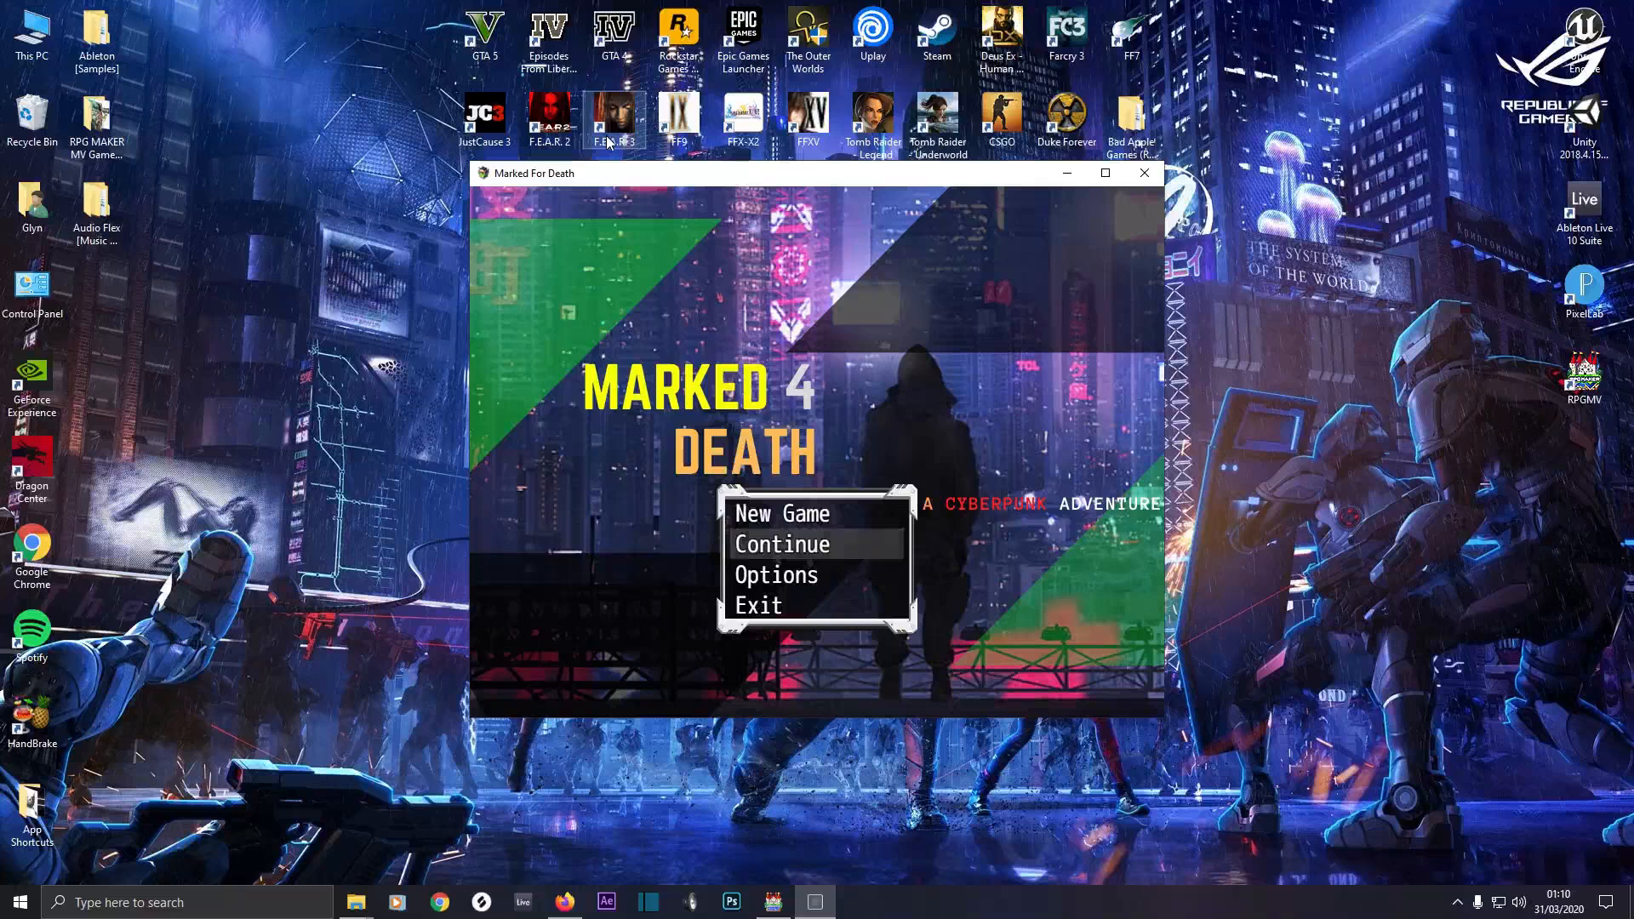
Continue the saved game by loading File 1
left_click(789, 549)
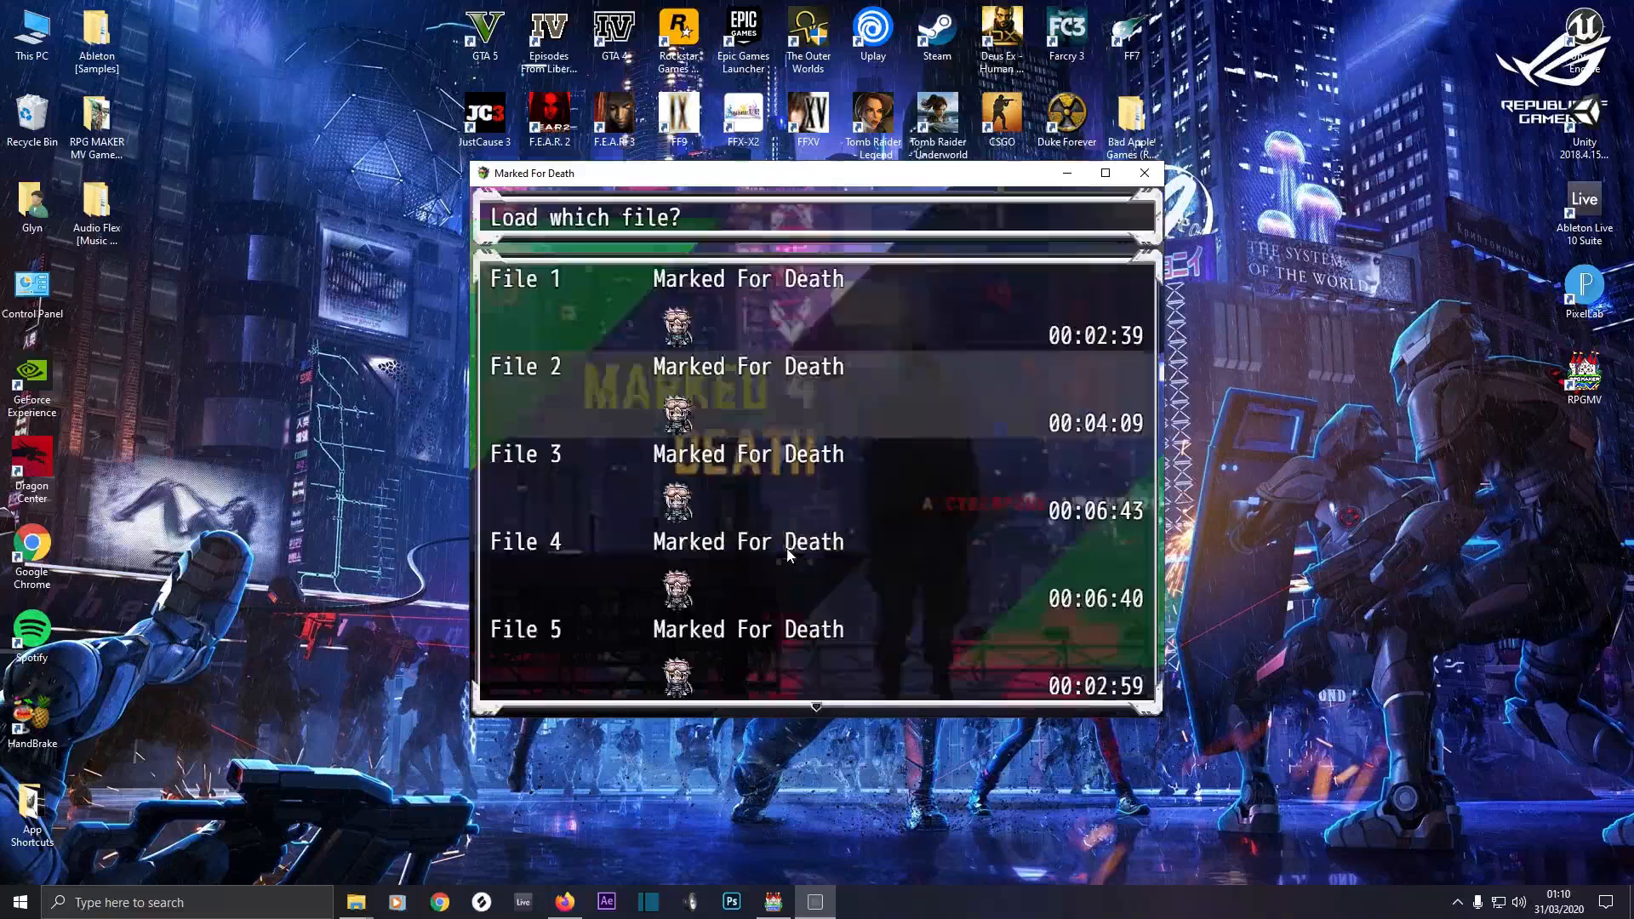
left_click(753, 323)
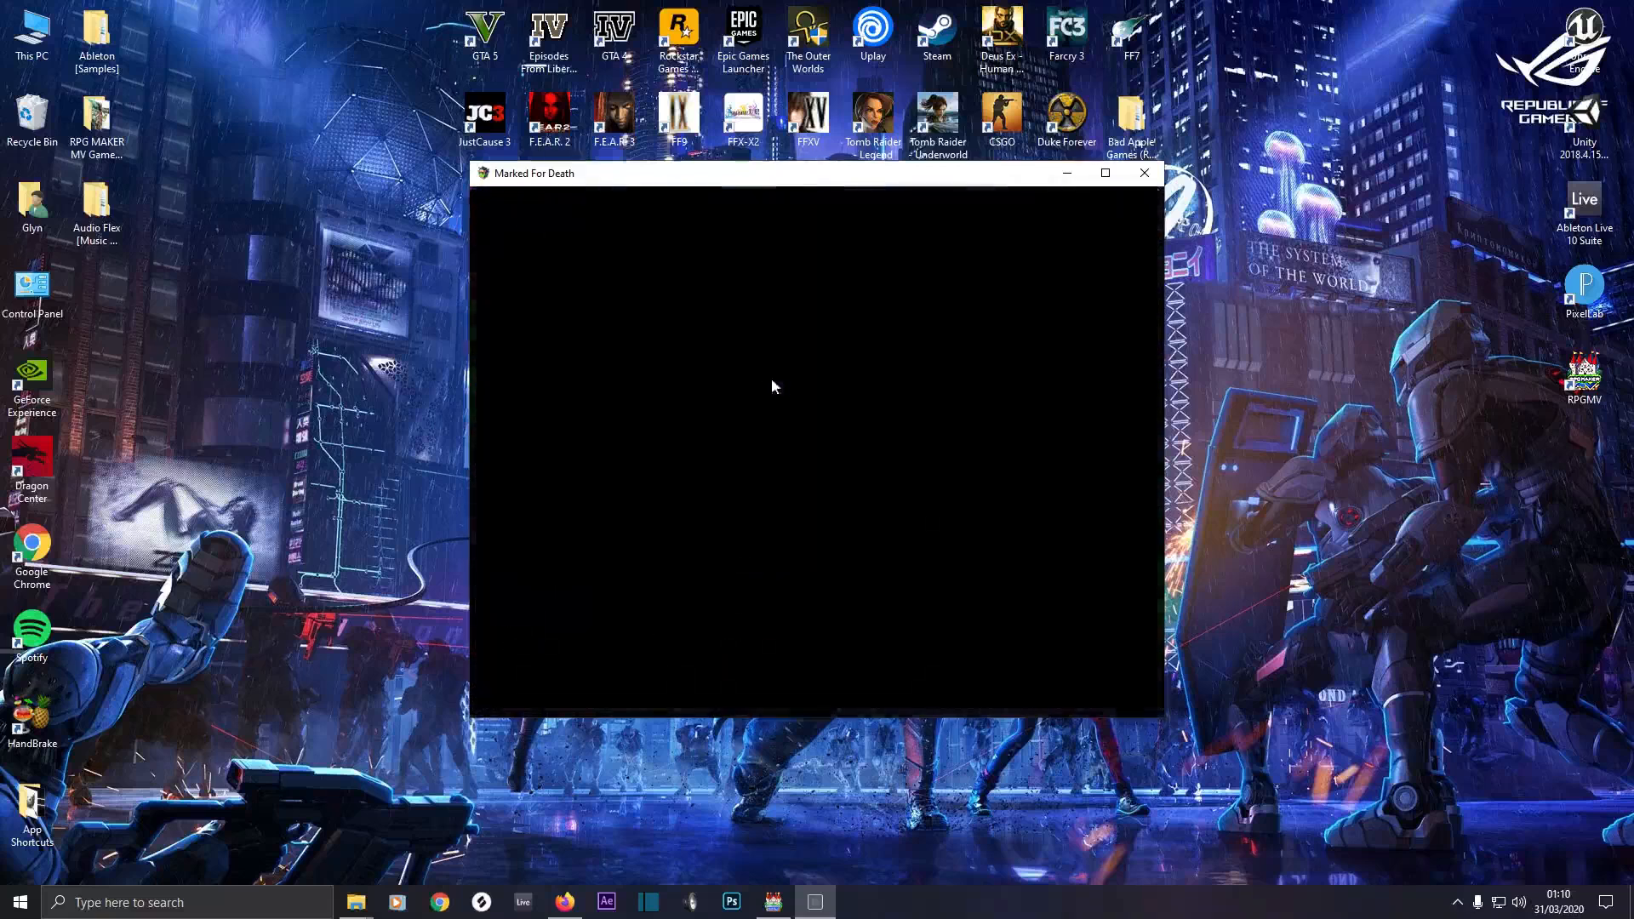
Play through the incoming call with the man wearing an eyepatch until the conversation ends
key("Up")
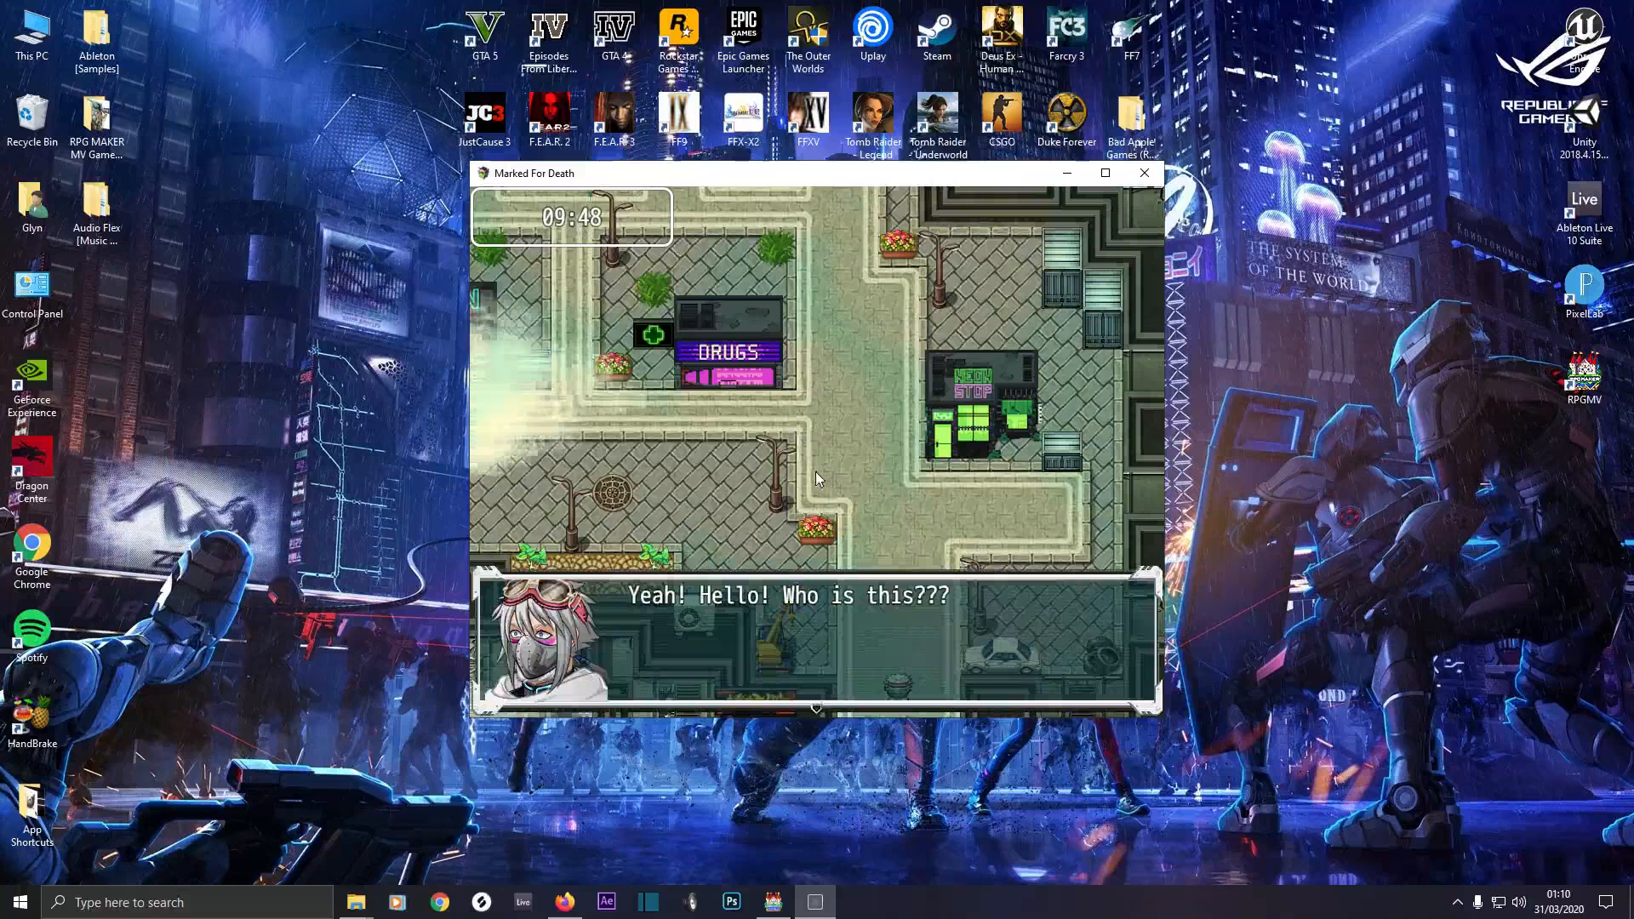
key("Return")
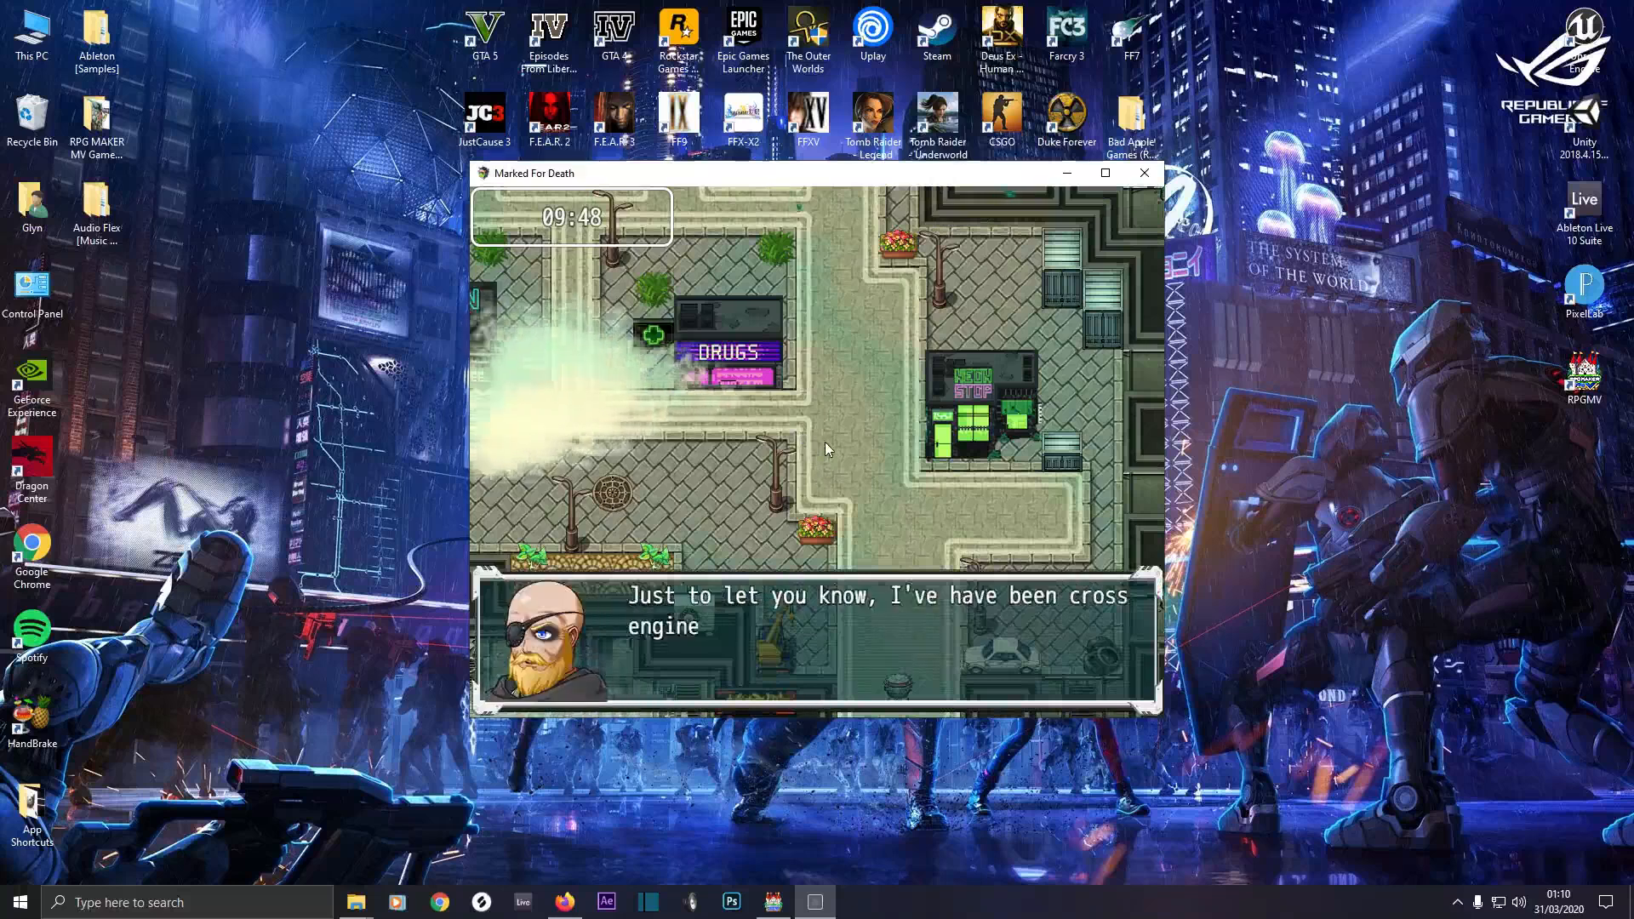
key("Return")
key("Return")
key("Return")
key("Return")
key("Return")
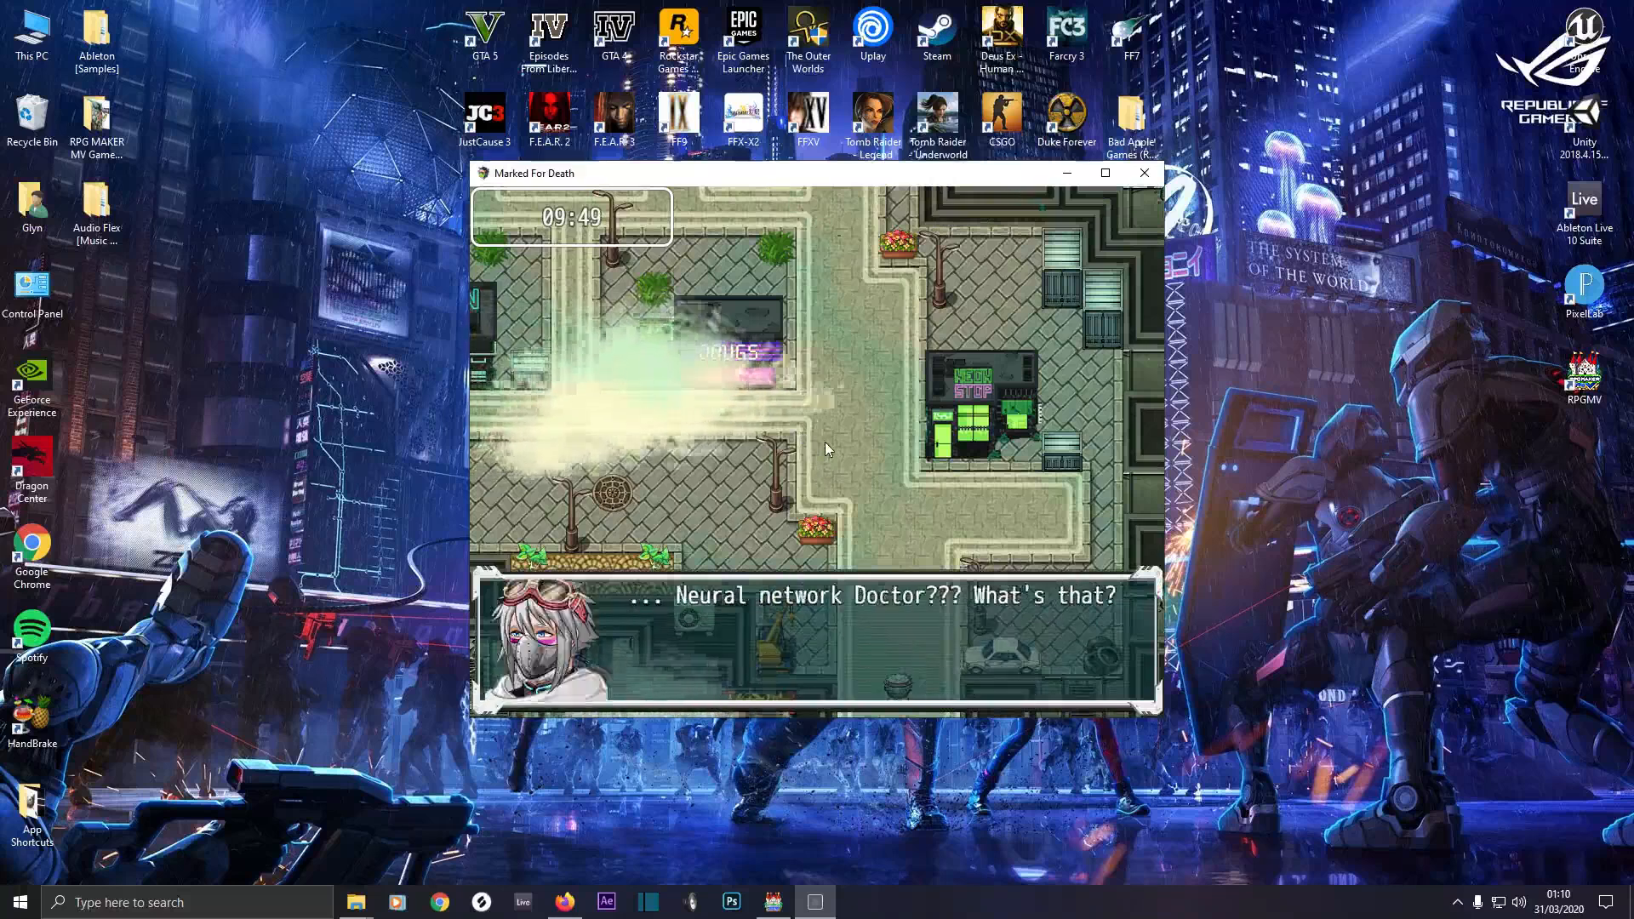
key("Return")
key("Return")
key("Return")
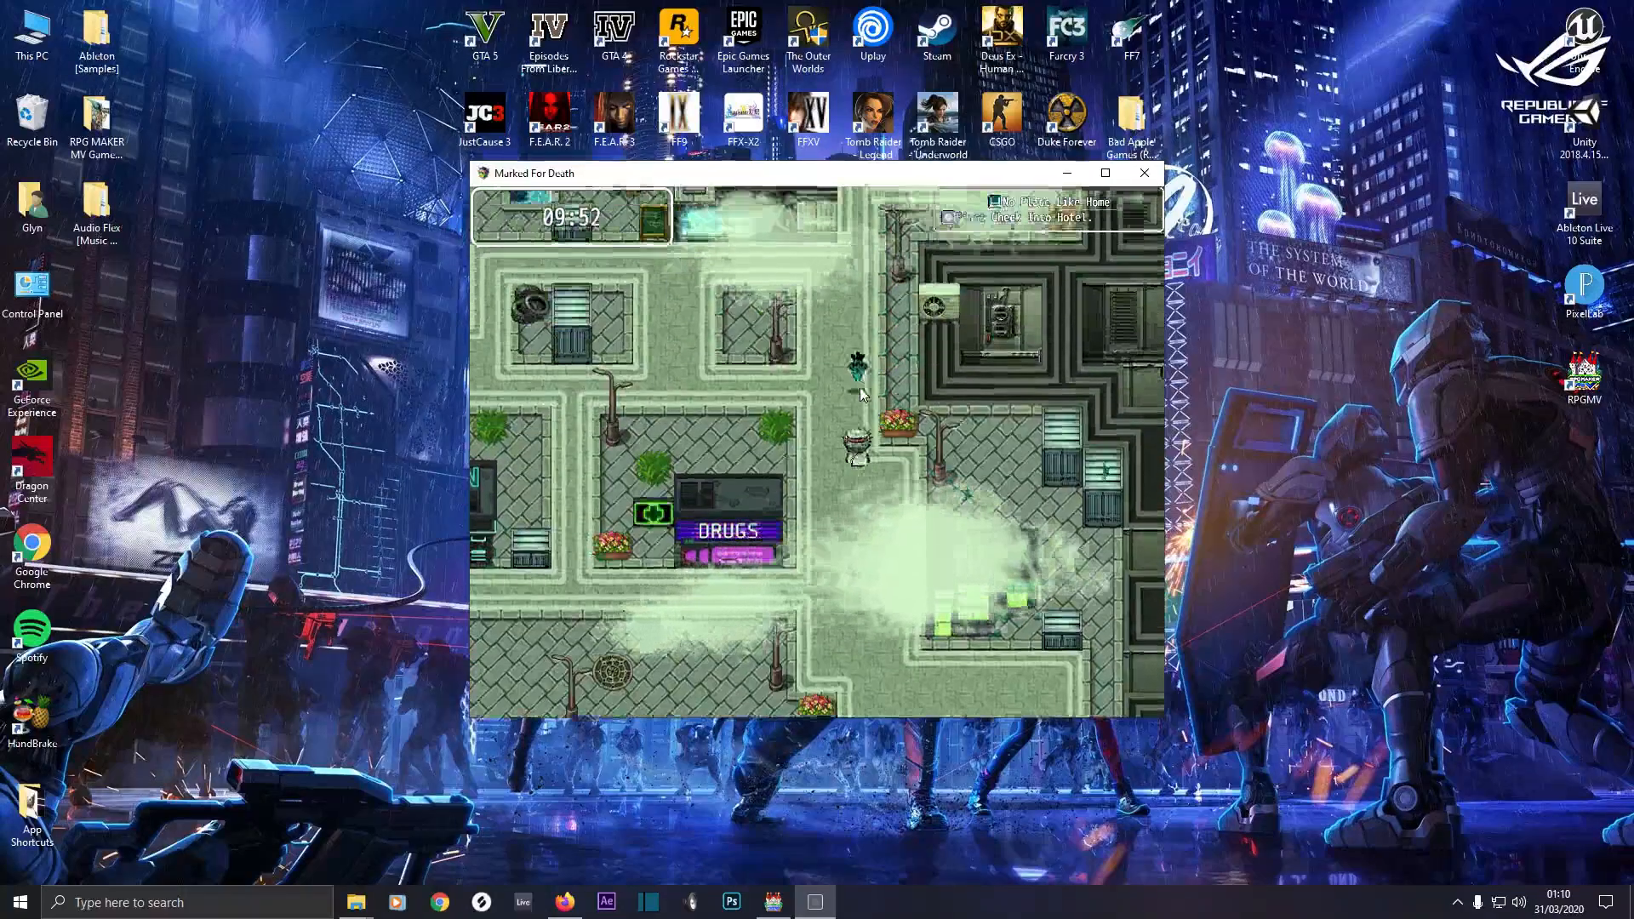
Walk through the city streets past the drugs shop and the park toward the Costa Del Lopez hotel
left_click_drag(903, 334, 749, 210)
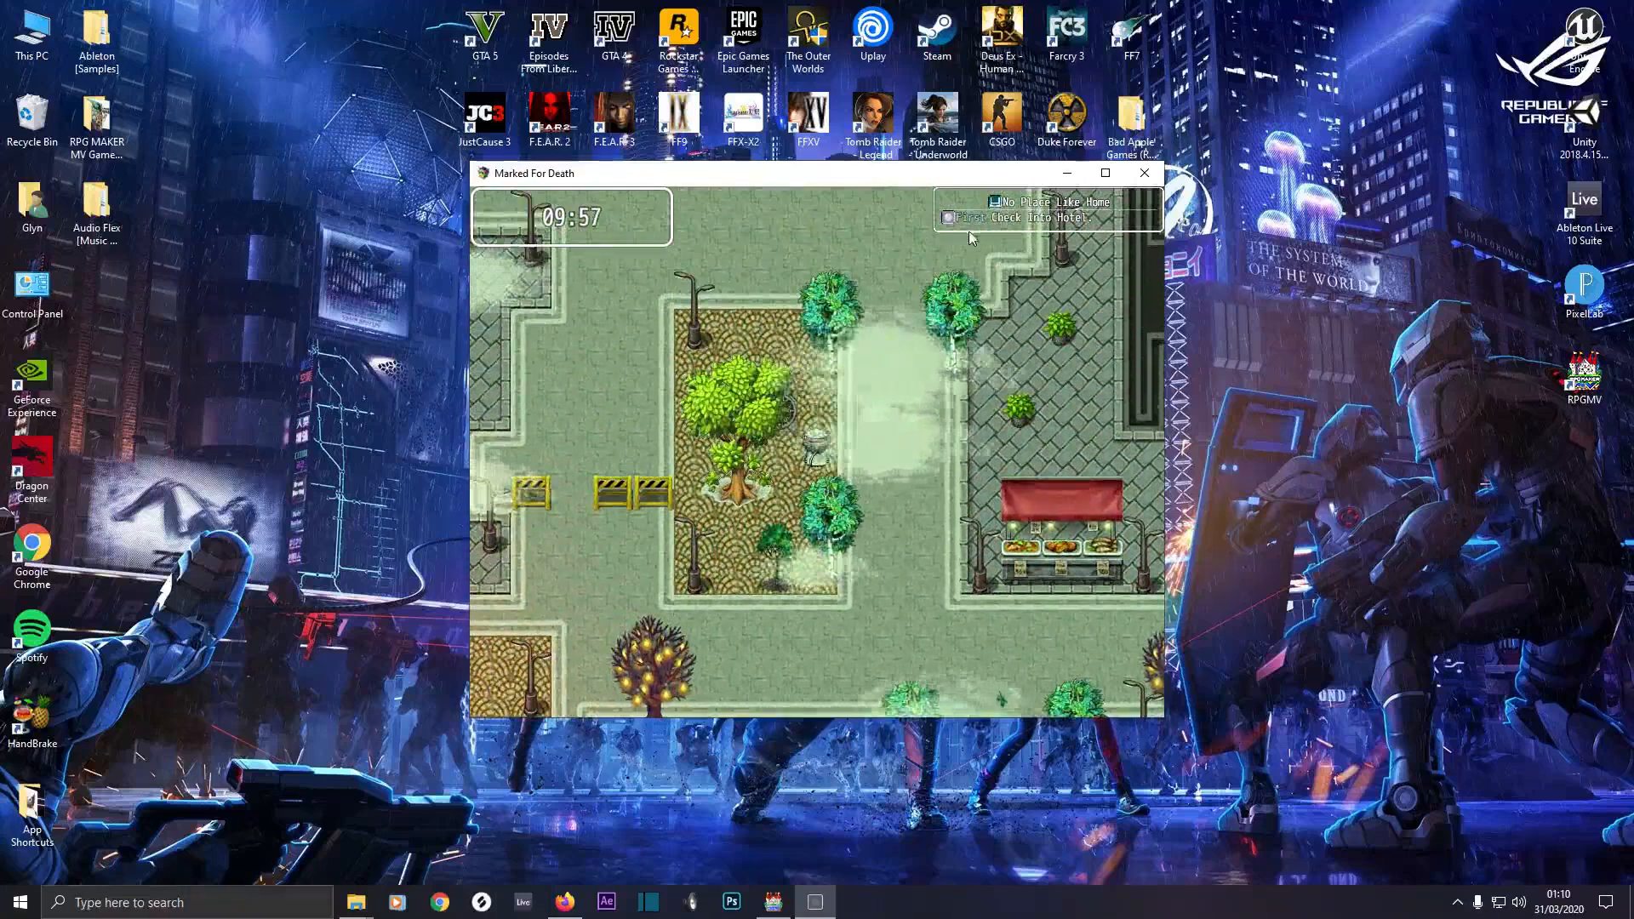
left_click(902, 320)
left_click_drag(905, 325, 701, 267)
left_click(936, 530)
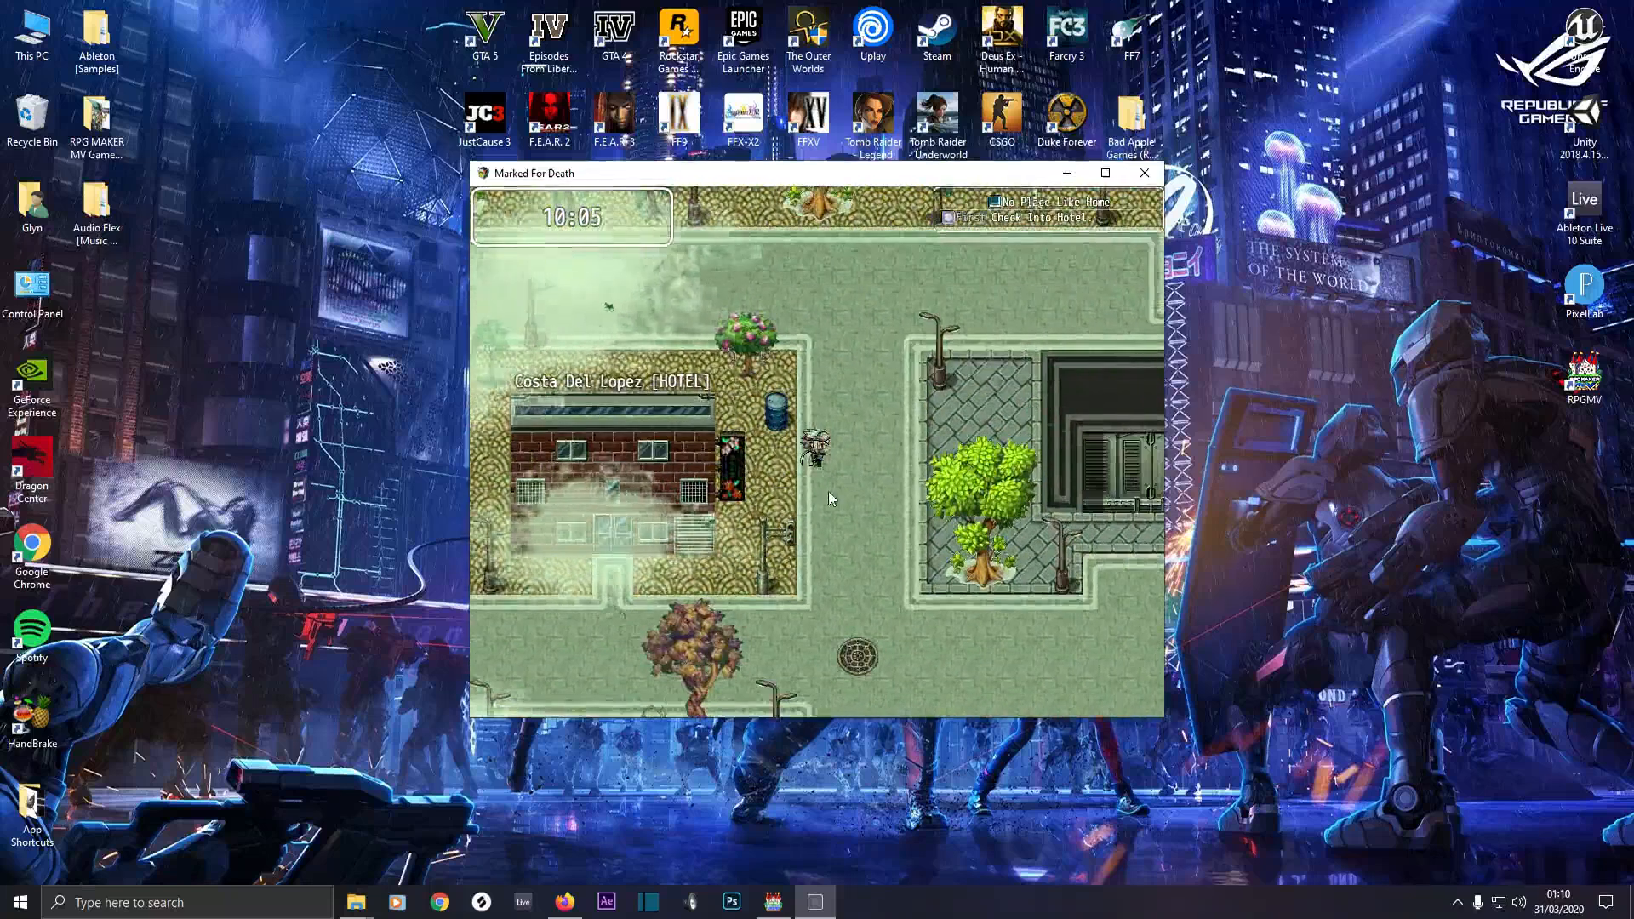
Walk around the Costa Del Lopez hotel building and enter through its front door
left_click(824, 524)
left_click(820, 511)
left_click(767, 492)
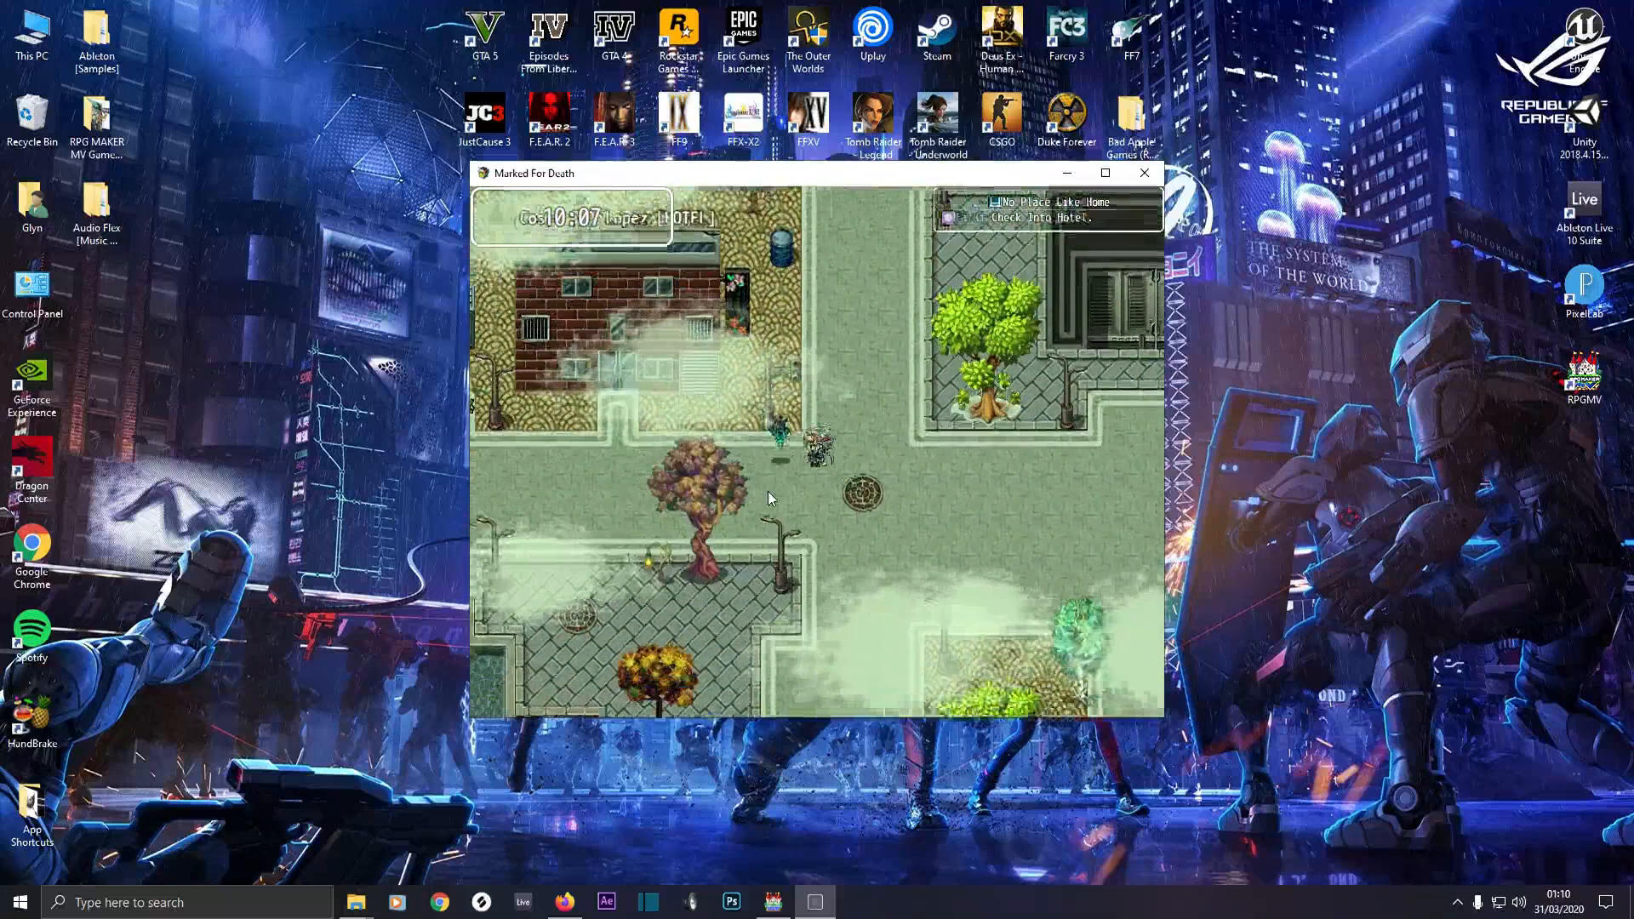
left_click(687, 455)
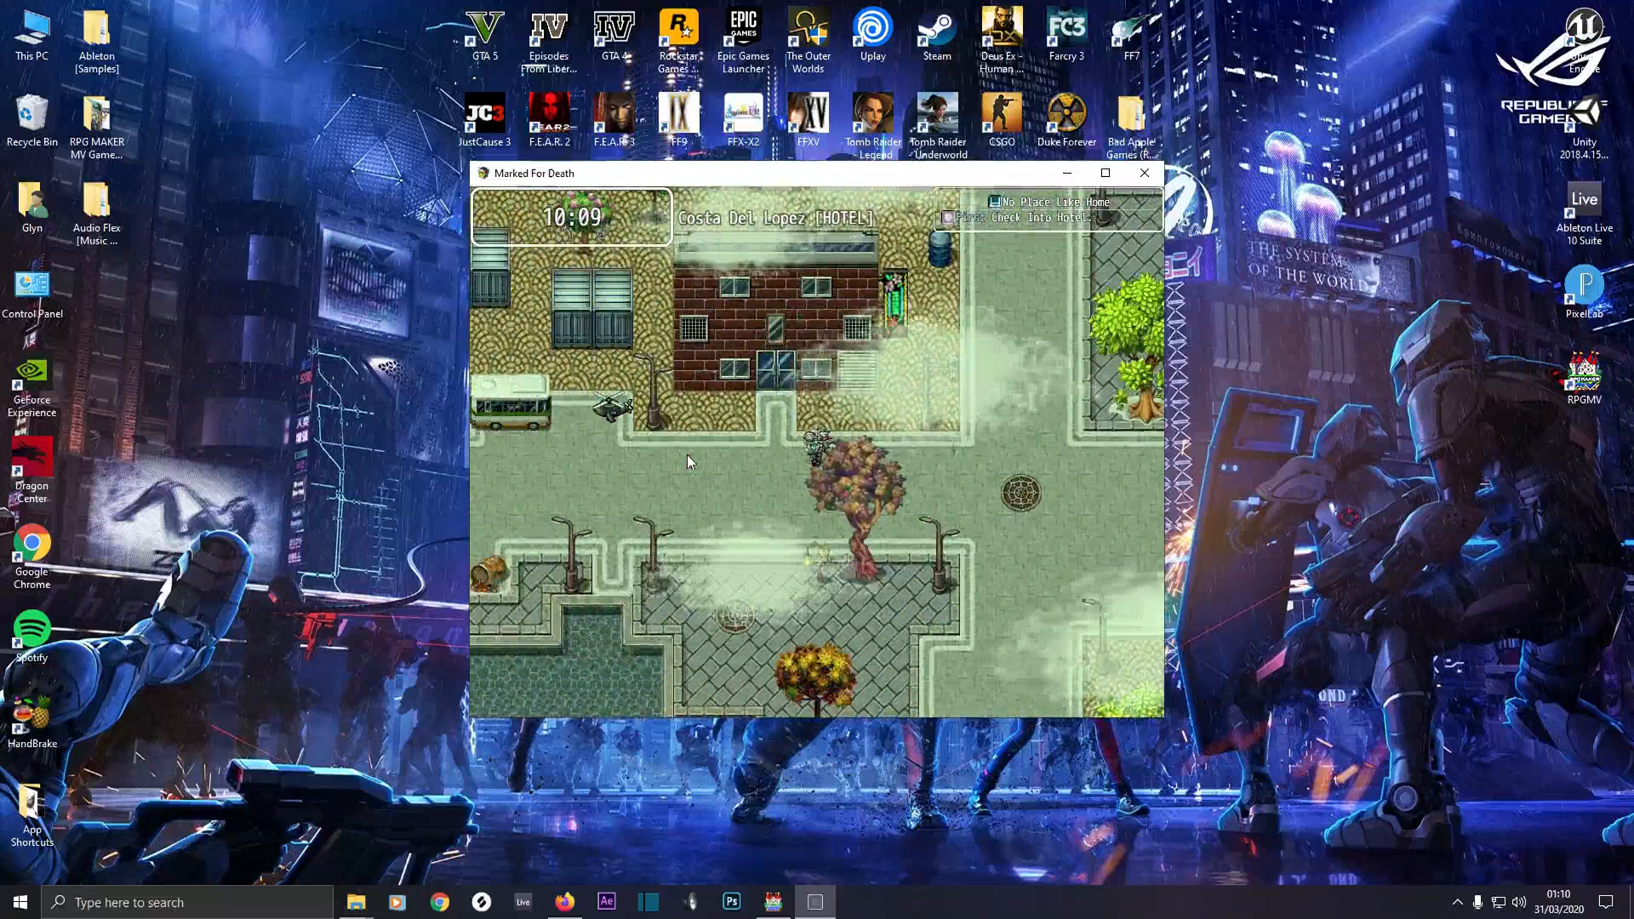
left_click(824, 396)
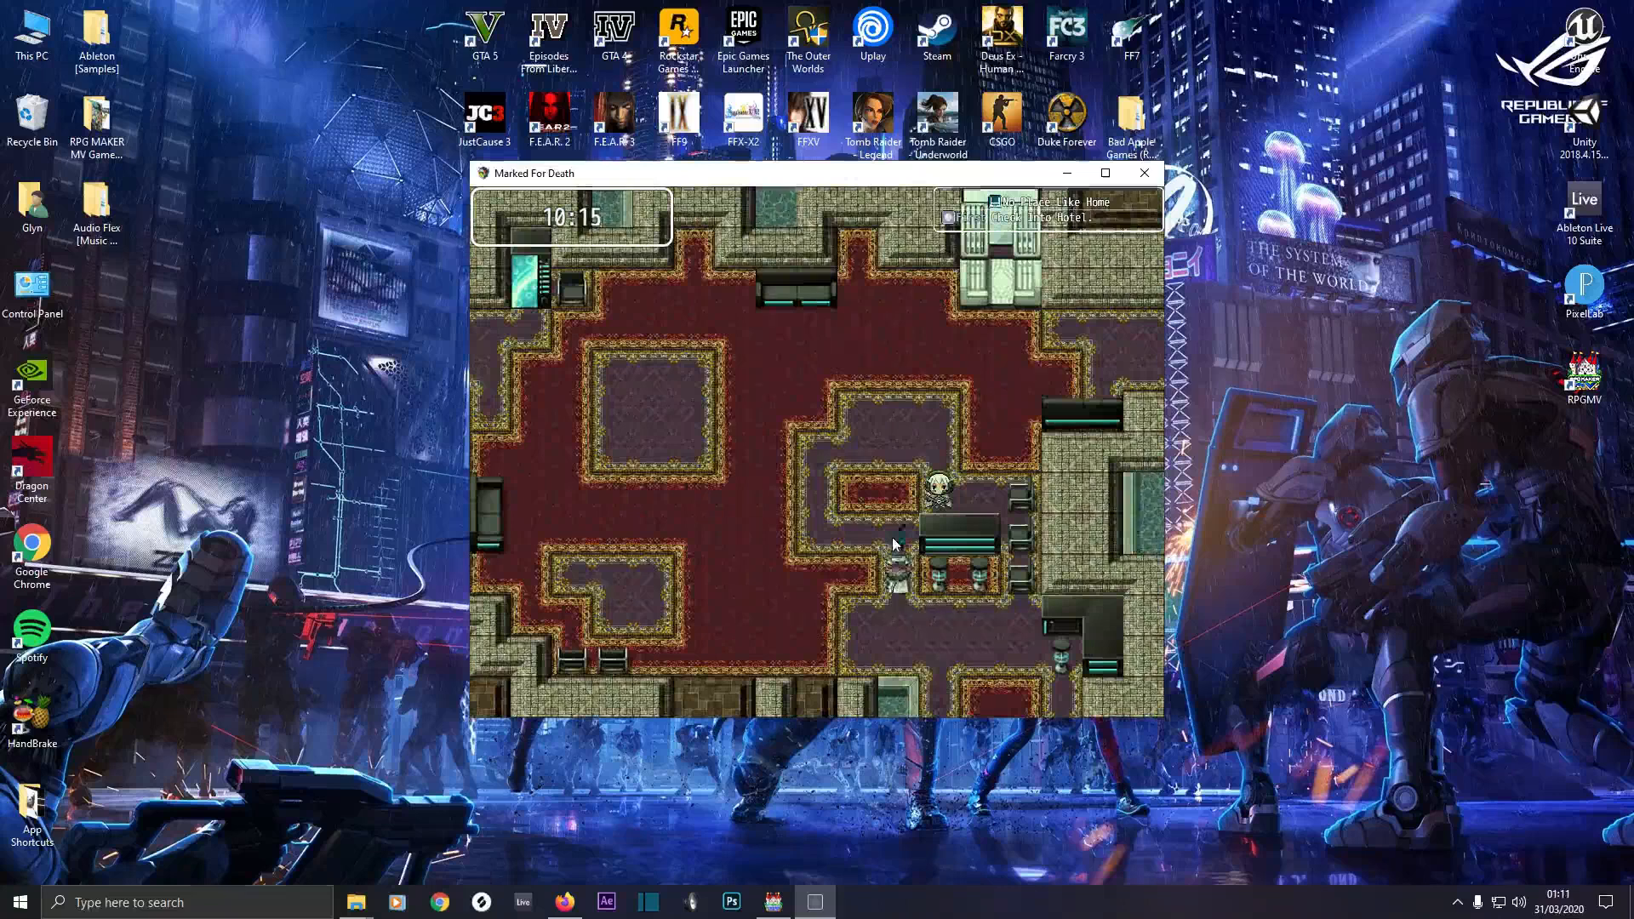
Talk to the receptionist behind the lobby desk and check into the hotel
left_click(939, 486)
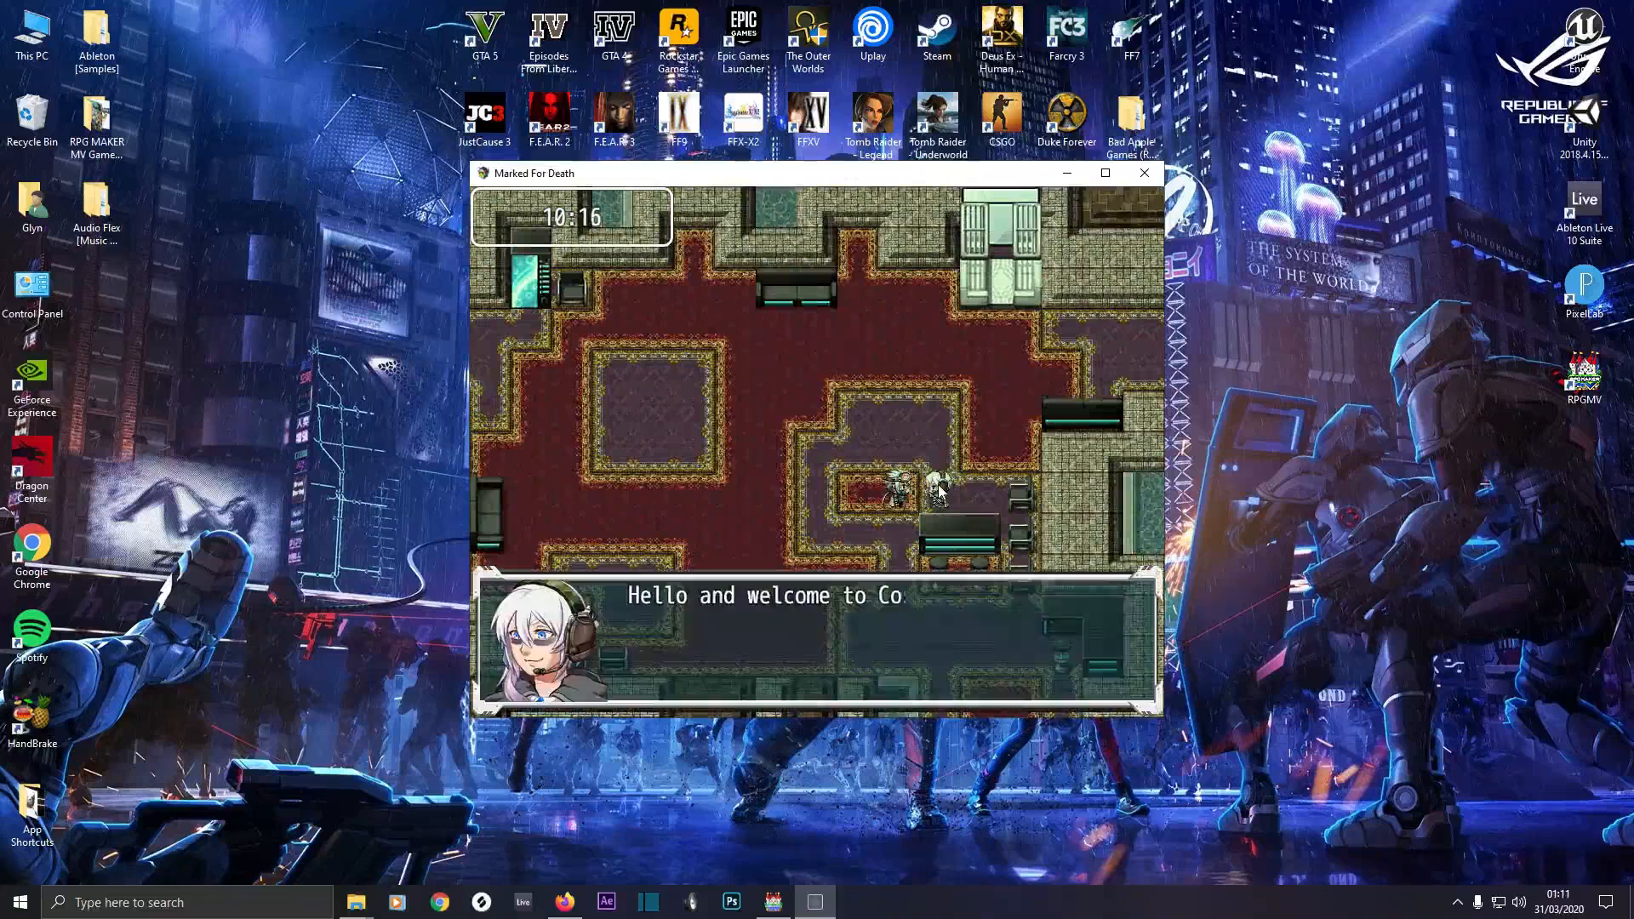
left_click(927, 515)
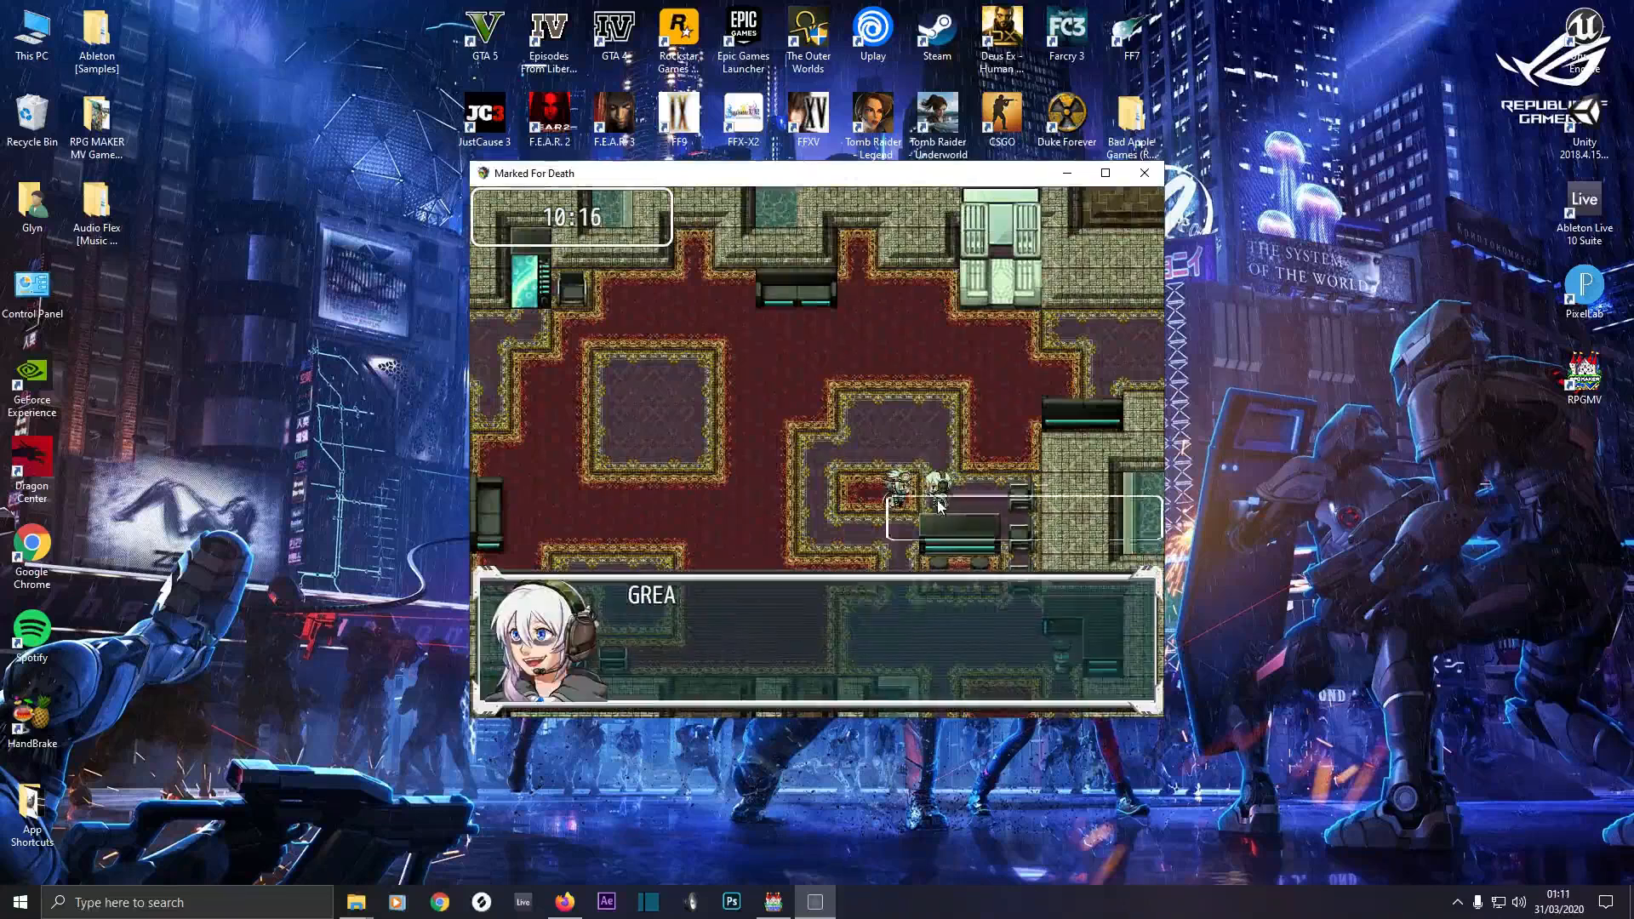
left_click(864, 515)
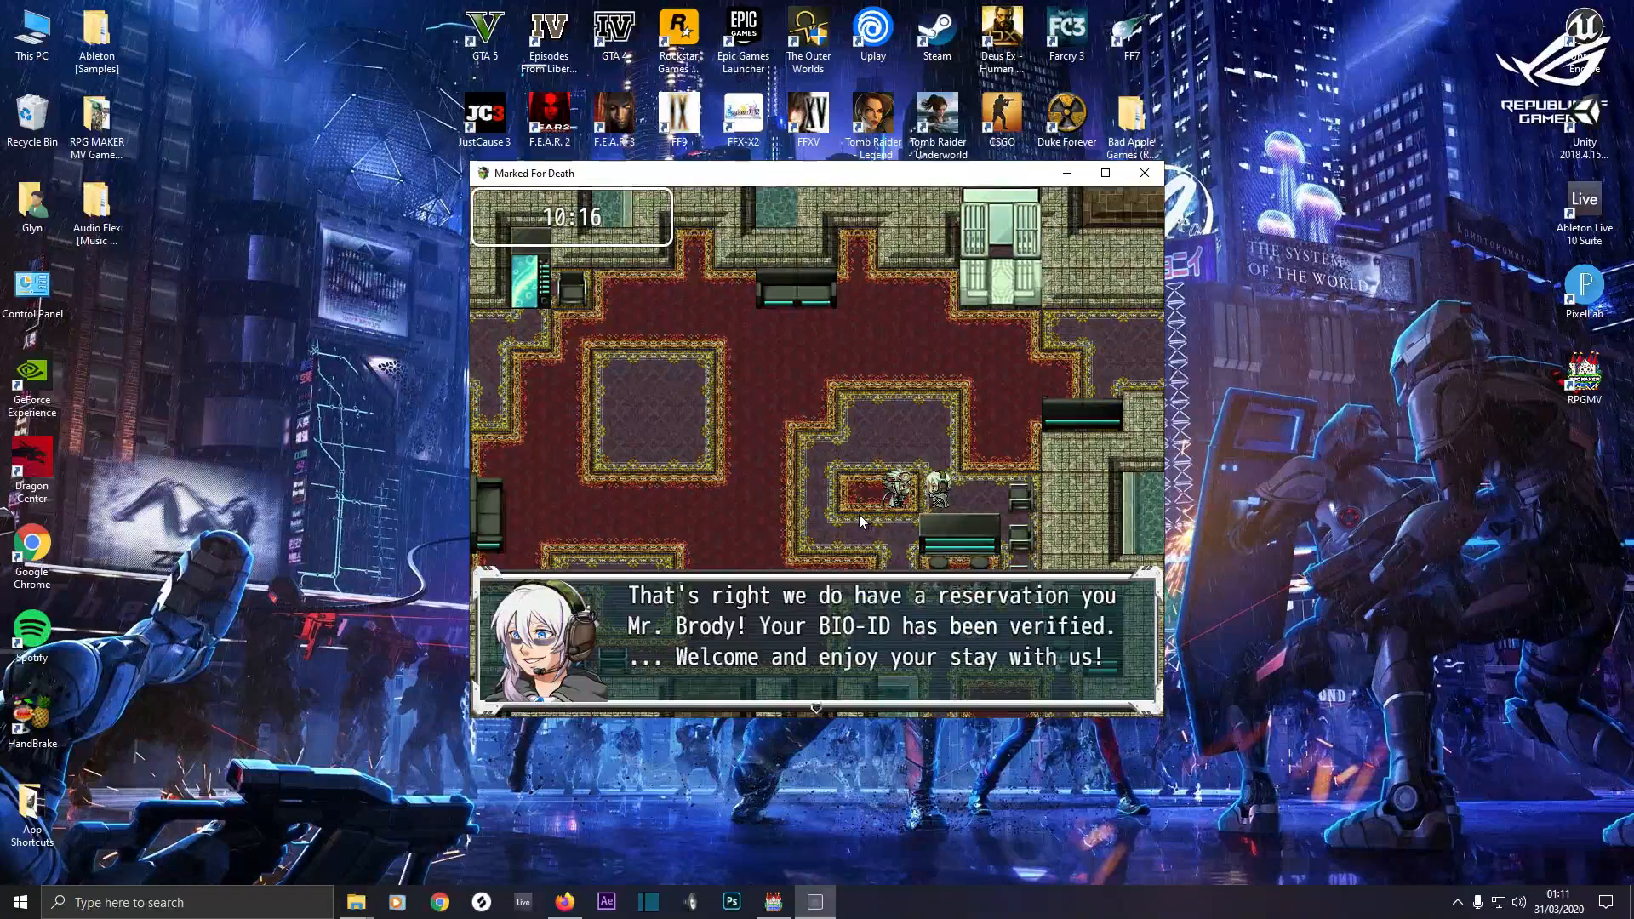
left_click(859, 514)
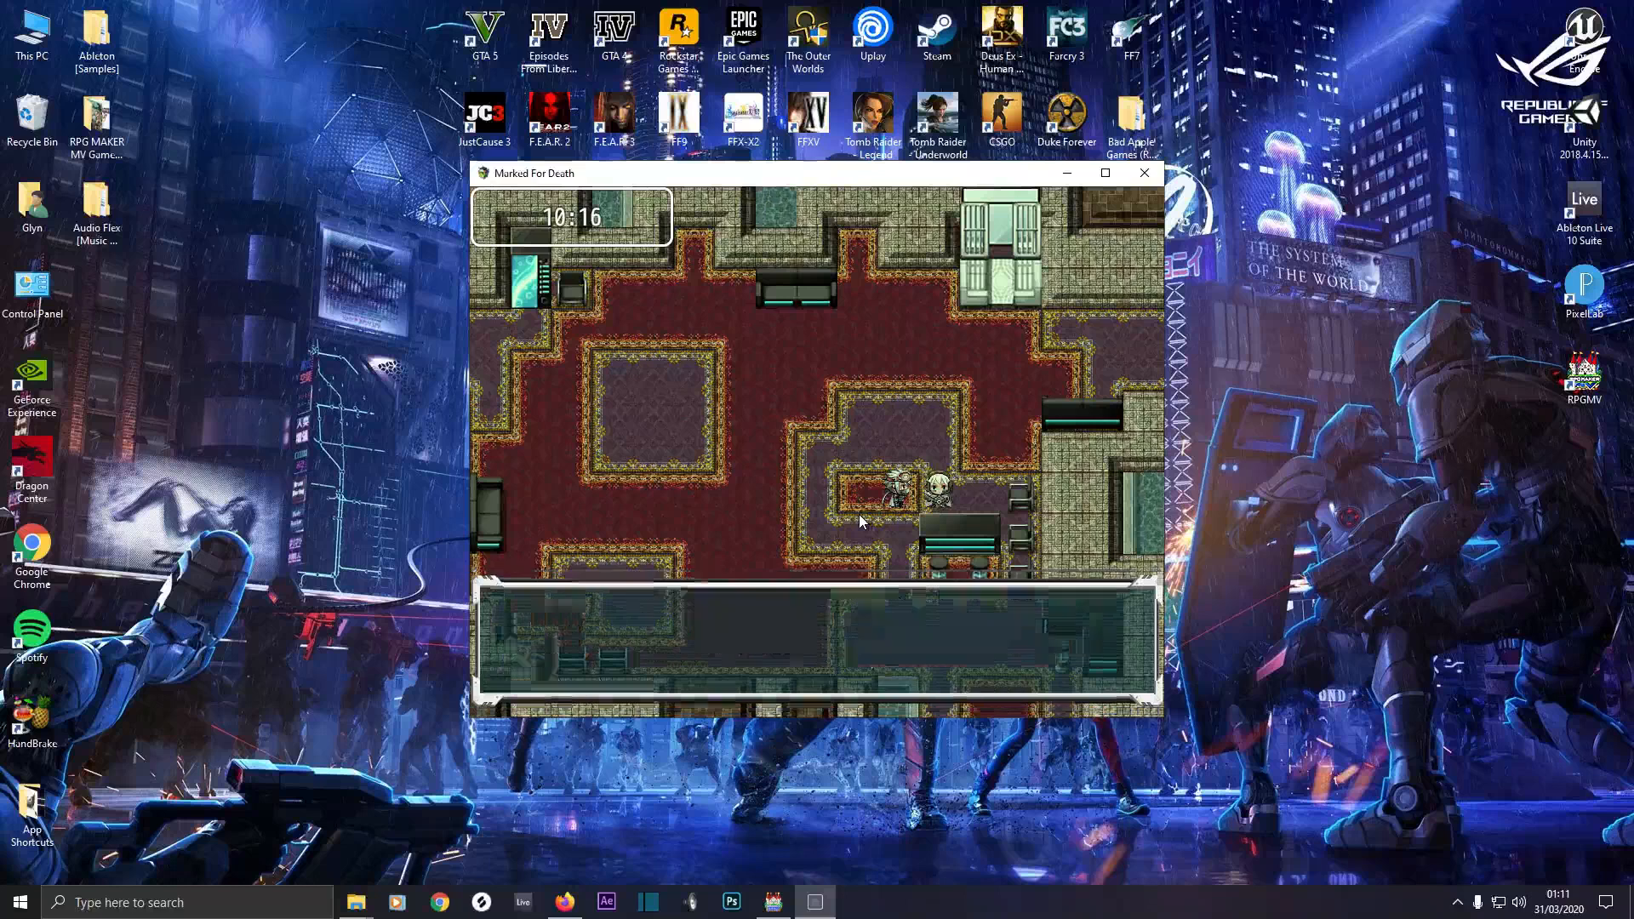
Leave the reception desk and walk through the lobby and corridor into the reserved hotel room
left_click(758, 498)
left_click(609, 488)
left_click(517, 350)
left_click(819, 430)
left_click(779, 444)
left_click(821, 551)
left_click(858, 579)
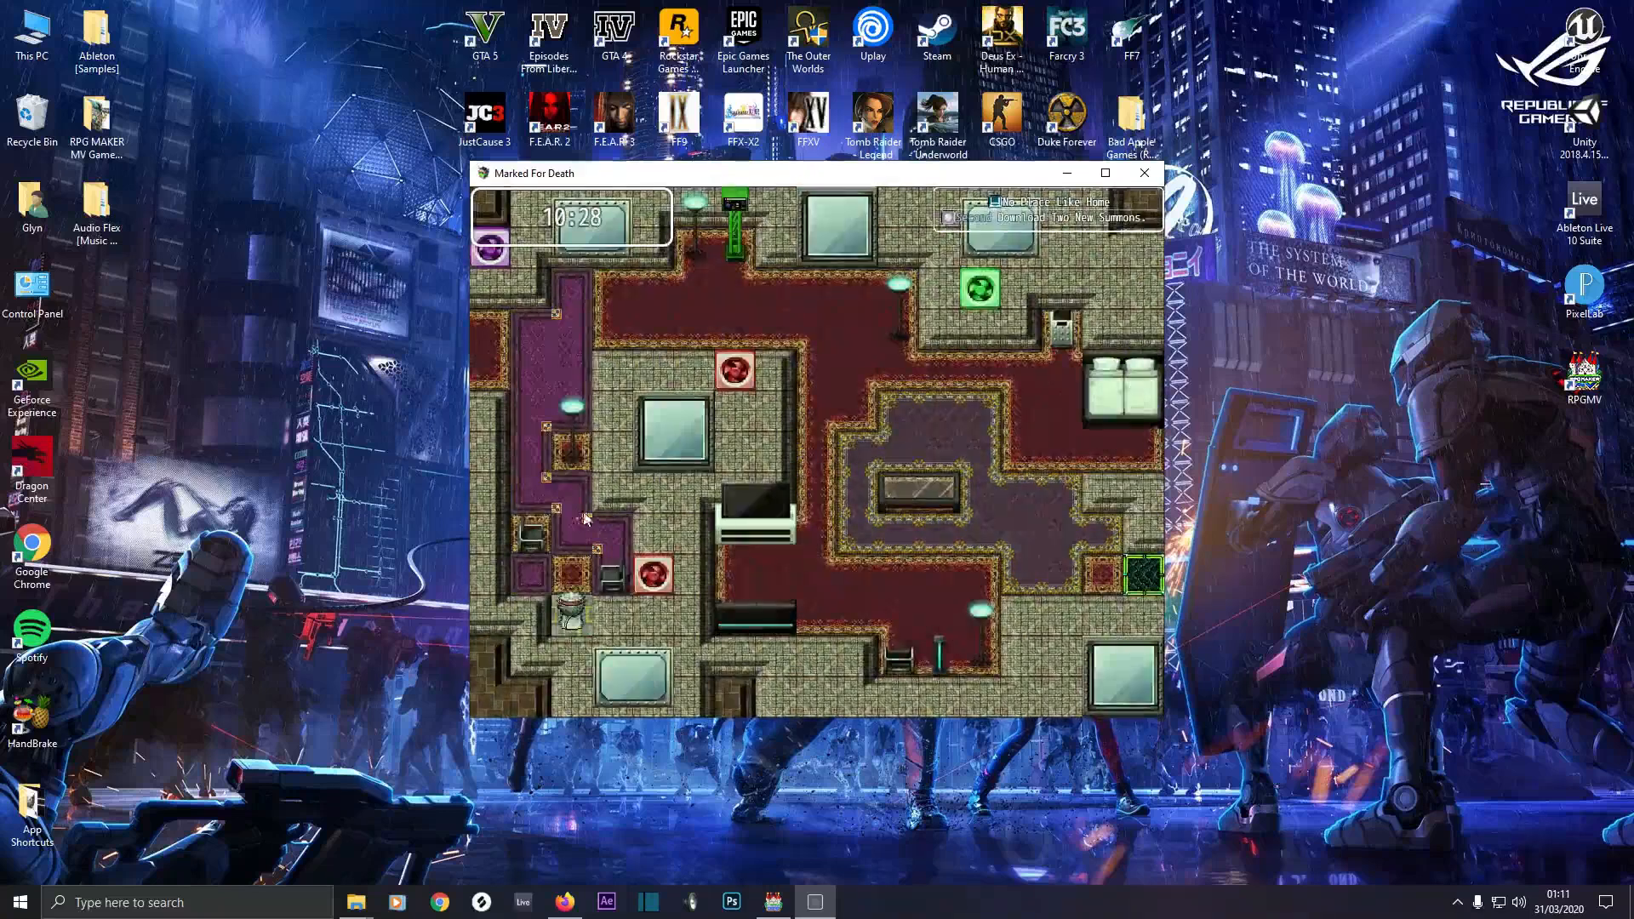
Try to check for new messages at the terminal next to the bed
left_click(552, 353)
left_click(825, 357)
left_click(1018, 376)
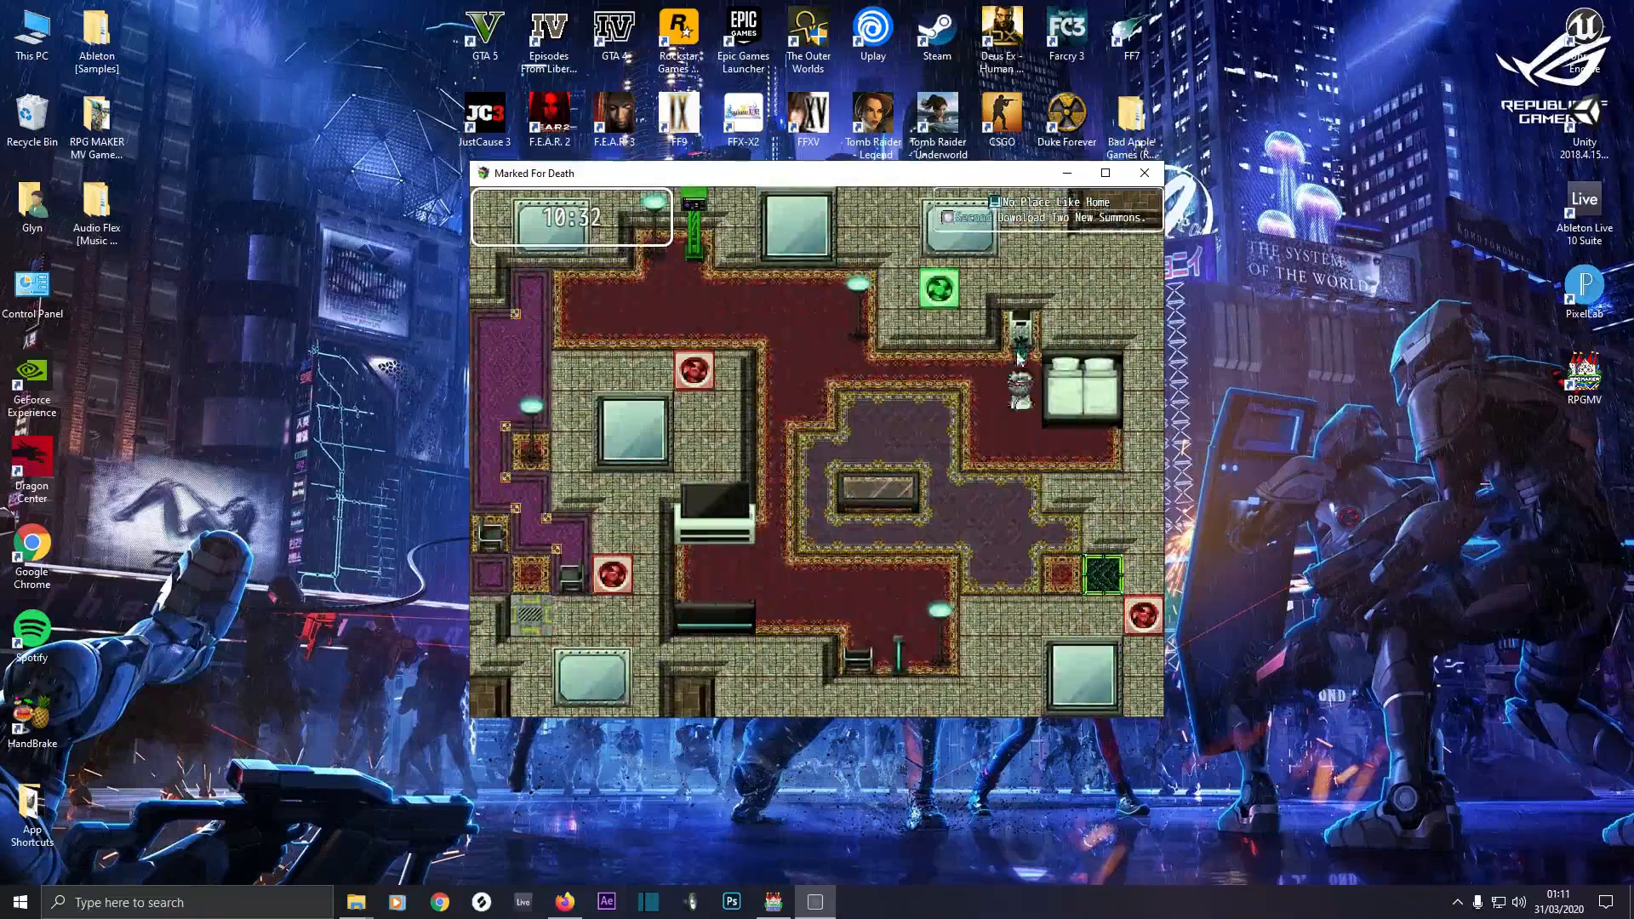
left_click(830, 553)
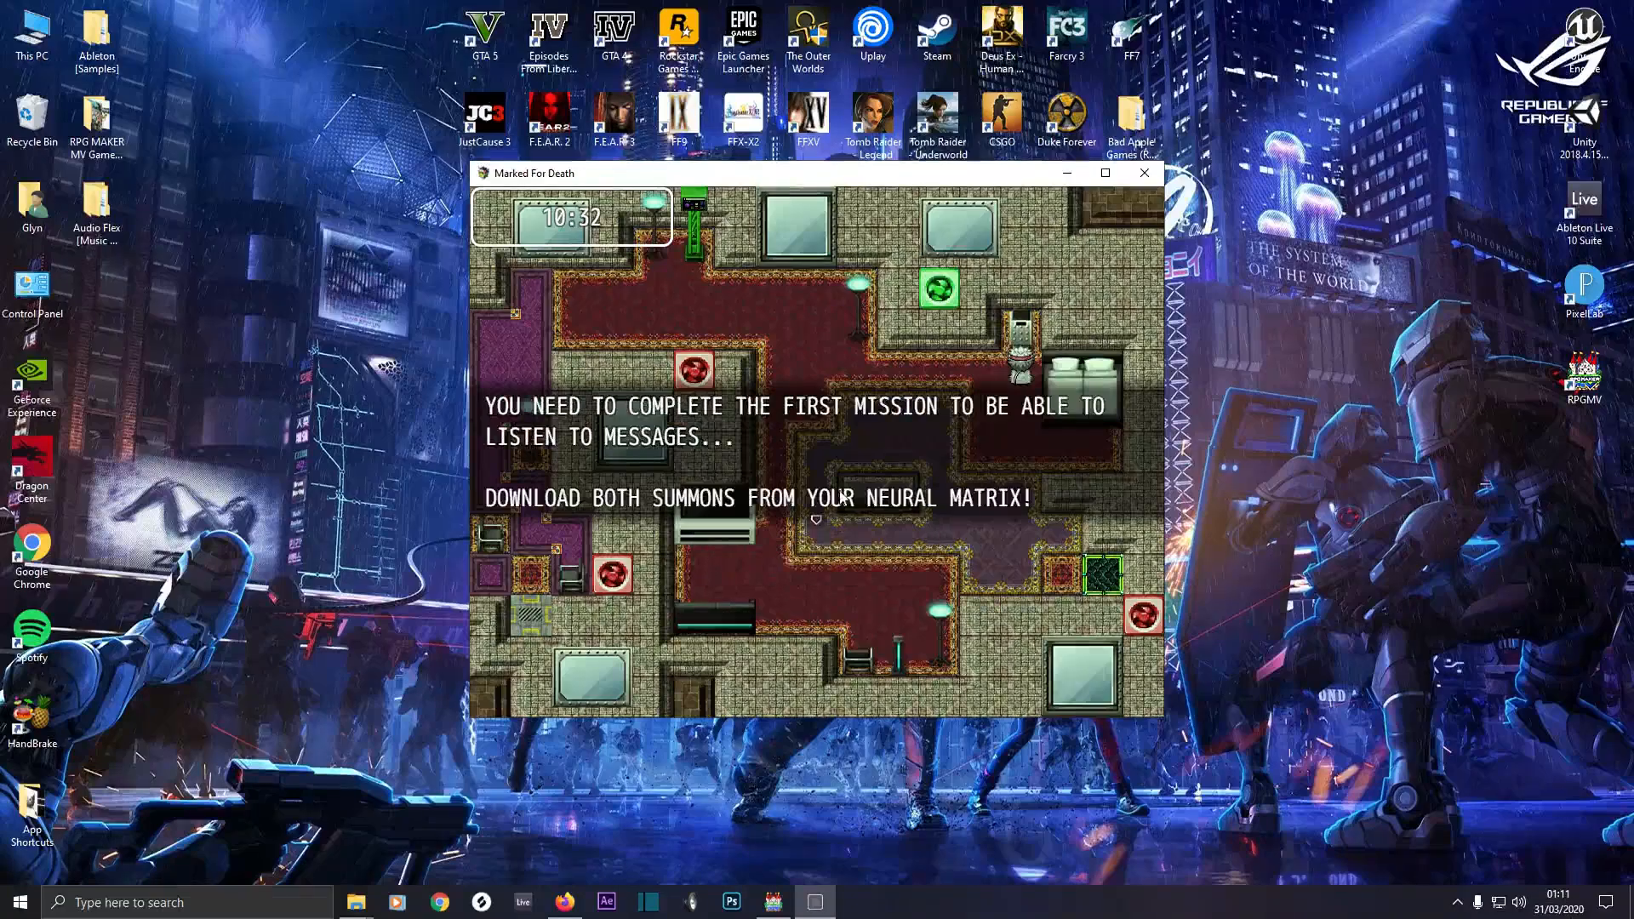
left_click(855, 441)
Download the Inferno and Frostbyte summons from the neural matrix terminal at the room's north wall
left_click(762, 345)
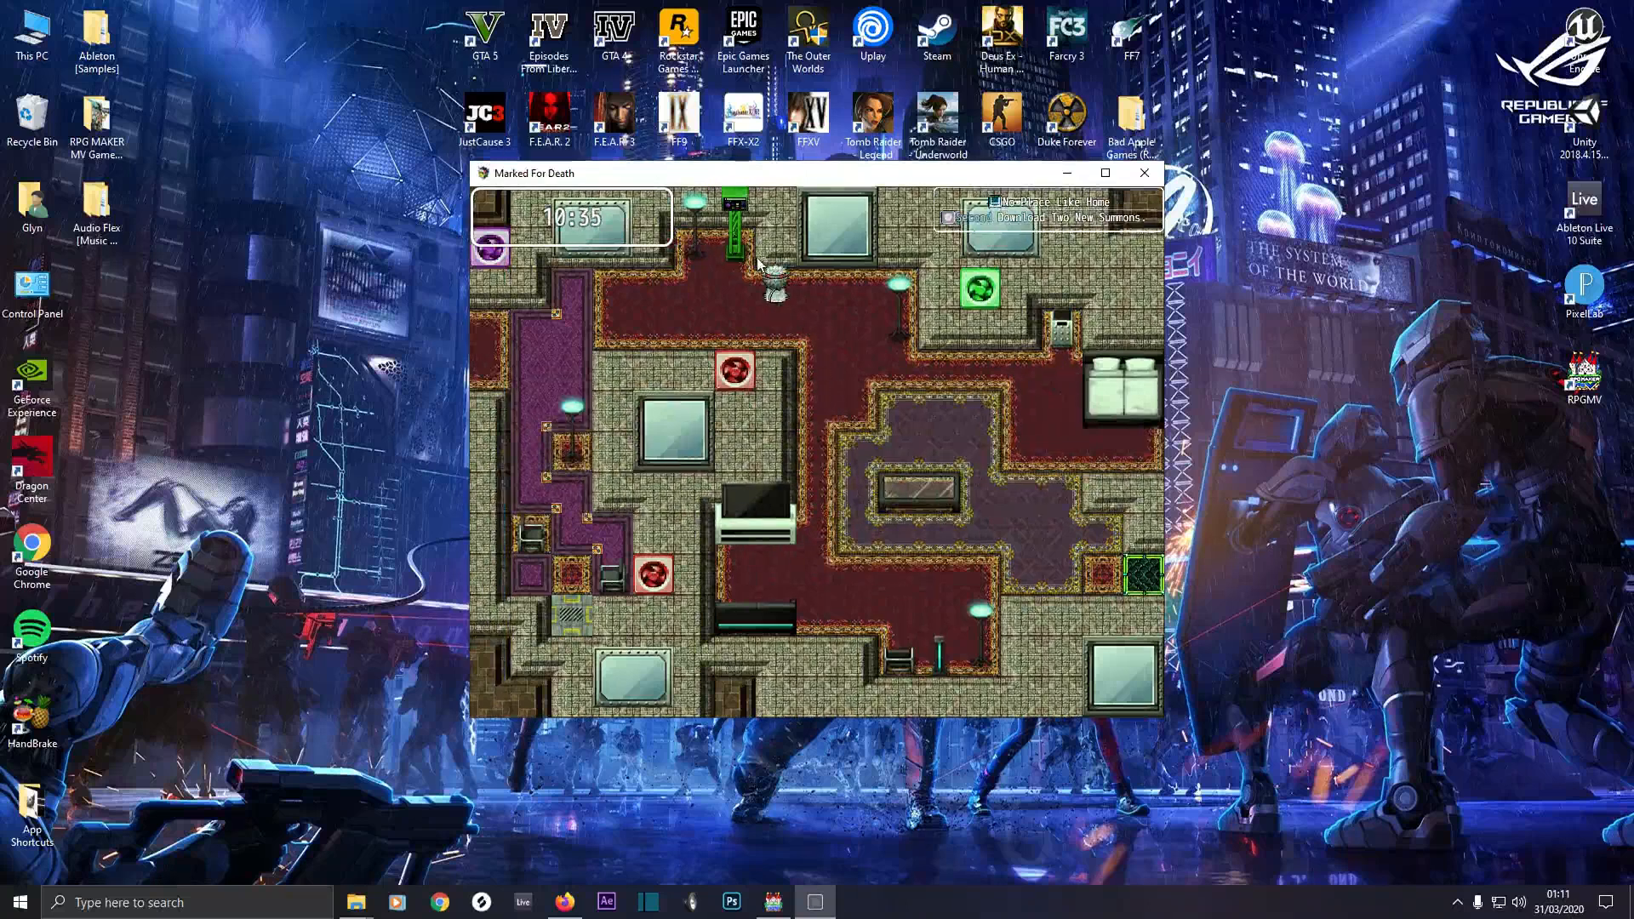
left_click(752, 269)
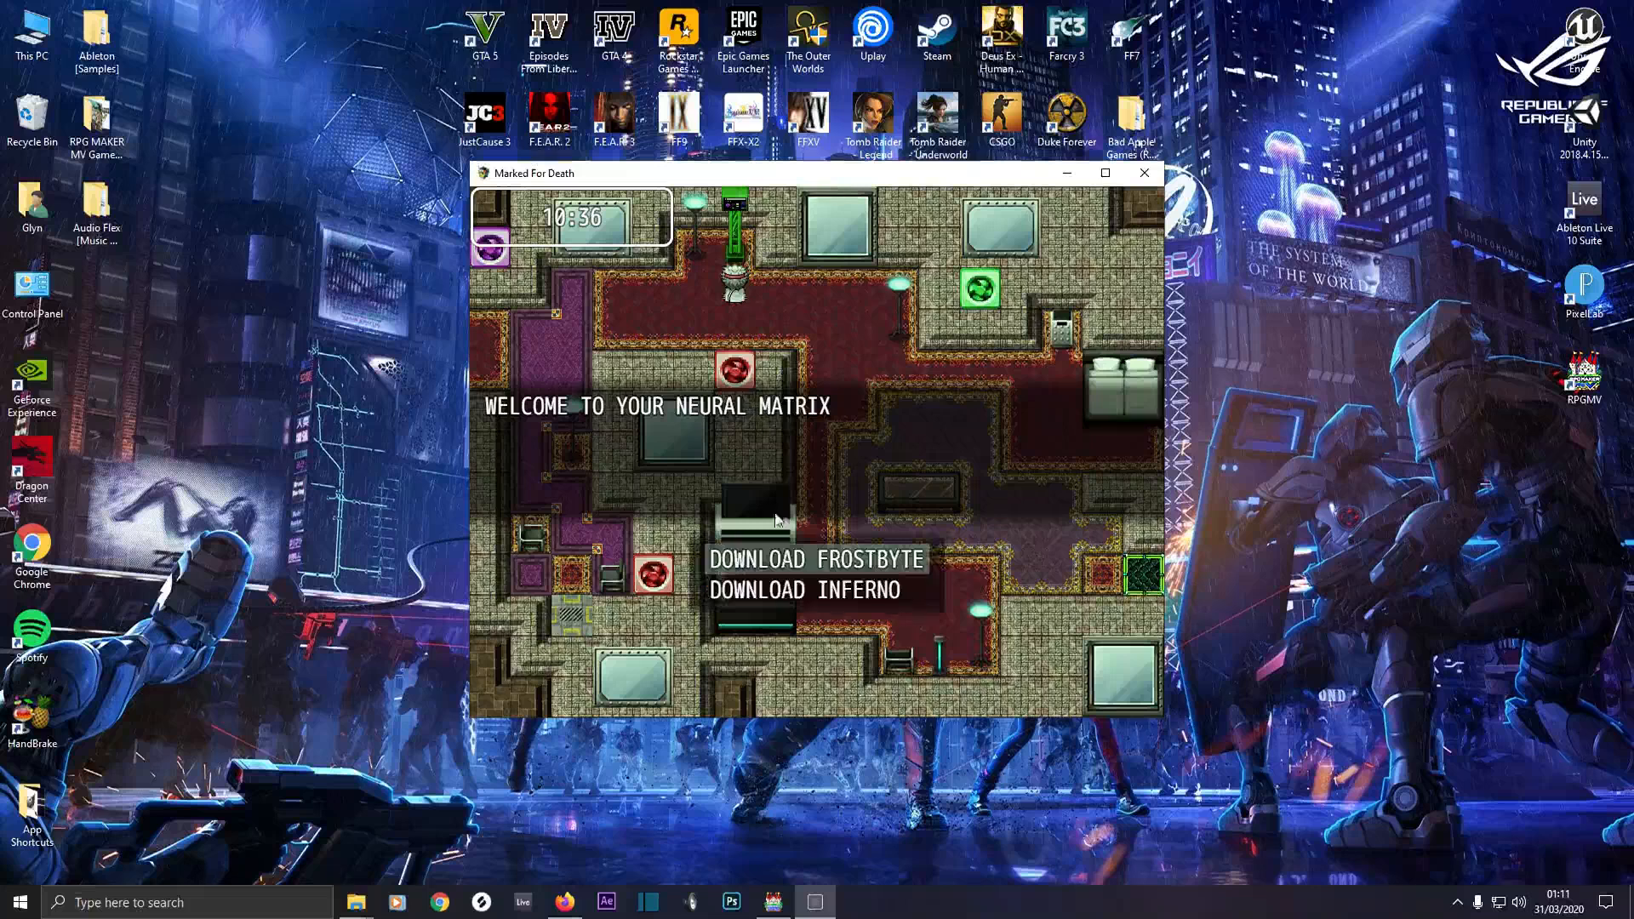
left_click(775, 588)
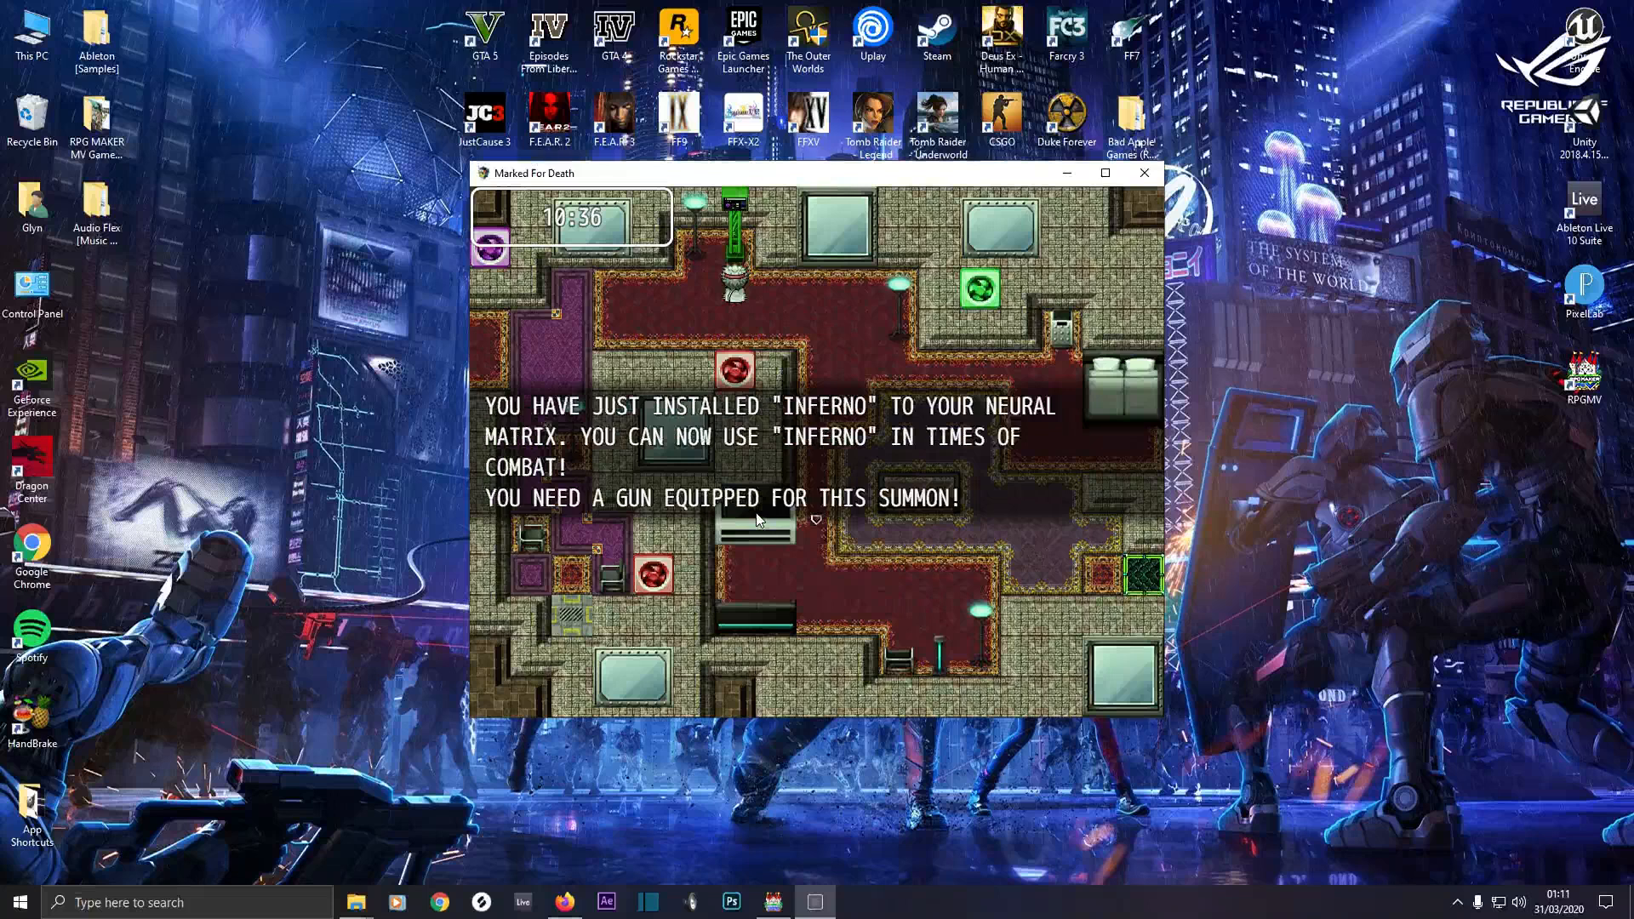
left_click(756, 511)
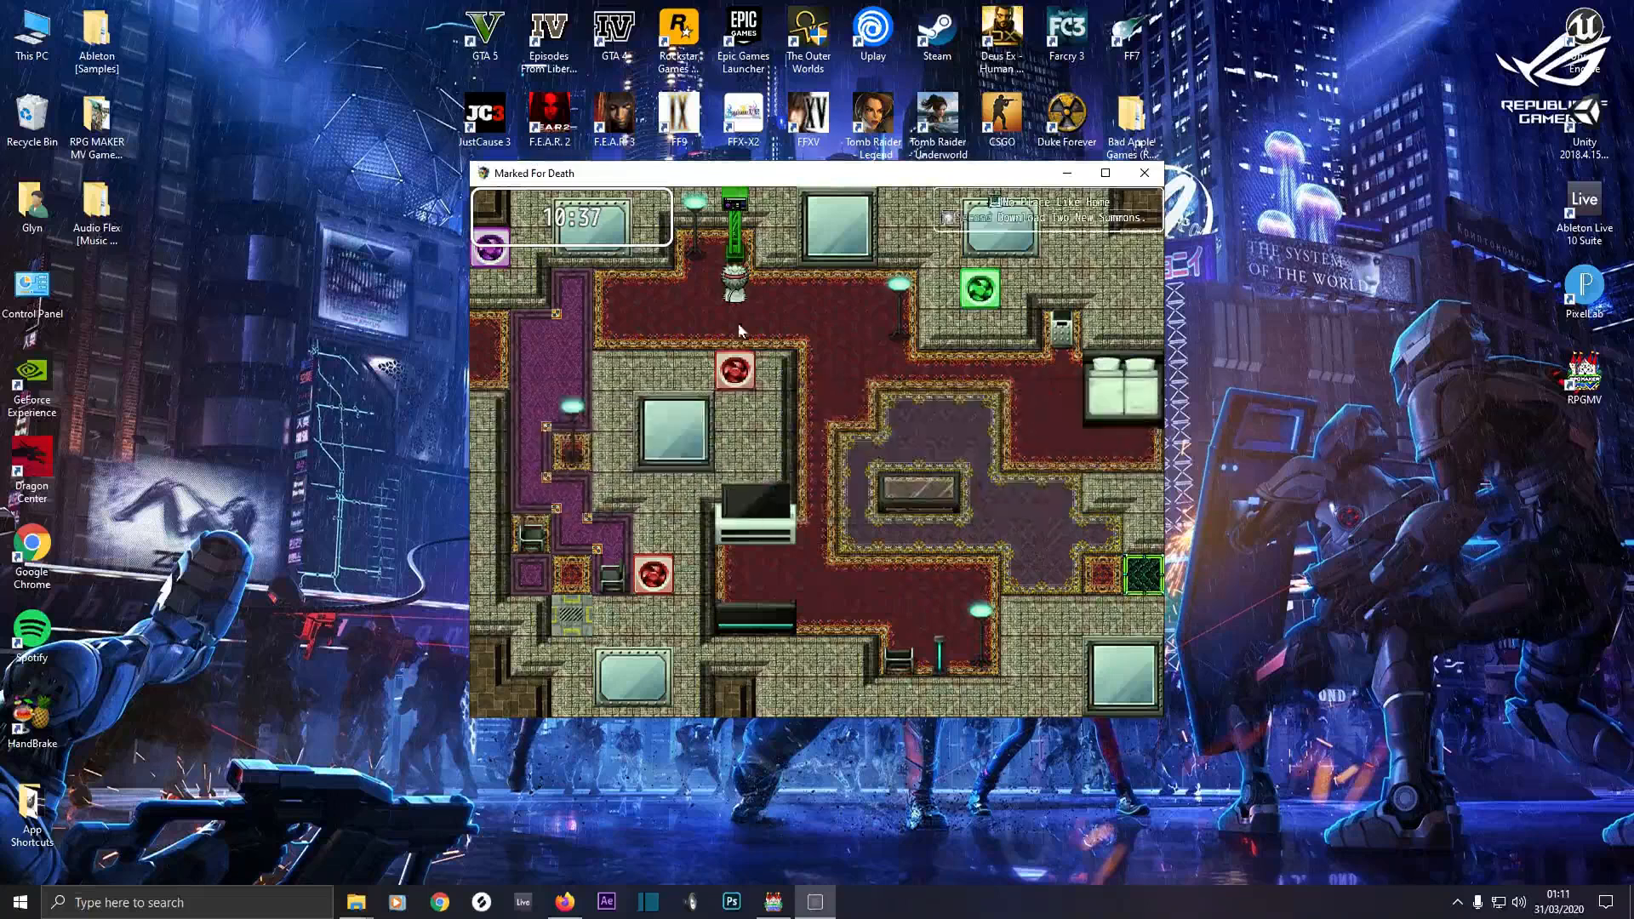
left_click(763, 533)
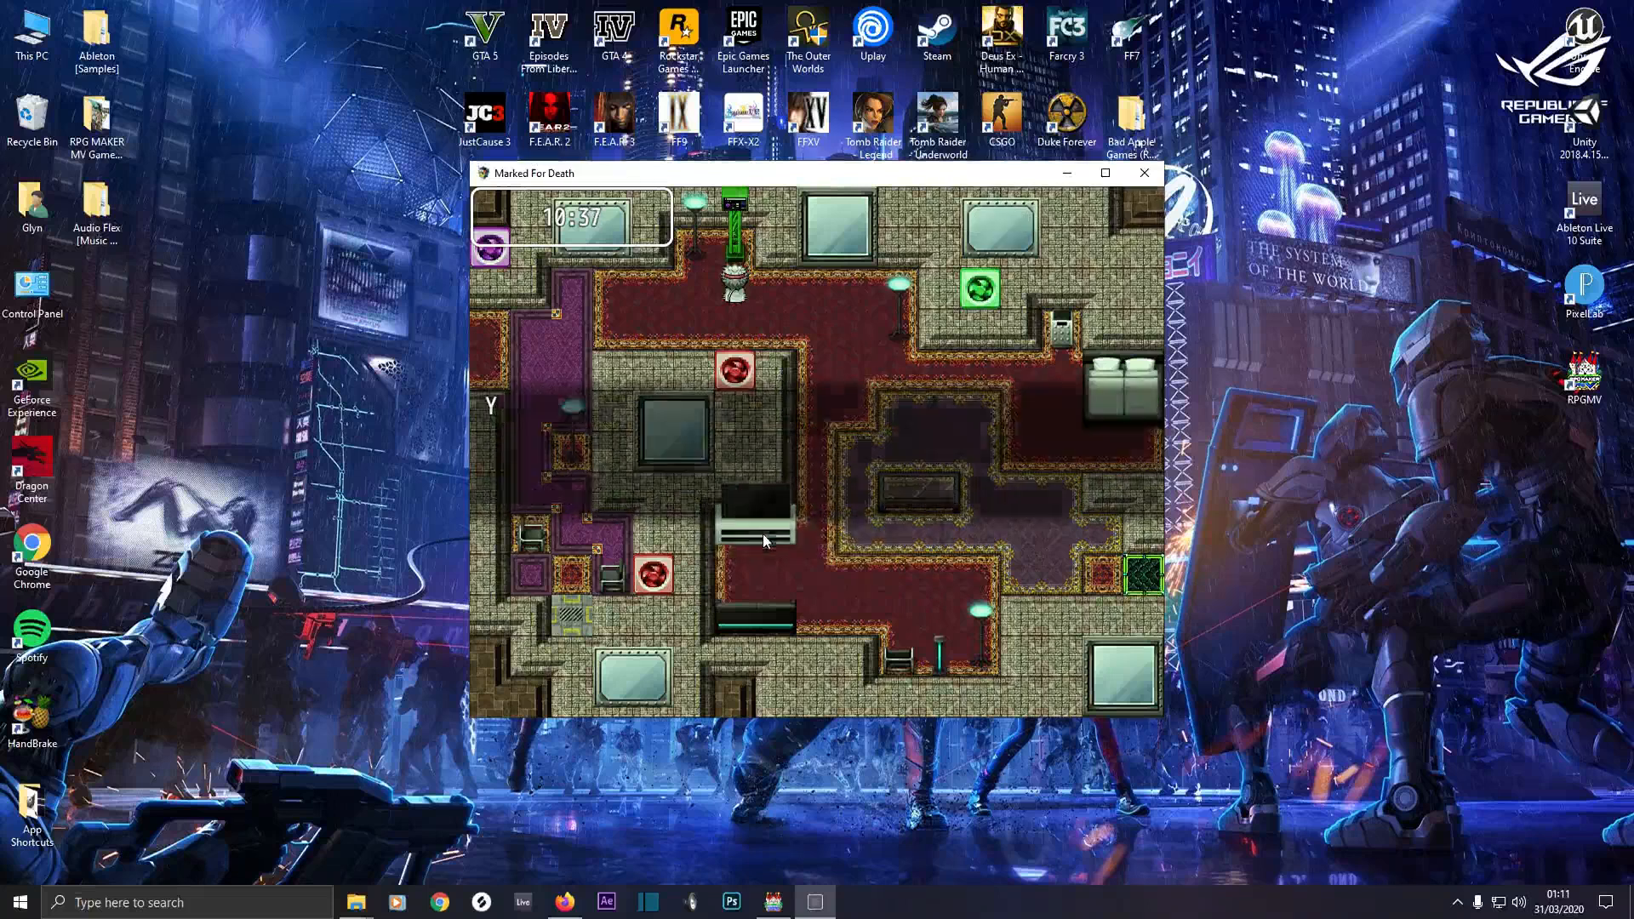
left_click(778, 376)
Check the new messages at the Message Center terminal beside the bed and read through the first mission briefing
left_click(845, 367)
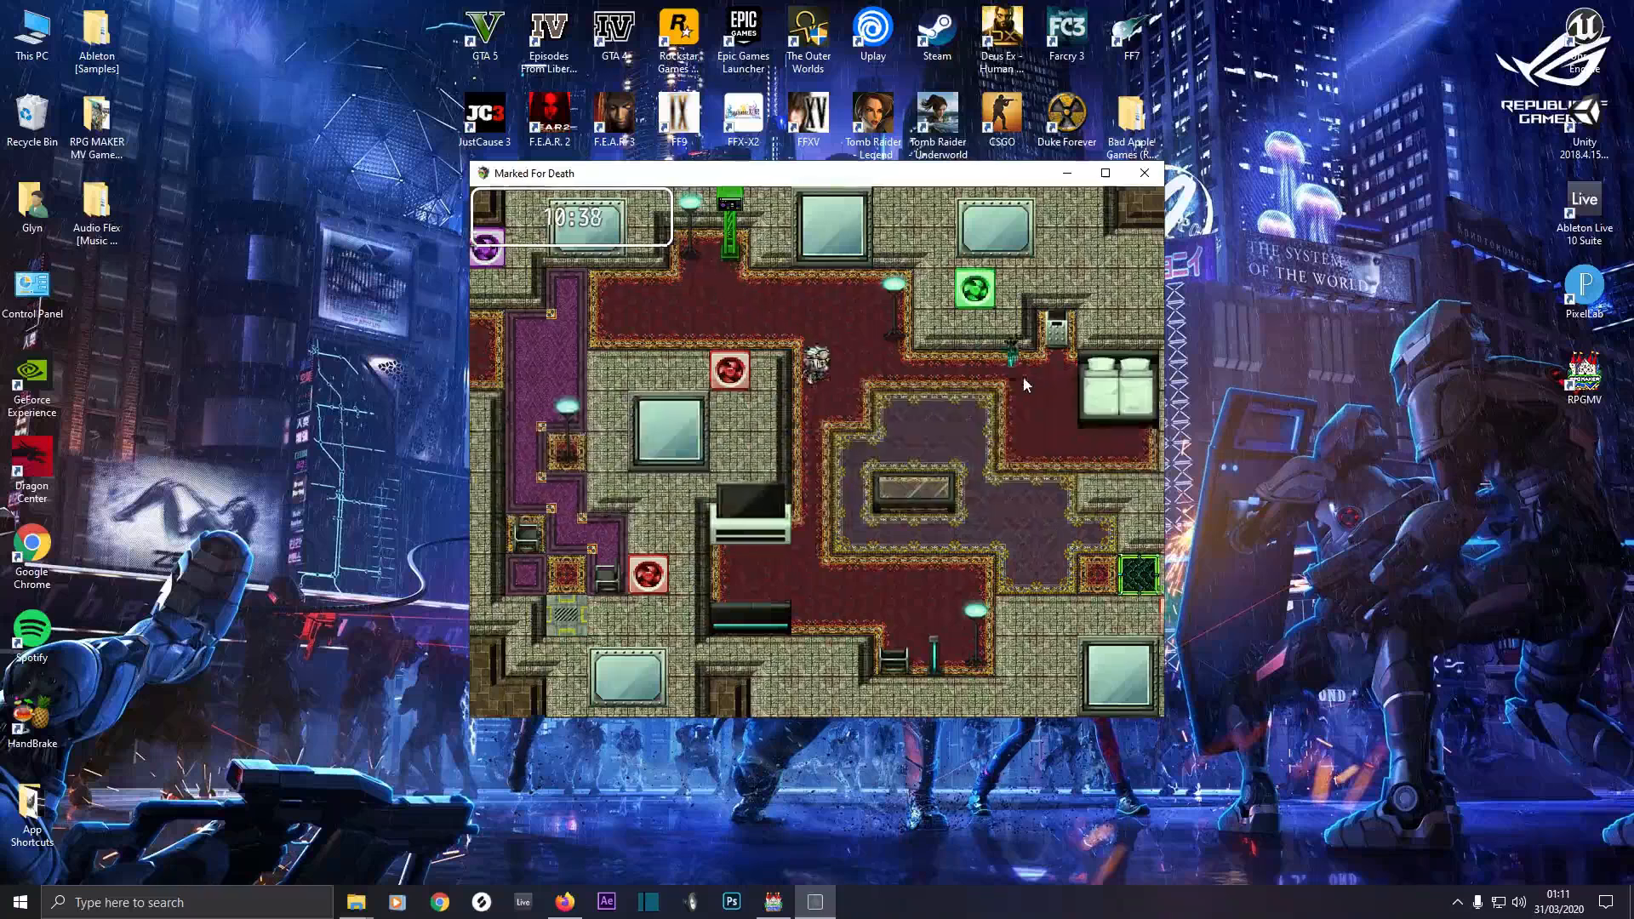
left_click(1028, 371)
left_click(1014, 328)
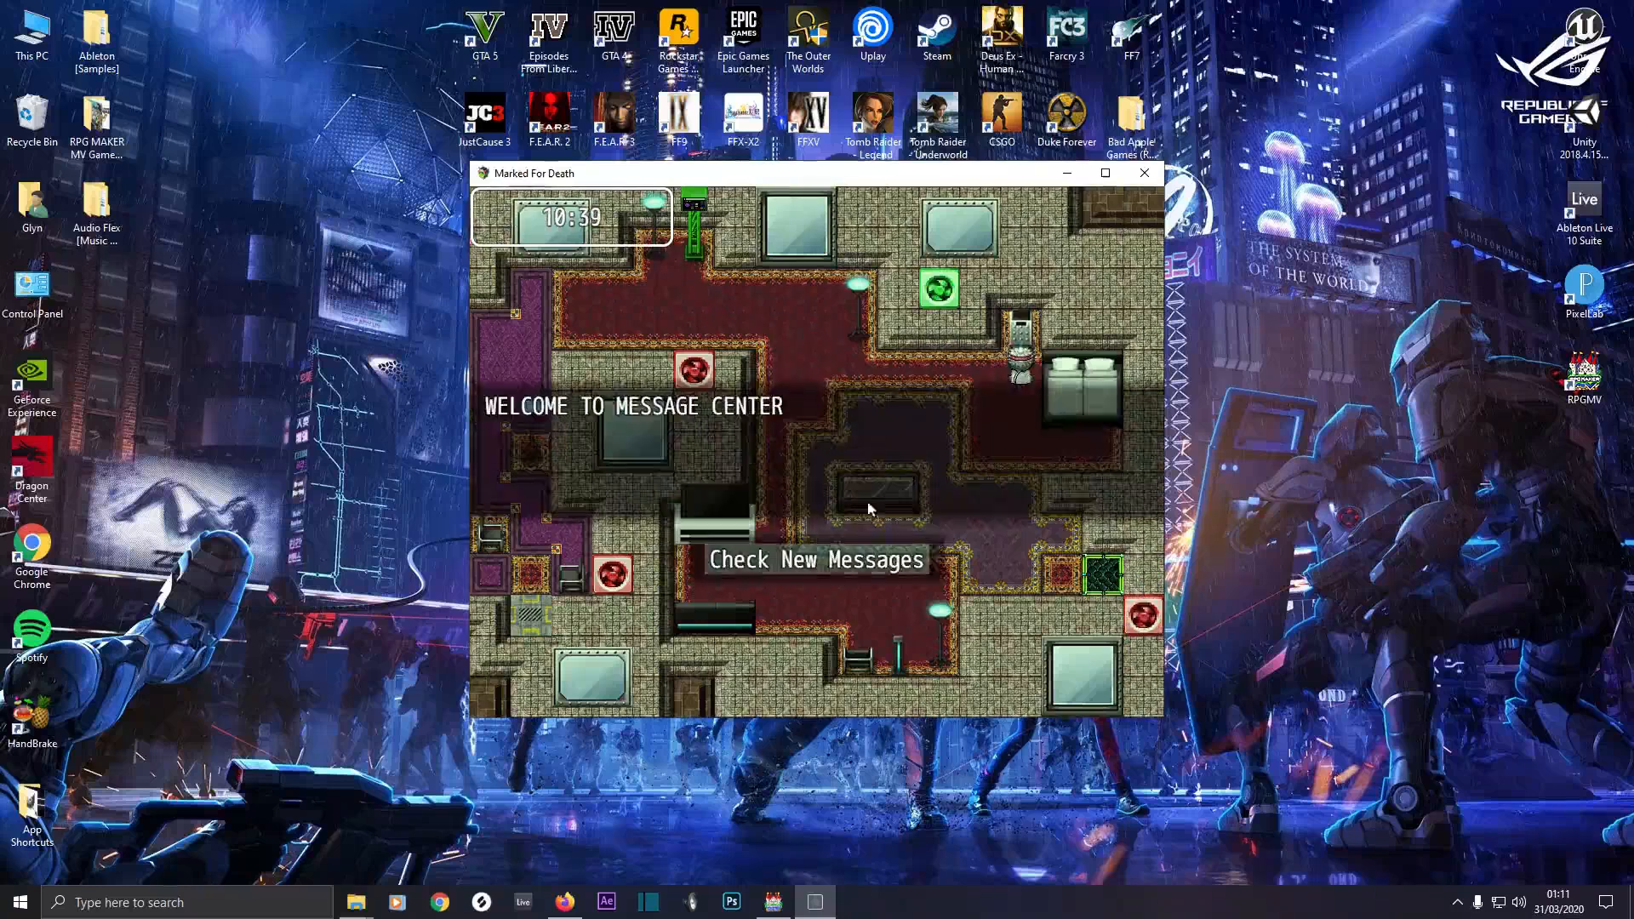
left_click(806, 557)
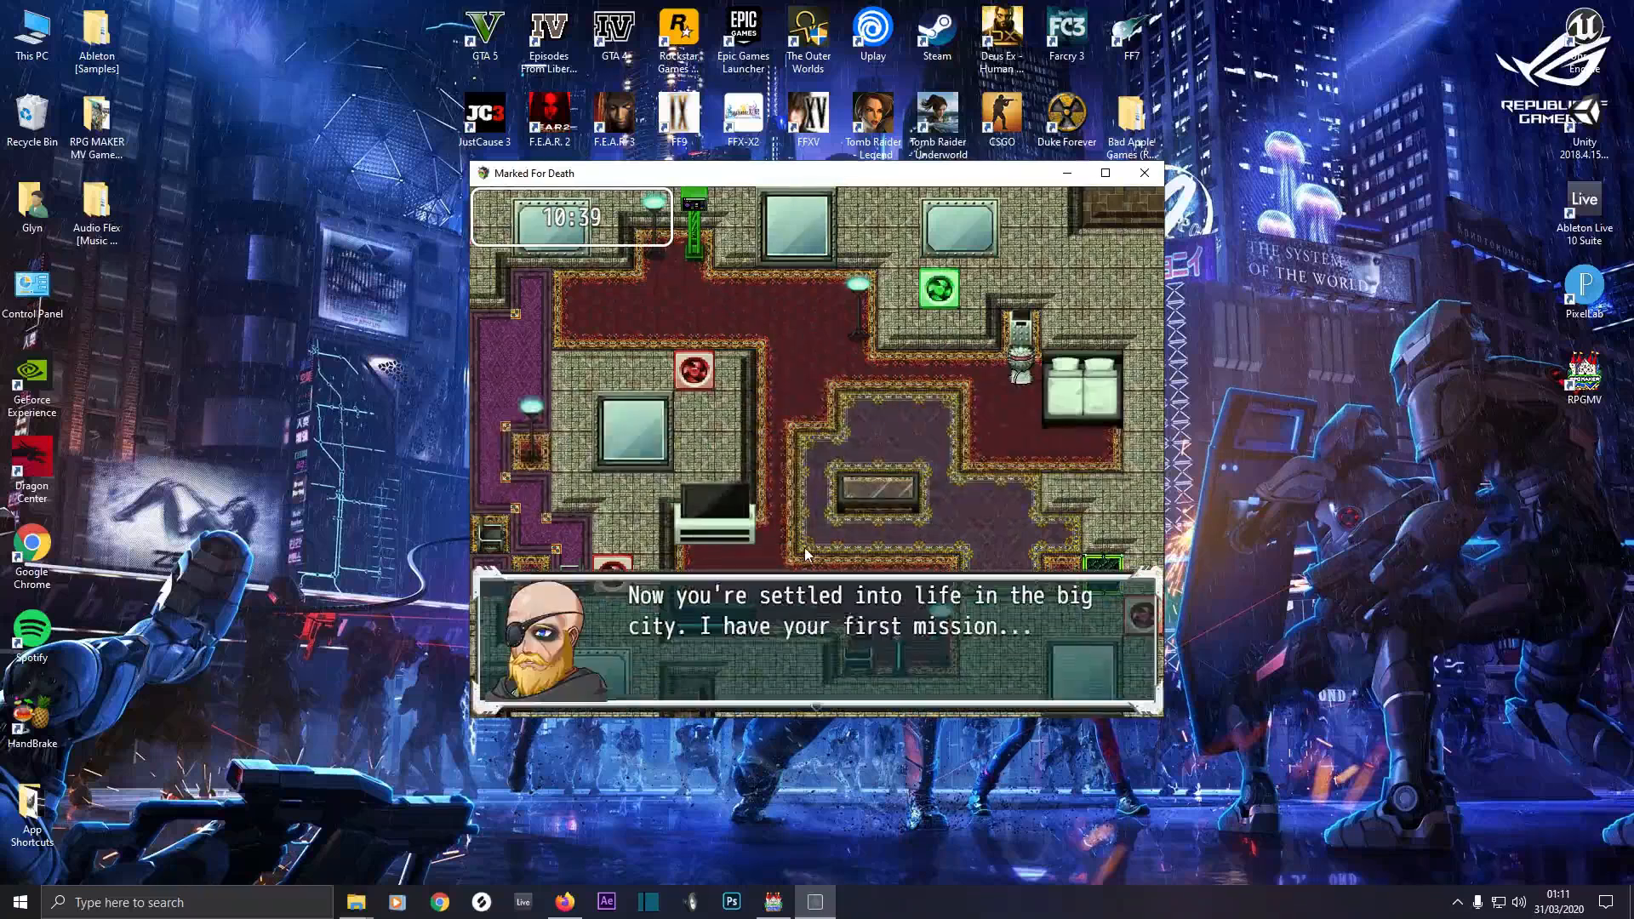
left_click(806, 554)
left_click(806, 554)
left_click(805, 554)
left_click(806, 554)
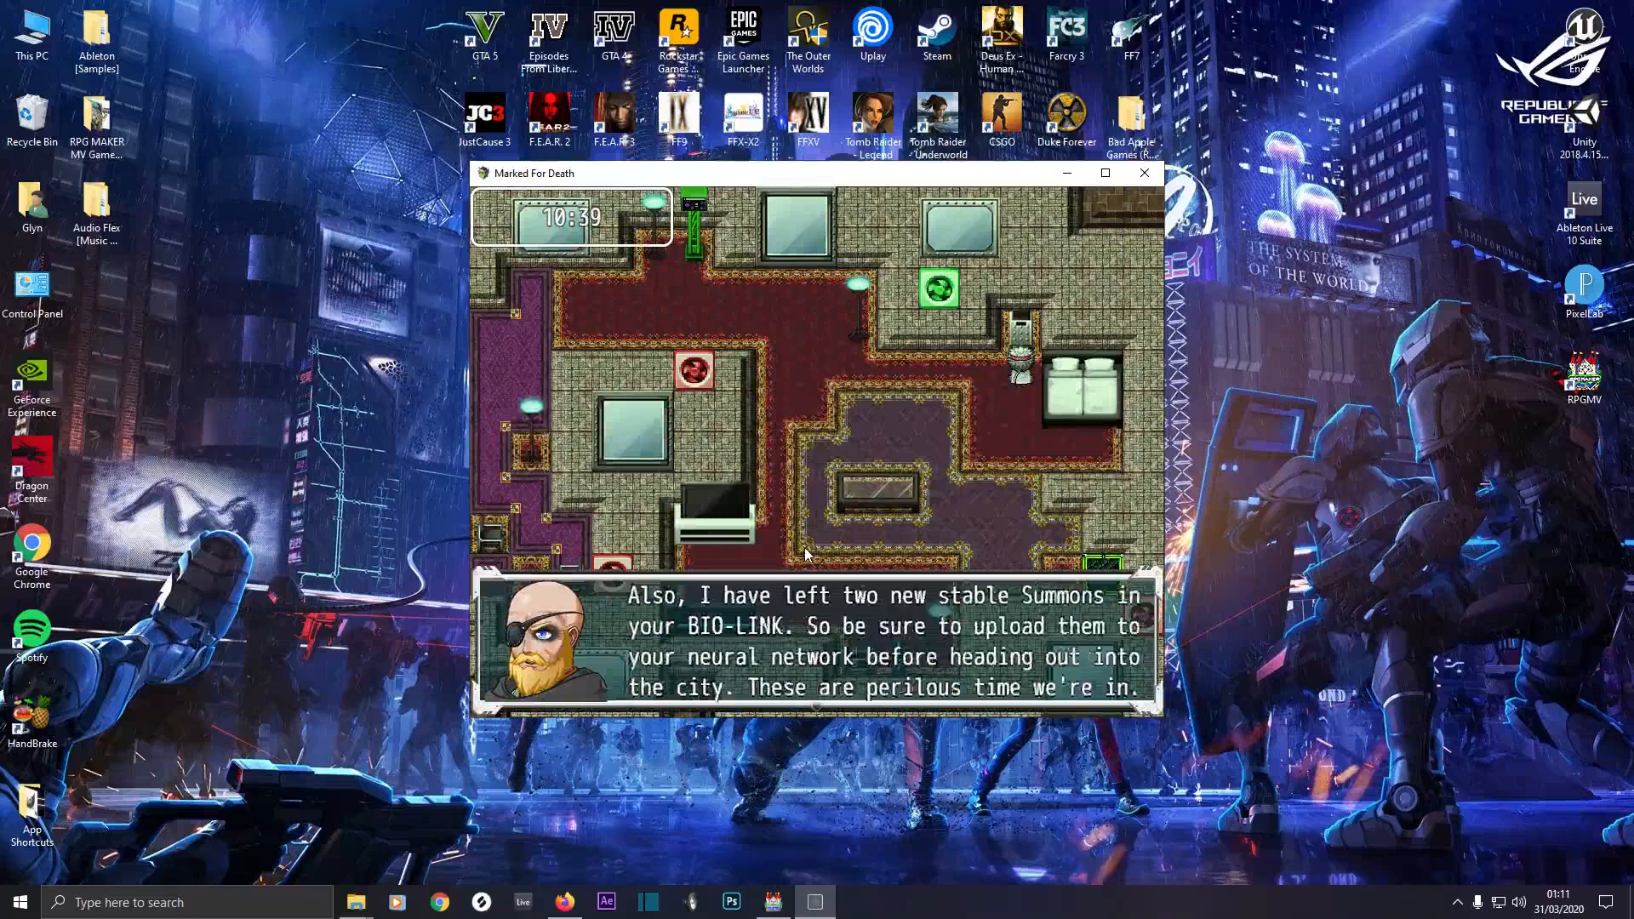
left_click(806, 554)
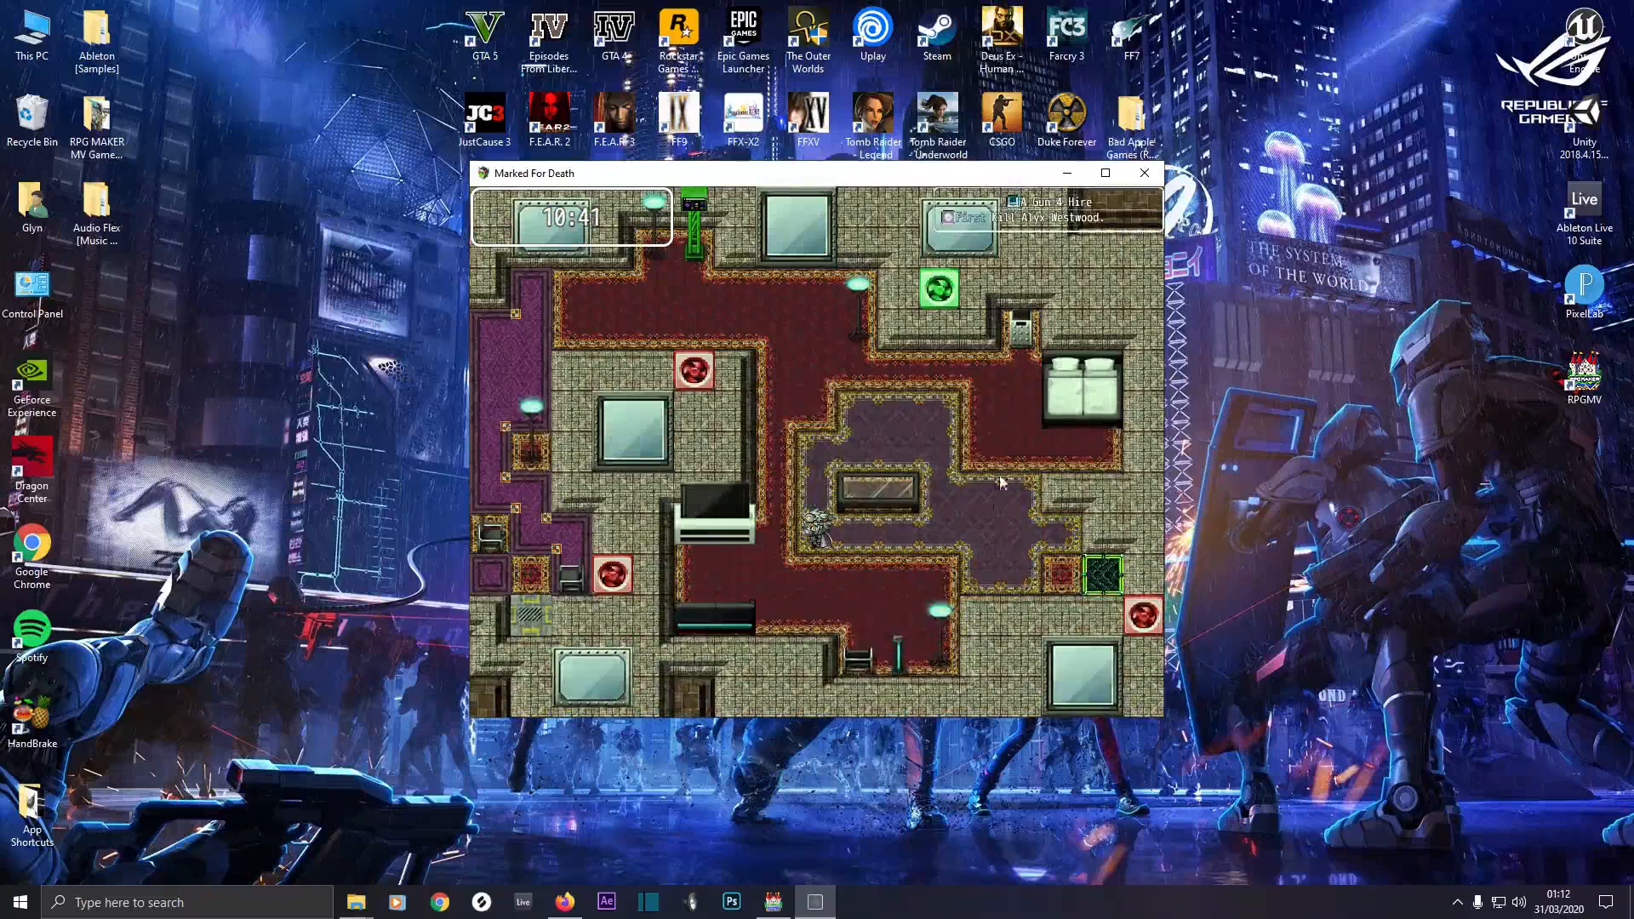
Walk onto the green pad at the room's east side and upload the Metro-Download map to the neural matrix
left_click(1108, 577)
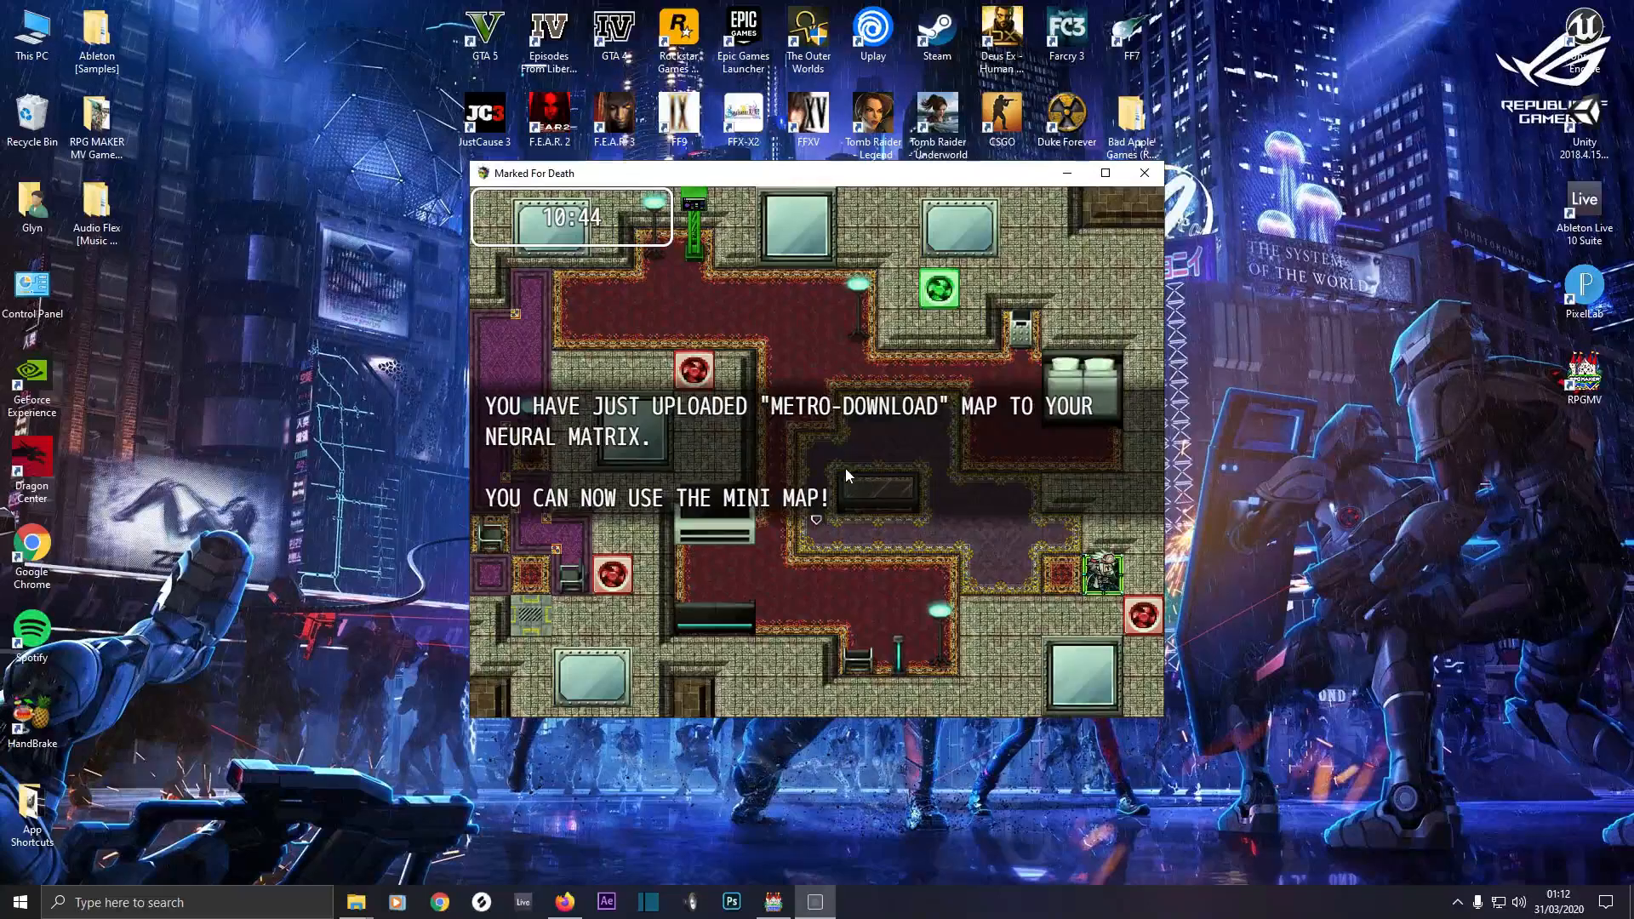
key("Return")
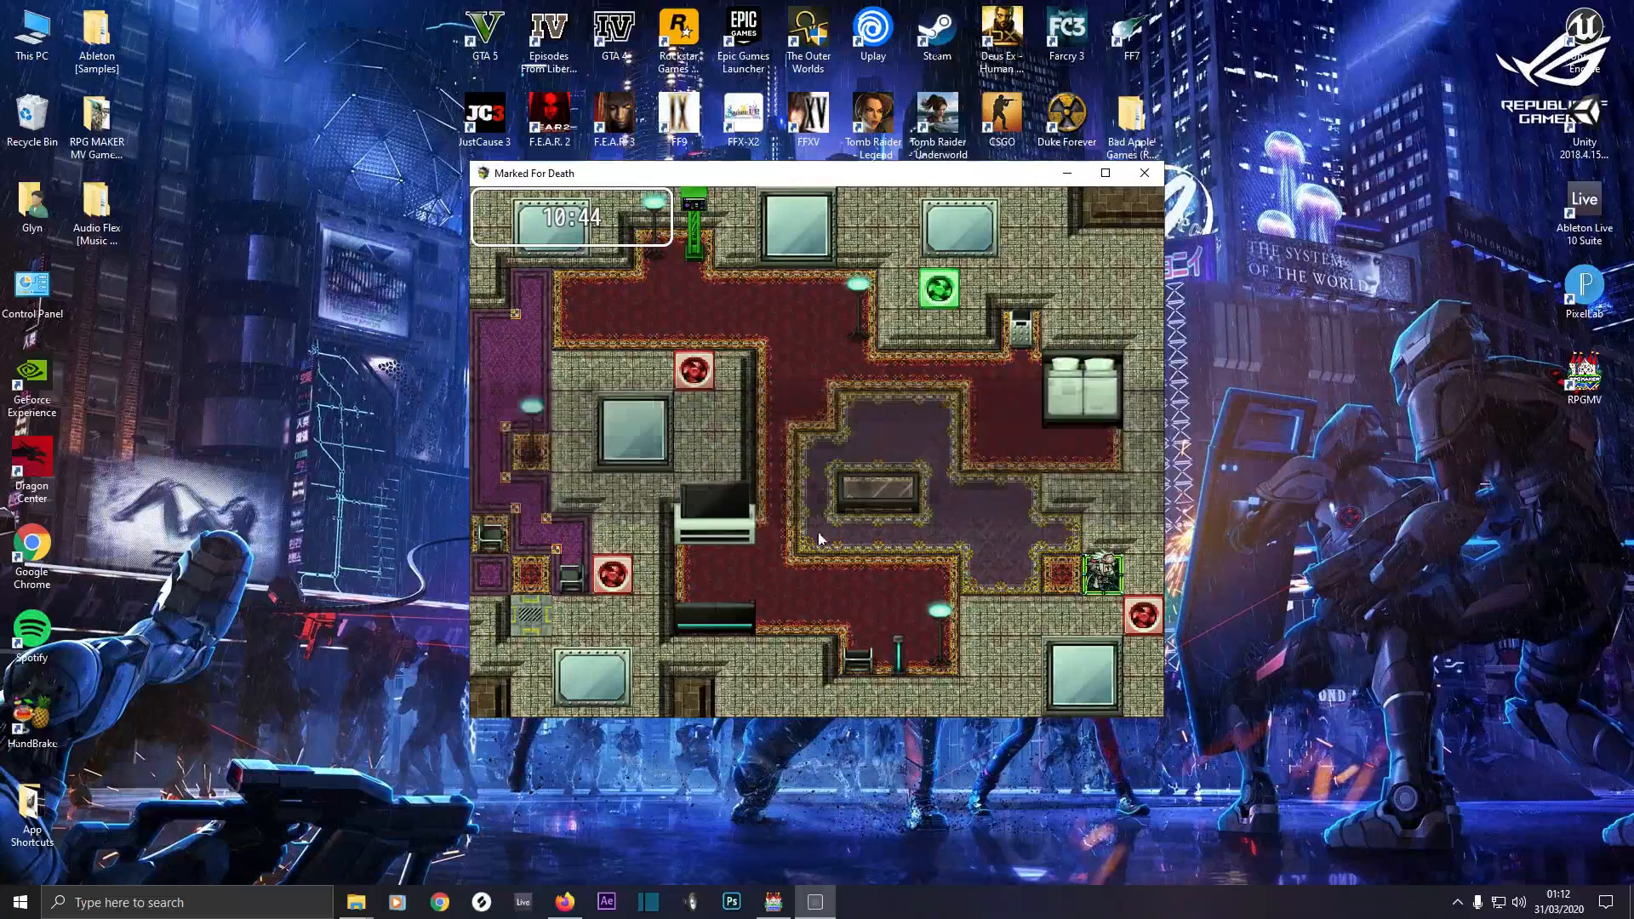
key("Left")
Leave the hotel room through its southwest exit and walk east along the corridor
left_click(811, 462)
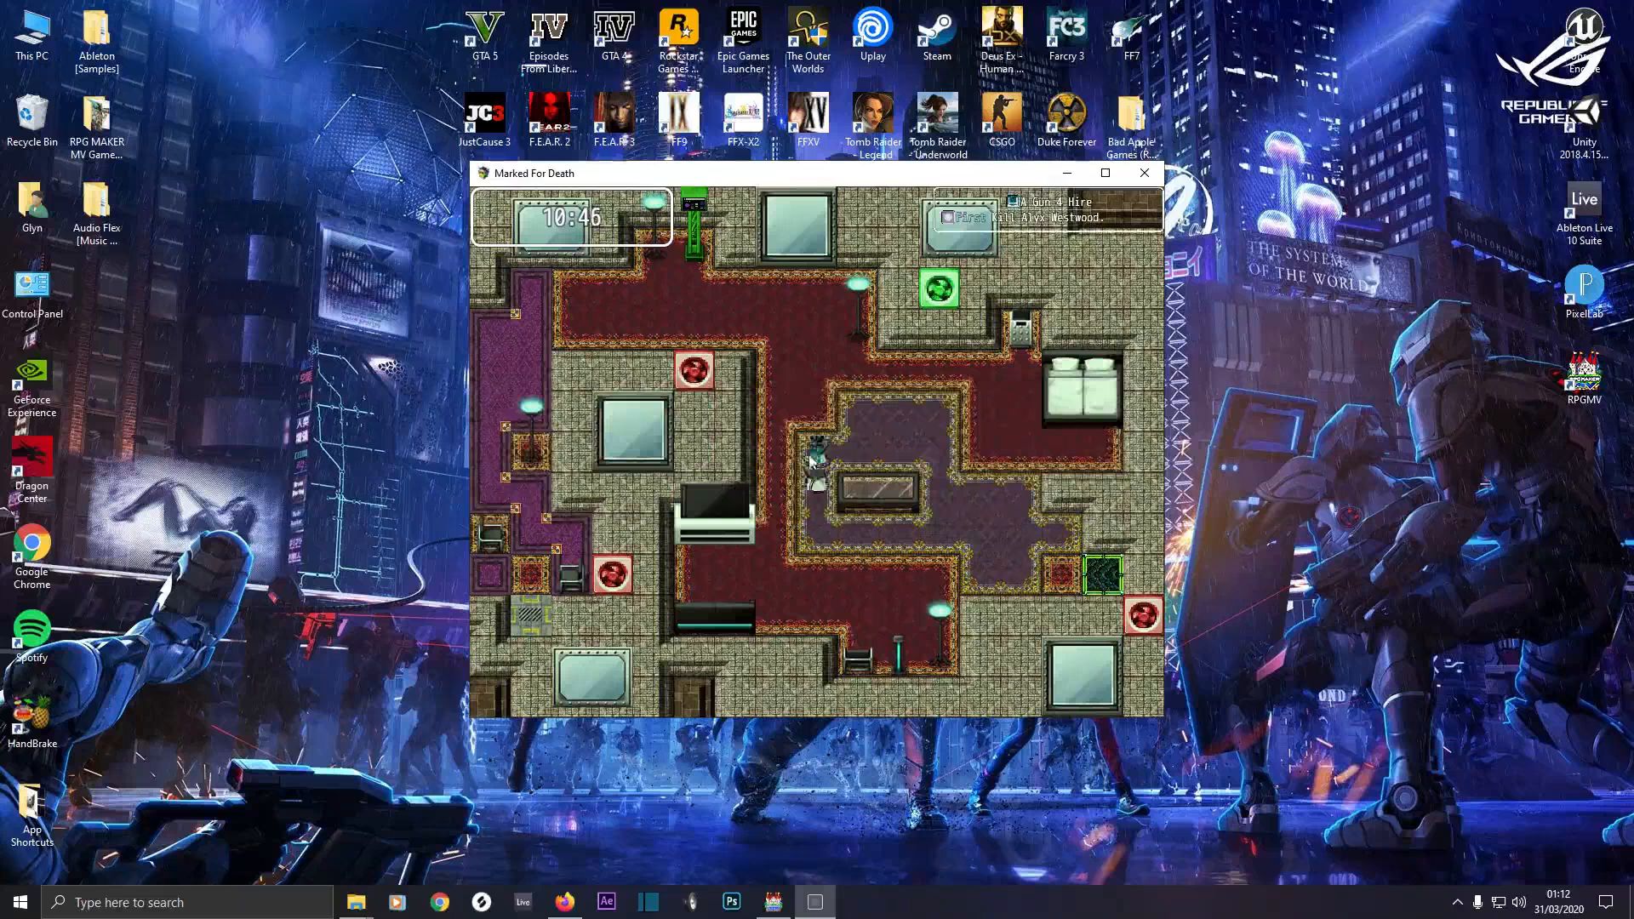
left_click(532, 372)
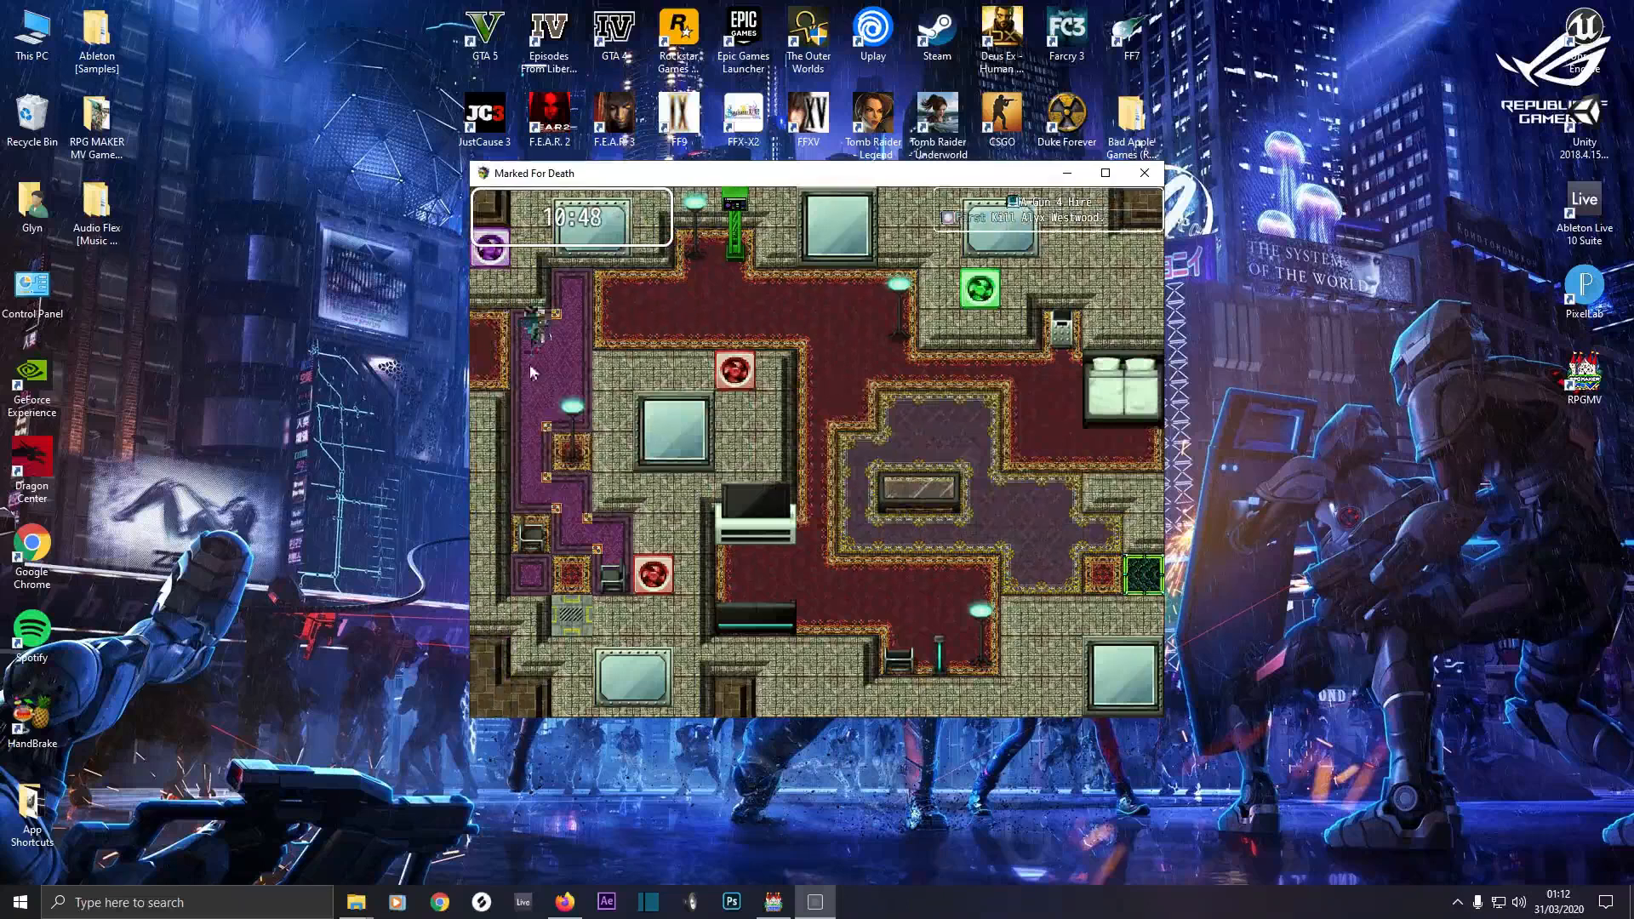
left_click(575, 598)
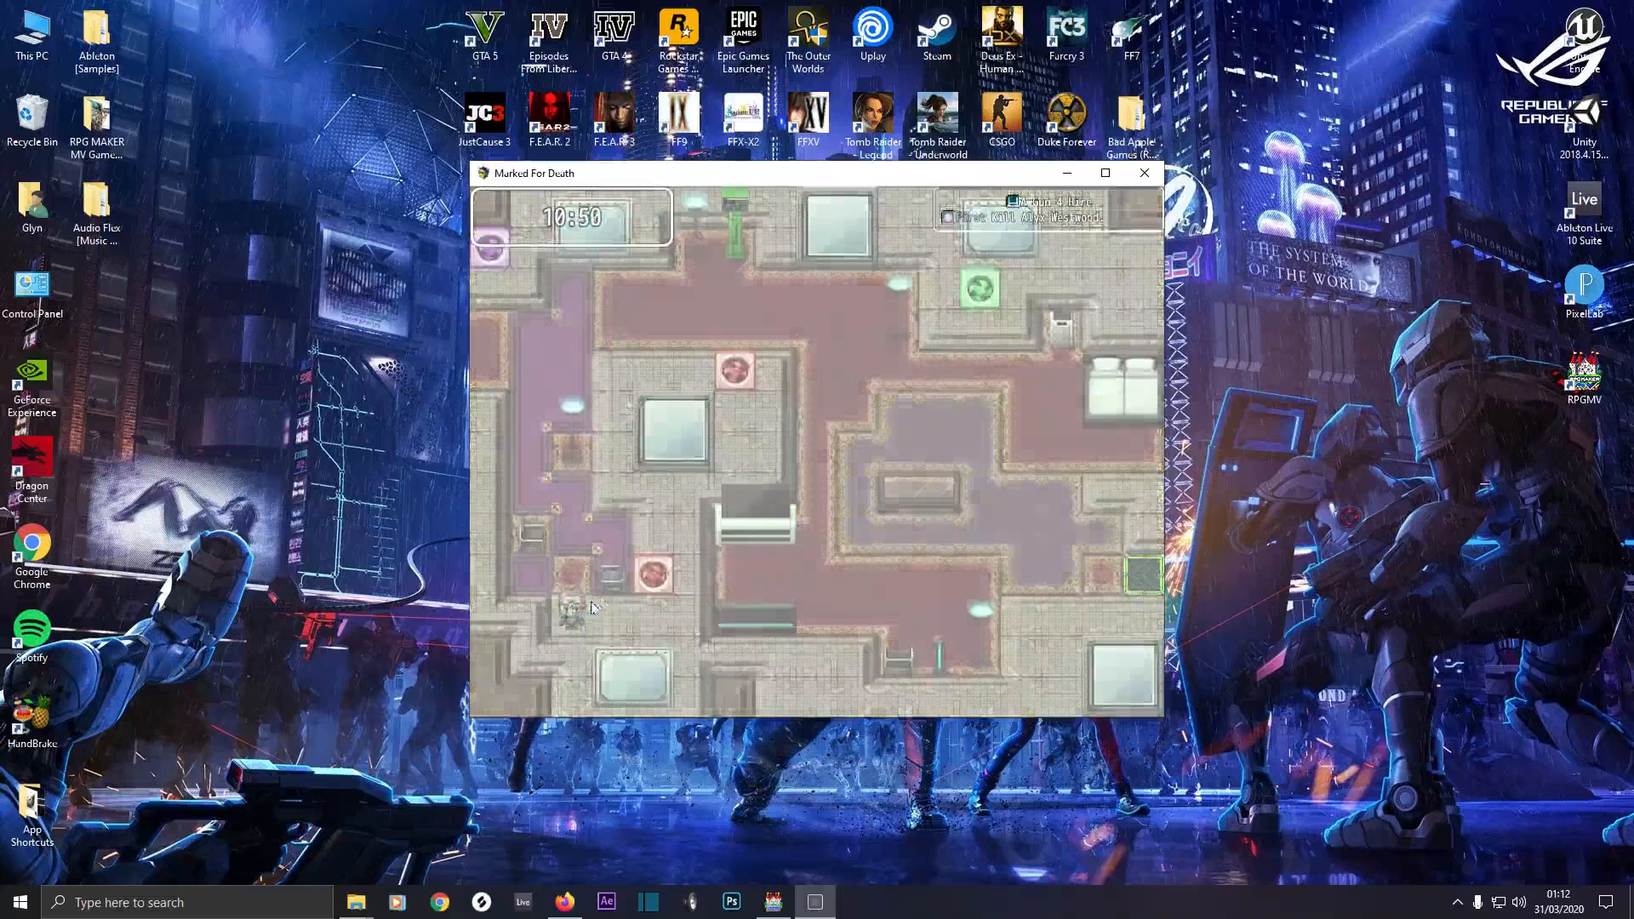
left_click(830, 435)
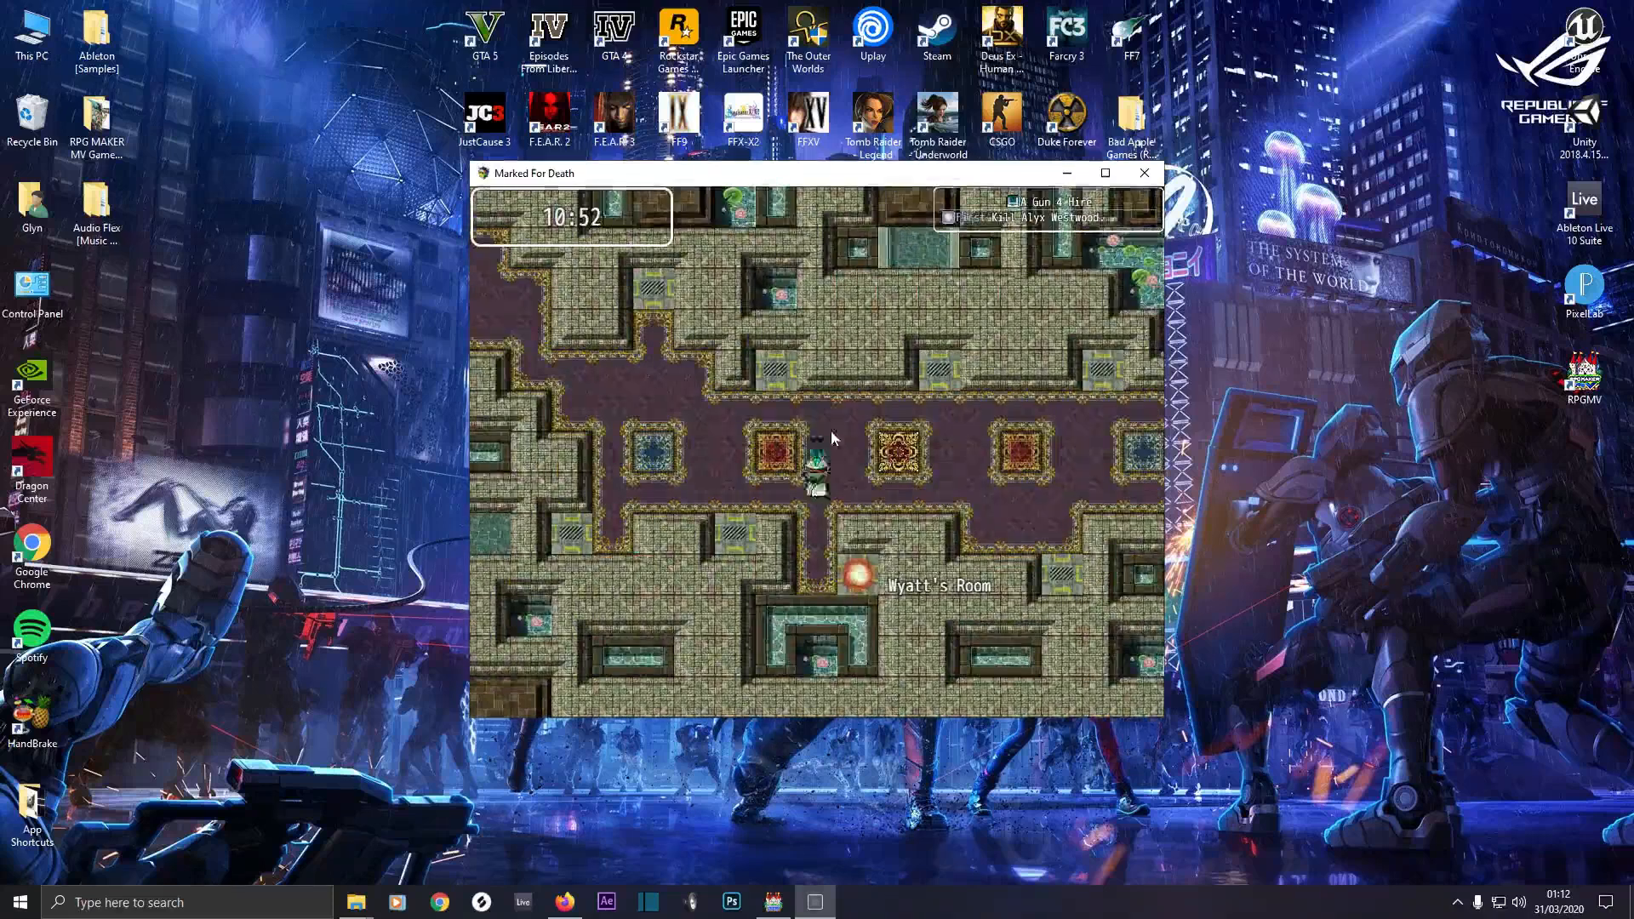
left_click(1024, 432)
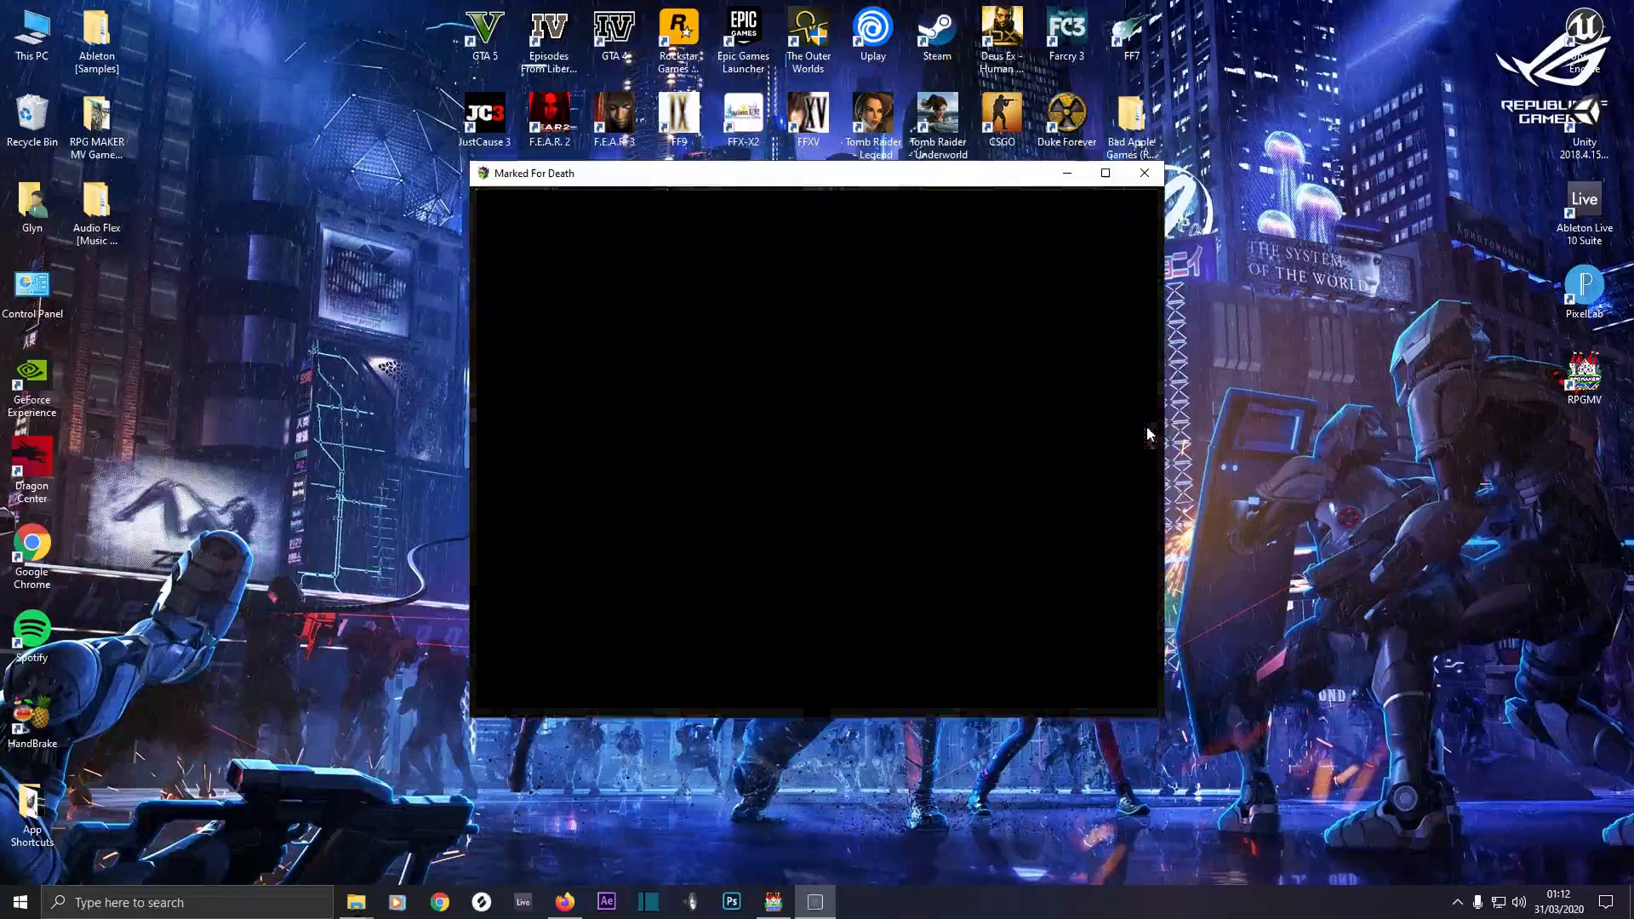
Leave the Costa Del Lopez hotel and travel from its front through the Commercial District to the southern streets
left_click(870, 387)
left_click(950, 657)
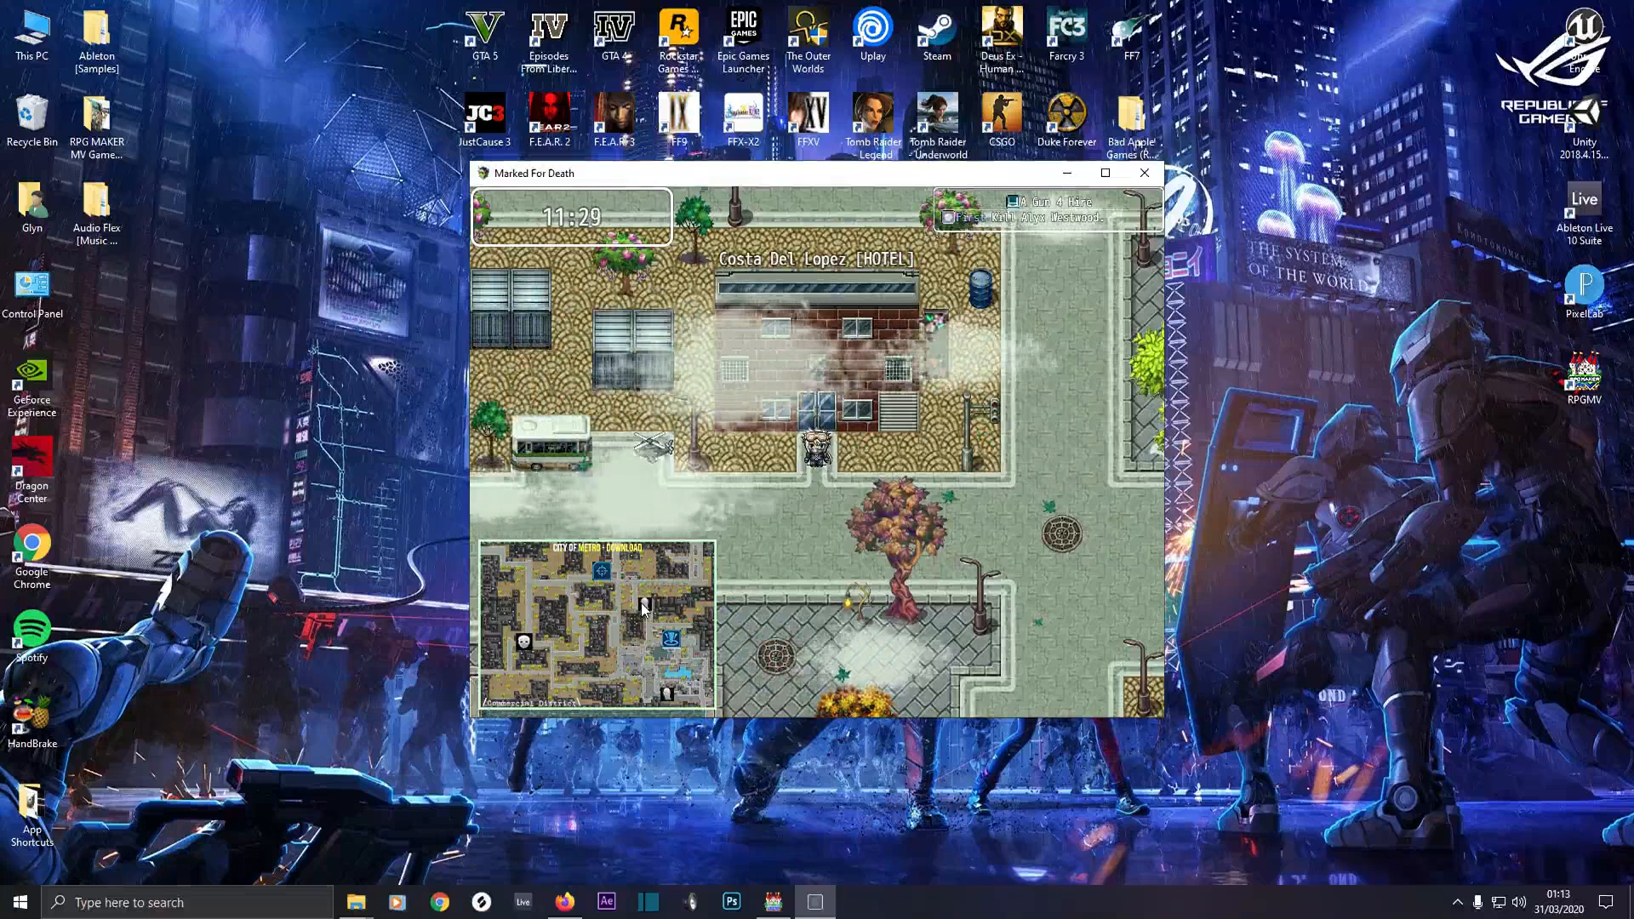
left_click(750, 509)
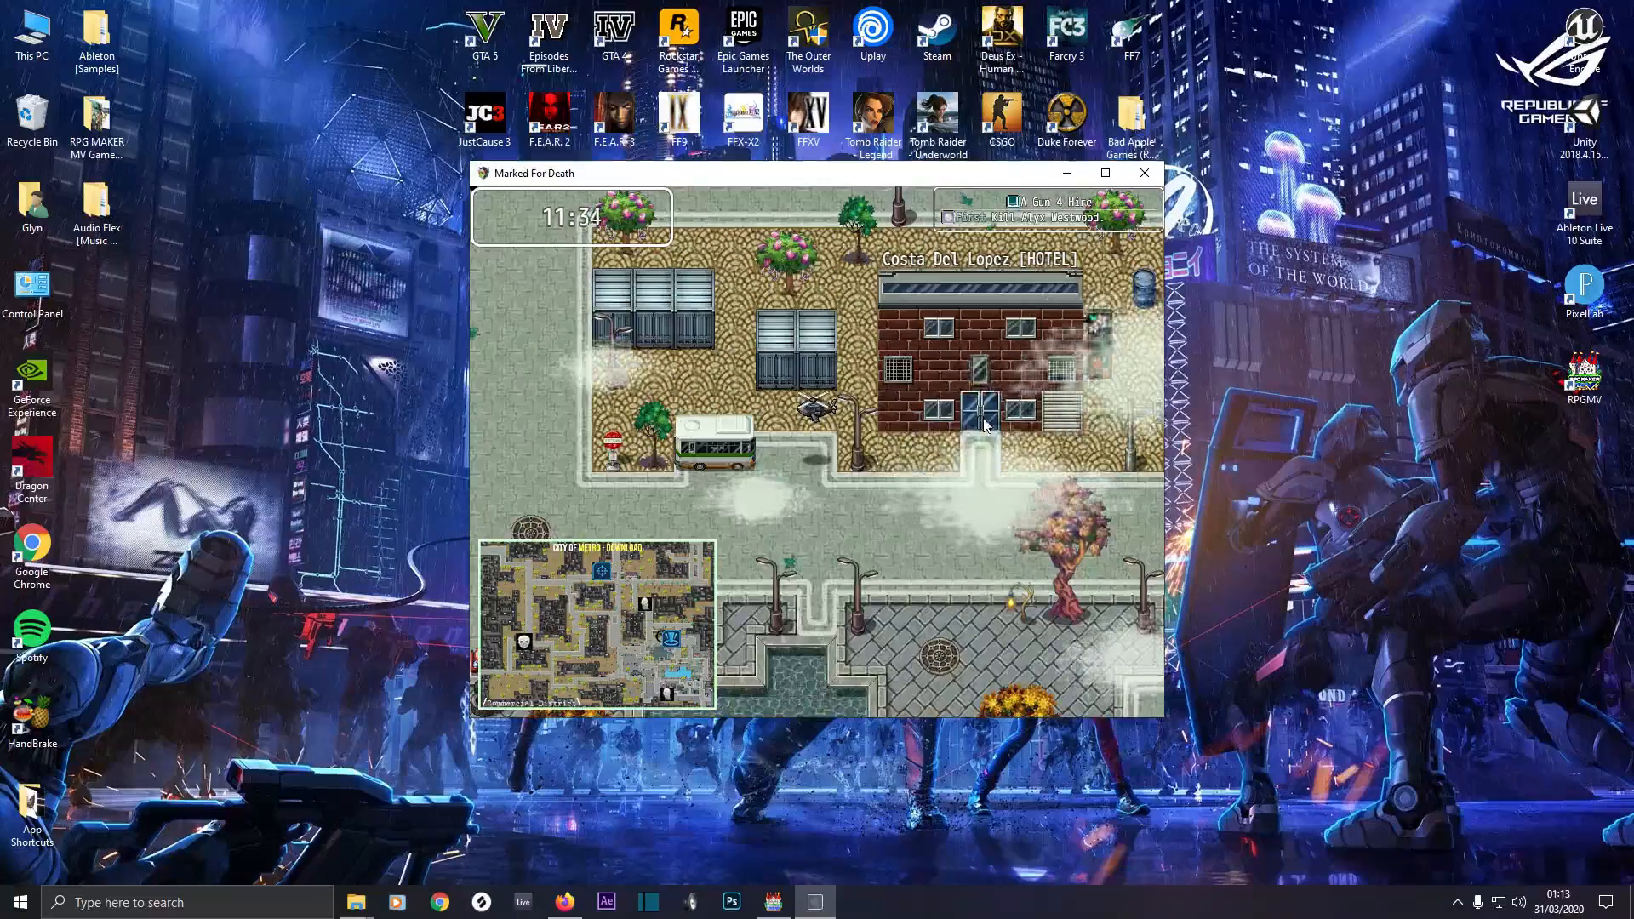
key("Right")
key("Up")
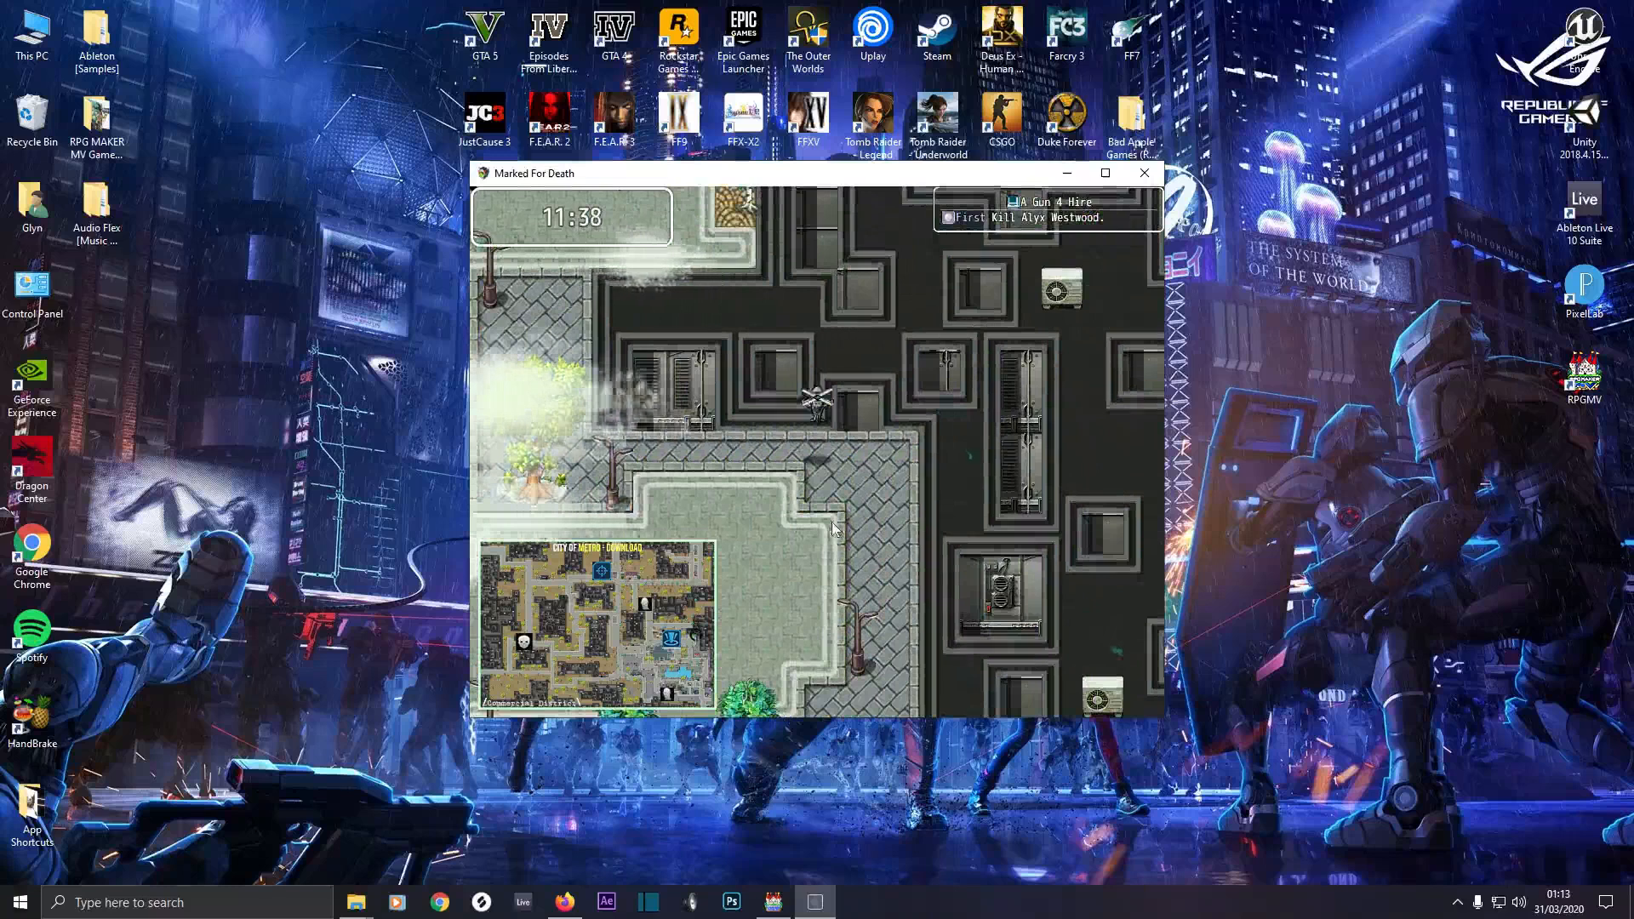
left_click(830, 593)
left_click_drag(829, 593, 691, 514)
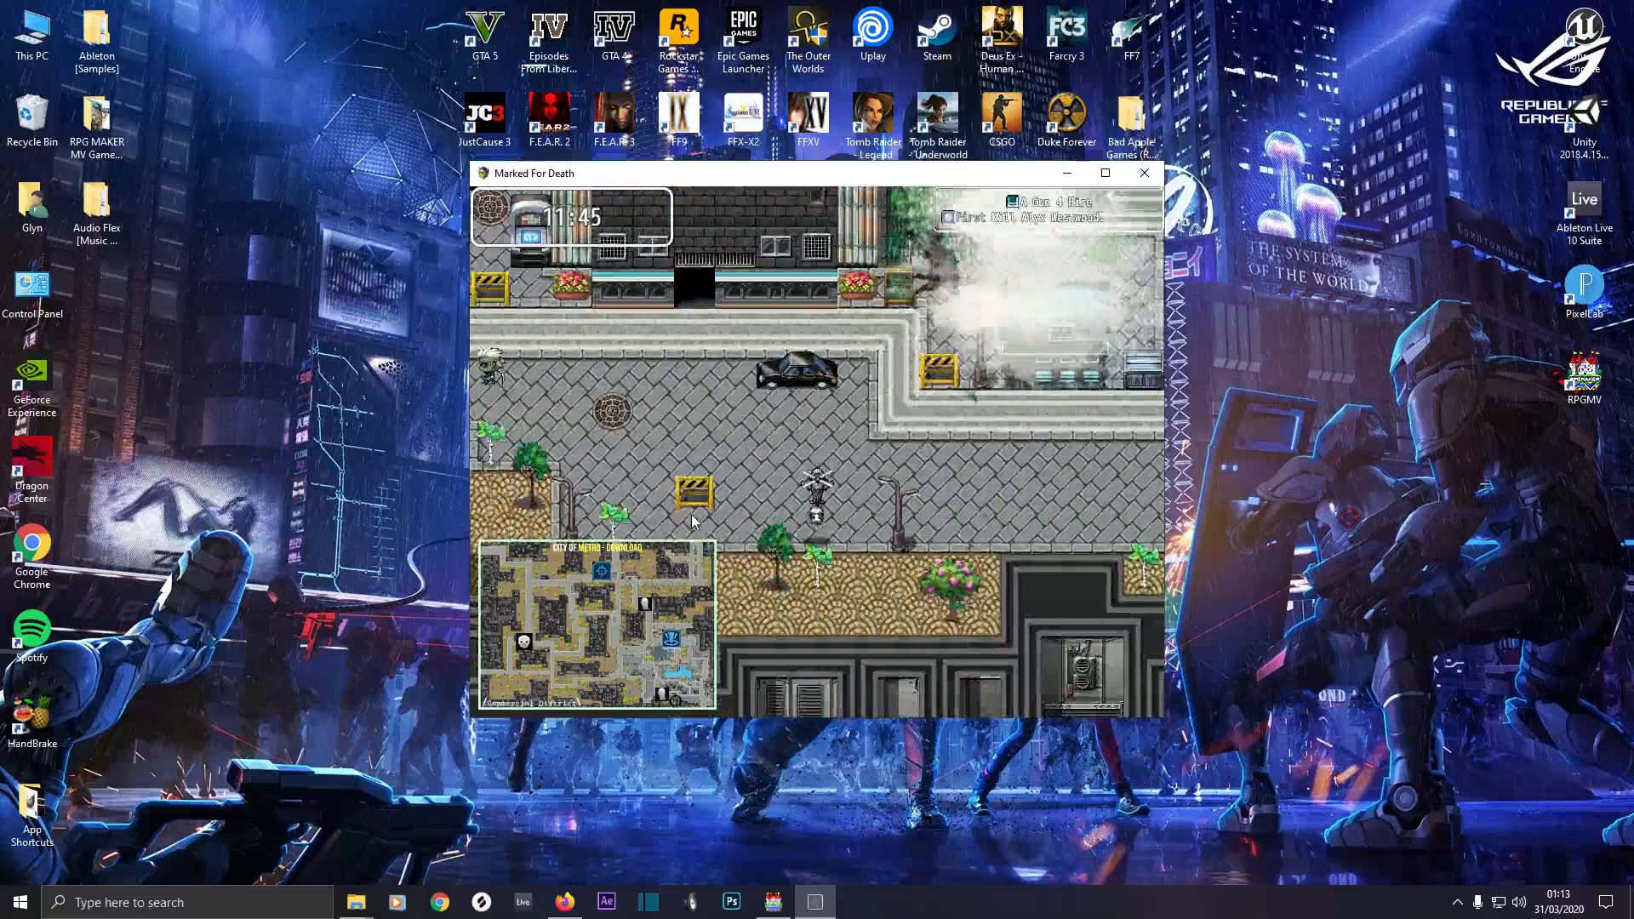
Roam the Commercial District's western and northern streets to examine how the player icon moves on the city map
left_click(492, 447)
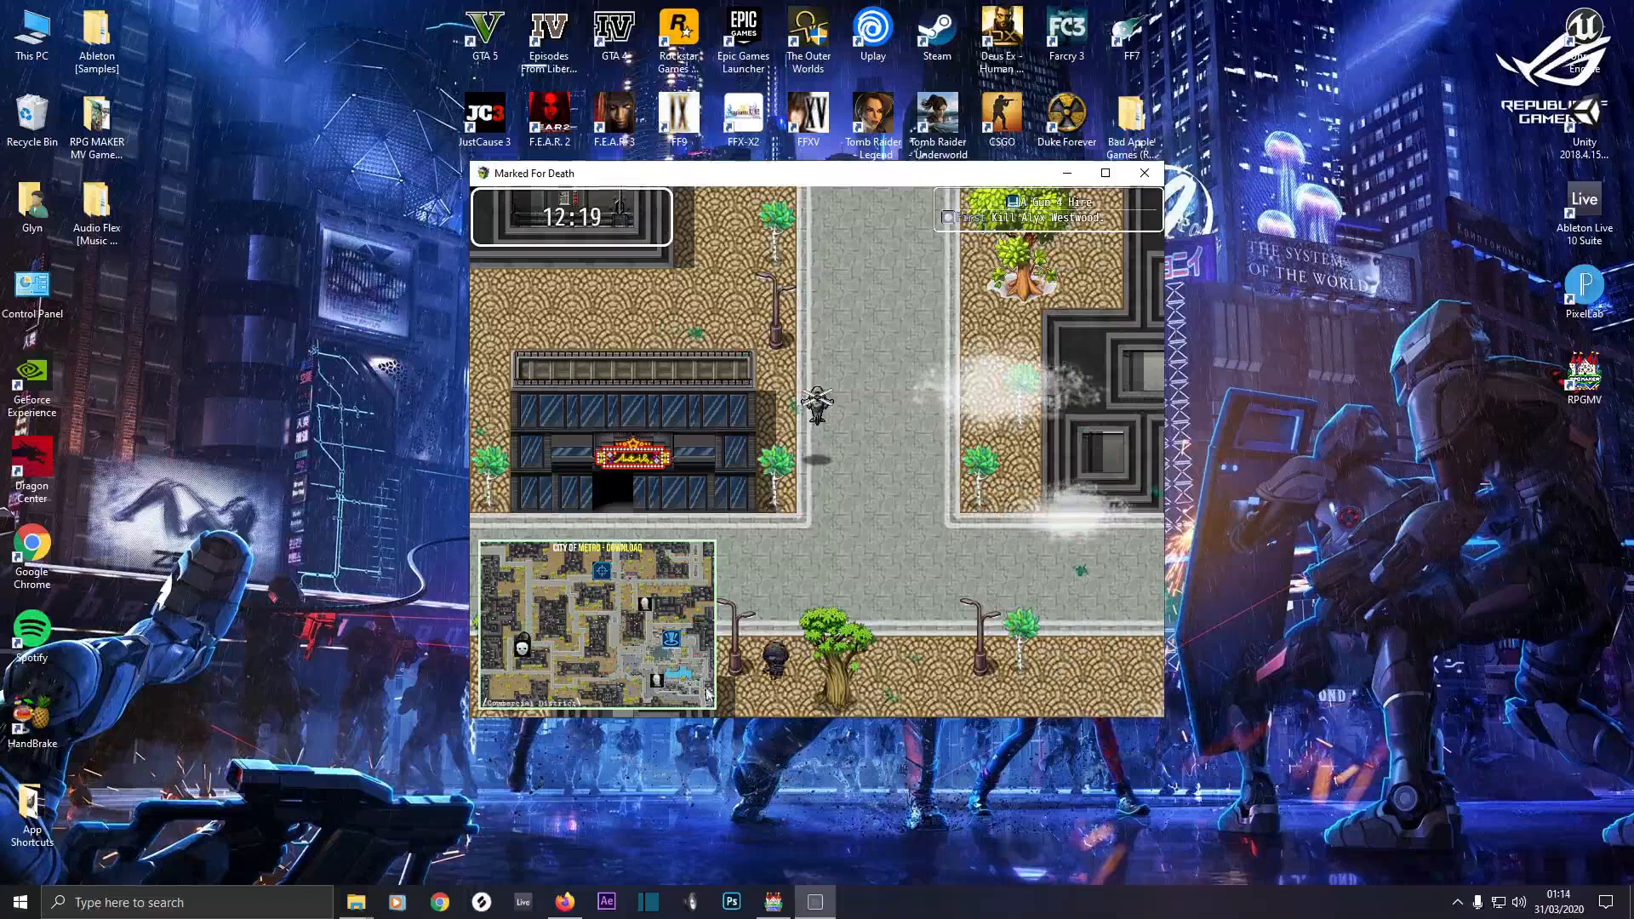
key("Down")
left_click_drag(1018, 510, 1117, 440)
left_click_drag(815, 286, 814, 279)
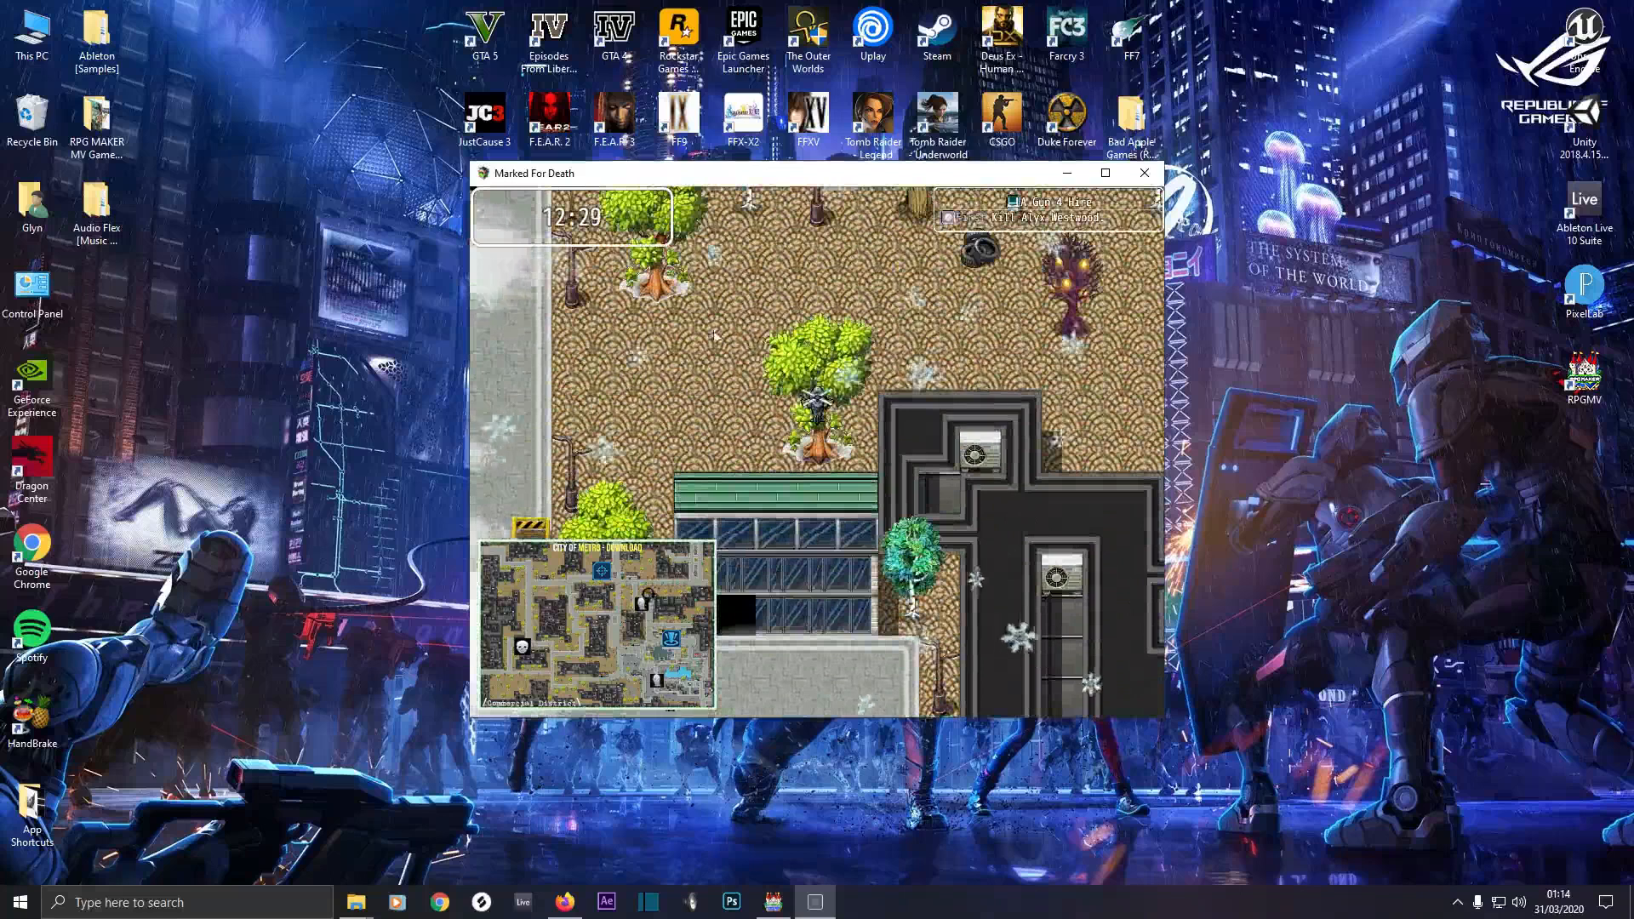
left_click_drag(704, 404, 703, 404)
left_click_drag(815, 519, 880, 511)
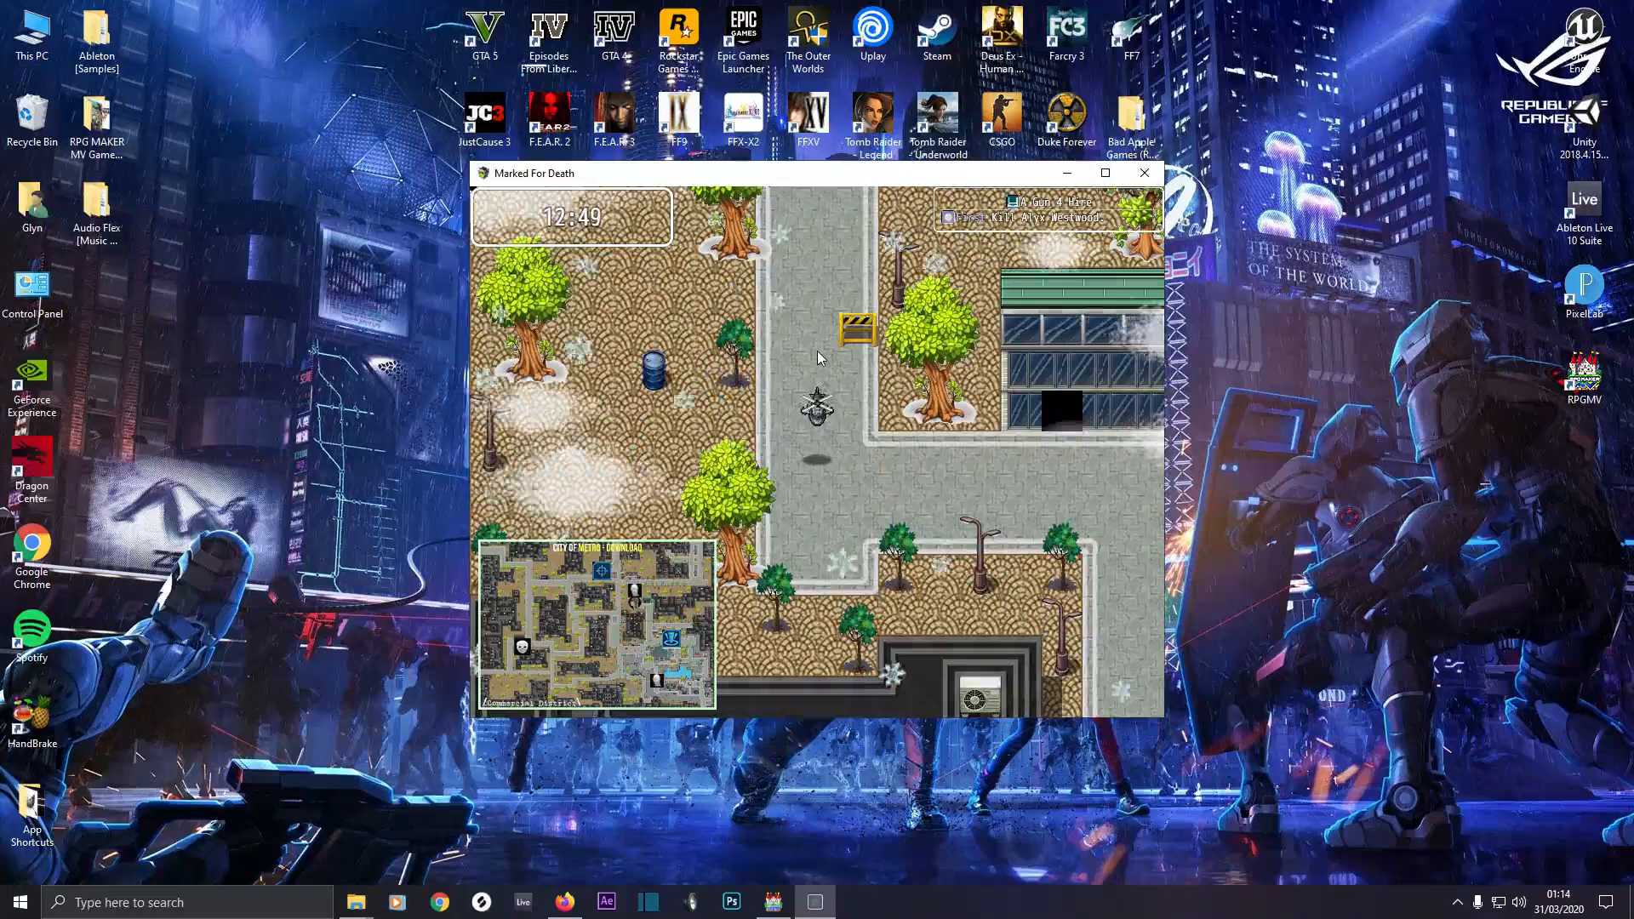
key("Up")
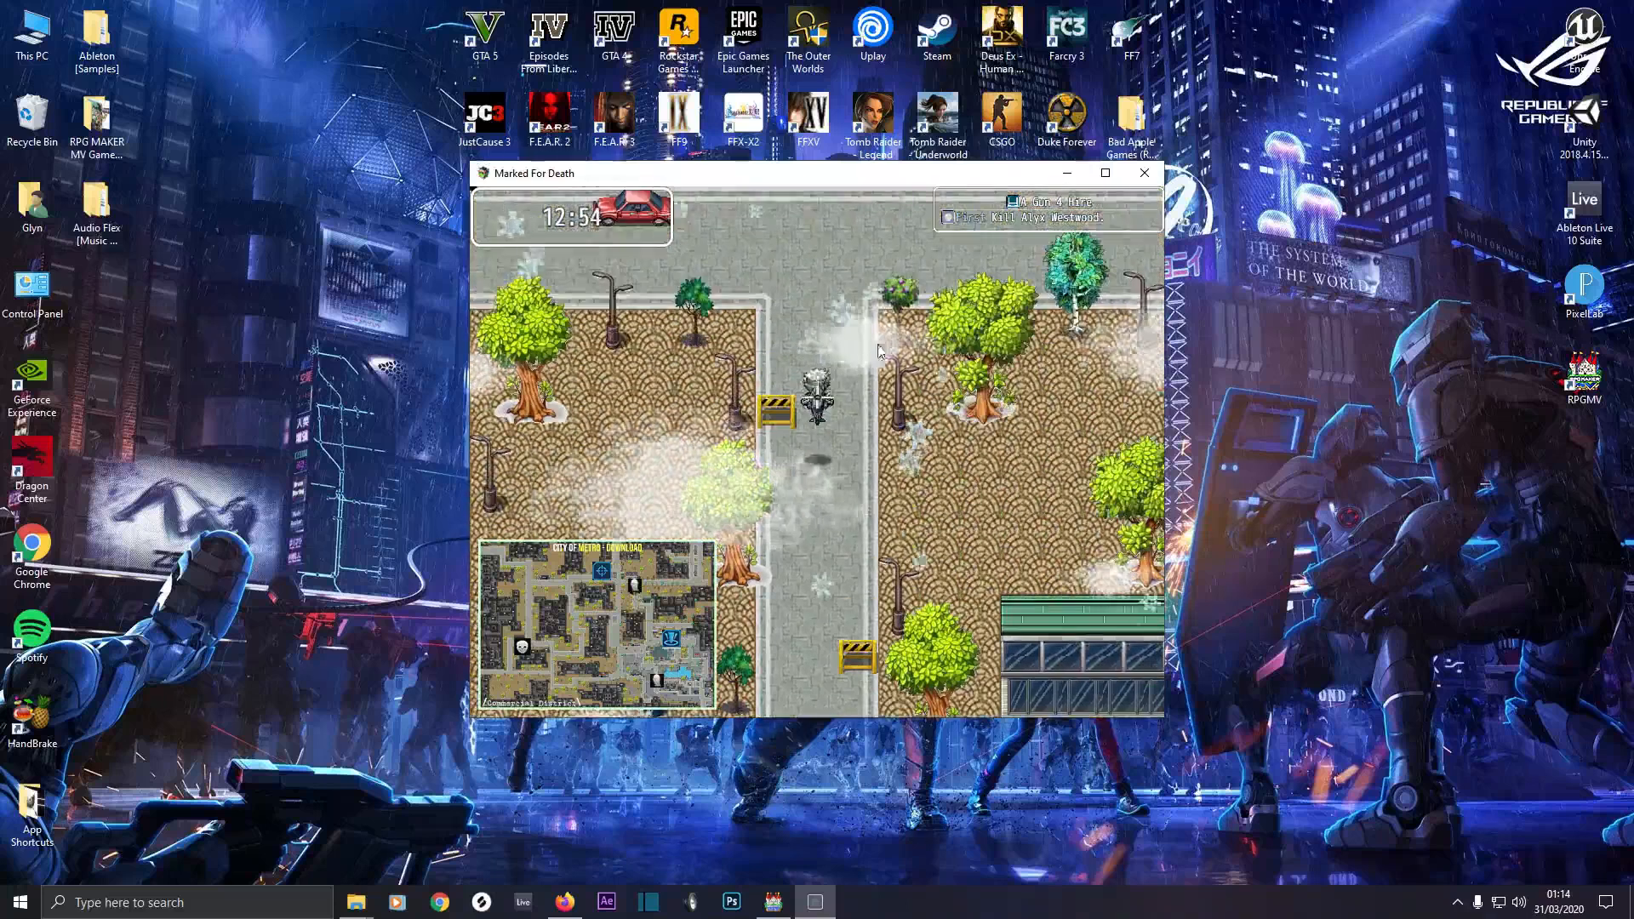
Close the game, switch to RPG Maker MV and open the map event beside the air conditioner unit
left_click(1144, 174)
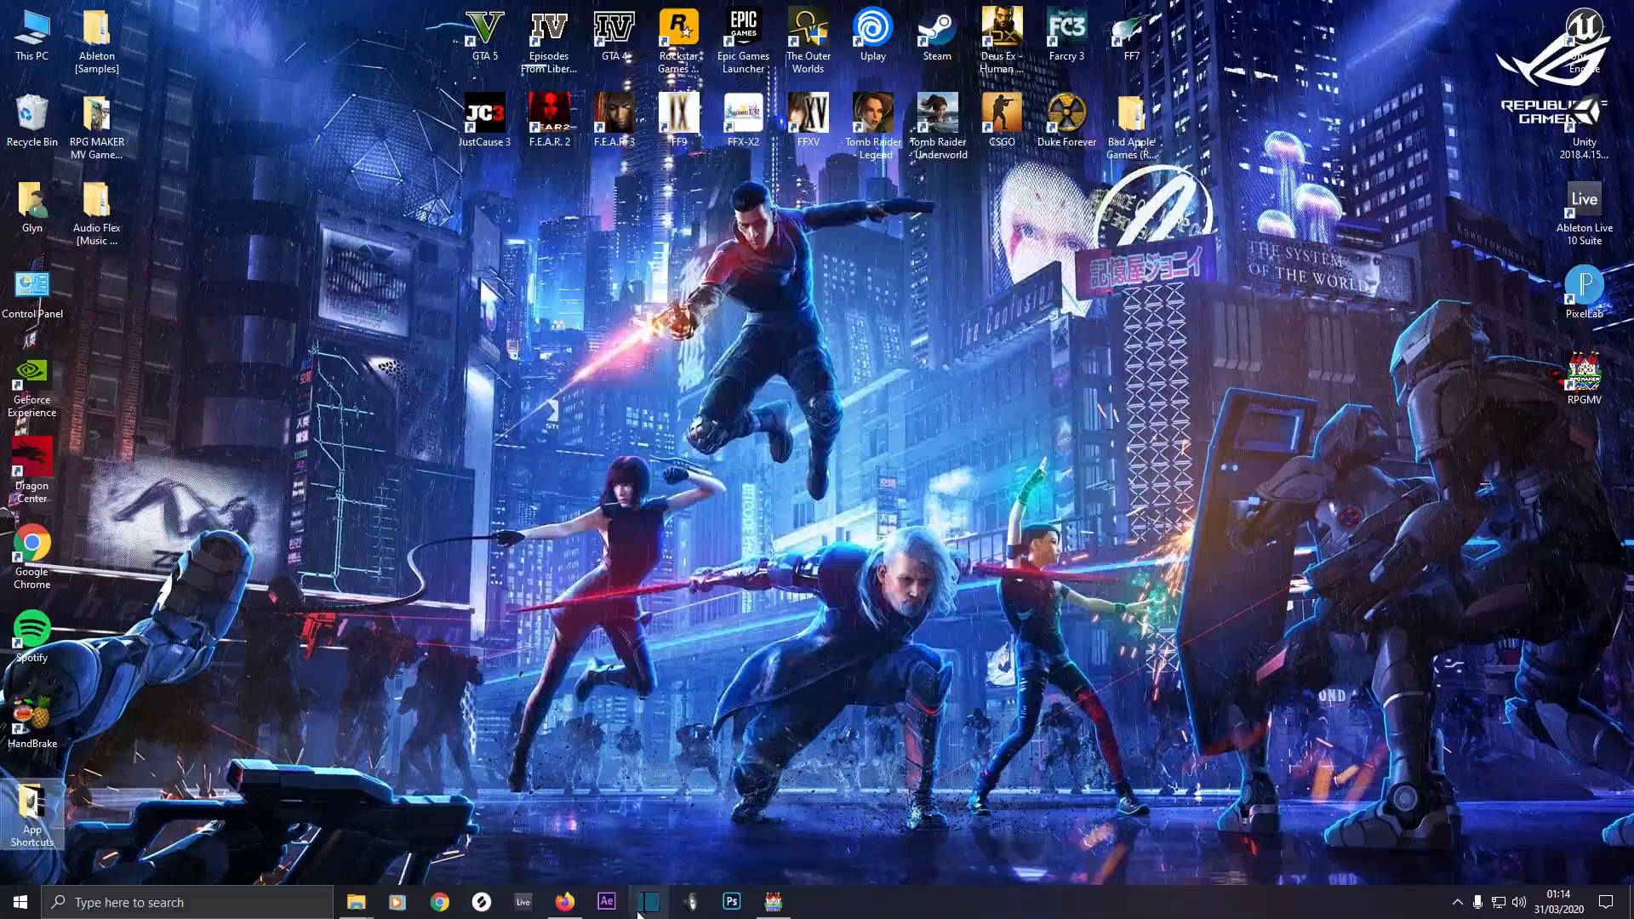
left_click(760, 908)
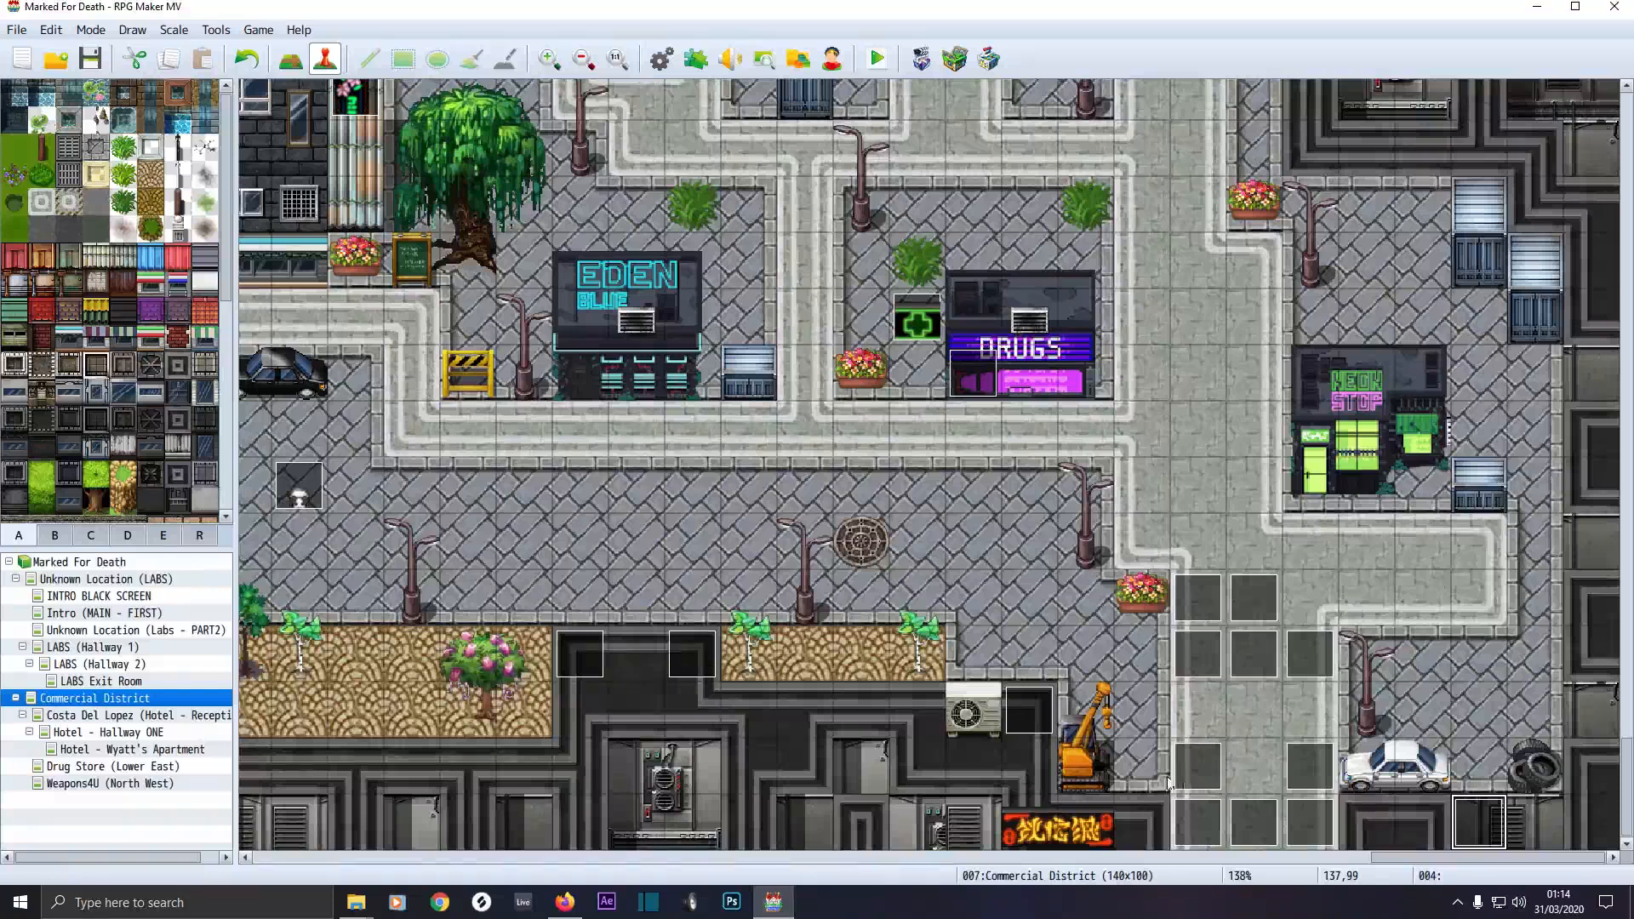
double_click(1026, 706)
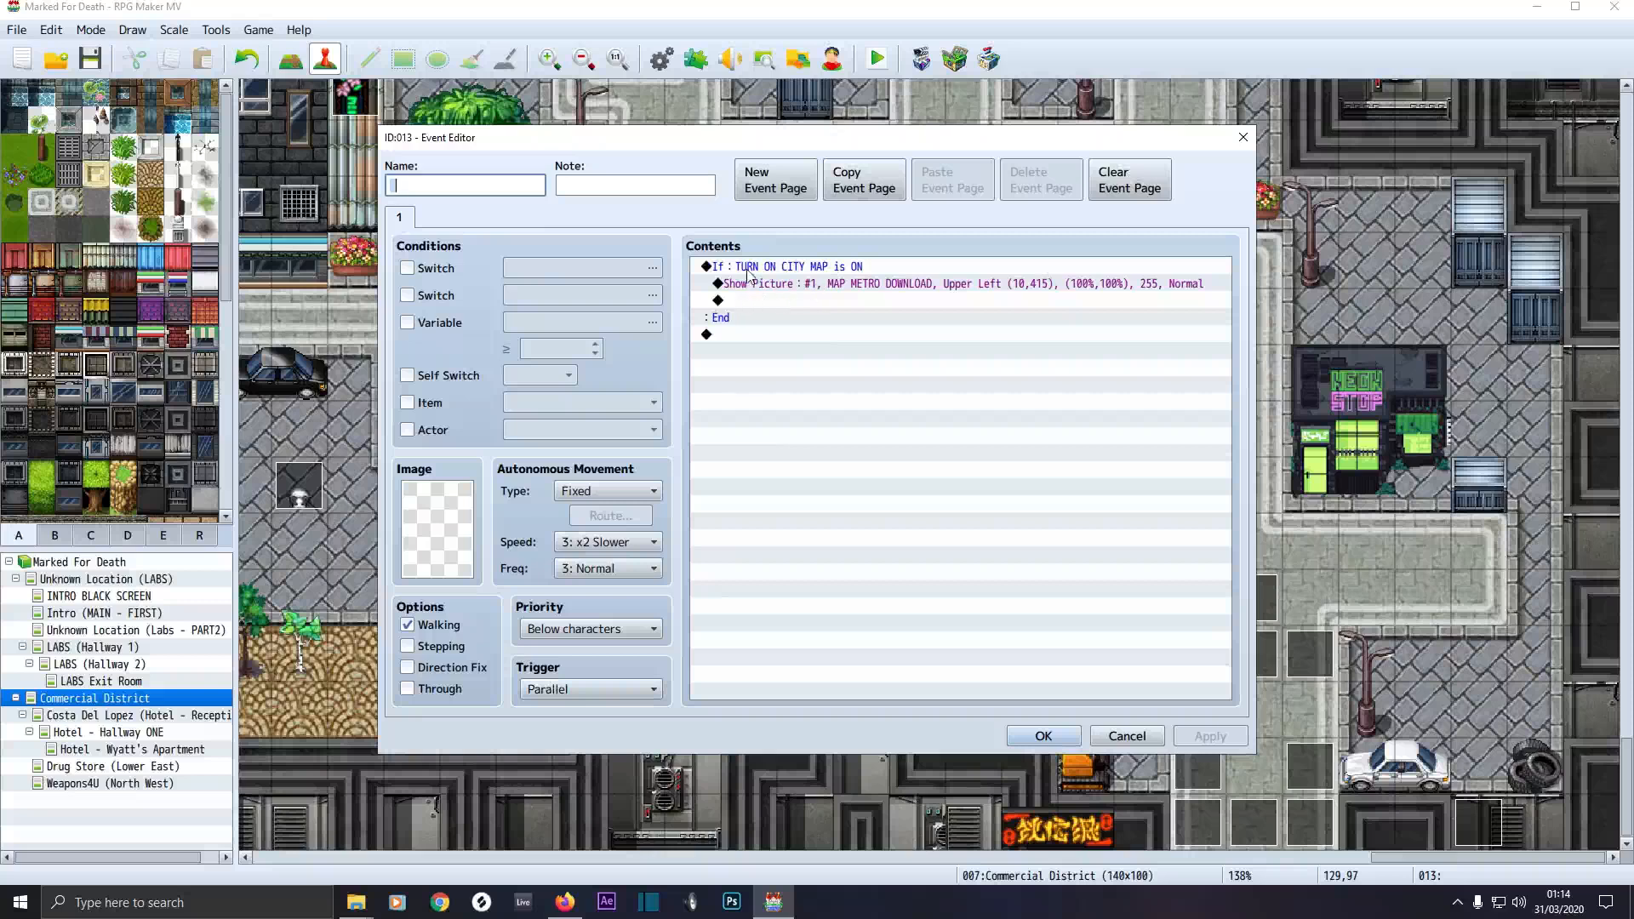
Inspect the event's TURN ON CITY MAP conditional branch and the switch list behind it, leaving both unchanged
double_click(817, 269)
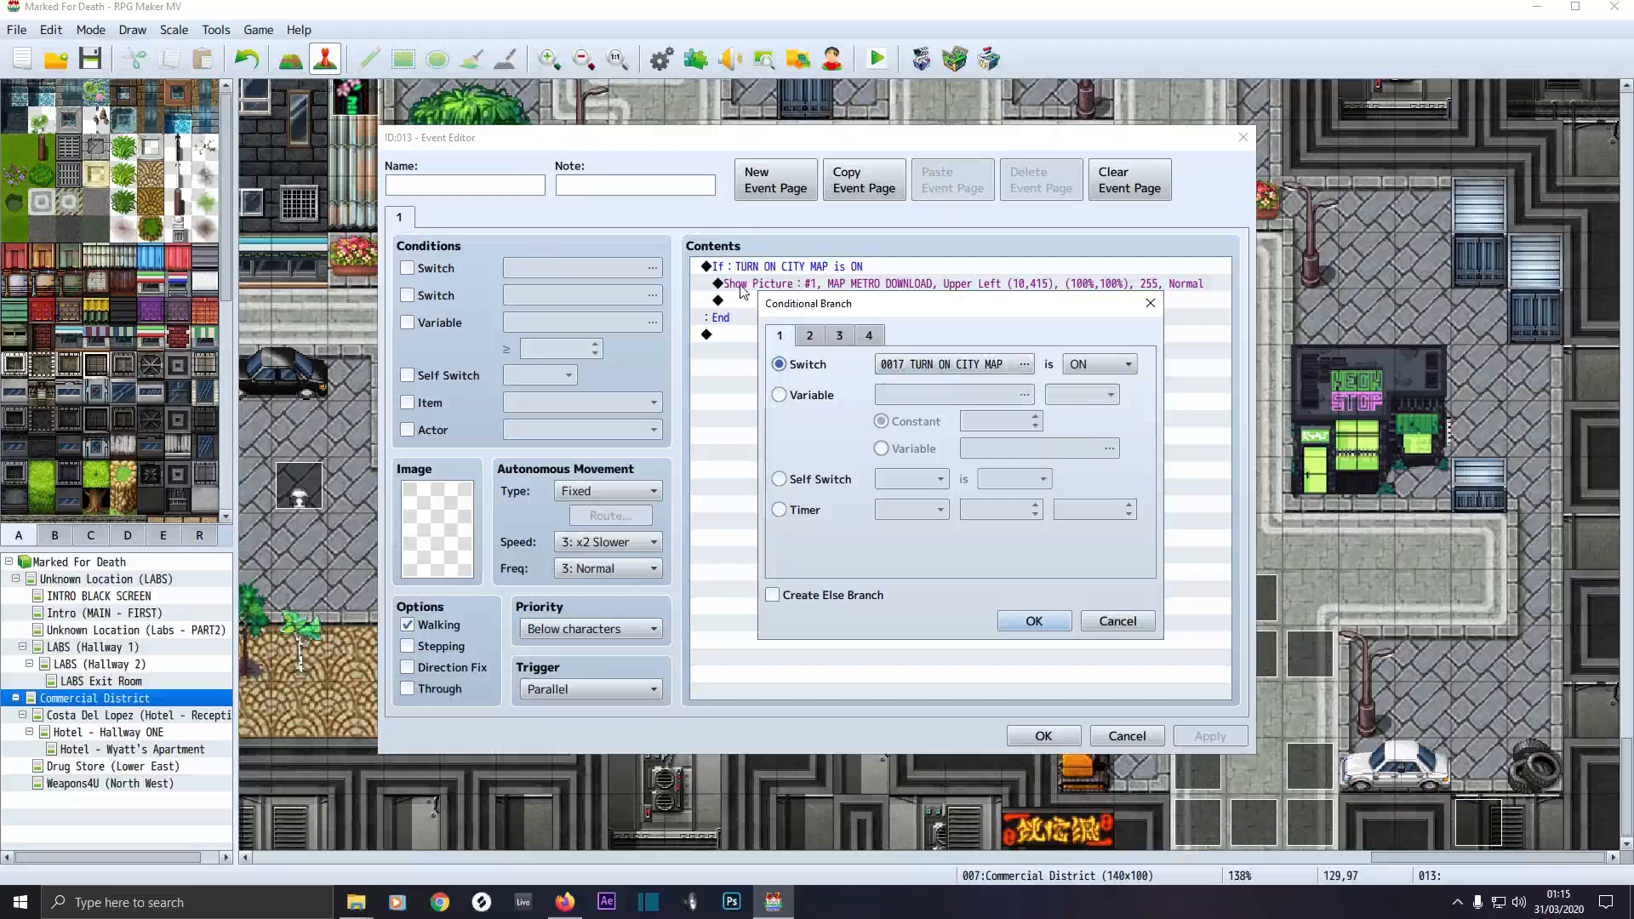
left_click(926, 364)
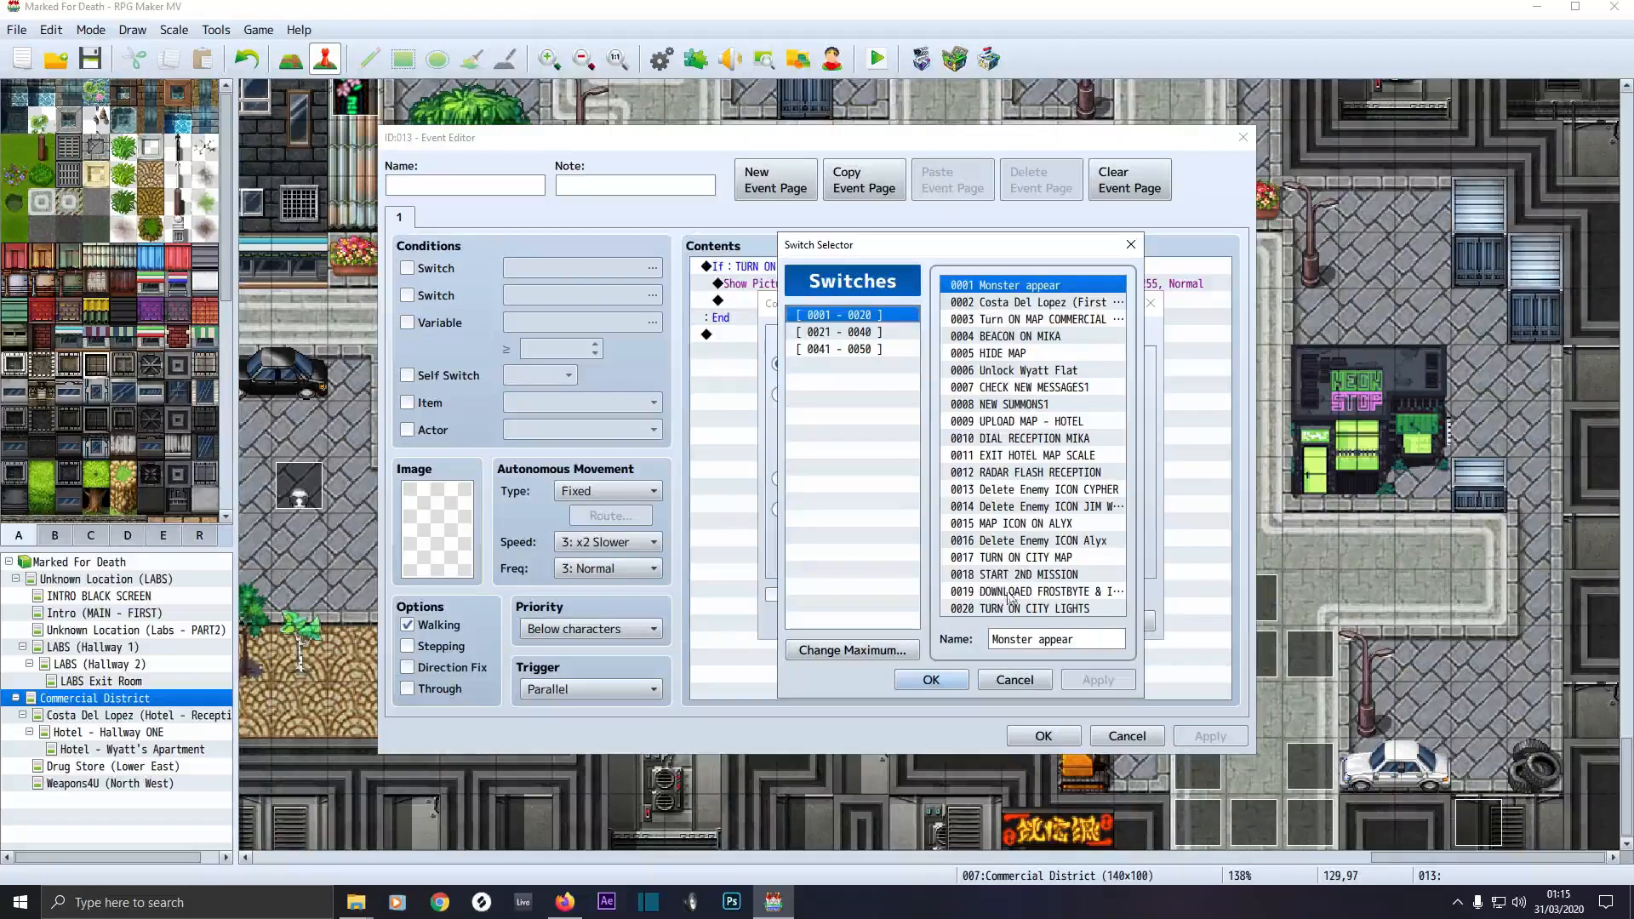
left_click(1040, 680)
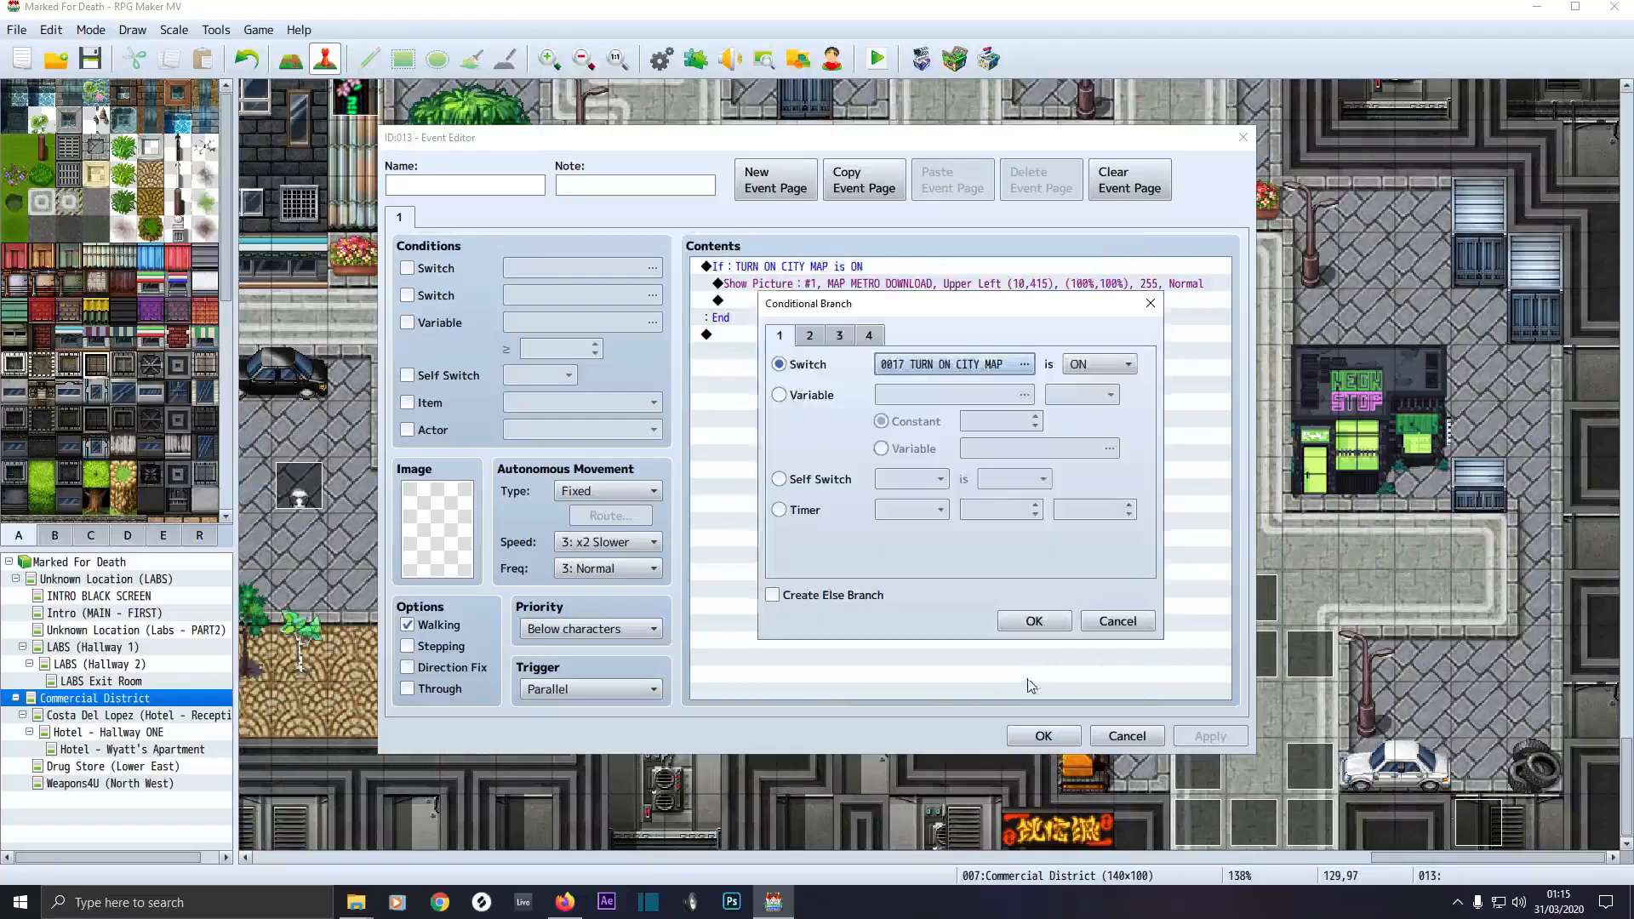
left_click(1116, 621)
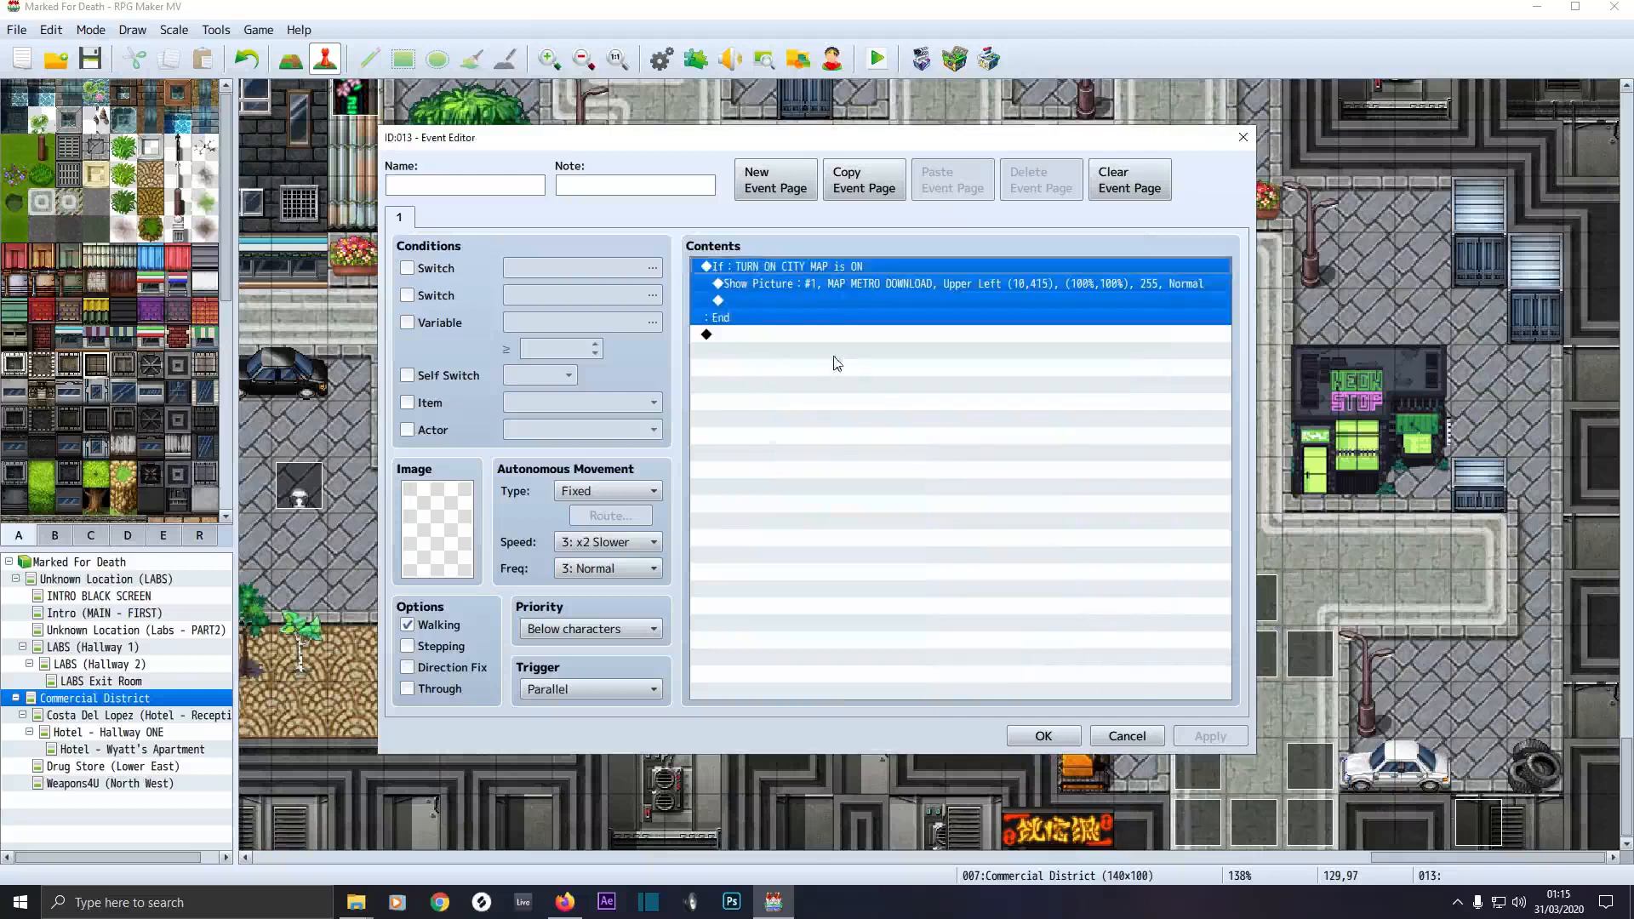
Open the event's Show Picture command, switch to File Explorer and browse to the RPG MAKER TUTORIALS project's img/pictures folder
double_click(780, 285)
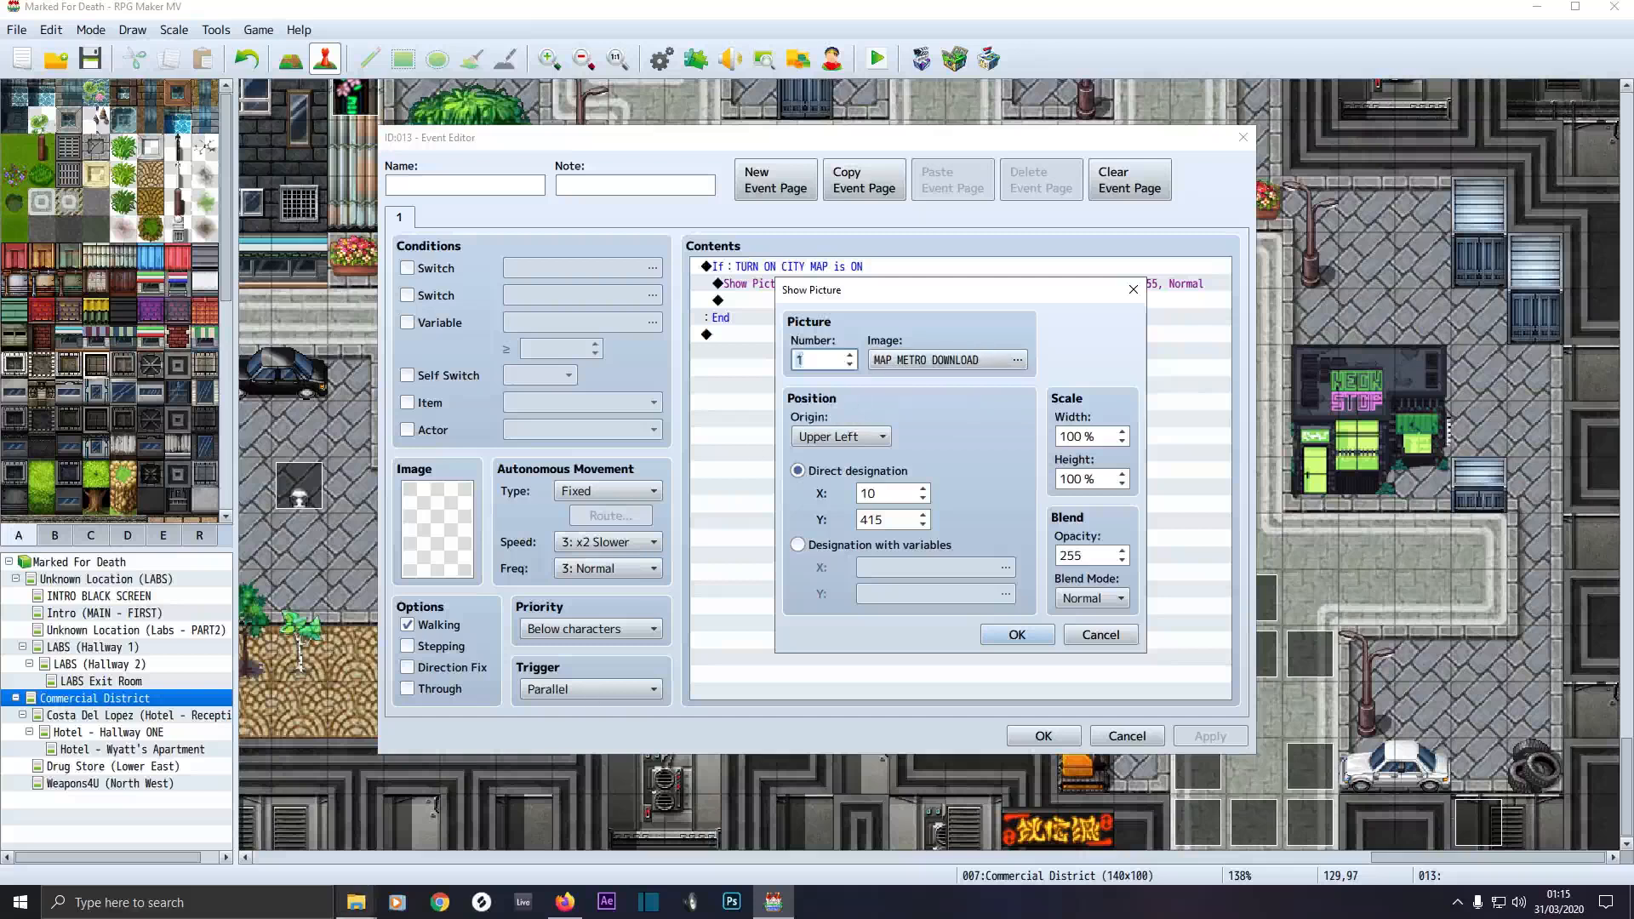
mouse_move(355, 912)
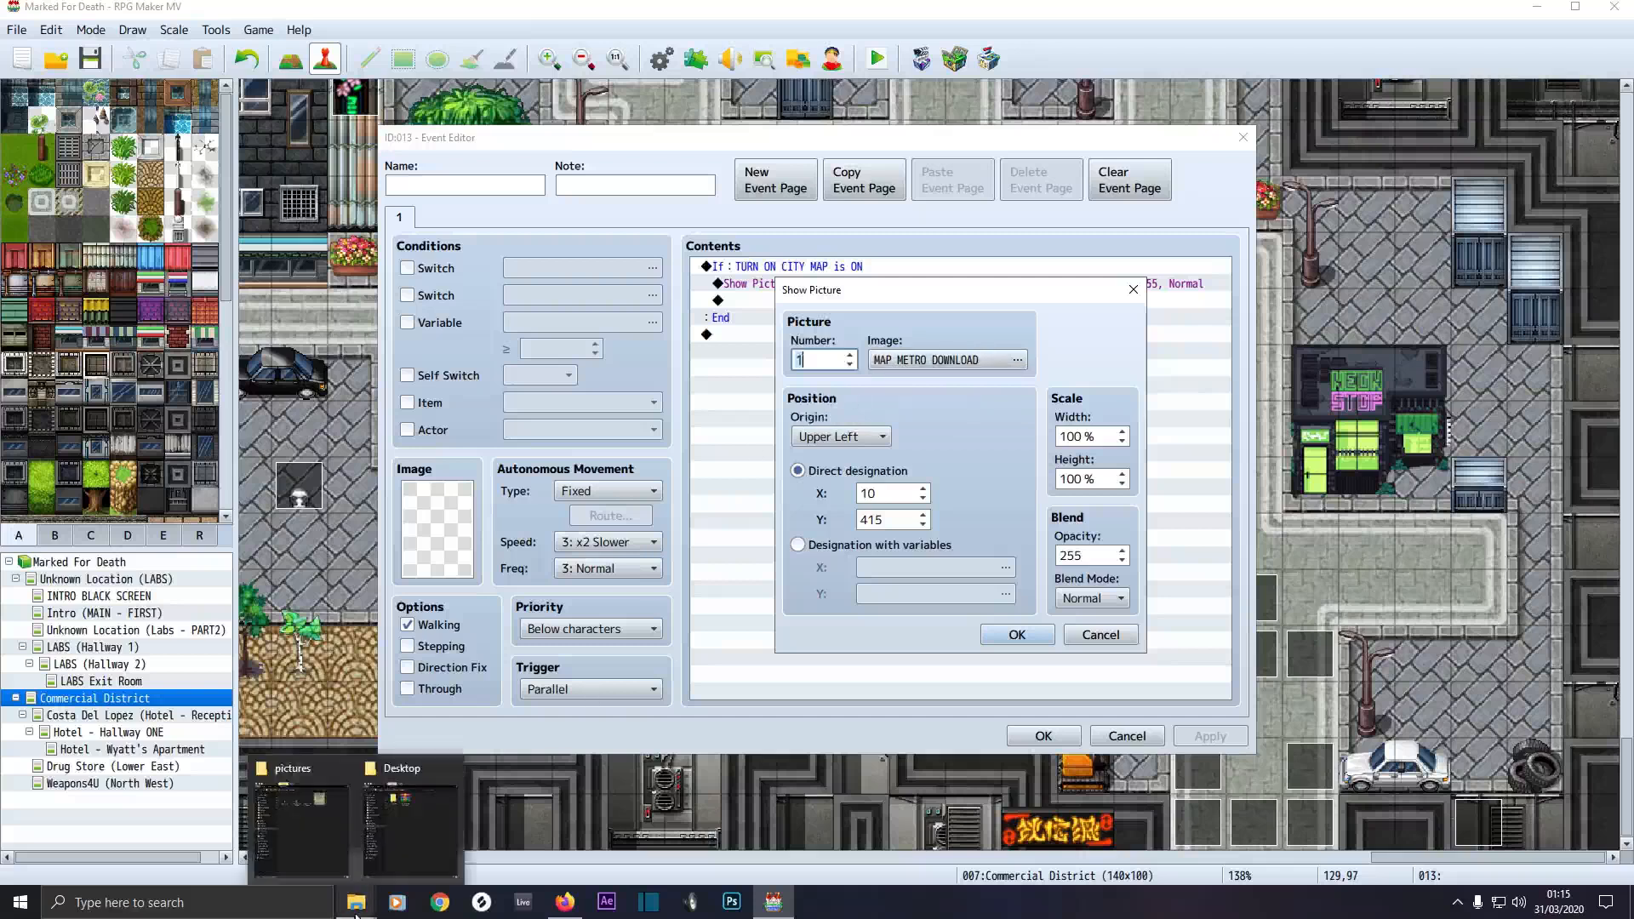
left_click(303, 829)
left_click(846, 130)
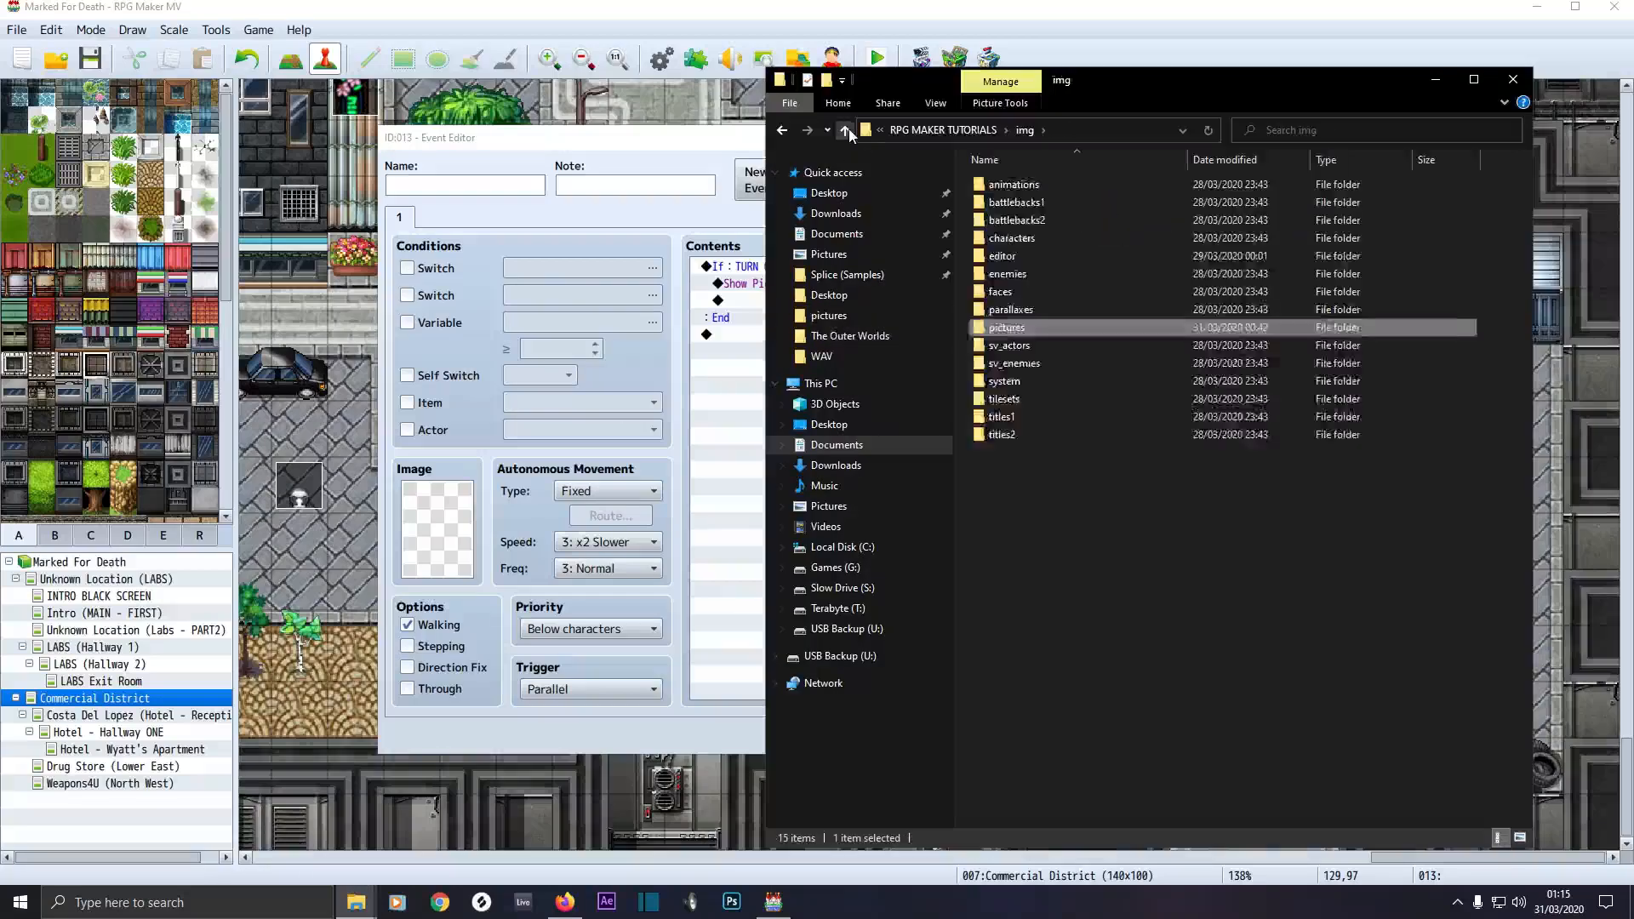
left_click(845, 130)
left_click(846, 130)
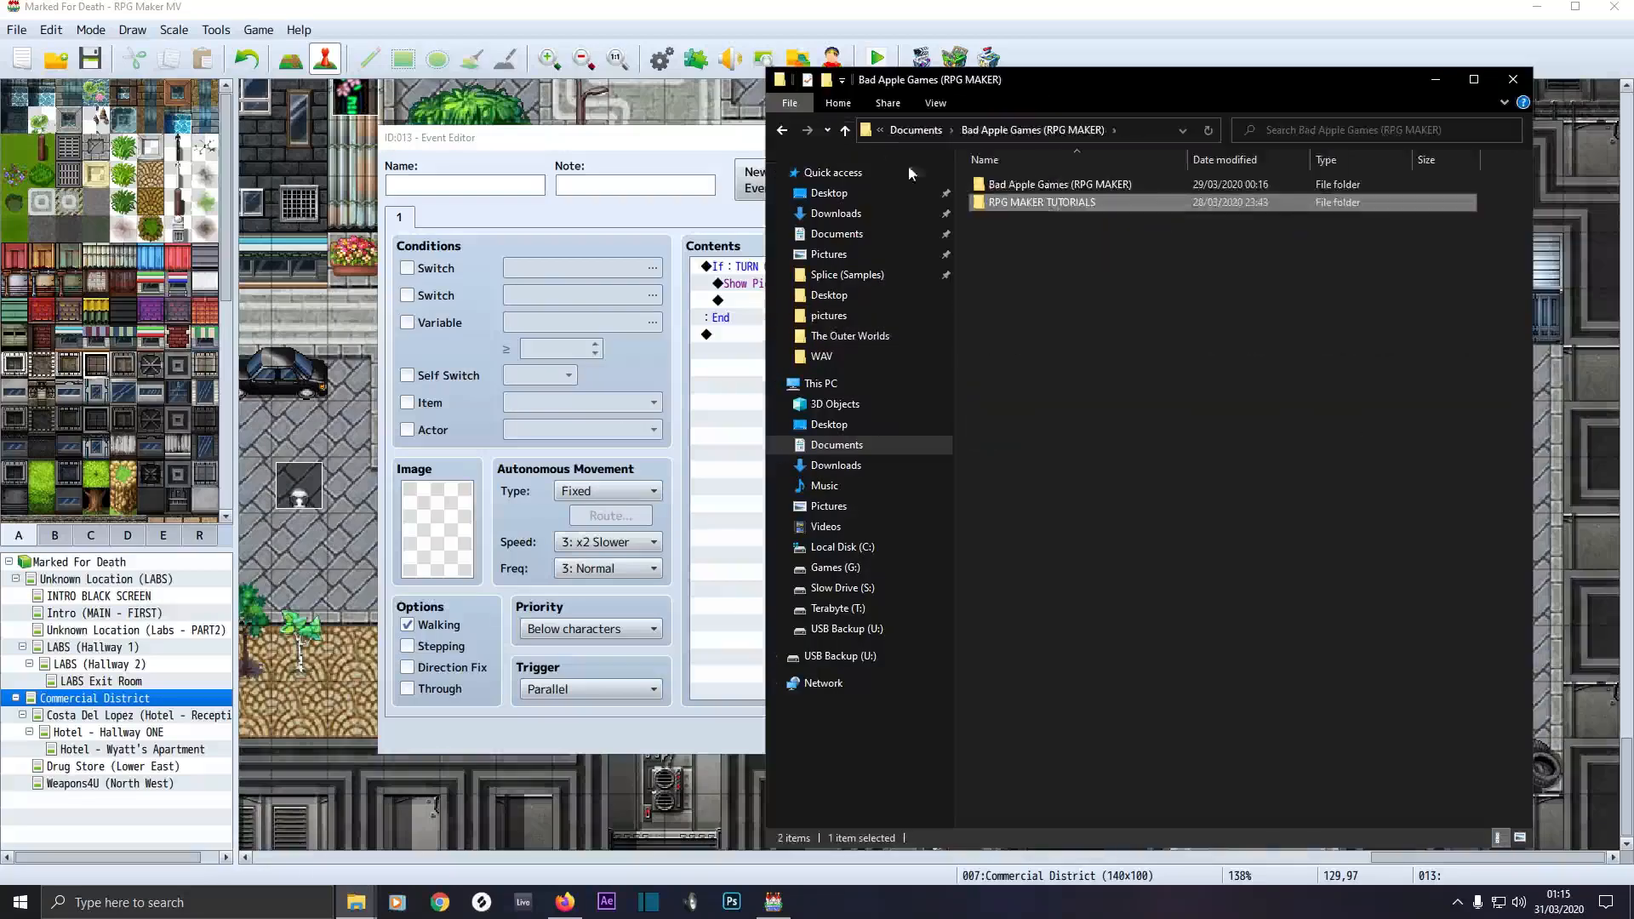
double_click(1010, 205)
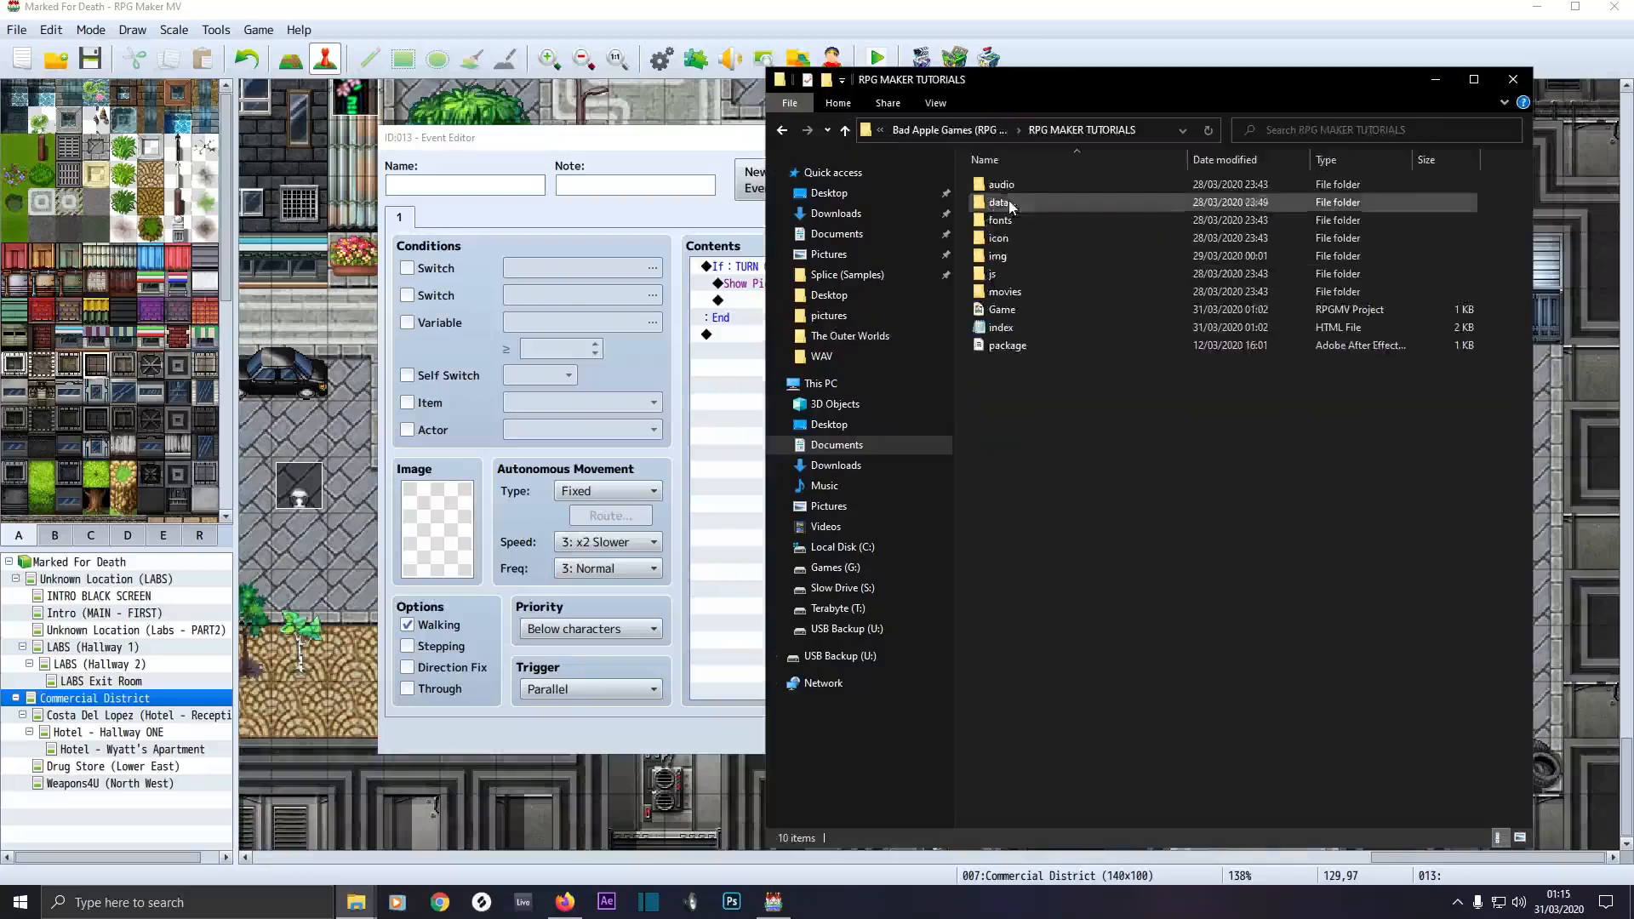
double_click(1003, 256)
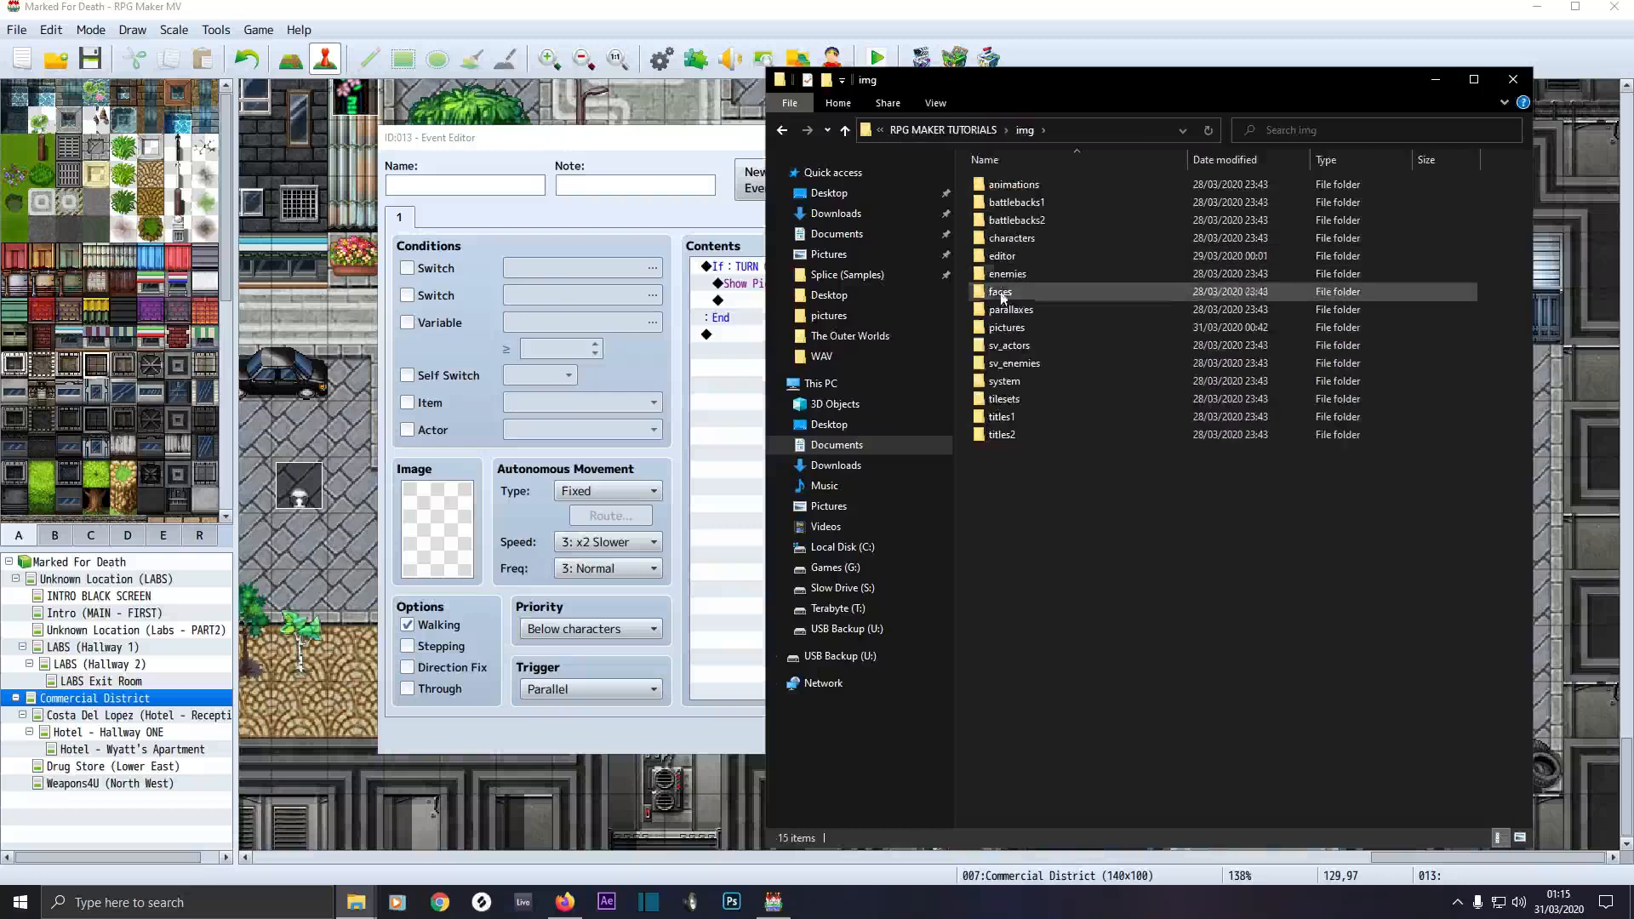
double_click(1001, 329)
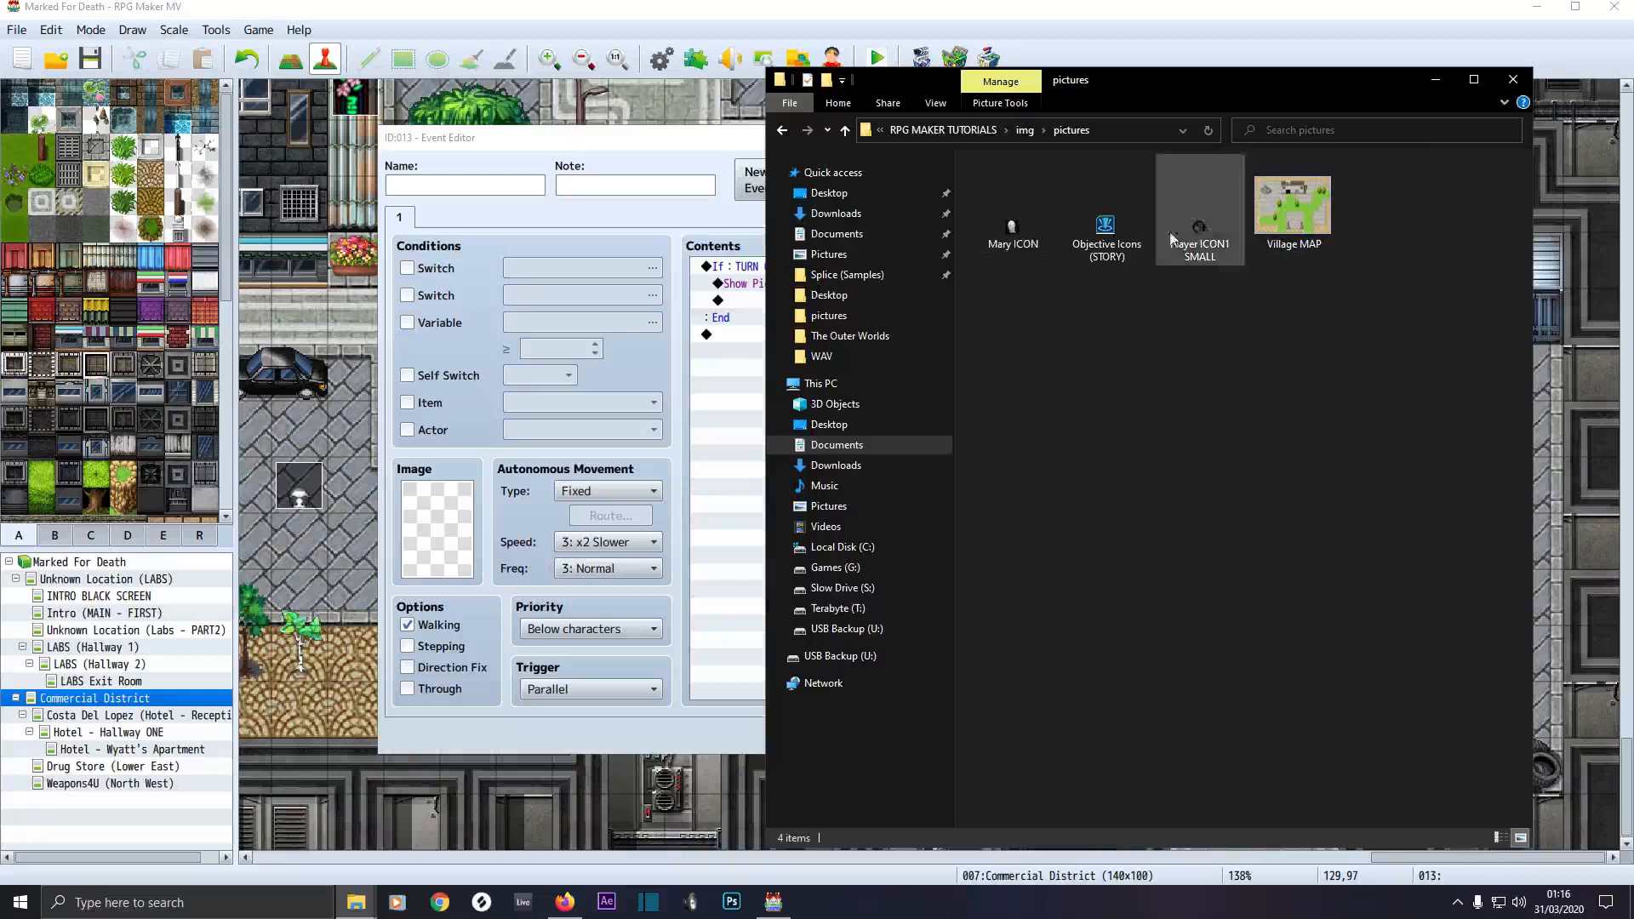
Examine the icon and Village MAP images in the pictures folder, return to RPG Maker MV and close the event
mouse_move(1012, 236)
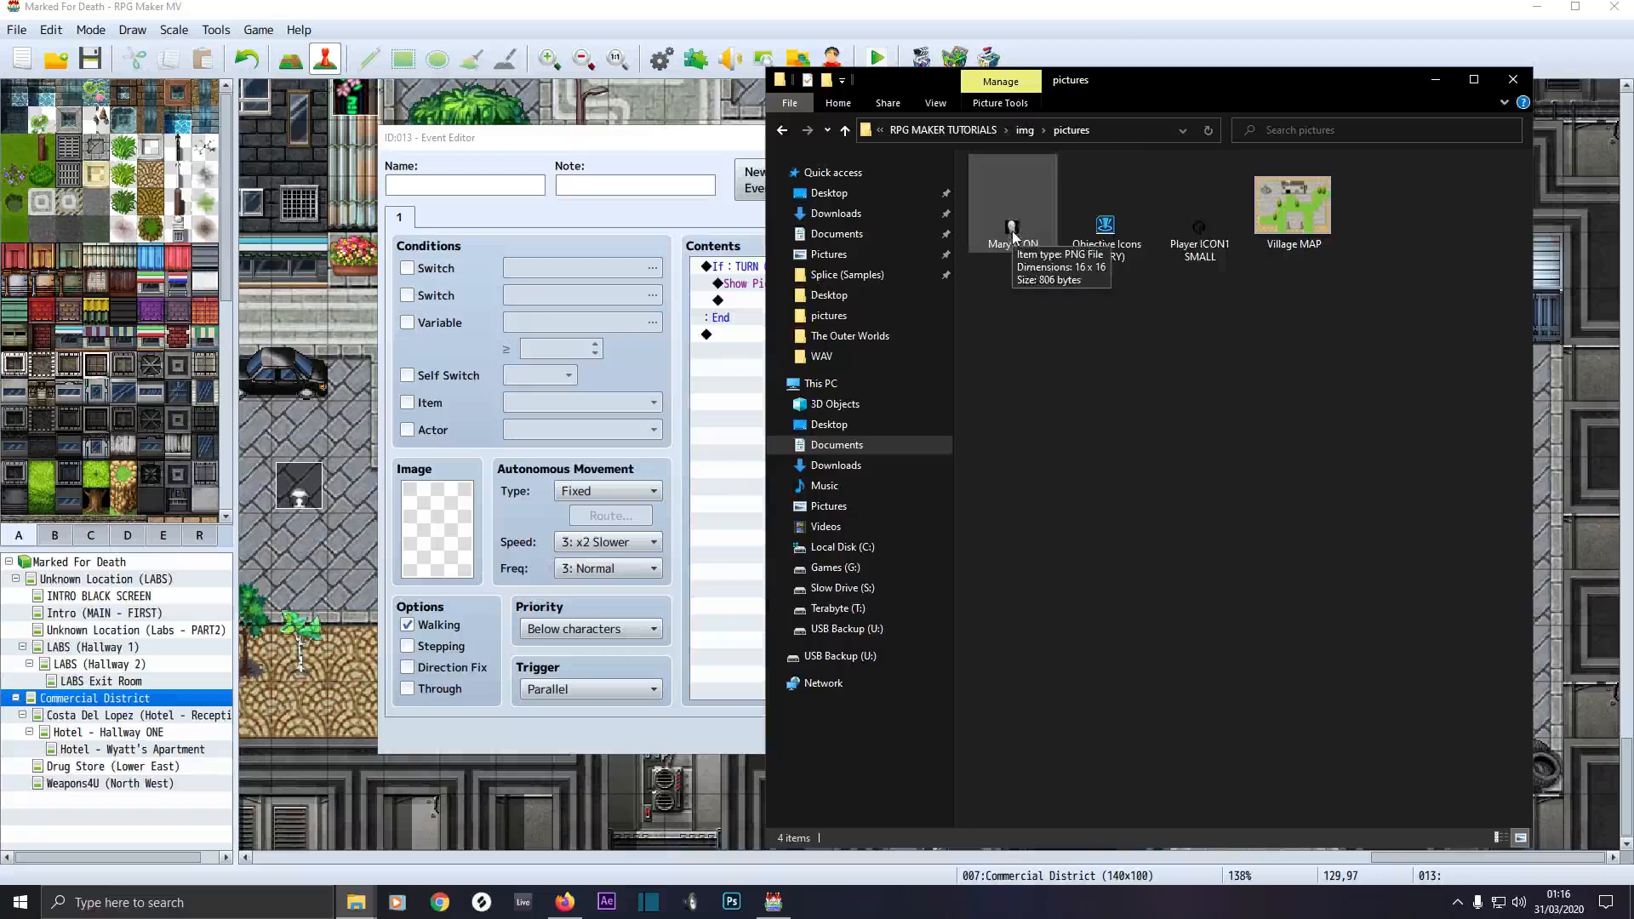
mouse_move(1092, 235)
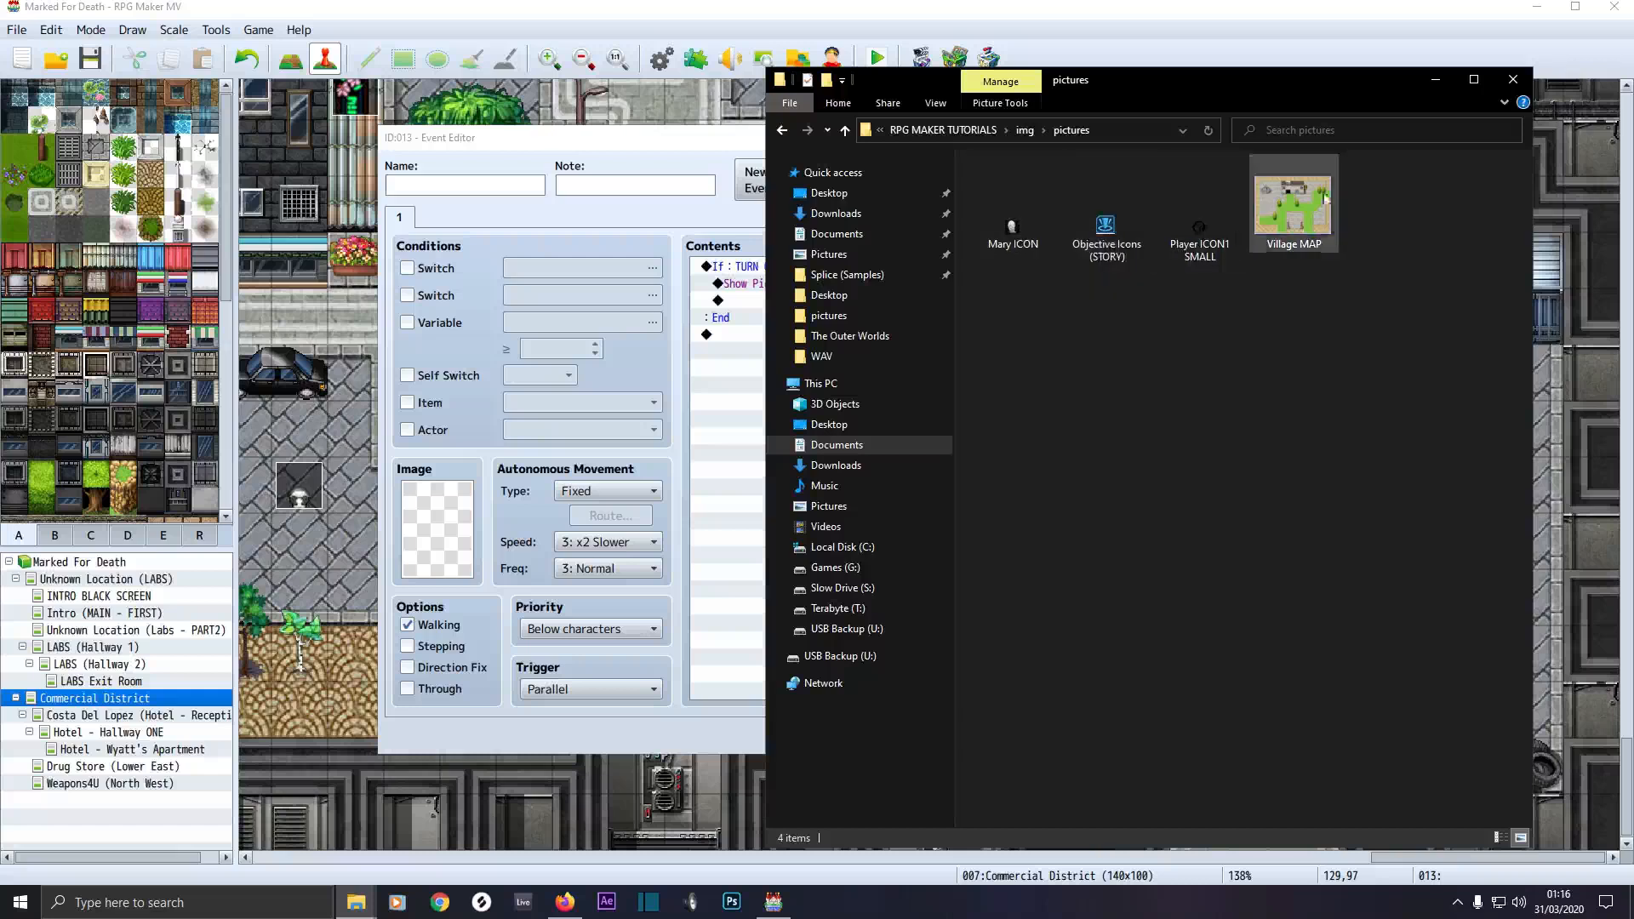
left_click(1431, 85)
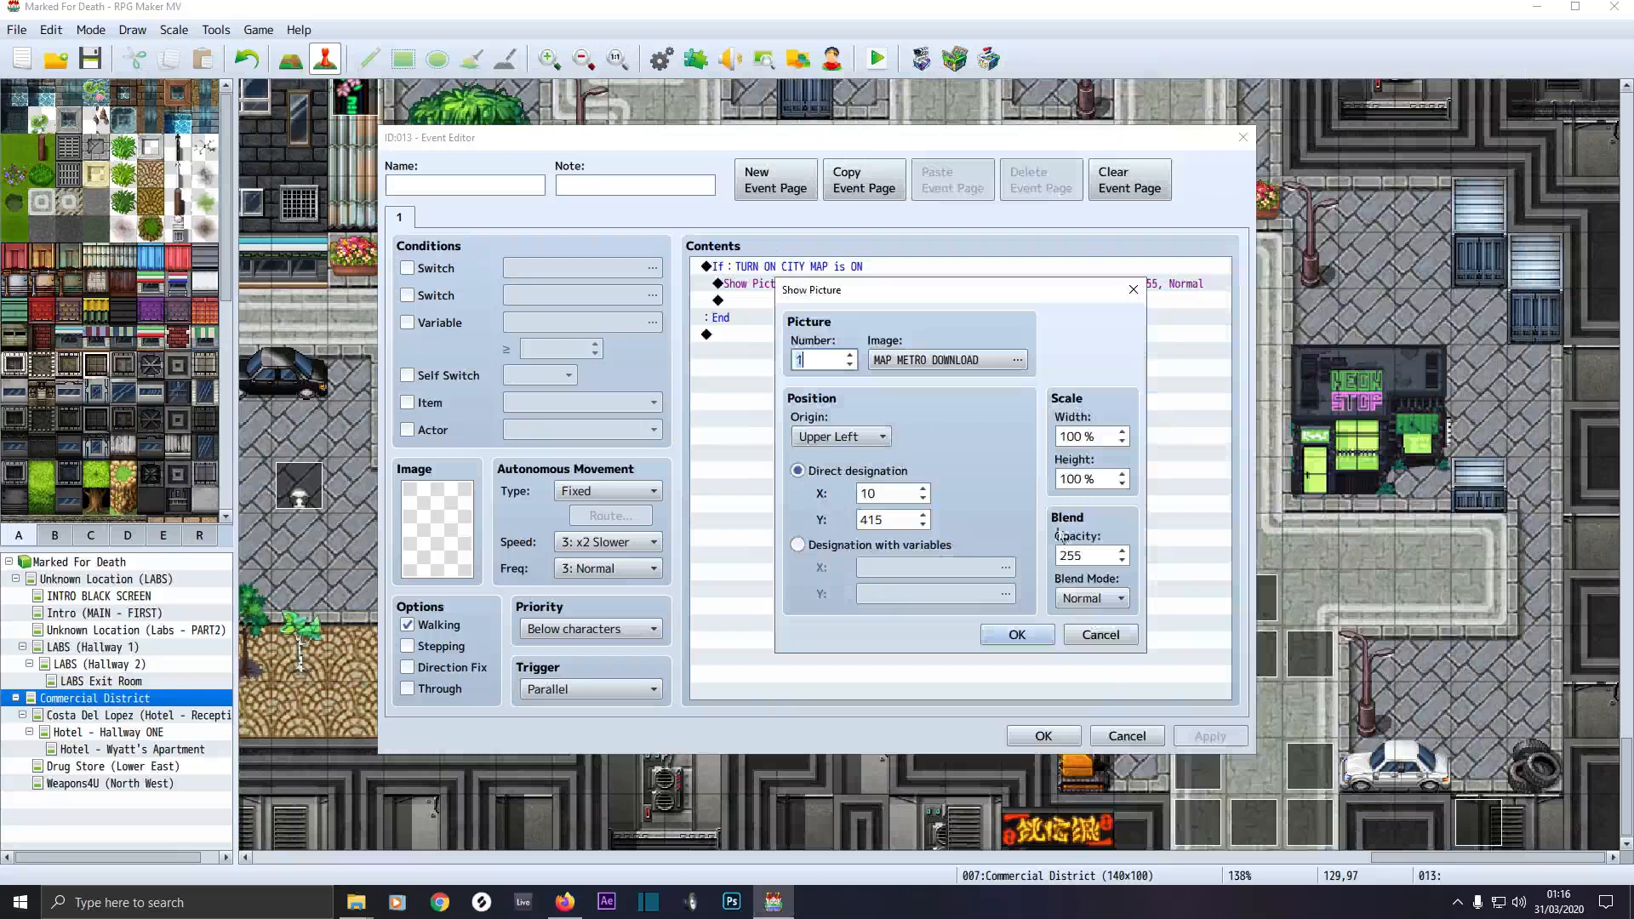
left_click(1100, 638)
left_click(1055, 734)
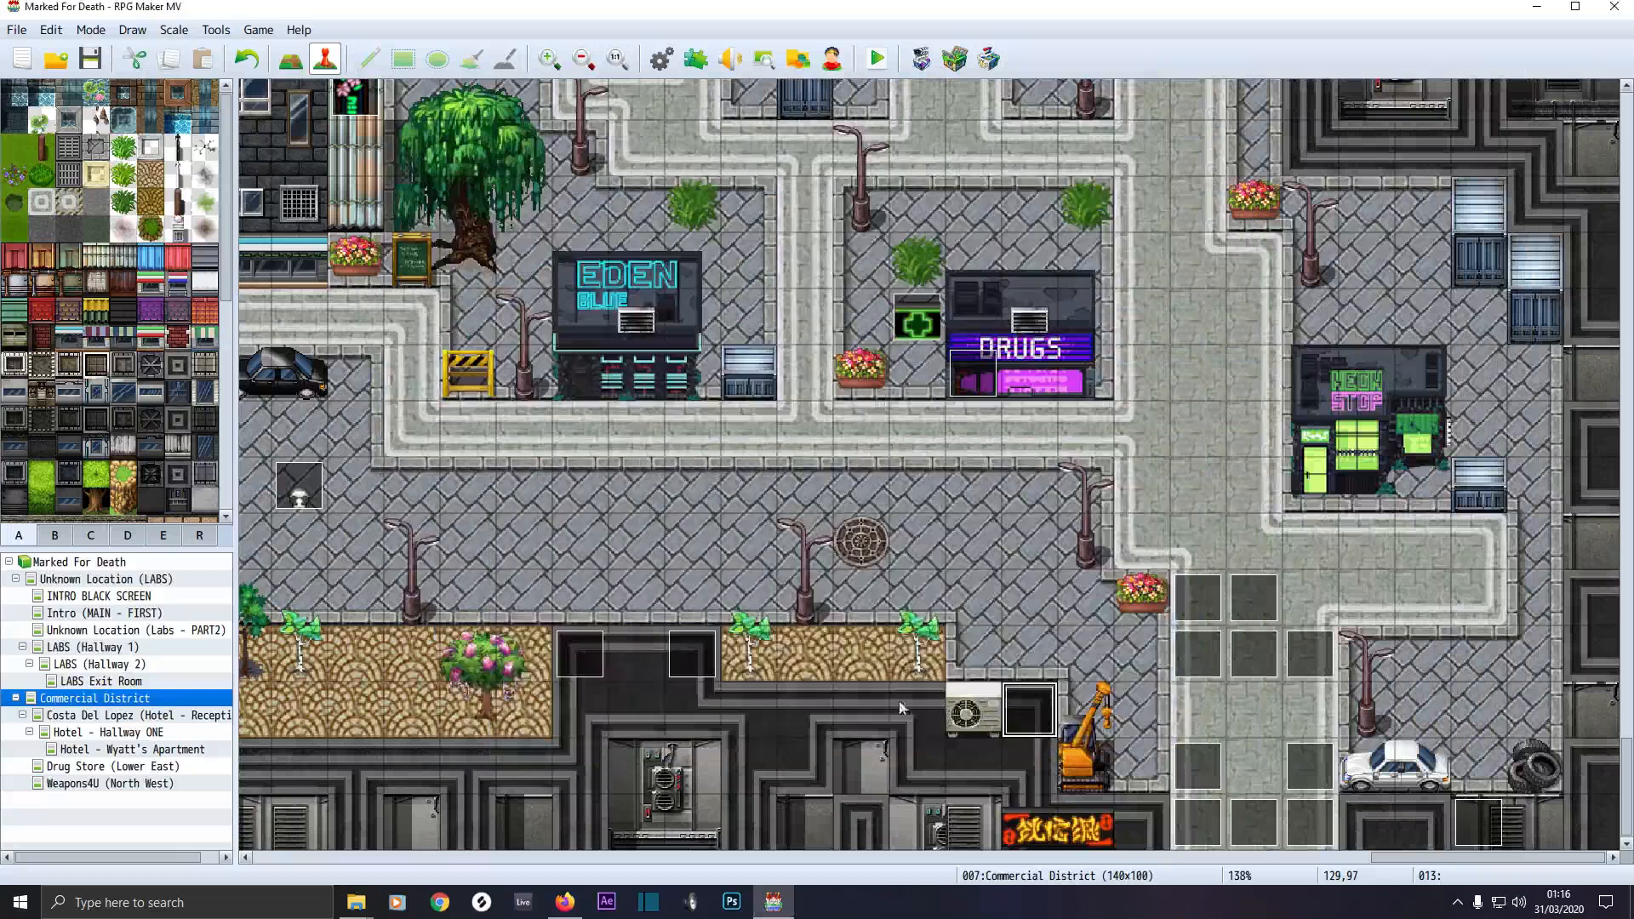
Save the Commercial District map as an image in the MapImages folder under Documents
right_click(57, 704)
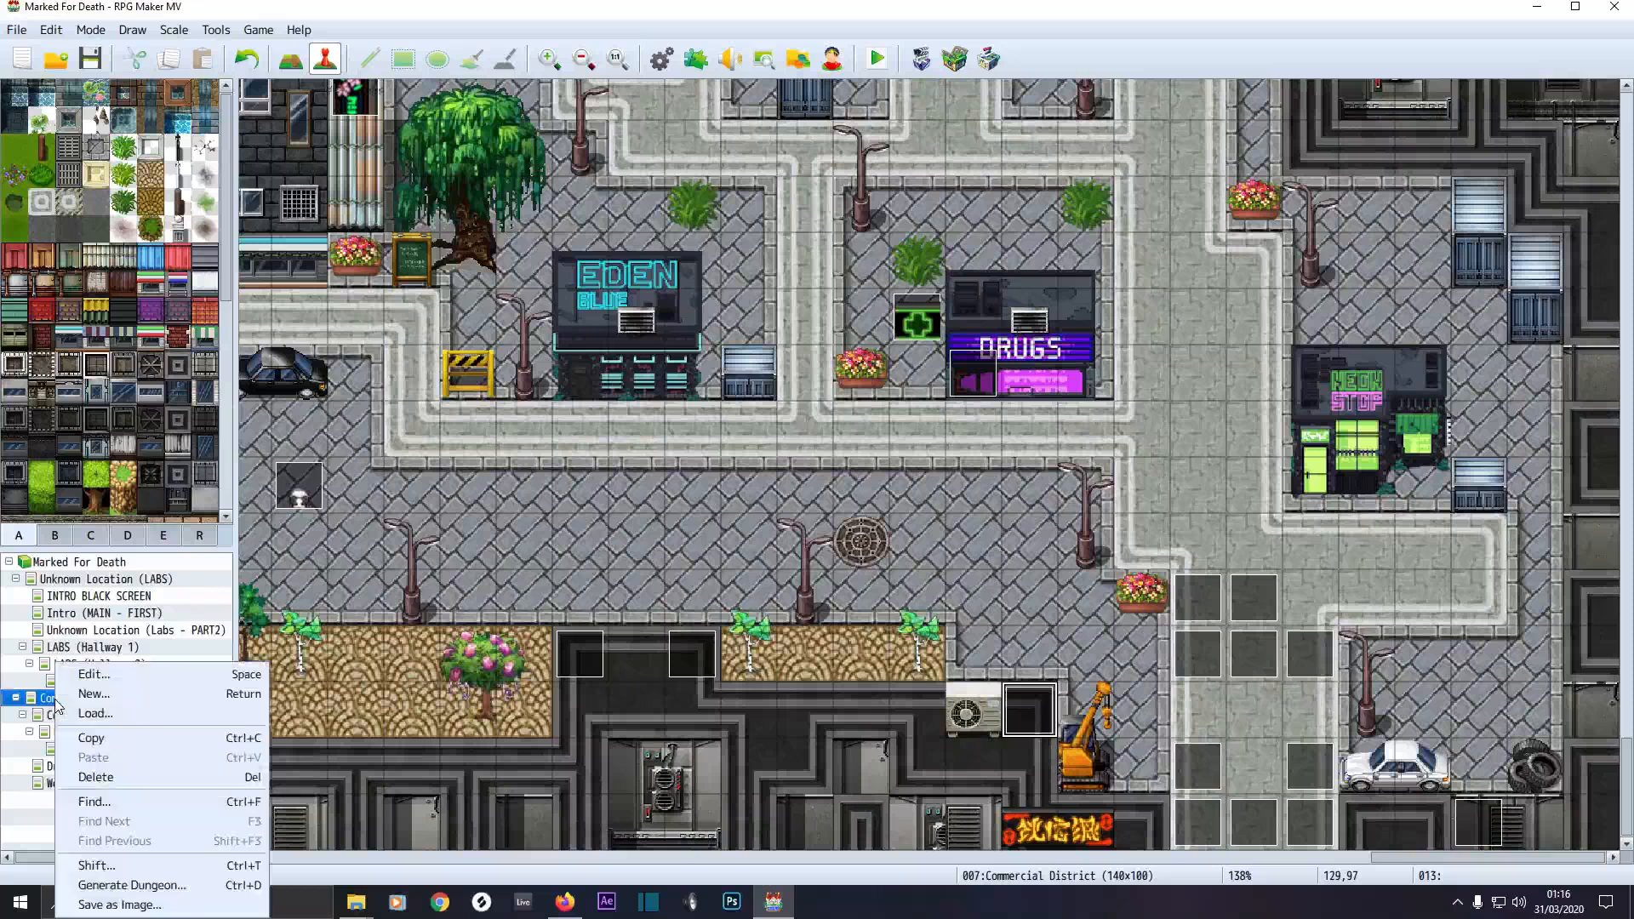
left_click(115, 904)
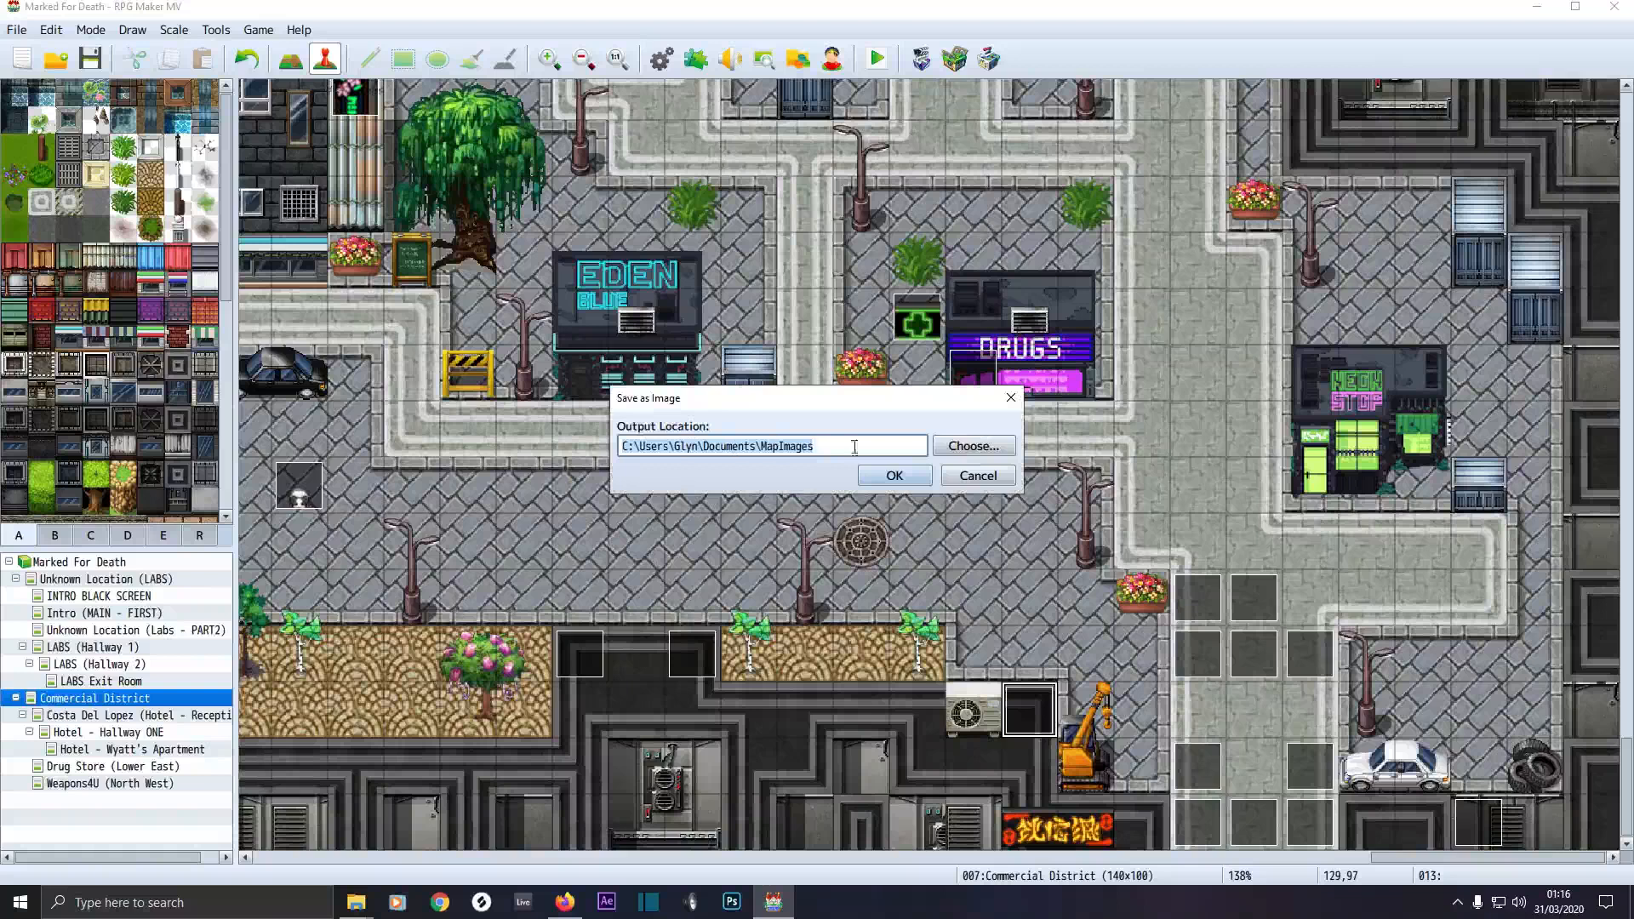
left_click(886, 475)
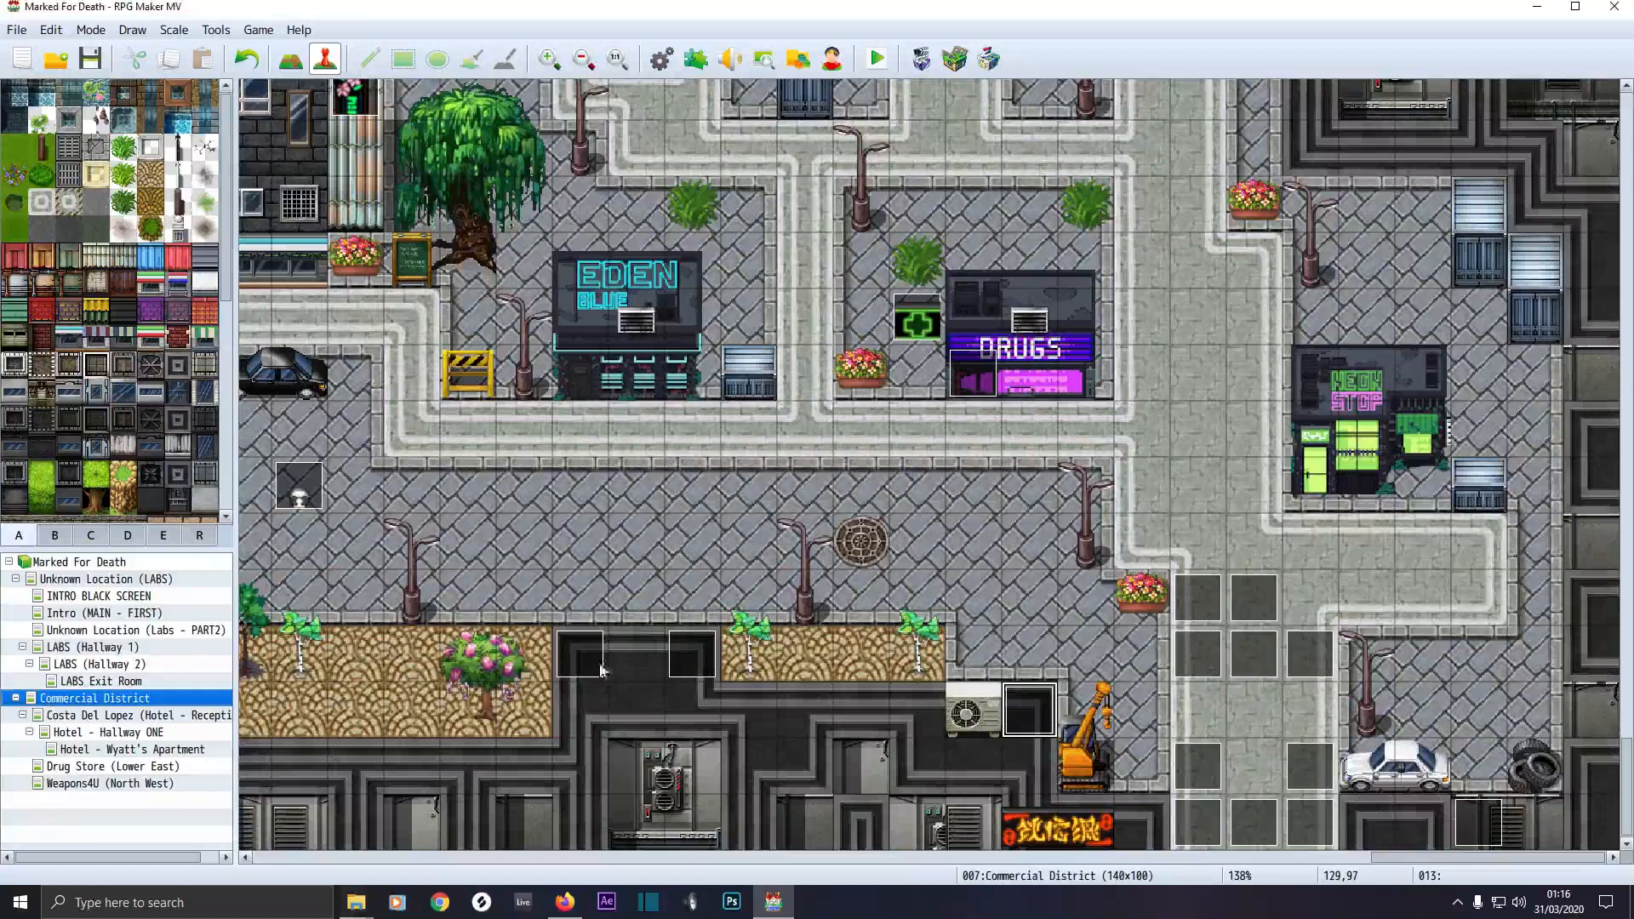
Check the exported map image in the MapImages folder under Documents using File Explorer, and return to RPG Maker MV
mouse_move(355, 909)
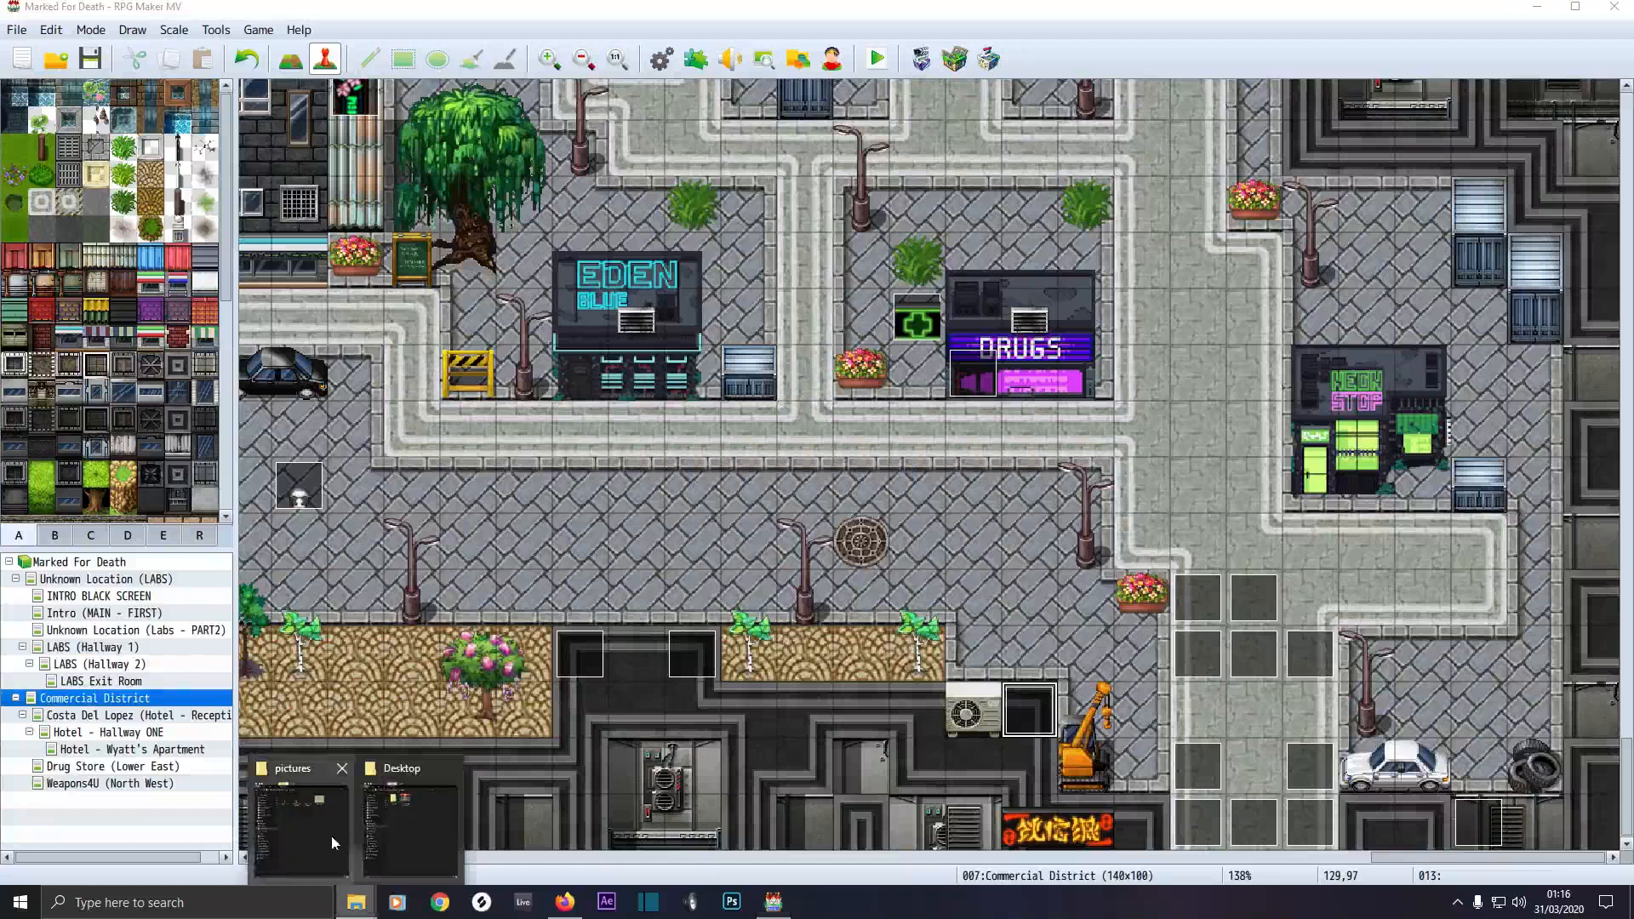
left_click(324, 824)
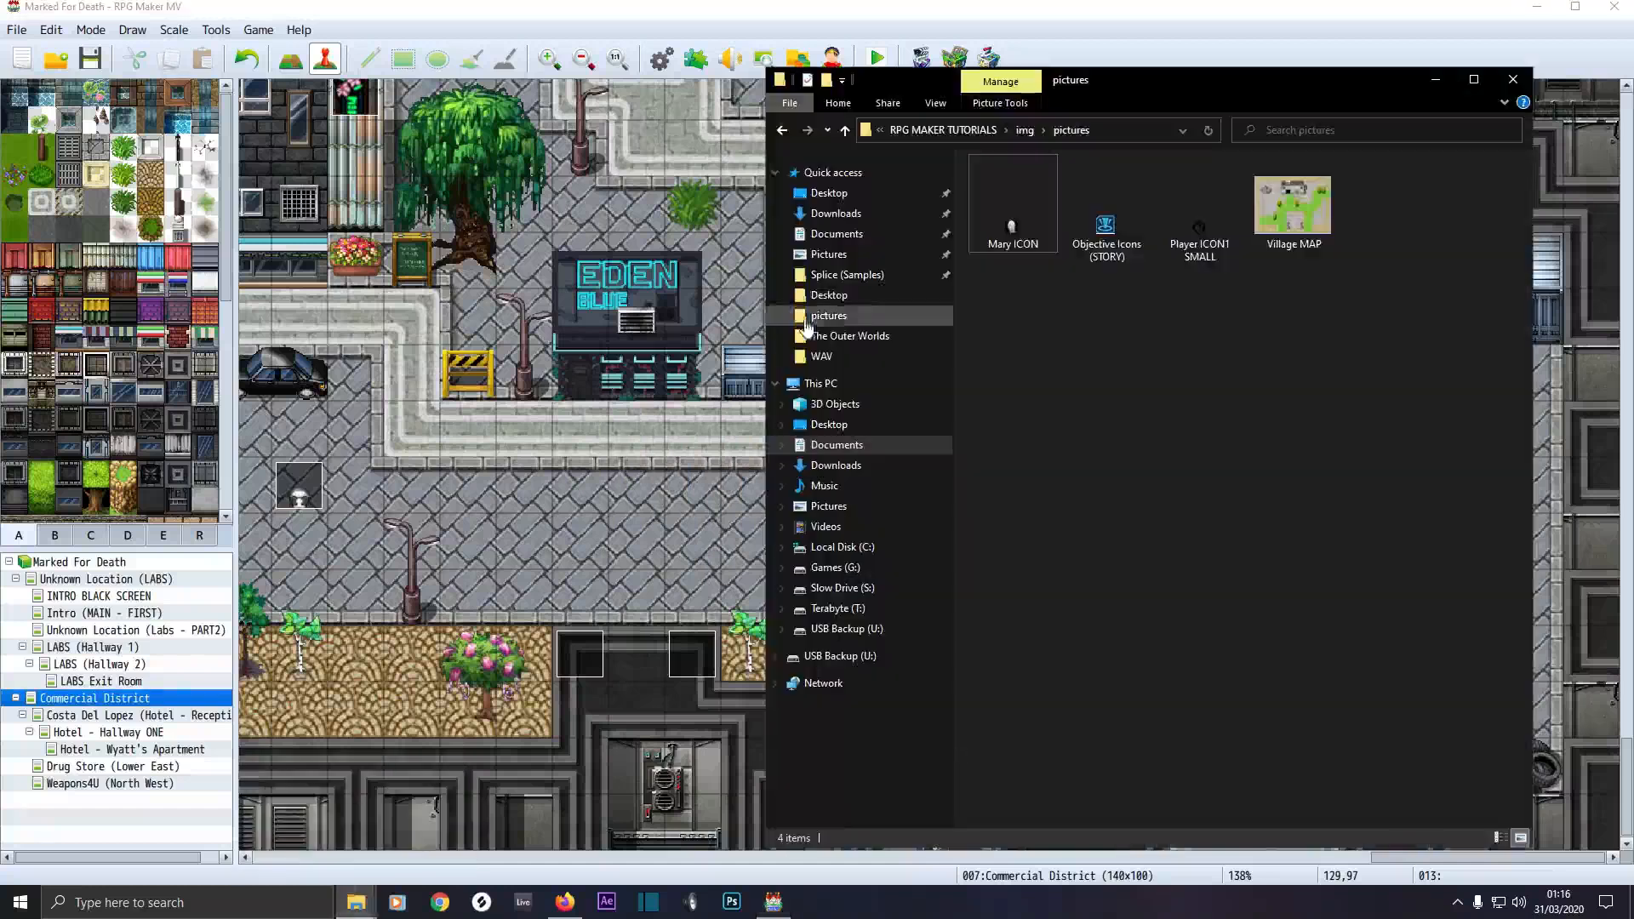
left_click(837, 235)
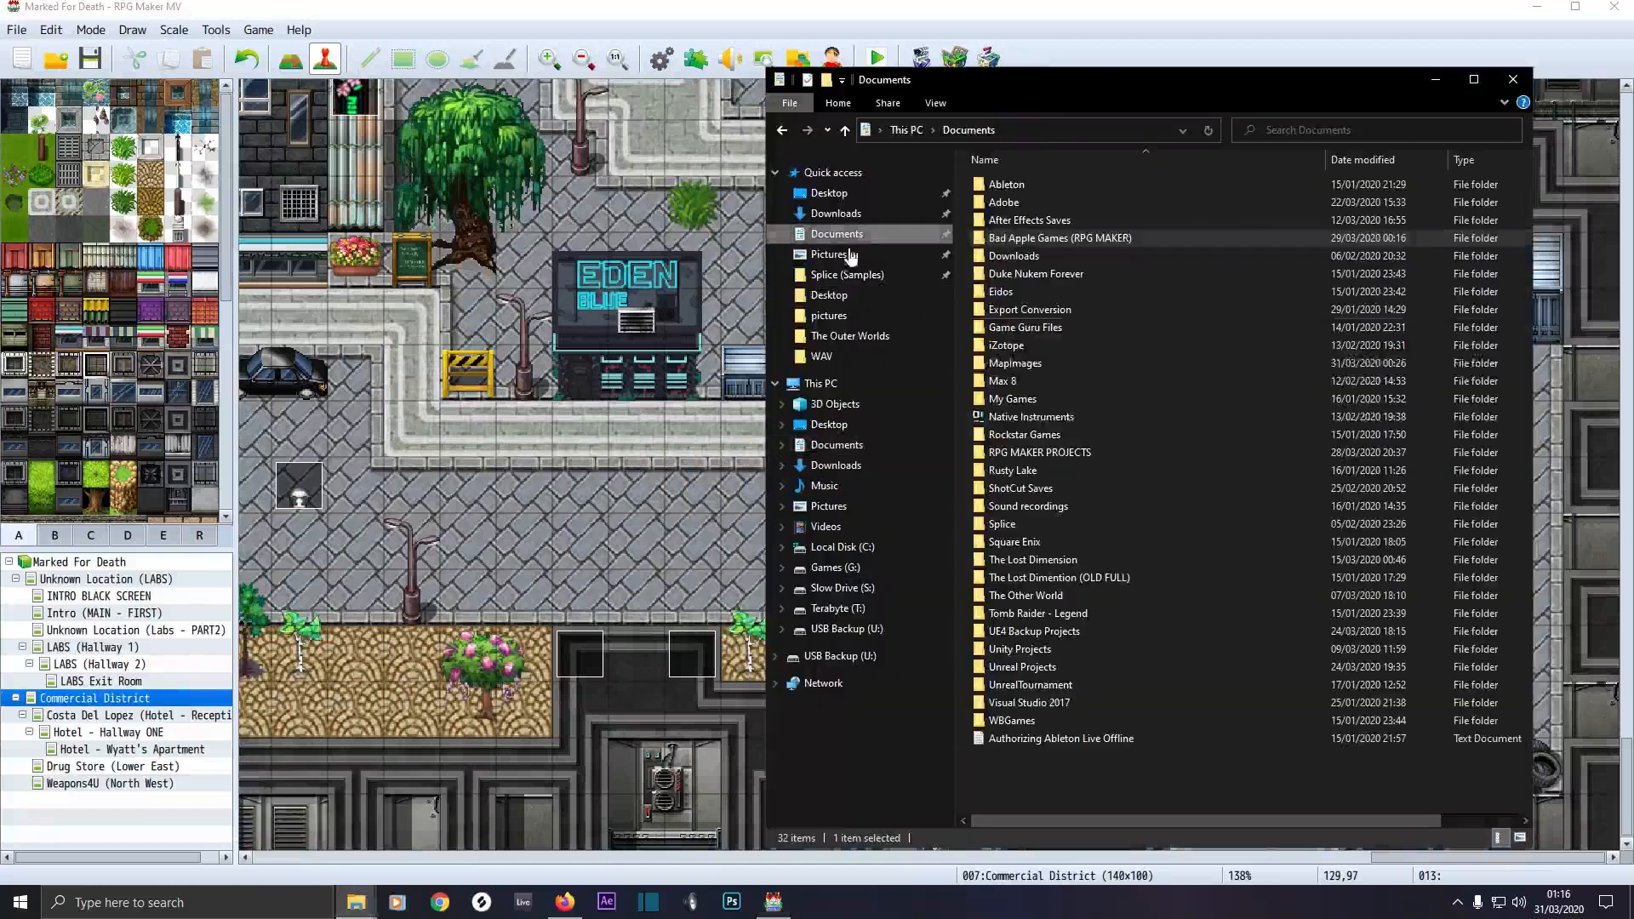
double_click(1021, 363)
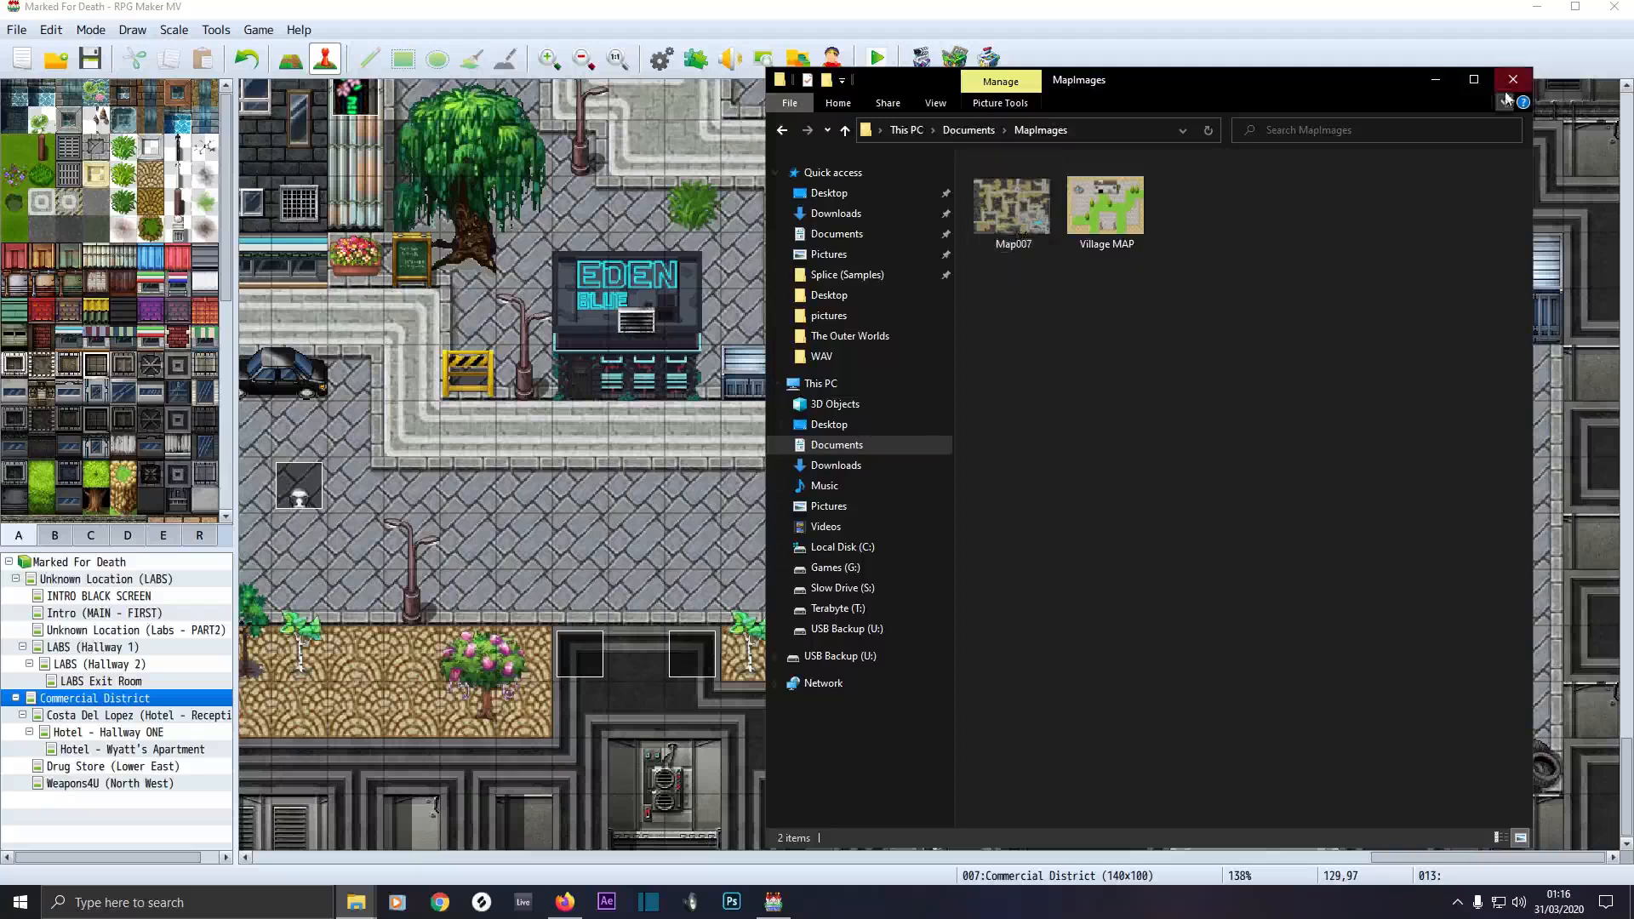
left_click(1435, 81)
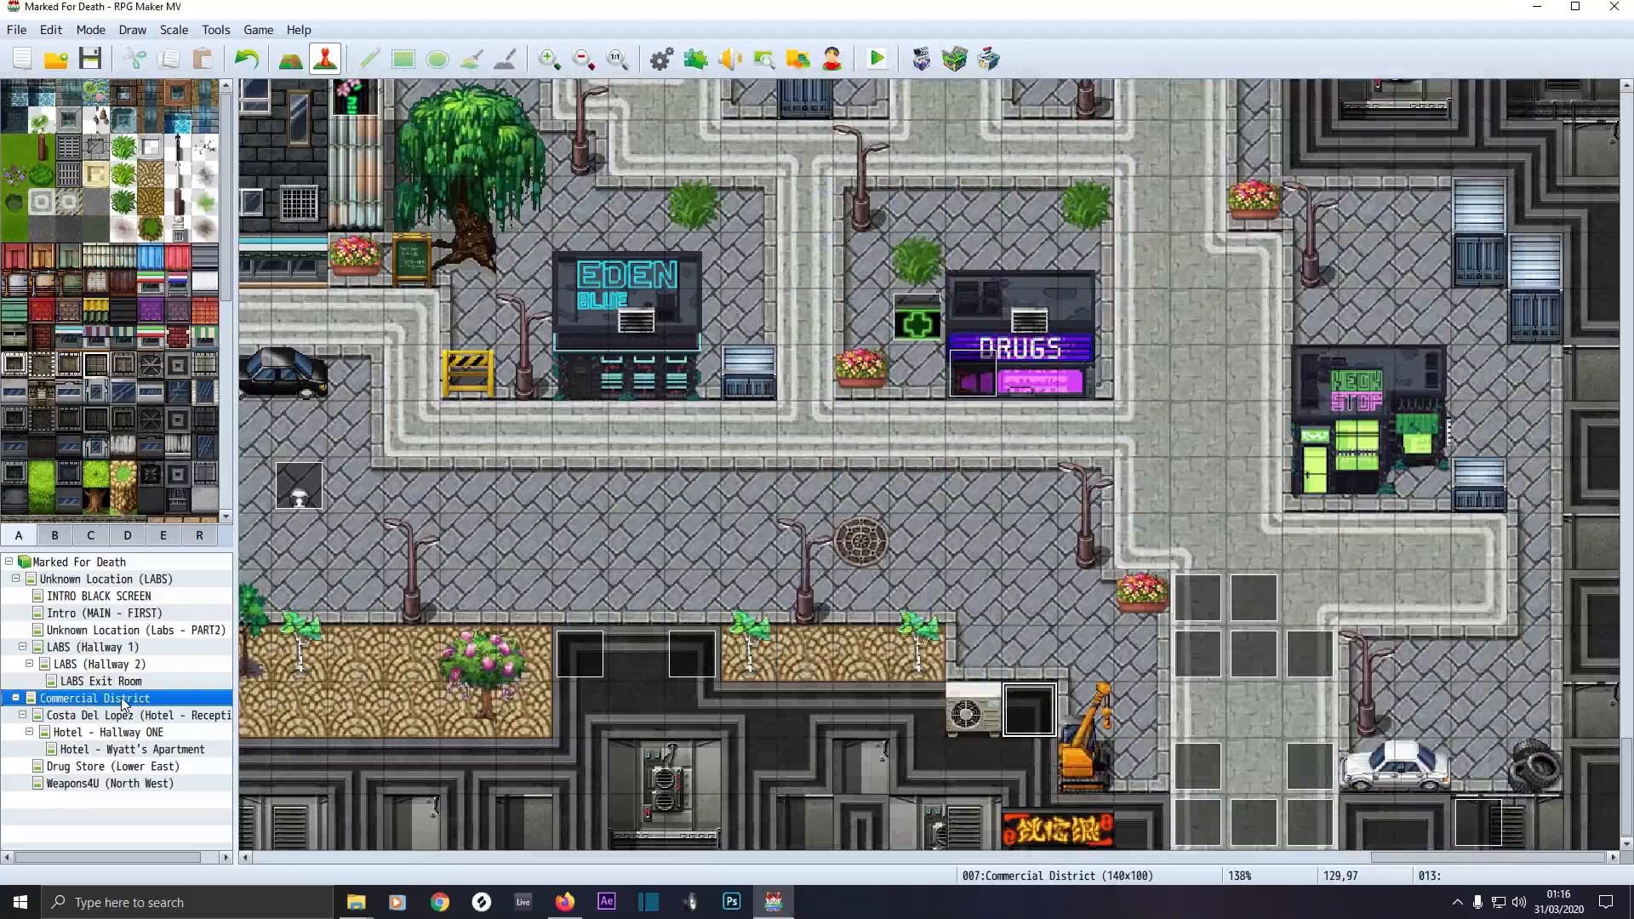
Check the Commercial District map's width and height in its properties, close them unchanged and switch to Firefox
double_click(134, 698)
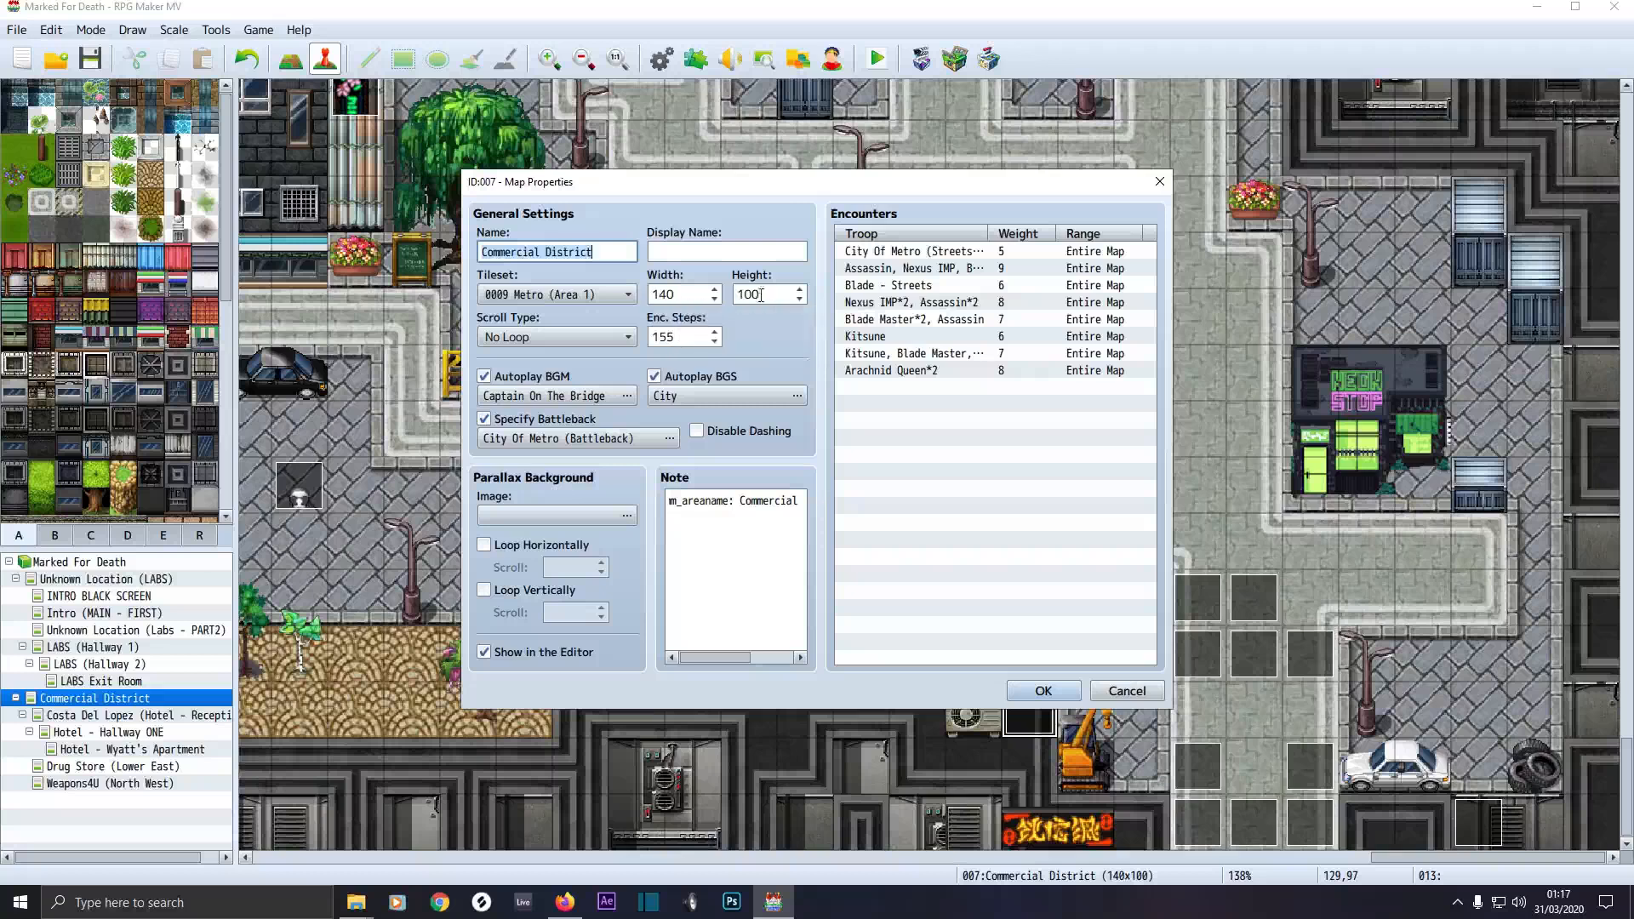
left_click(1121, 694)
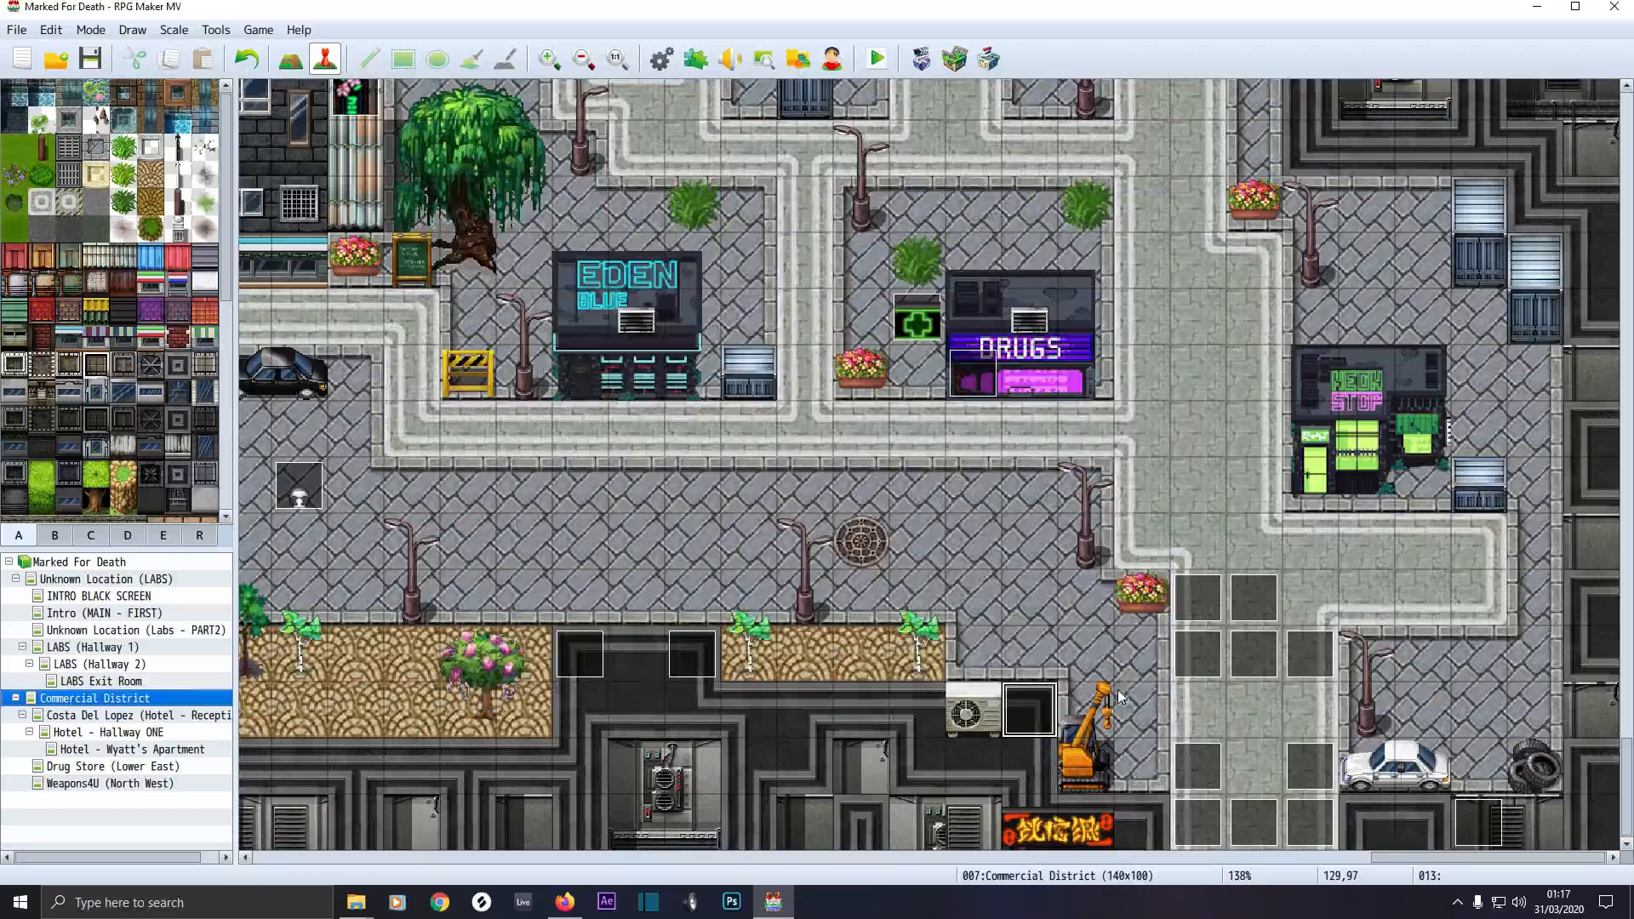
left_click(567, 904)
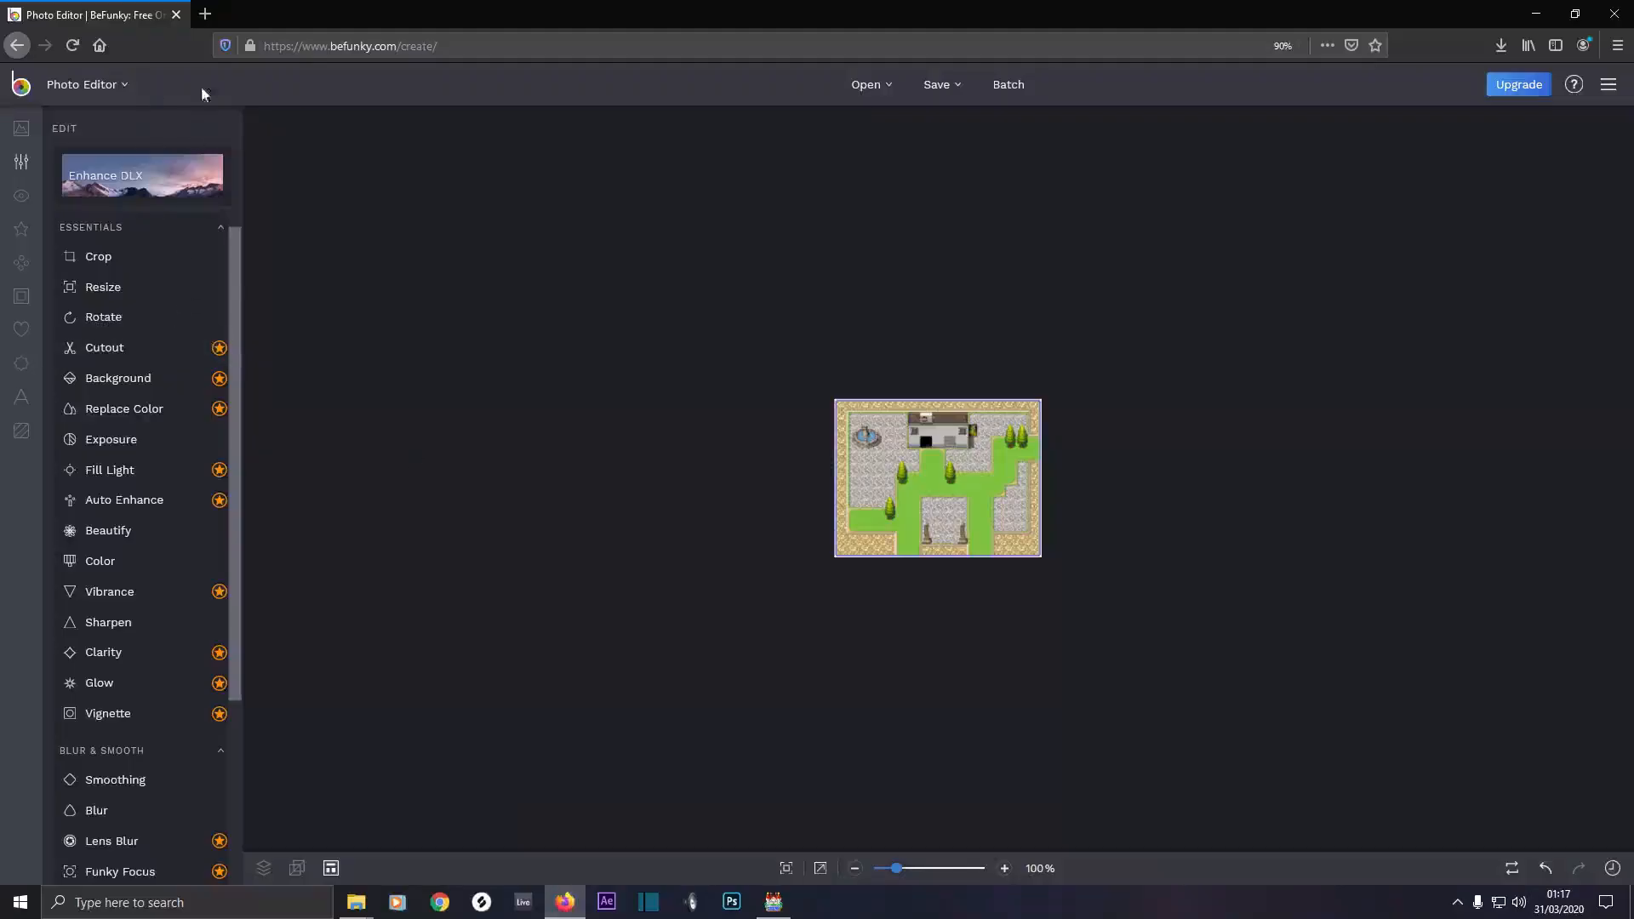
Search Google for "befunky" in a new browser tab and open the BeFunky website
left_click(205, 13)
left_click(605, 250)
type("befunky")
key("Return")
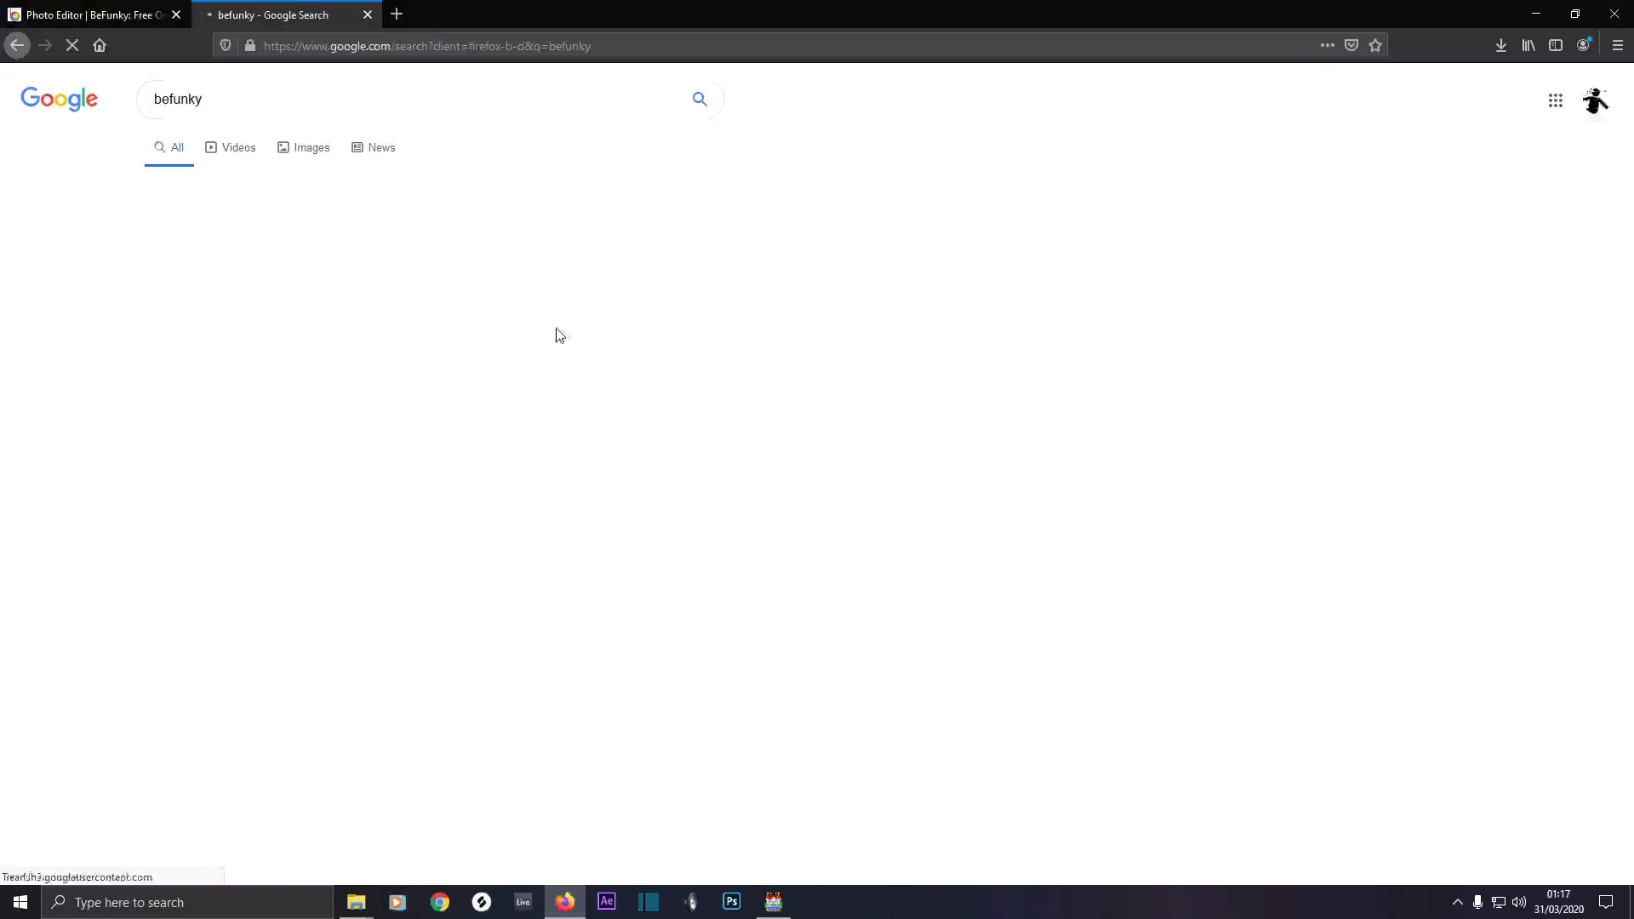
left_click(323, 243)
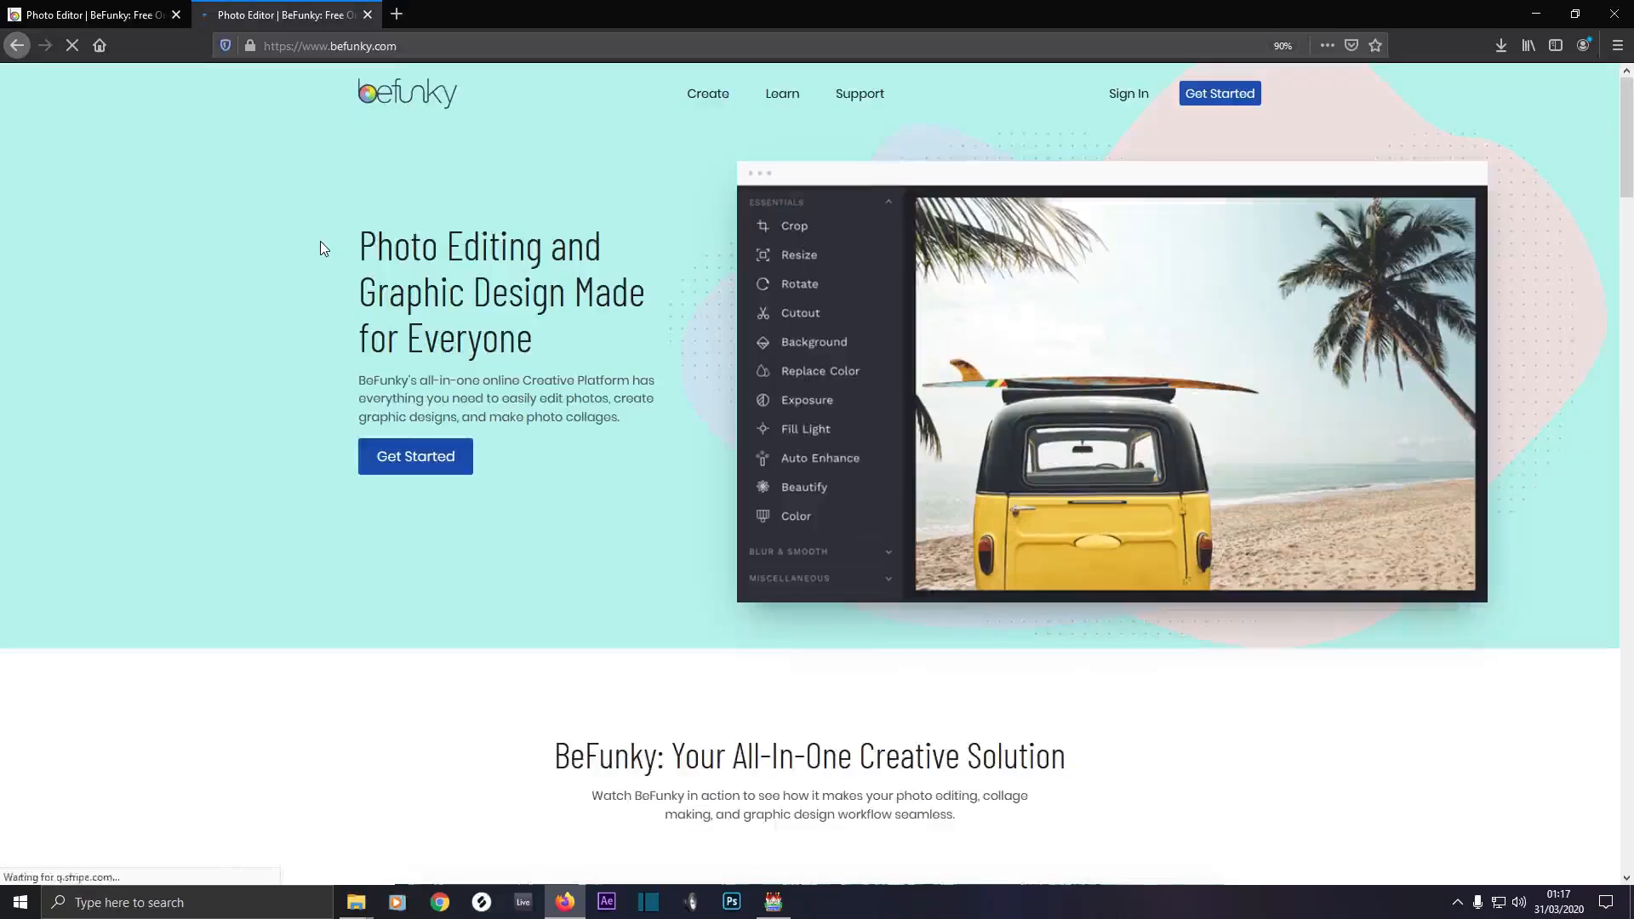
Launch BeFunky's Photo Editor and start a new project instead of continuing the autosaved one
left_click(418, 460)
left_click(583, 600)
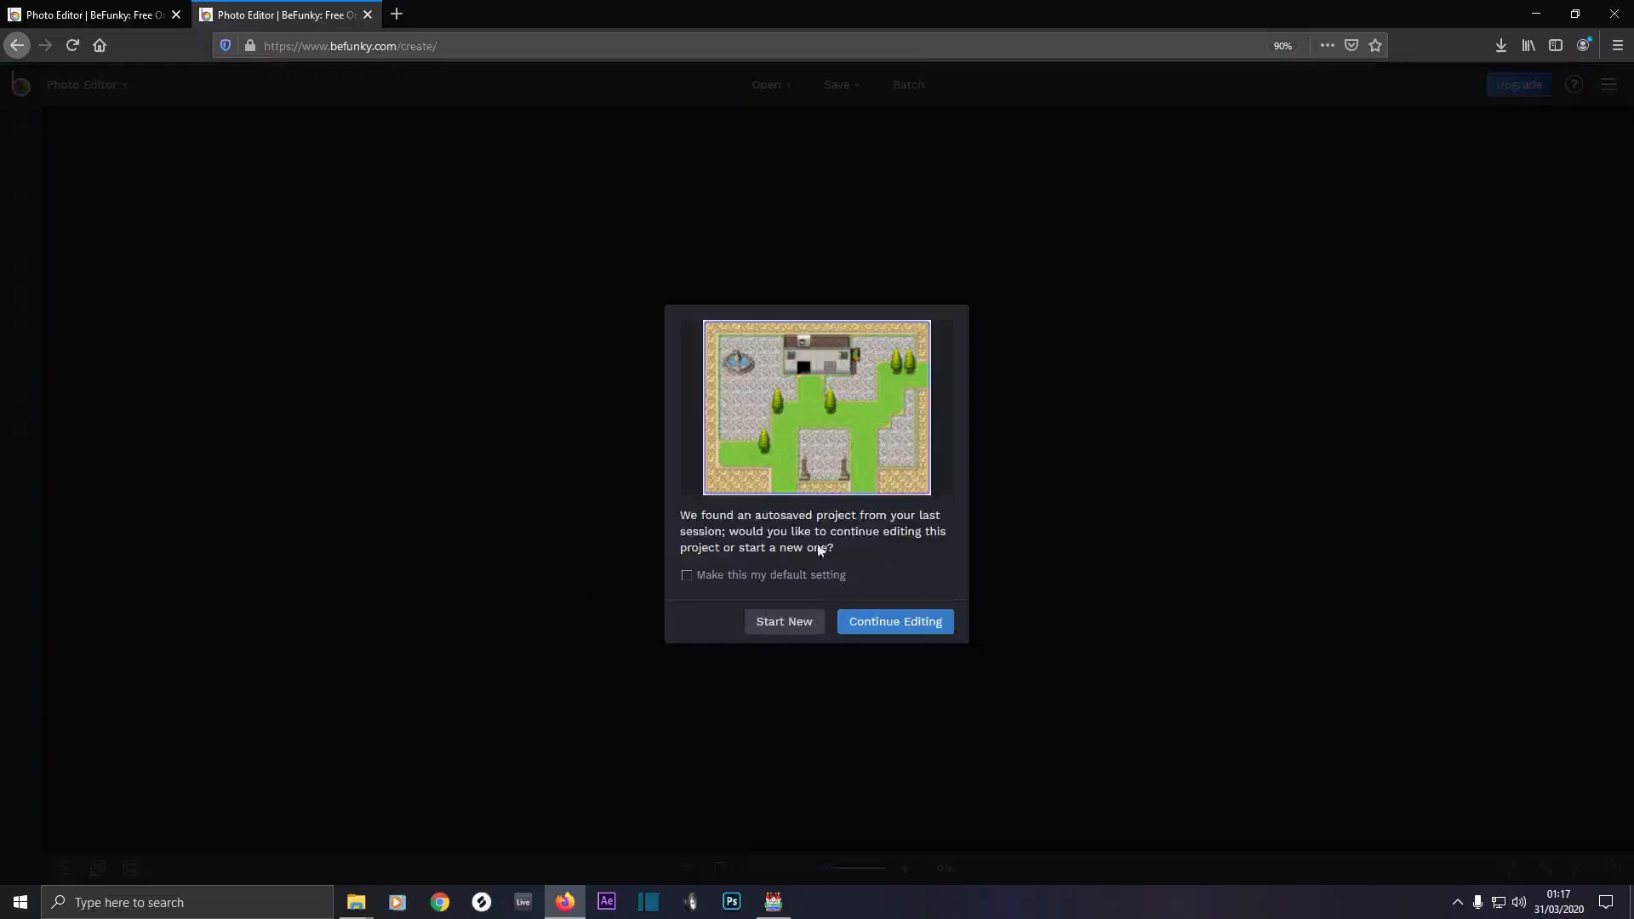
left_click(779, 626)
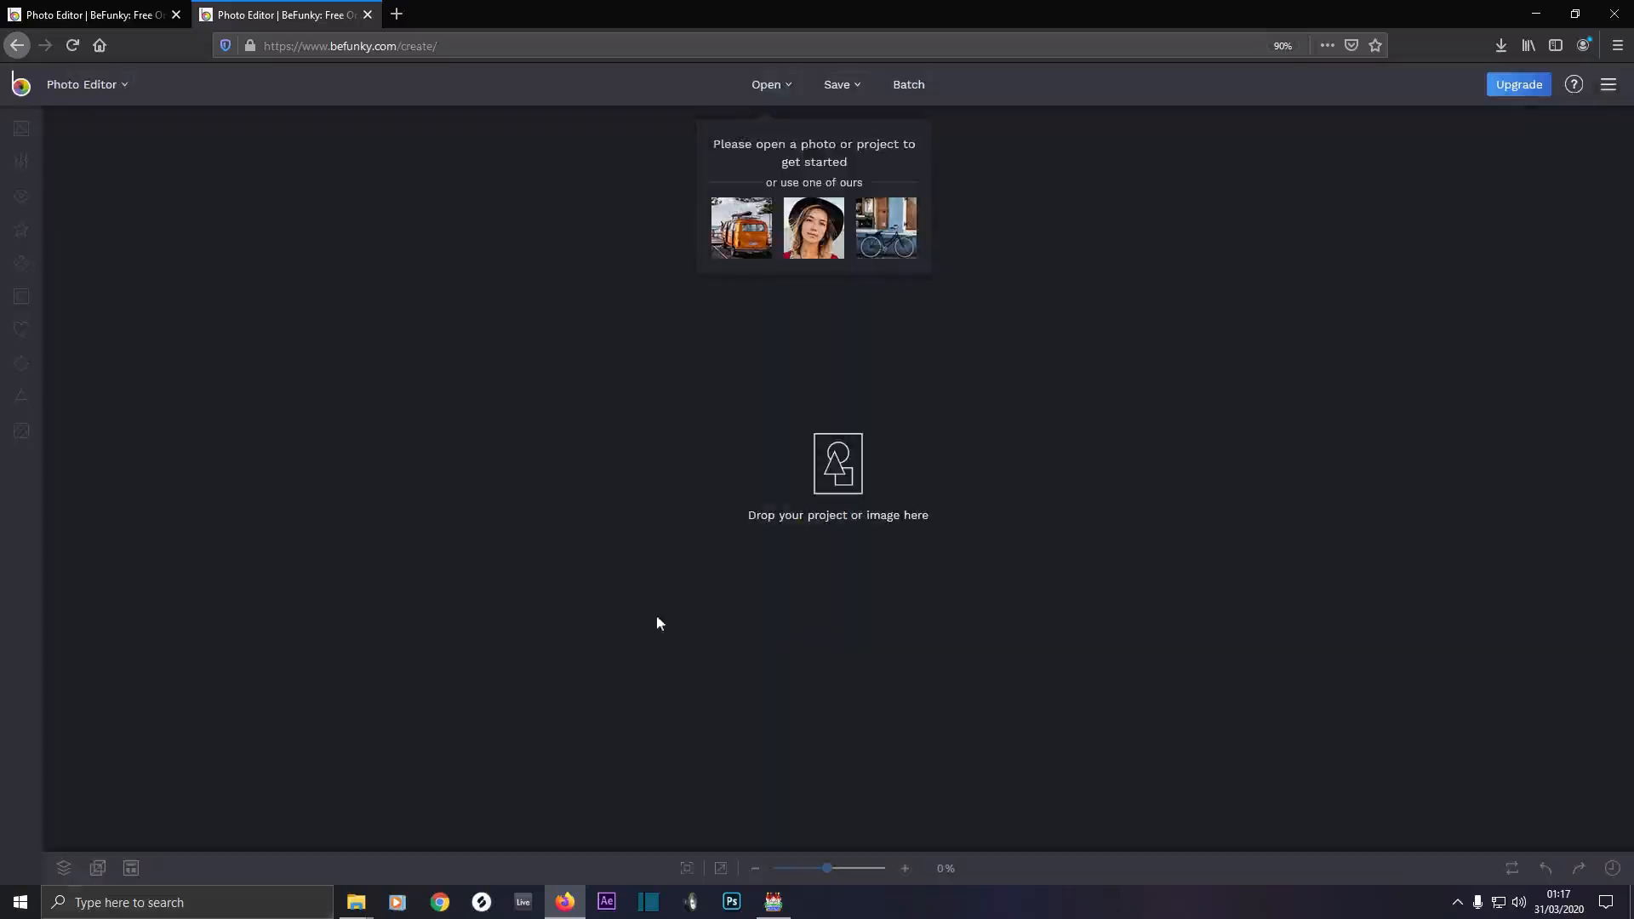
Load the Map007 image from the MapImages folder in File Explorer into the photo editor
mouse_move(356, 901)
left_click(313, 844)
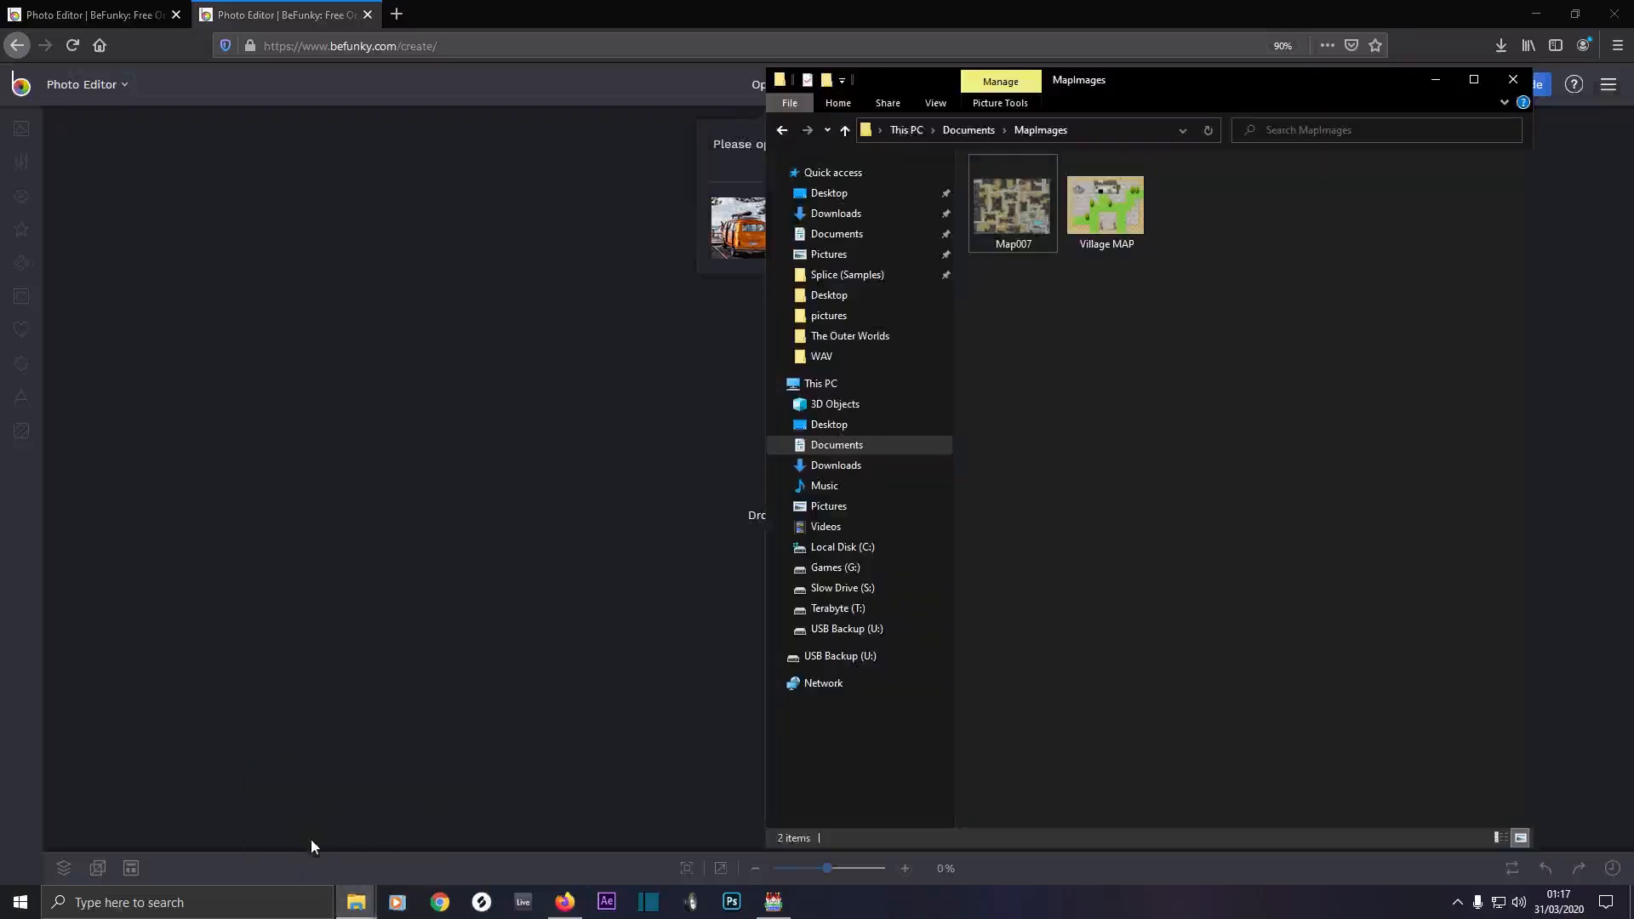
left_click_drag(1012, 204, 566, 449)
left_click(565, 449)
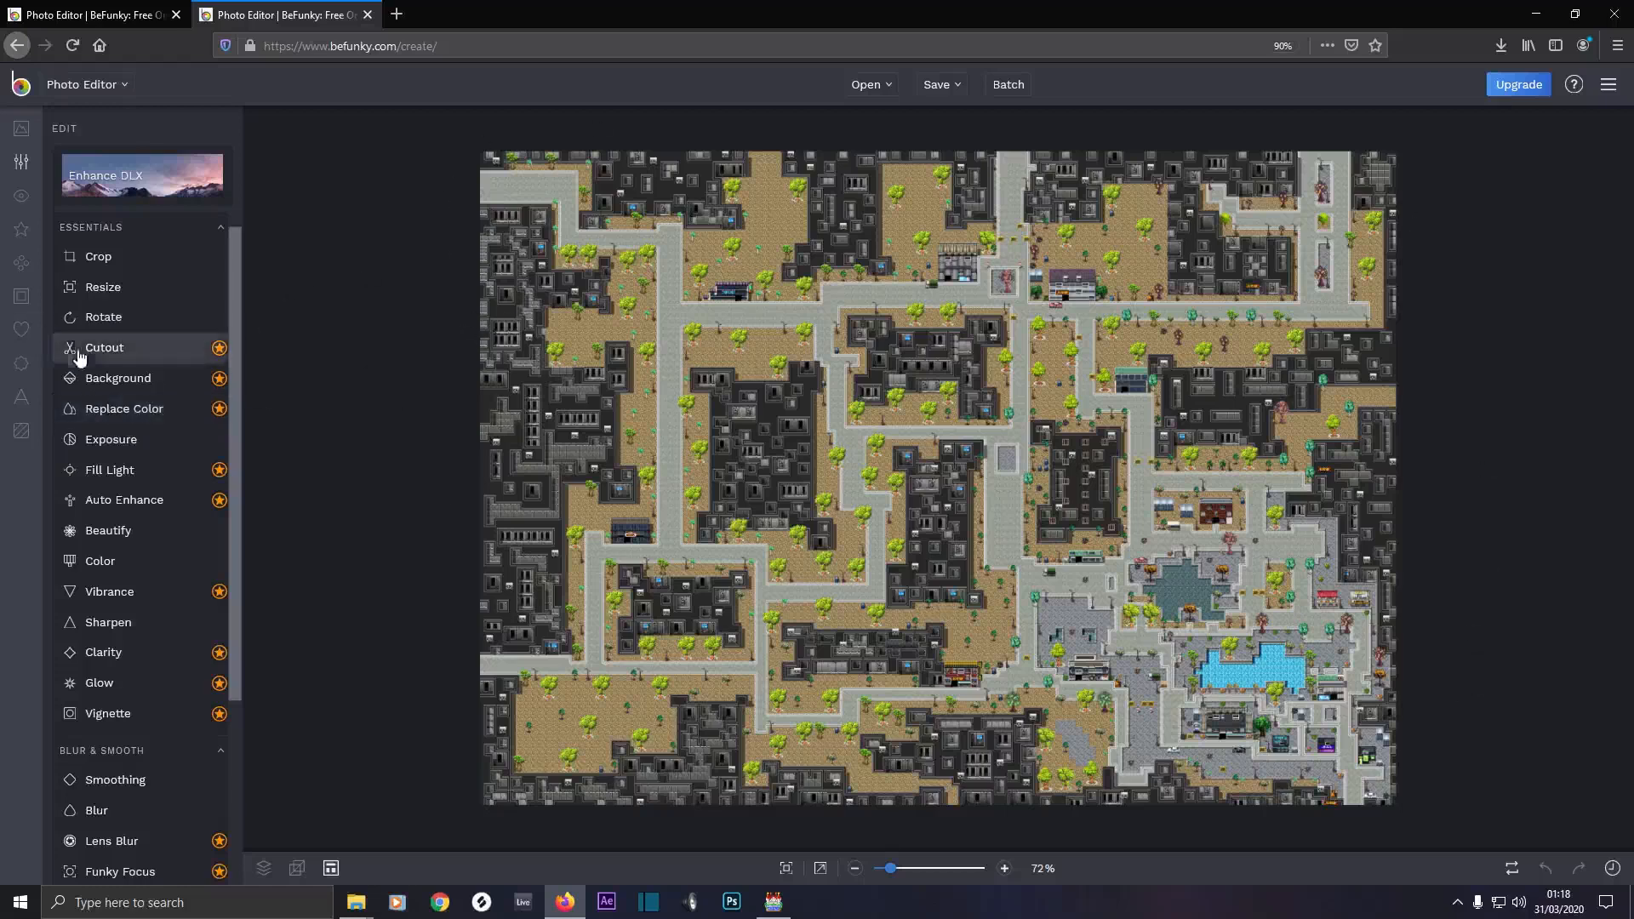
Add a Border frame to the map with outer and inner thickness of about 5% and corner radius of about 2%
left_click(21, 300)
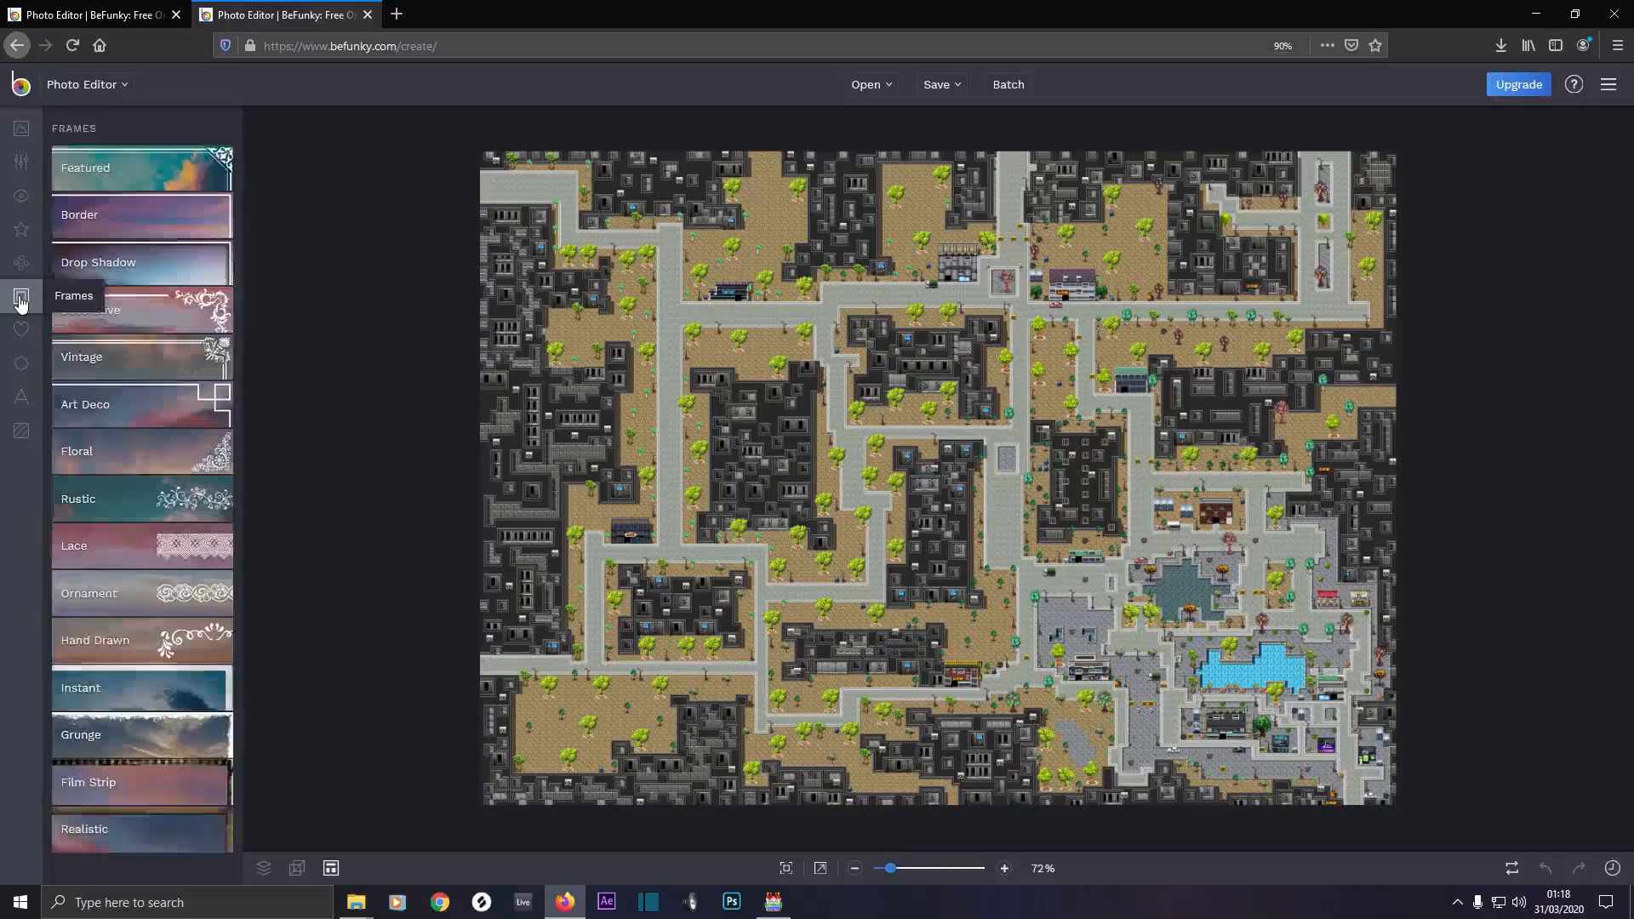
left_click(102, 219)
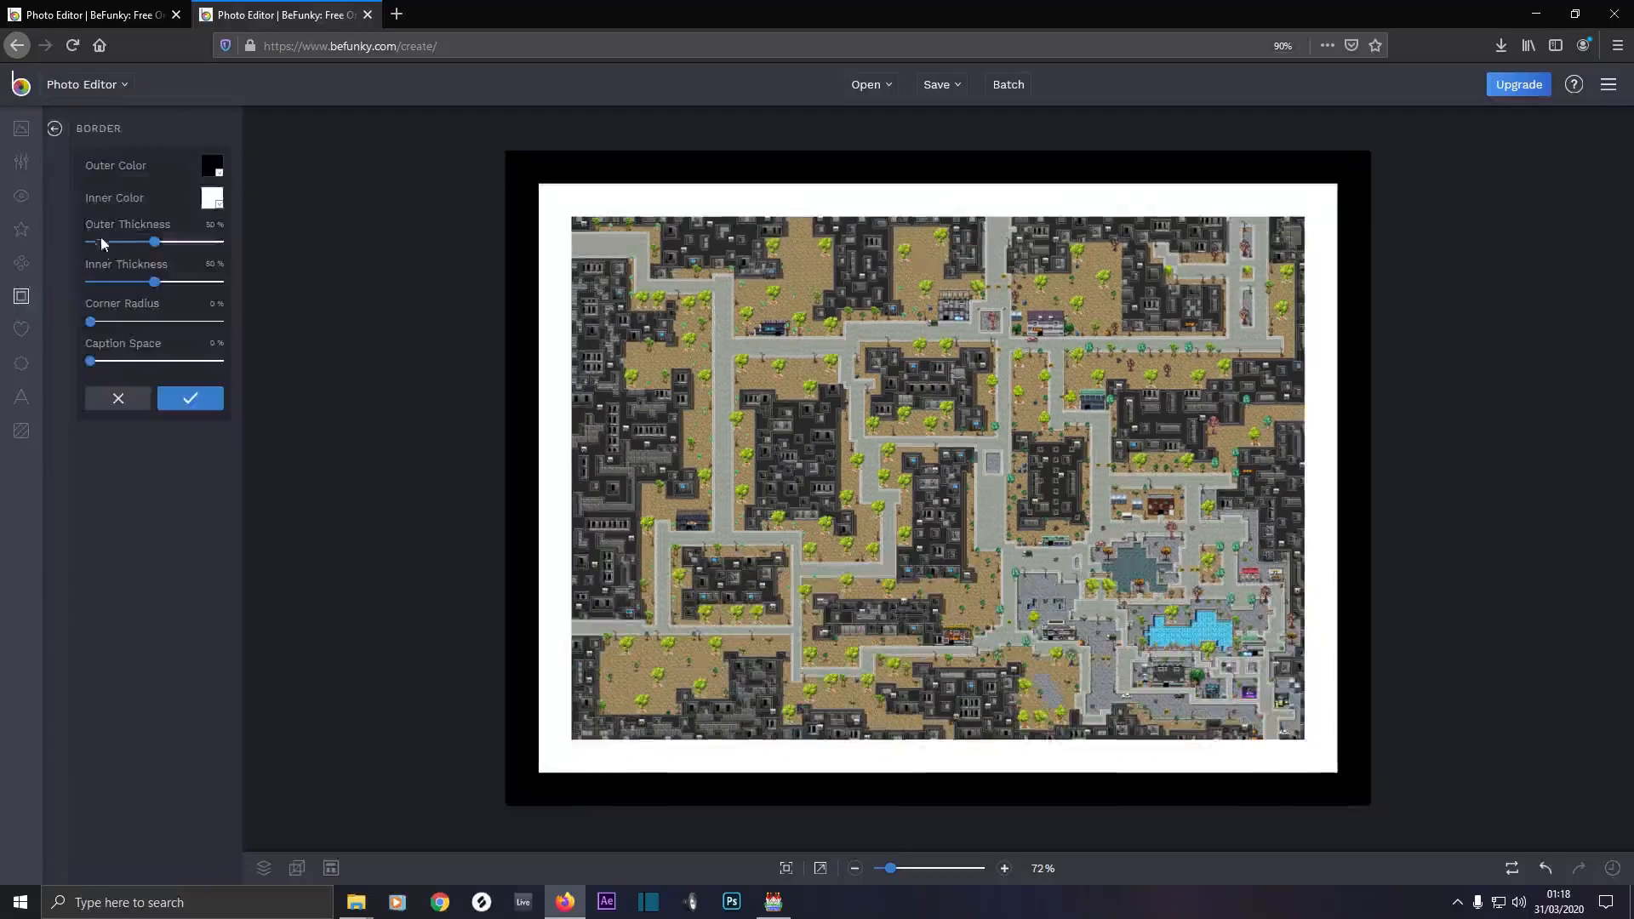
left_click(101, 241)
left_click_drag(103, 241, 96, 241)
left_click_drag(157, 288, 94, 327)
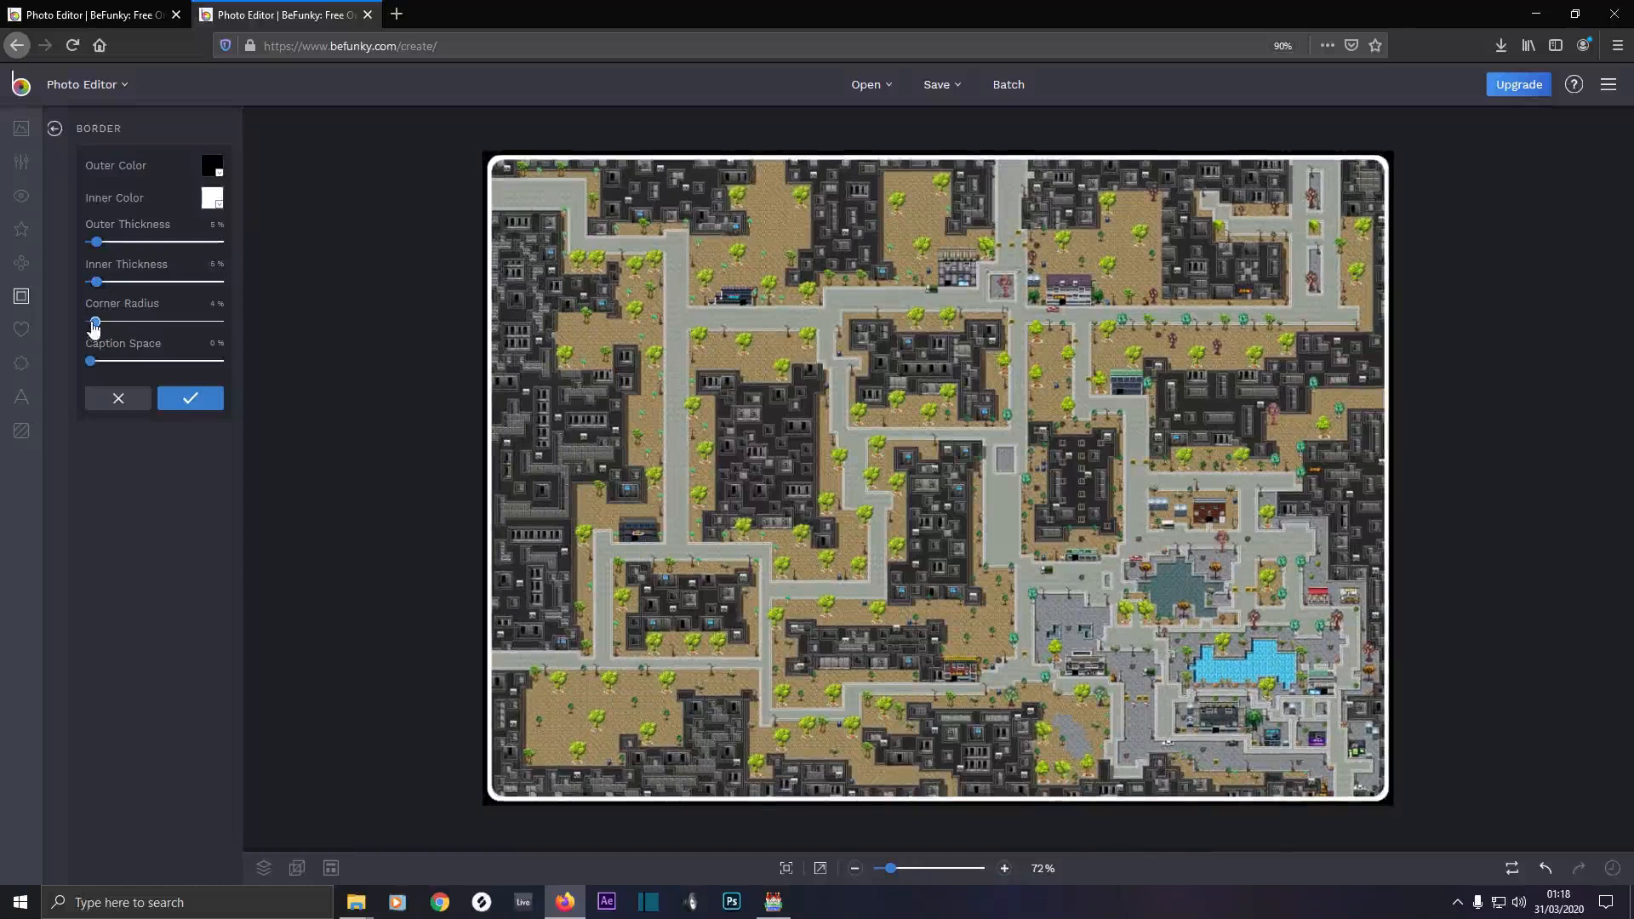
left_click_drag(95, 327, 94, 328)
Set the border's outer color to white and its inner color to yellow-green #C6FF1A
left_click(214, 164)
left_click(269, 224)
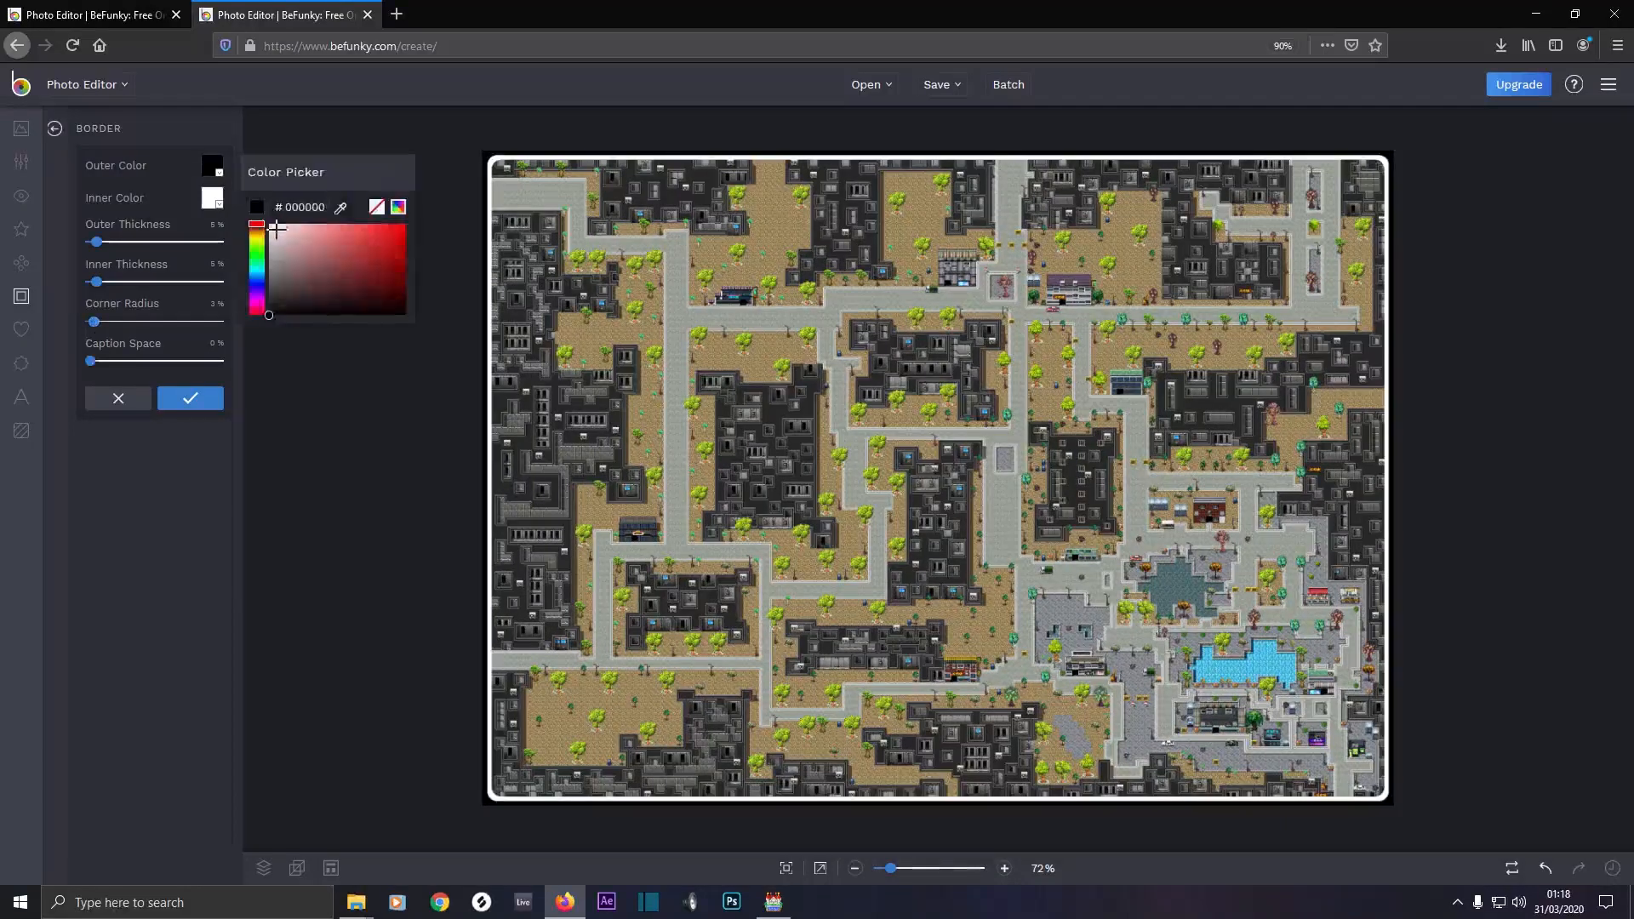
left_click(212, 198)
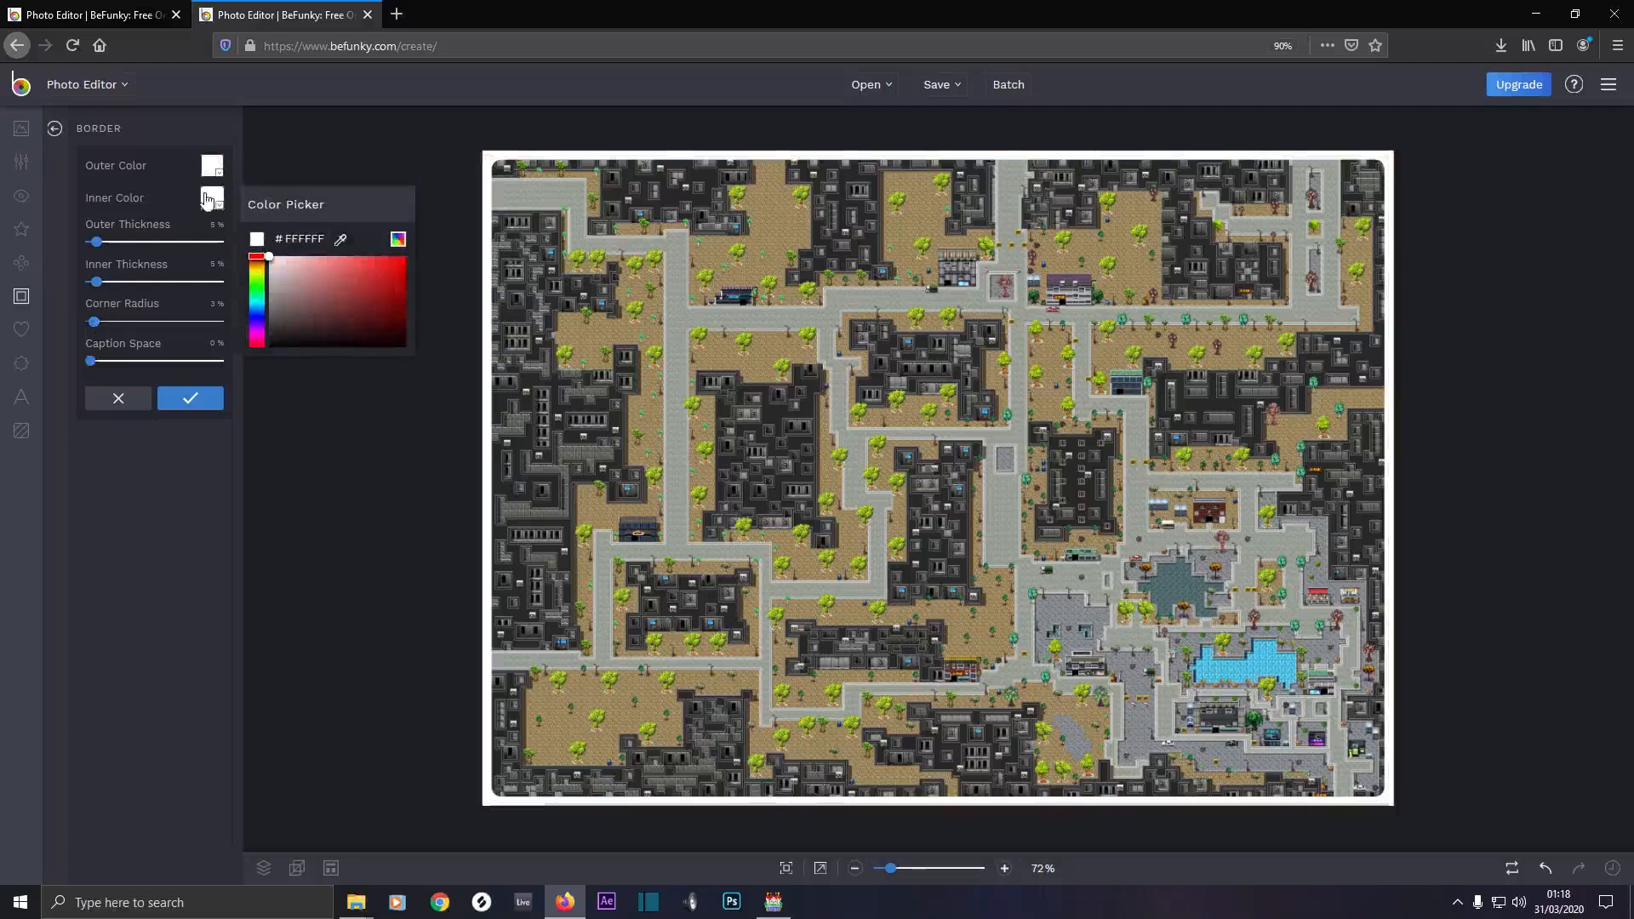
left_click(256, 270)
left_click(403, 258)
left_click_drag(403, 258, 393, 256)
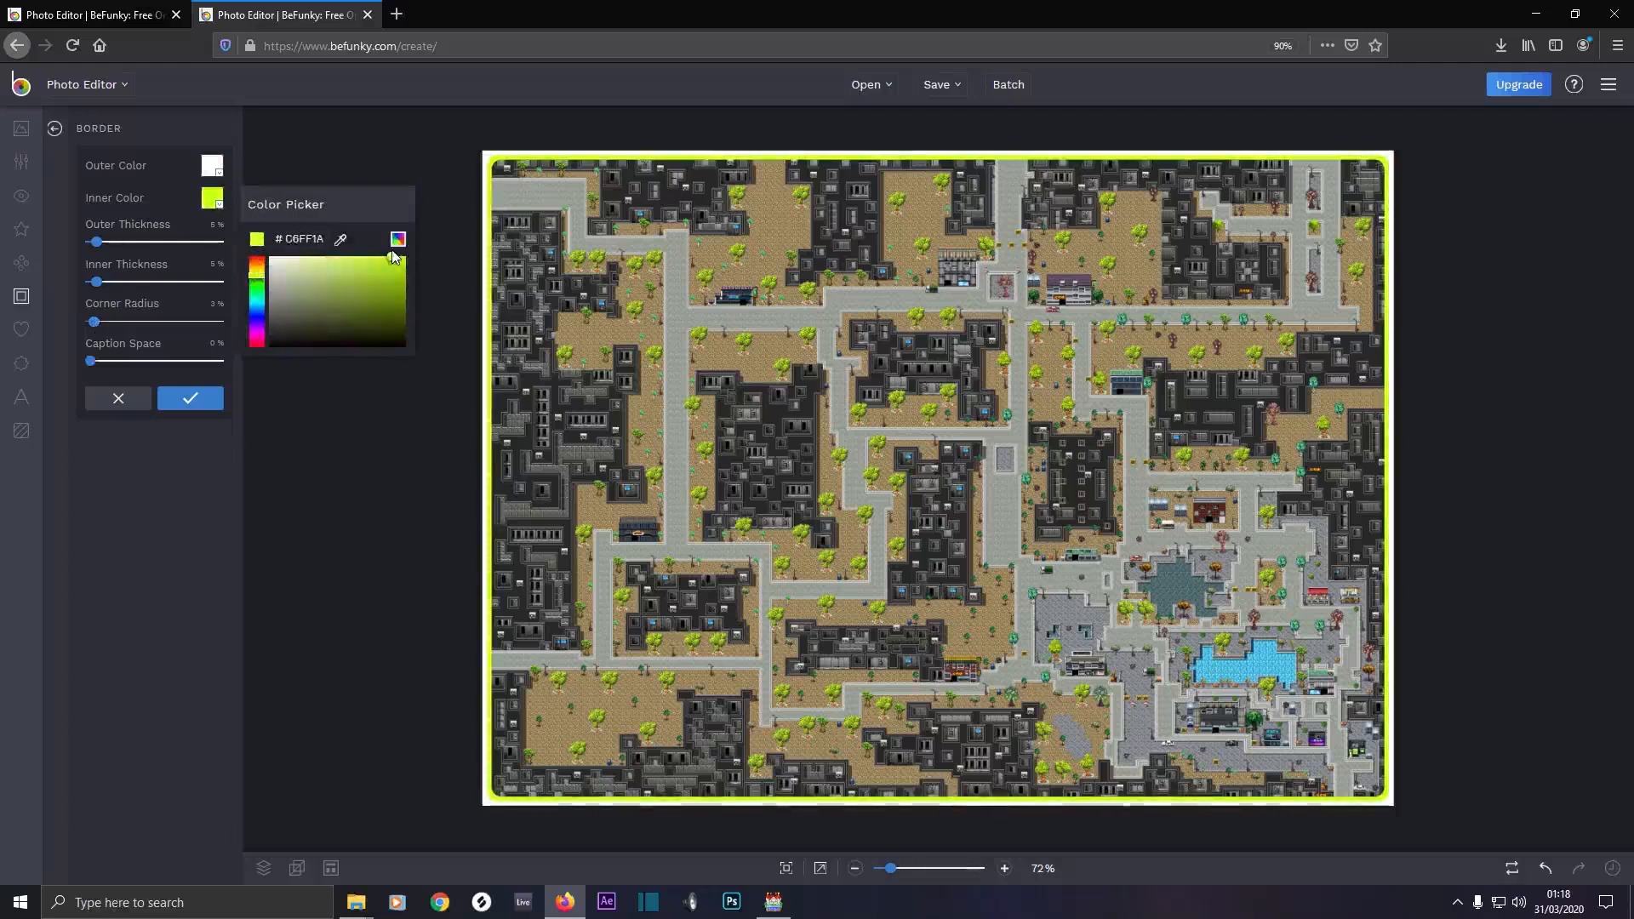
Change the border's outer color to red #FF0B0B and apply the frame
left_click(212, 165)
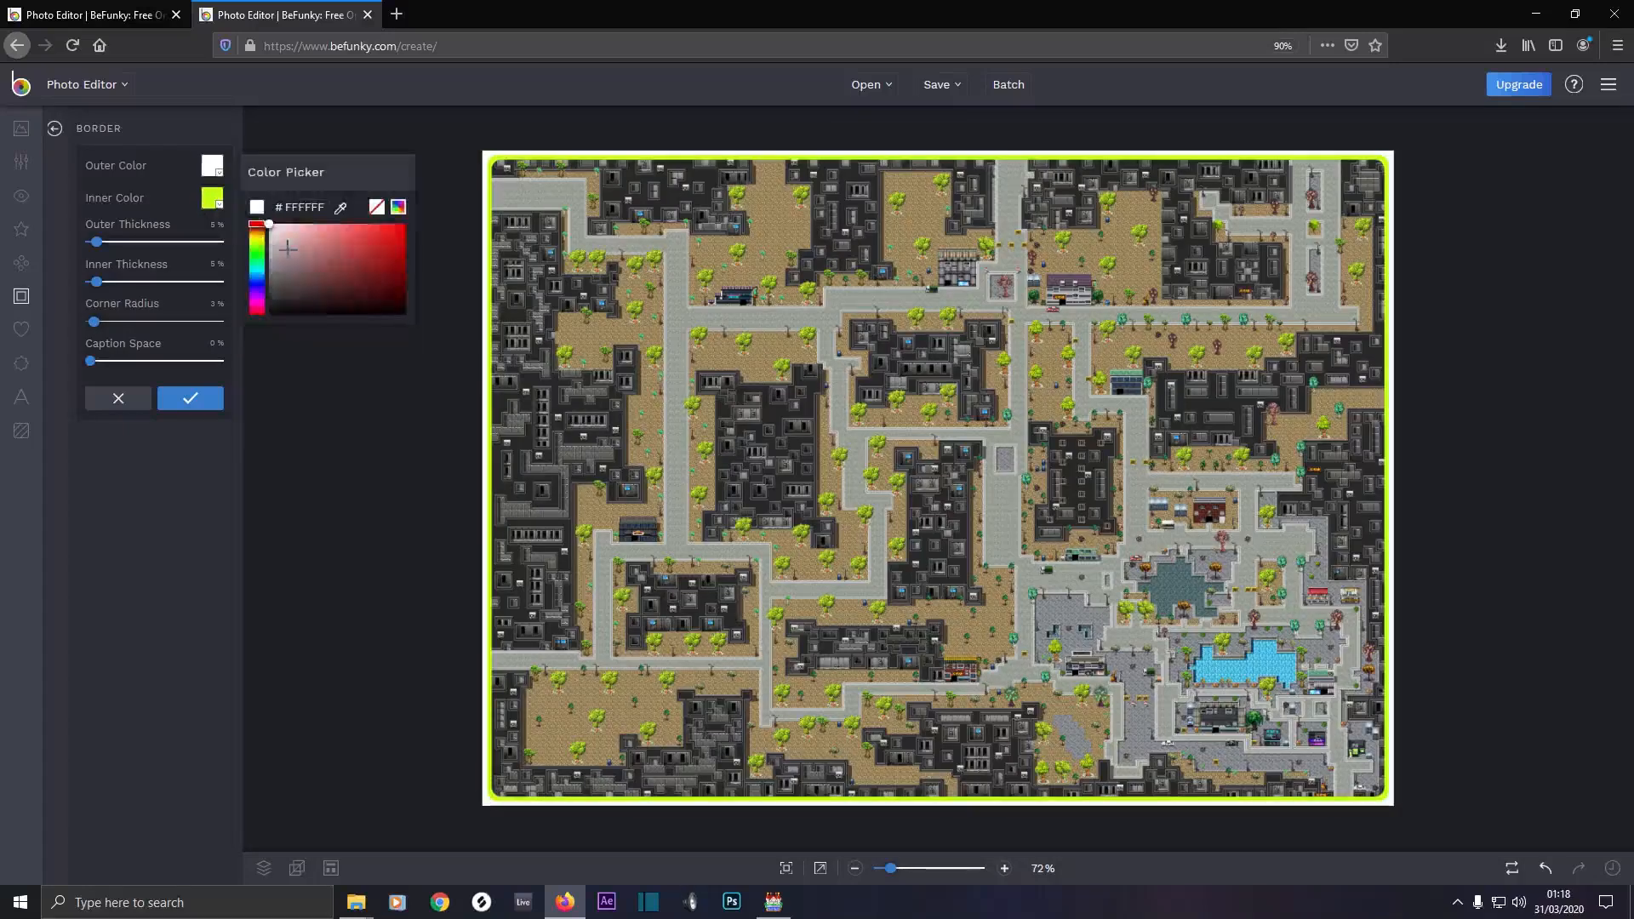
left_click_drag(351, 228, 401, 222)
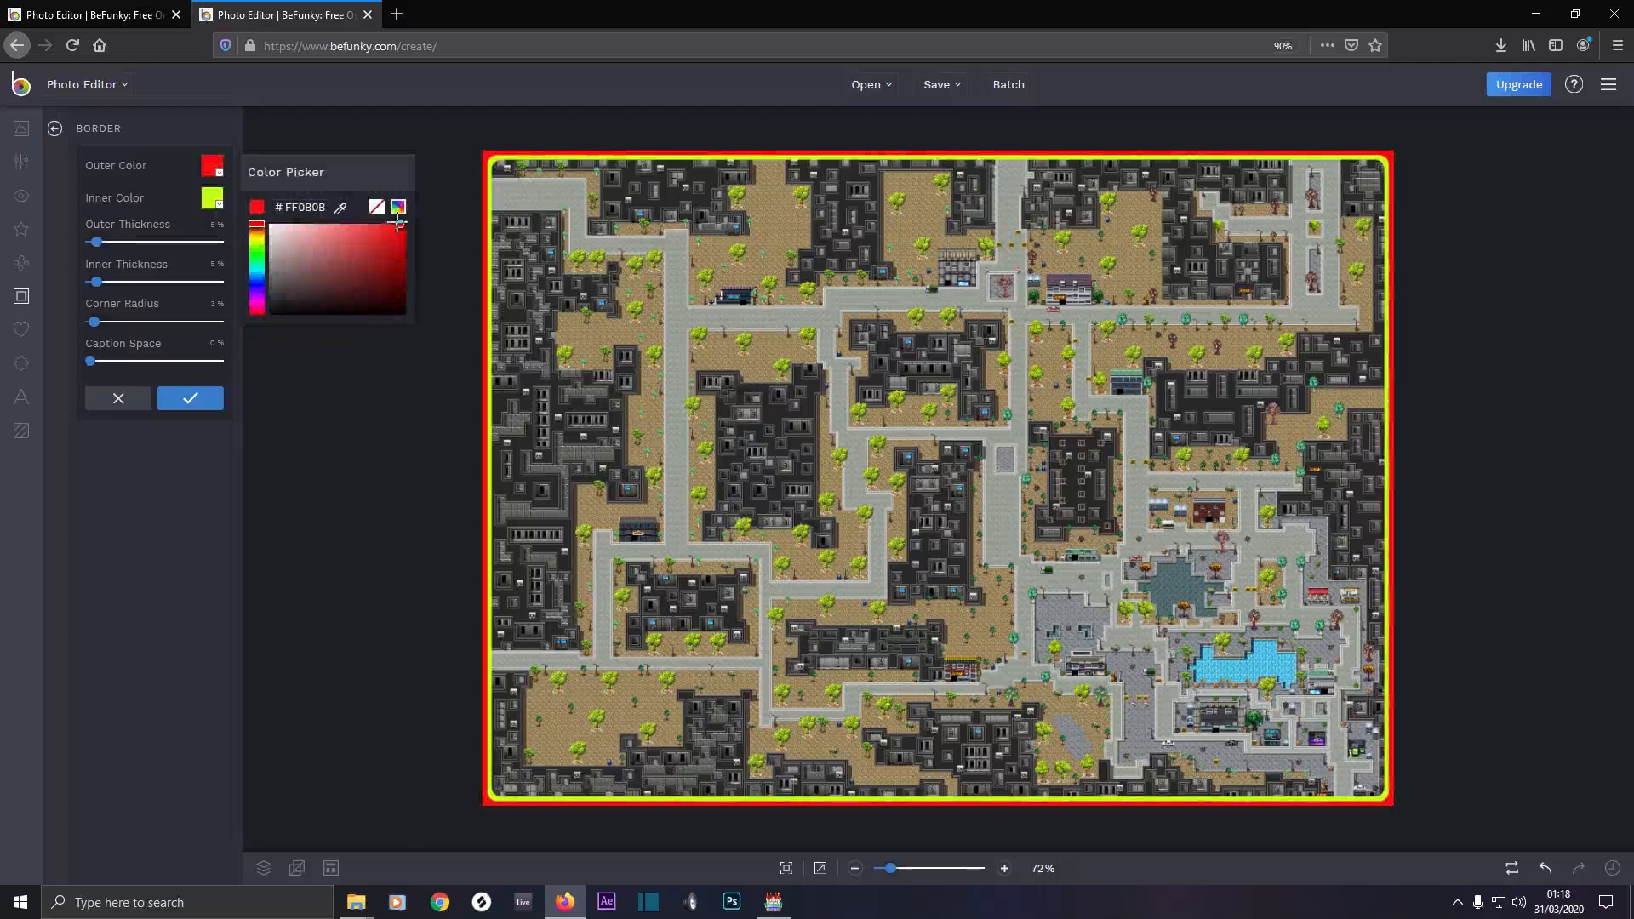
left_click(190, 398)
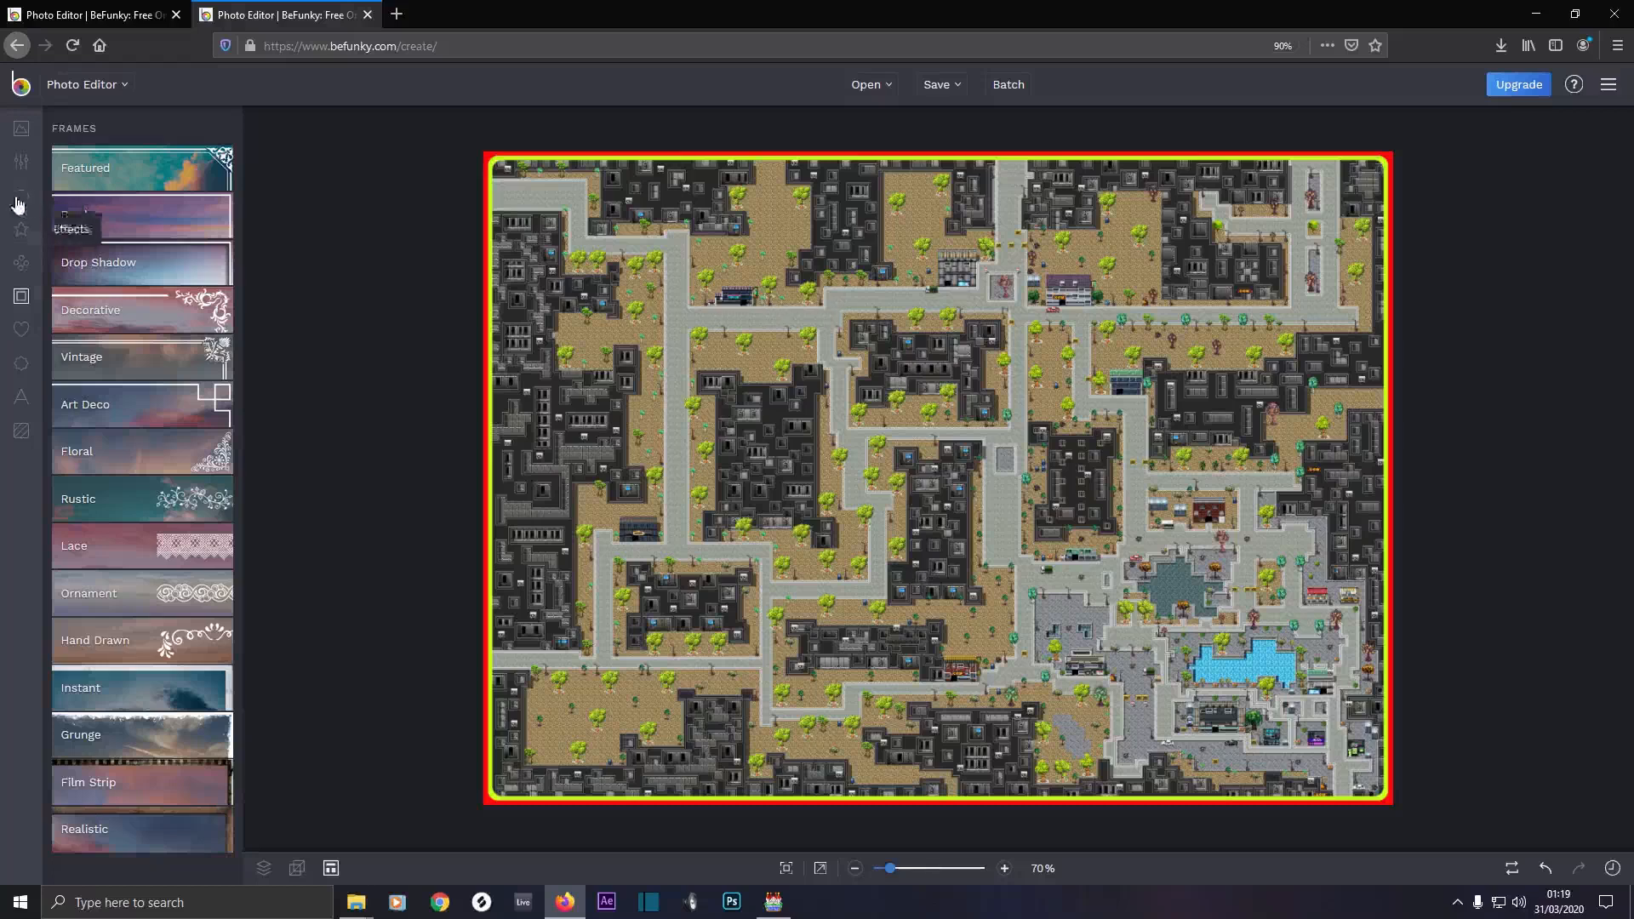
Resize the framed map image to 280 px wide and 200 px high with the aspect ratio unlocked
left_click(21, 165)
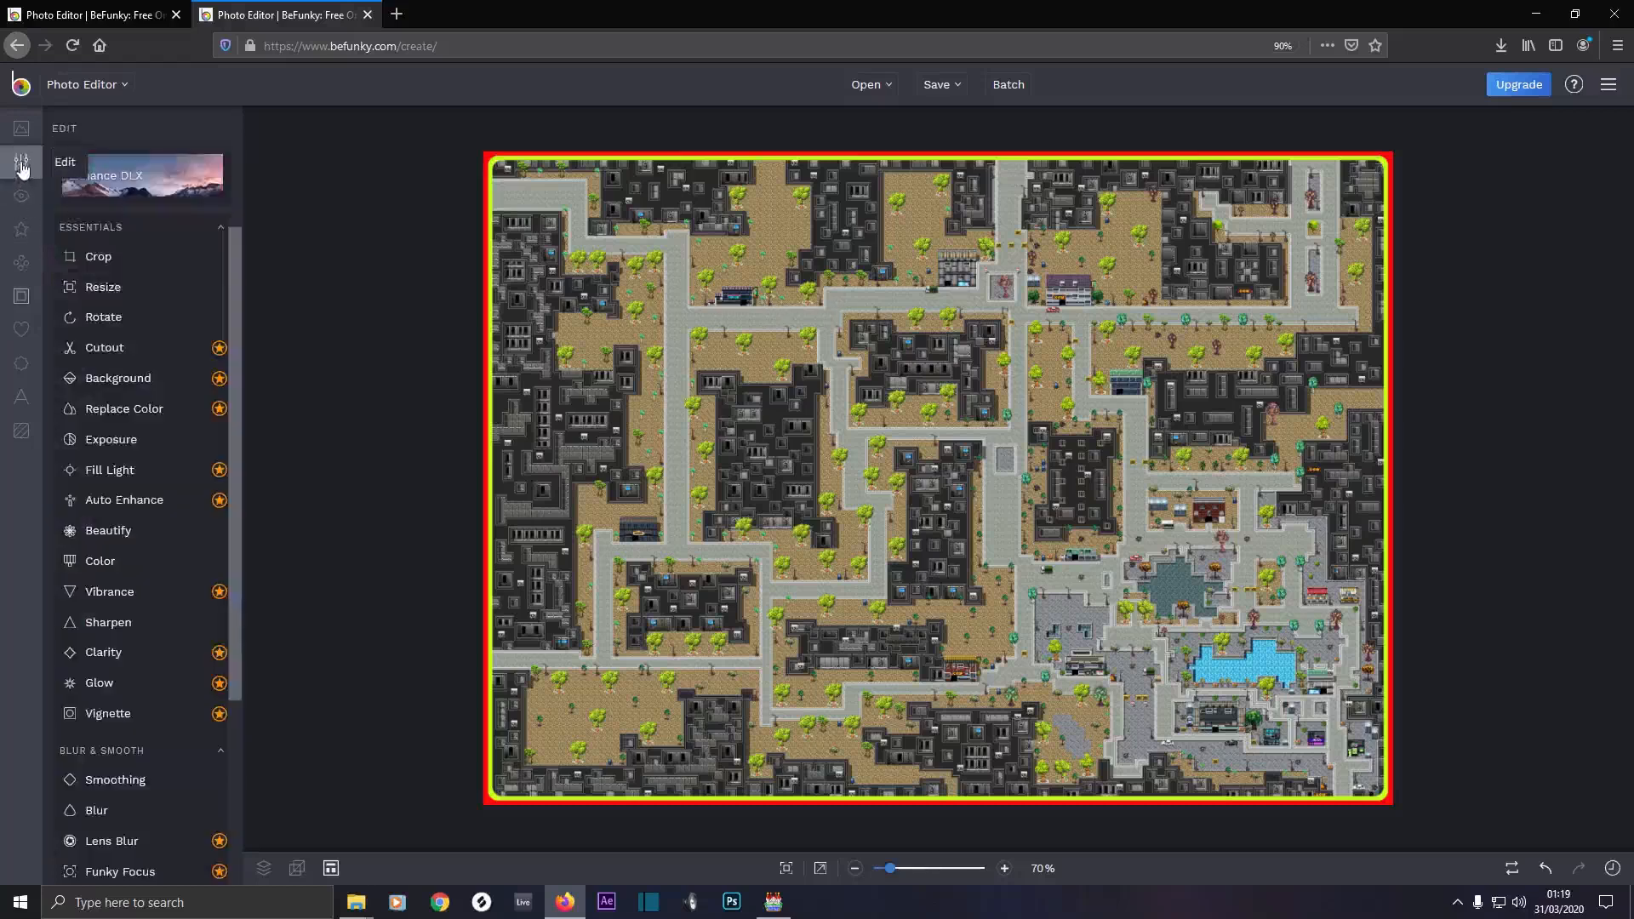
left_click(103, 288)
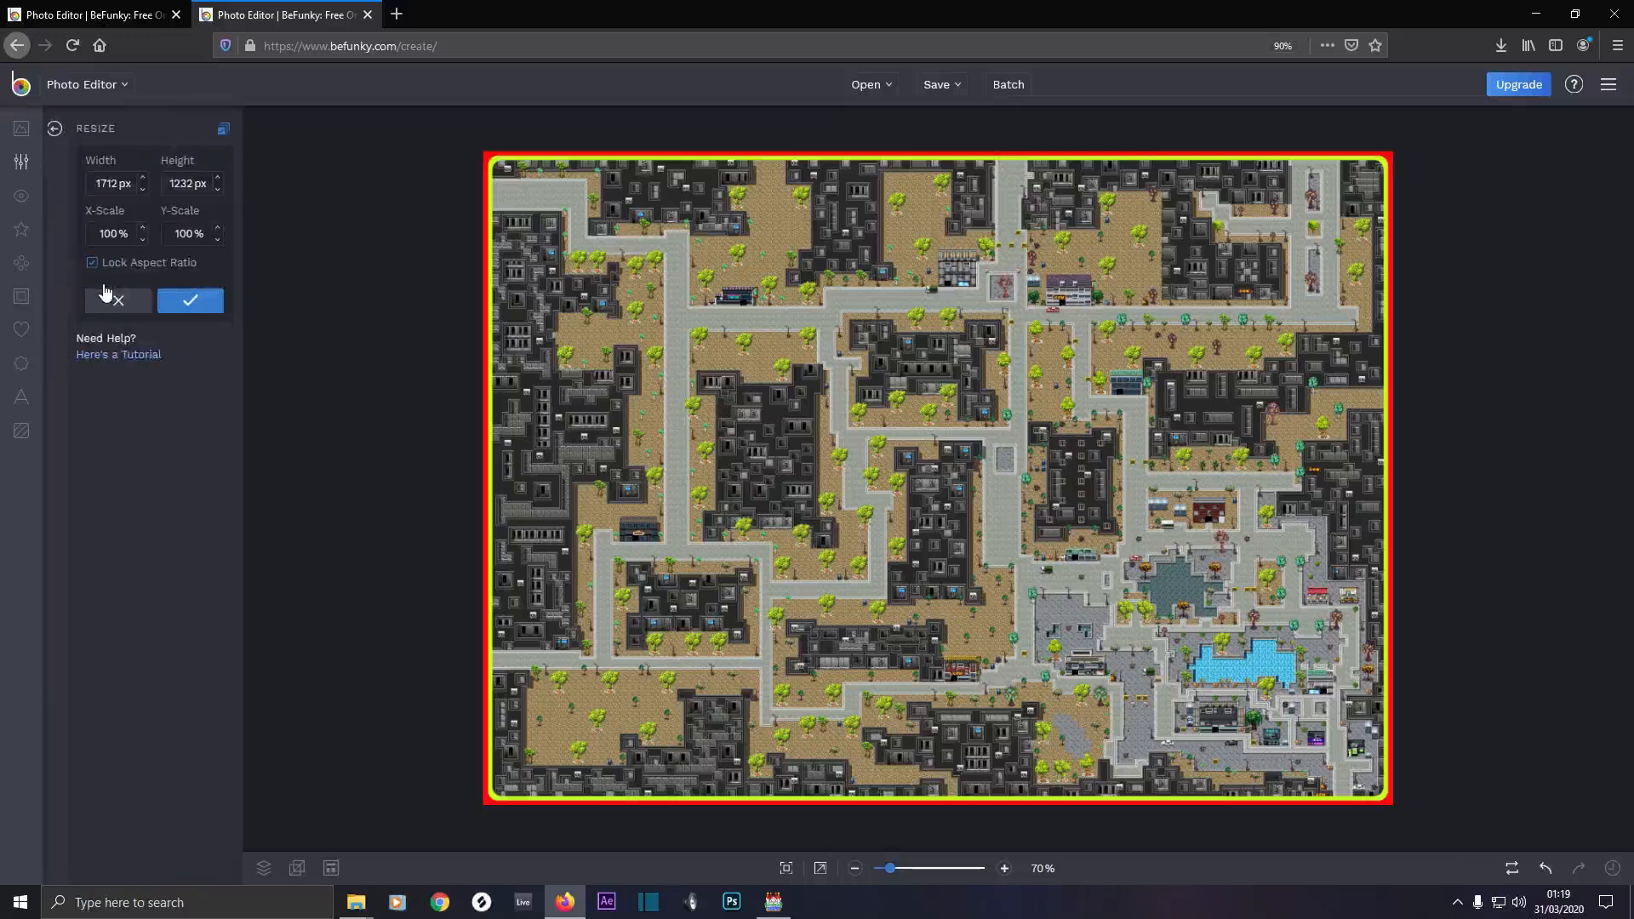
left_click(94, 264)
double_click(107, 182)
type("280")
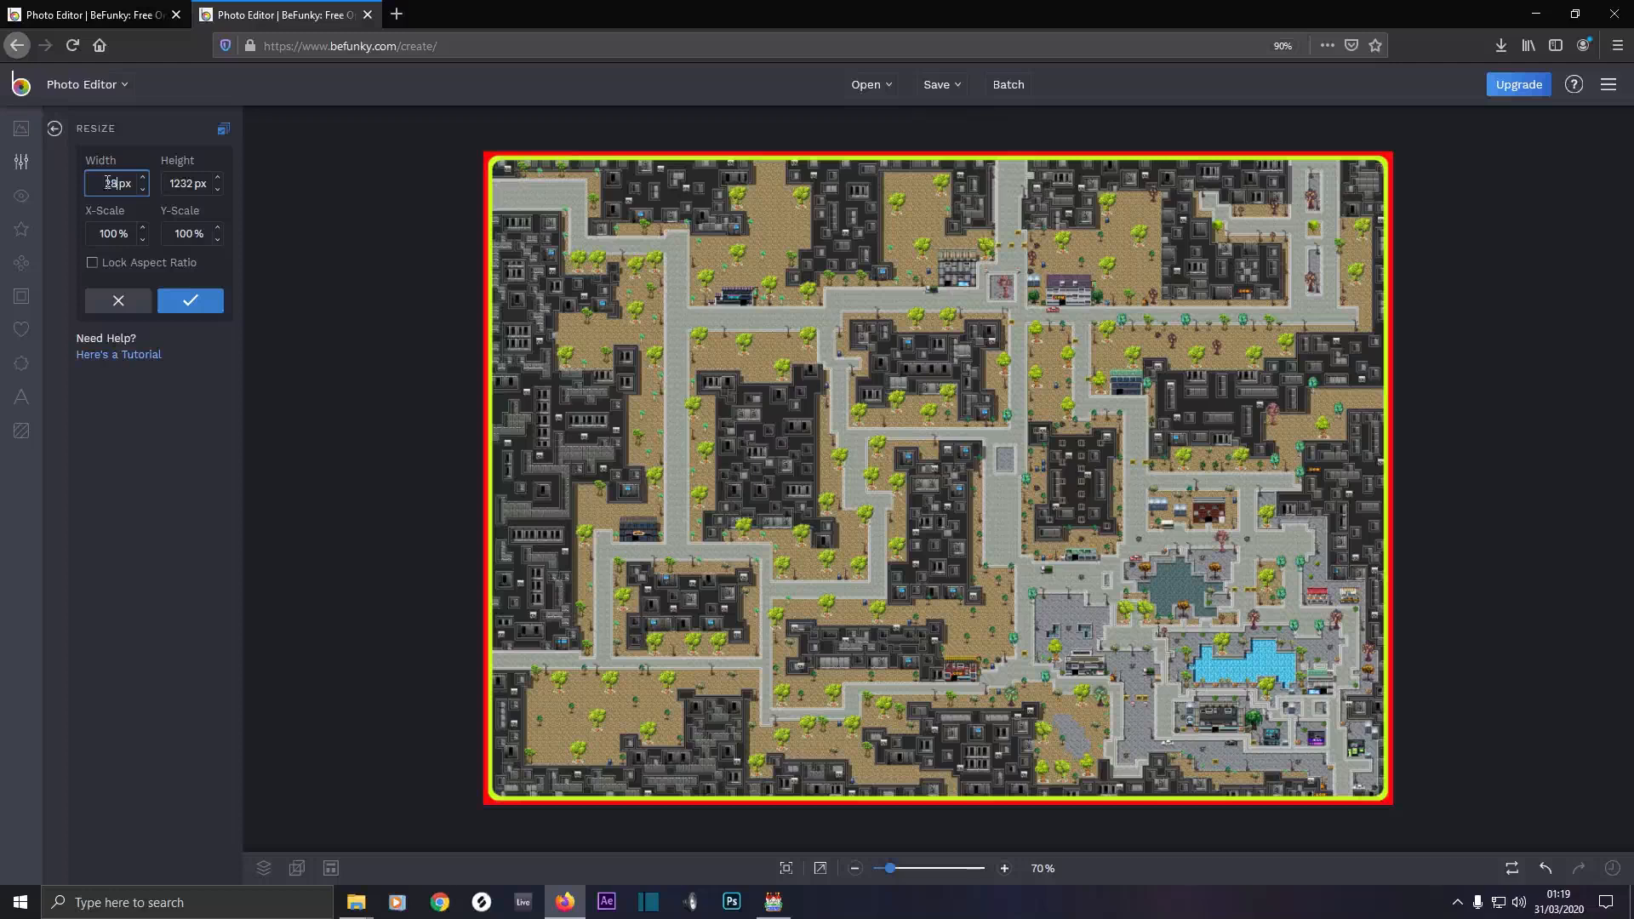
double_click(189, 182)
type("200")
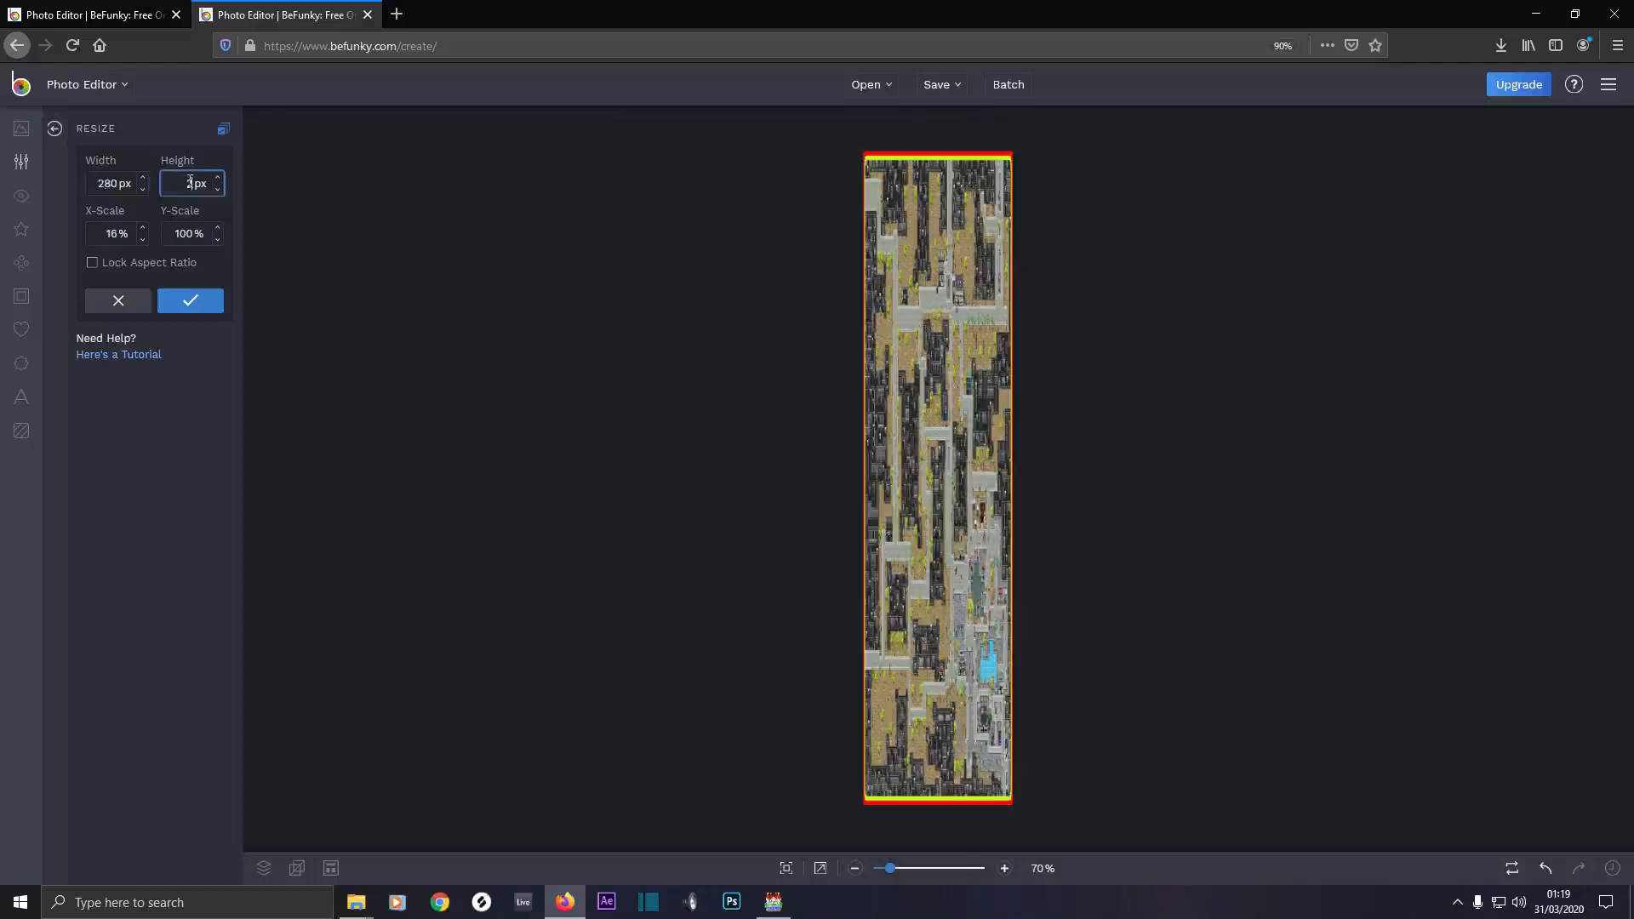
left_click(193, 300)
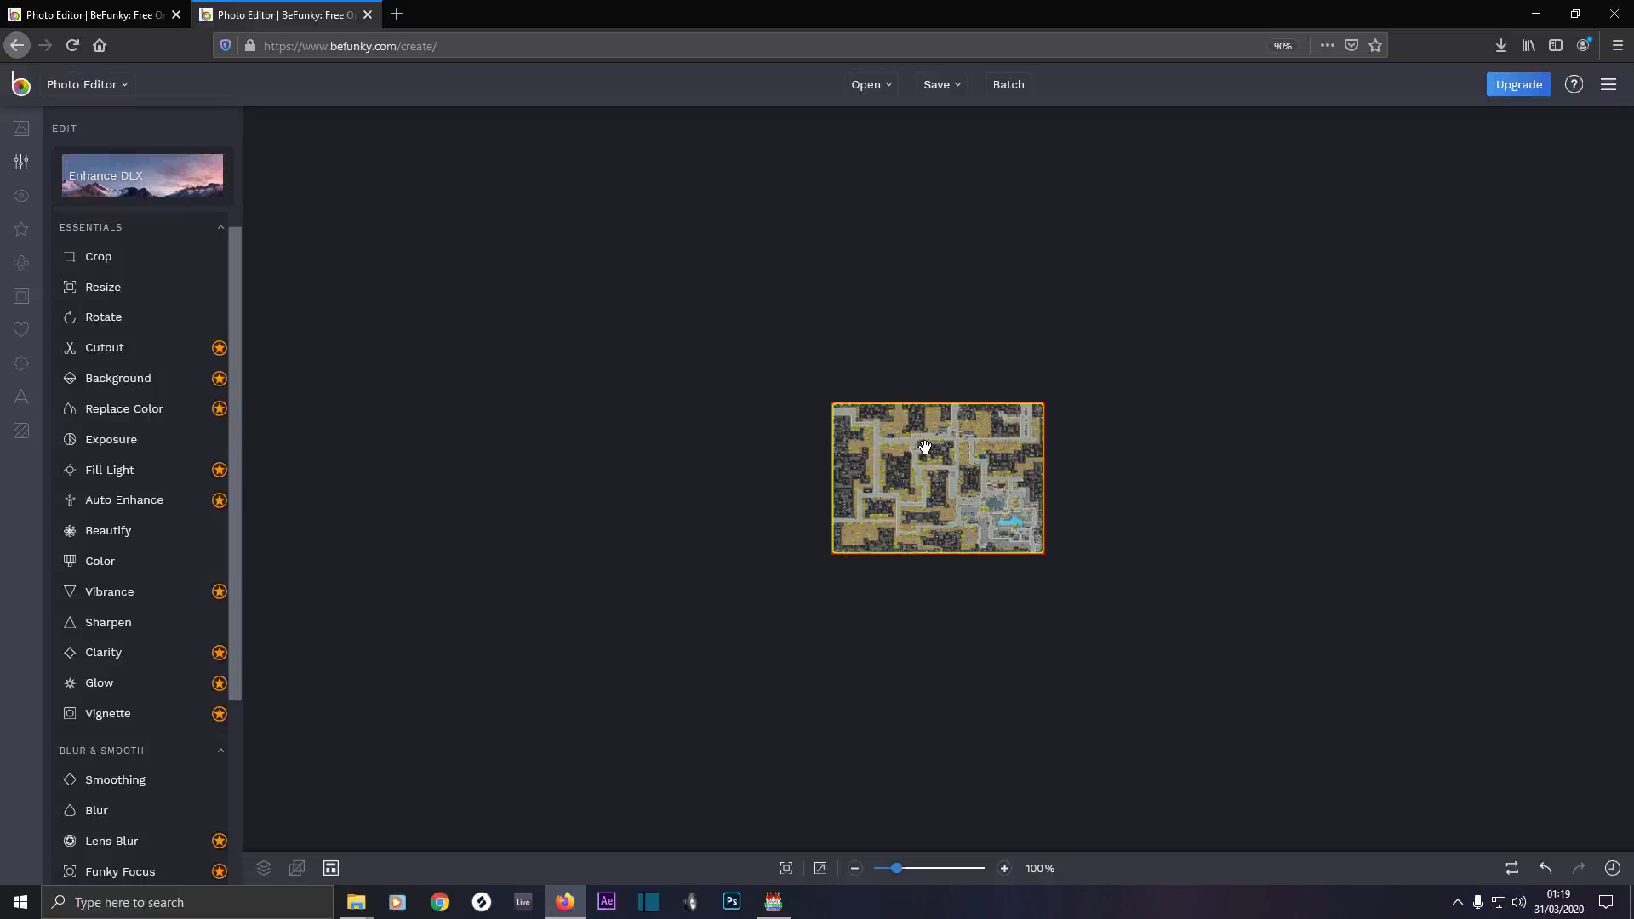
Save the map image to the computer as Map007 in PNG format and close the save dialog
left_click(943, 85)
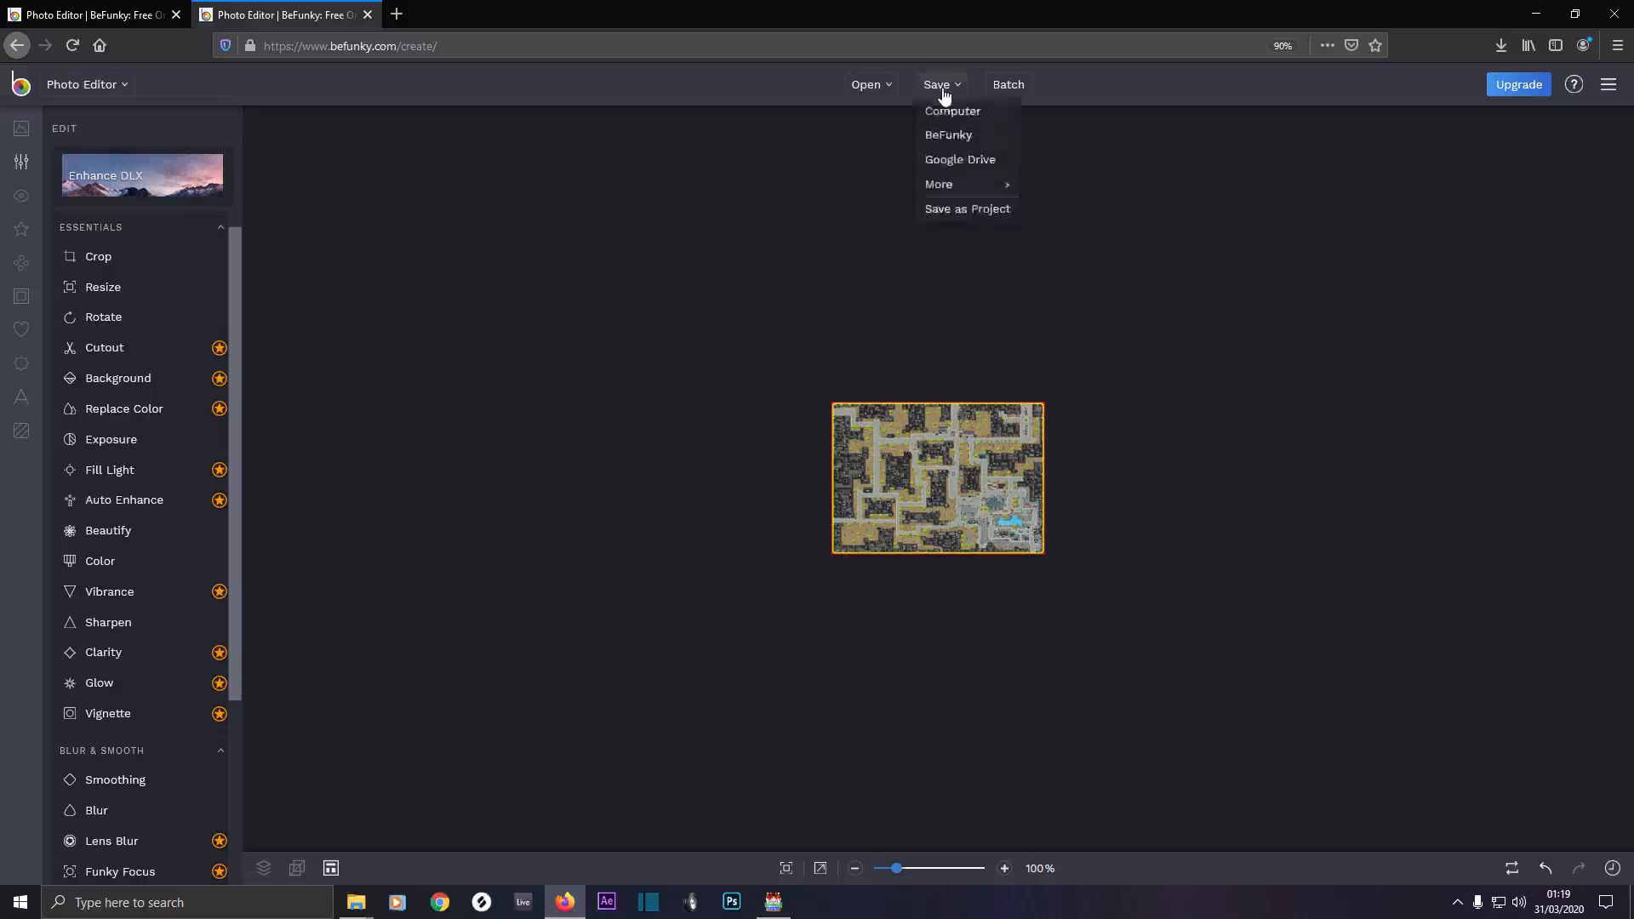
left_click(943, 114)
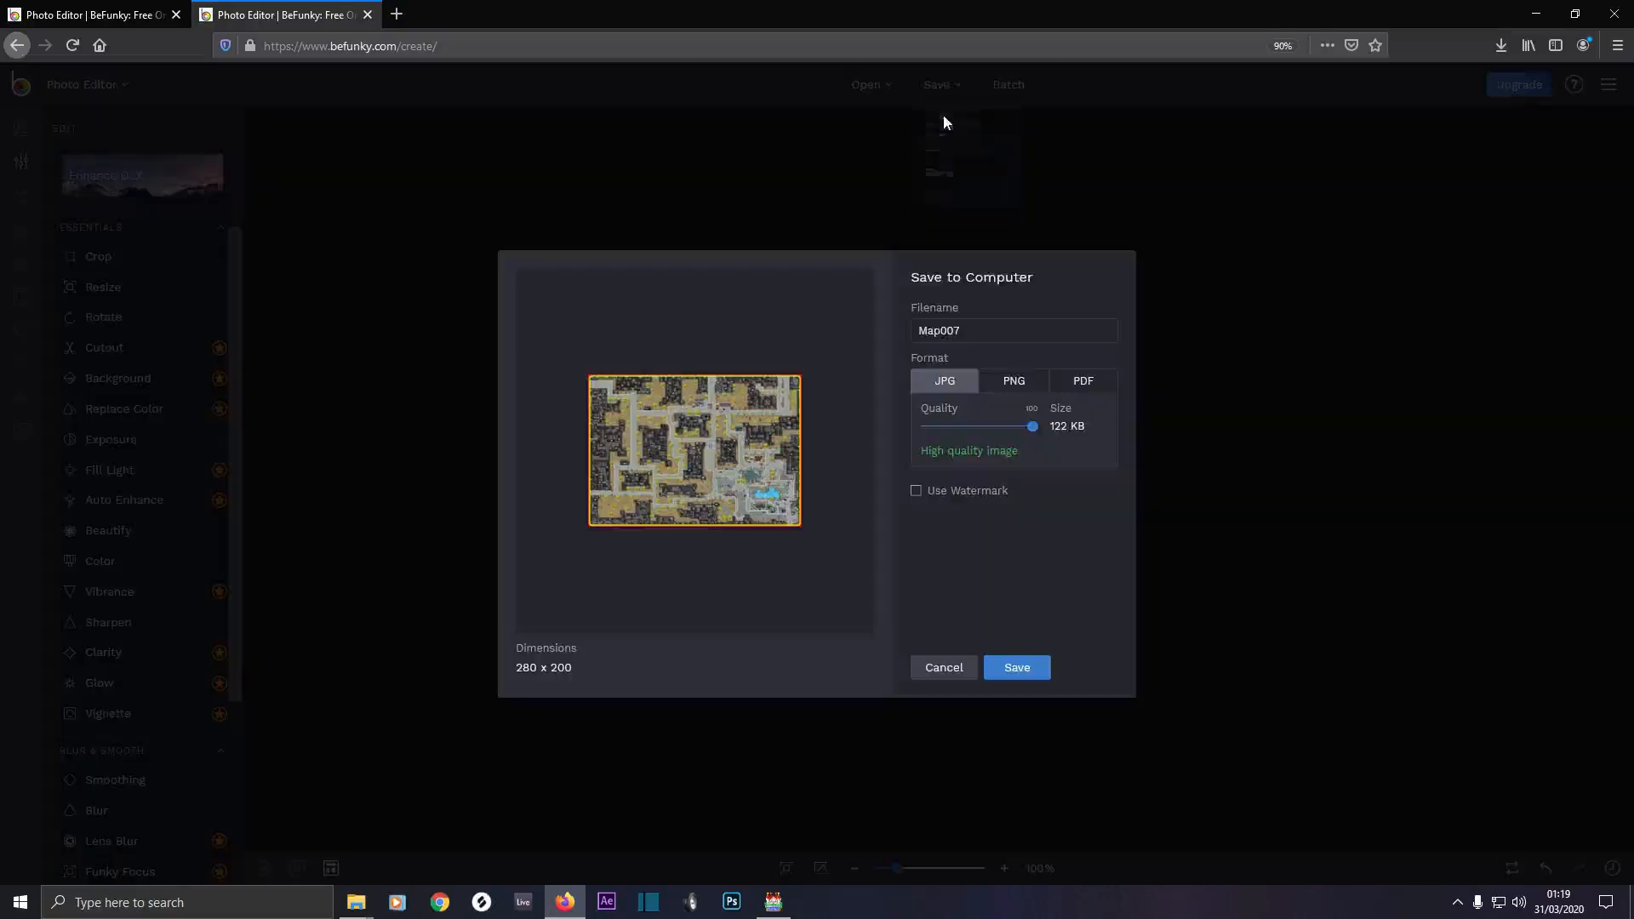
left_click(1014, 380)
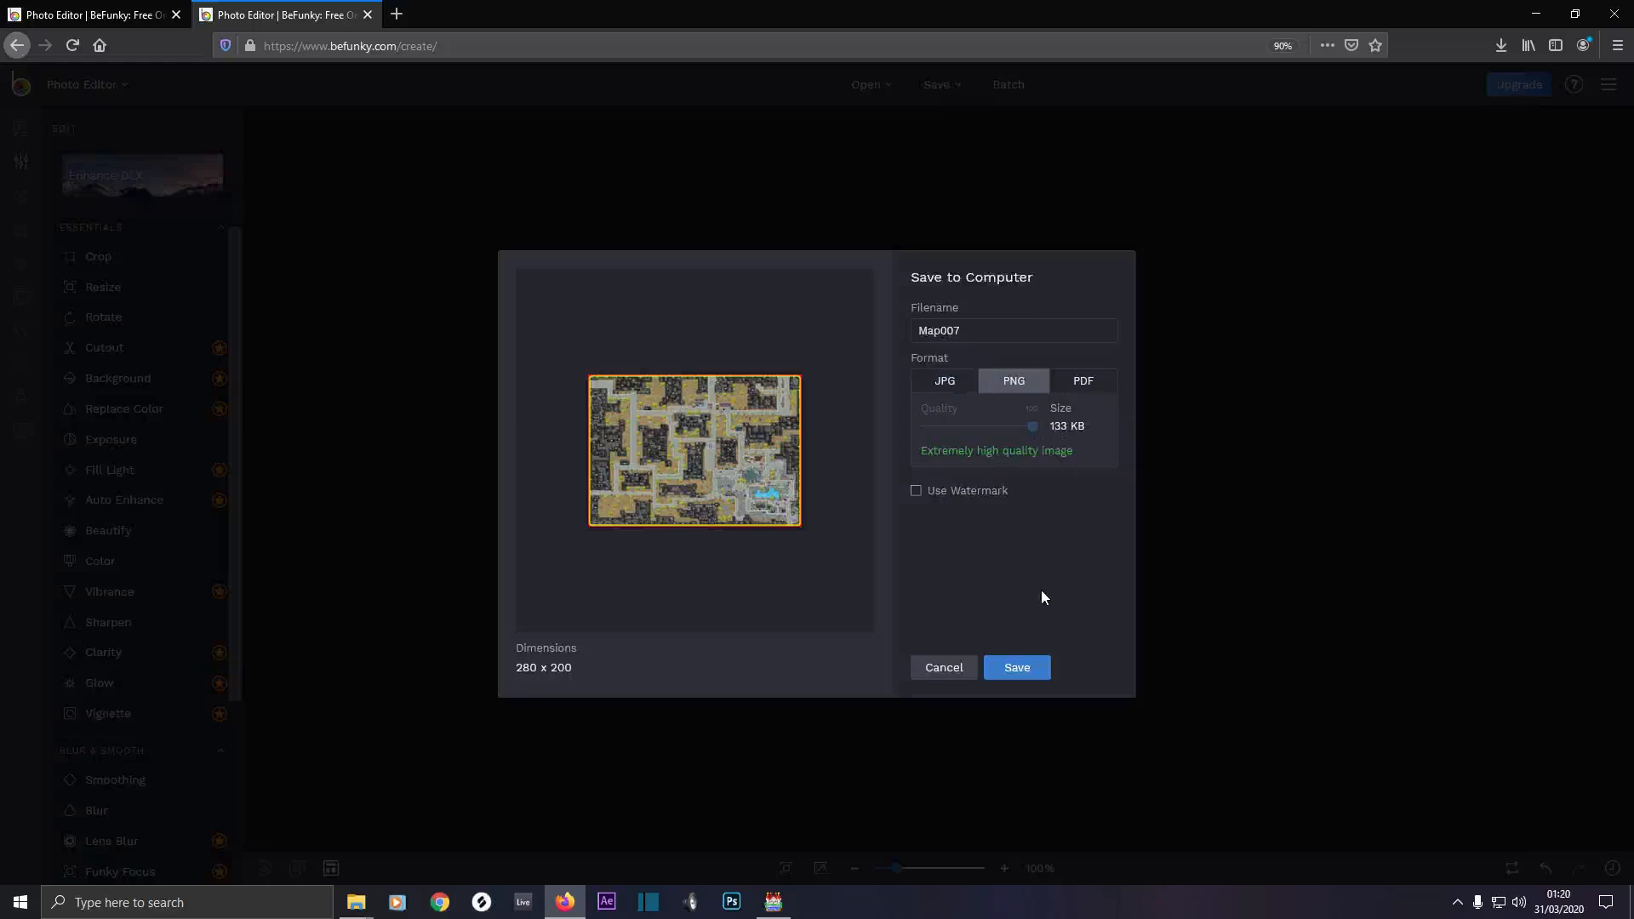
left_click(1020, 666)
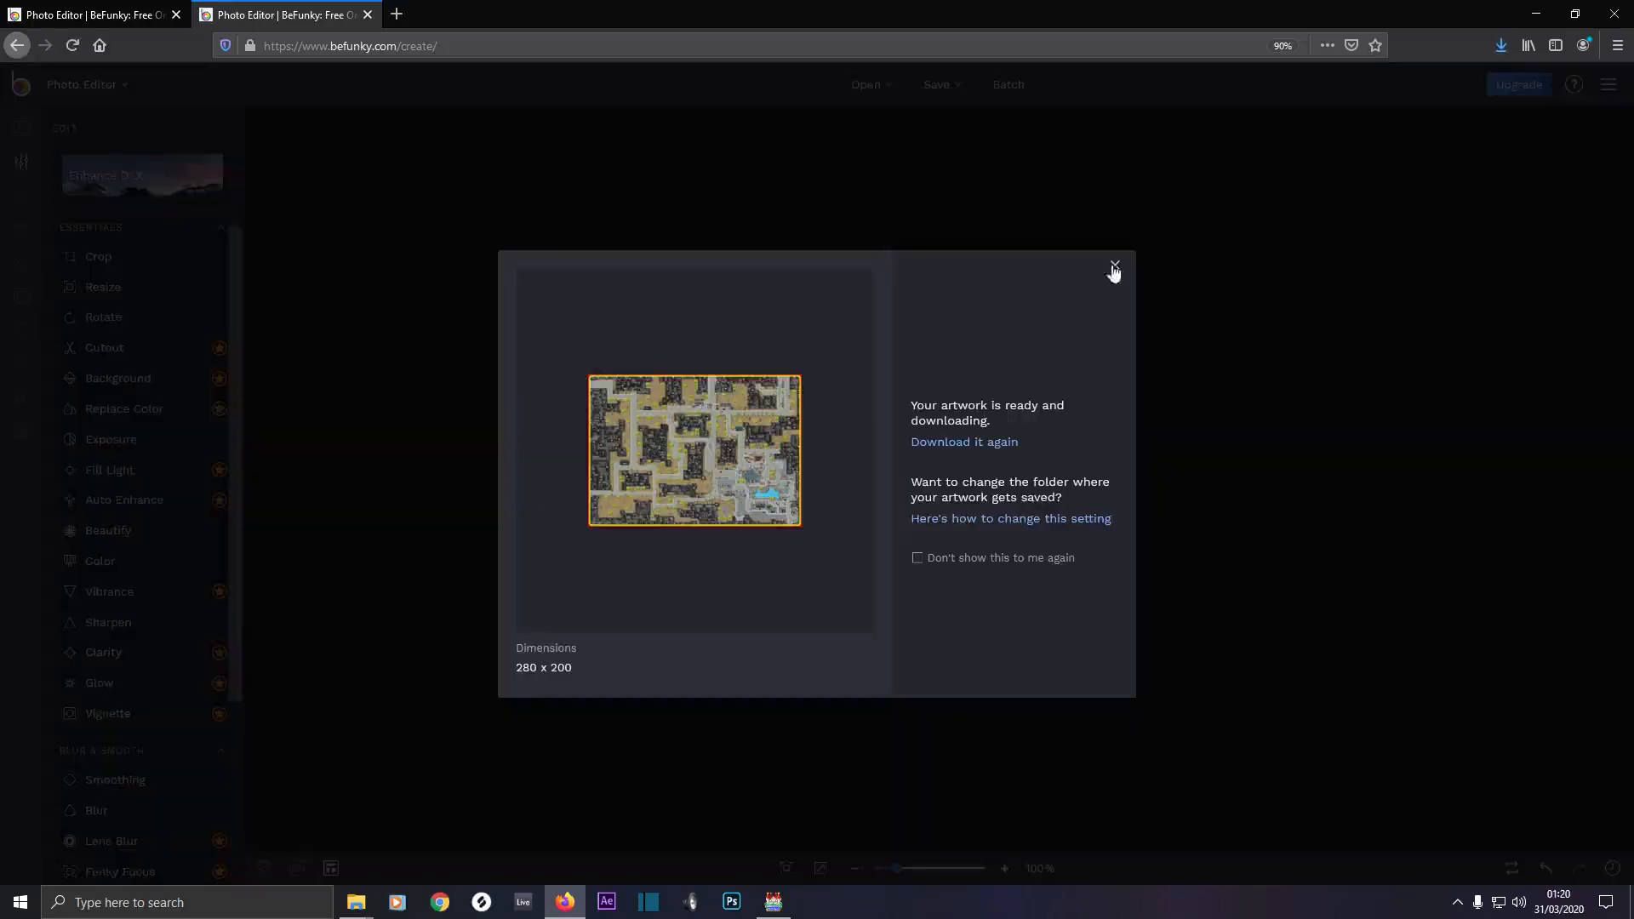
left_click(1115, 264)
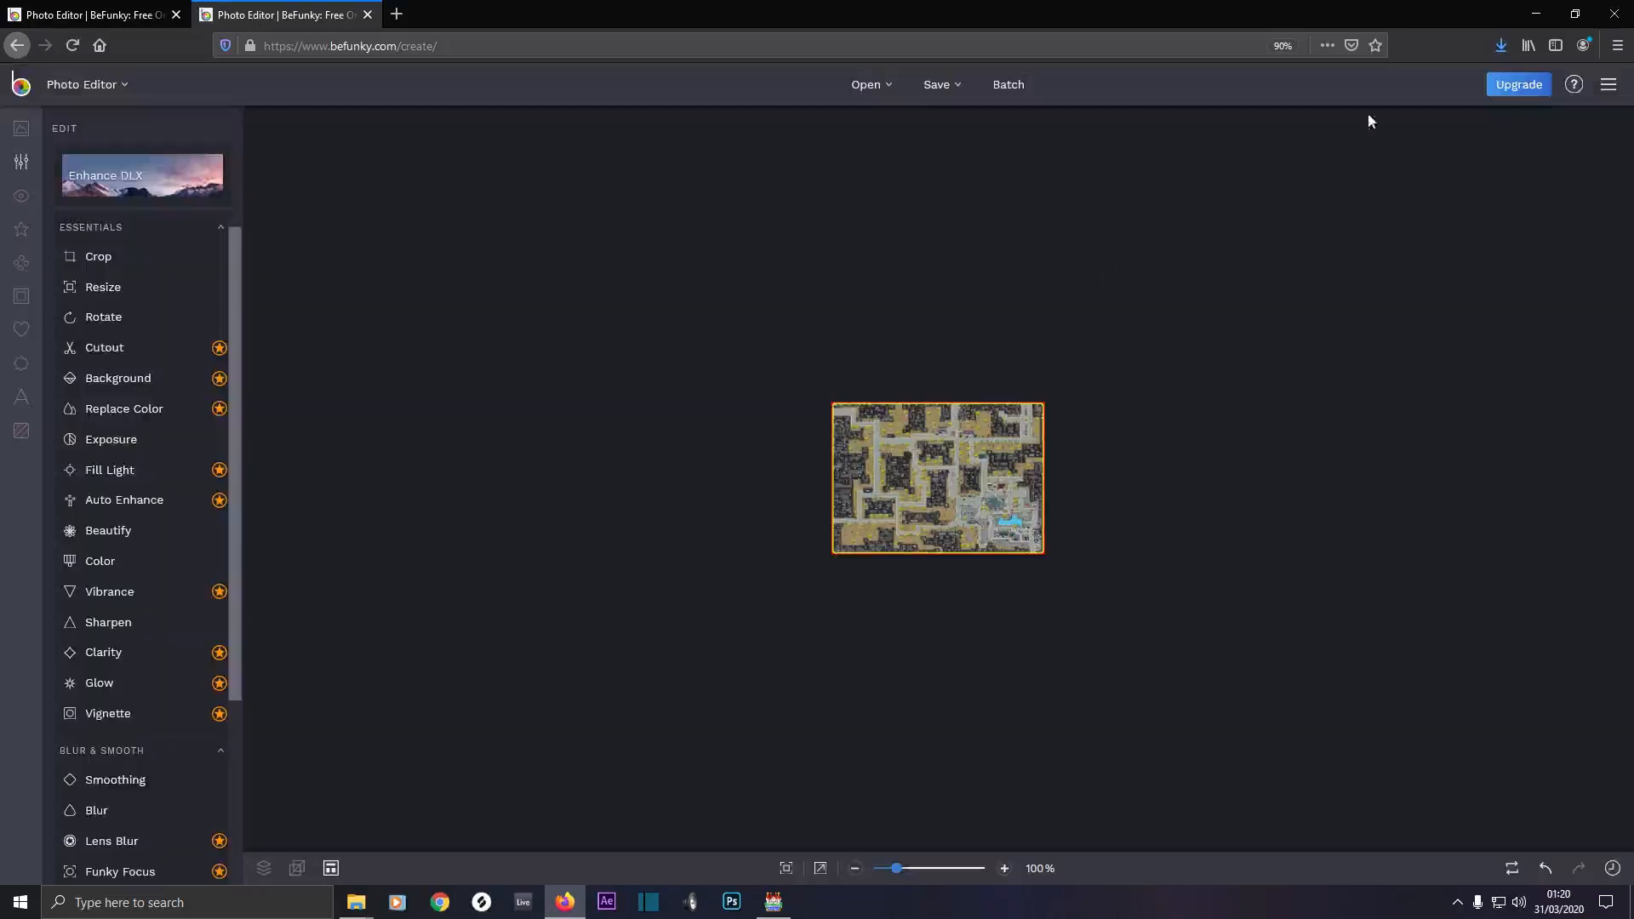
Show the downloaded Map007.png in its folder and put the file on the clipboard
left_click(1501, 47)
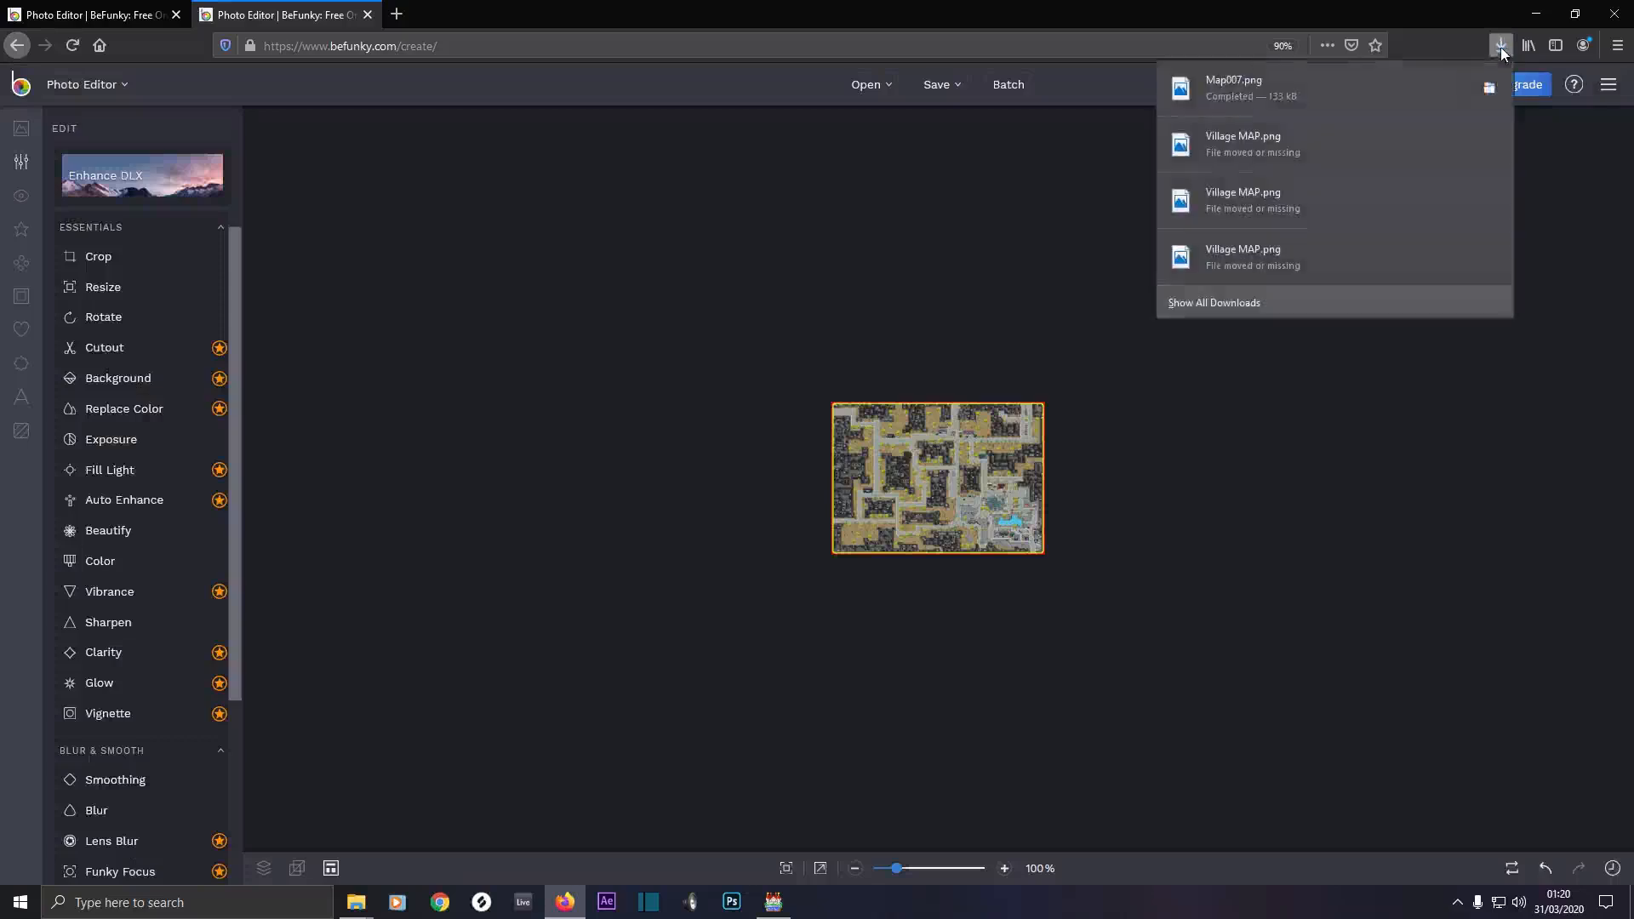
left_click(1486, 88)
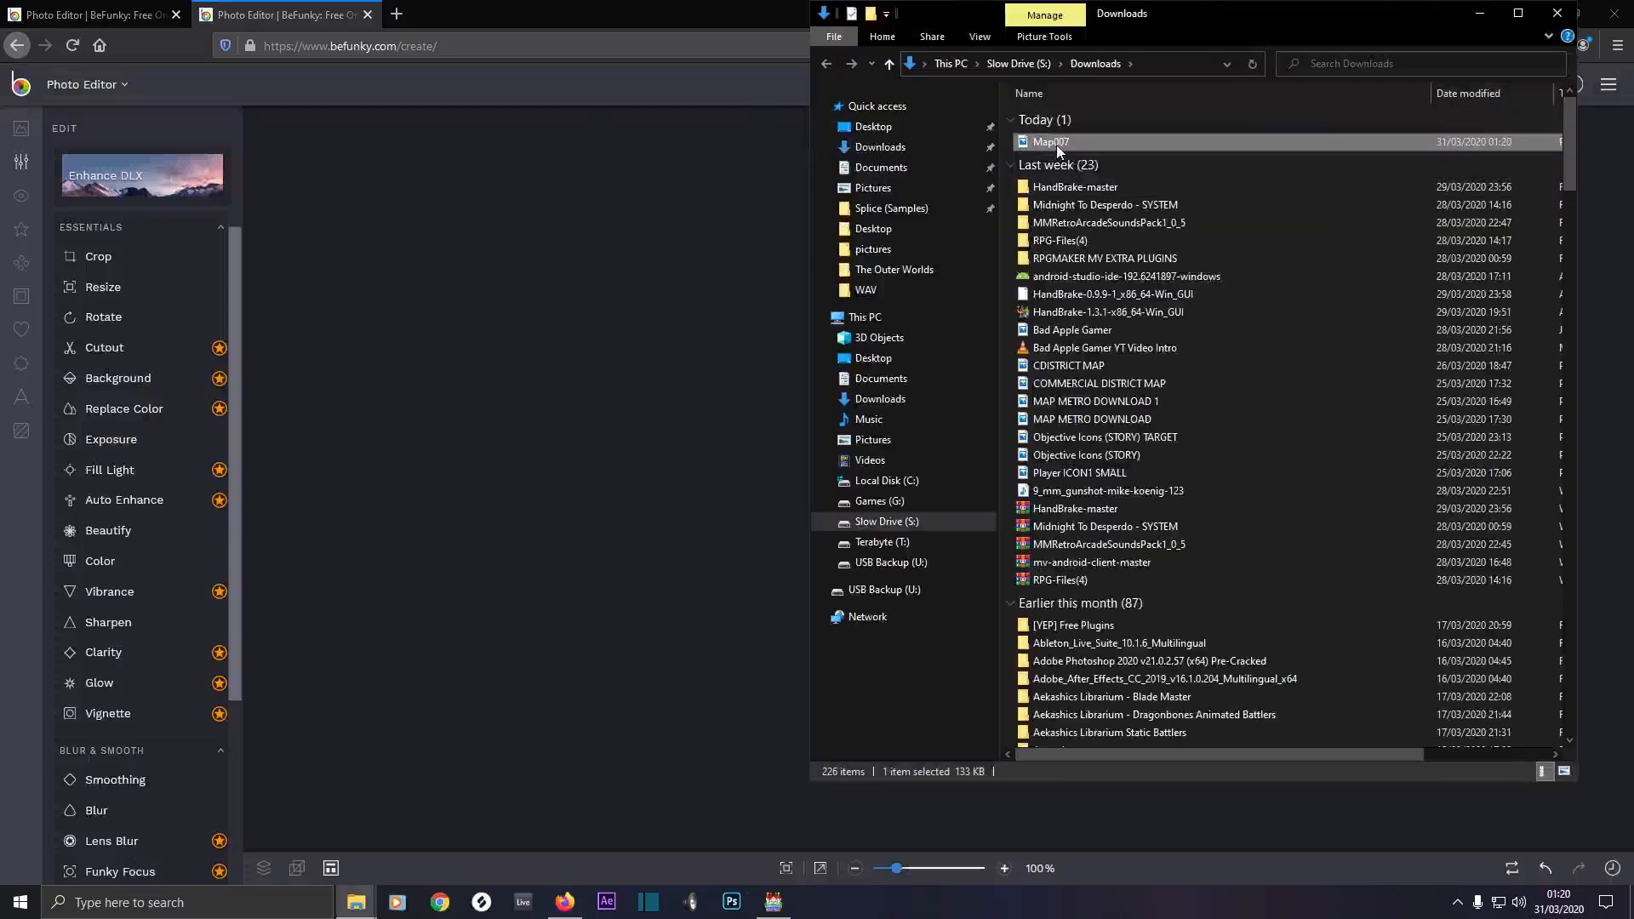
right_click(1057, 145)
left_click(1094, 556)
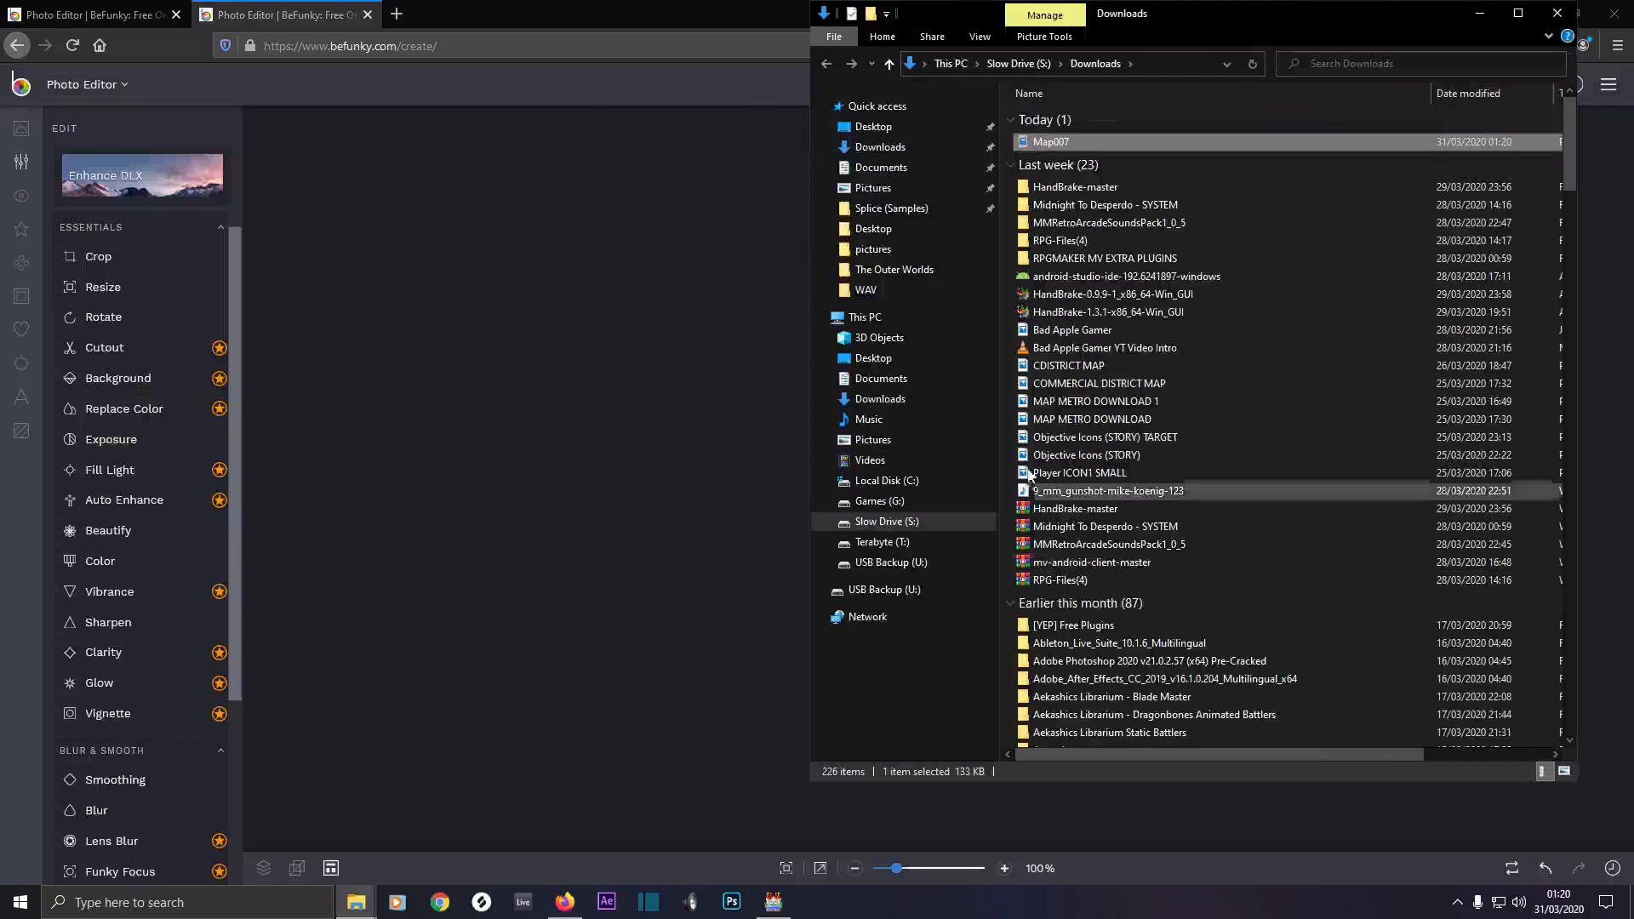
Browse to the pictures folder inside the img folder of the RPG MAKER TUTORIALS project
left_click(876, 255)
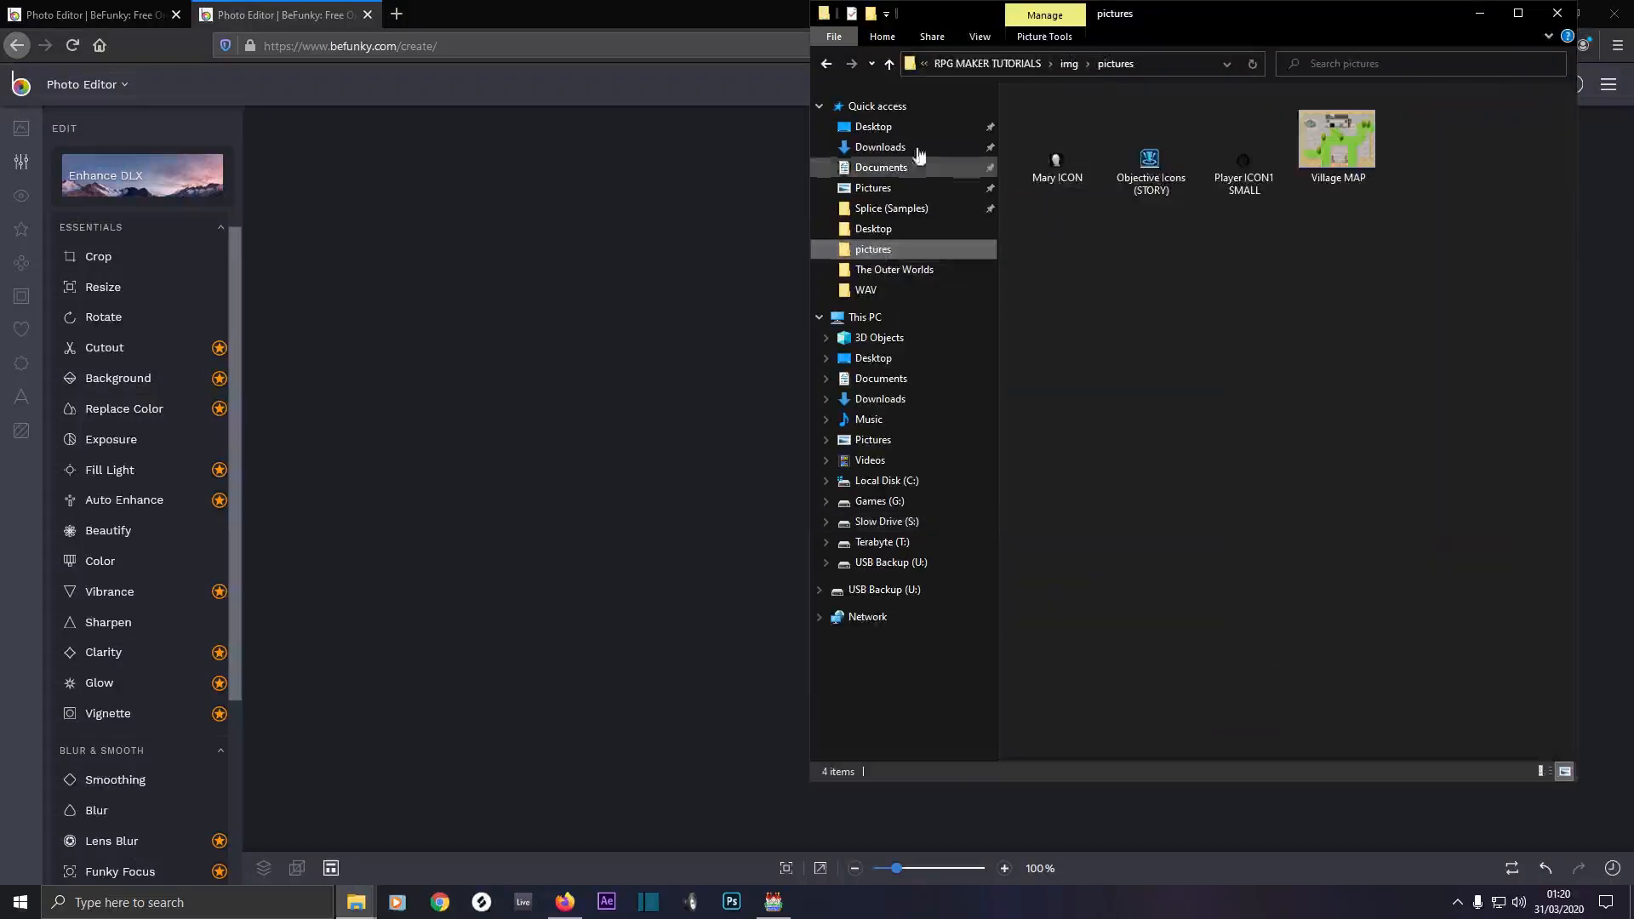
left_click(888, 65)
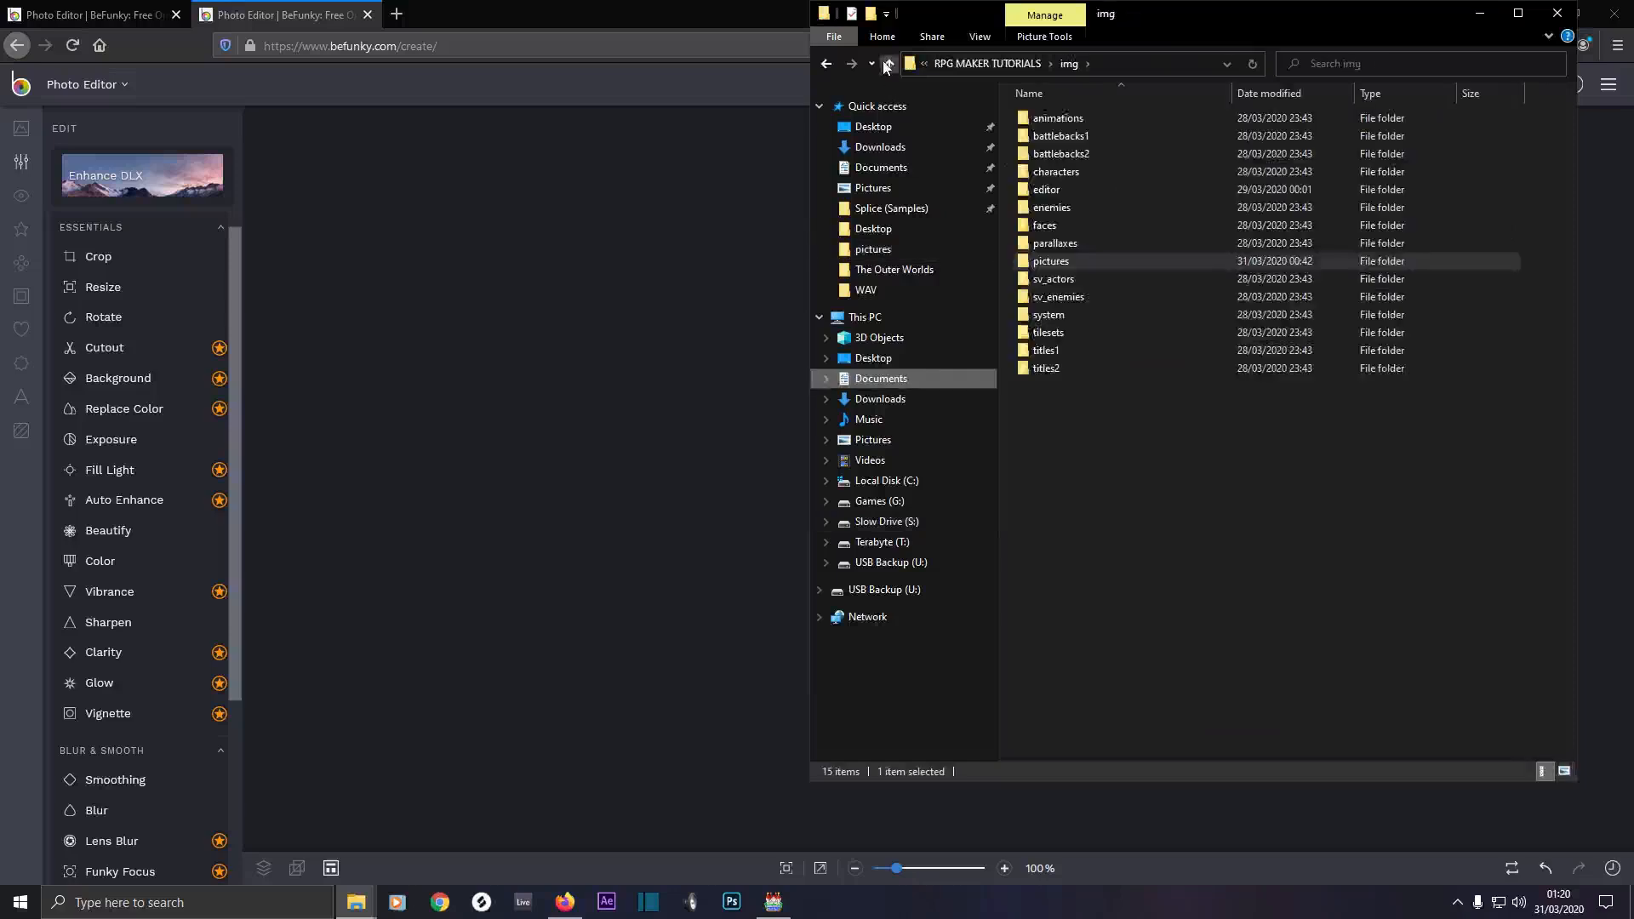
left_click(888, 64)
left_click(887, 65)
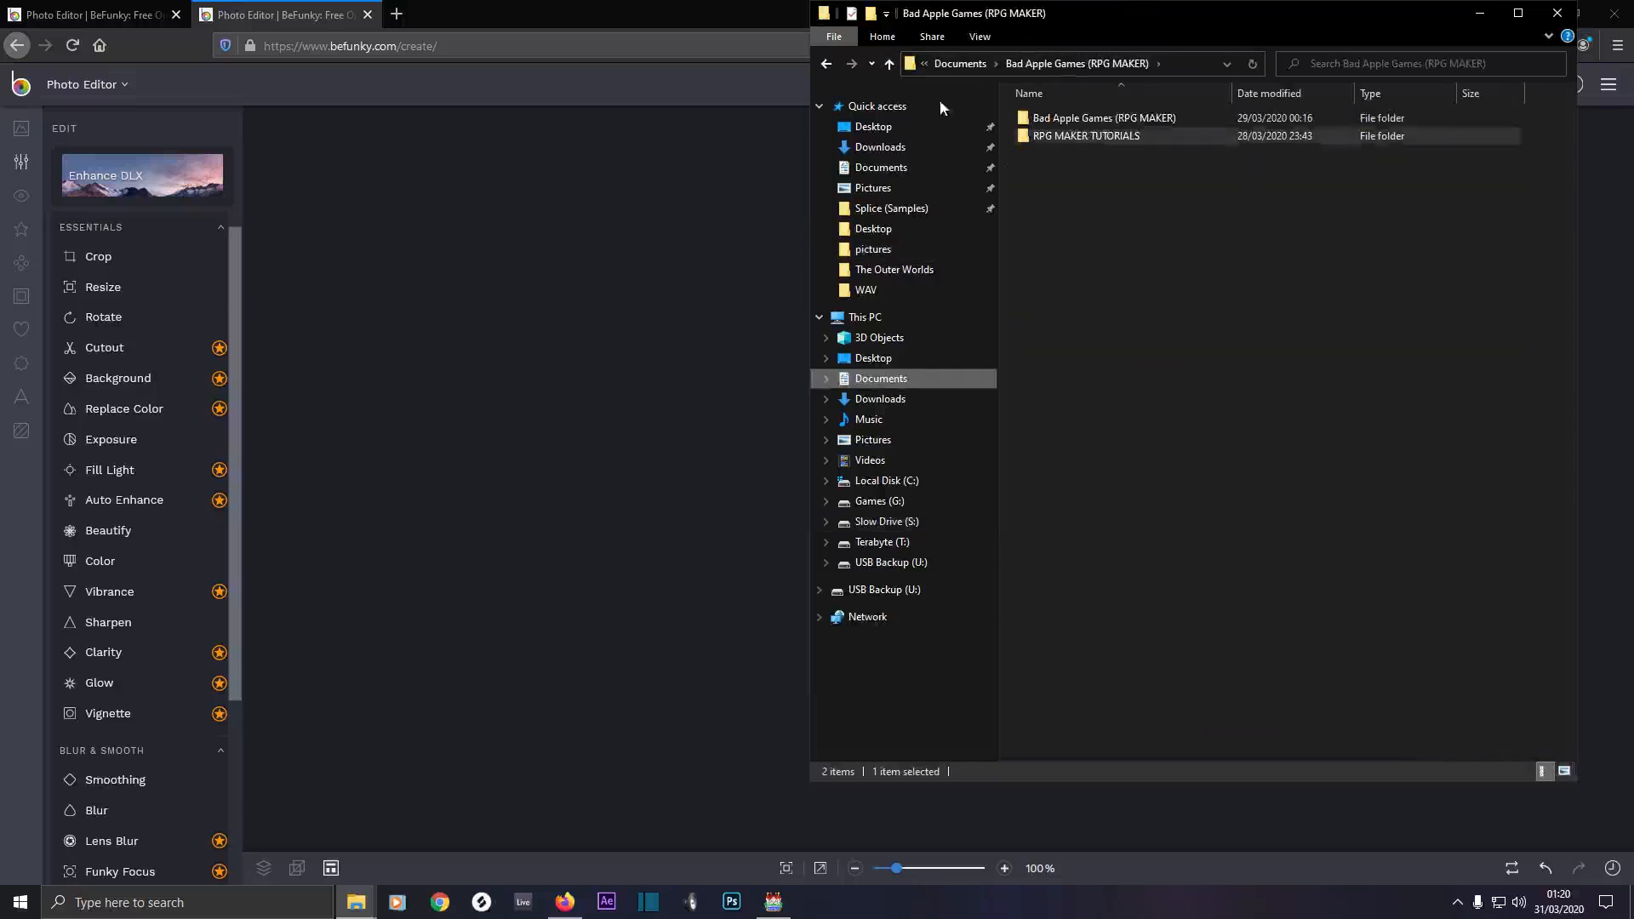
double_click(1063, 140)
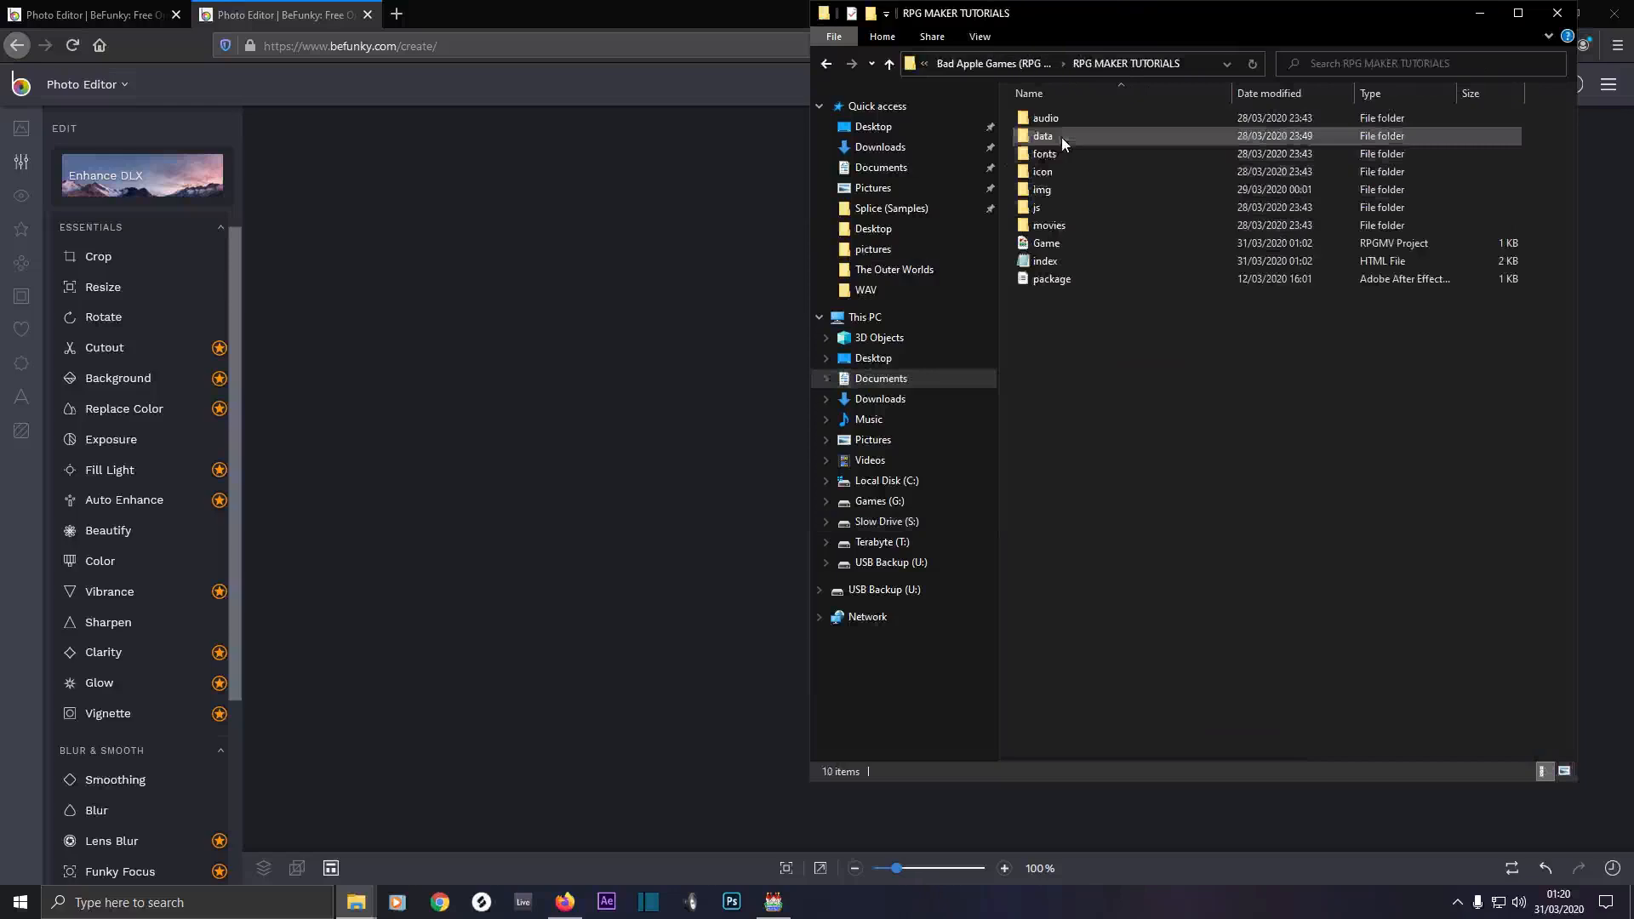
double_click(1049, 191)
left_click(1043, 265)
double_click(1043, 265)
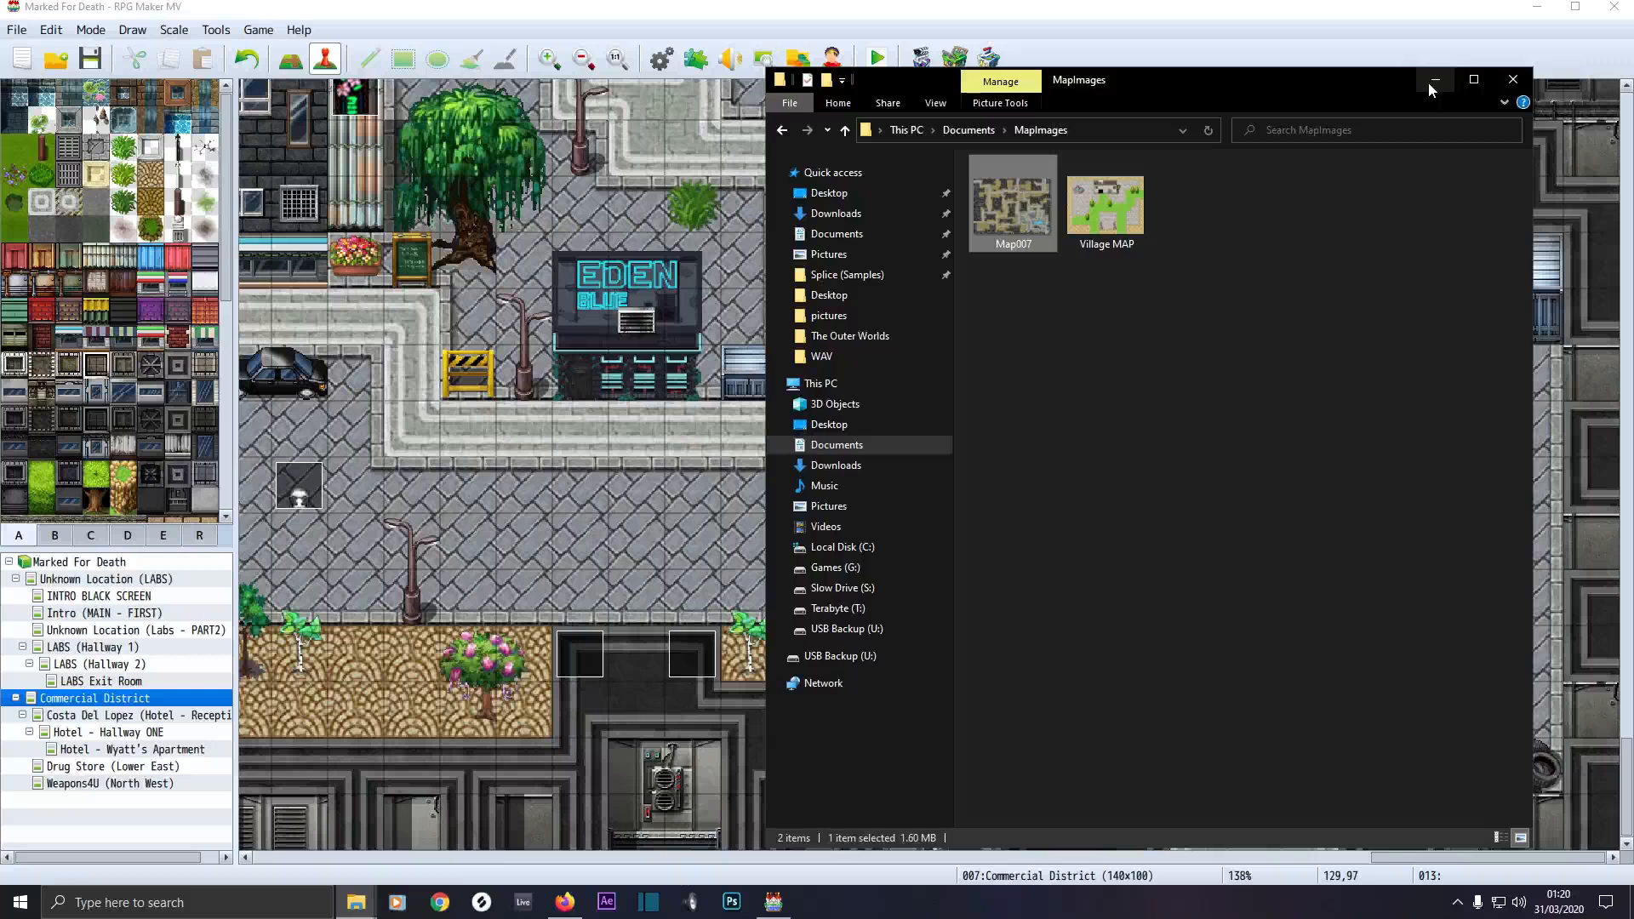
Switch to RPG Maker MV, view the Commercial District map's properties, and close them
left_click(1432, 81)
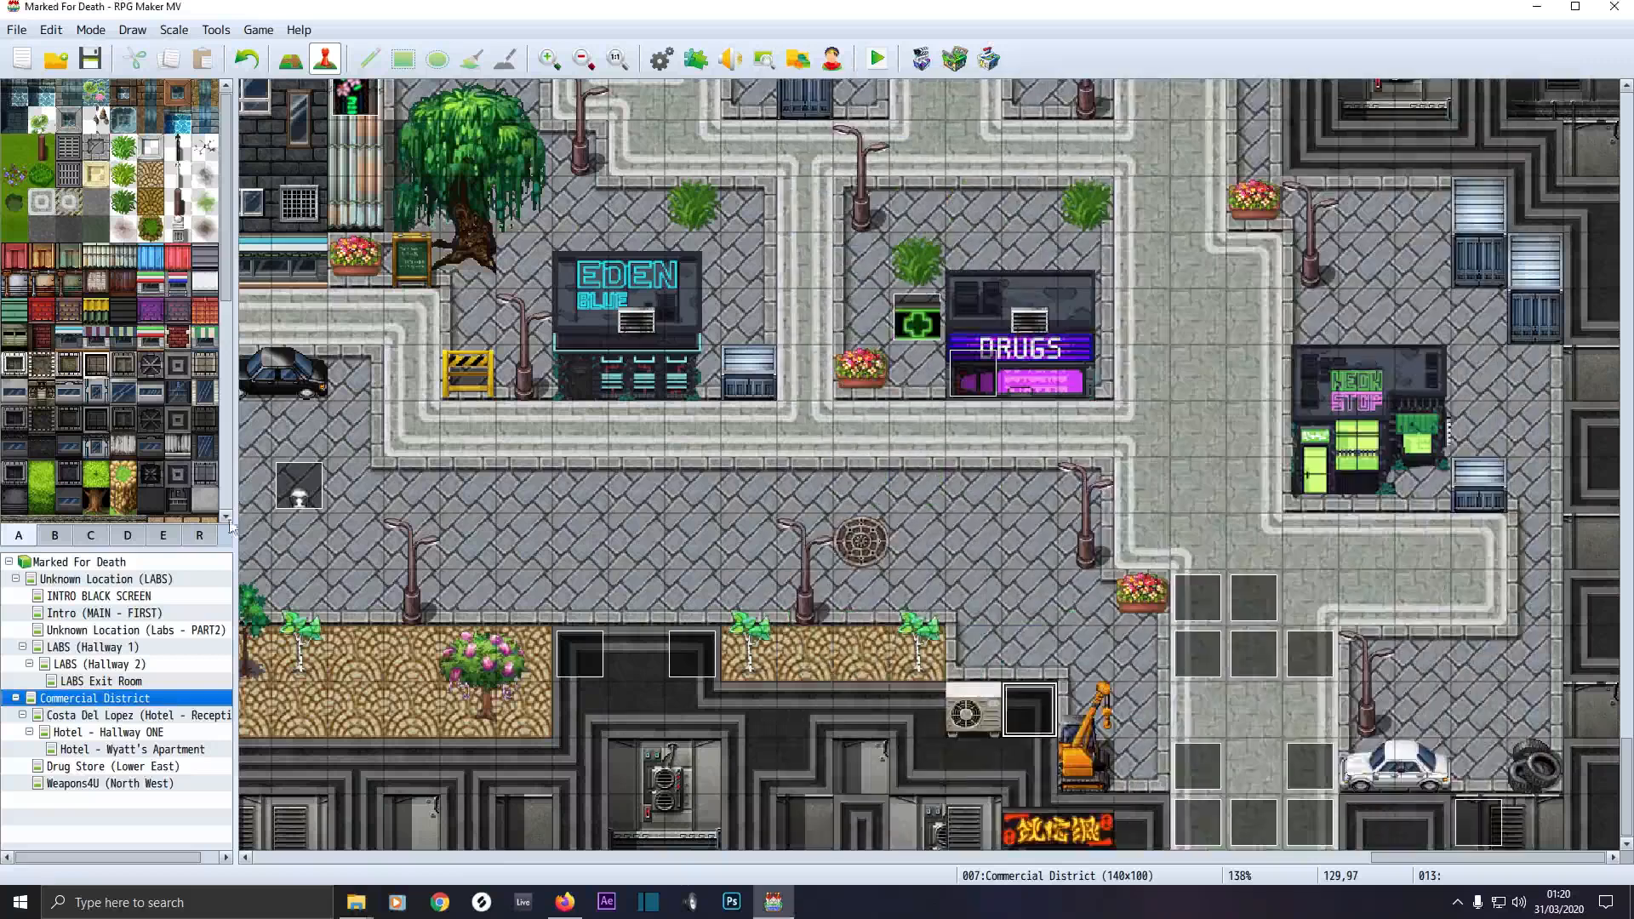
double_click(88, 703)
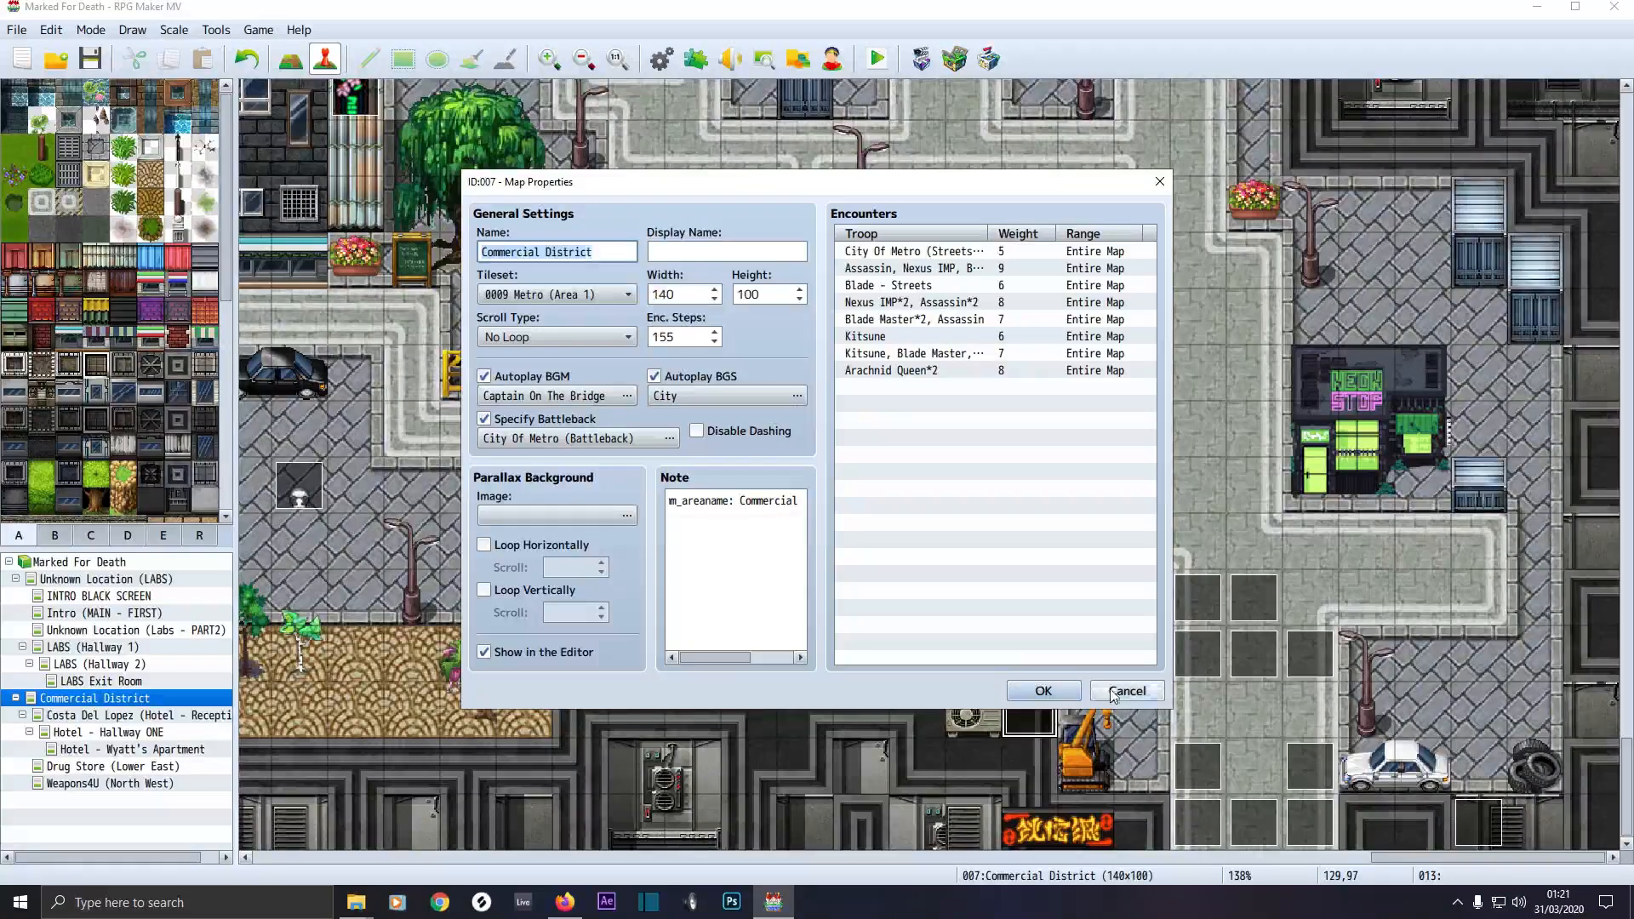
left_click(1070, 691)
Open the city map's parallel event beside the air-conditioning unit and confirm MAP METRO DOWNLOAD as its Show Picture image
double_click(1030, 707)
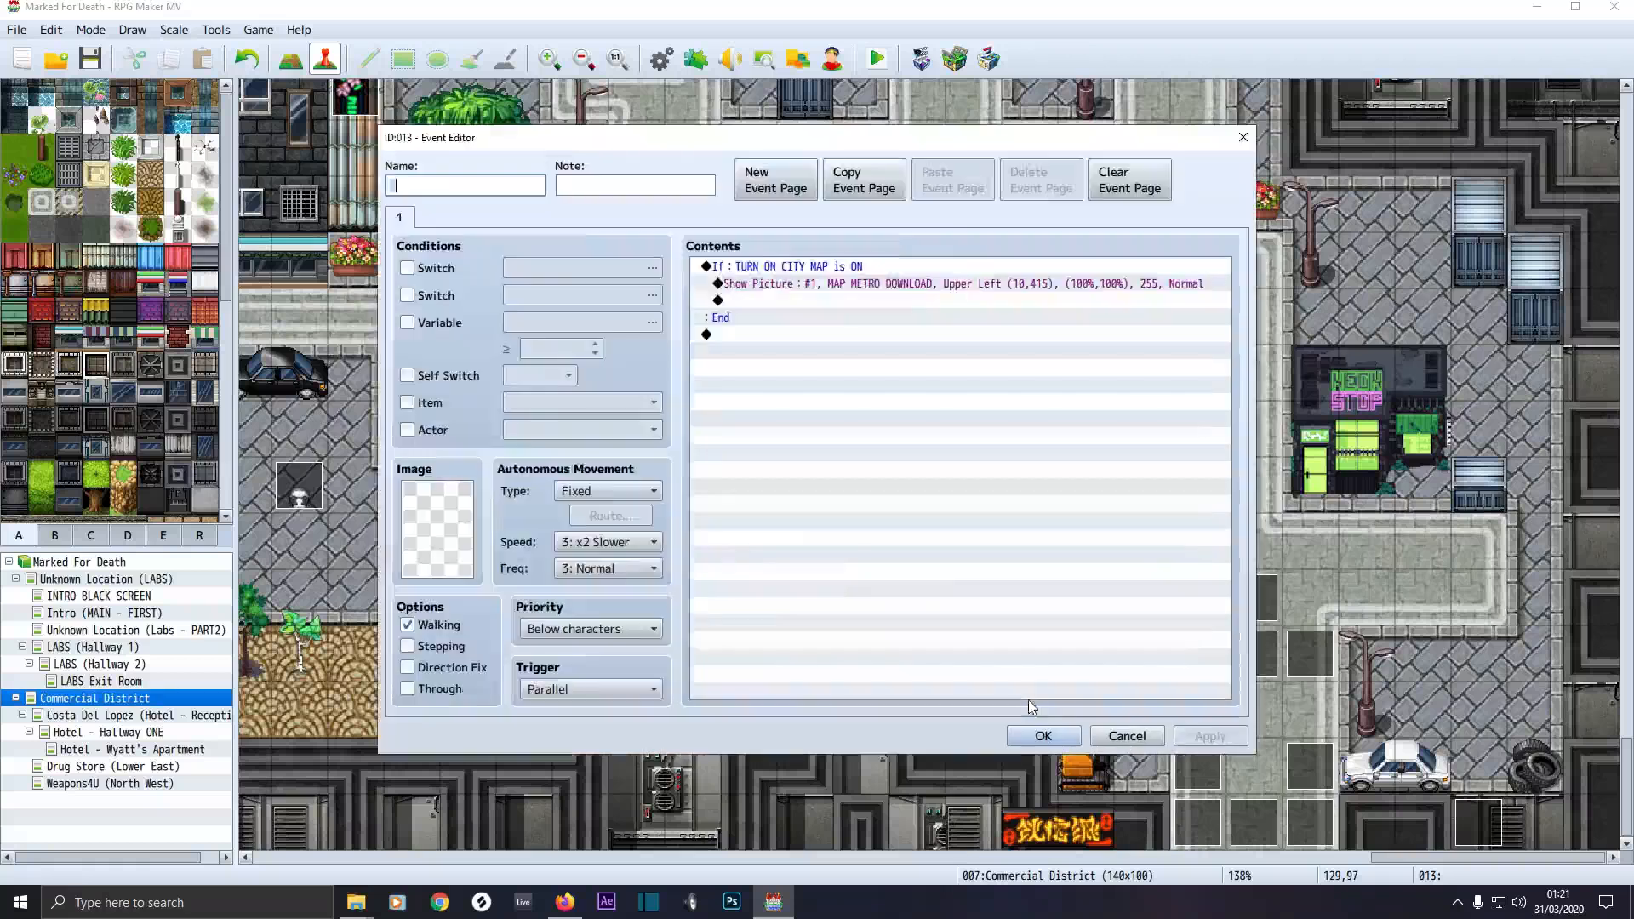
double_click(814, 289)
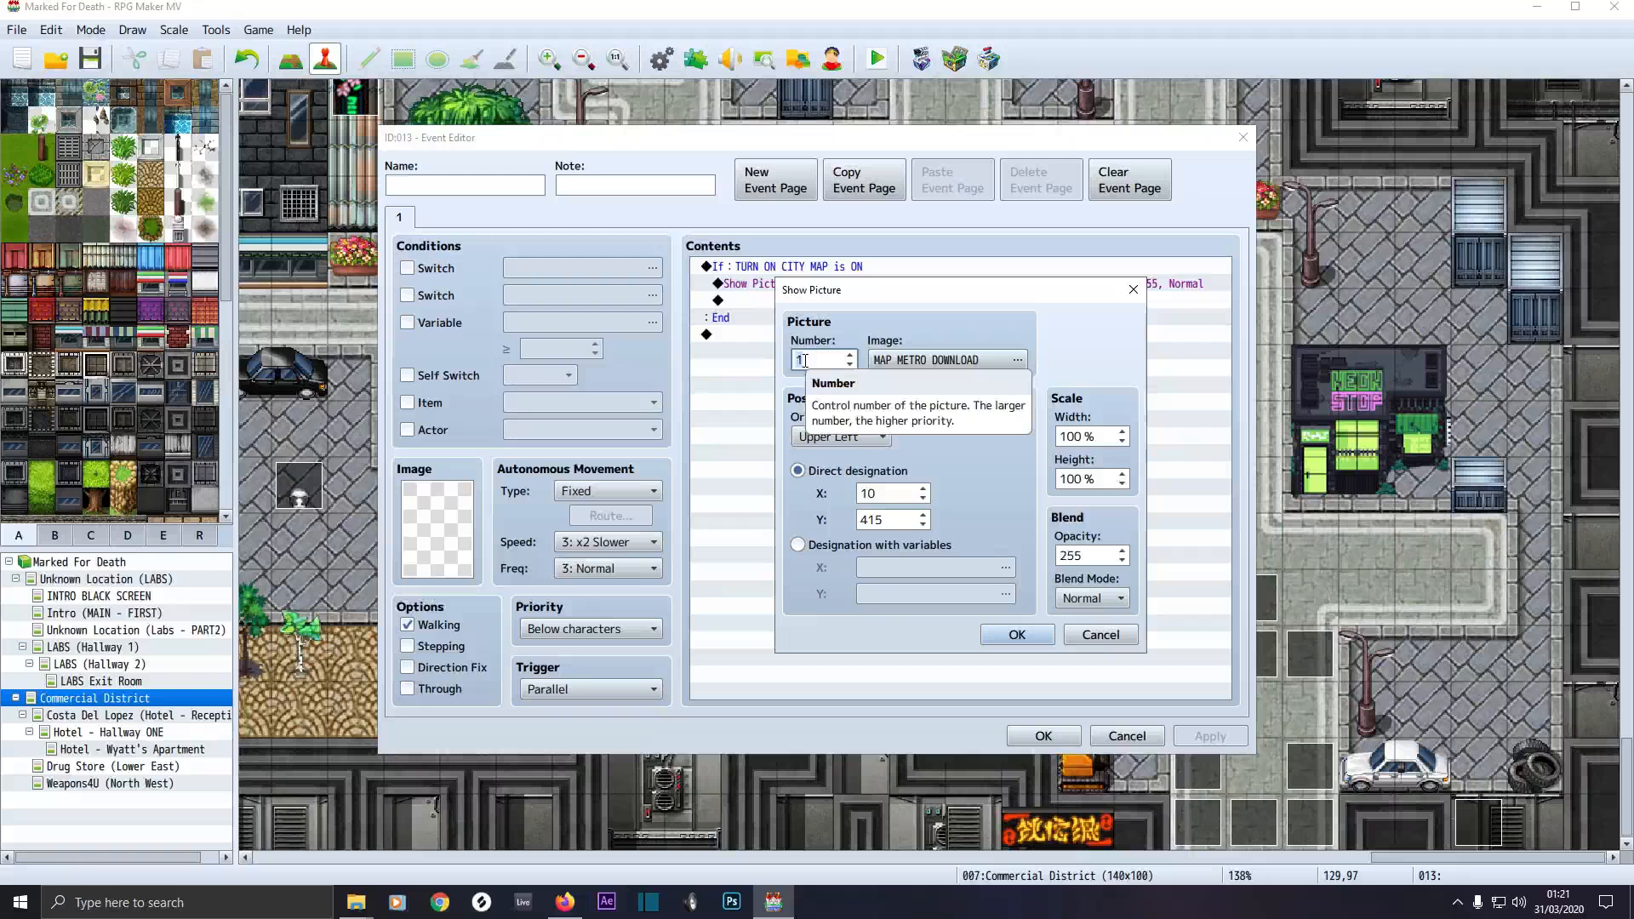
left_click(896, 361)
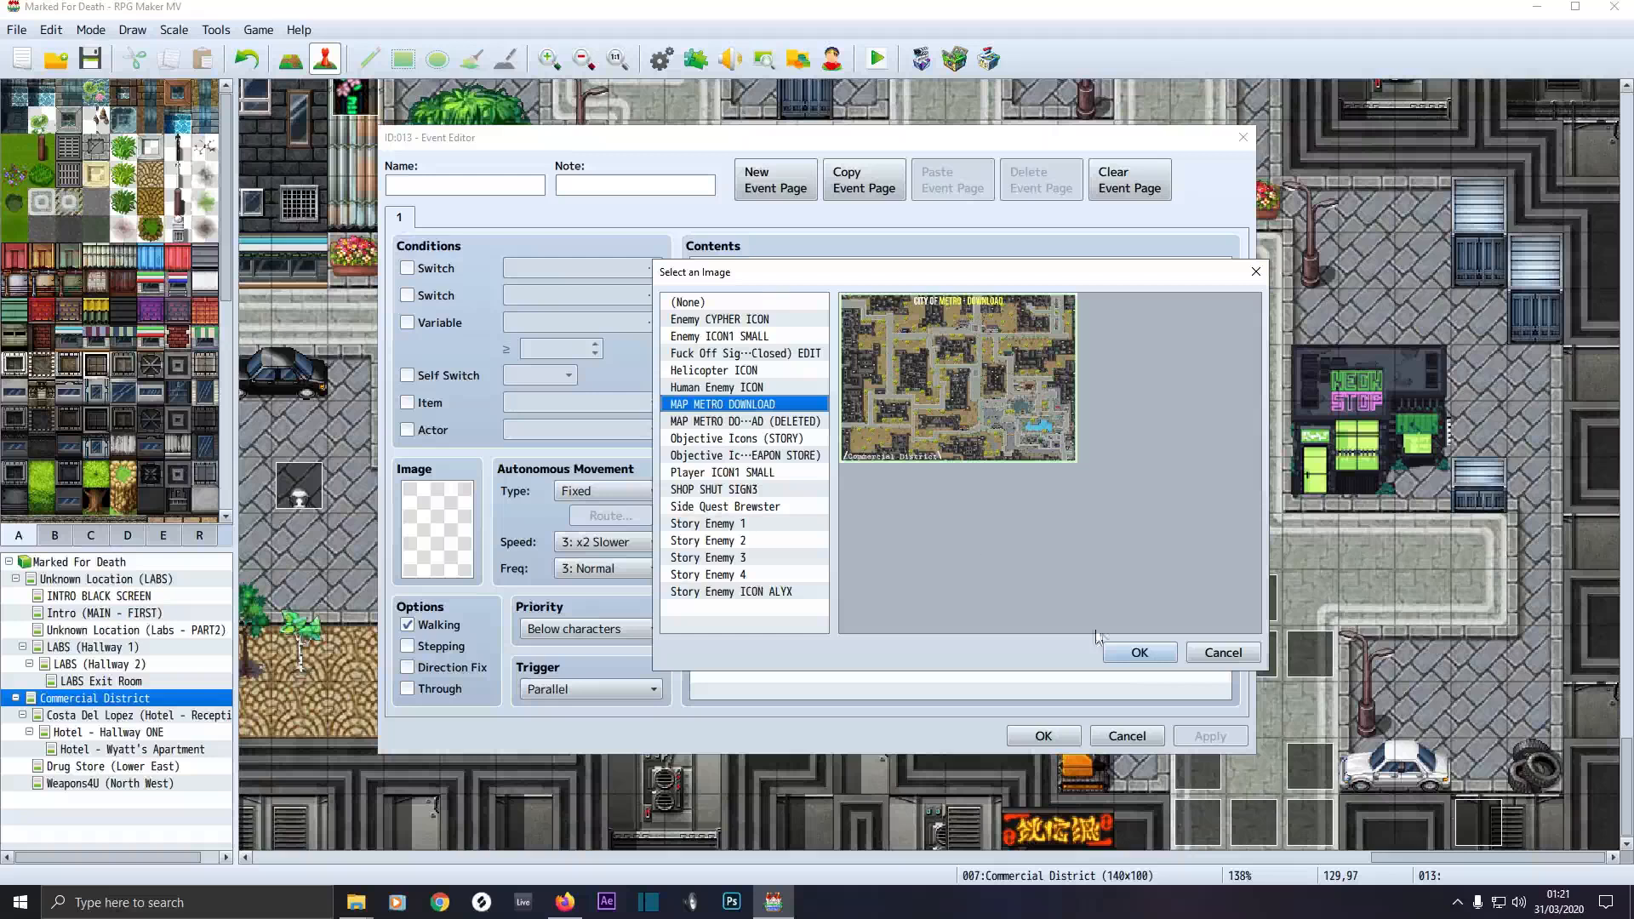
left_click(1123, 650)
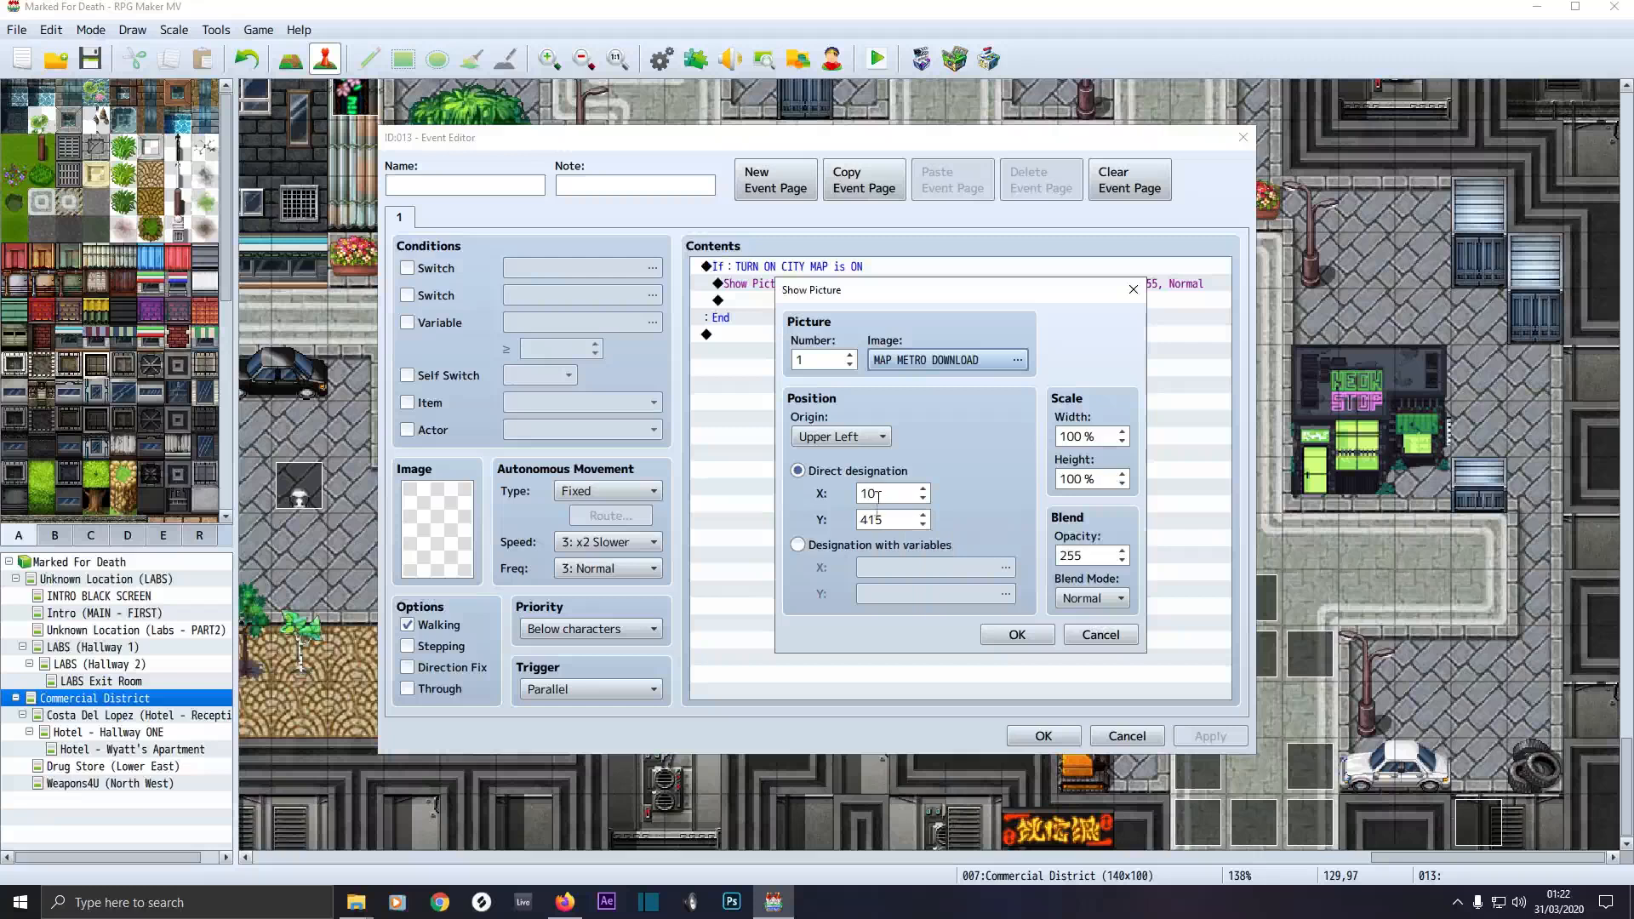
left_click(1025, 634)
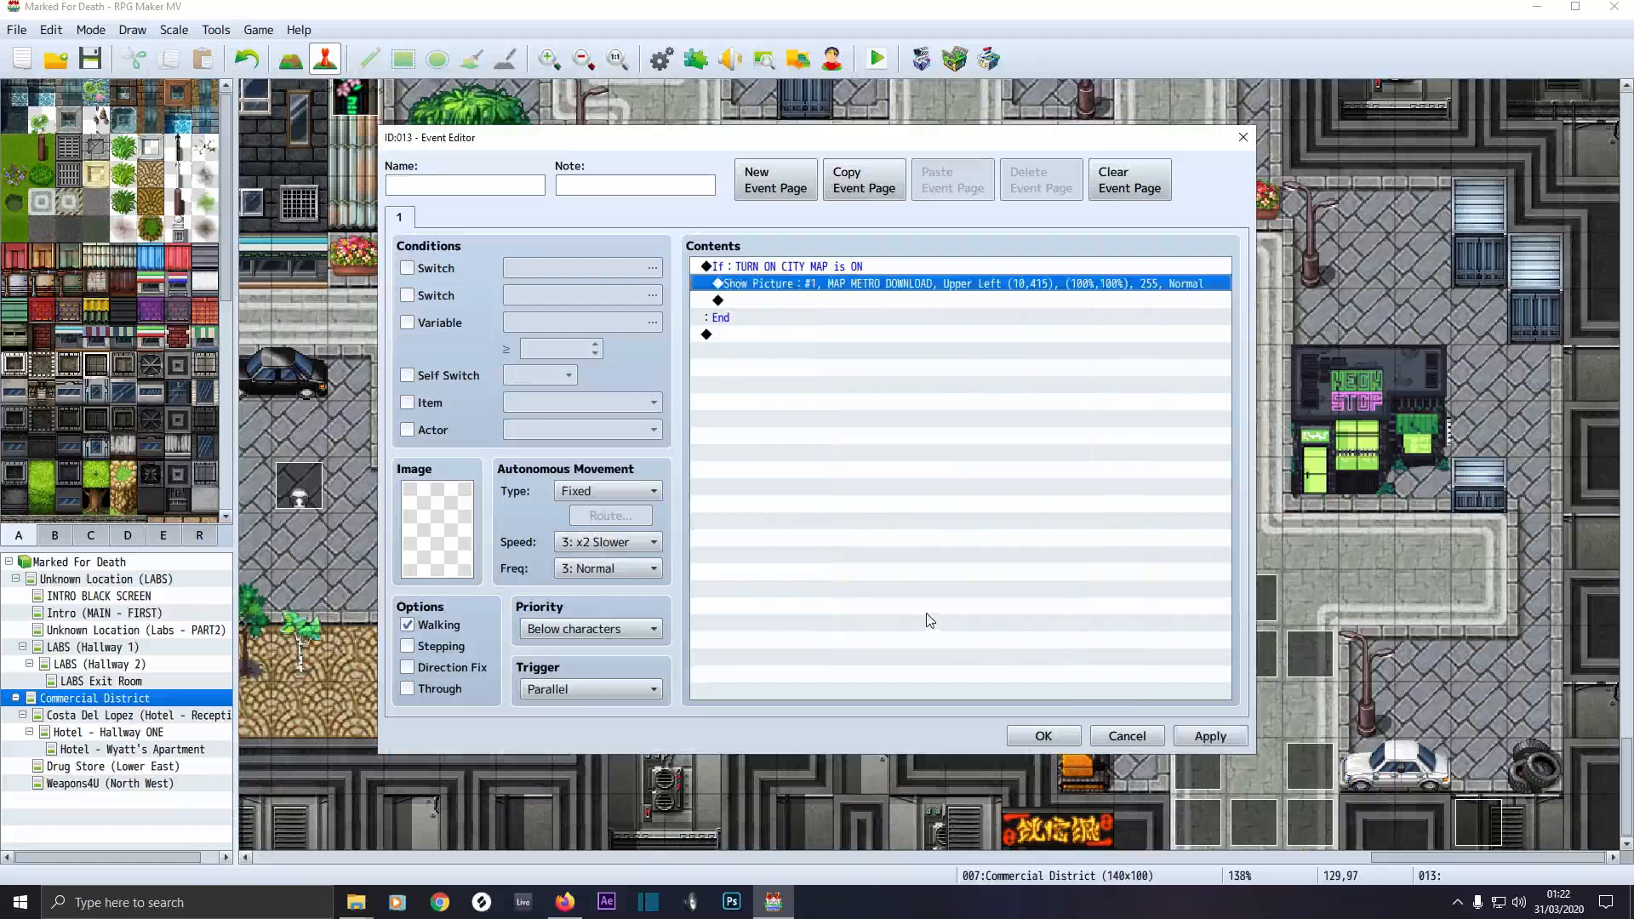
Review the map picture's Show Picture position and scale settings, then apply and close the event
double_click(833, 294)
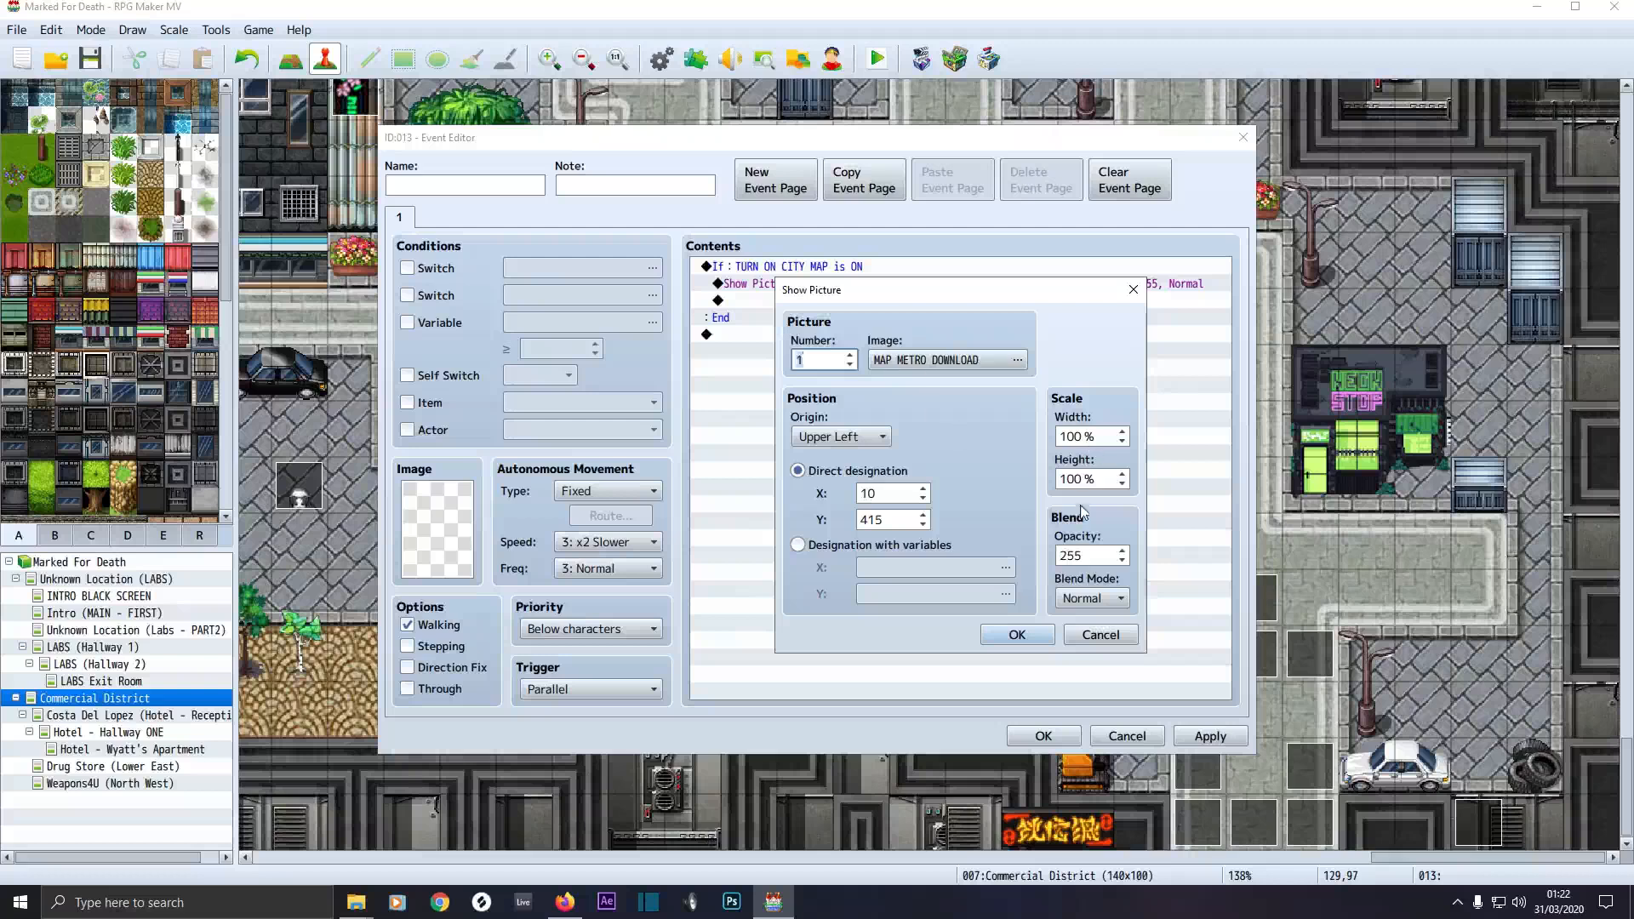
left_click(1016, 636)
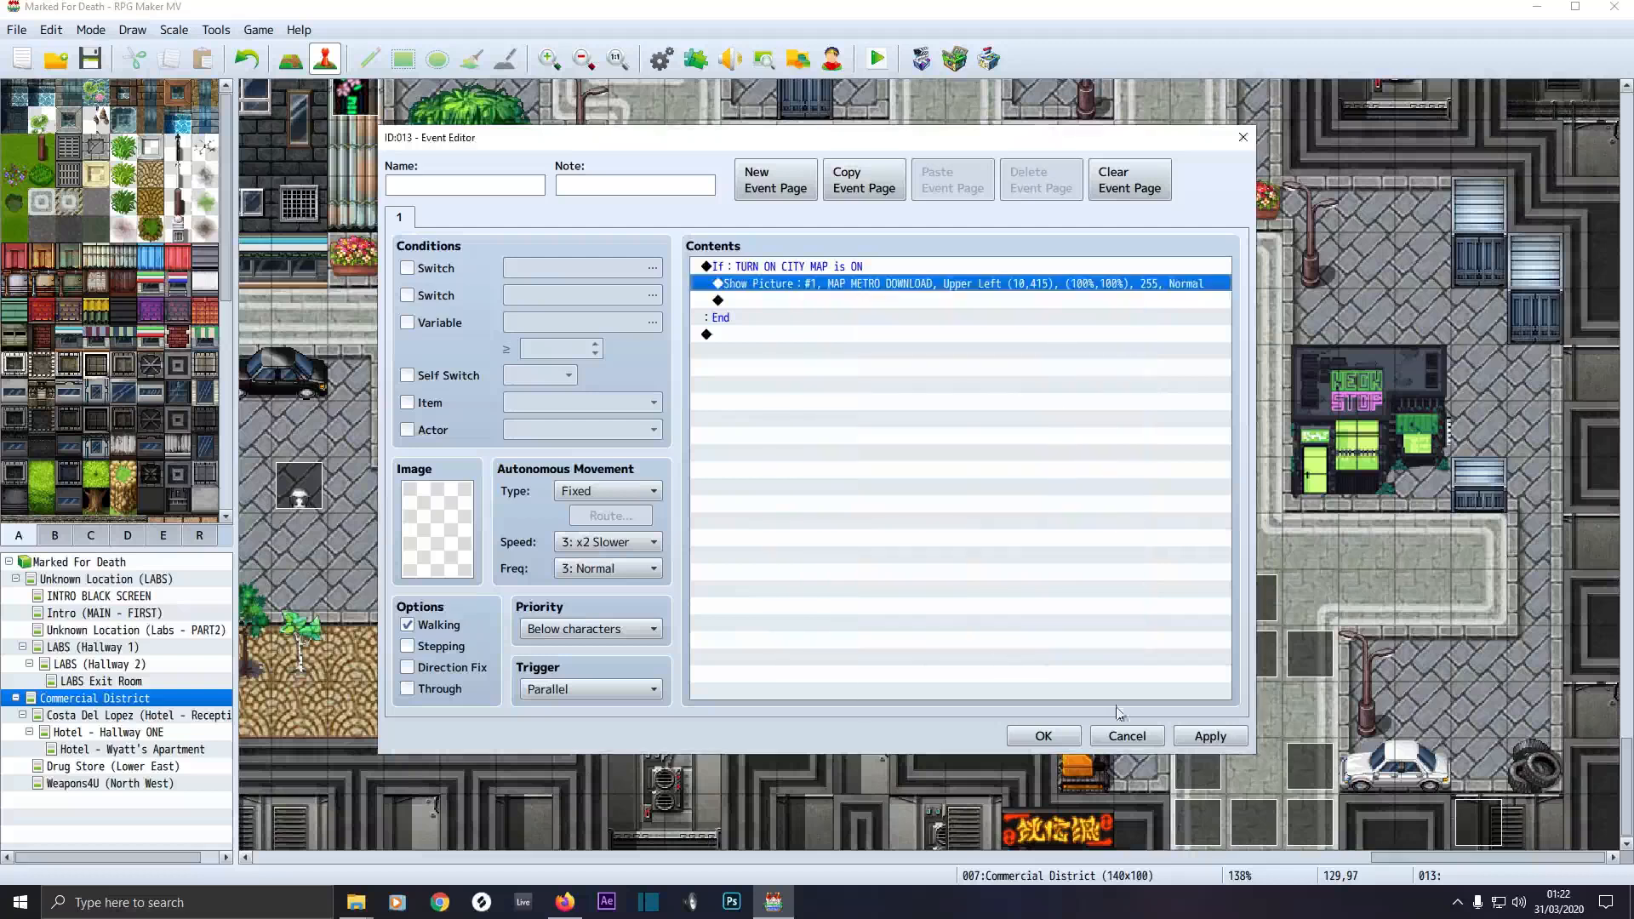
left_click(1210, 735)
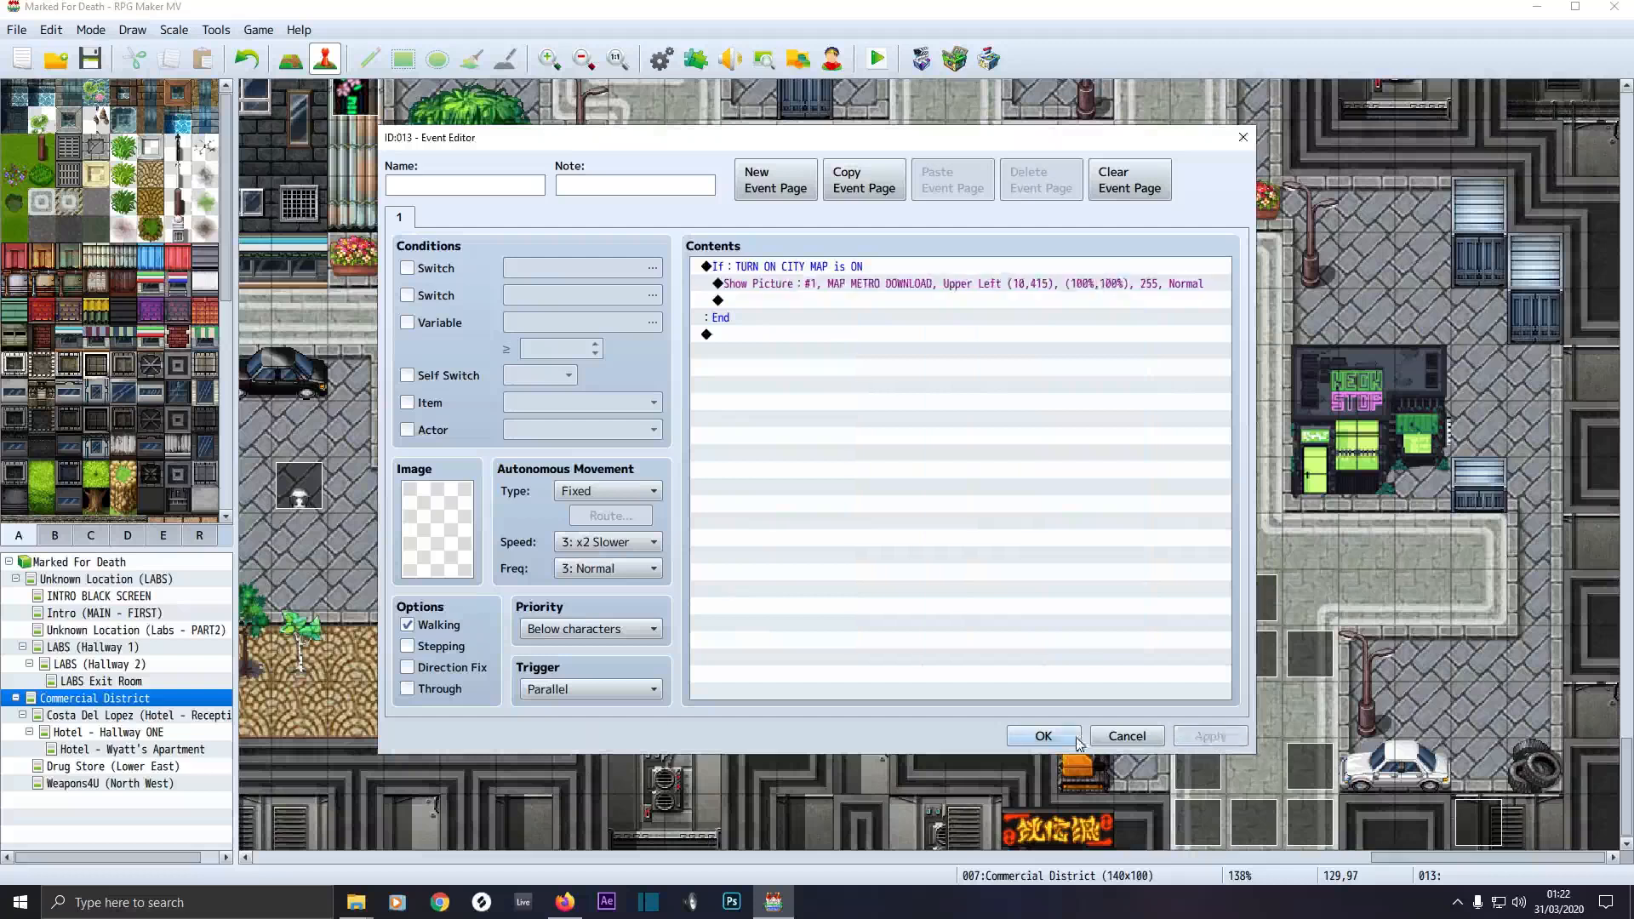
left_click(1043, 736)
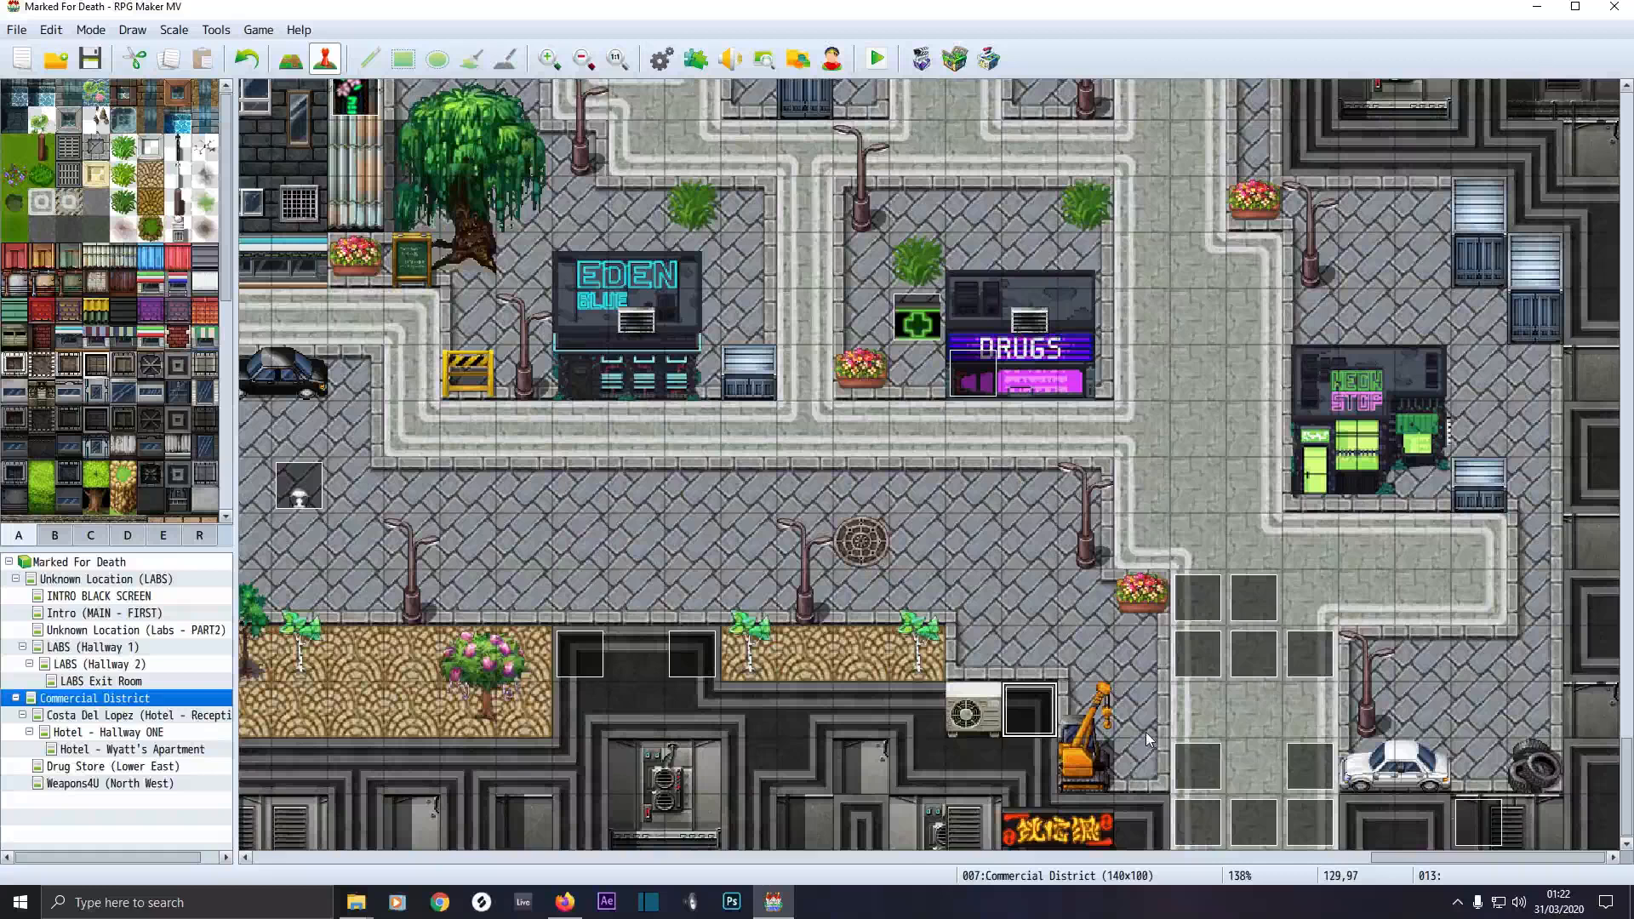
Open event EV010 and examine its Show Picture settings and the second page of event commands without adding anything
double_click(1203, 820)
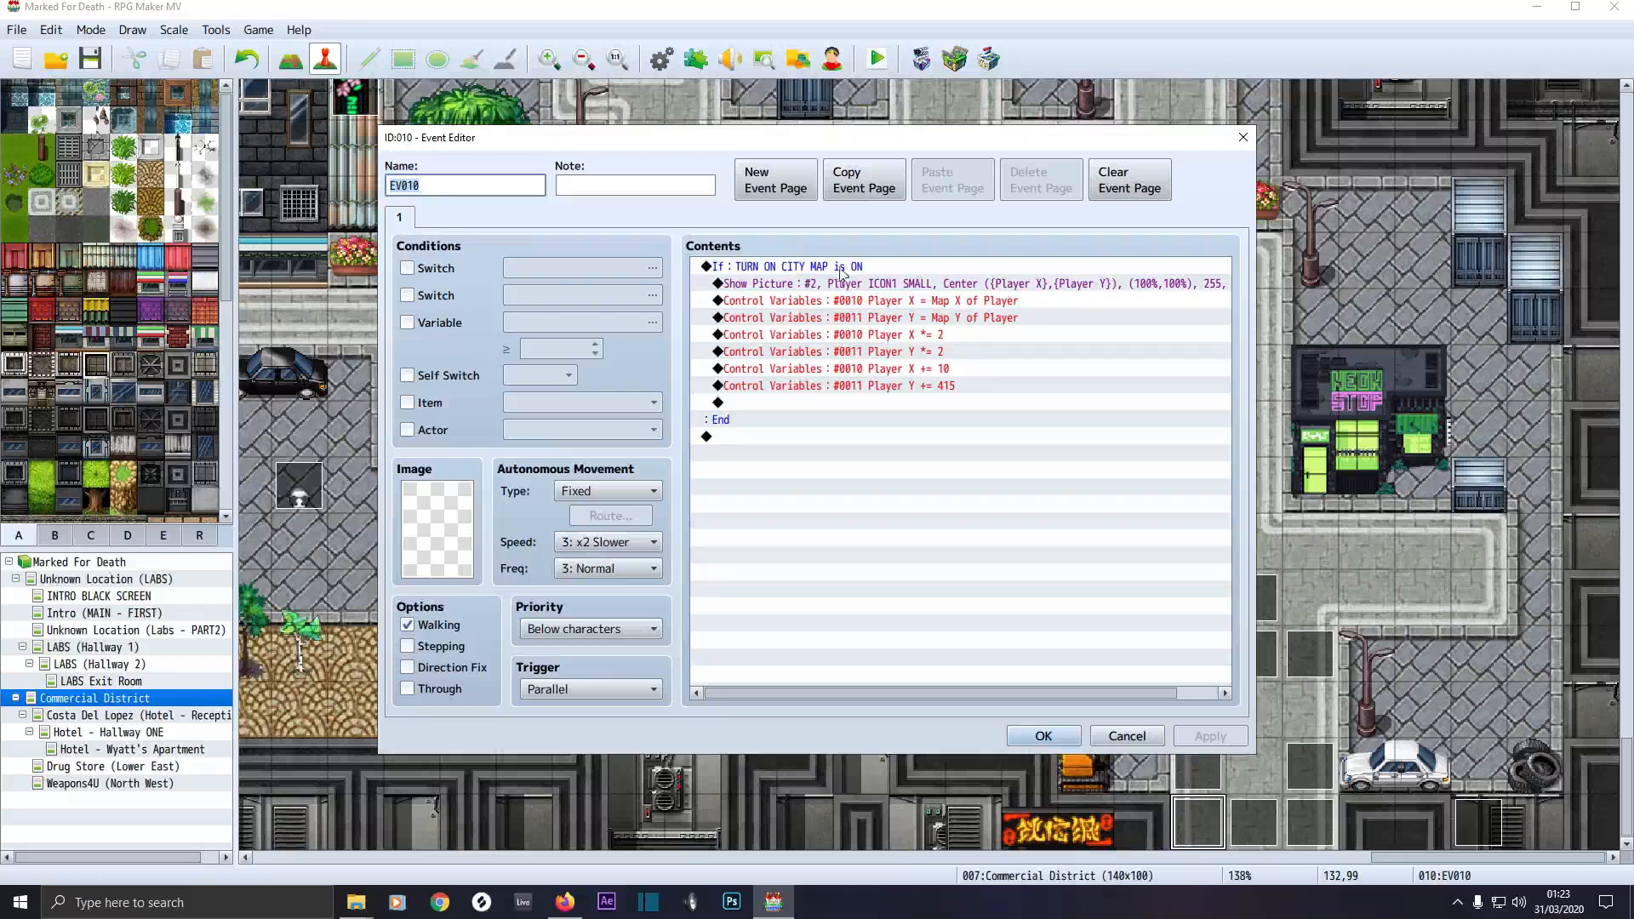
double_click(792, 290)
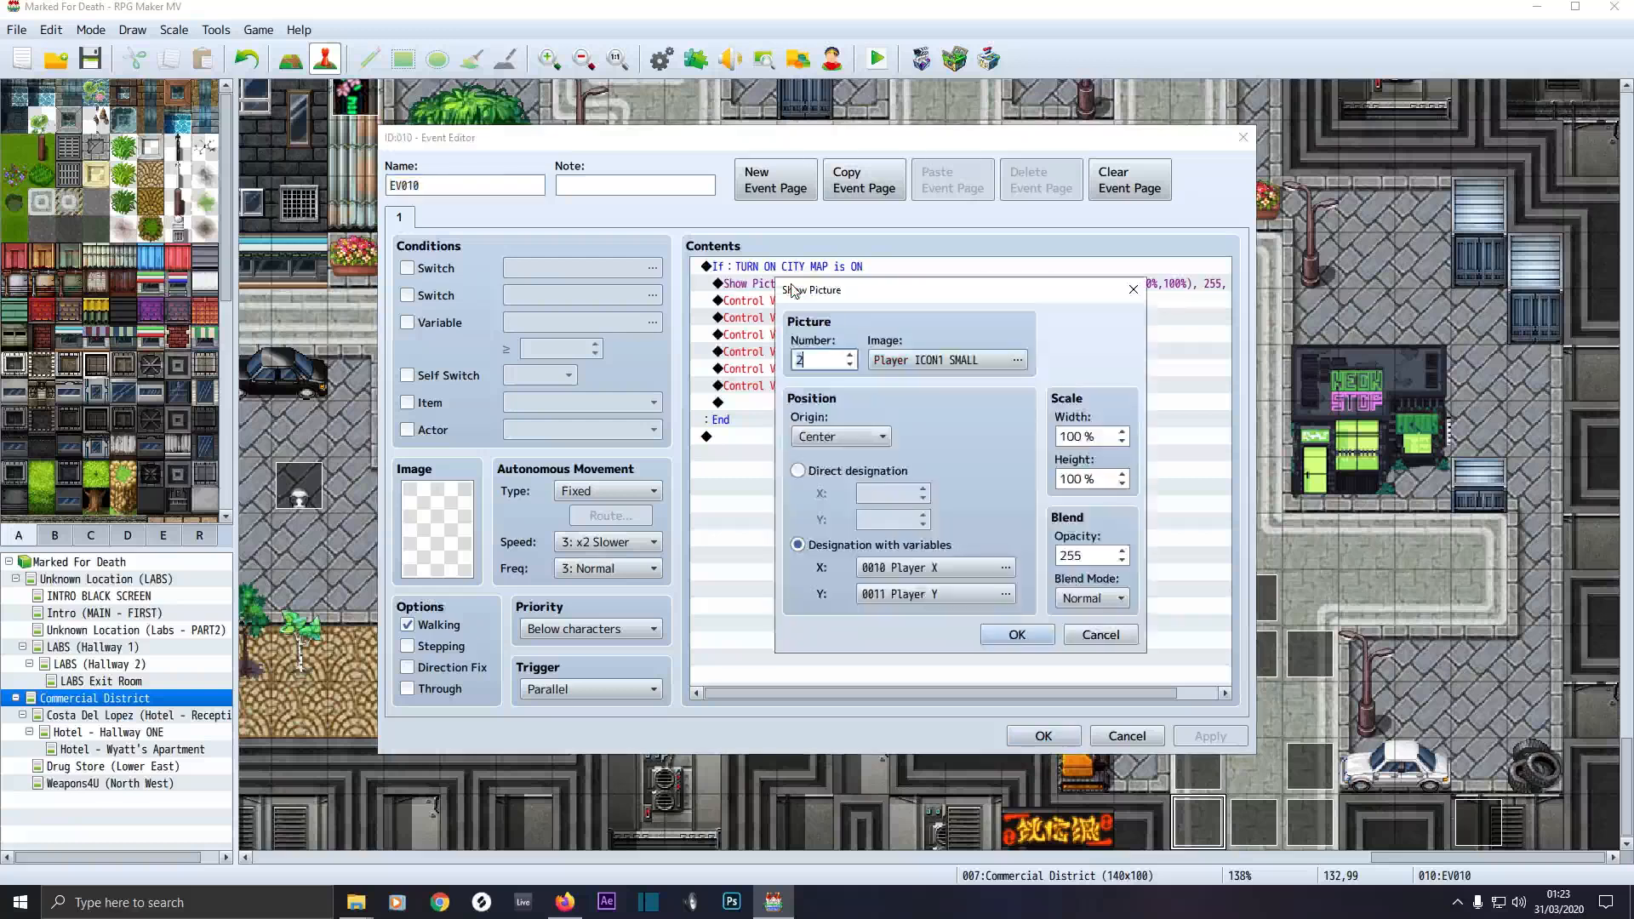
left_click(1100, 633)
double_click(842, 493)
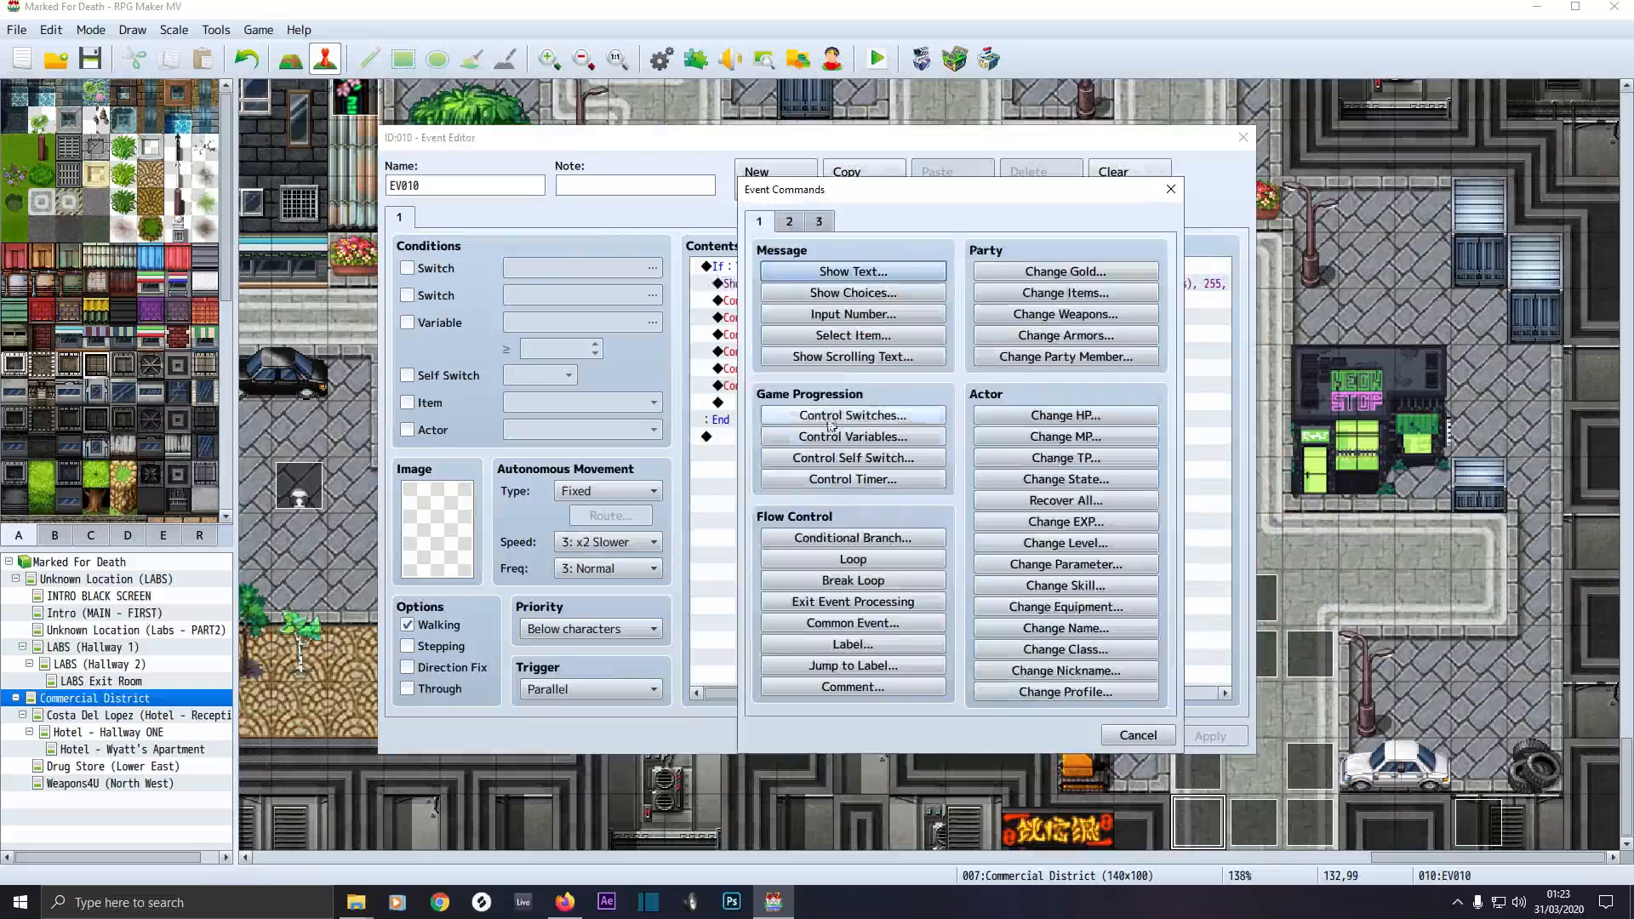
left_click(790, 222)
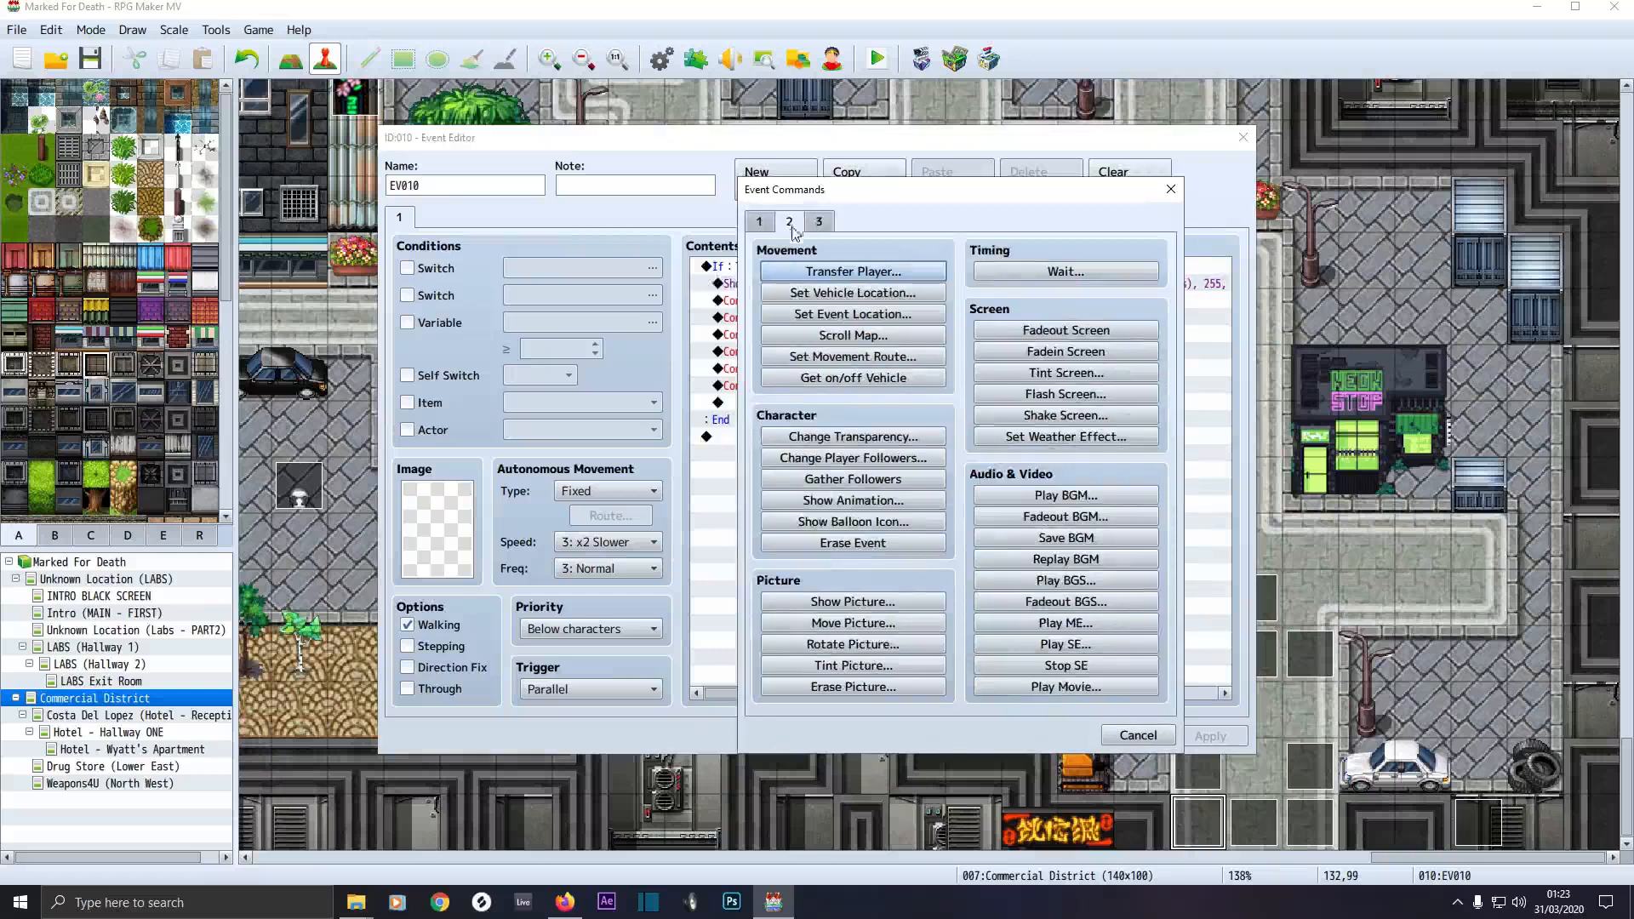
left_click(1135, 736)
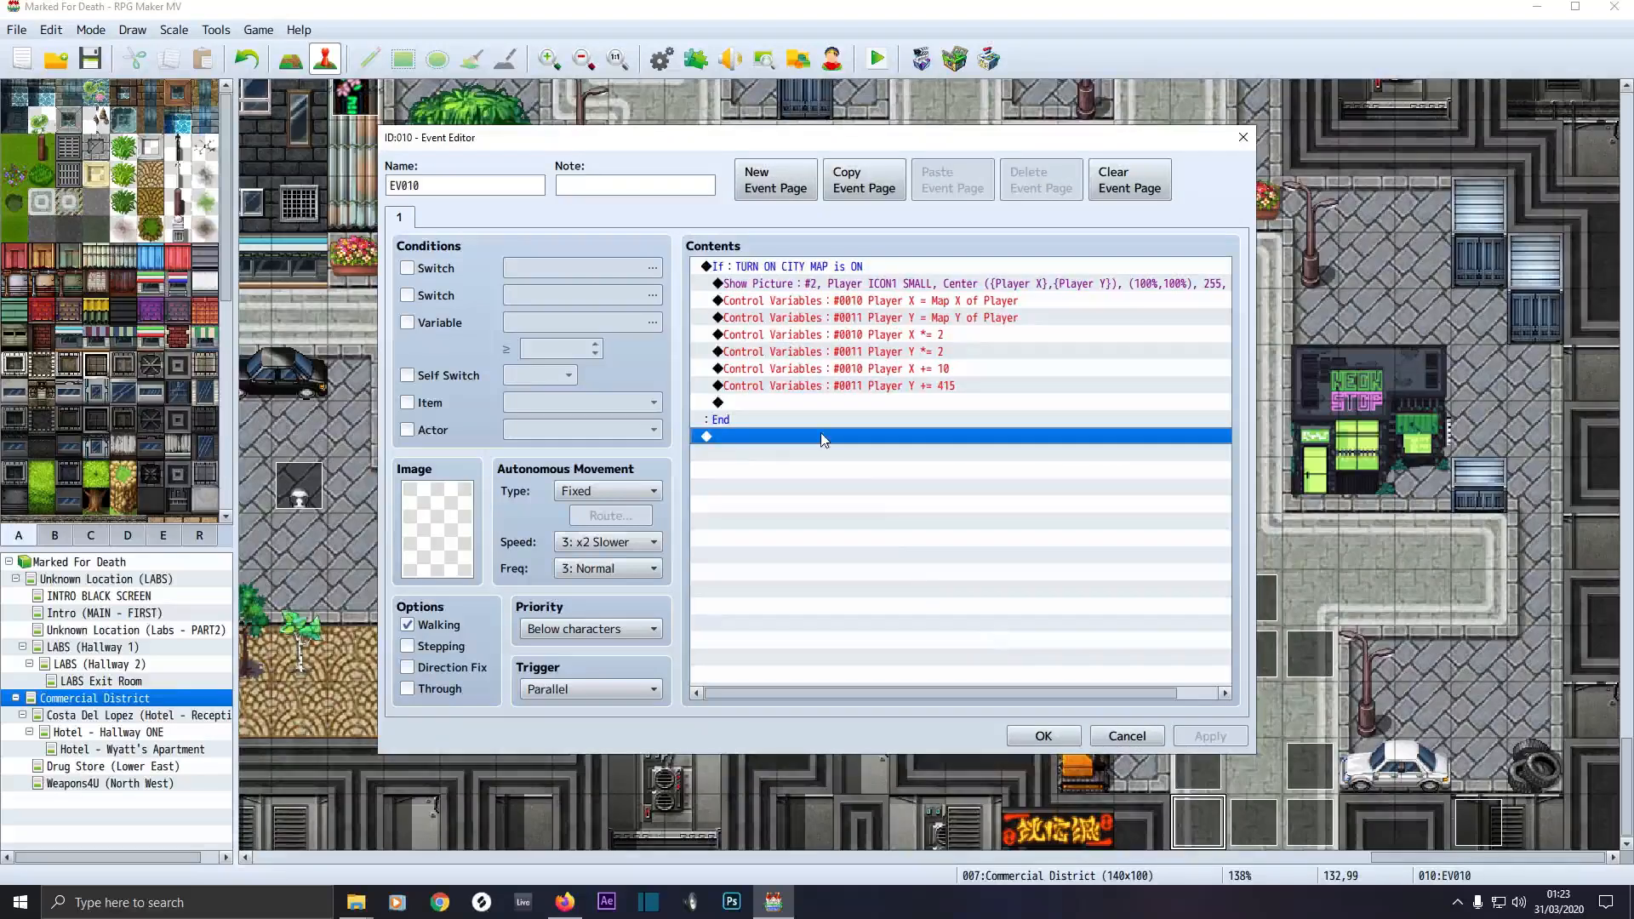
Reopen EV010's Show Picture command for picture 2 and confirm Player ICON1 SMALL as its image
double_click(769, 286)
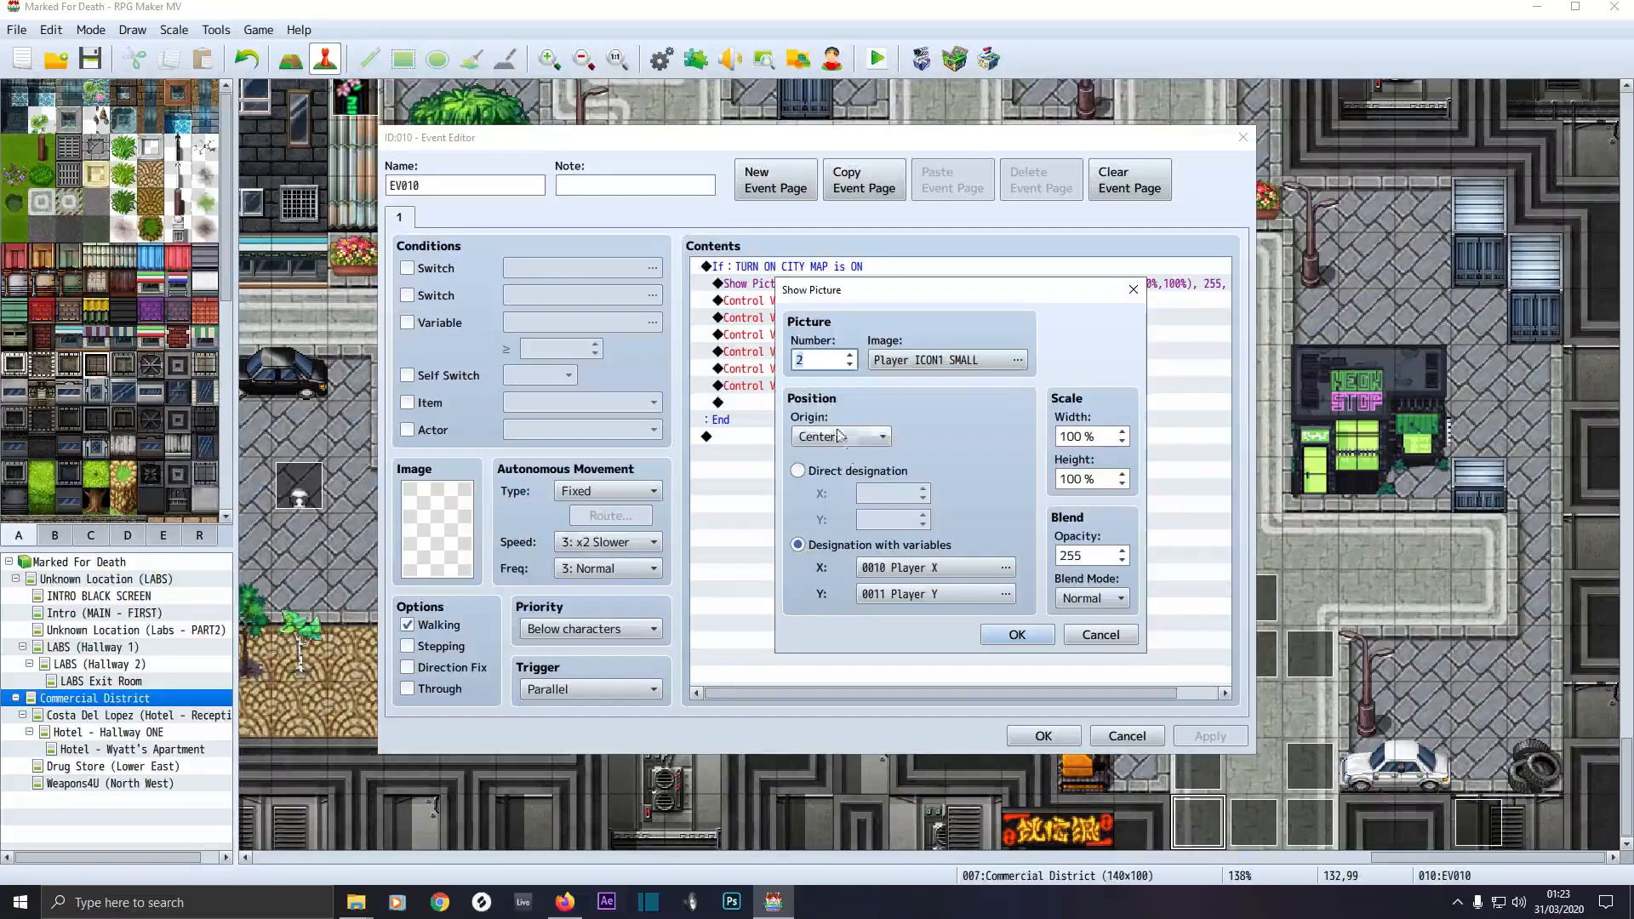
double_click(799, 361)
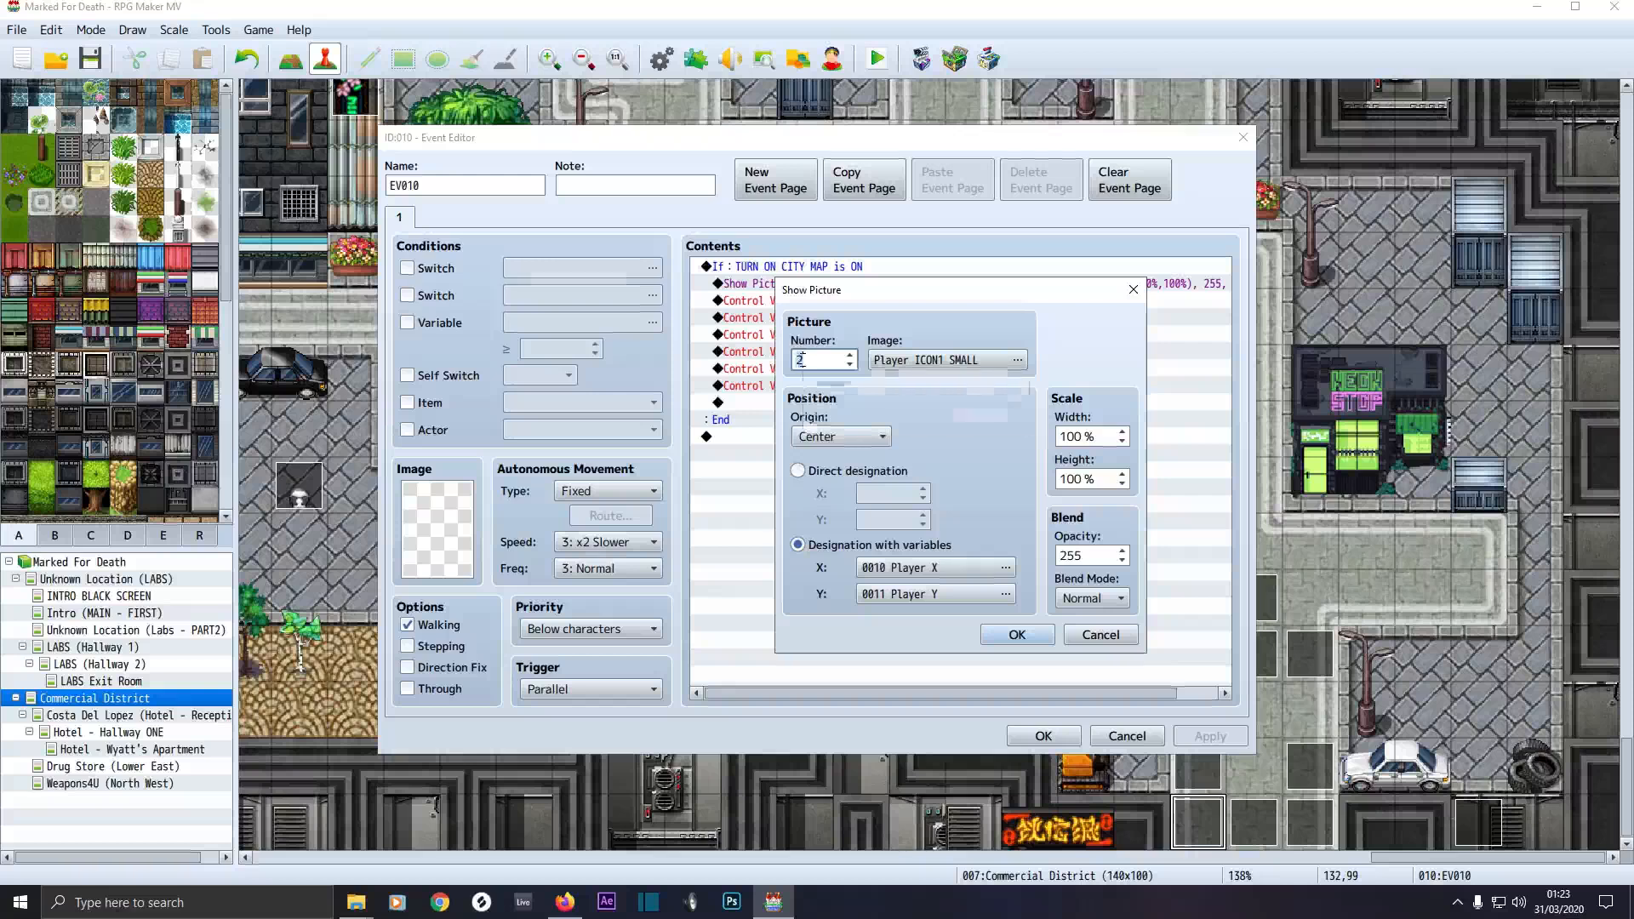
left_click(902, 360)
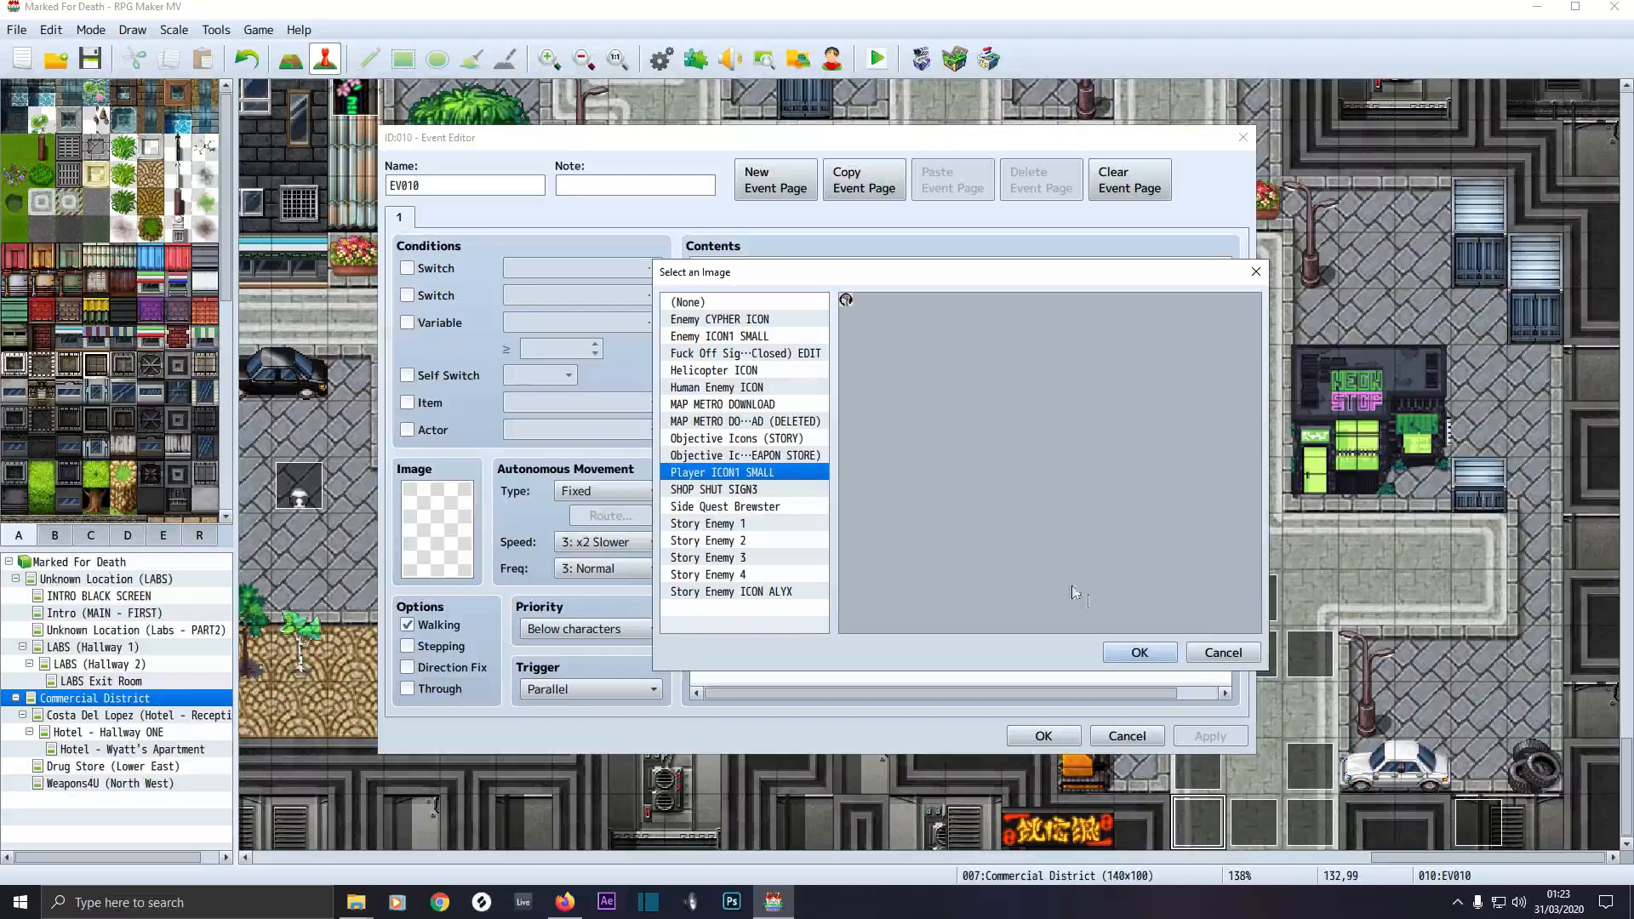
left_click(1140, 653)
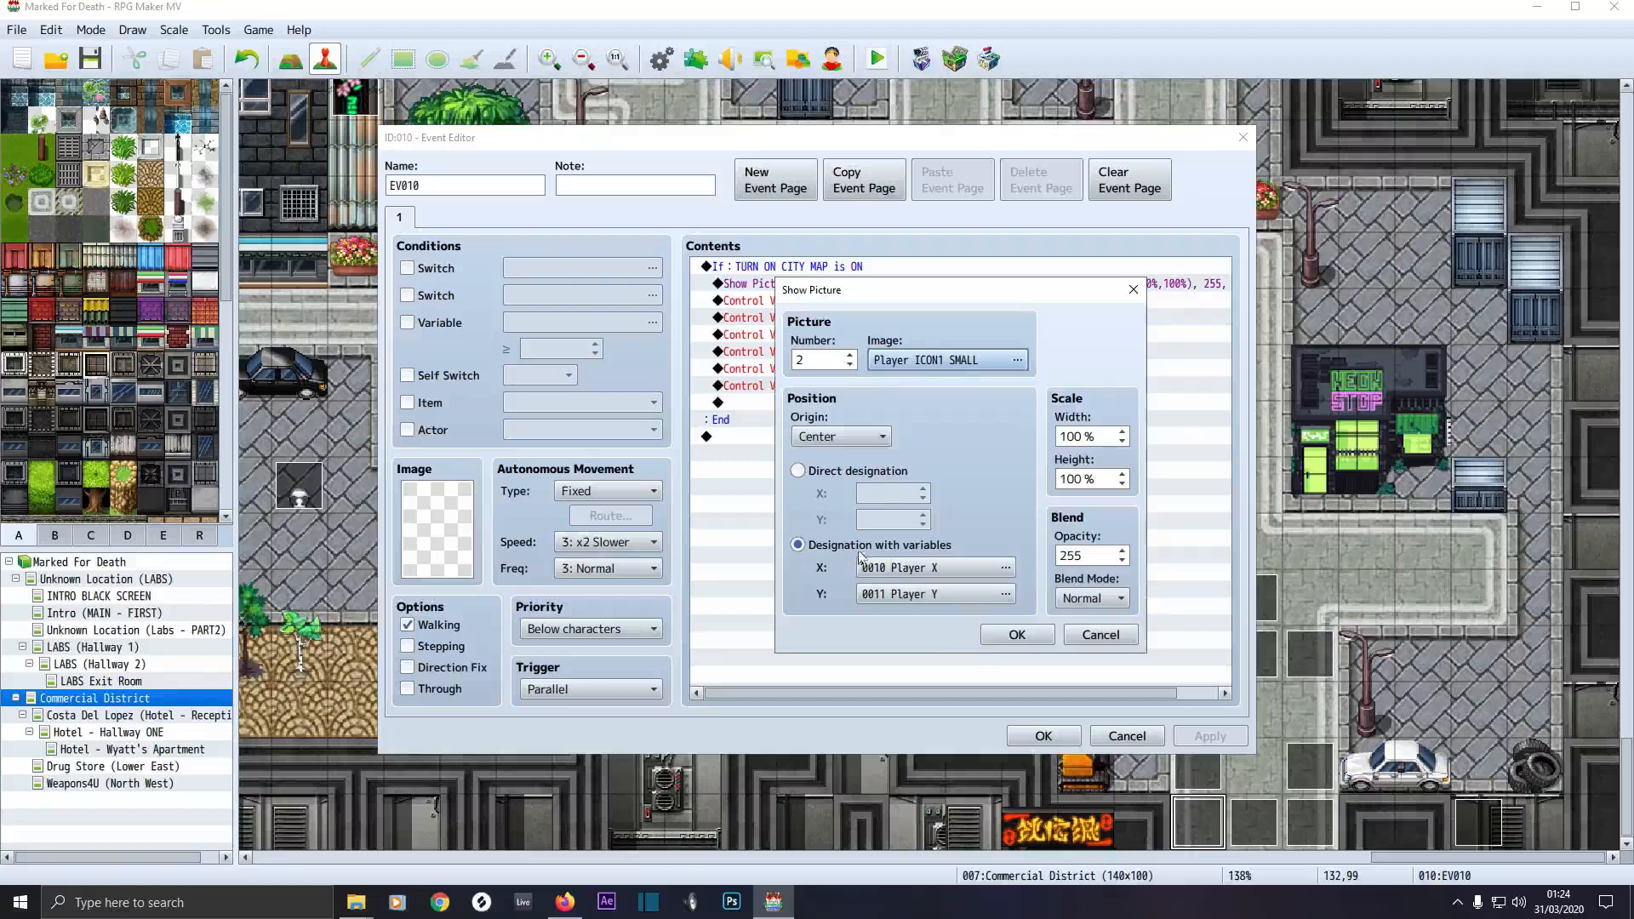
Assign variables 0010 Player X and 0011 Player Y to the player icon's X and Y position and confirm the Show Picture command
left_click(915, 568)
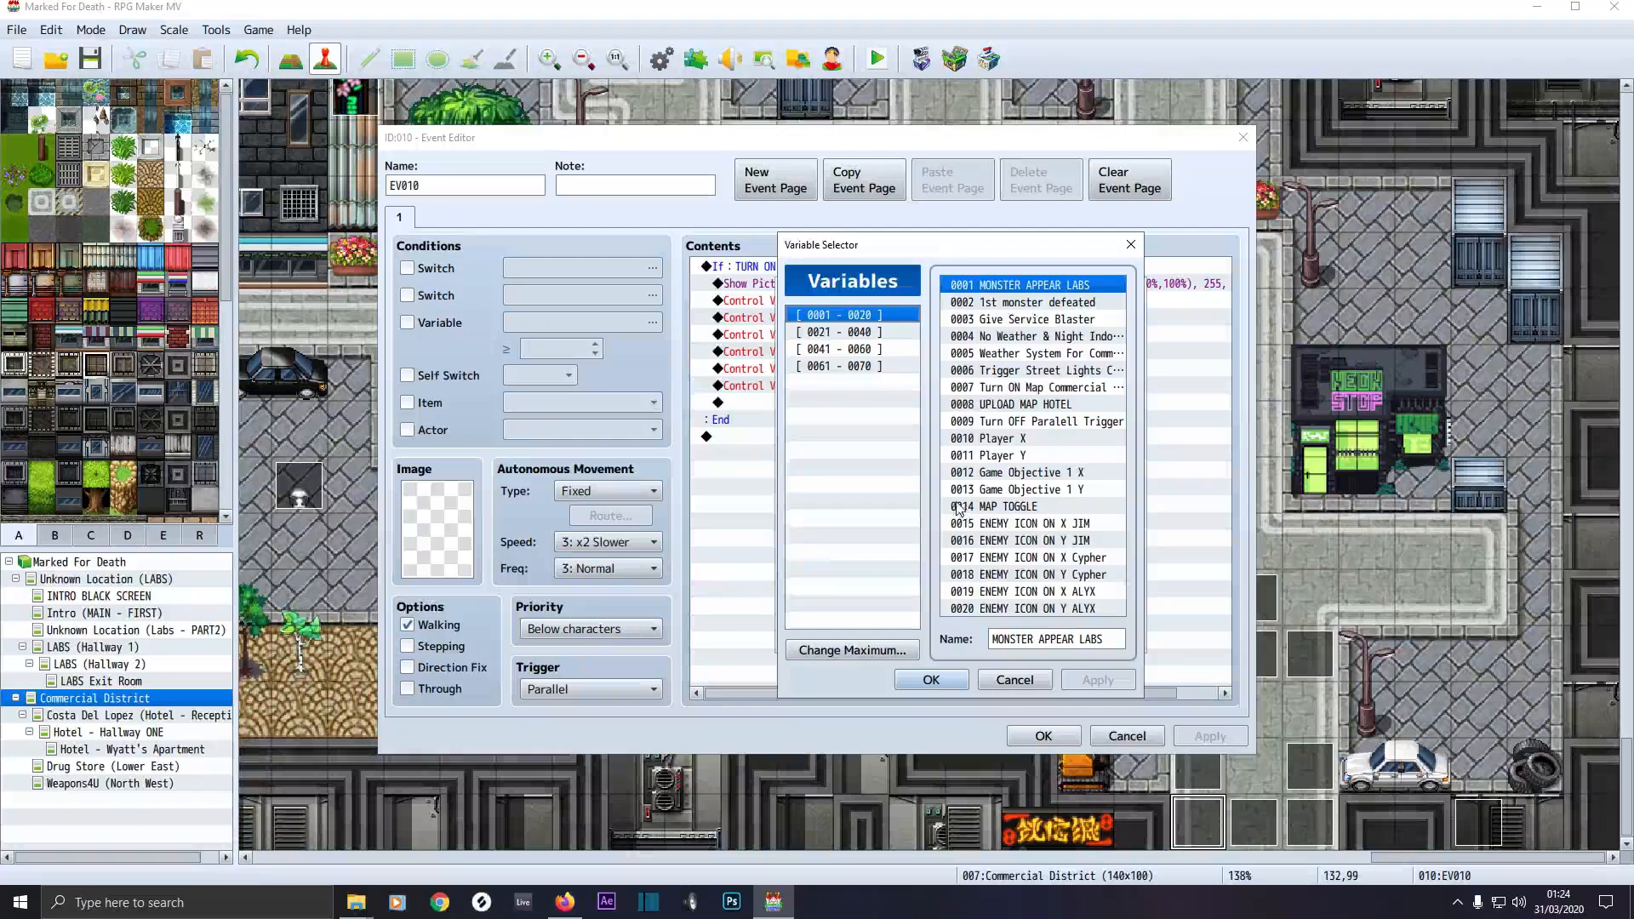
left_click(991, 439)
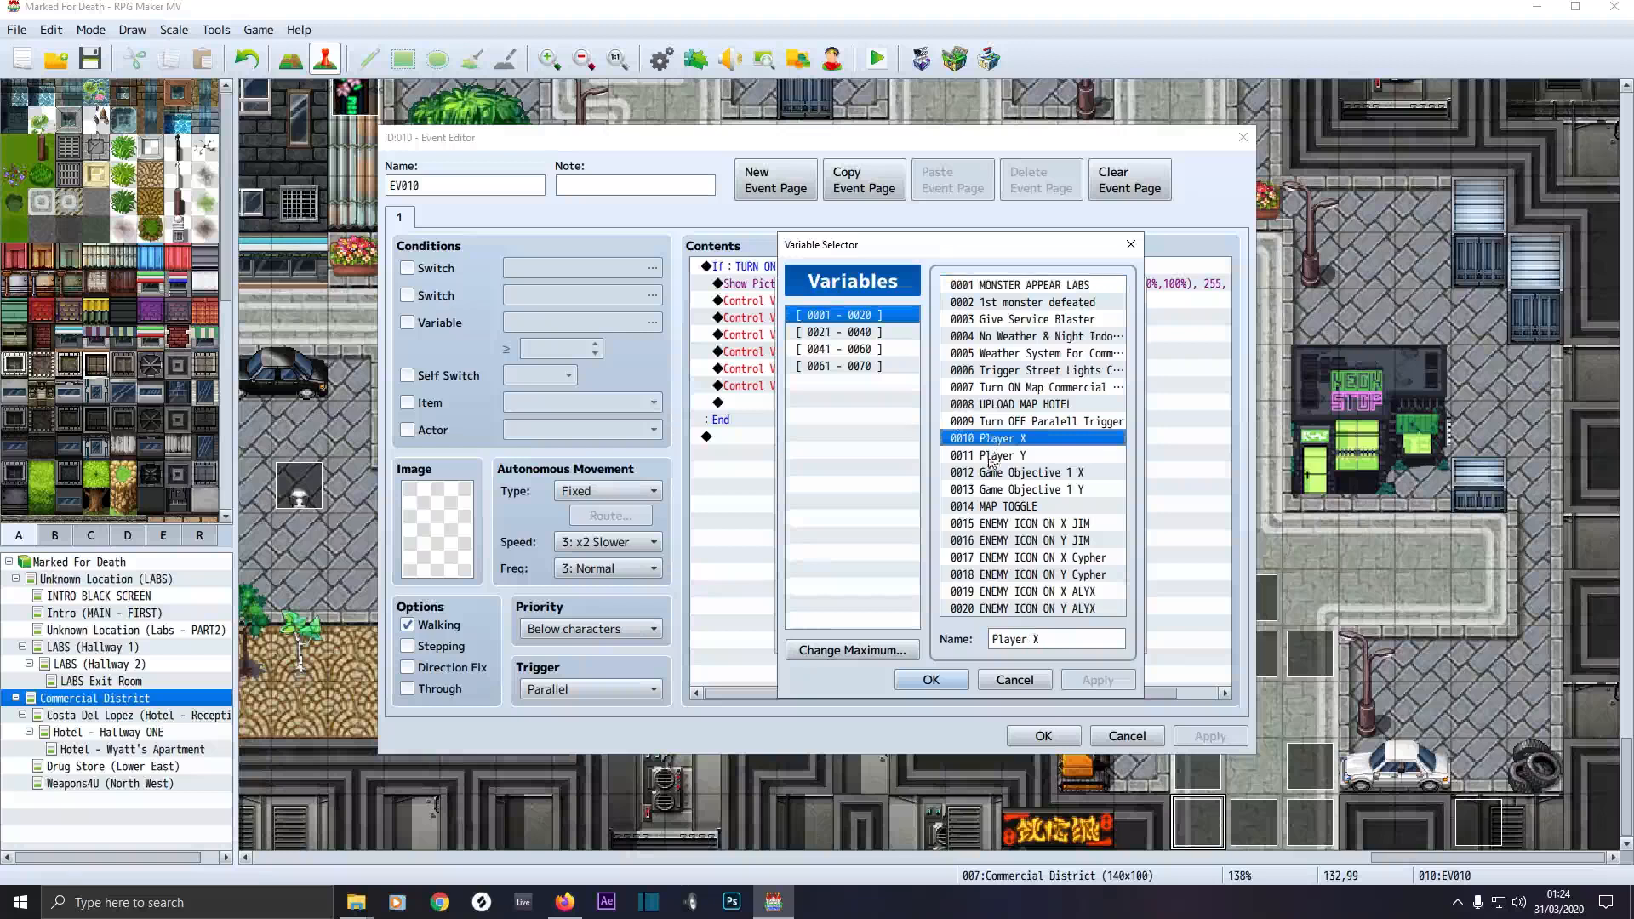
left_click(992, 457)
left_click(991, 439)
double_click(988, 437)
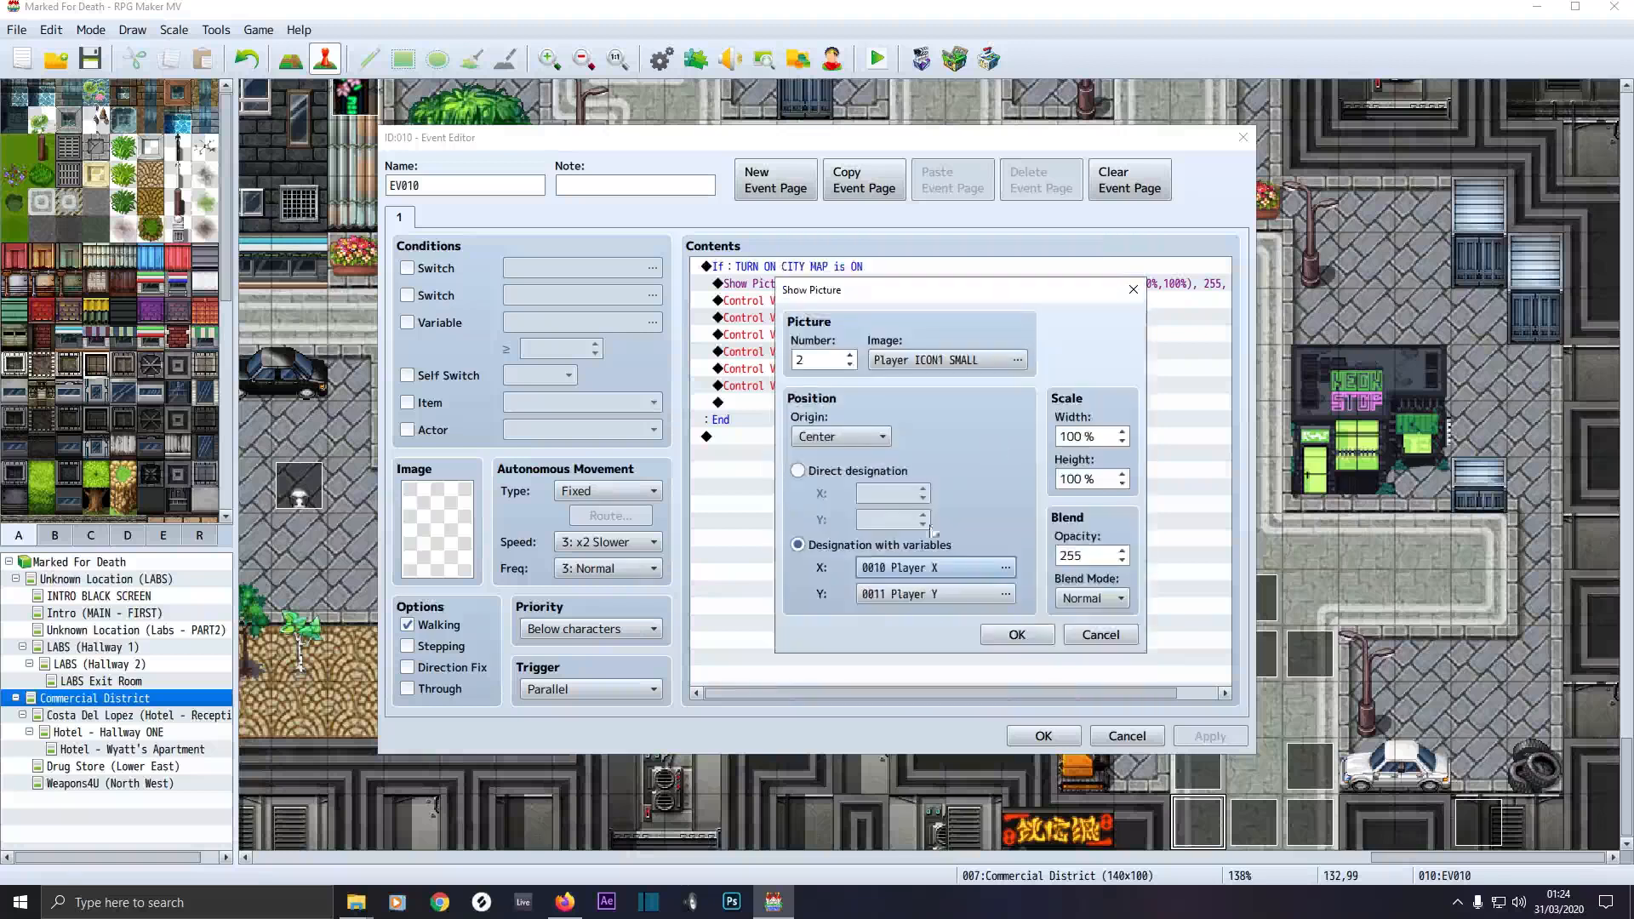
left_click(911, 595)
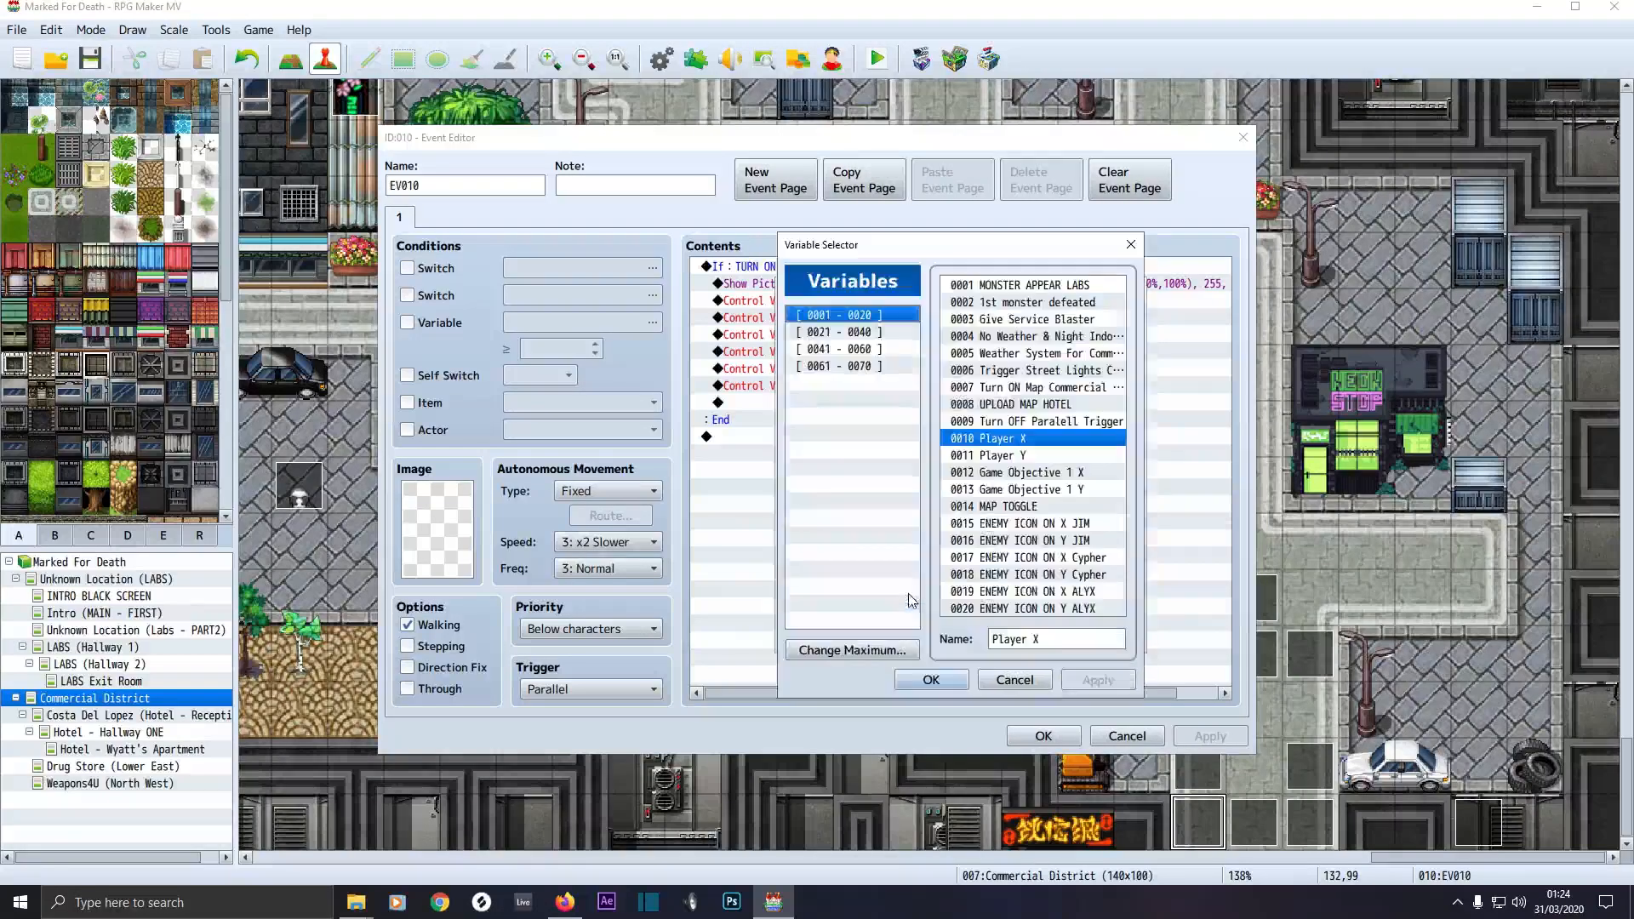
double_click(992, 456)
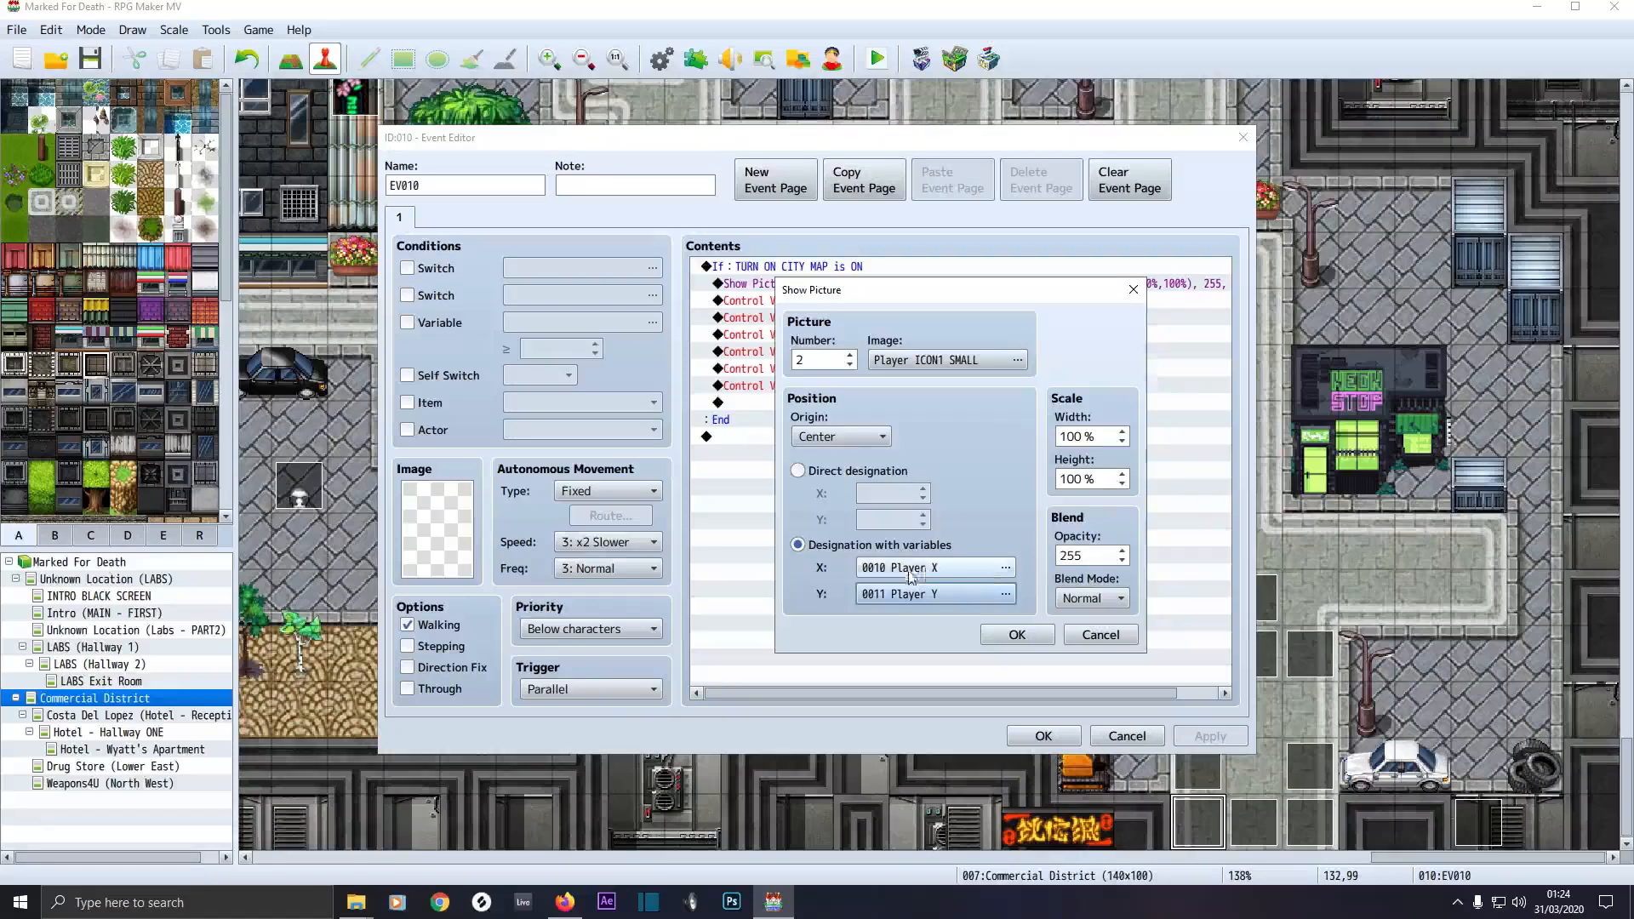
left_click(1013, 636)
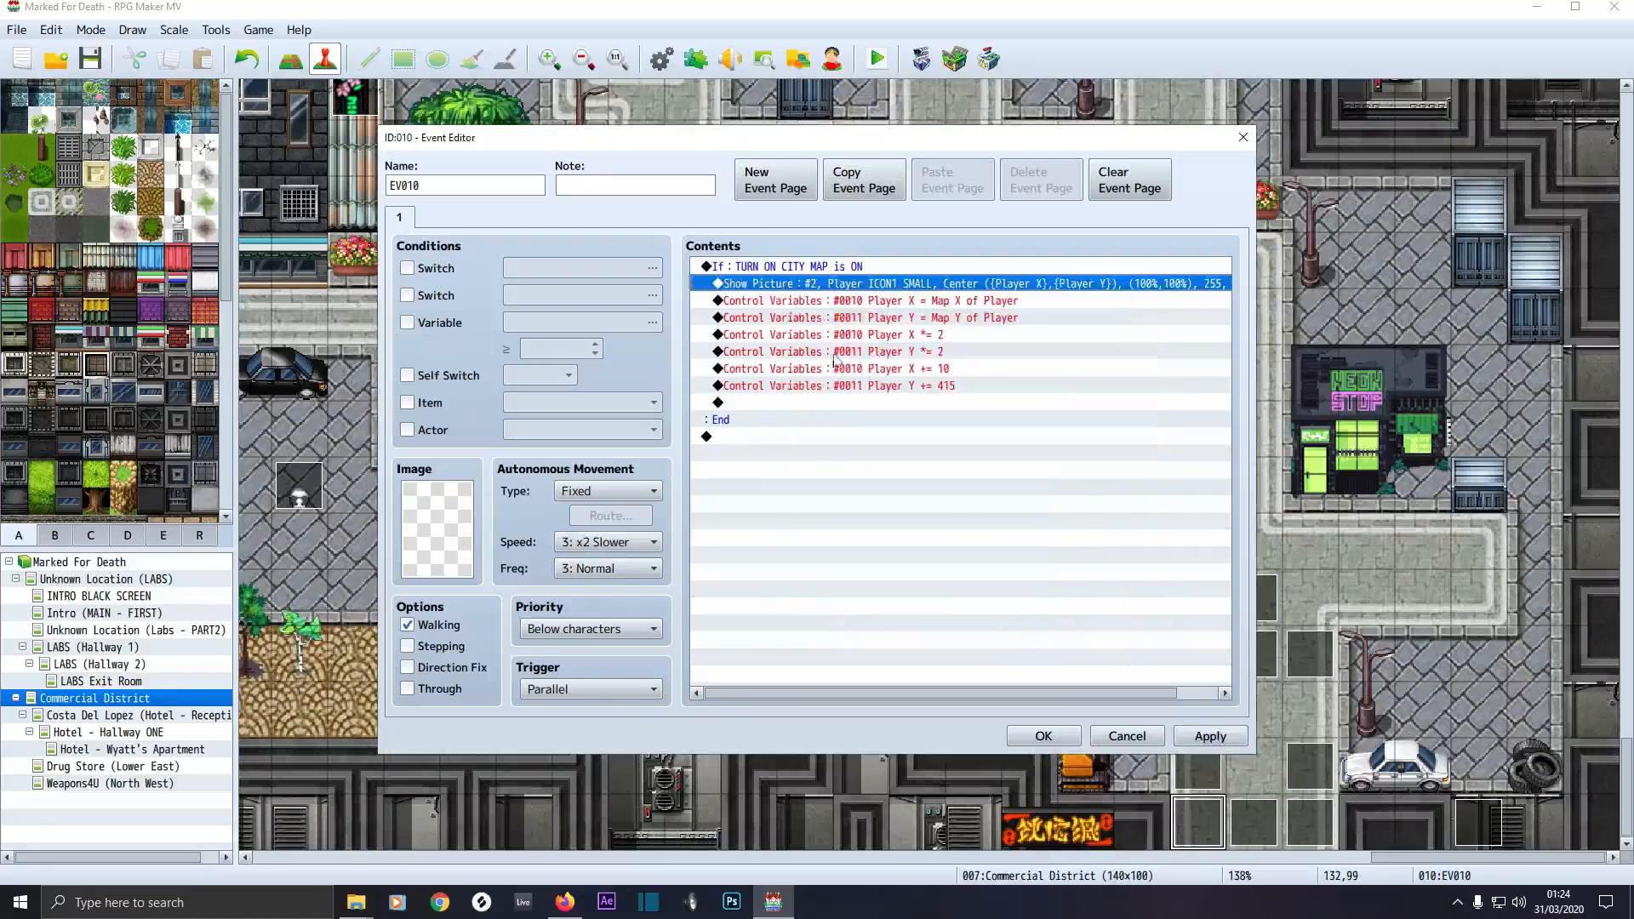
Review EV010's Control Variables command that sets 0010 Player X from the player's map X position
left_click(794, 301)
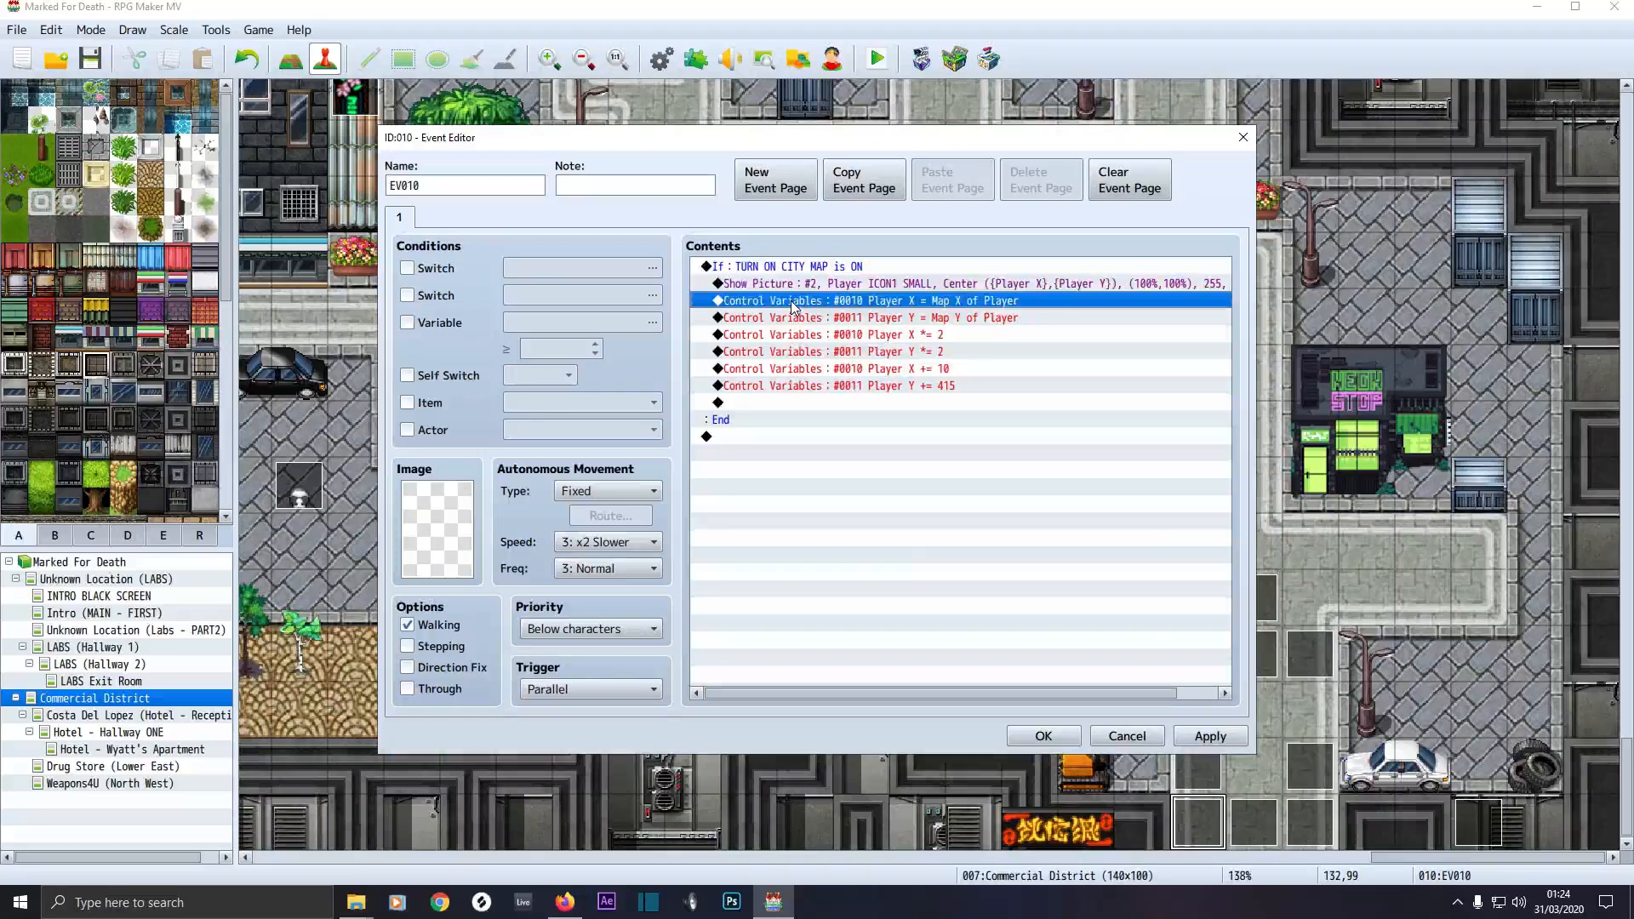
double_click(794, 303)
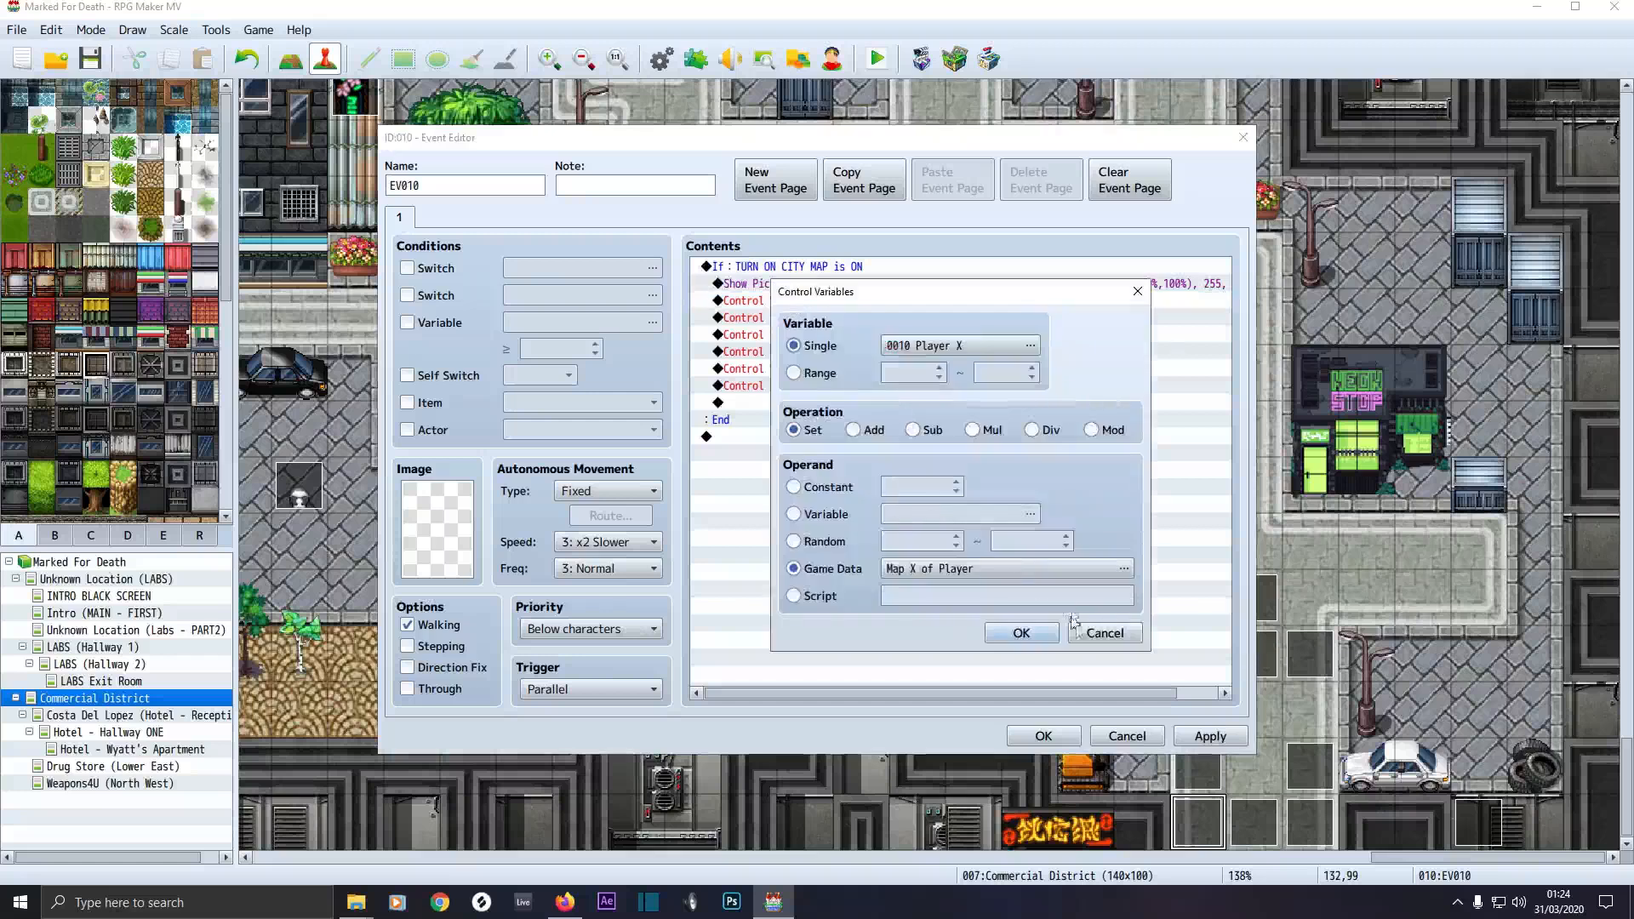
left_click(1106, 631)
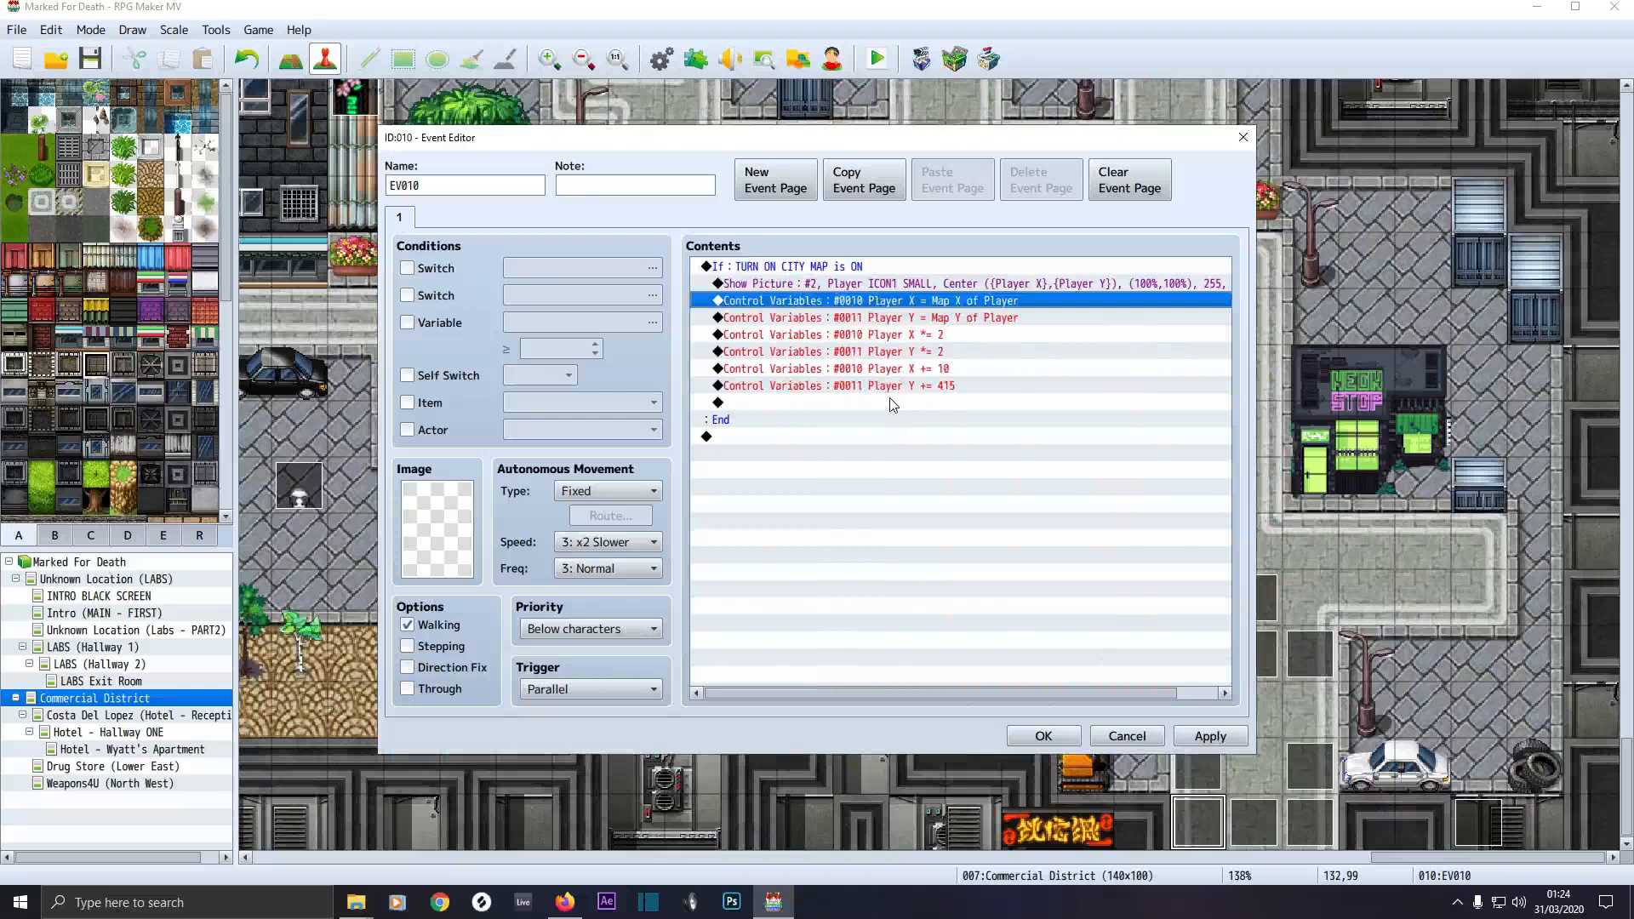
double_click(869, 302)
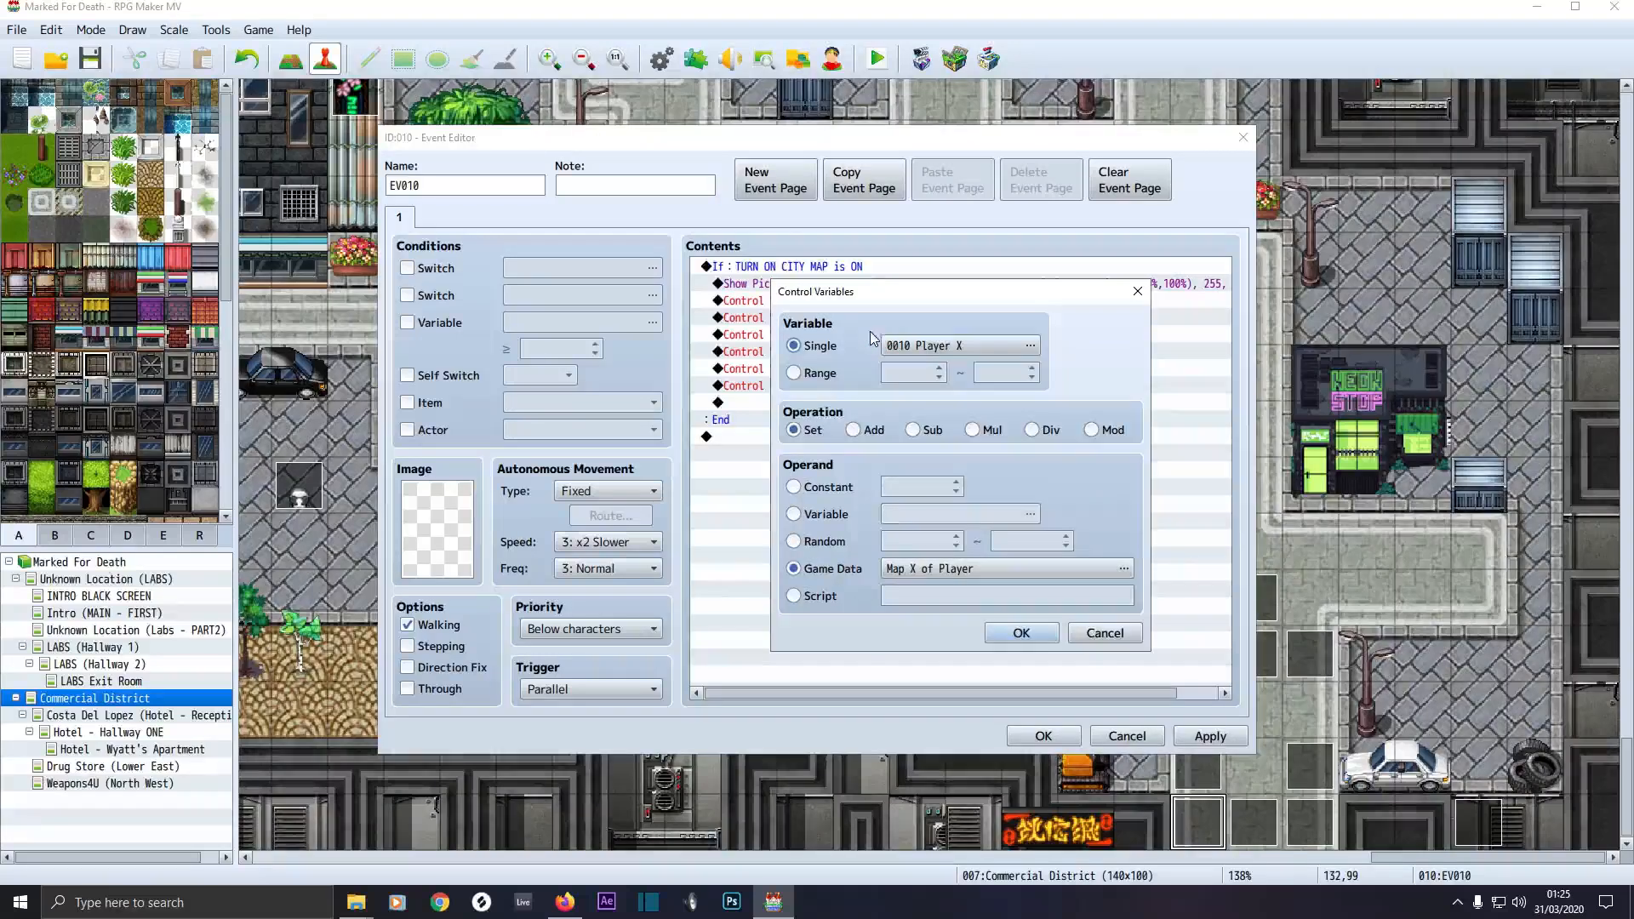
left_click(1021, 633)
double_click(787, 441)
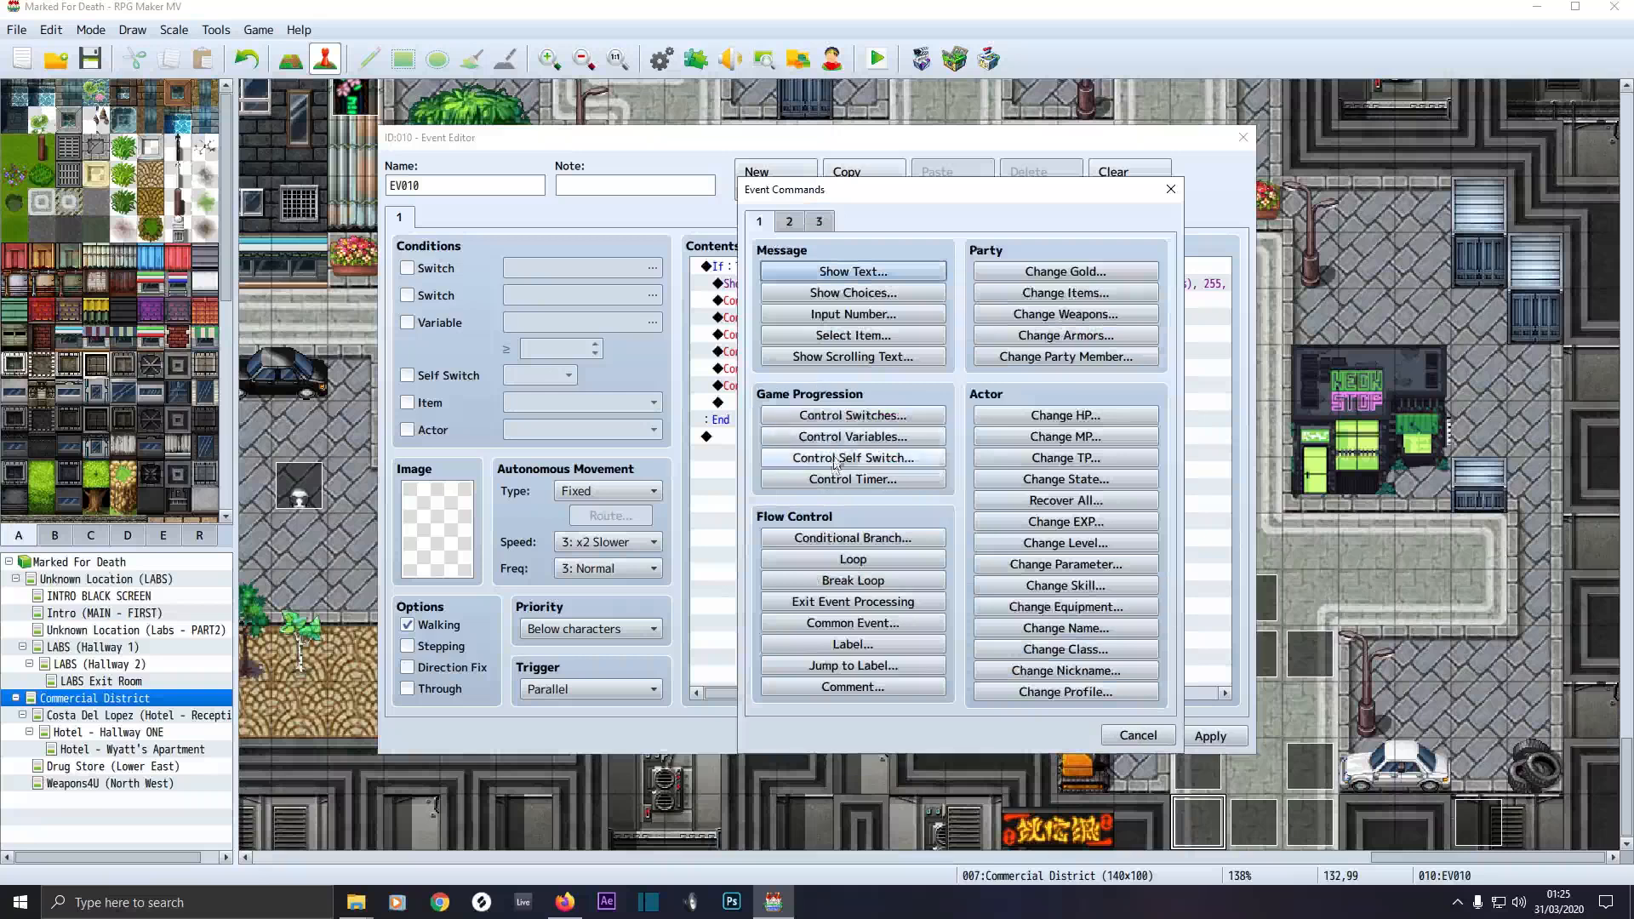
left_click(832, 436)
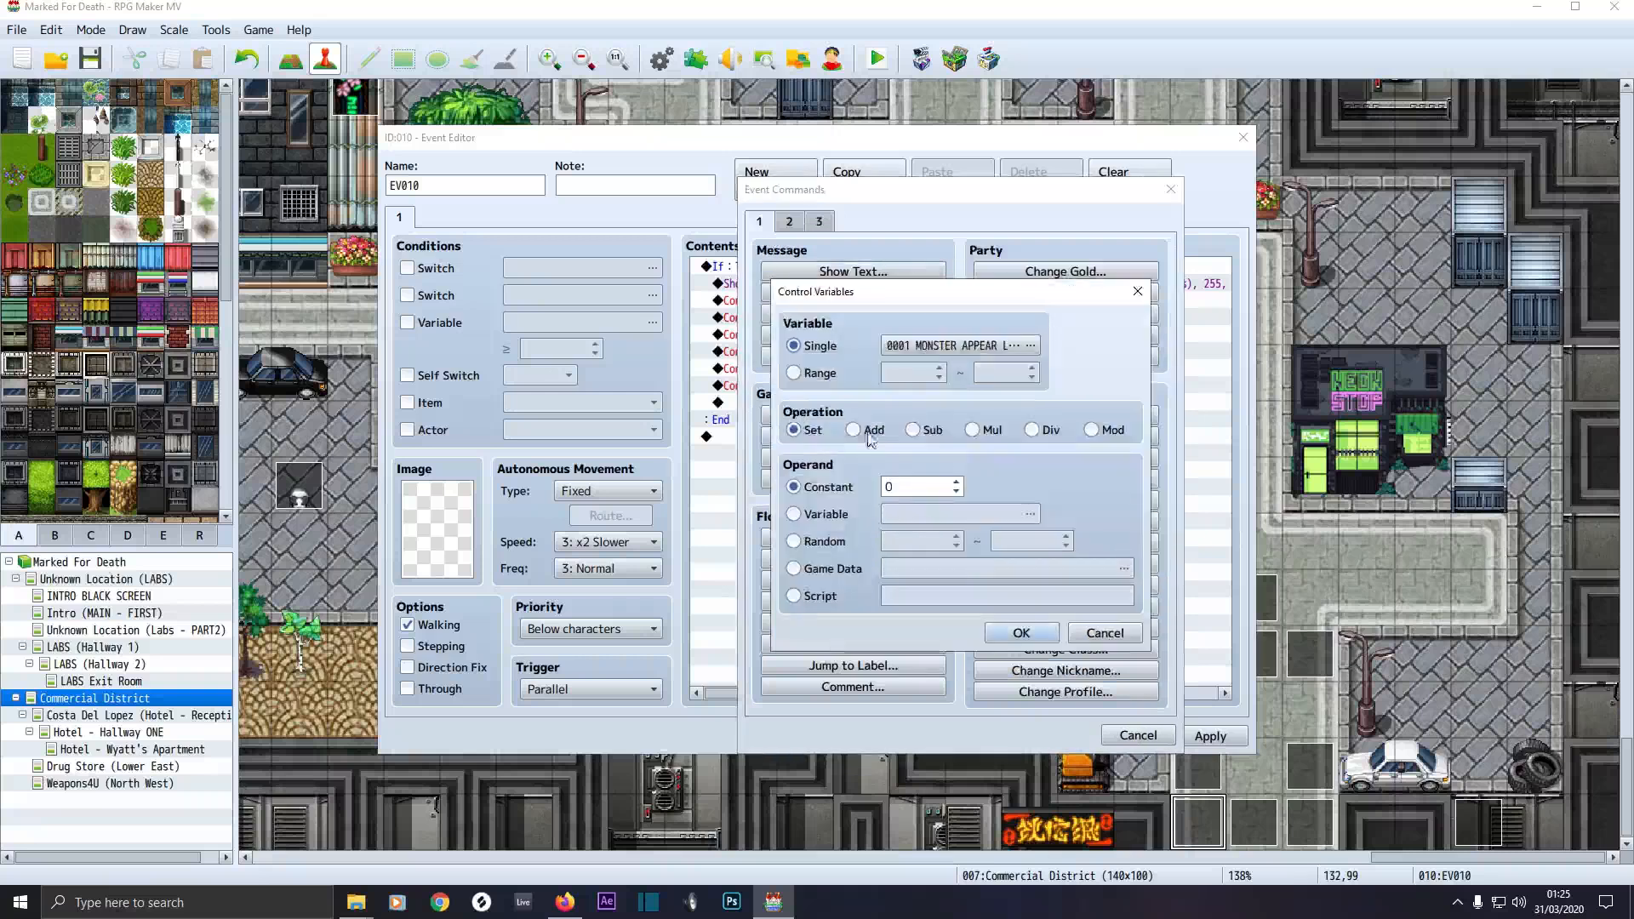
left_click(922, 347)
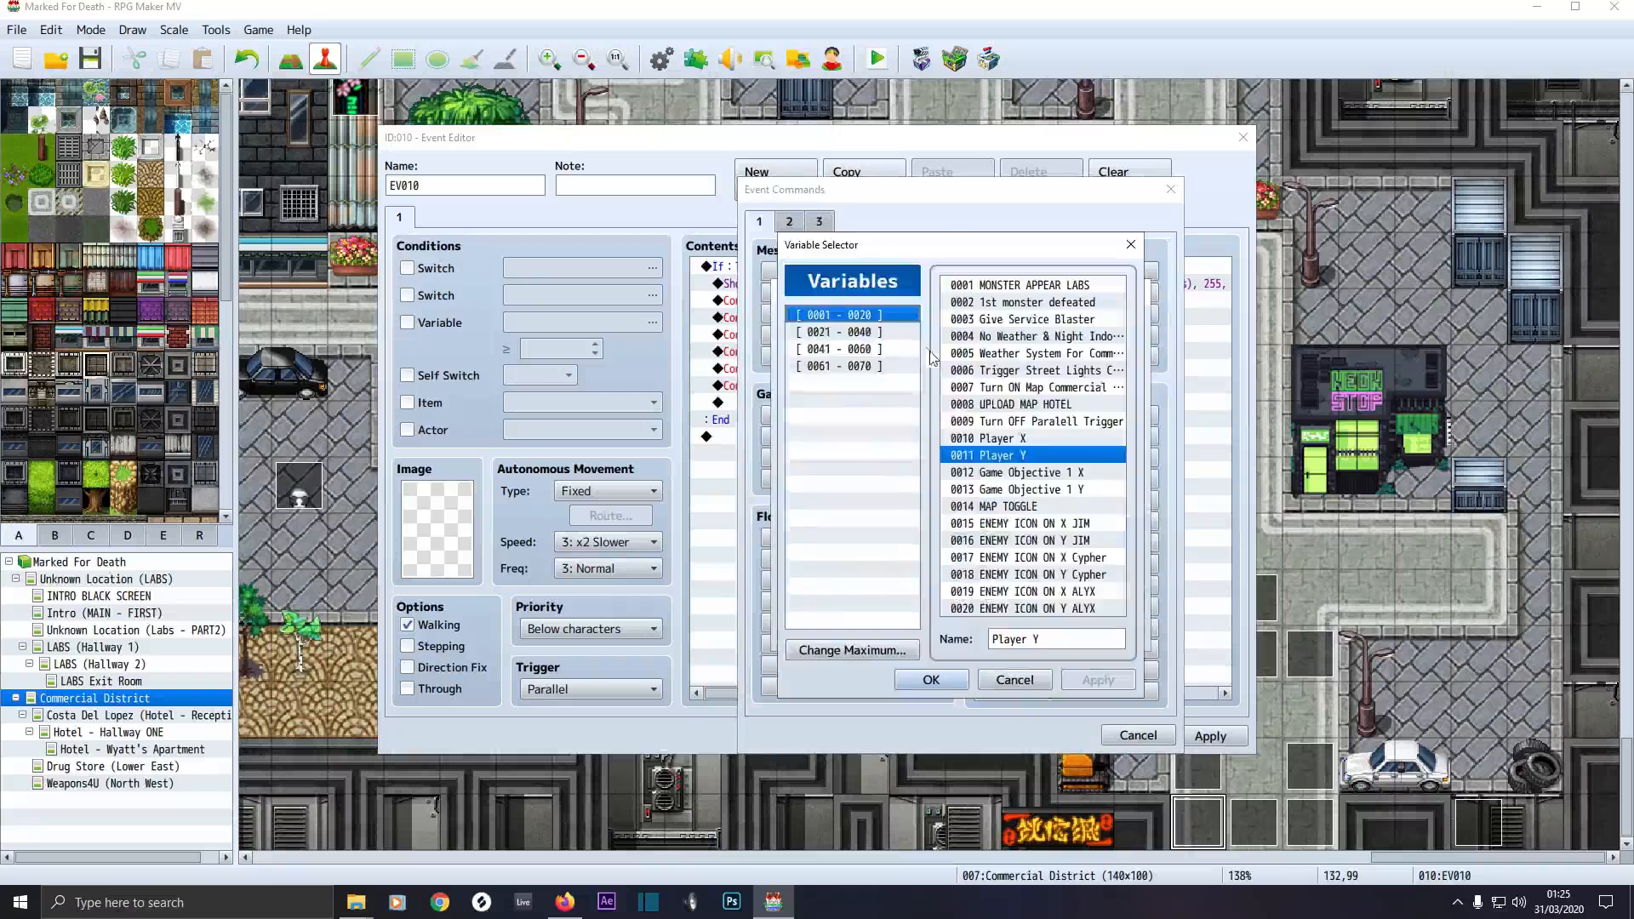
left_click(995, 437)
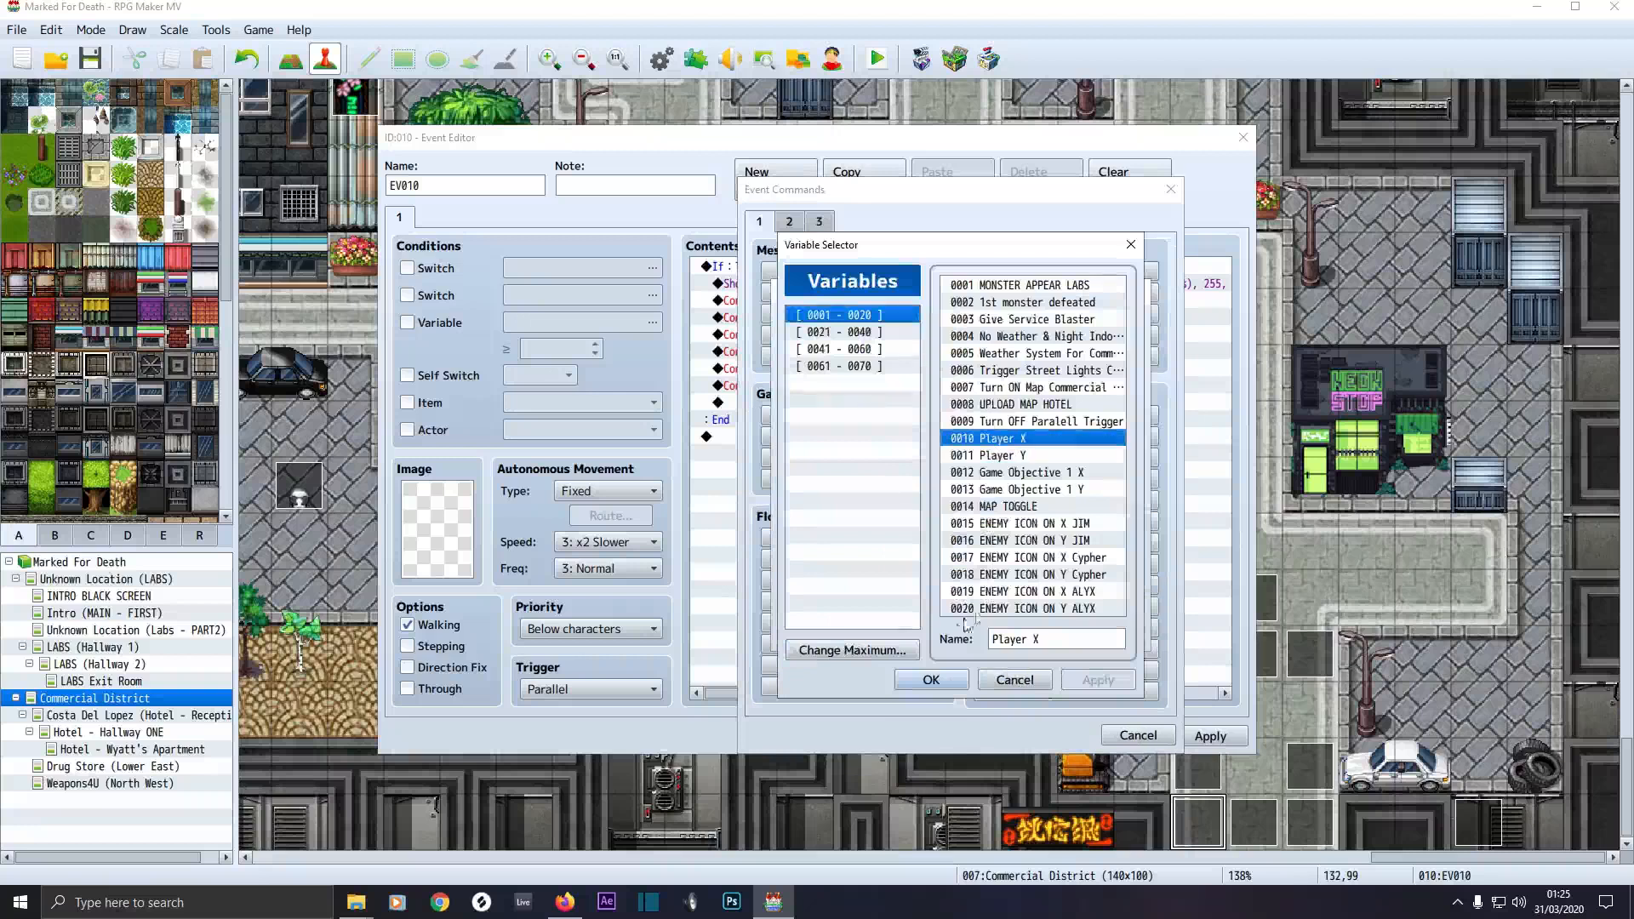
left_click(935, 679)
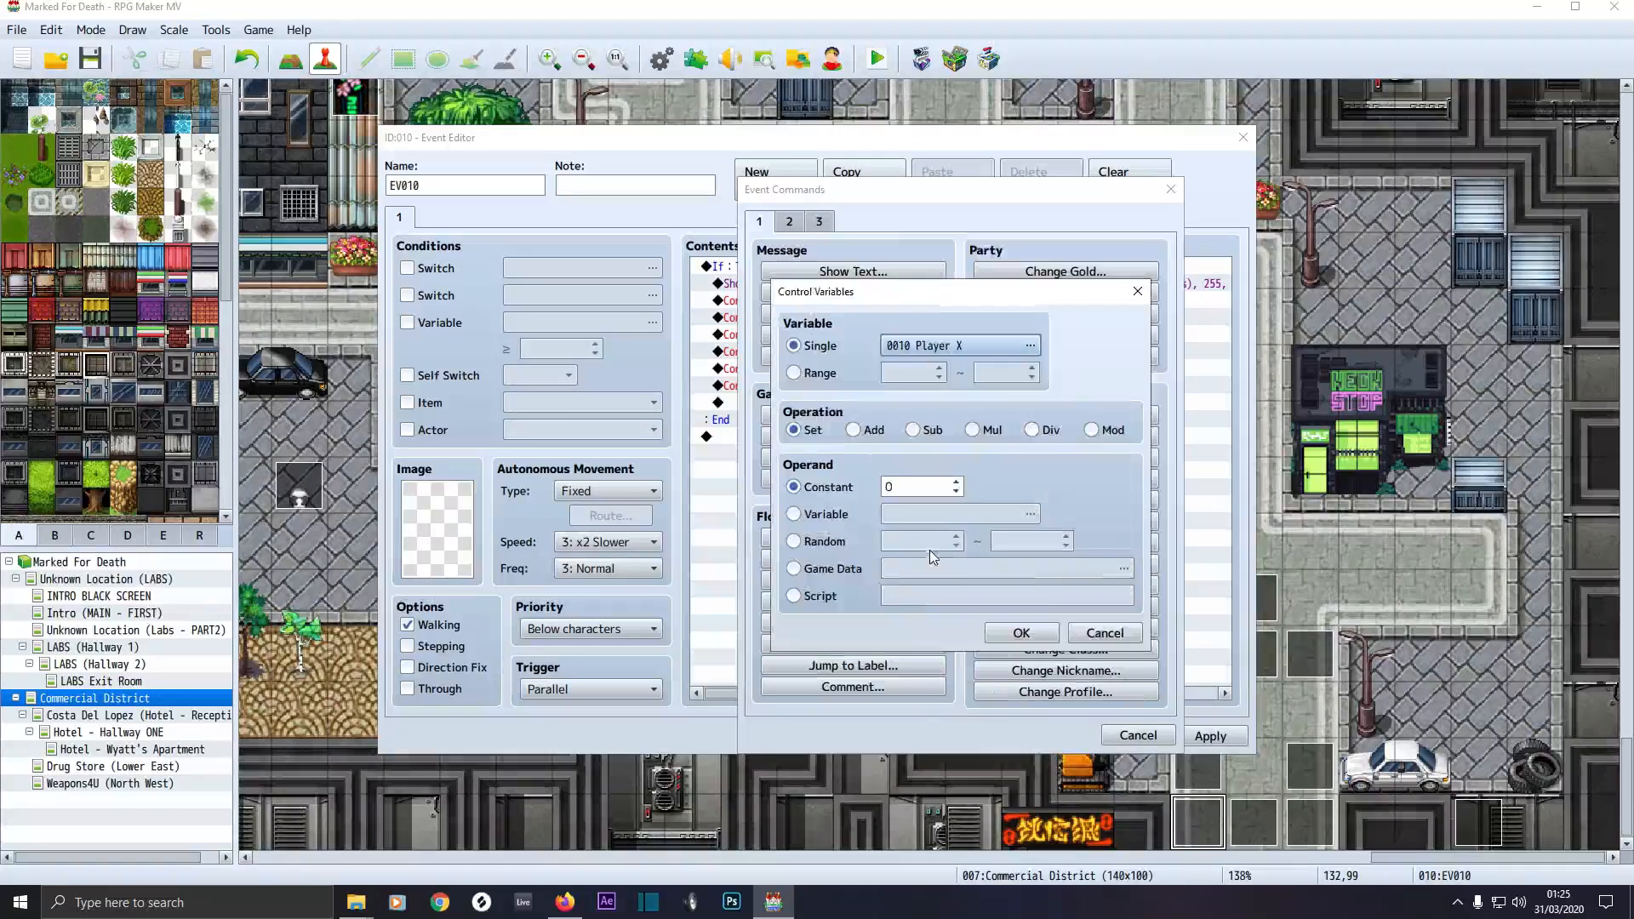
left_click(1089, 633)
left_click(1131, 735)
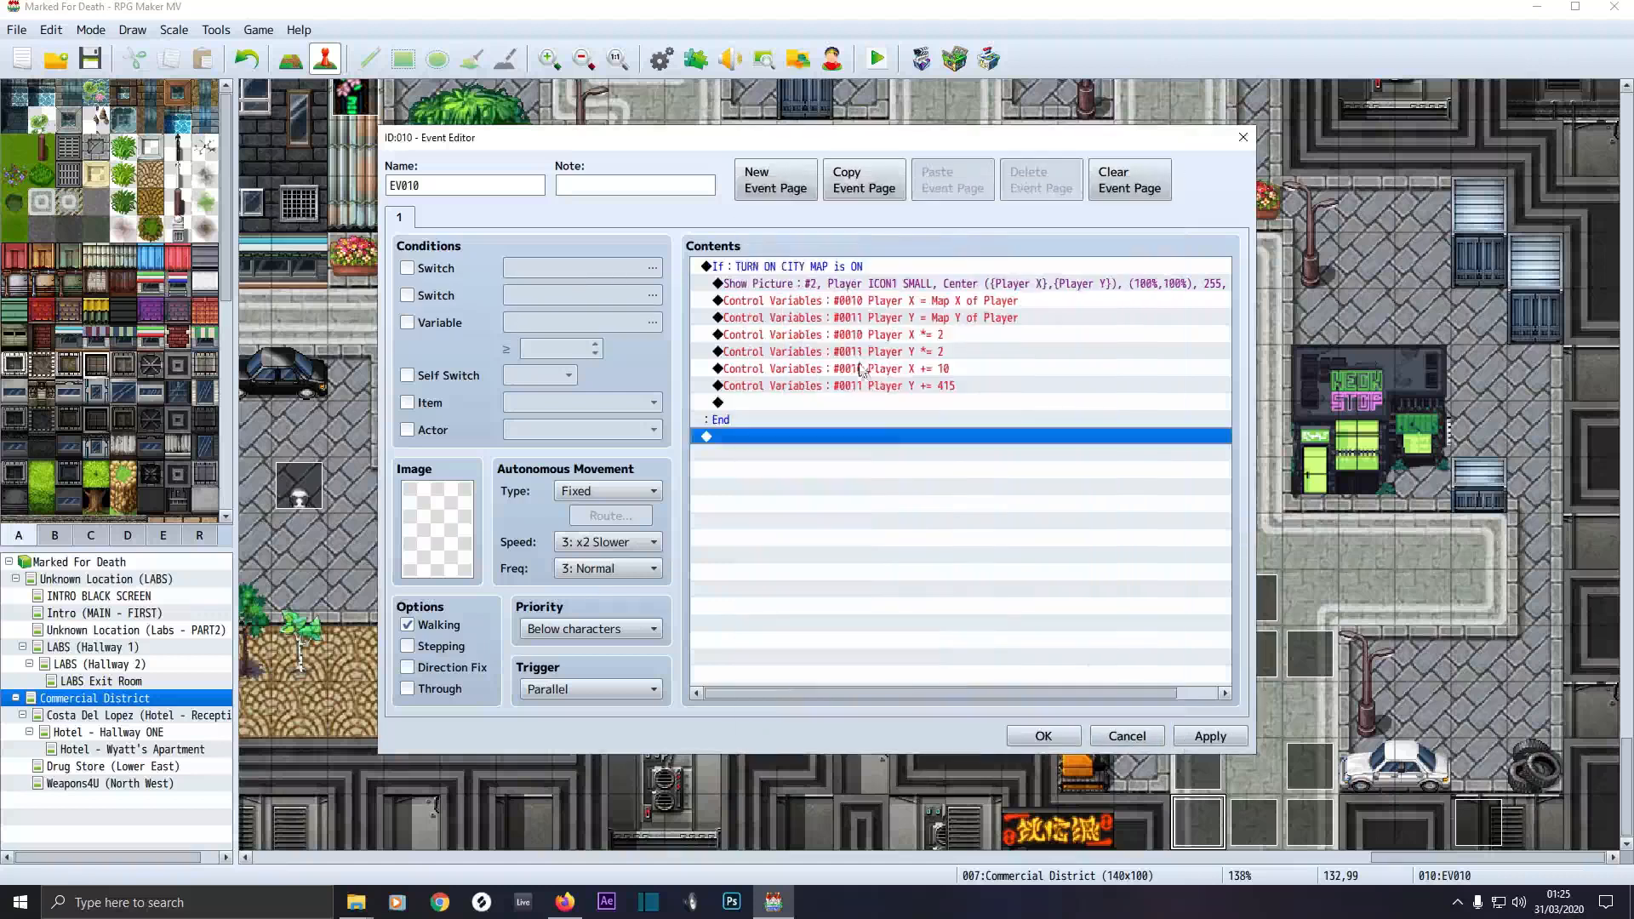
Set variable 0010 Player X to the game data Map X of the Player character and confirm the command
double_click(835, 305)
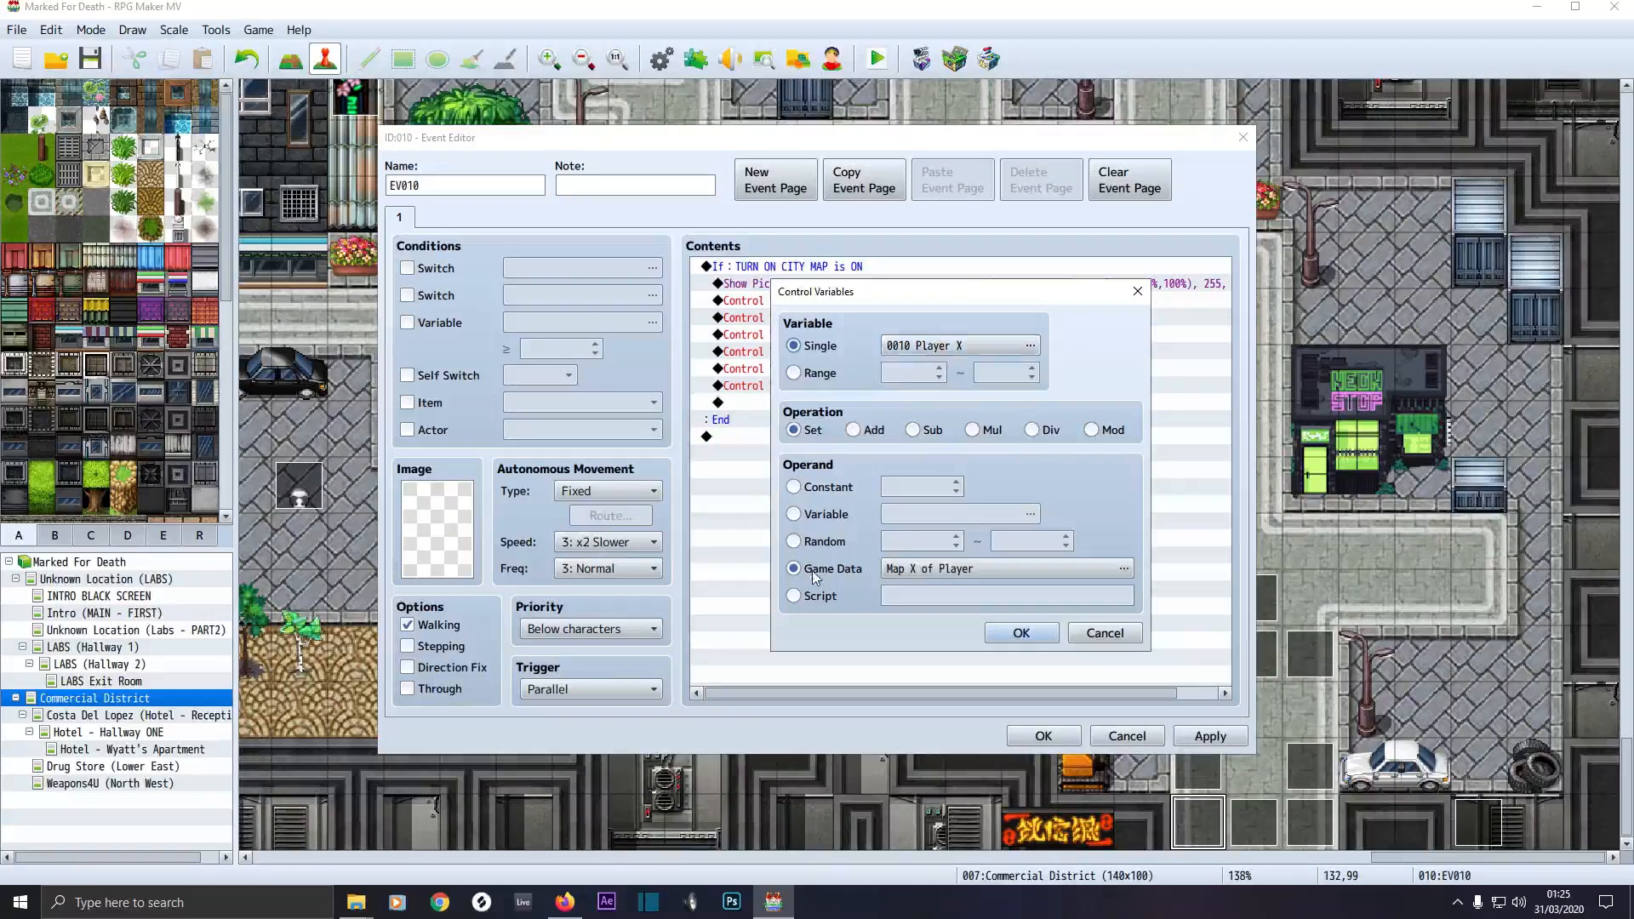
left_click(907, 570)
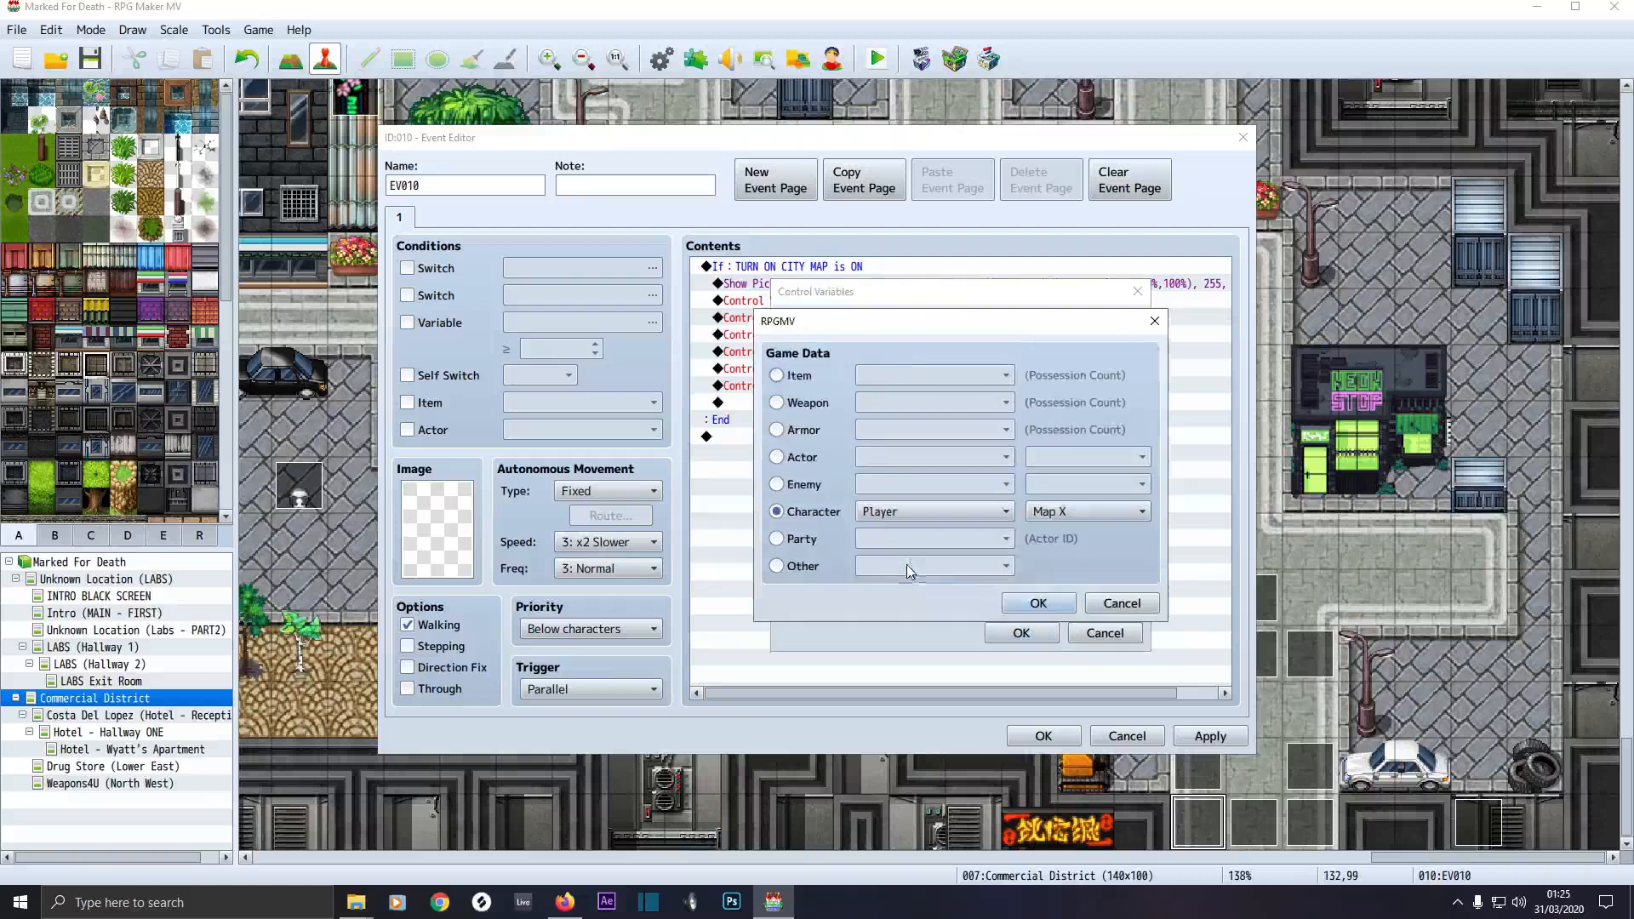
left_click(881, 512)
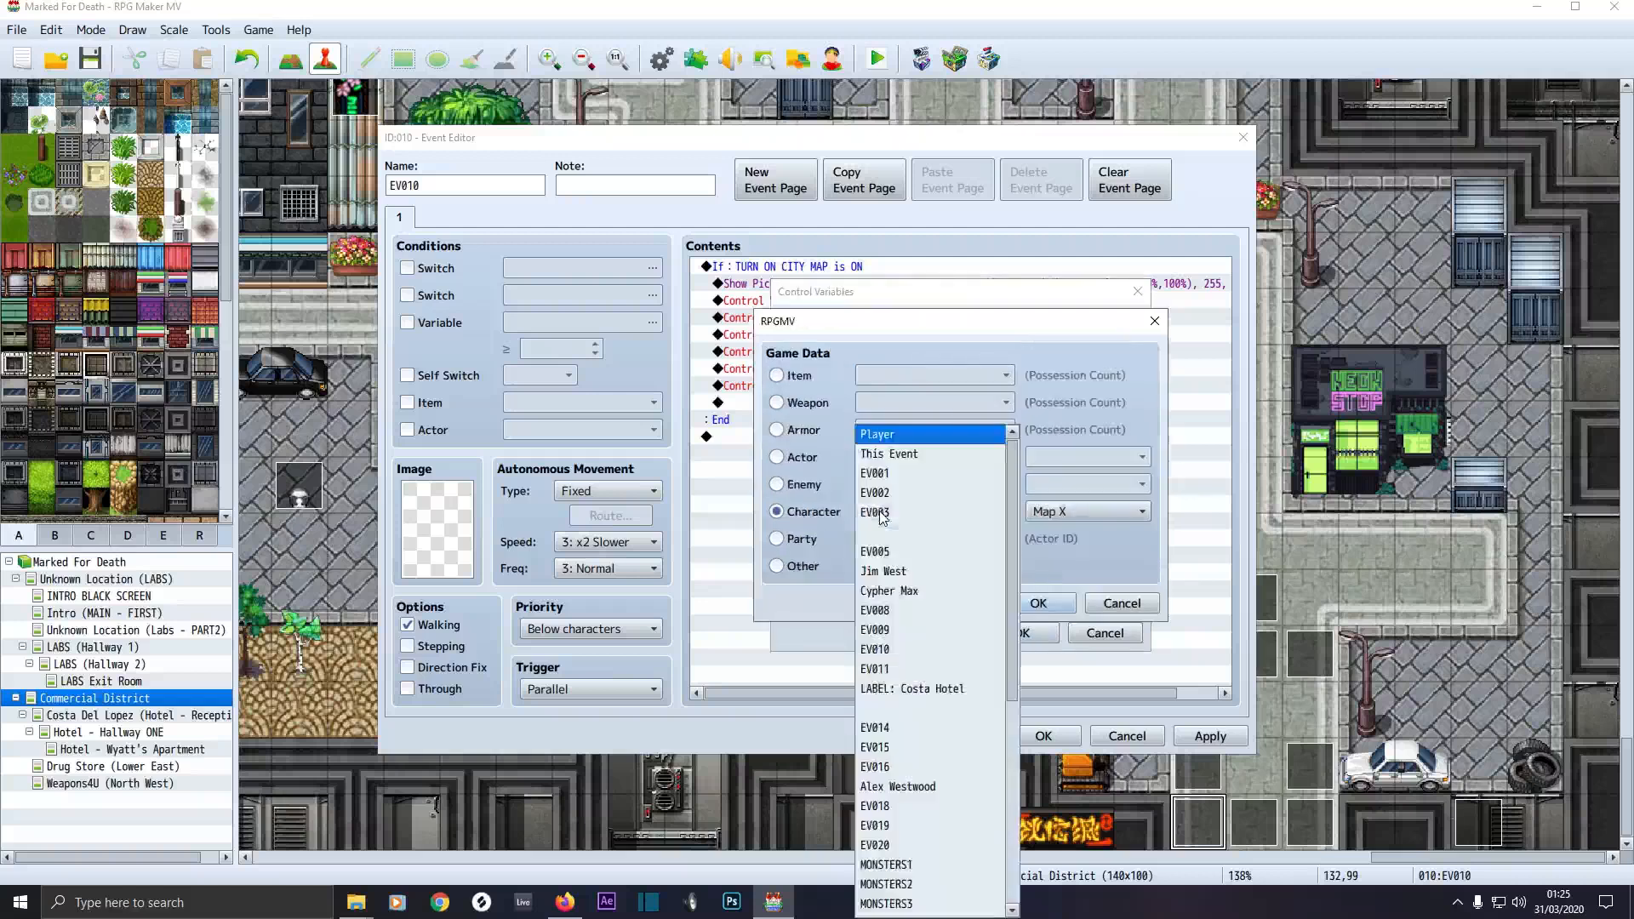
left_click(885, 442)
left_click(1060, 512)
left_click(1054, 532)
left_click(1038, 603)
left_click(1024, 633)
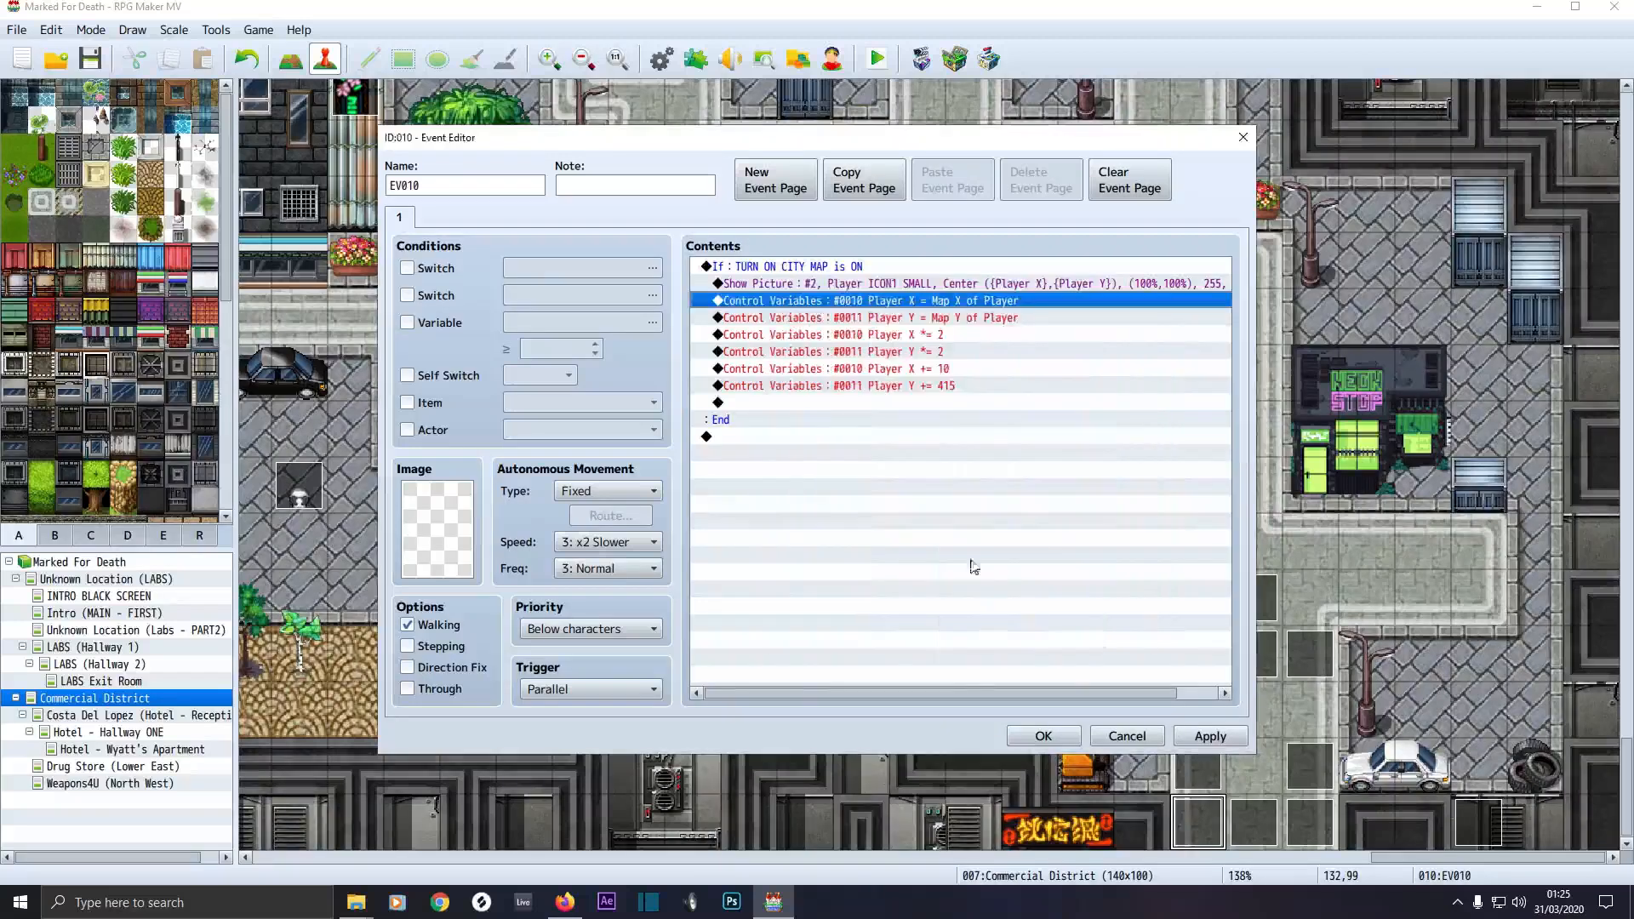
Review the 0011 Player Y command and its game data source, character Player with Map Y, and confirm it
double_click(821, 325)
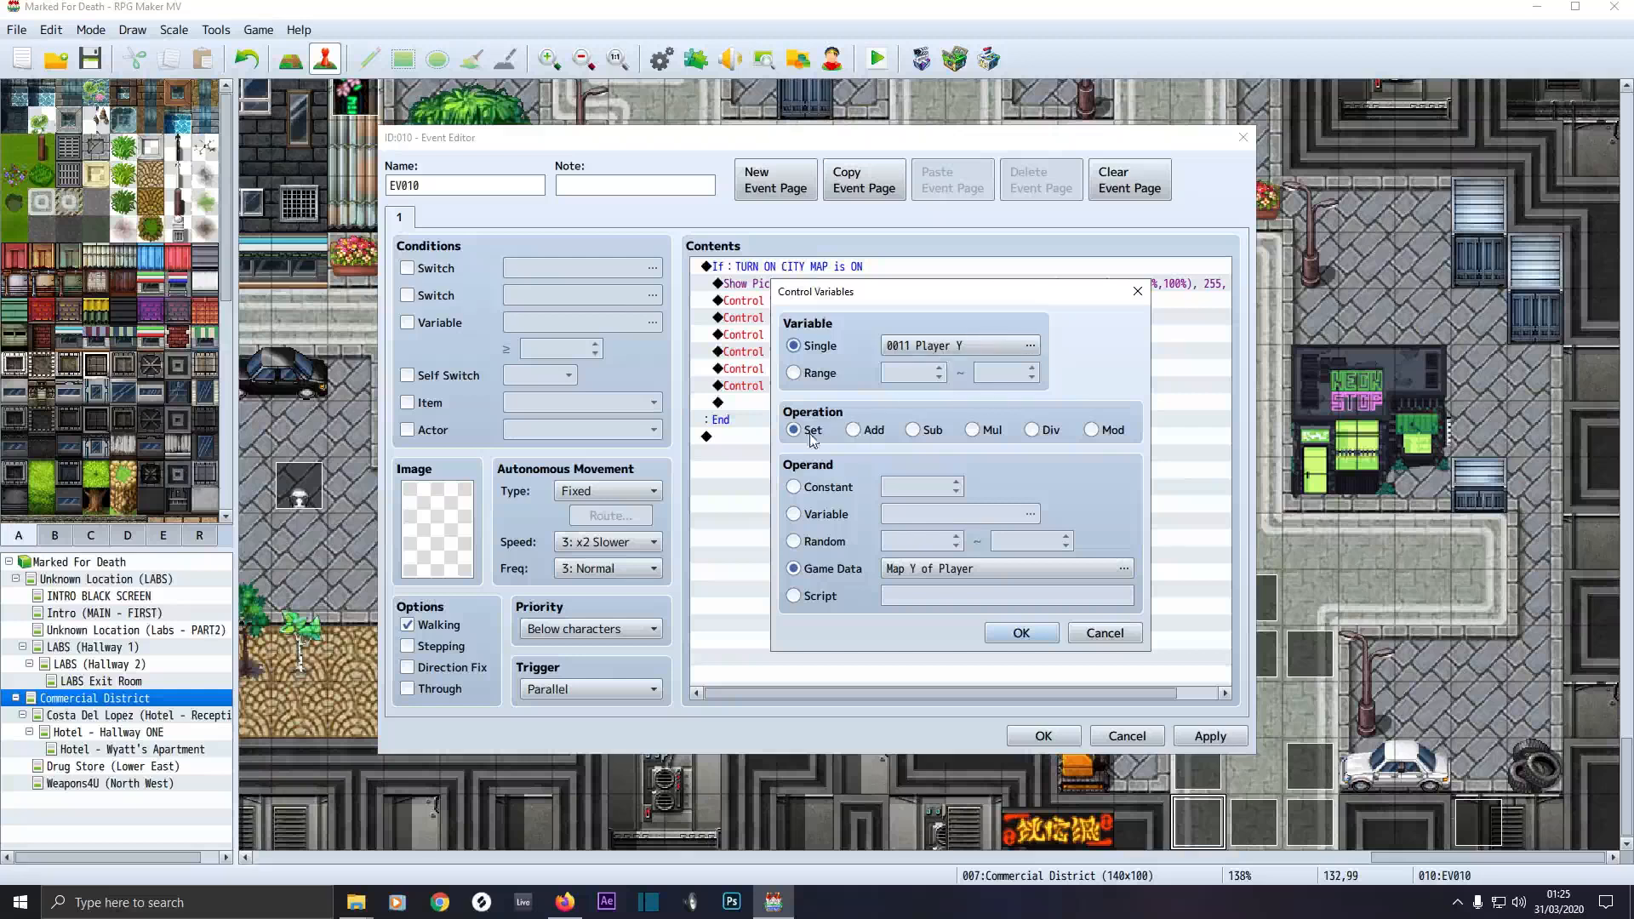
left_click(914, 573)
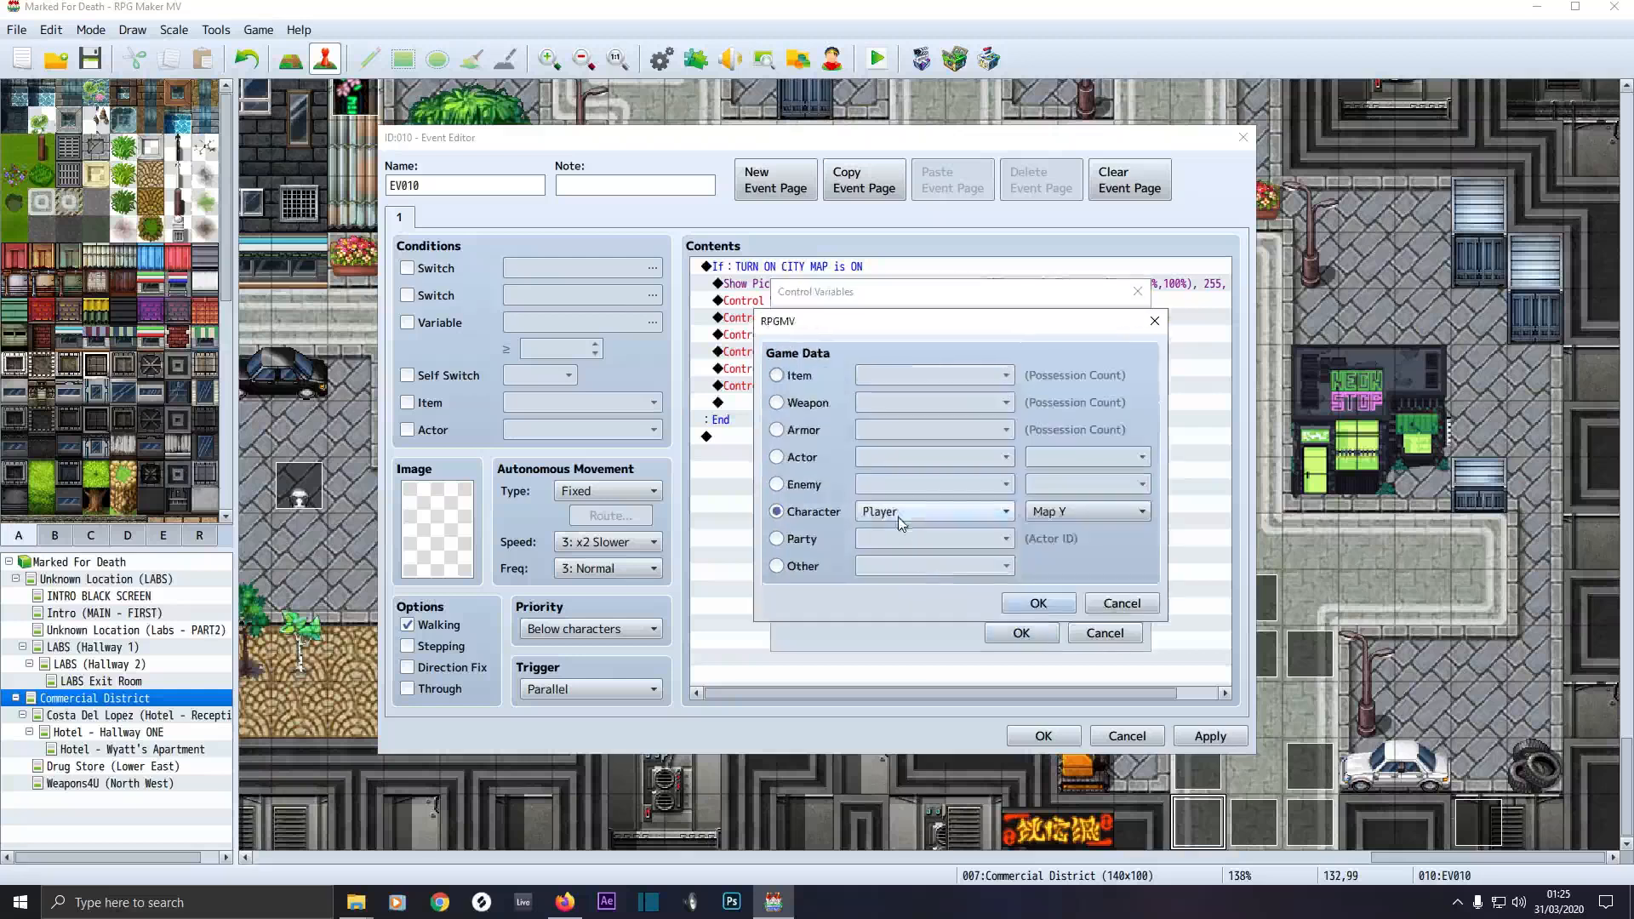
left_click(1038, 603)
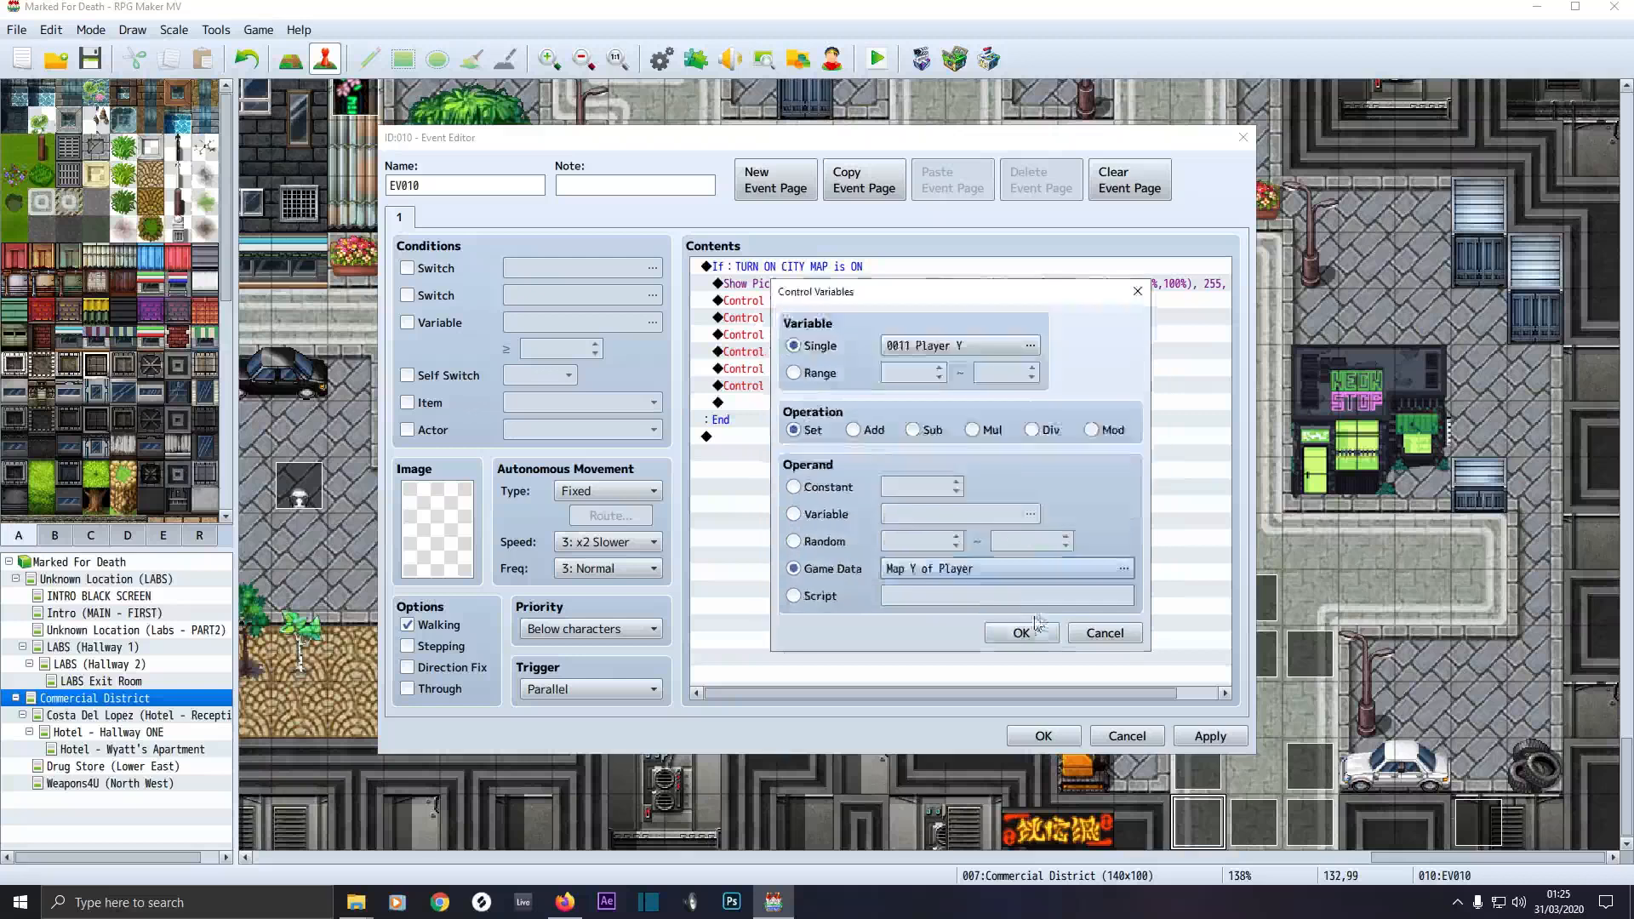
left_click(1021, 633)
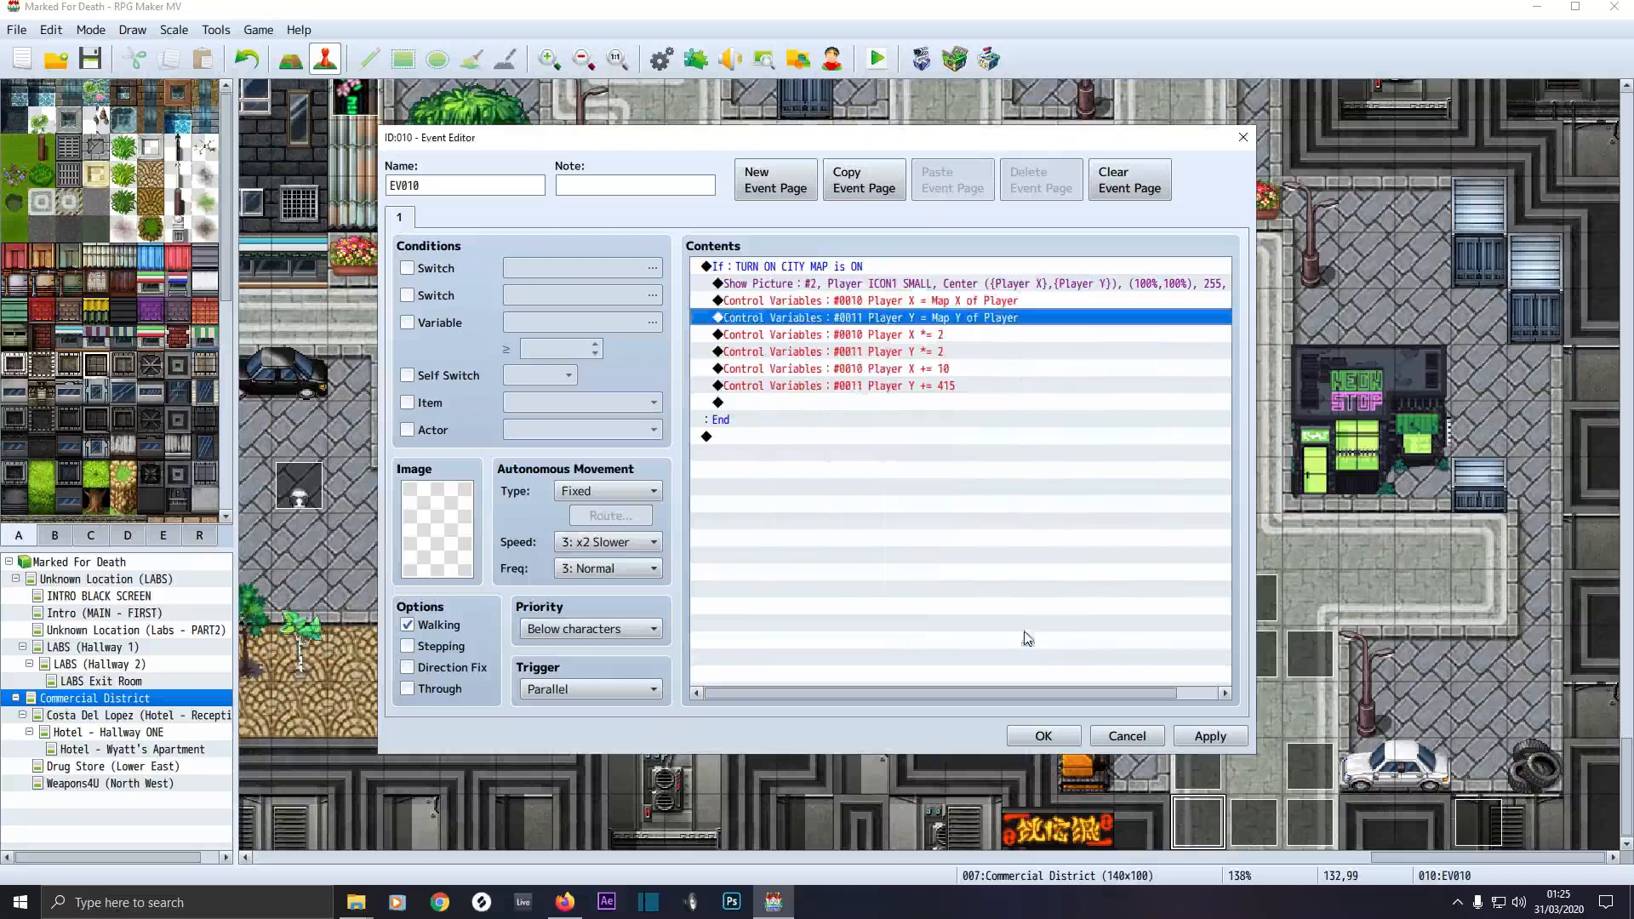
Review the commands that multiply Player X and Player Y by the constant 2 and confirm both
double_click(832, 336)
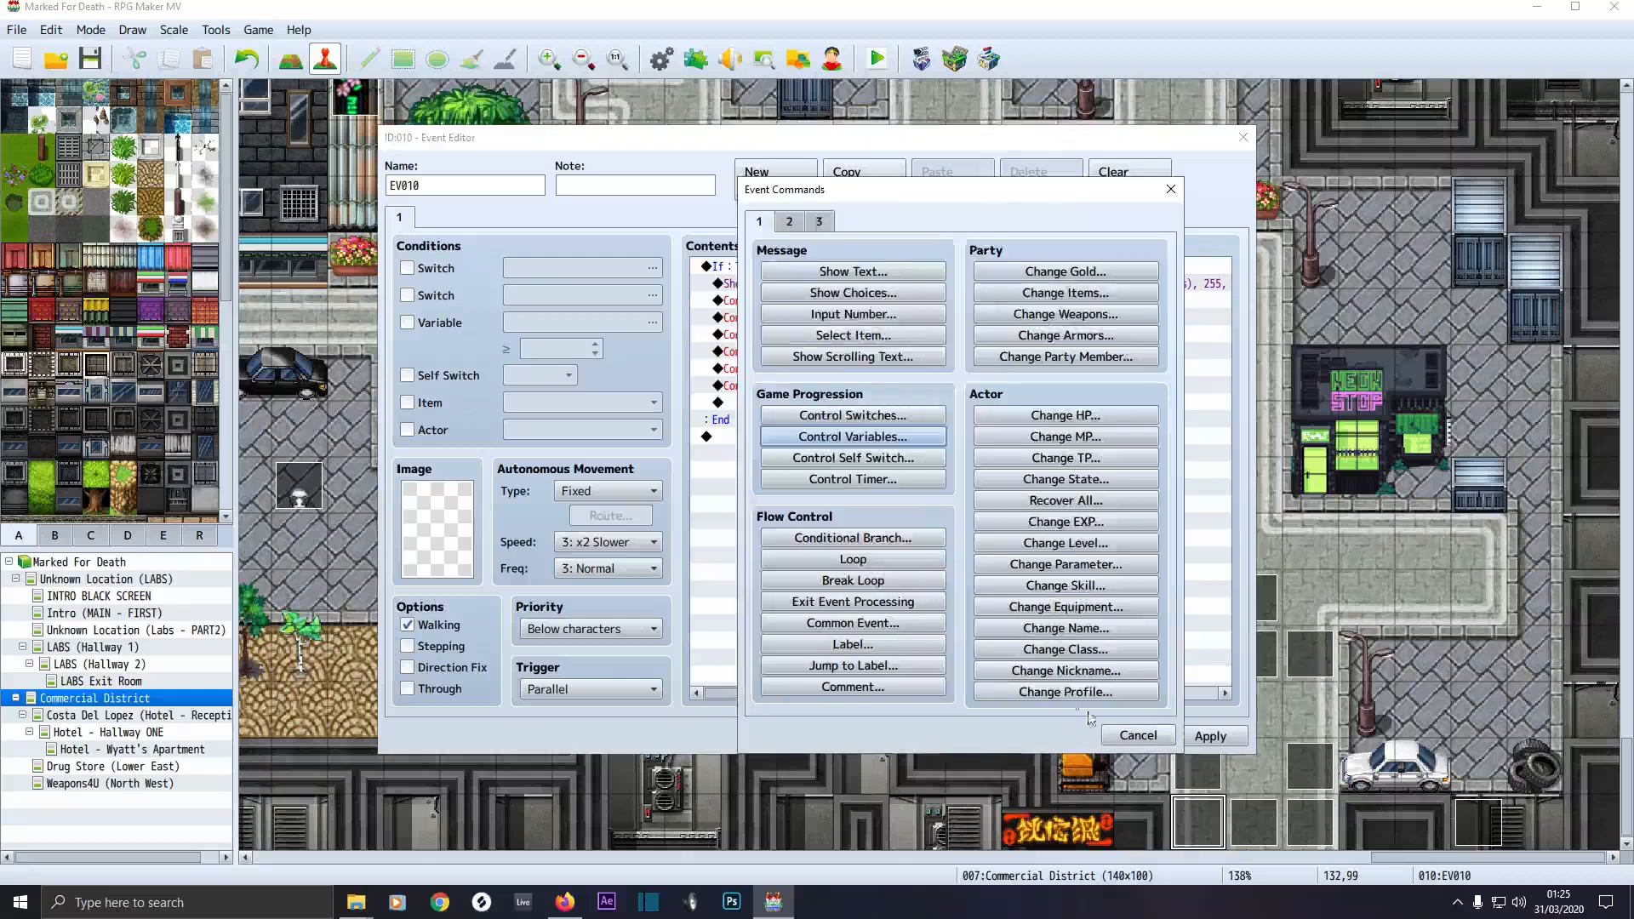
left_click(1130, 729)
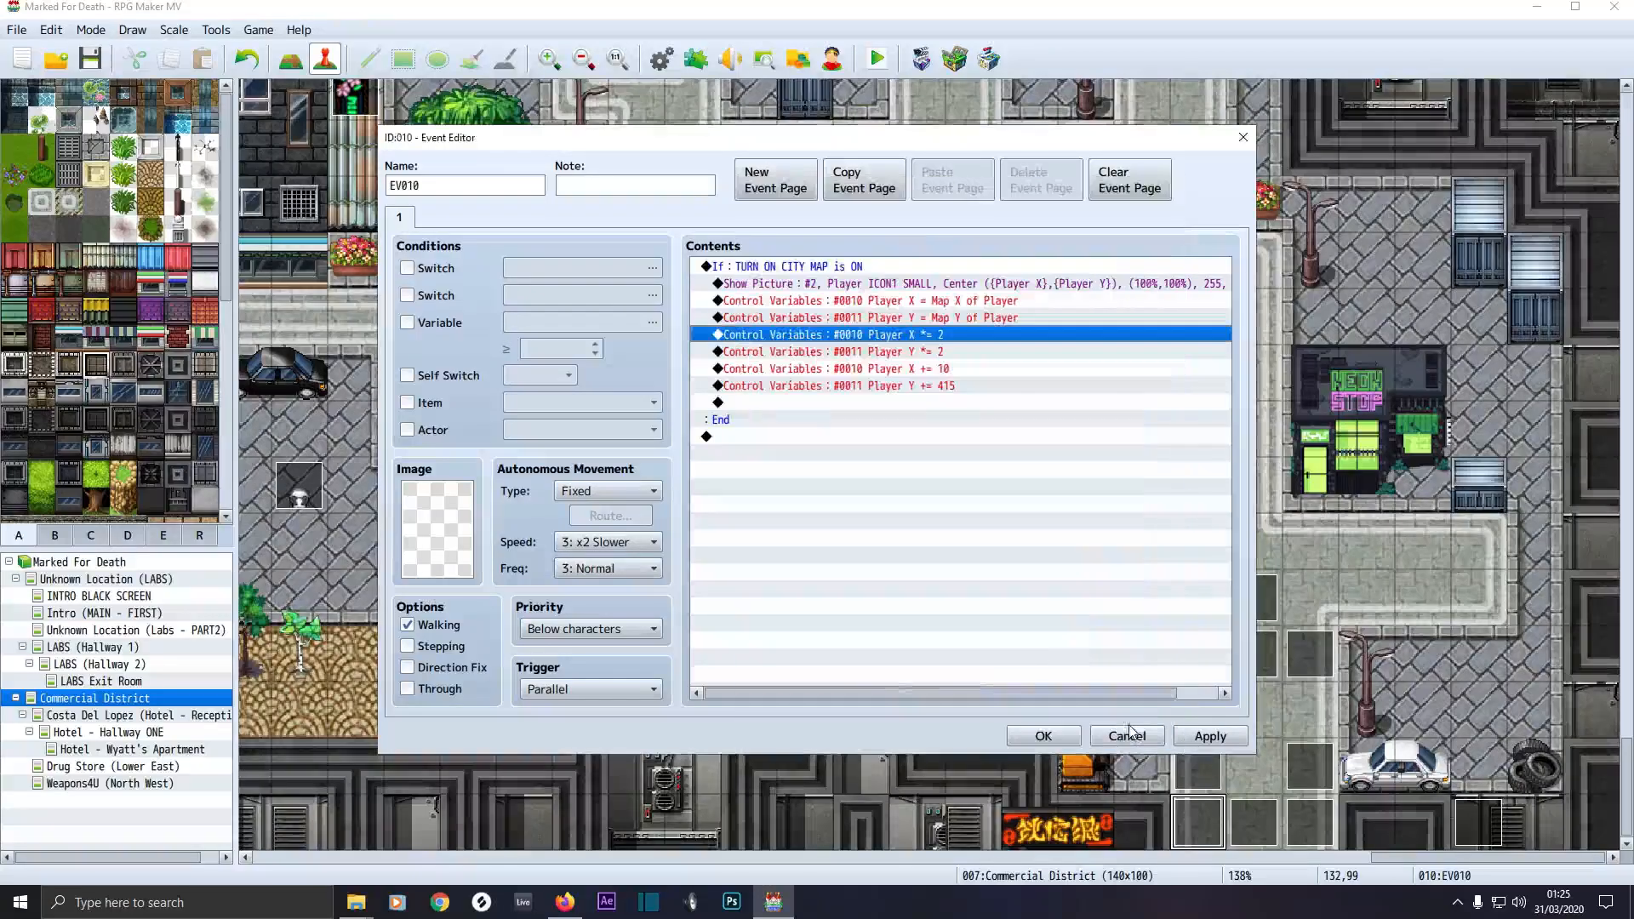
double_click(797, 338)
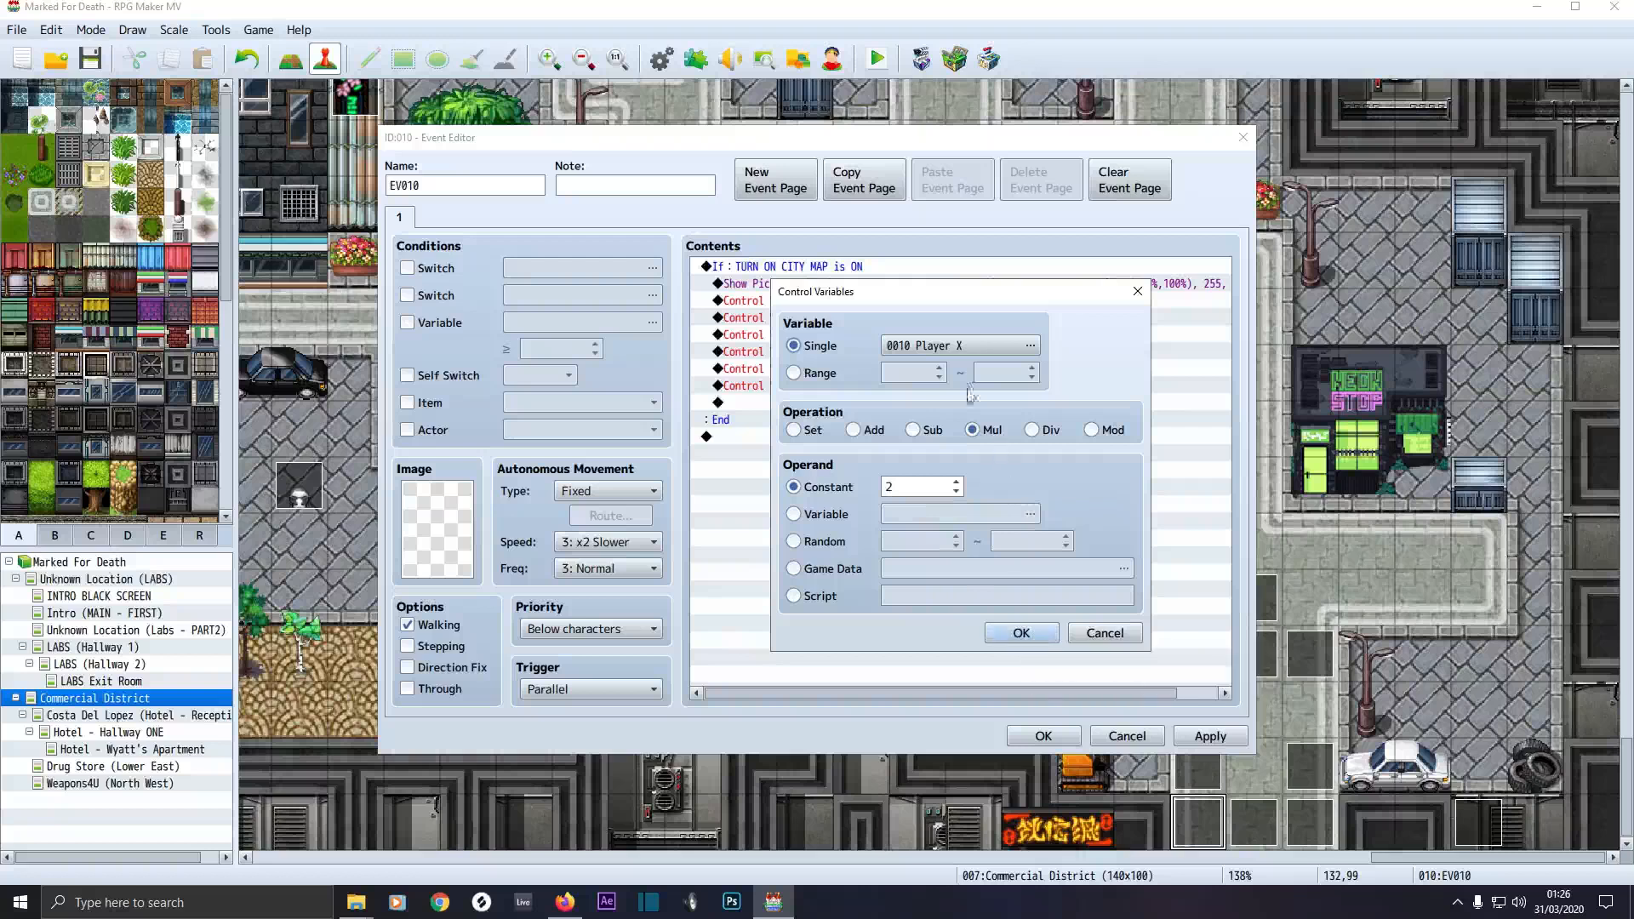
left_click(1036, 638)
left_click(904, 353)
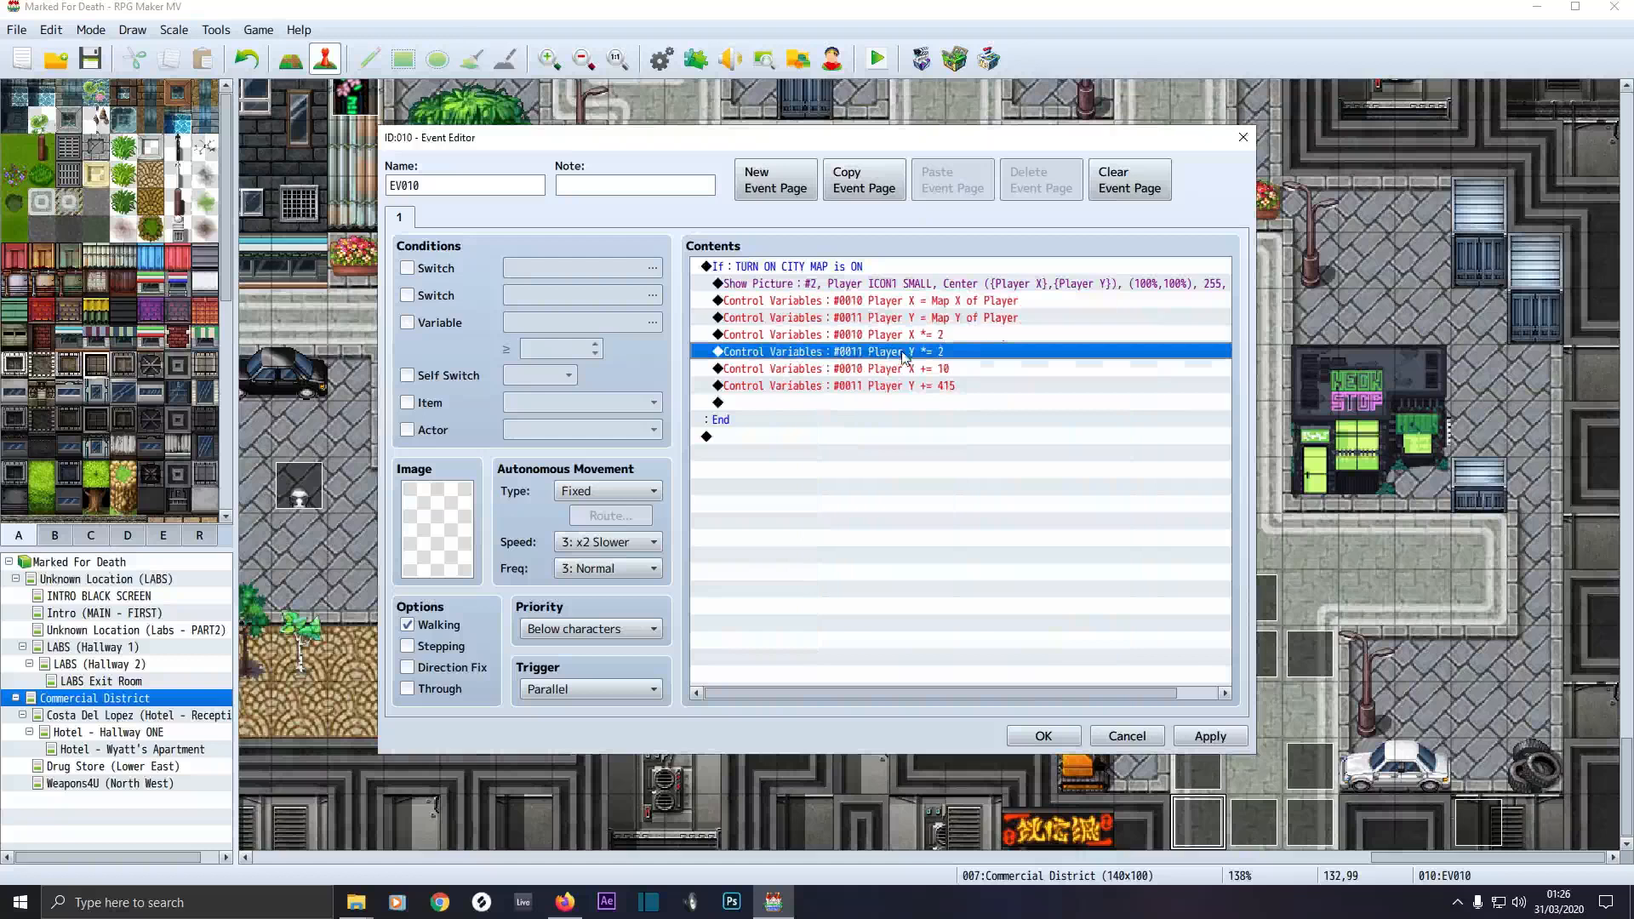
key("Return")
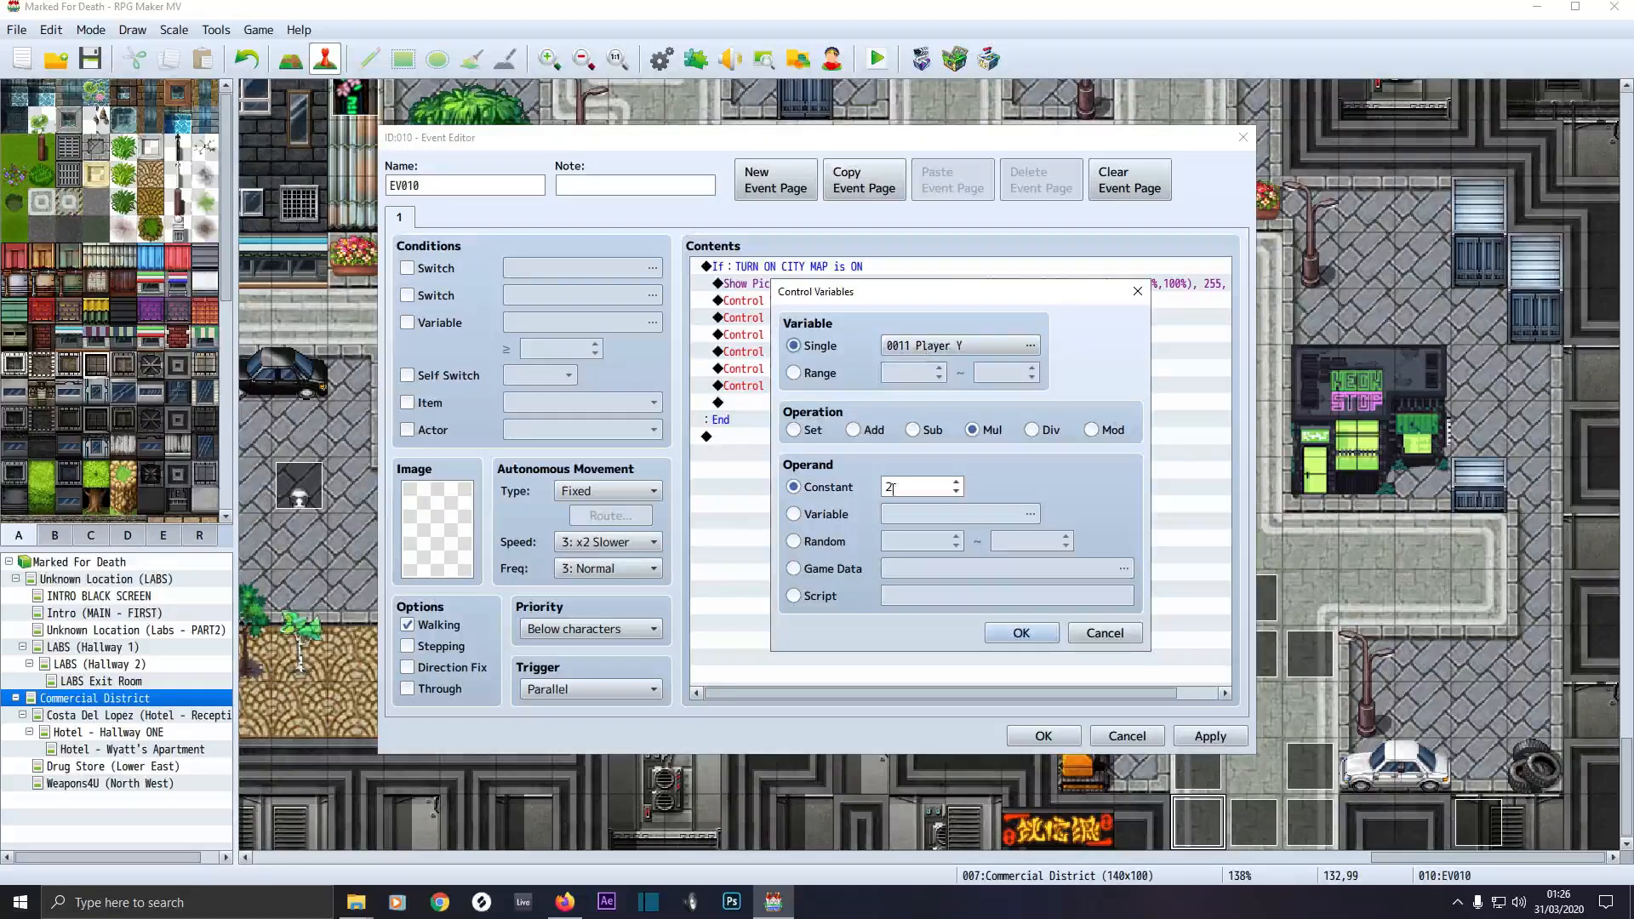
left_click(1024, 631)
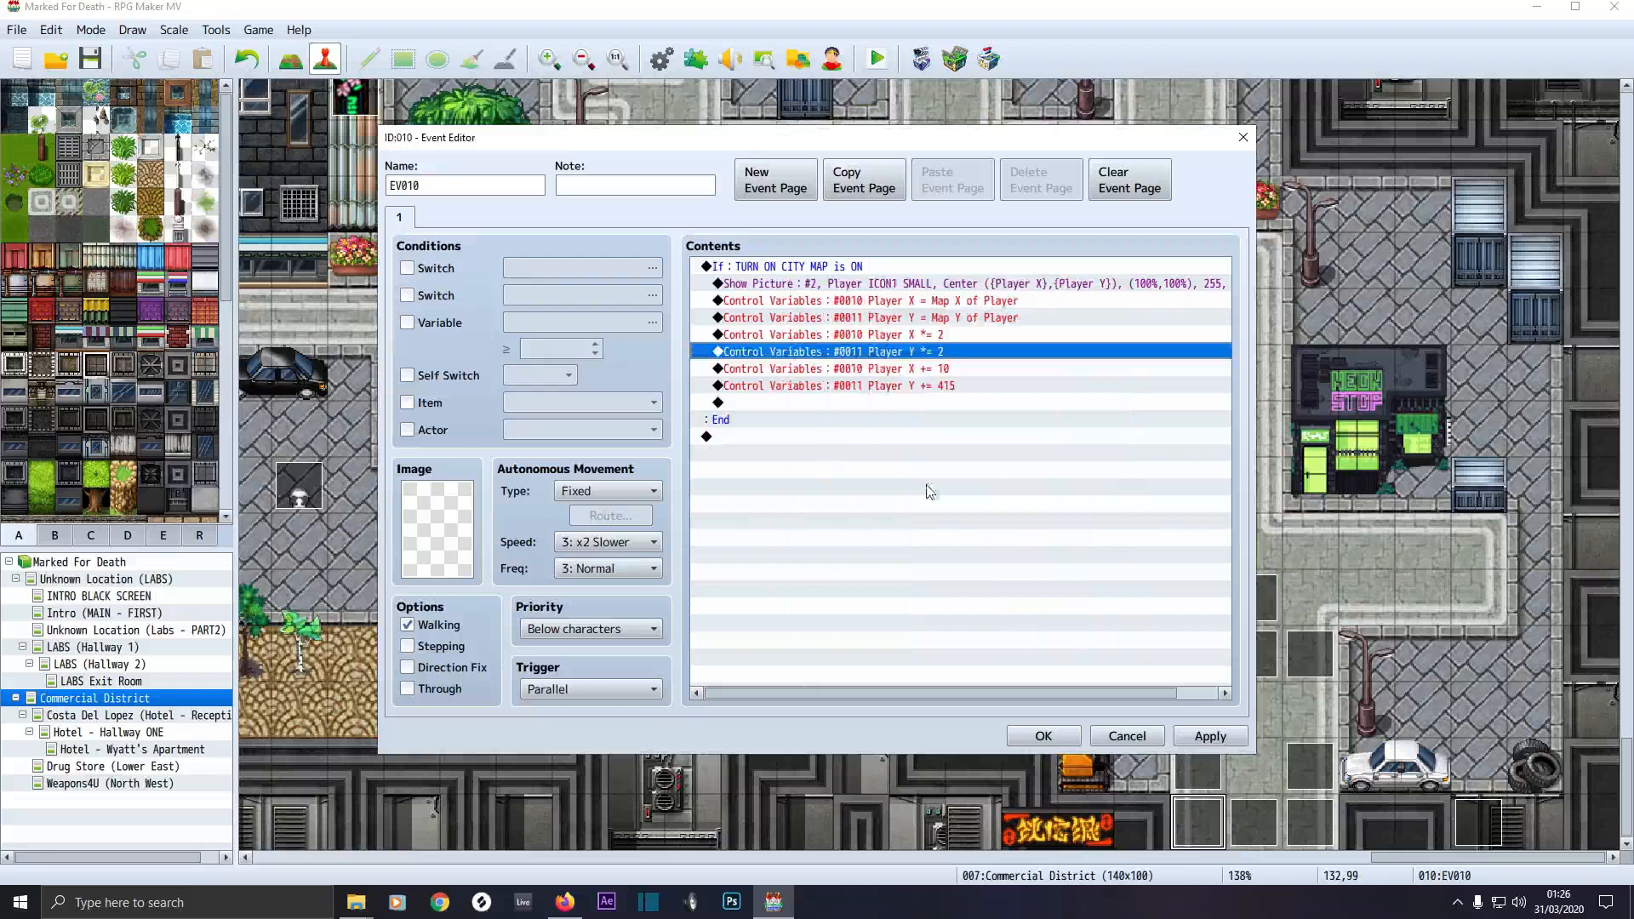
Confirm the commands adding 10 to Player X and 415 to Player Y, then apply and close EV010
double_click(885, 375)
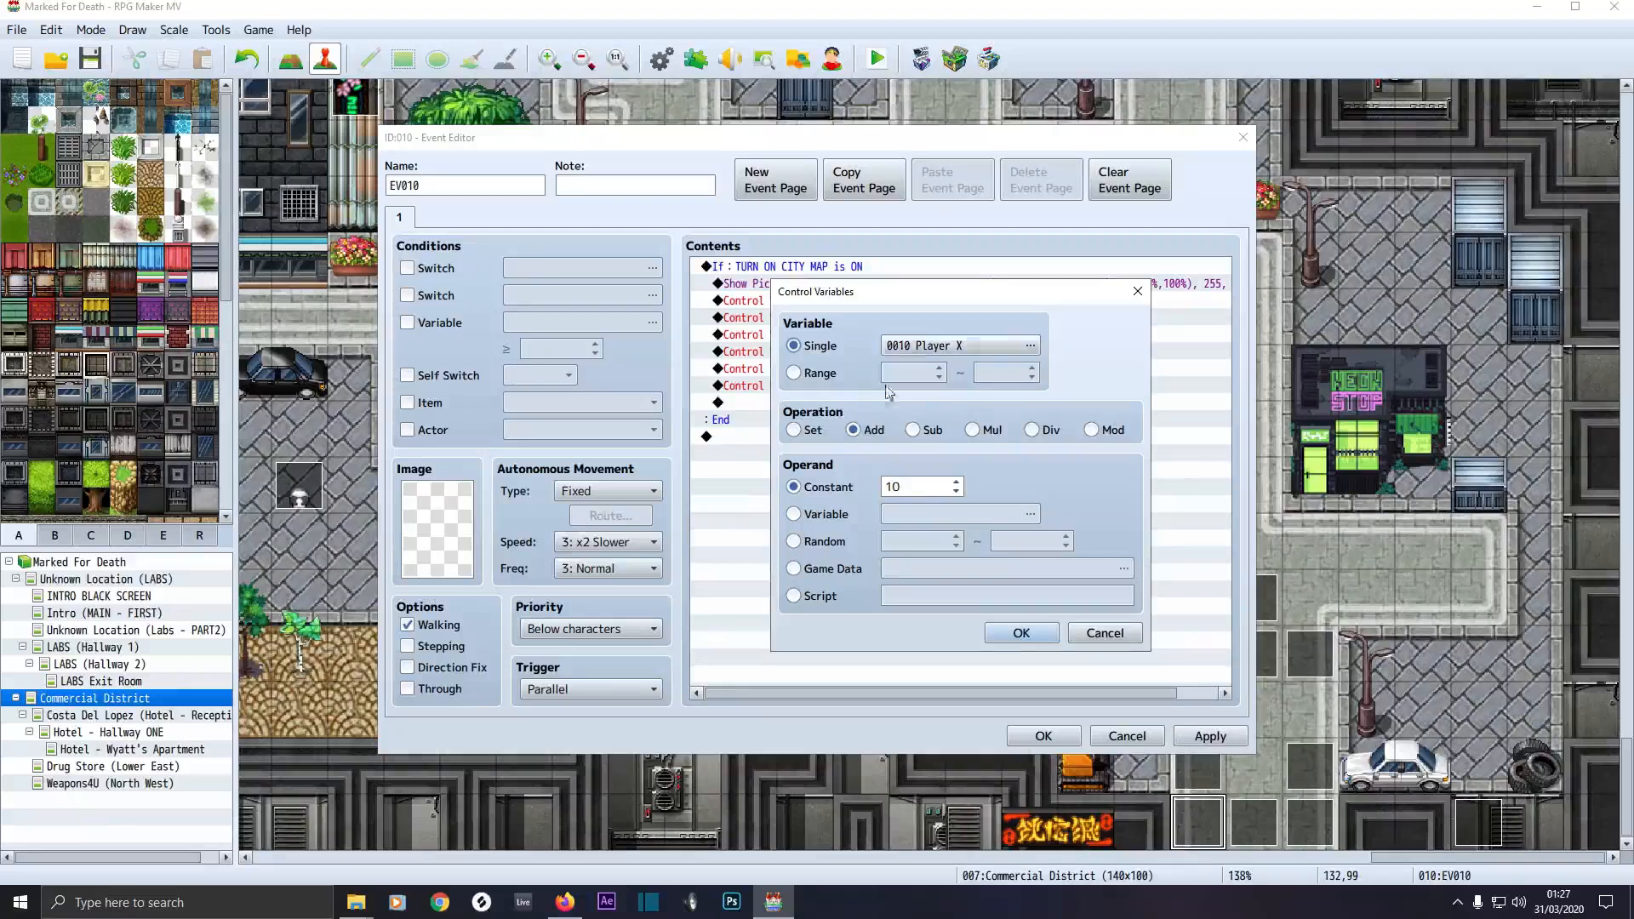
left_click(1020, 634)
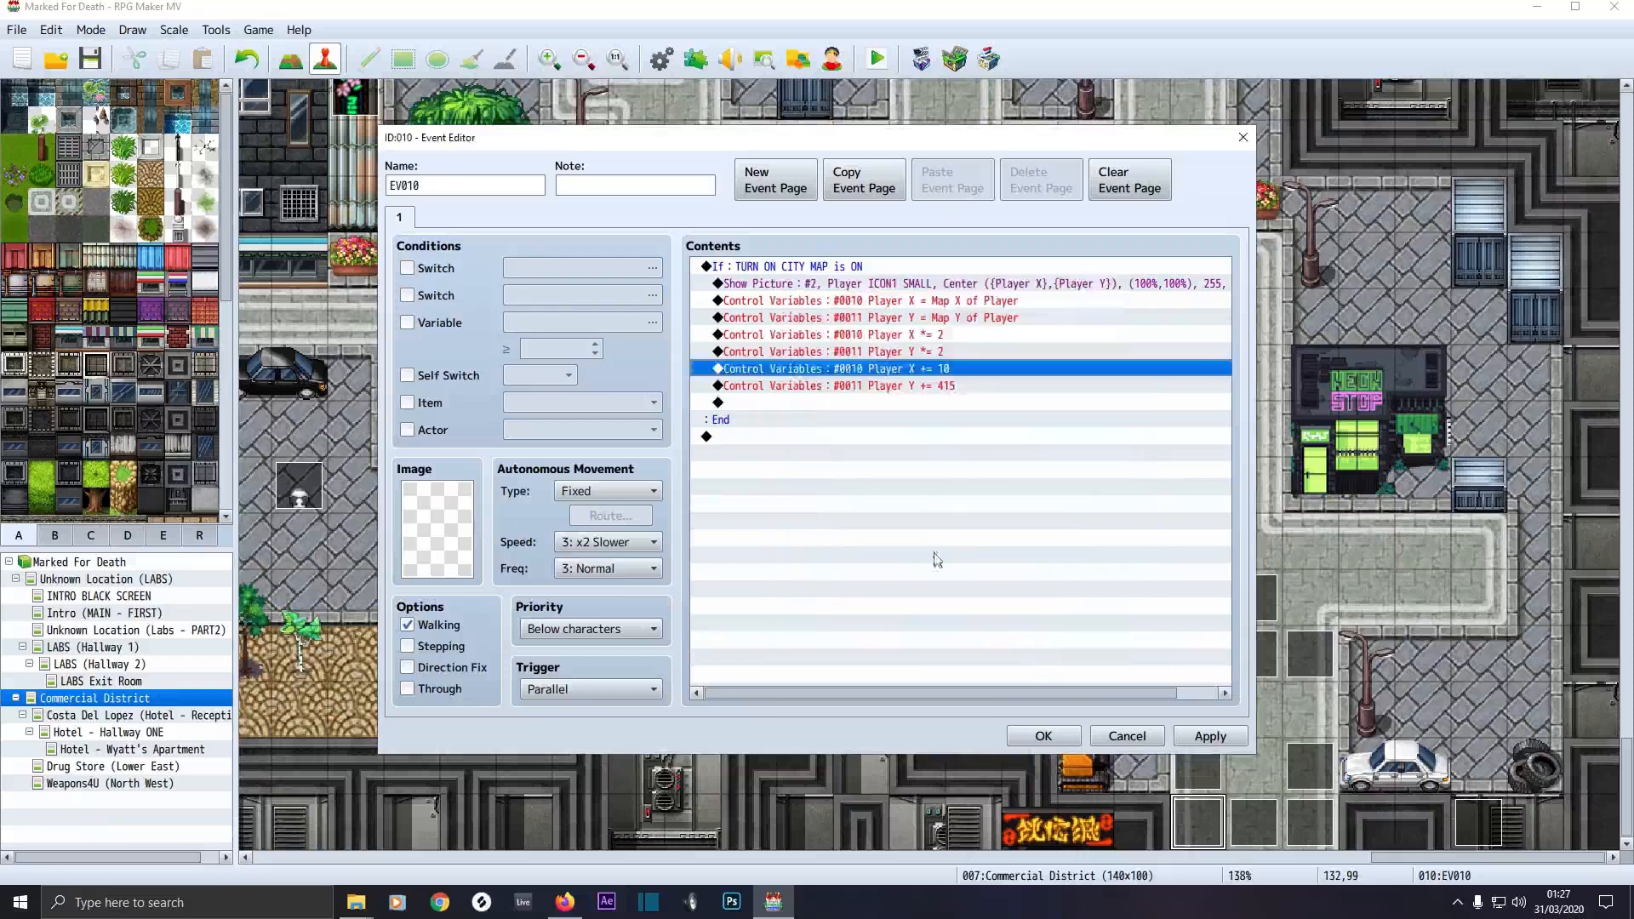
left_click(847, 388)
double_click(847, 395)
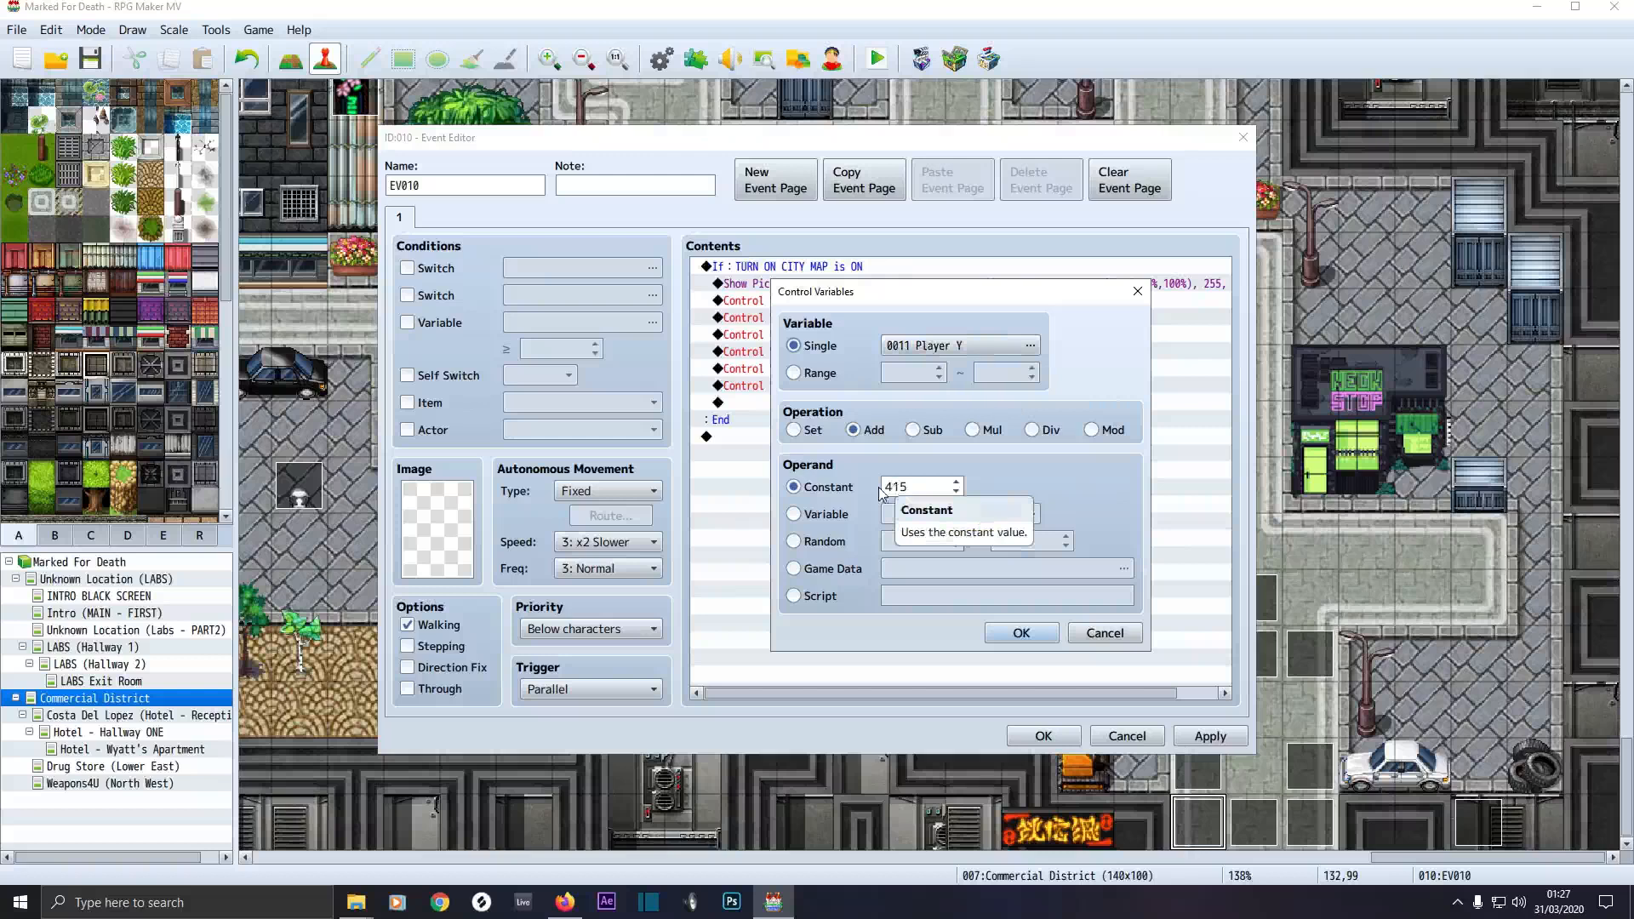
left_click(1021, 633)
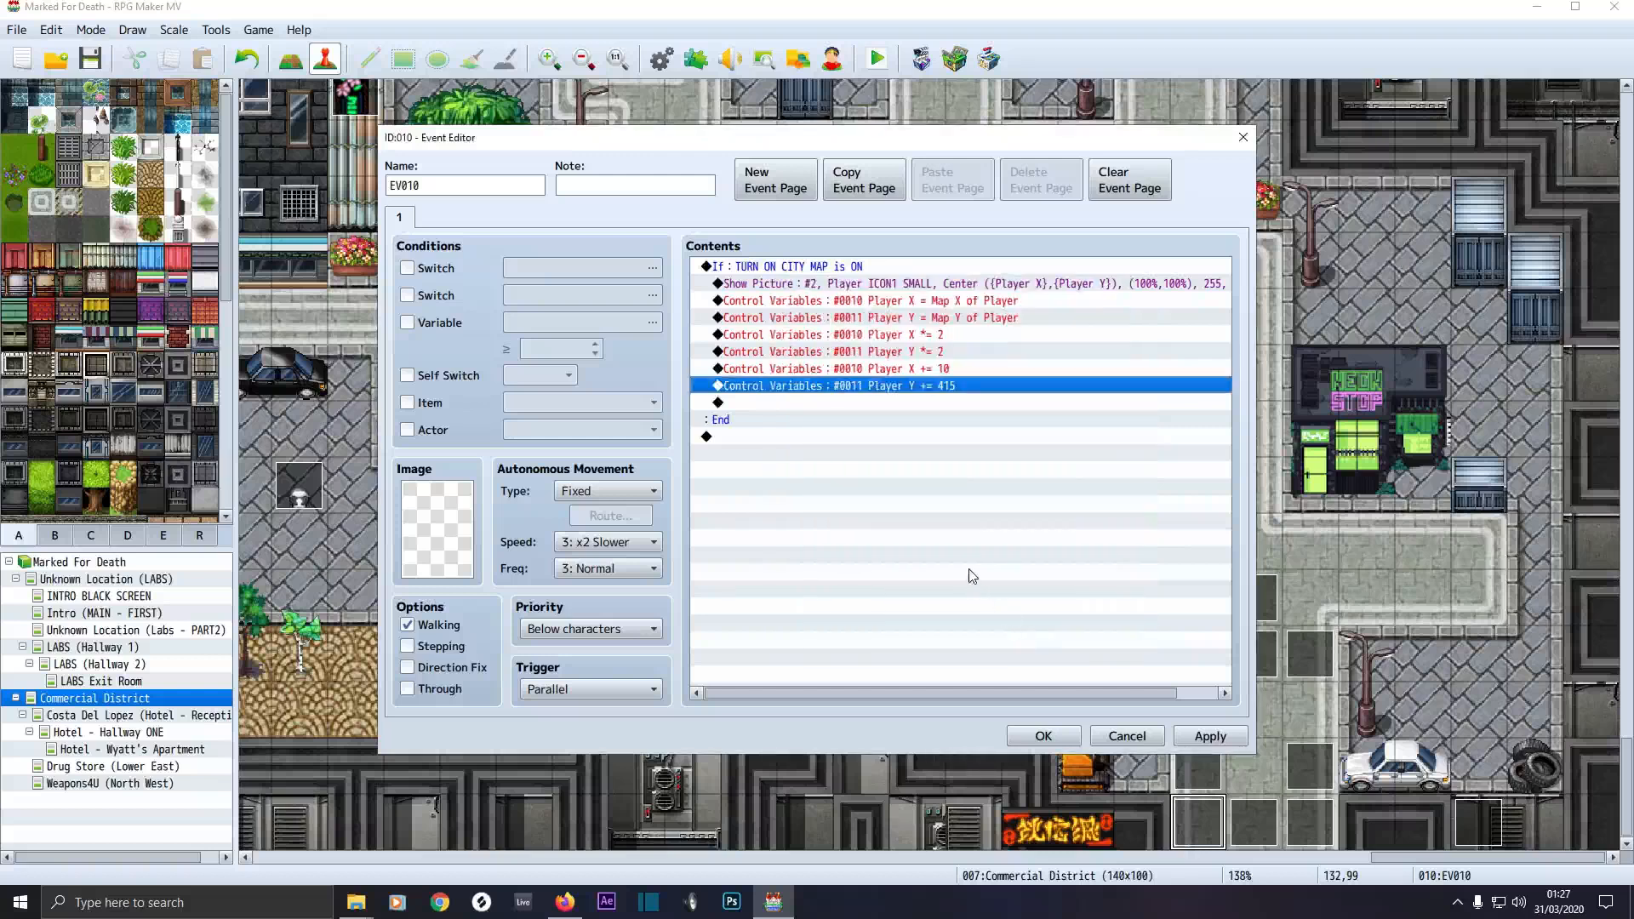
left_click(1209, 736)
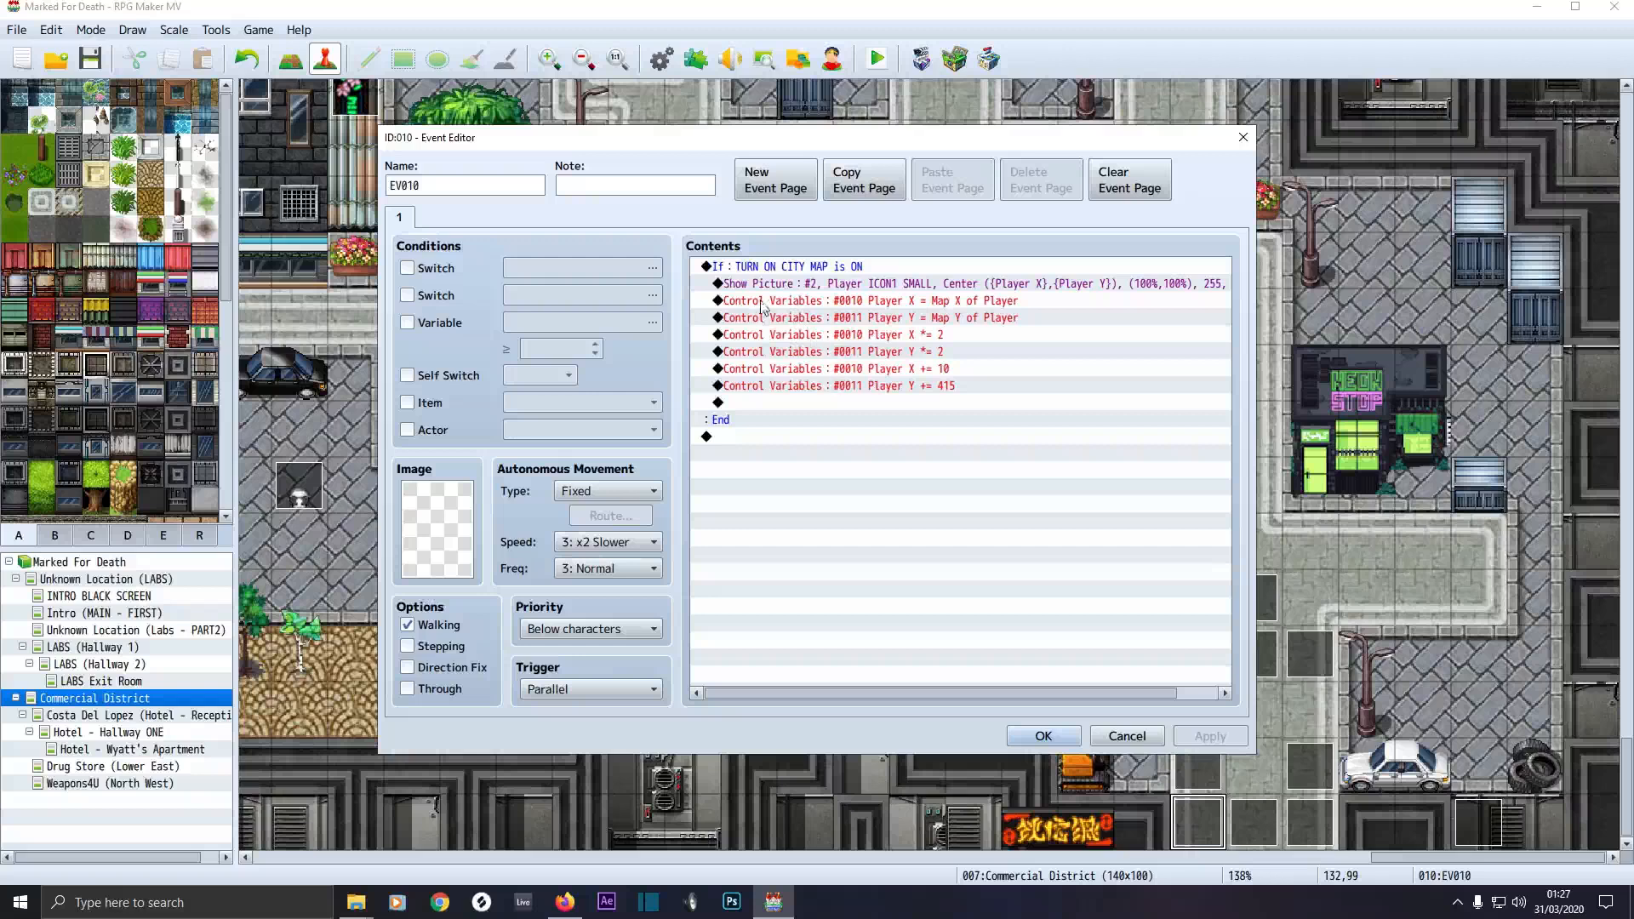
left_click(1063, 737)
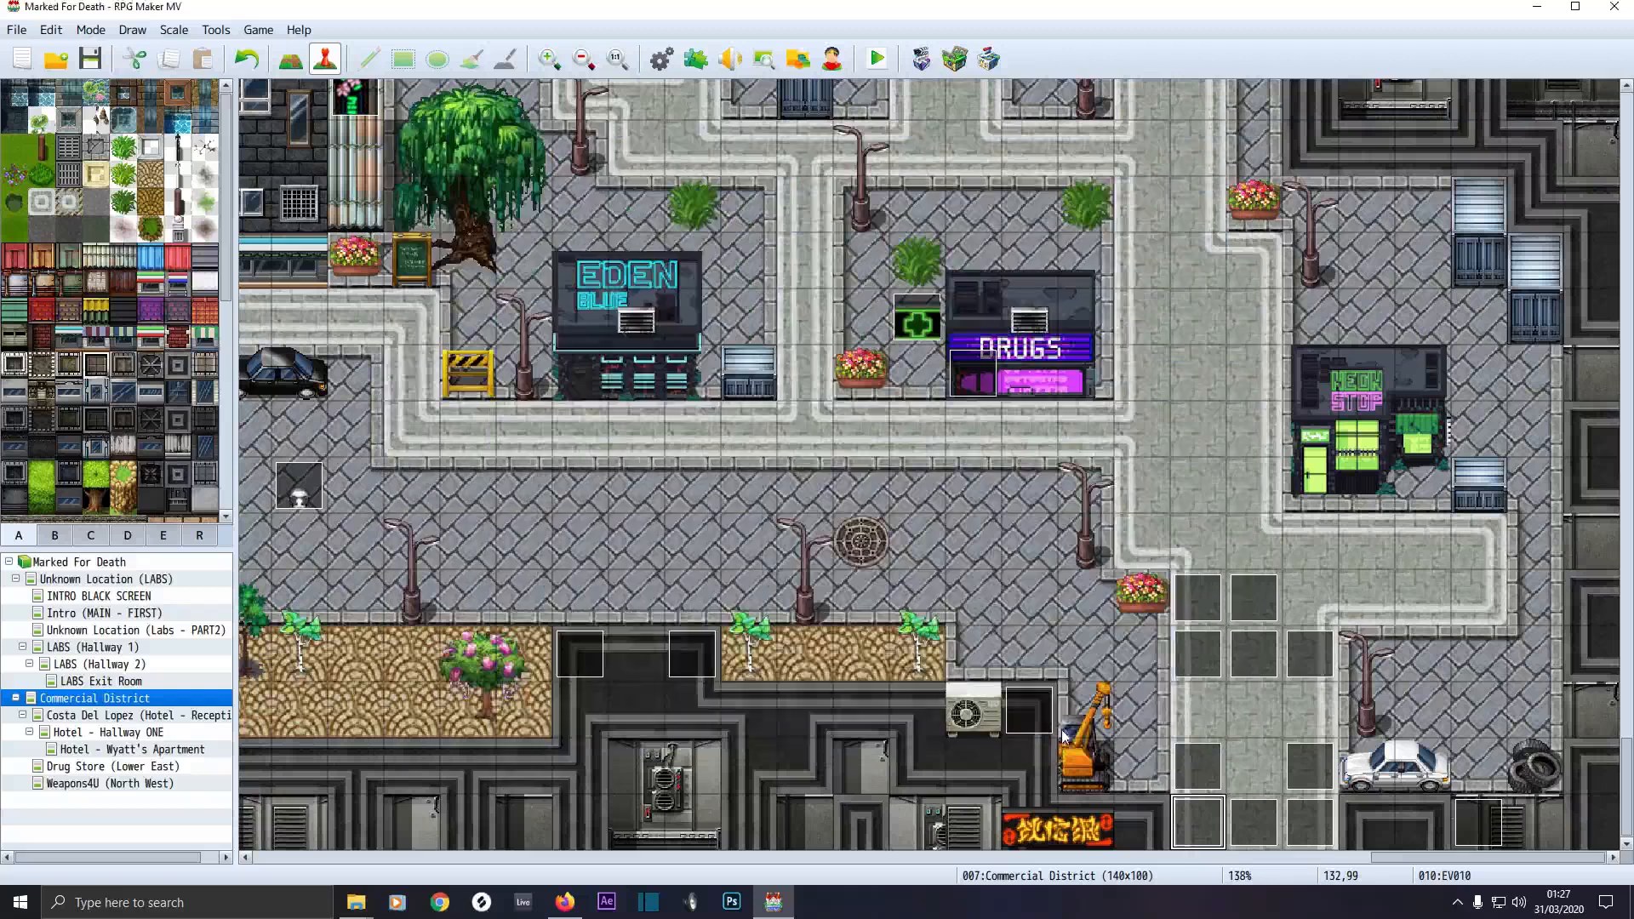
Open event EV003 in the Hotel - Wyatt's Apartment map and examine both pages and the first page's full command list
left_click(85, 749)
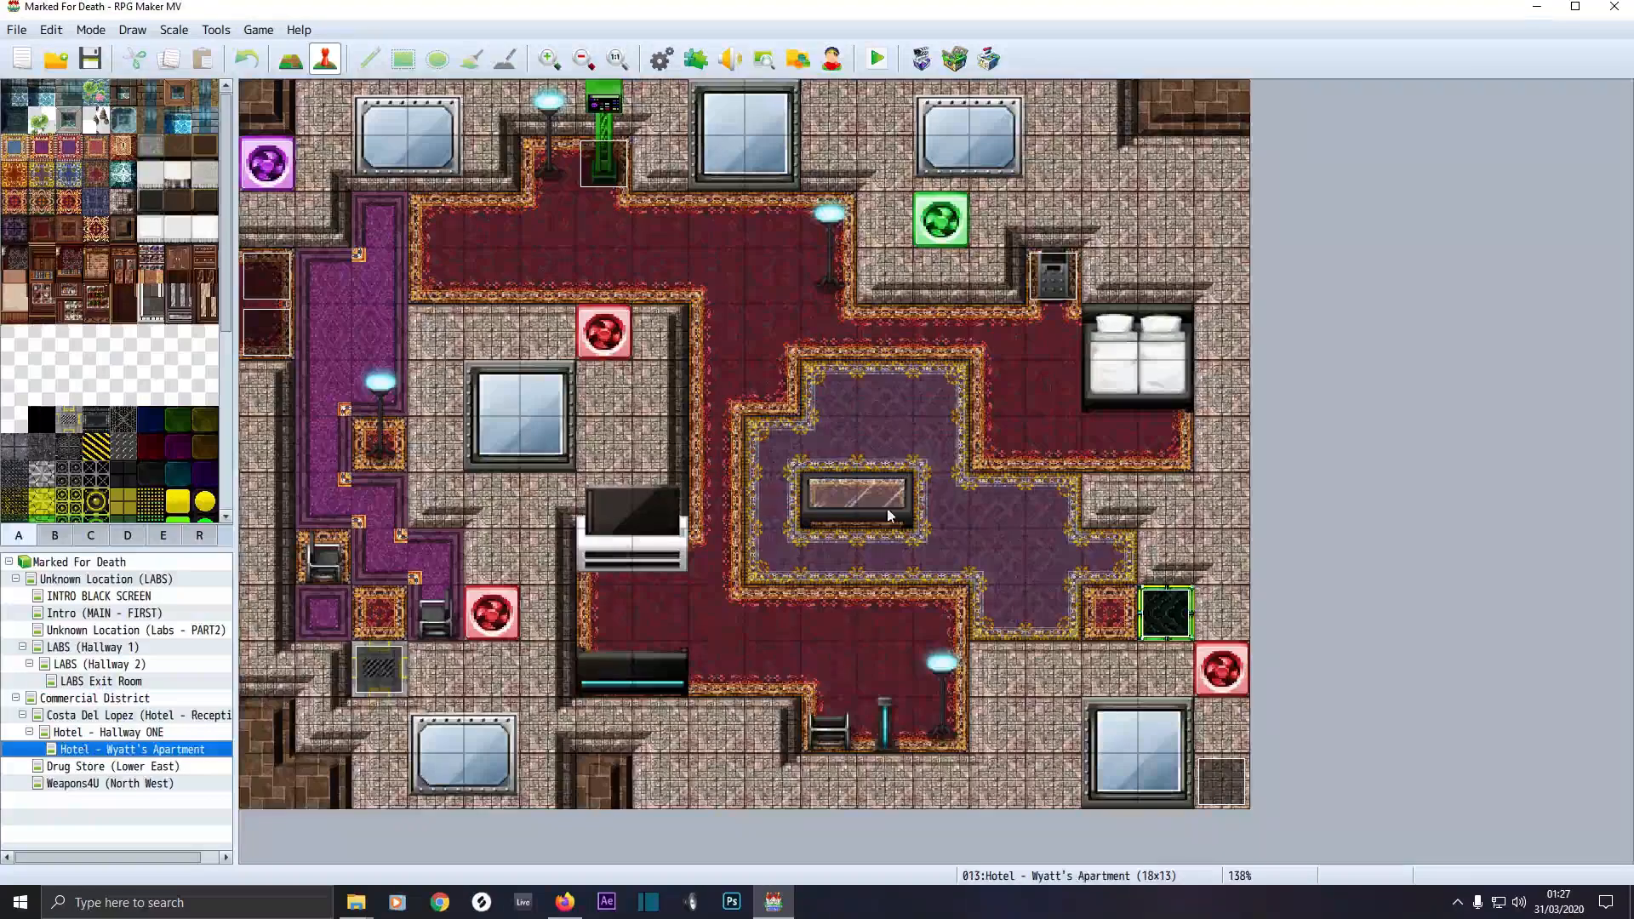
double_click(1055, 273)
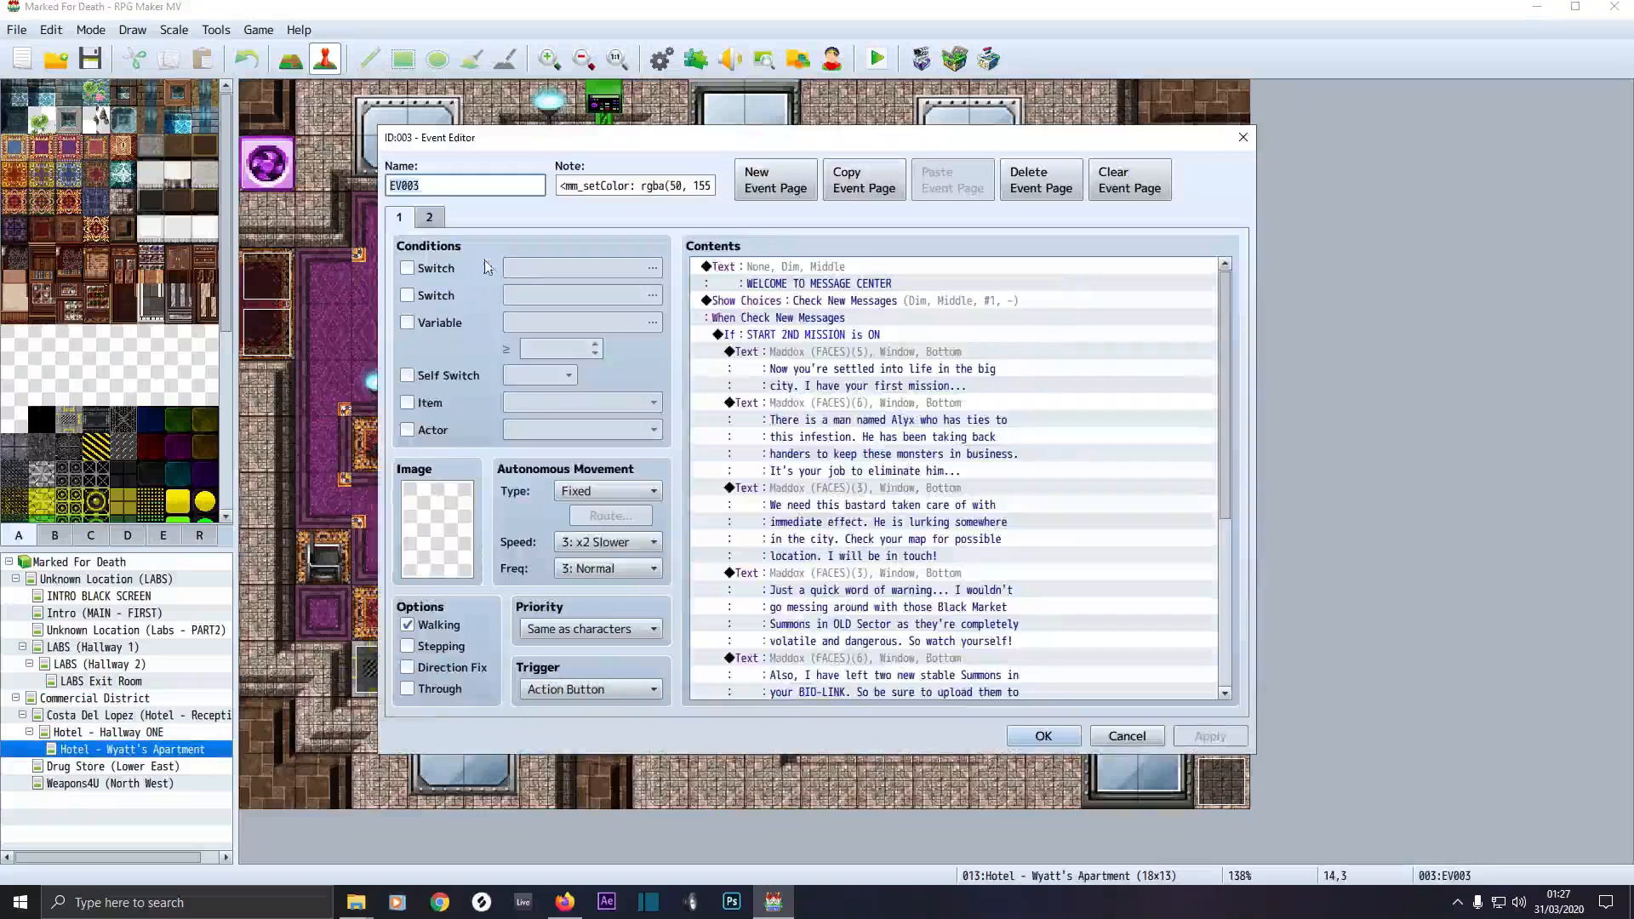
left_click(429, 218)
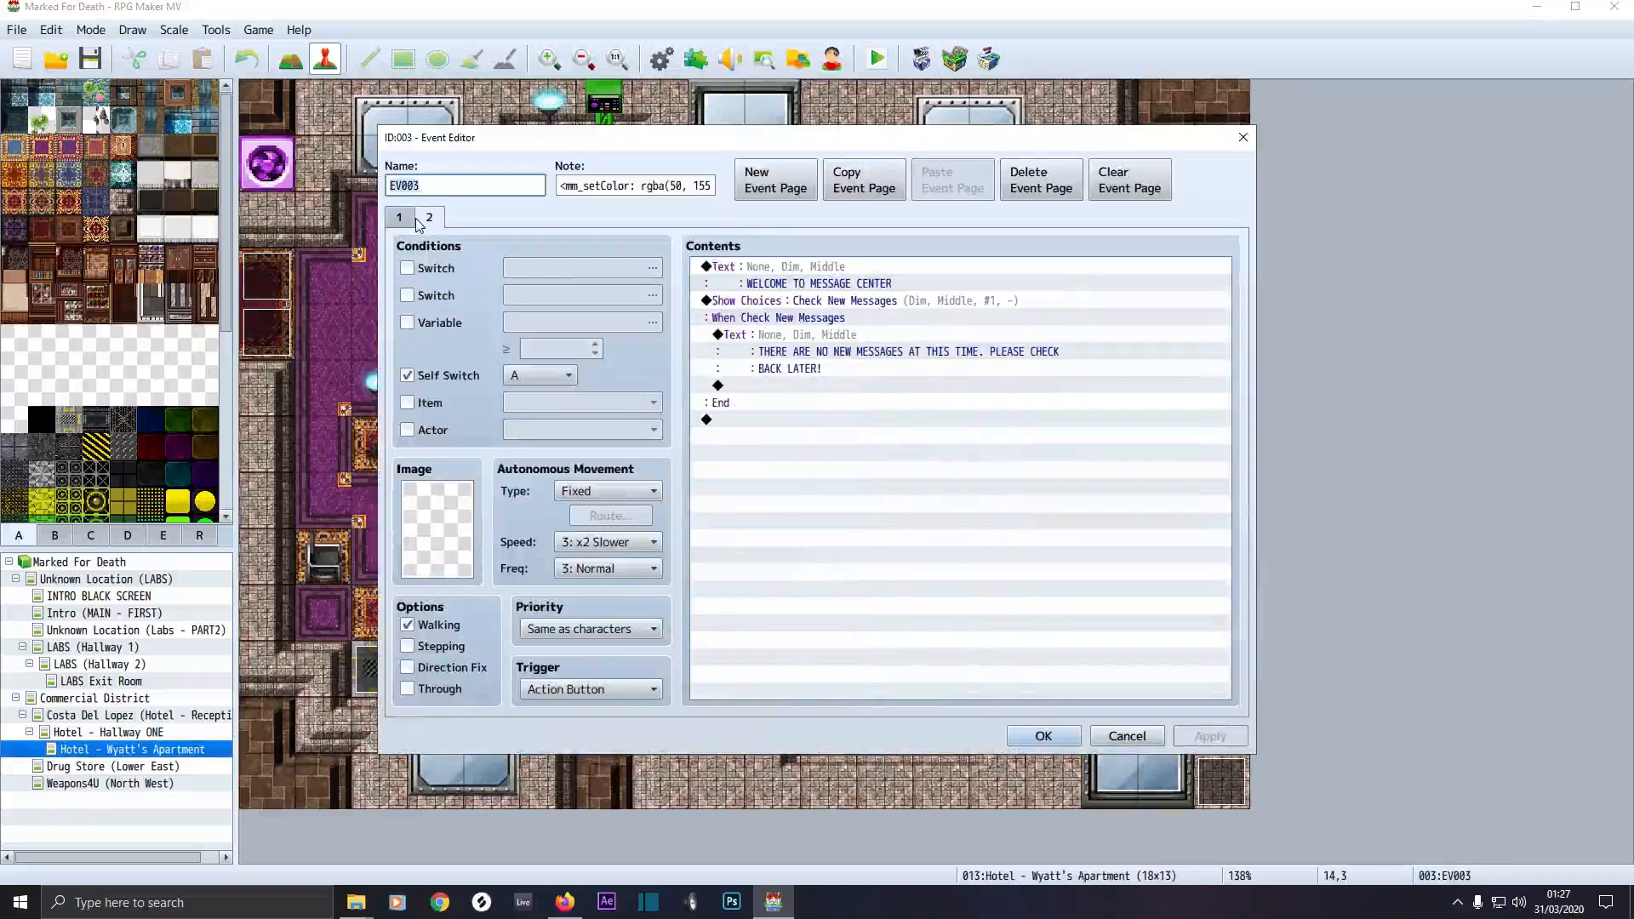
left_click(414, 219)
scroll(852, 450, "down", 4)
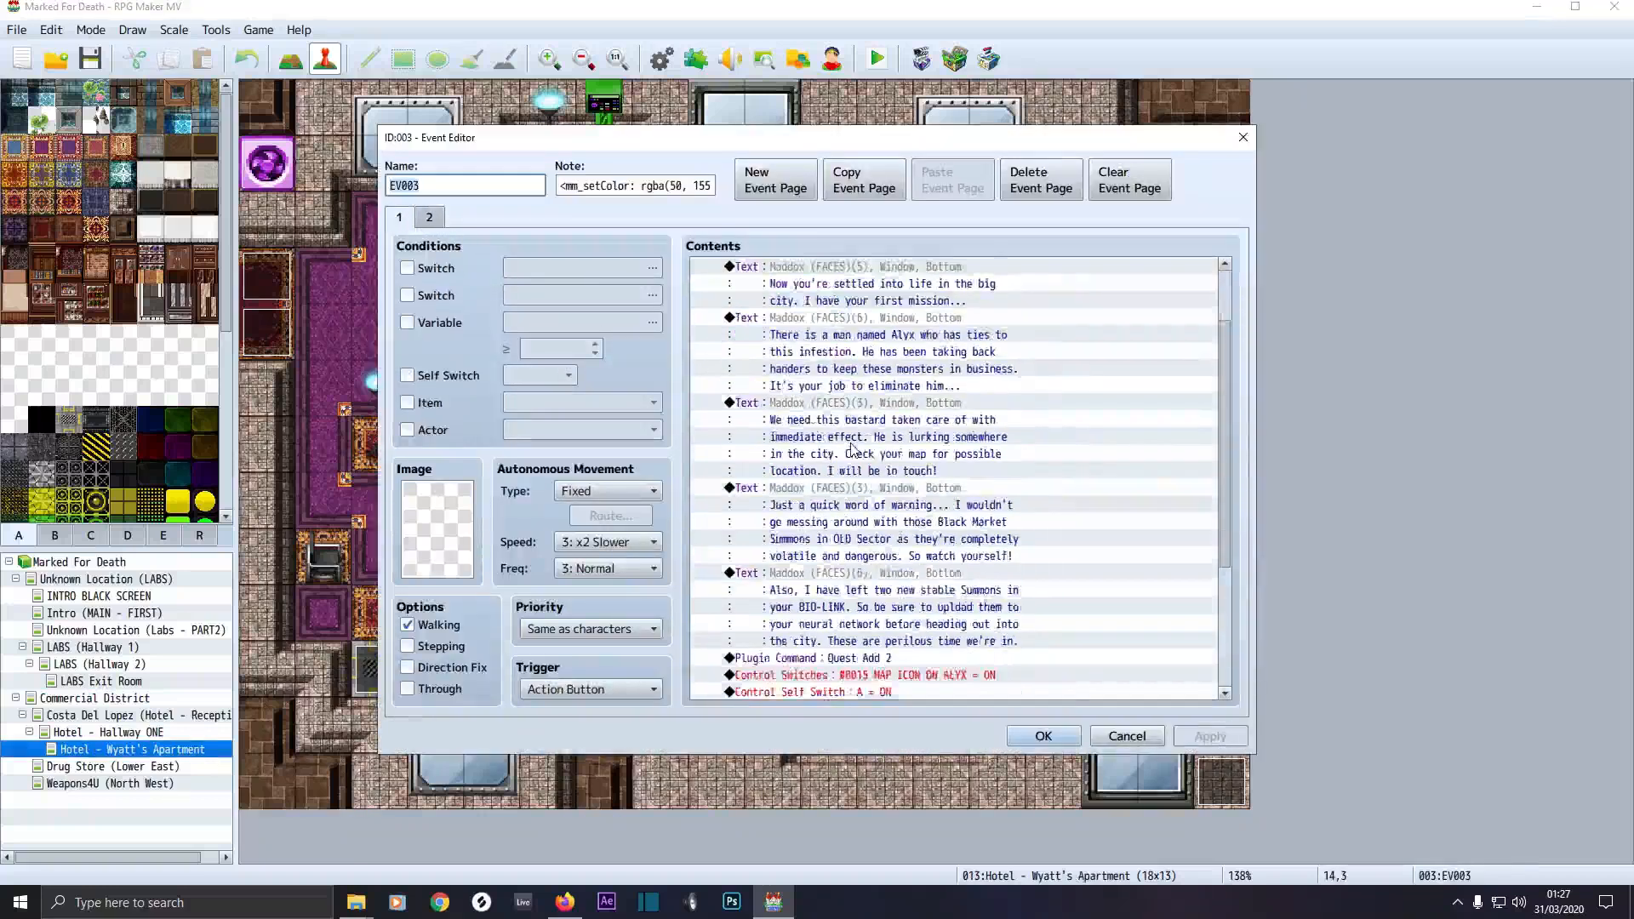
scroll(851, 449, "down", 4)
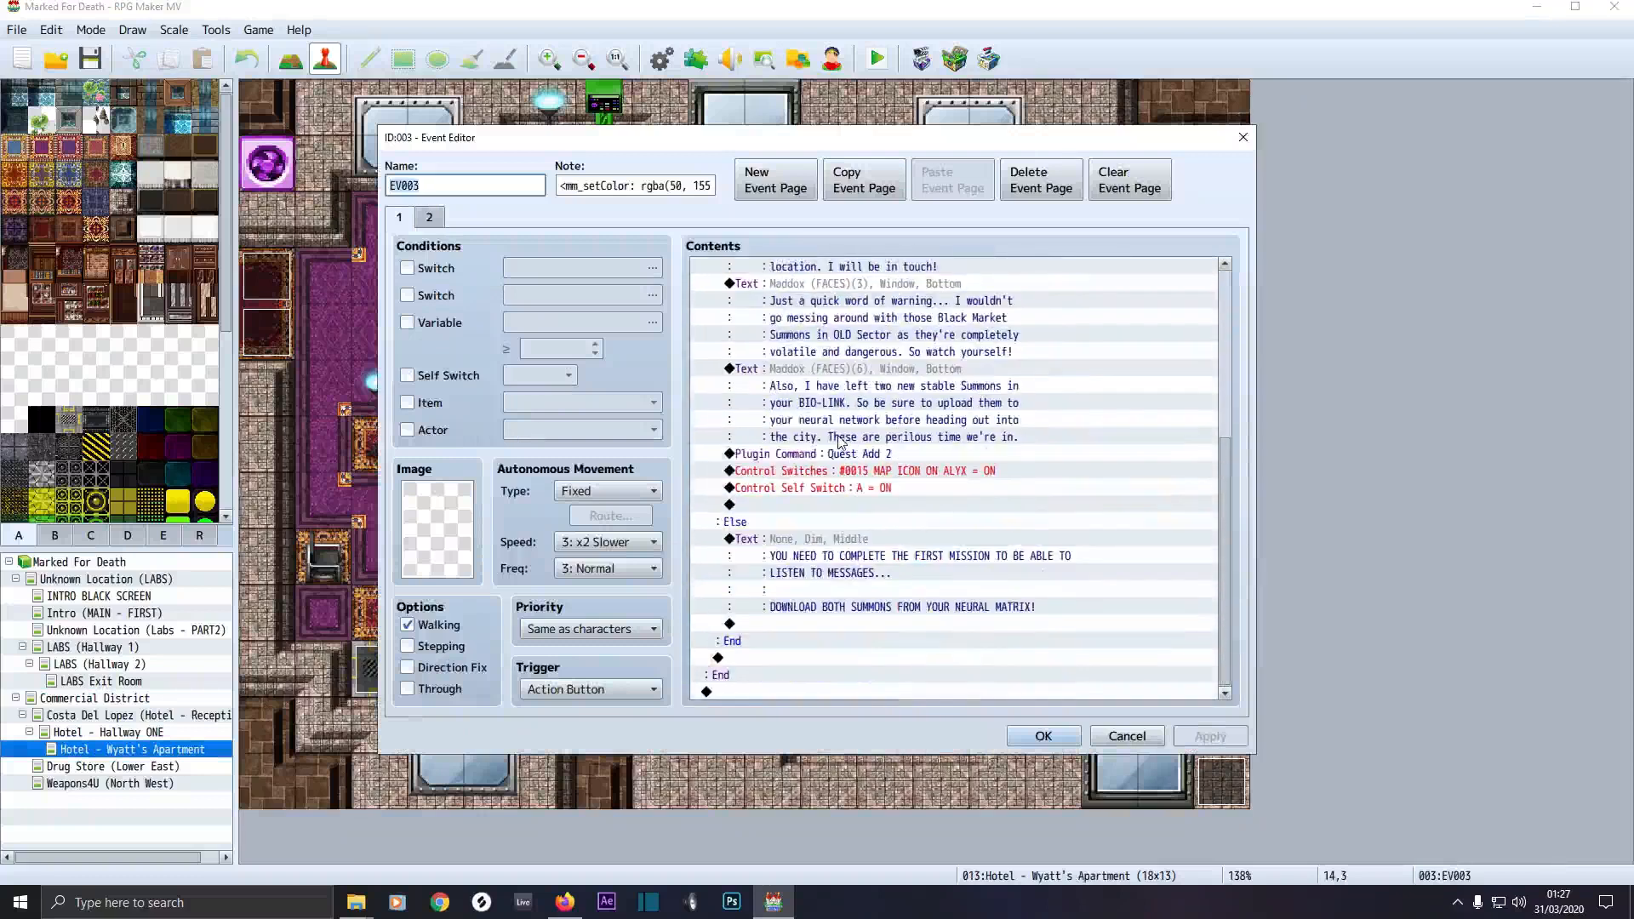
Return to the start of EV003's command list, close the event, and open event EV005 to read its commands
scroll(840, 441, "up", 6)
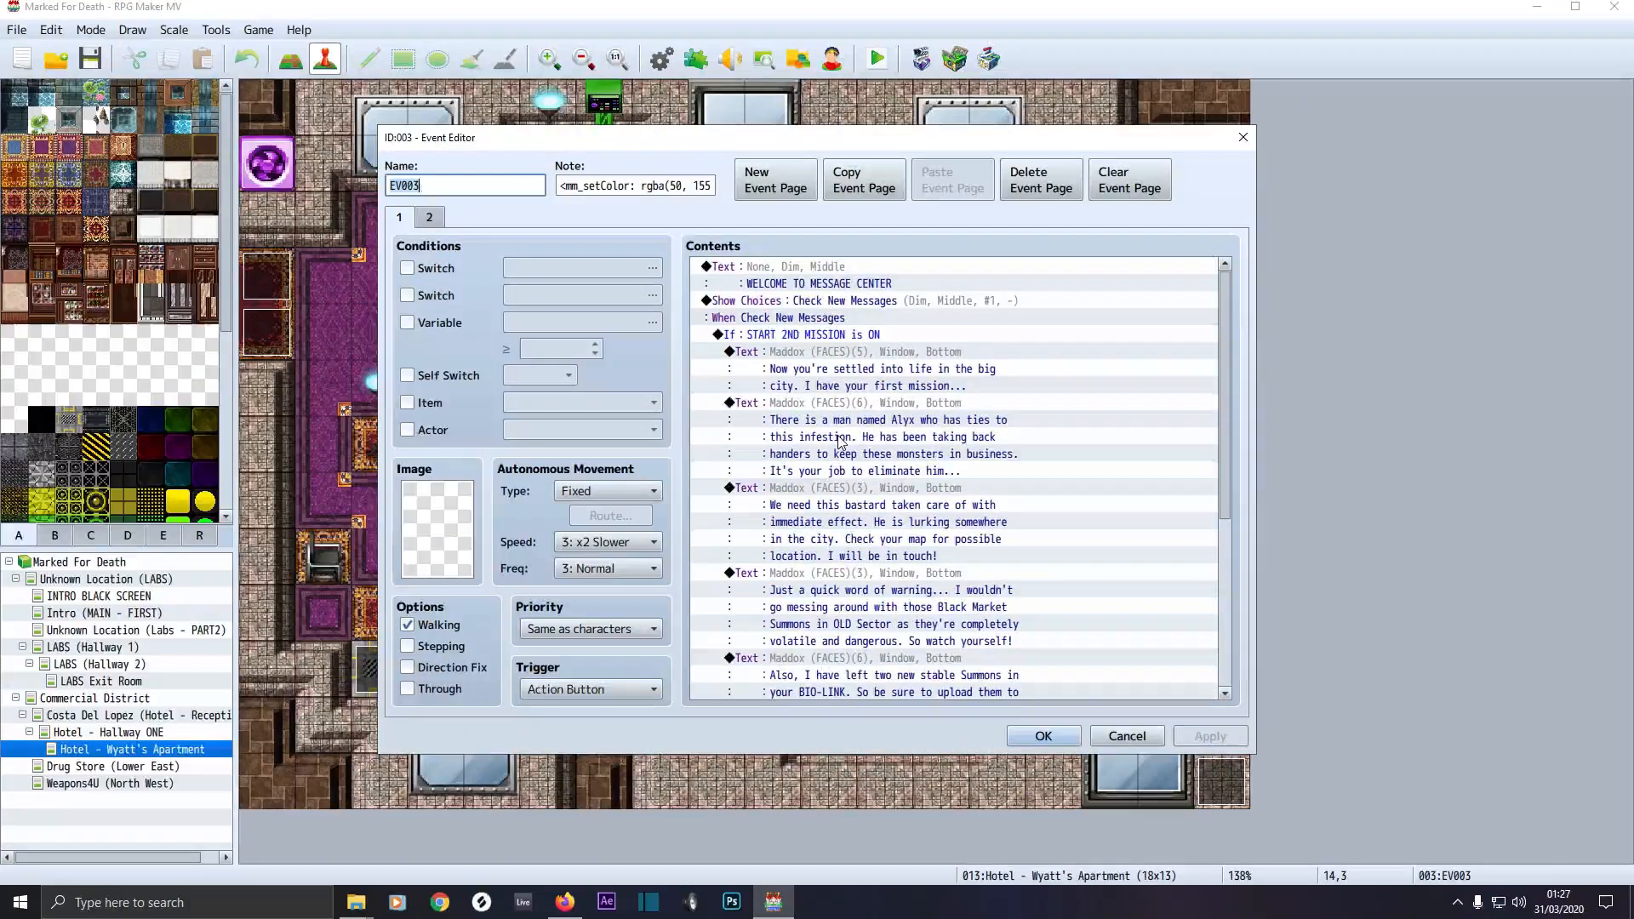
left_click(1043, 734)
double_click(1147, 620)
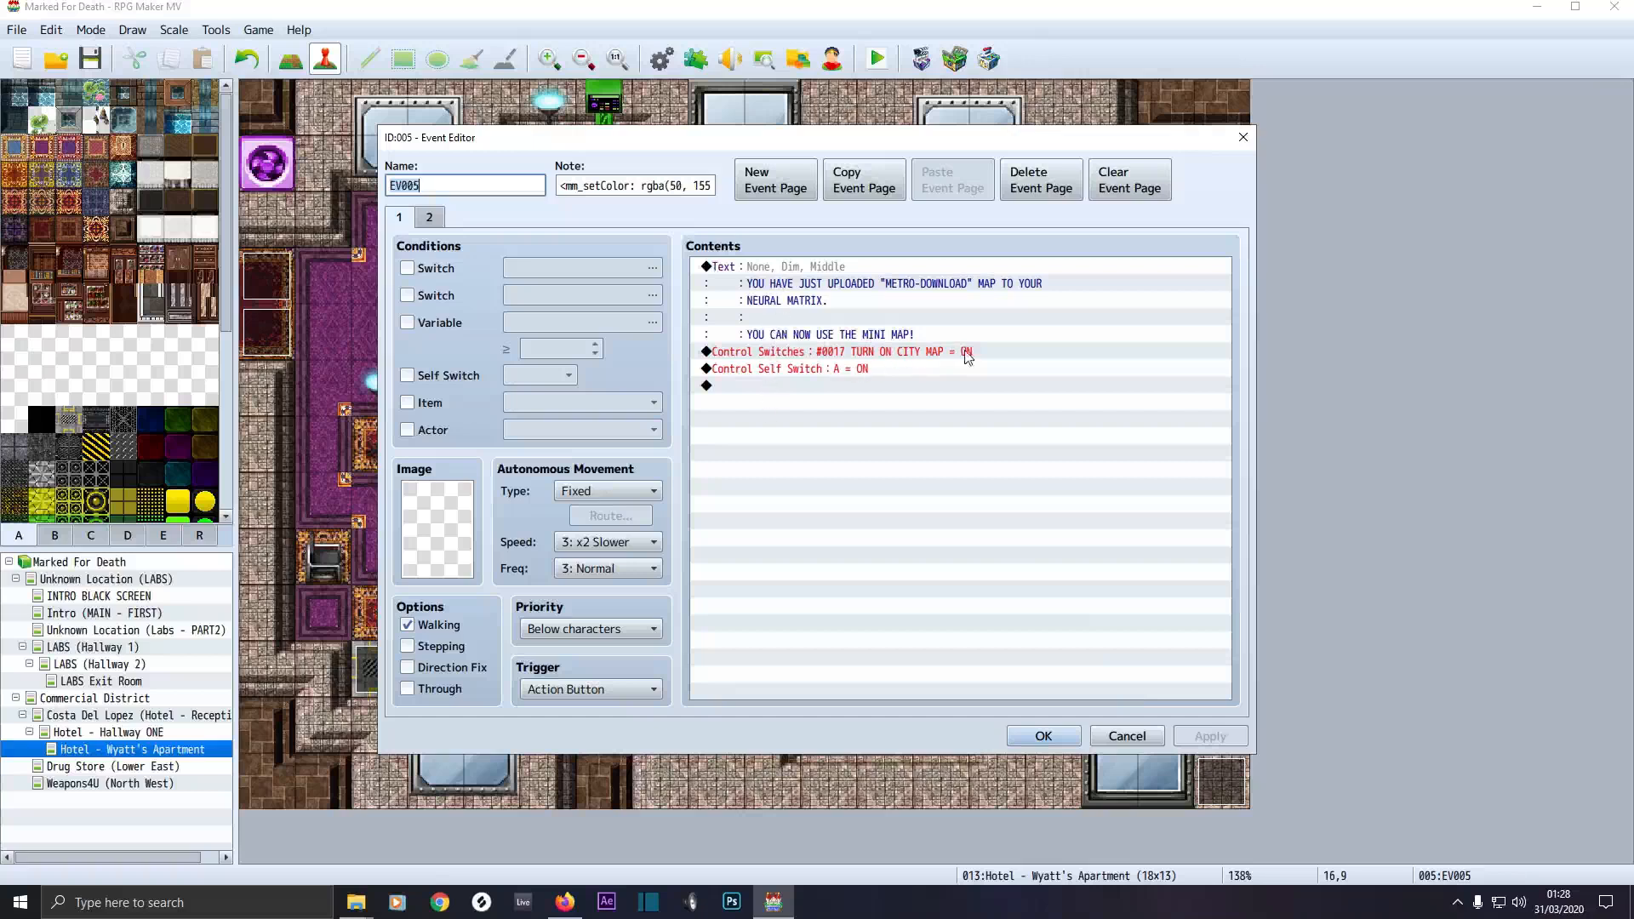
Examine the Control Switches options and the switch list from a new command line, cancel without adding anything, and close EV005
double_click(761, 401)
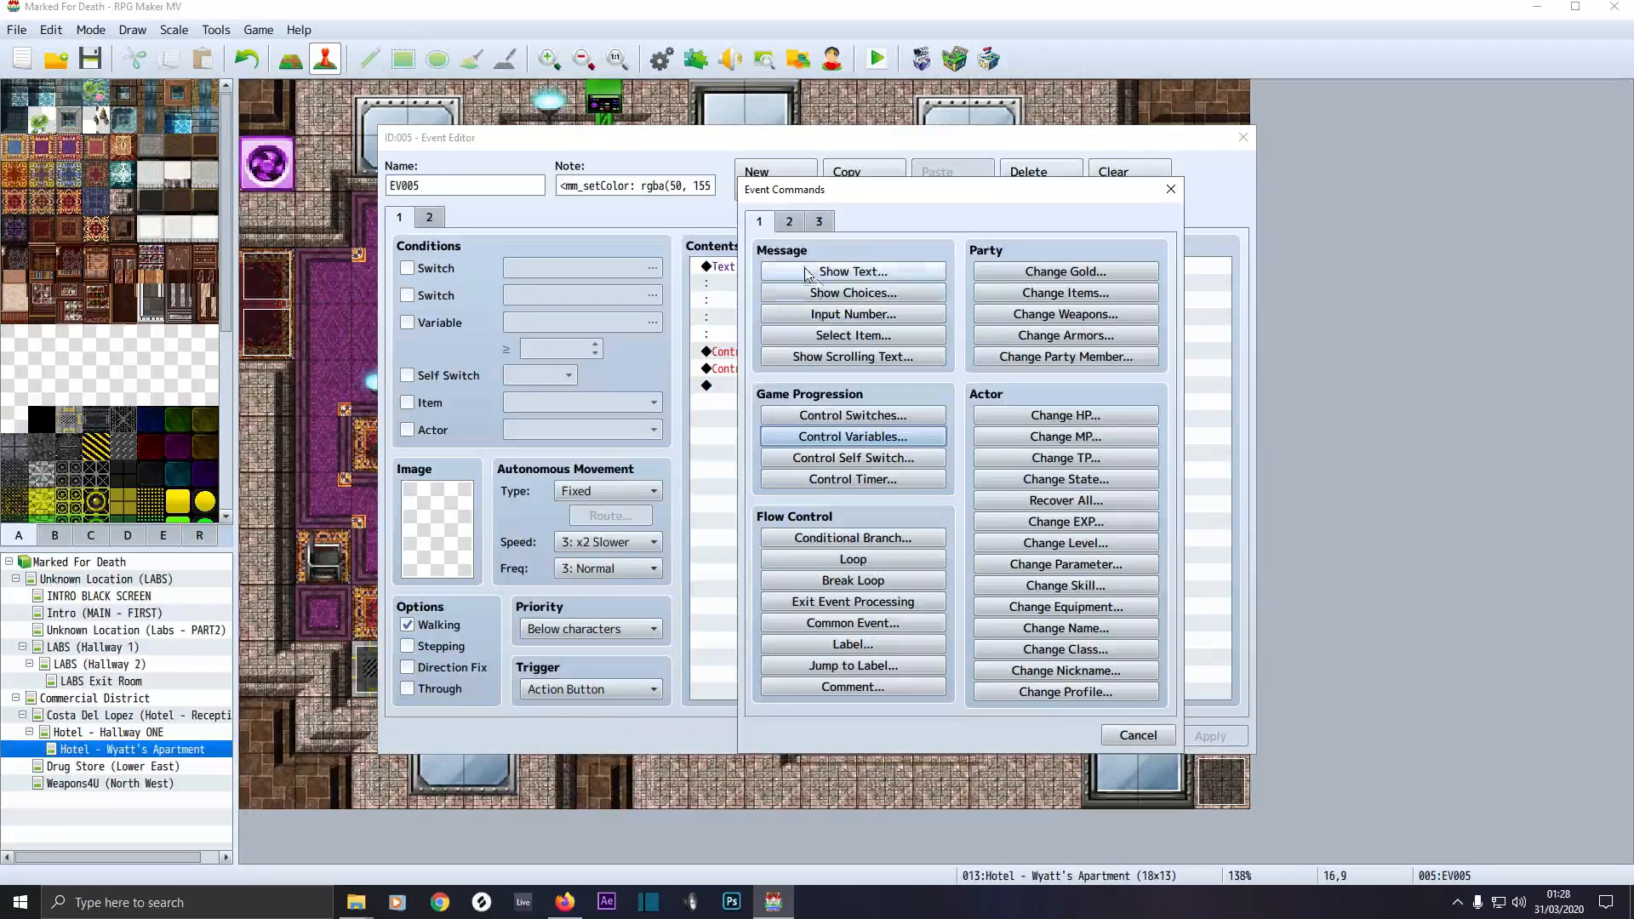
left_click(836, 417)
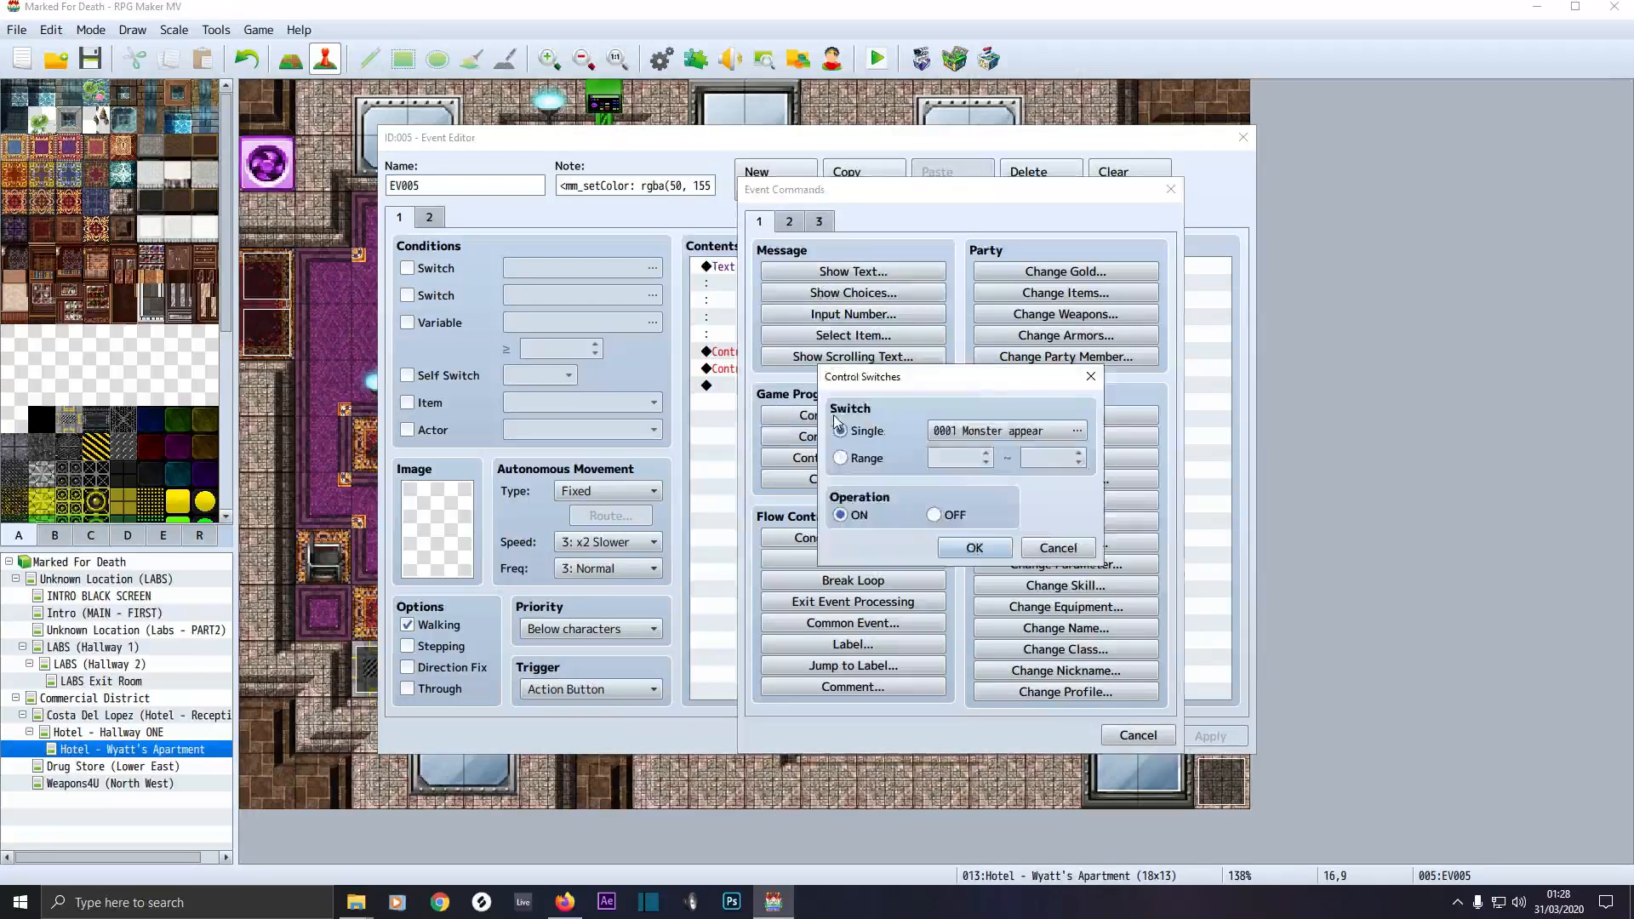
left_click(971, 433)
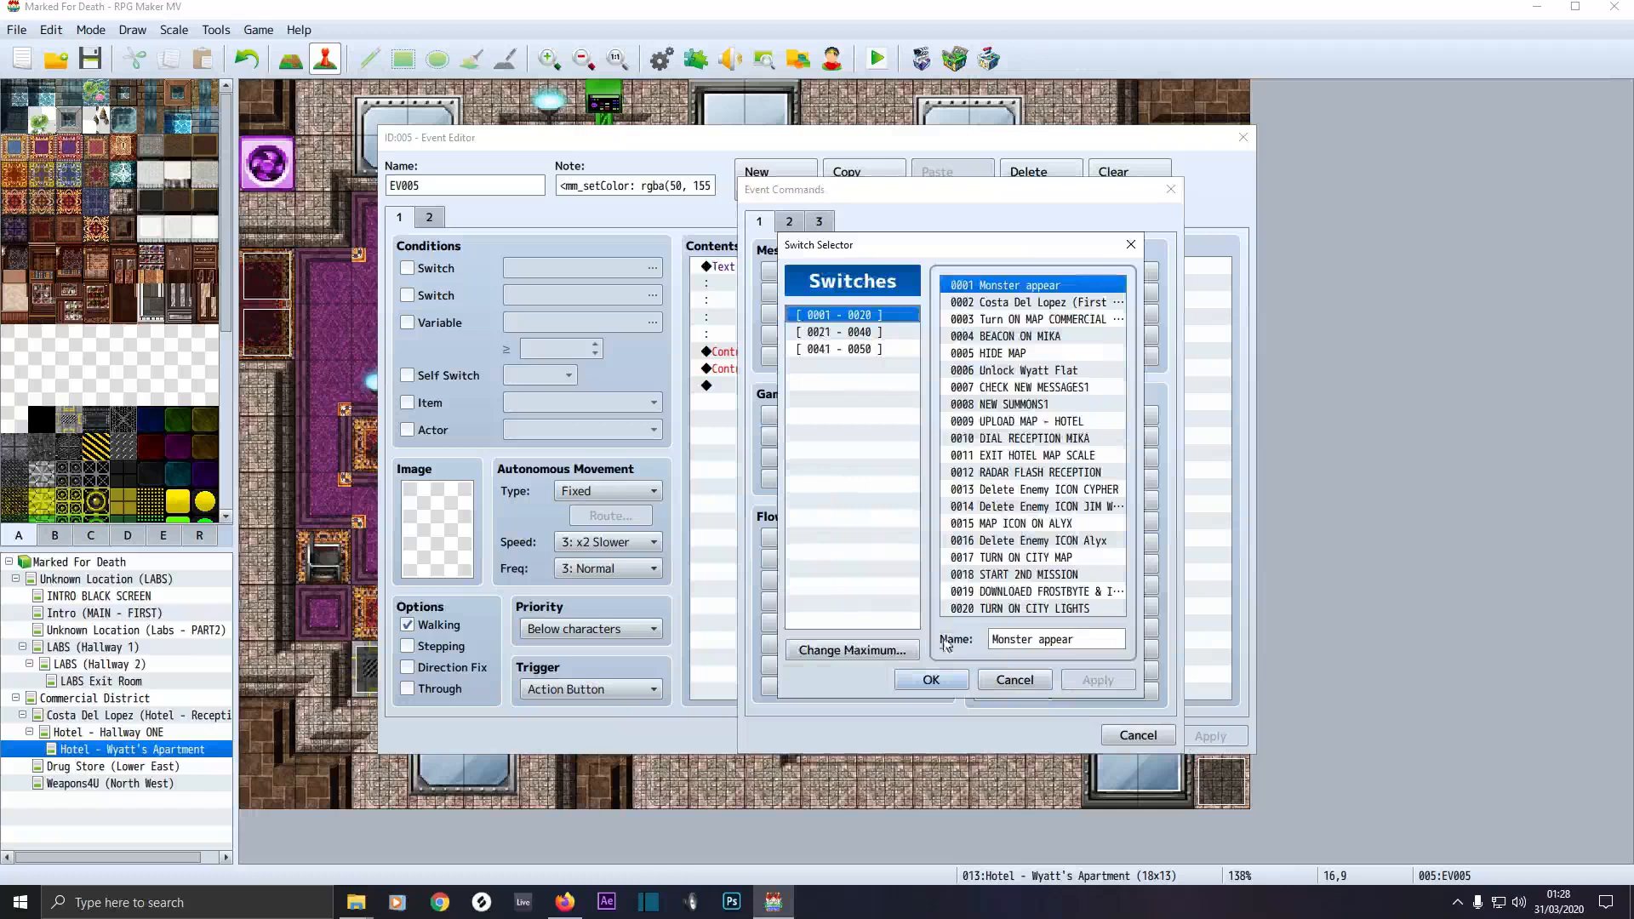
left_click(1026, 680)
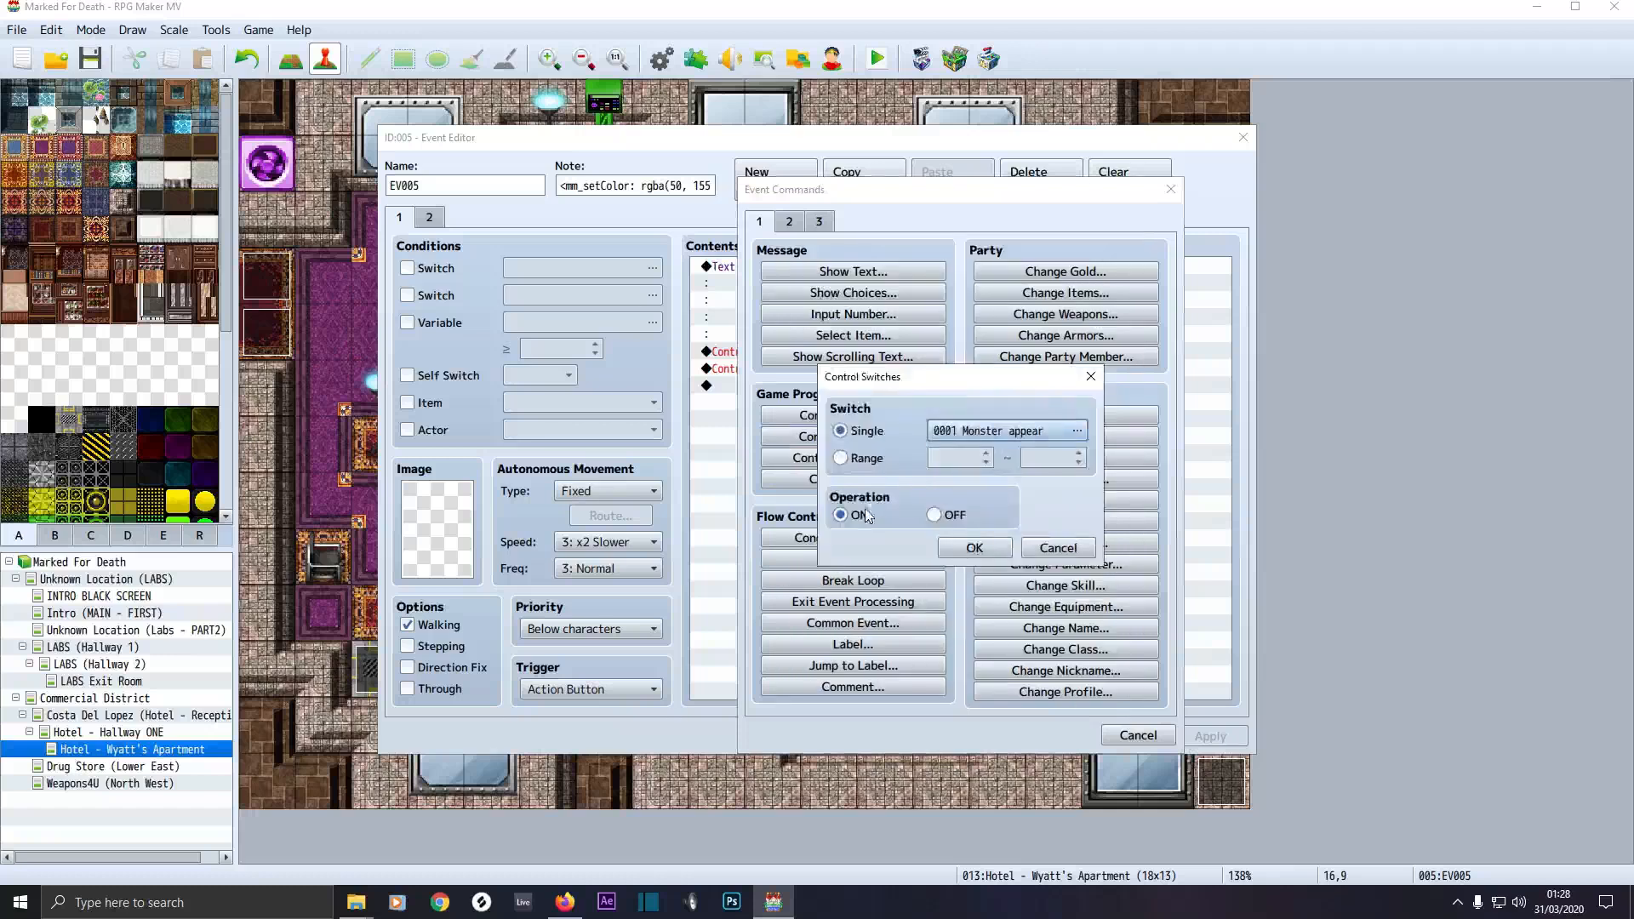
left_click(1057, 548)
left_click(1135, 734)
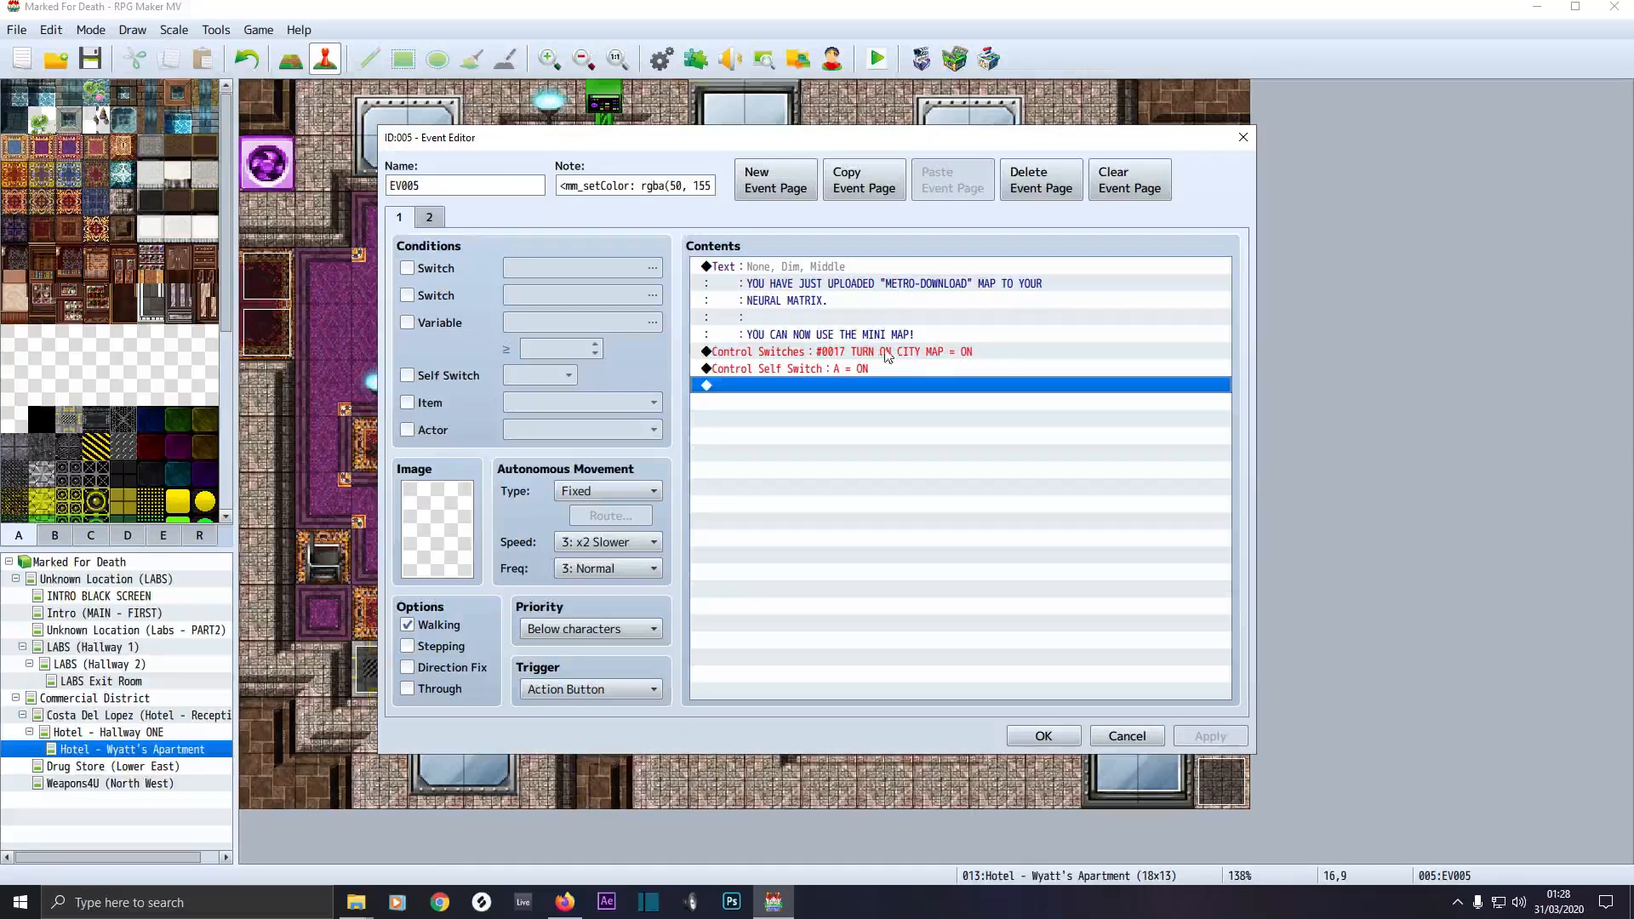
left_click(1053, 734)
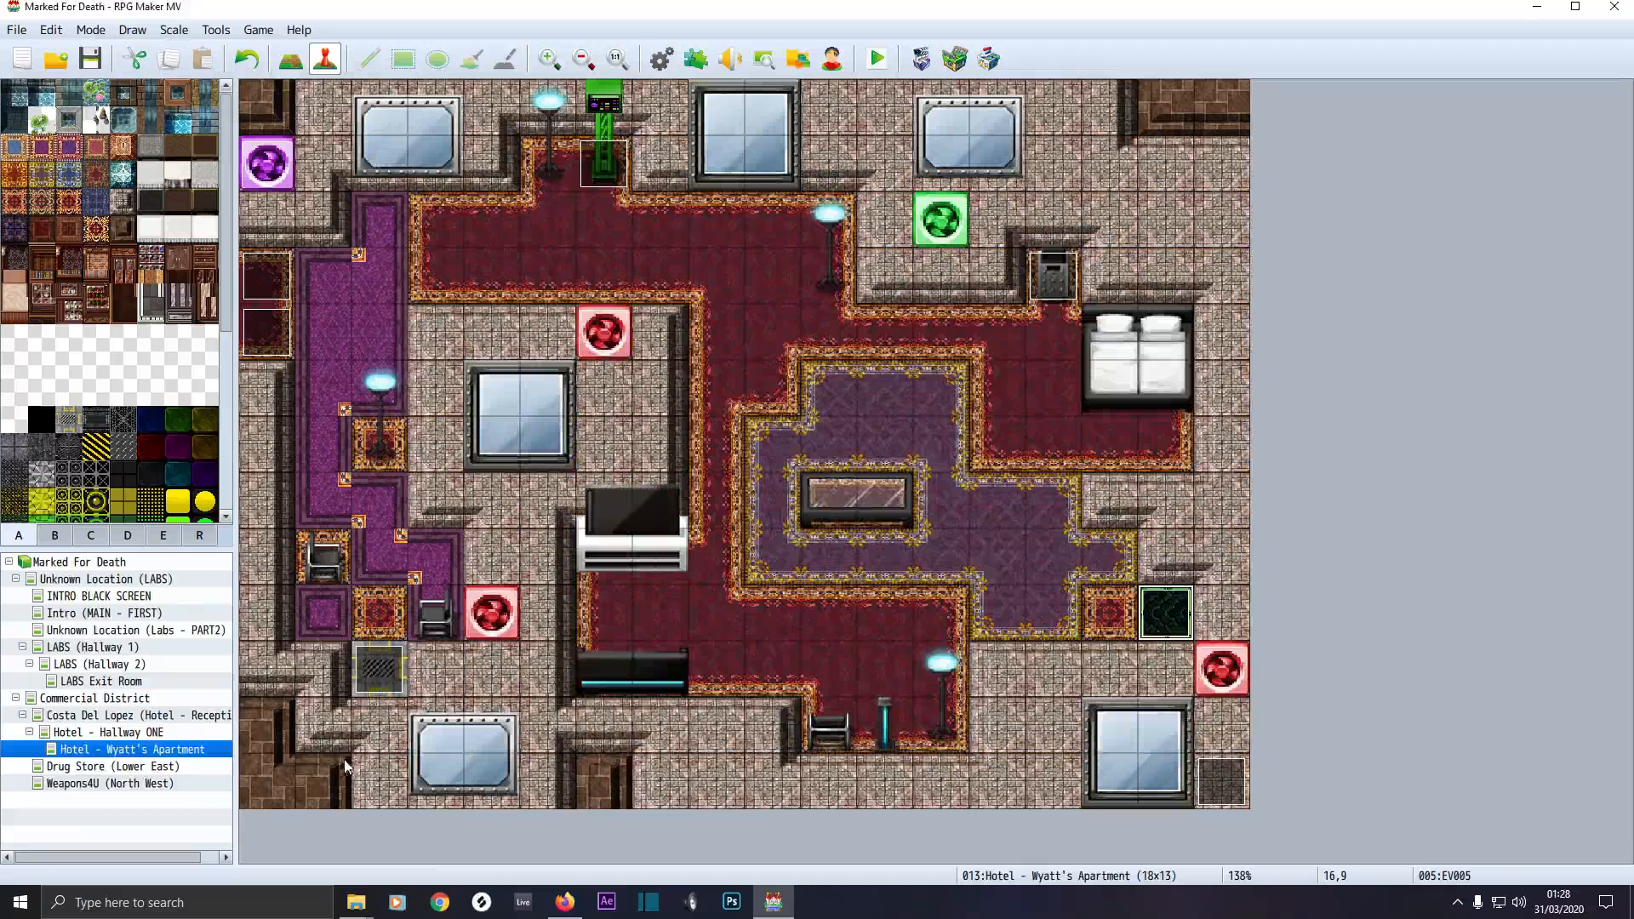
Open event EV014 on the Commercial District map and review its conditional branch on switch 0017 TURN ON CITY MAP being ON
left_click(95, 698)
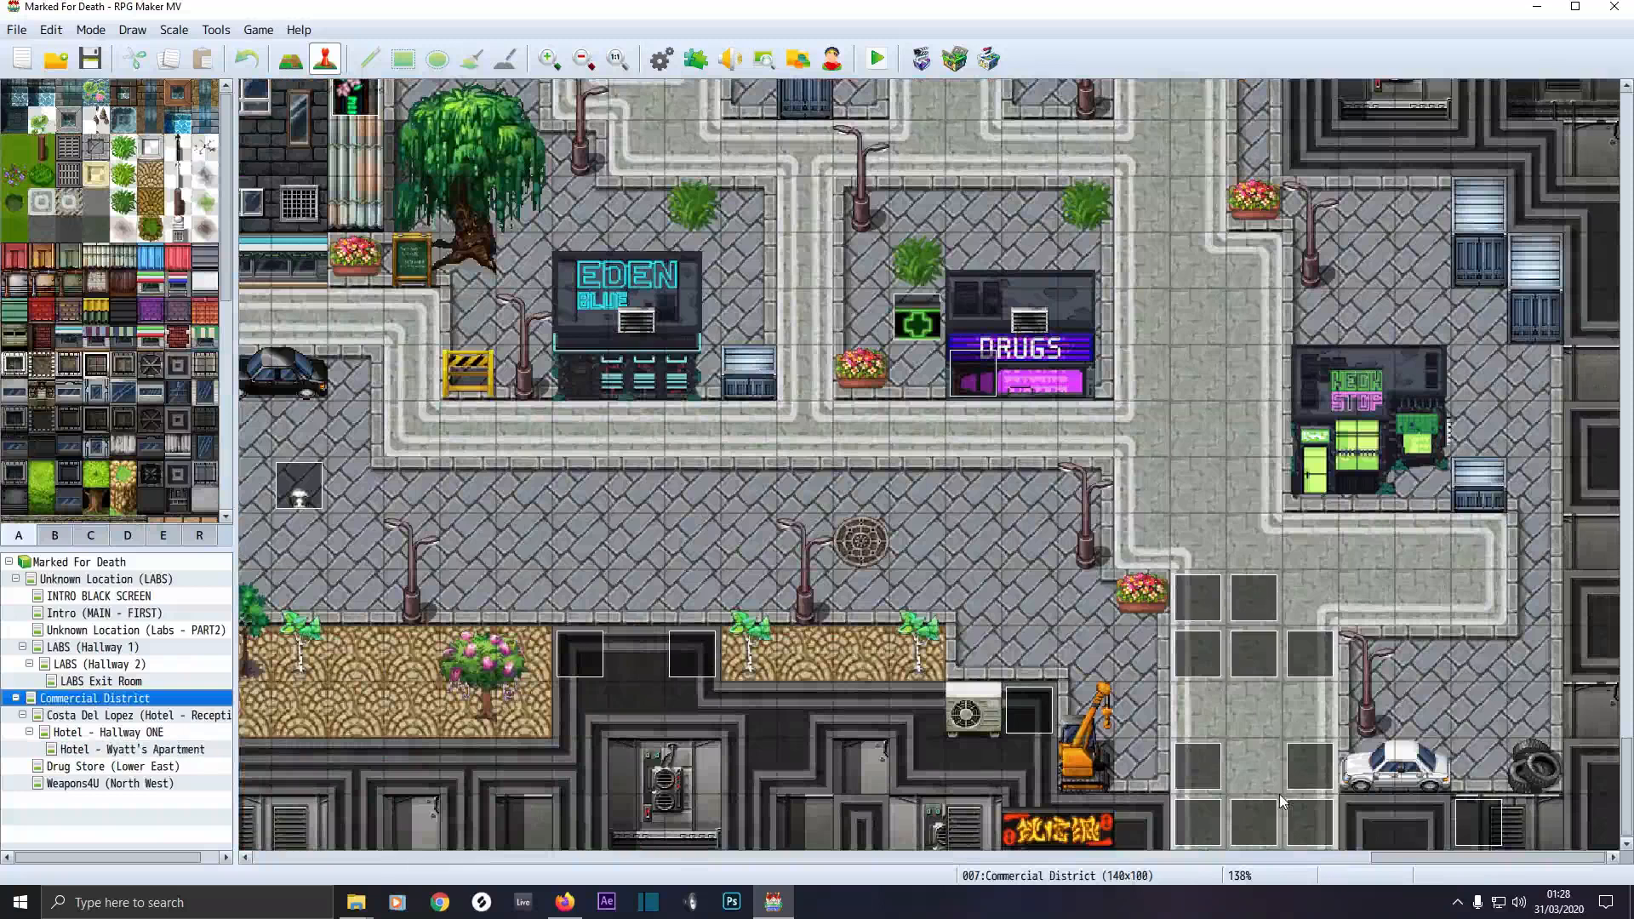
double_click(1252, 824)
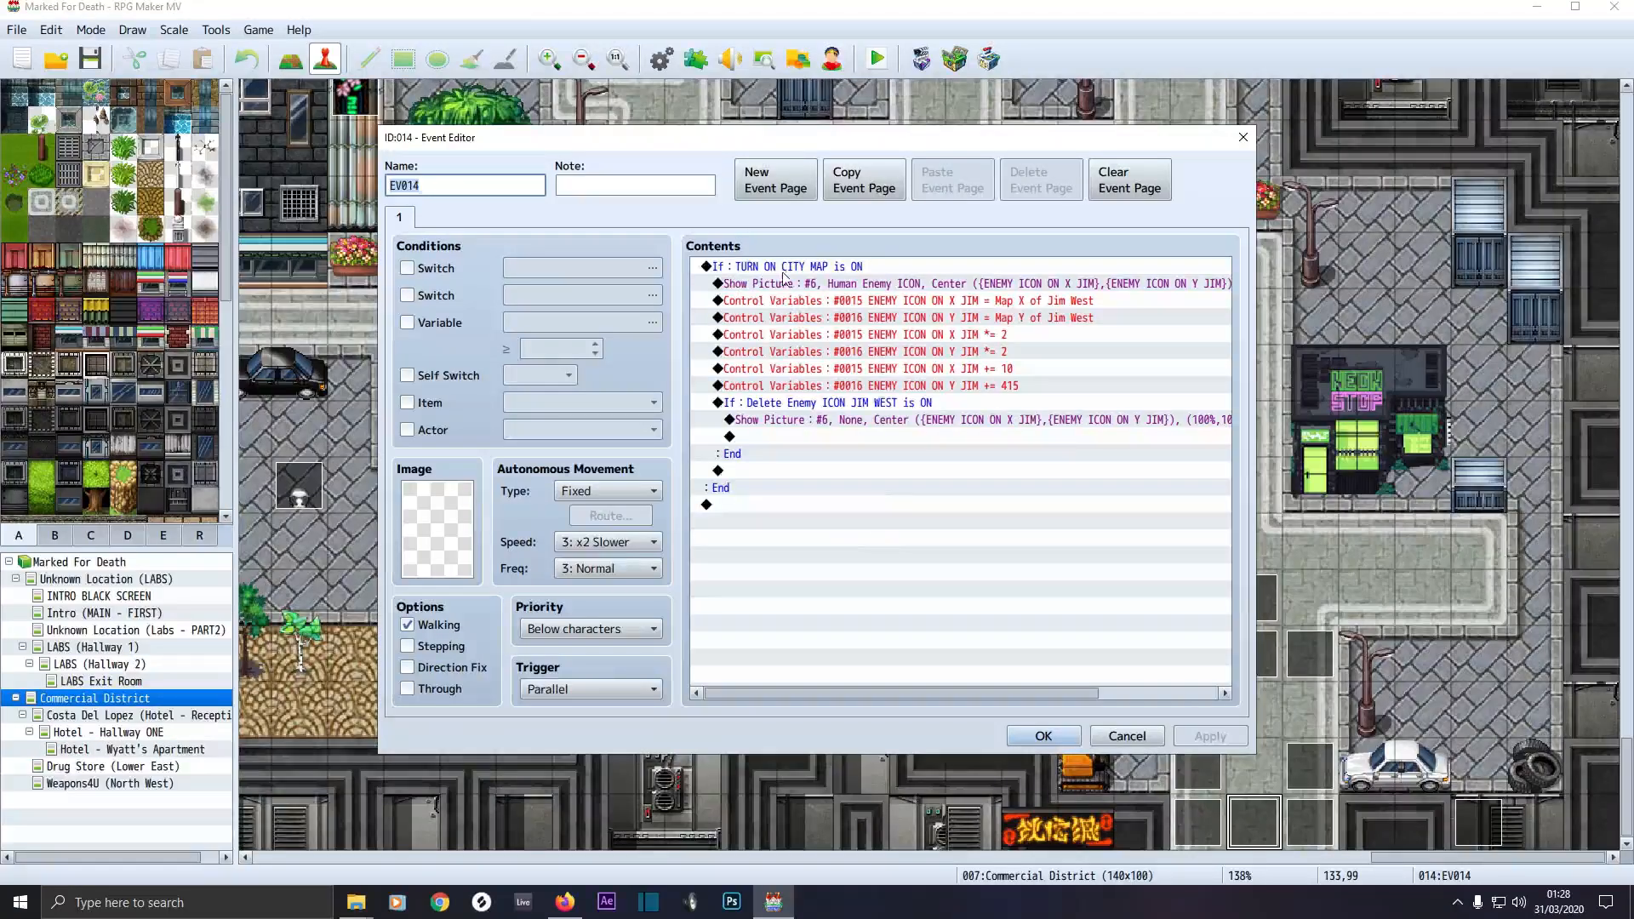
double_click(842, 269)
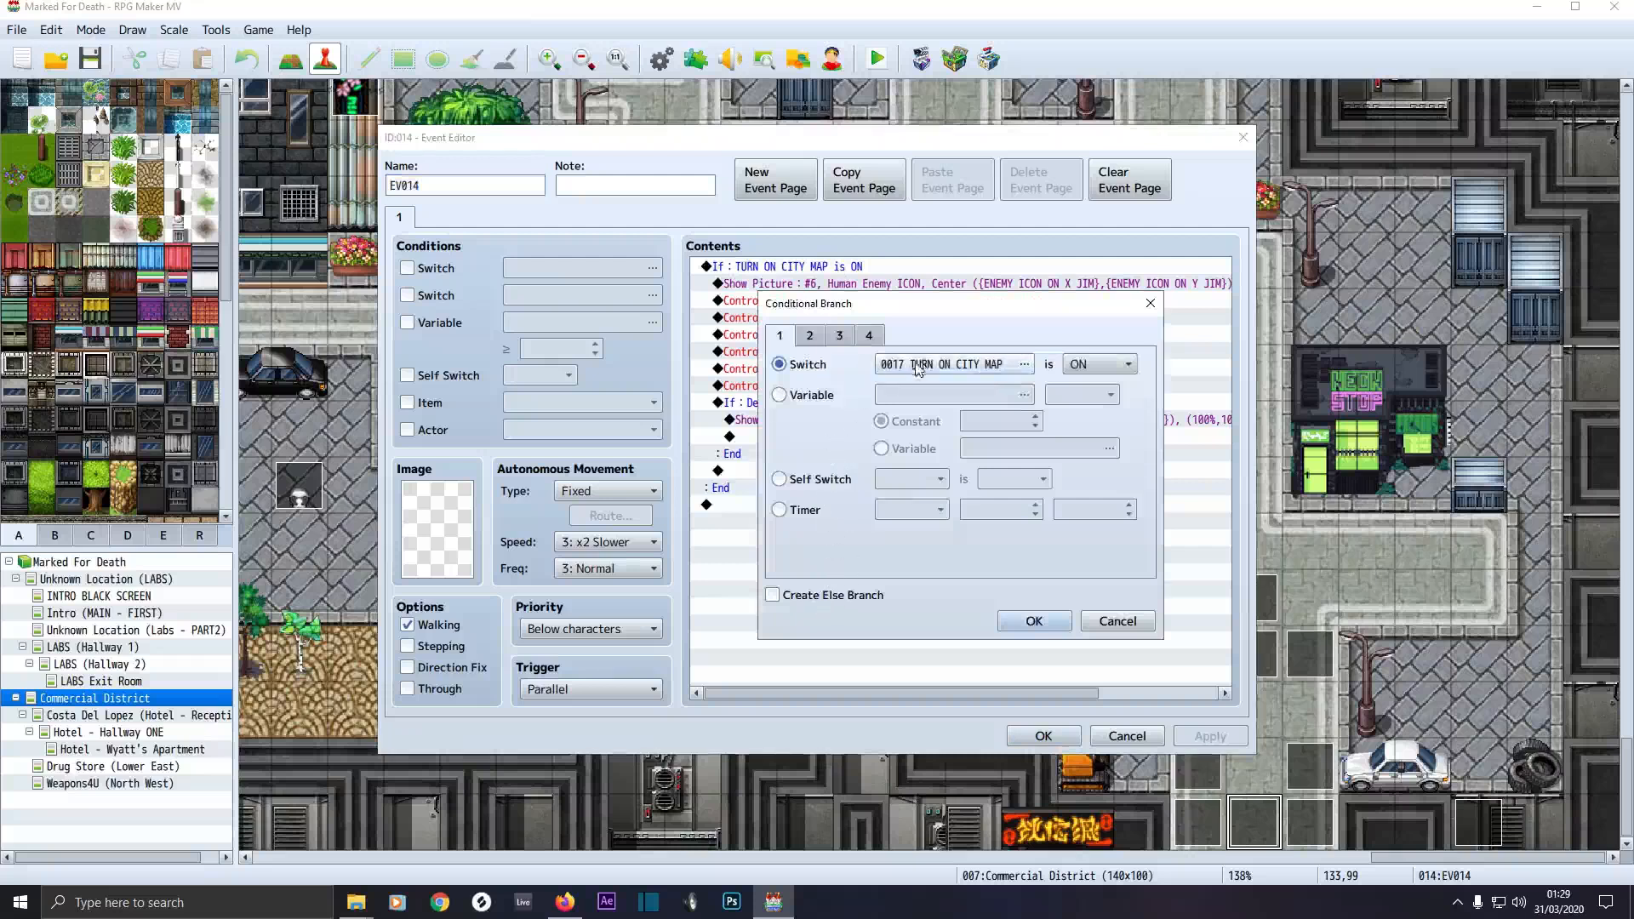
left_click(1023, 628)
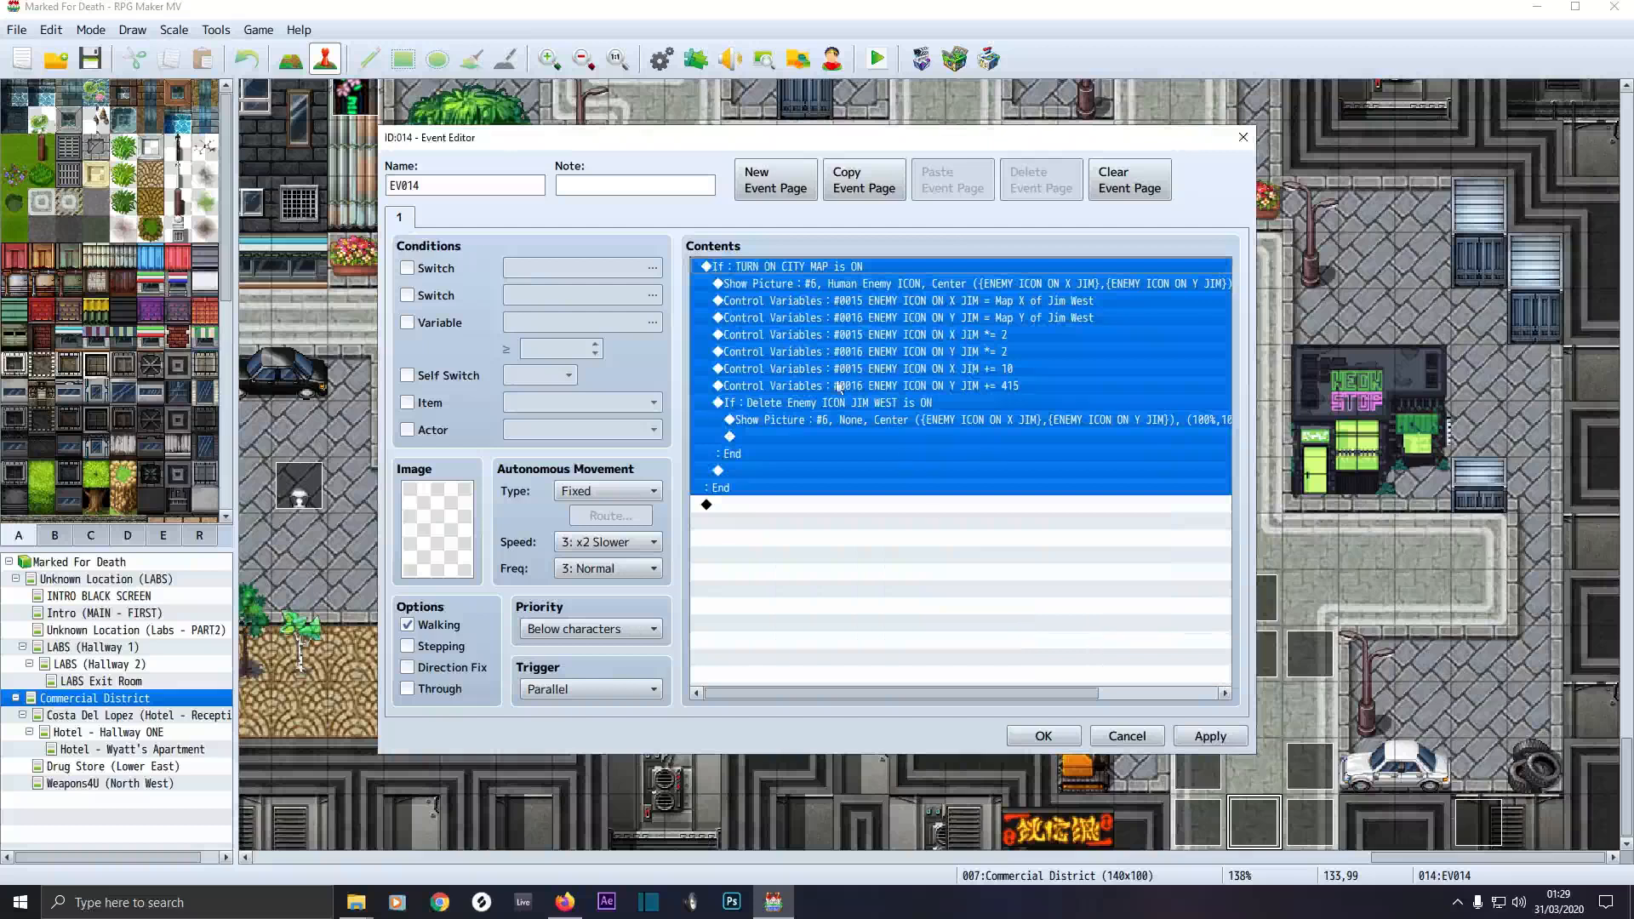
Review the Show Picture command with number 6, image Human Enemy ICON and its variable-based position, and confirm it
left_click(780, 286)
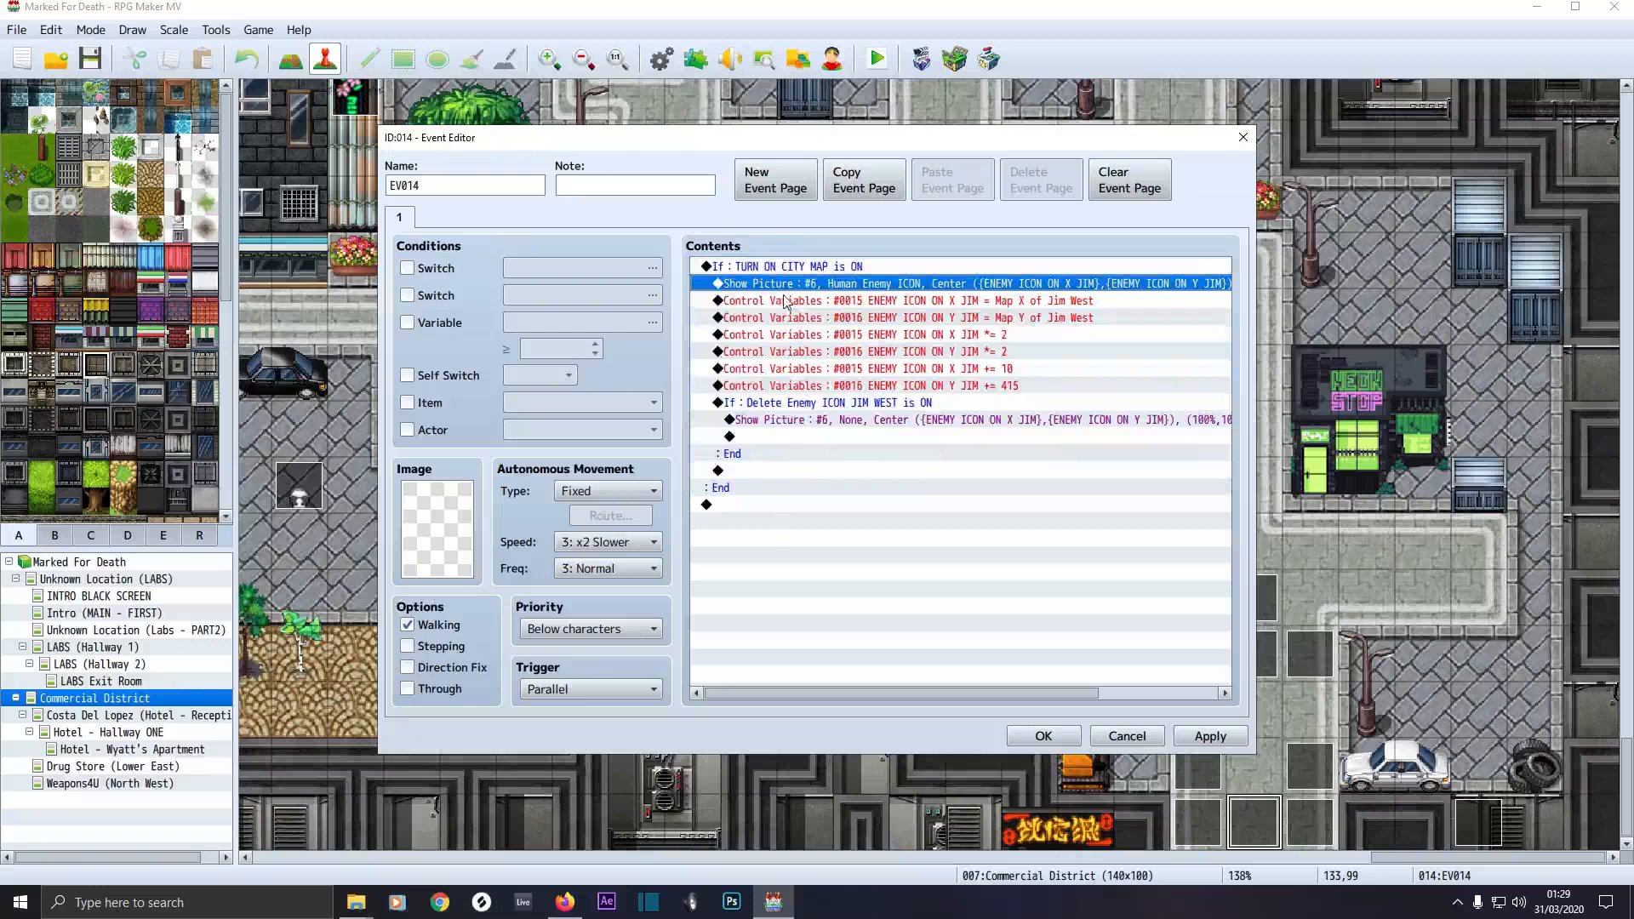
double_click(785, 287)
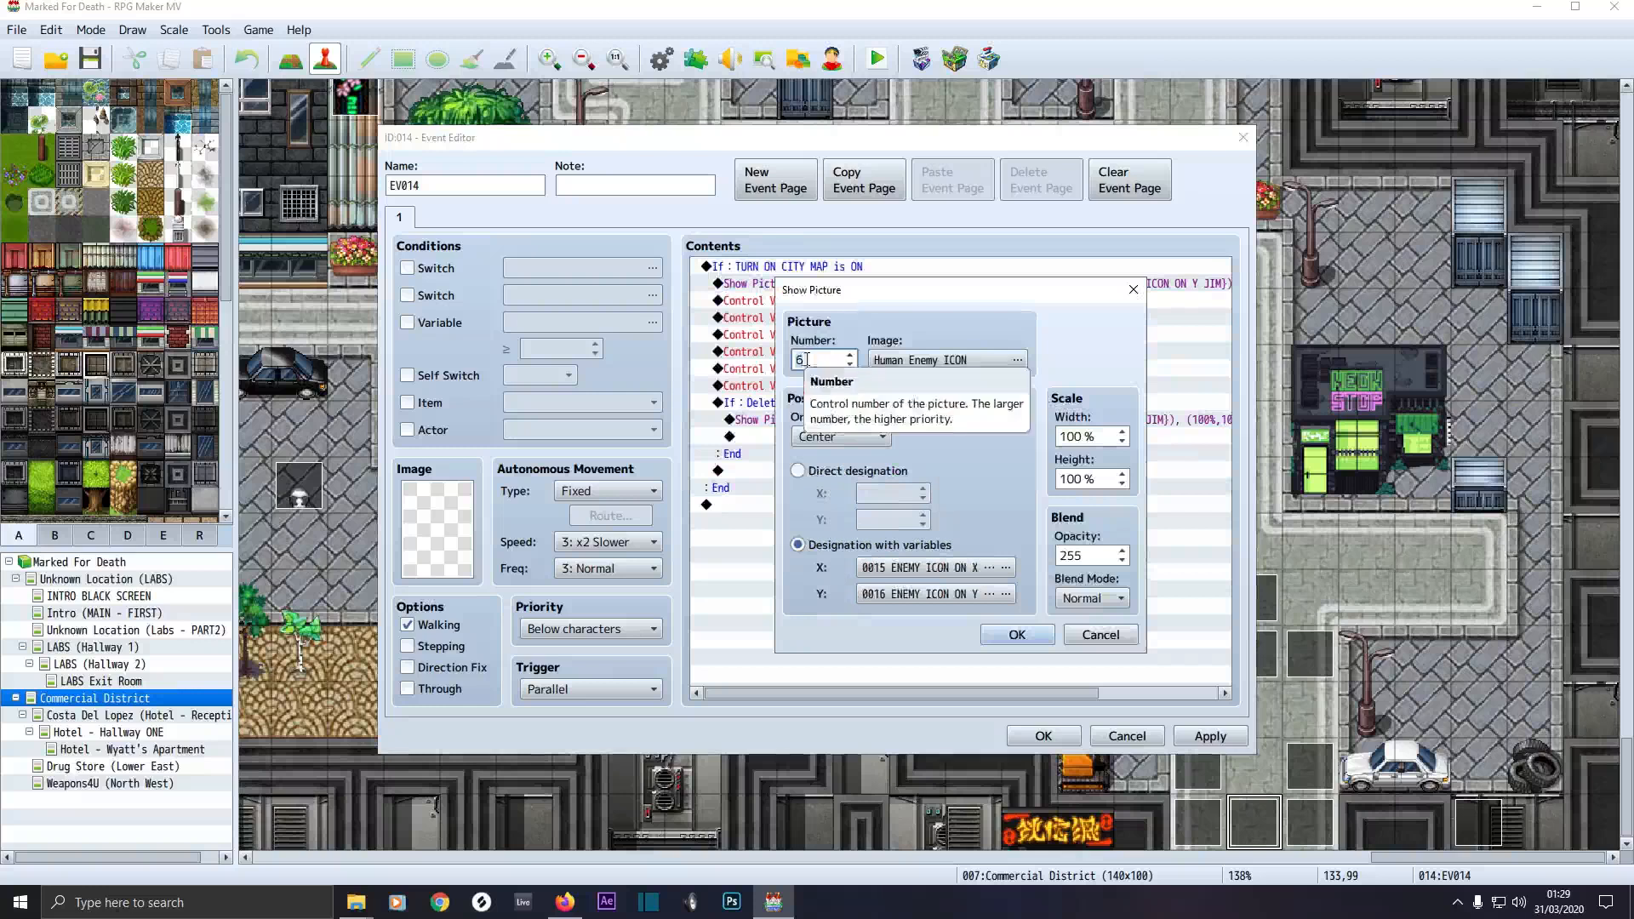
left_click(912, 360)
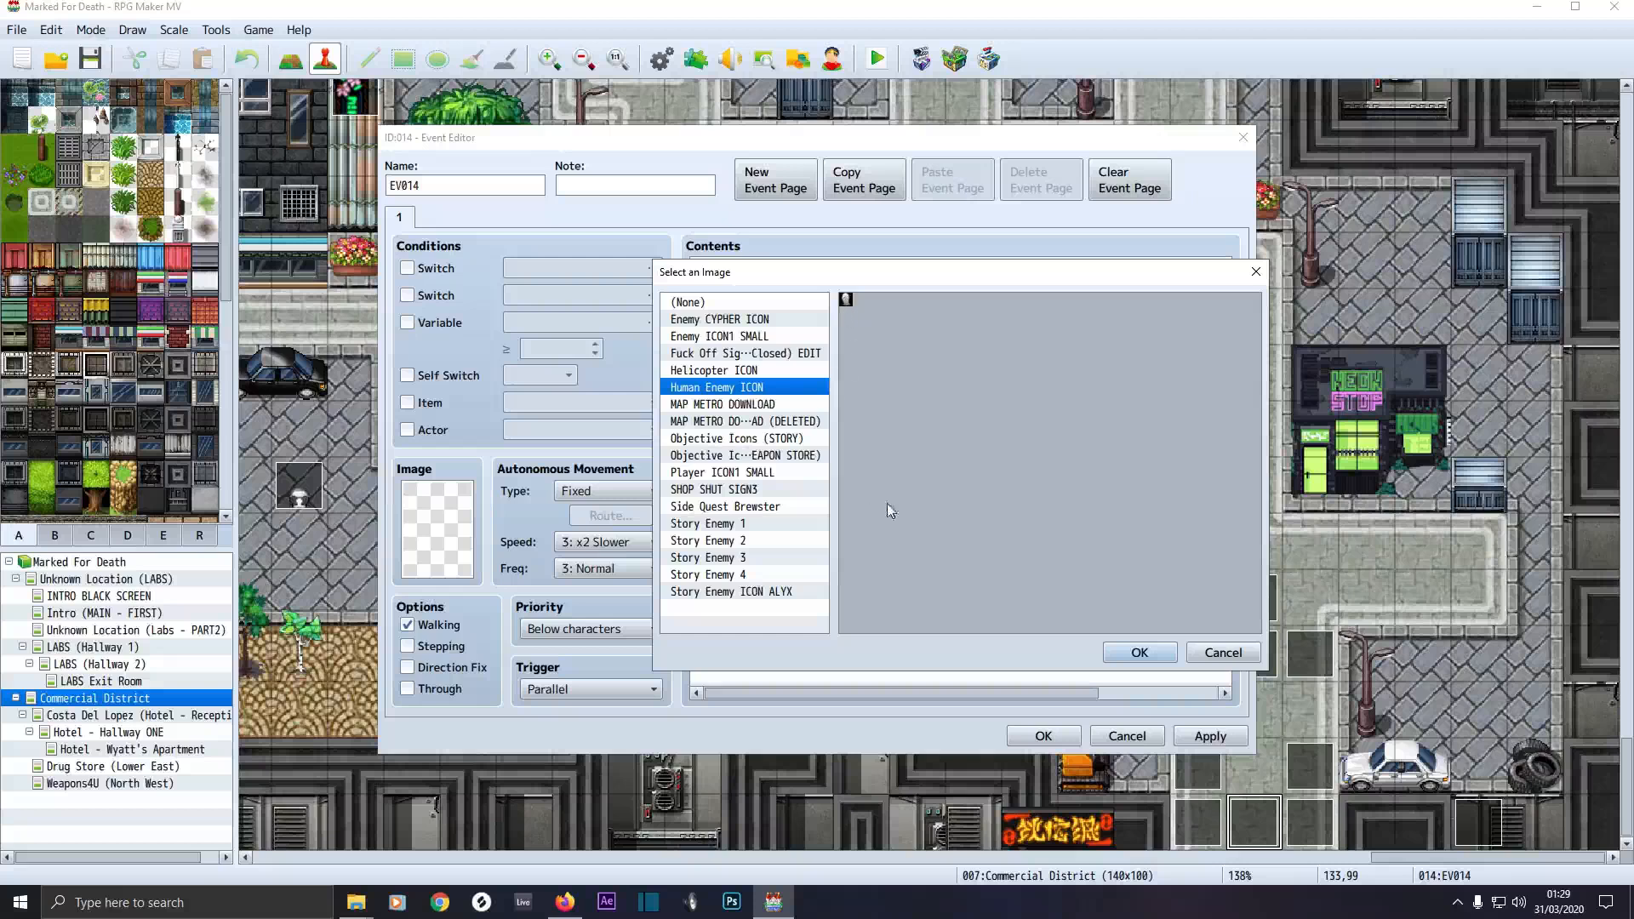
left_click(1138, 656)
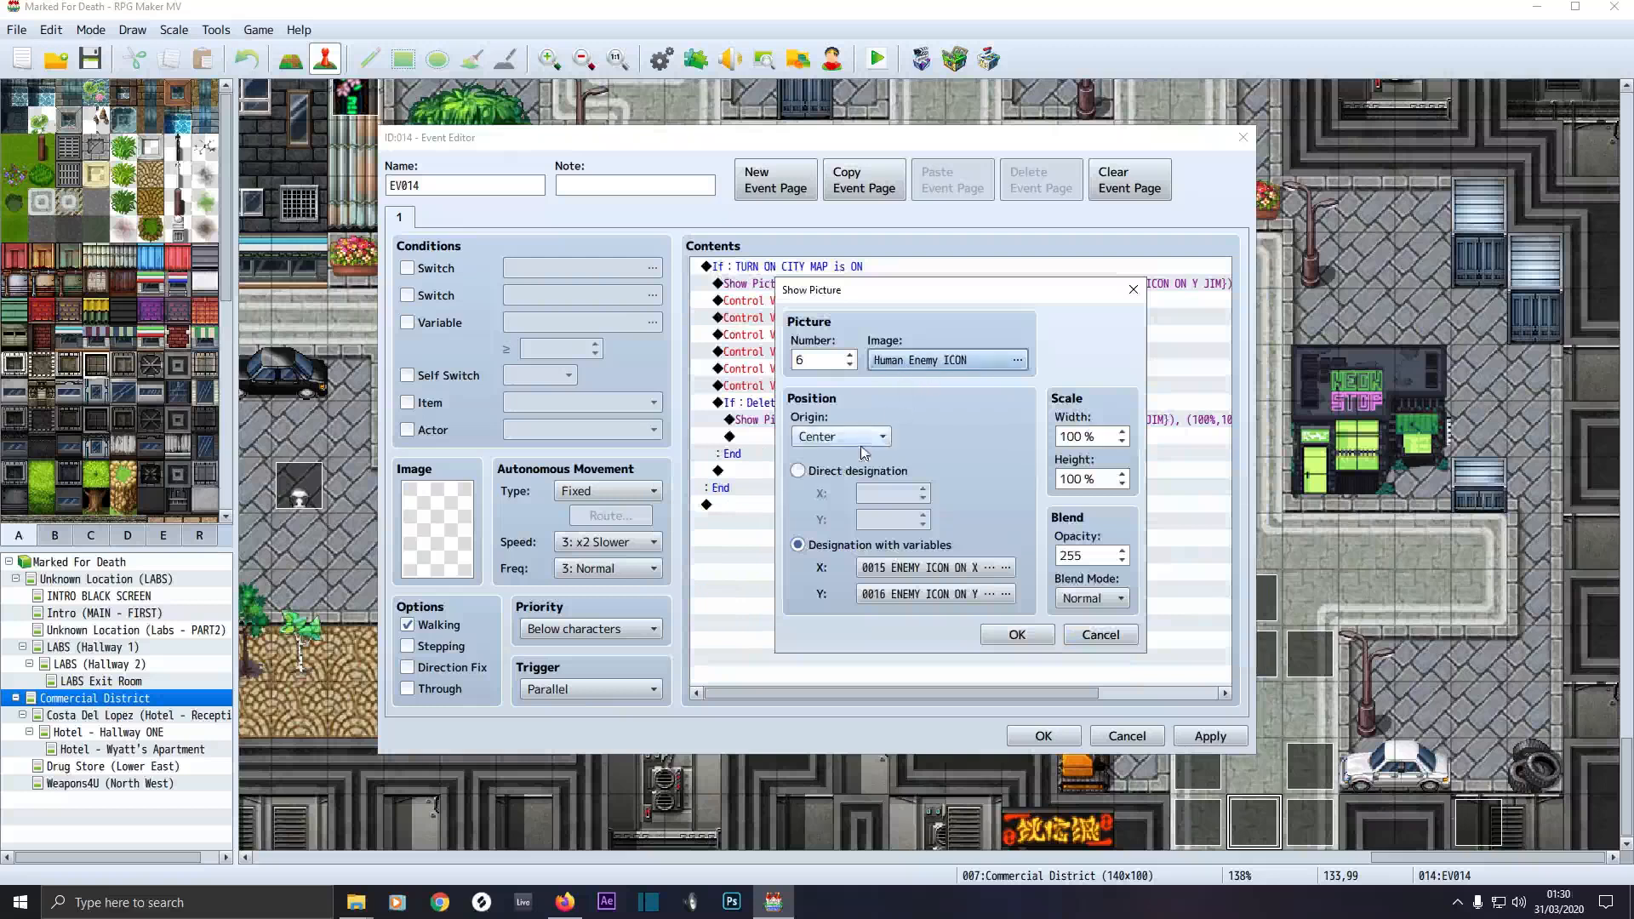
left_click(909, 569)
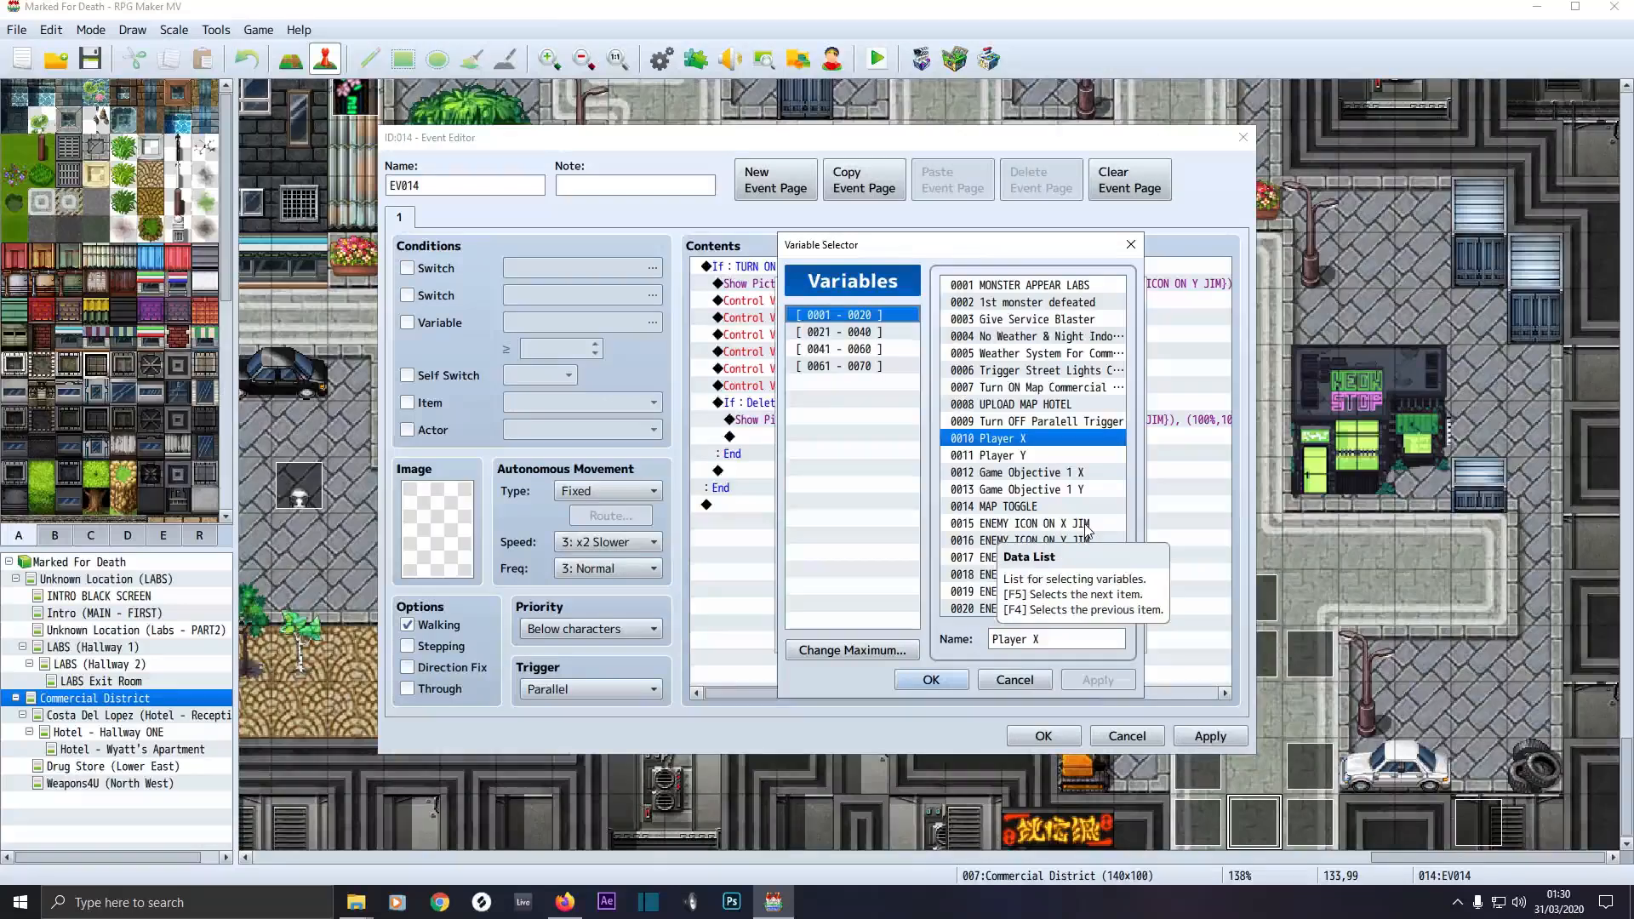
left_click(1015, 679)
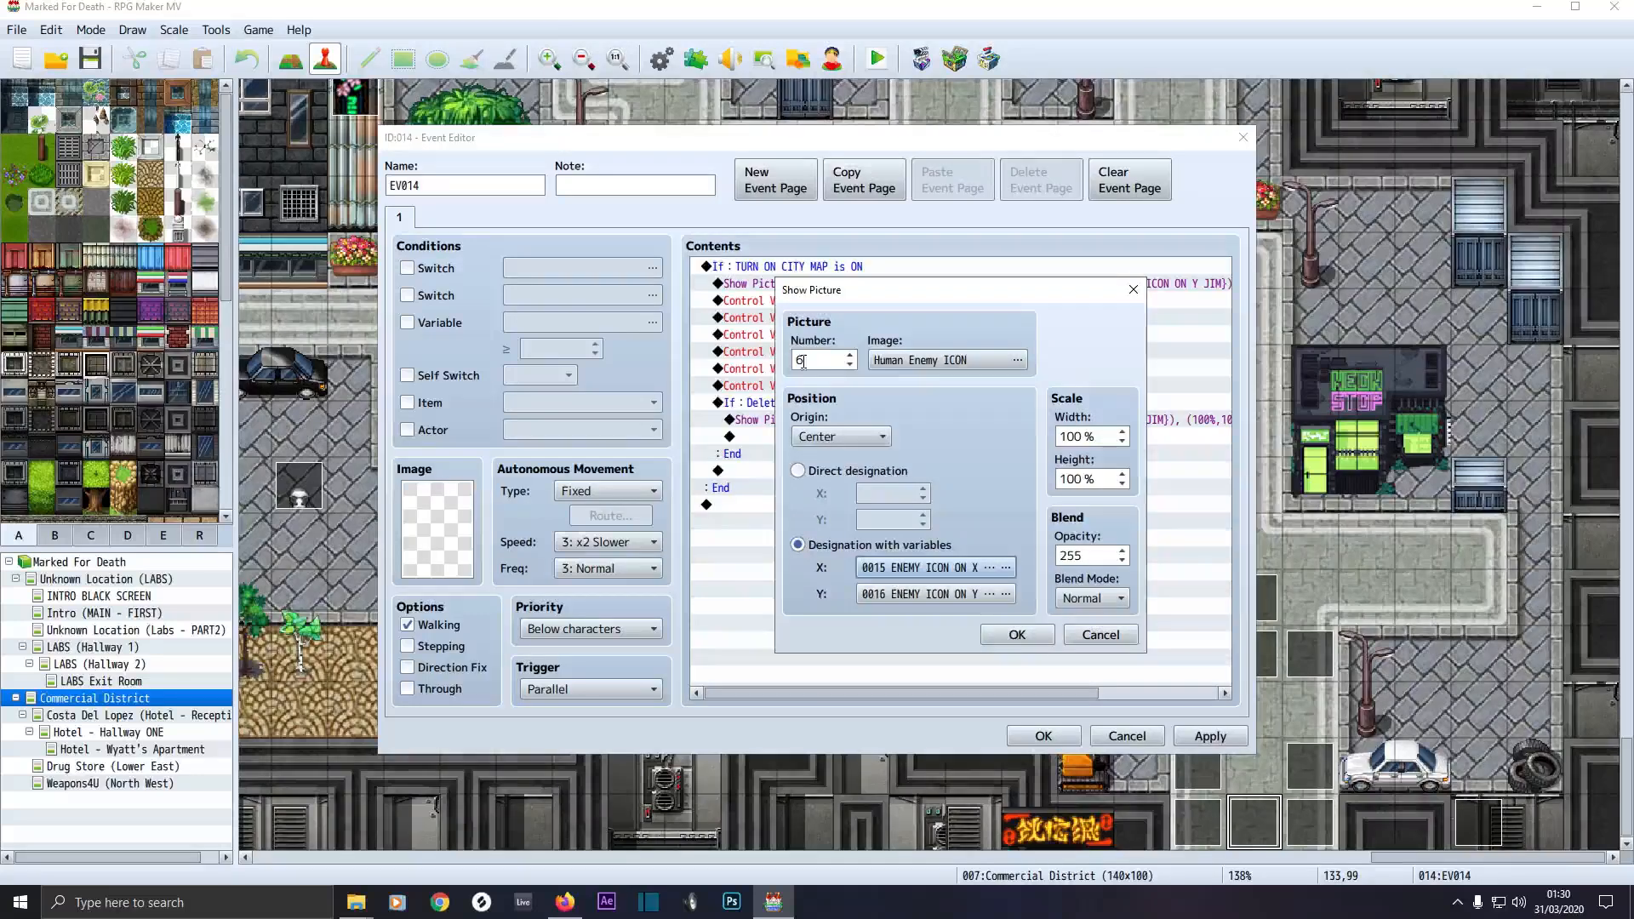
left_click(1022, 636)
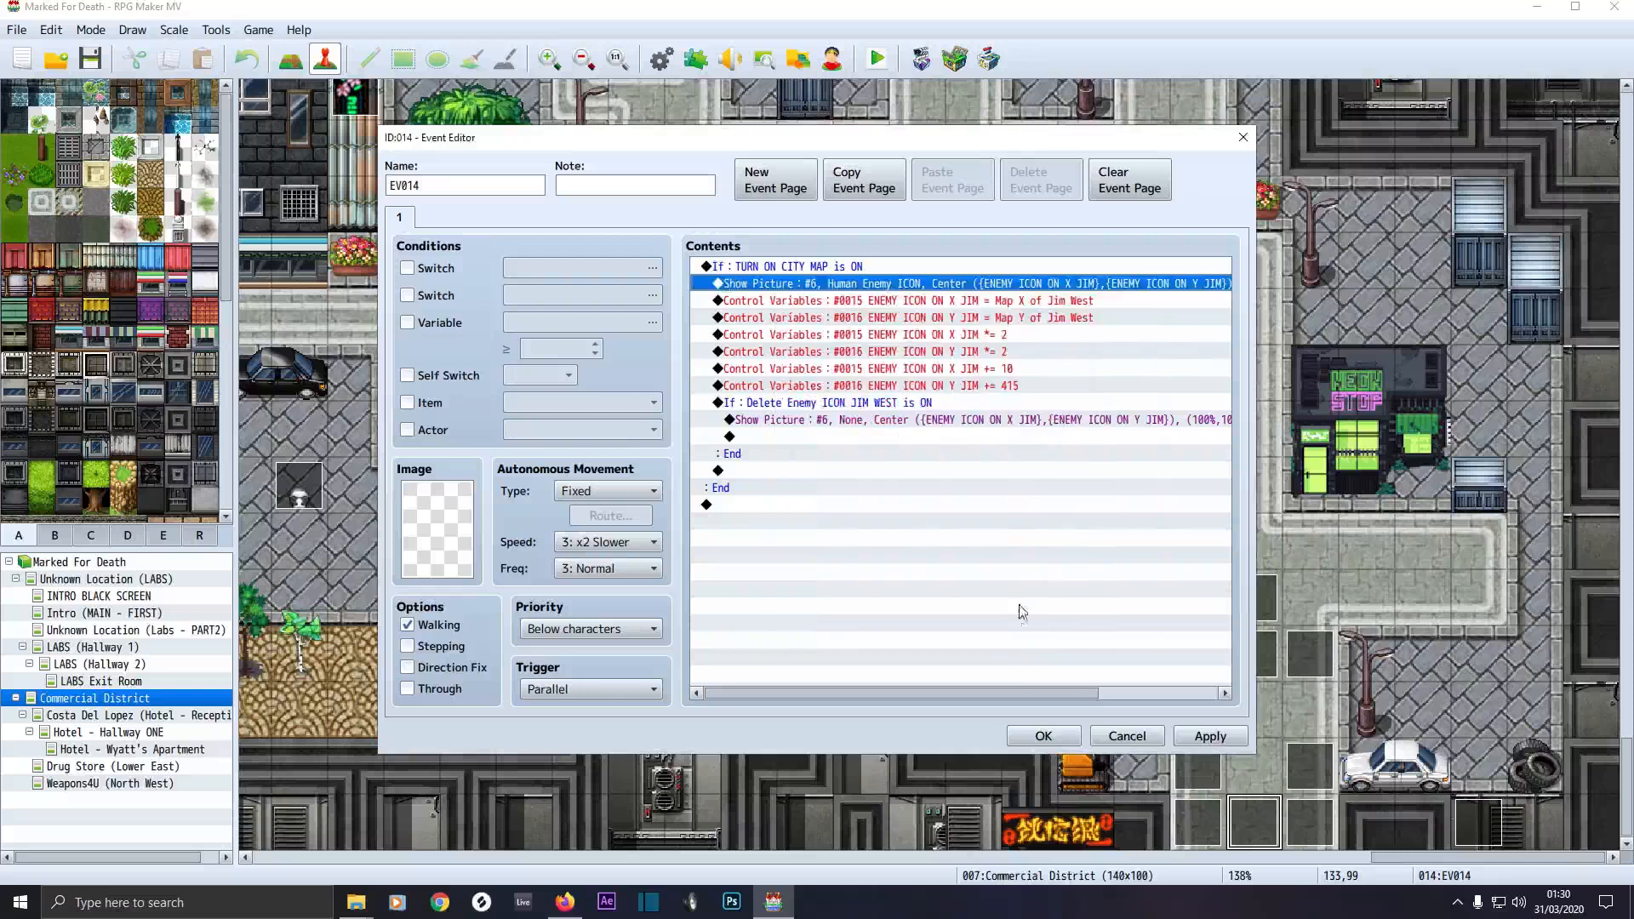
Review the command setting variable 0015 ENEMY ICON ON X JIM to Map X of Jim West, and confirm it
left_click(824, 303)
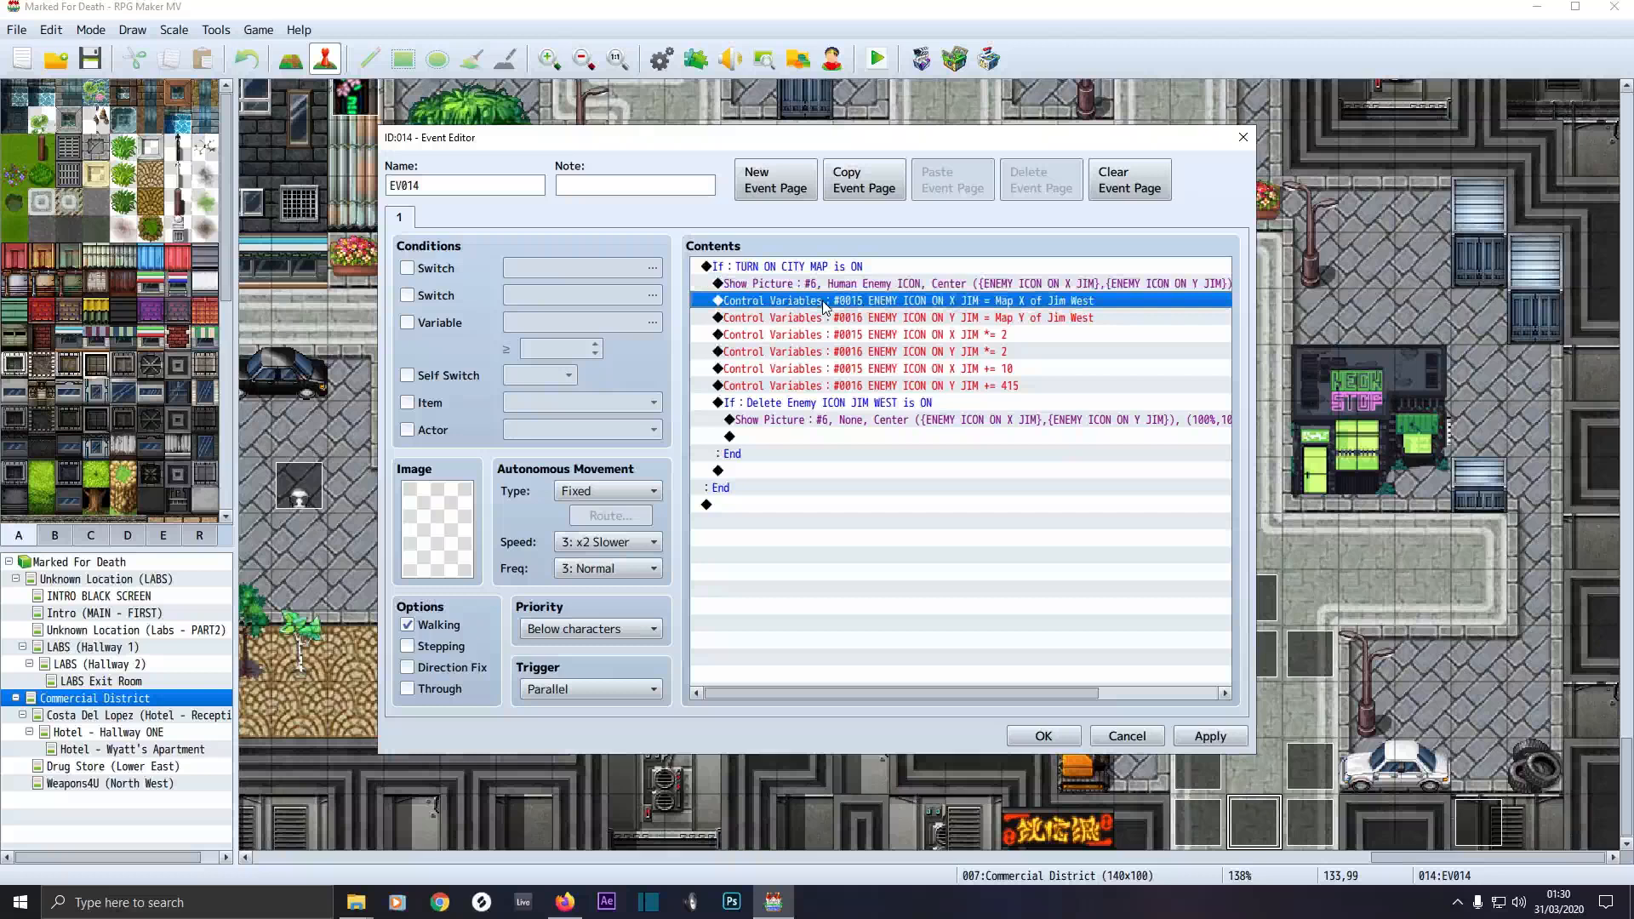
double_click(824, 303)
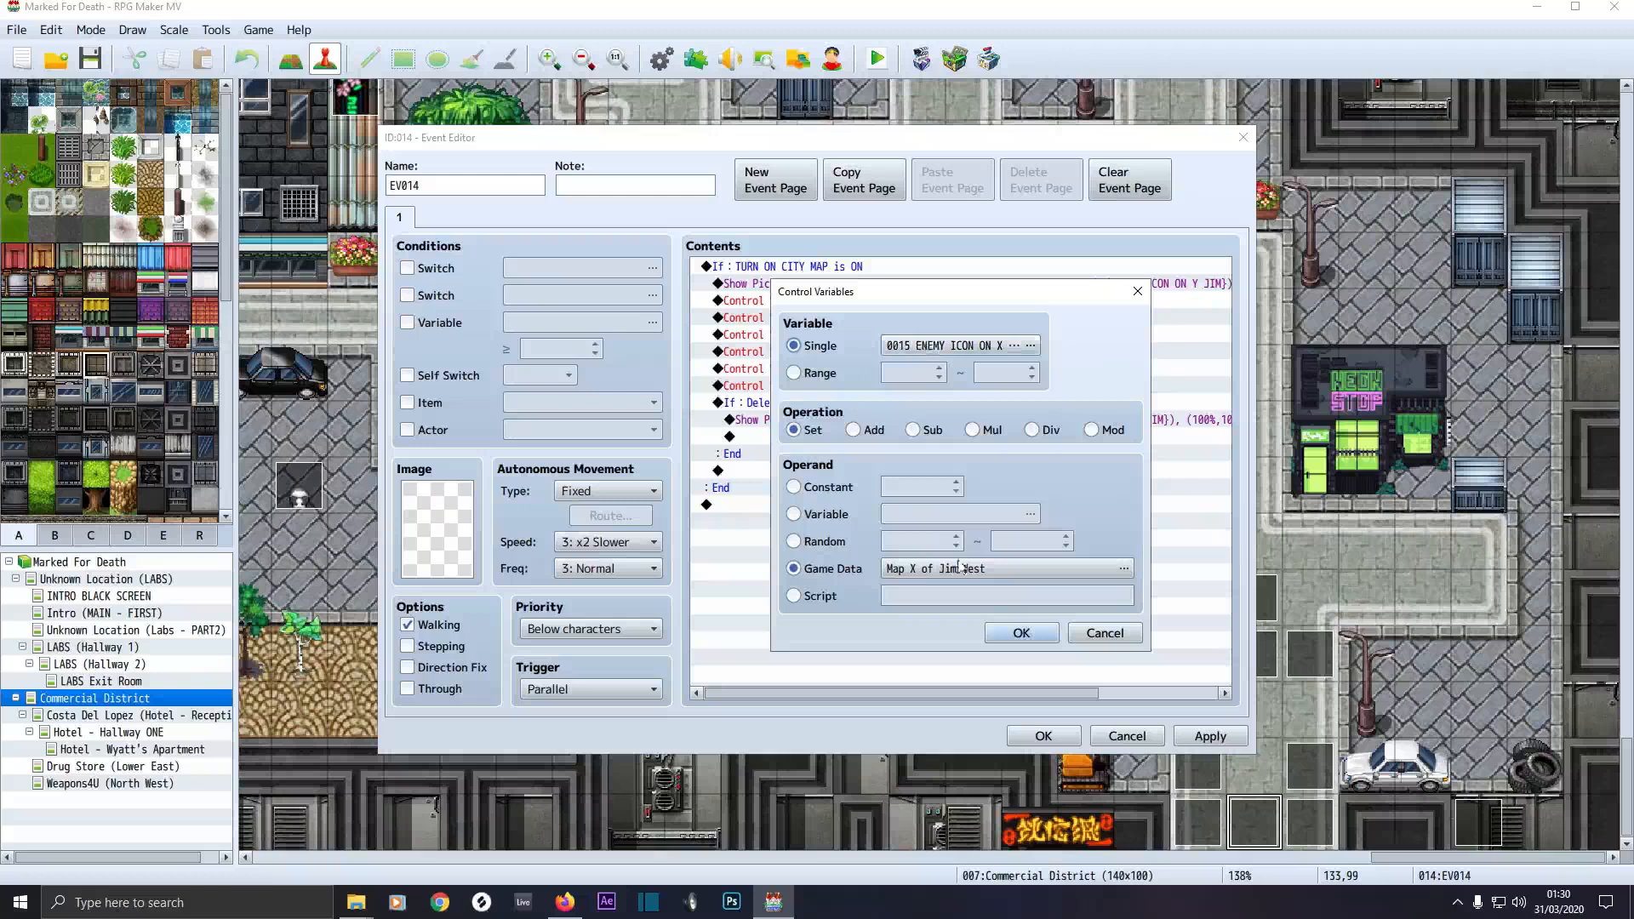
left_click(1045, 635)
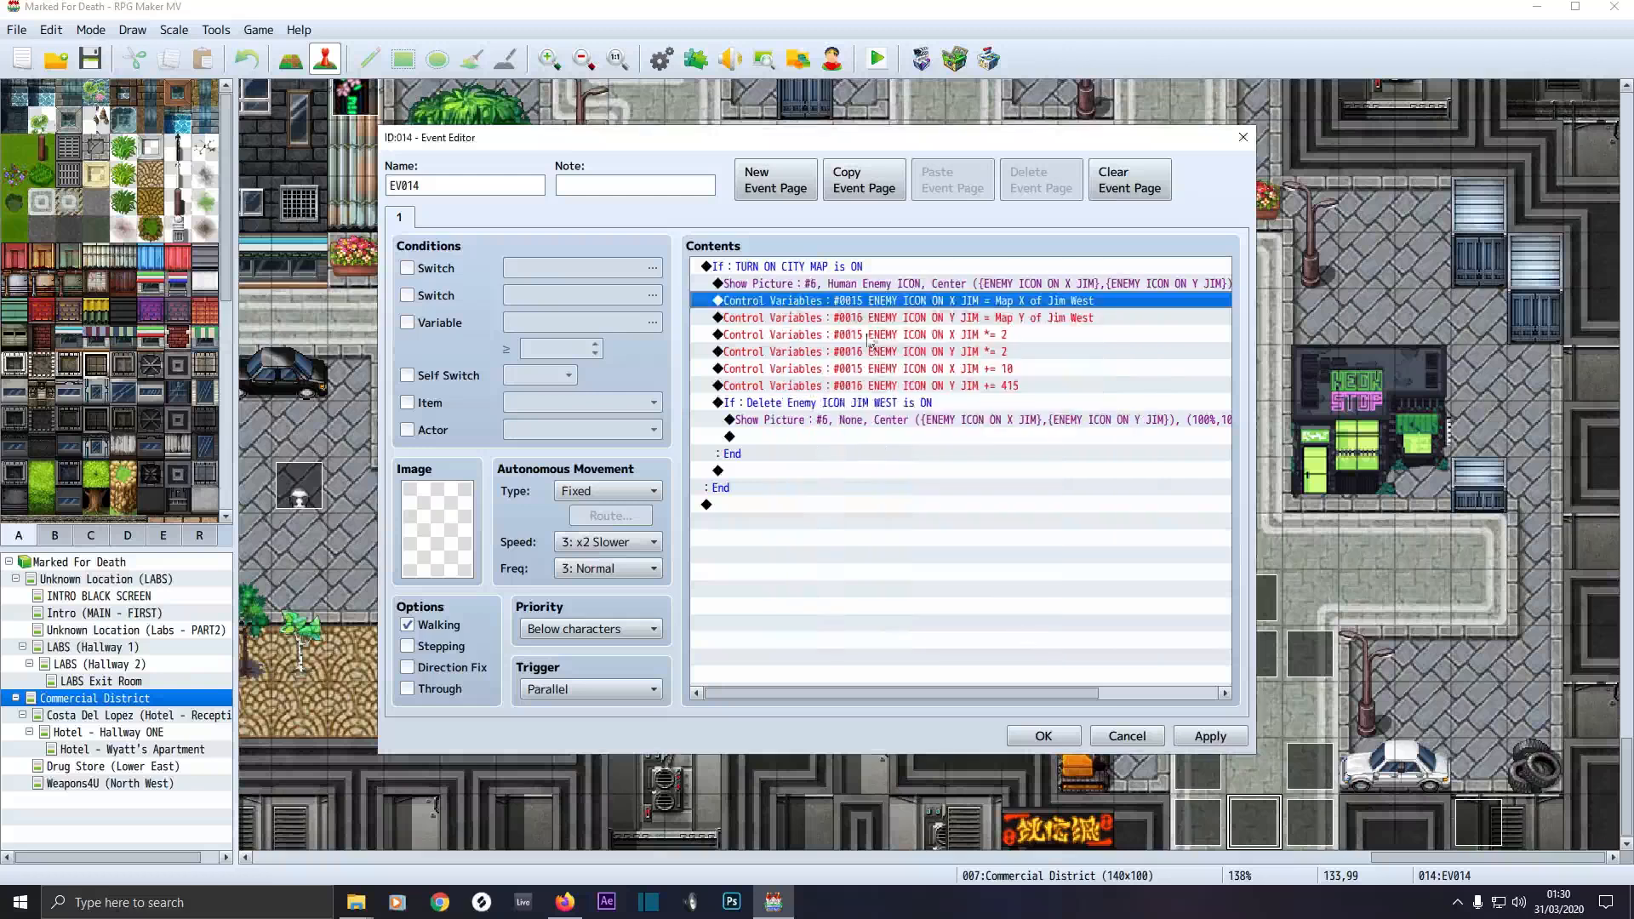
double_click(938, 311)
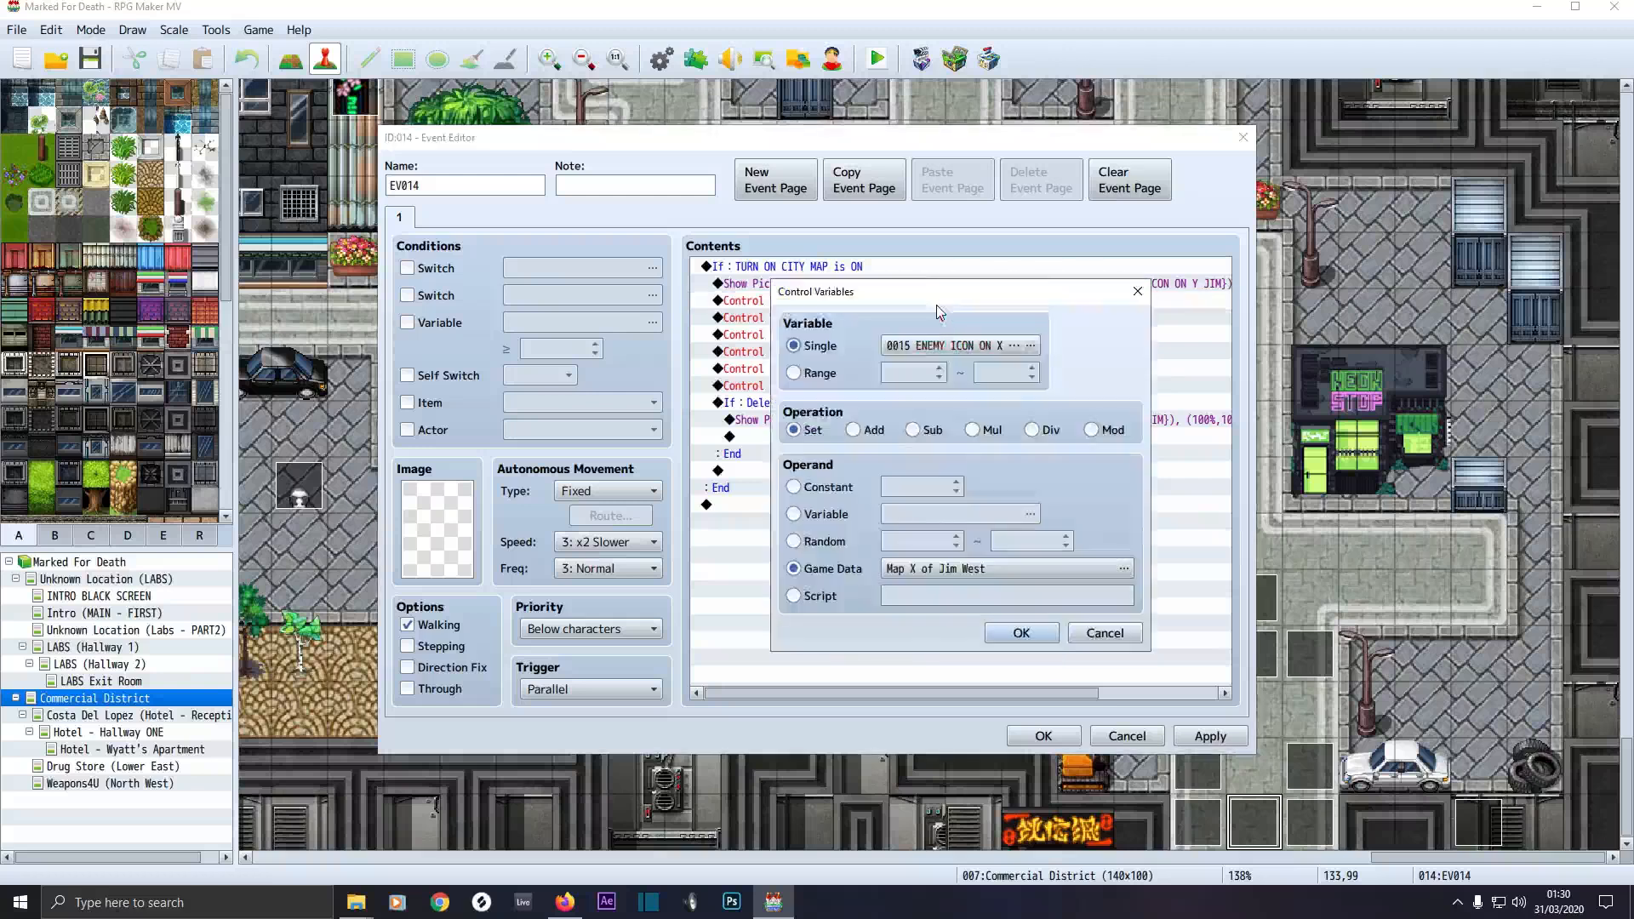
left_click(933, 352)
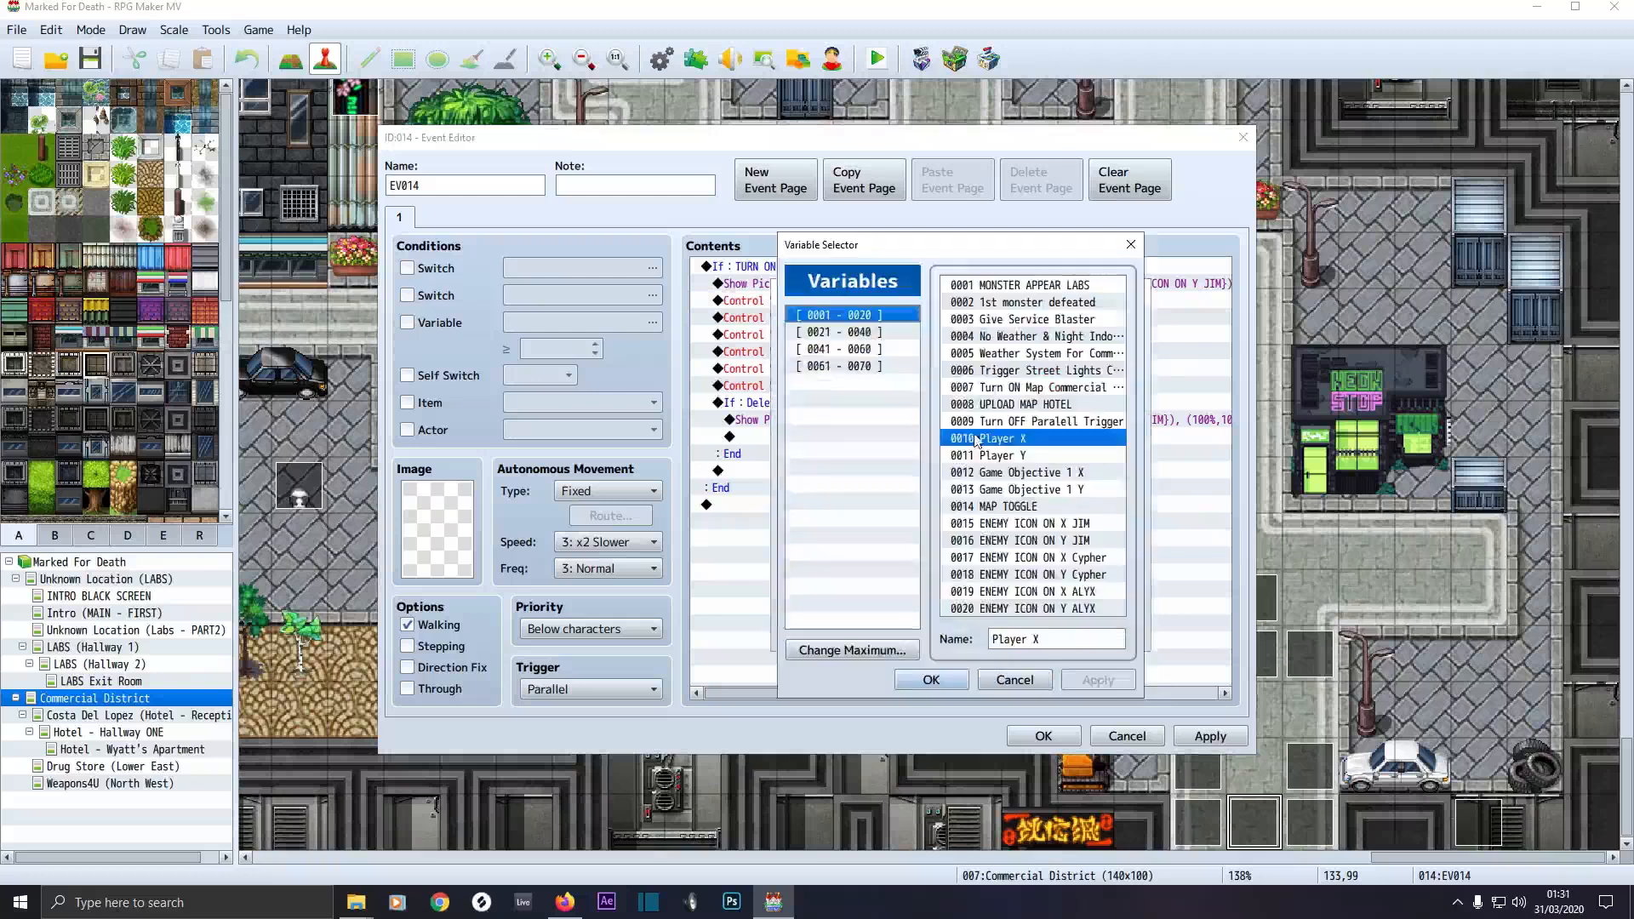
left_click(946, 681)
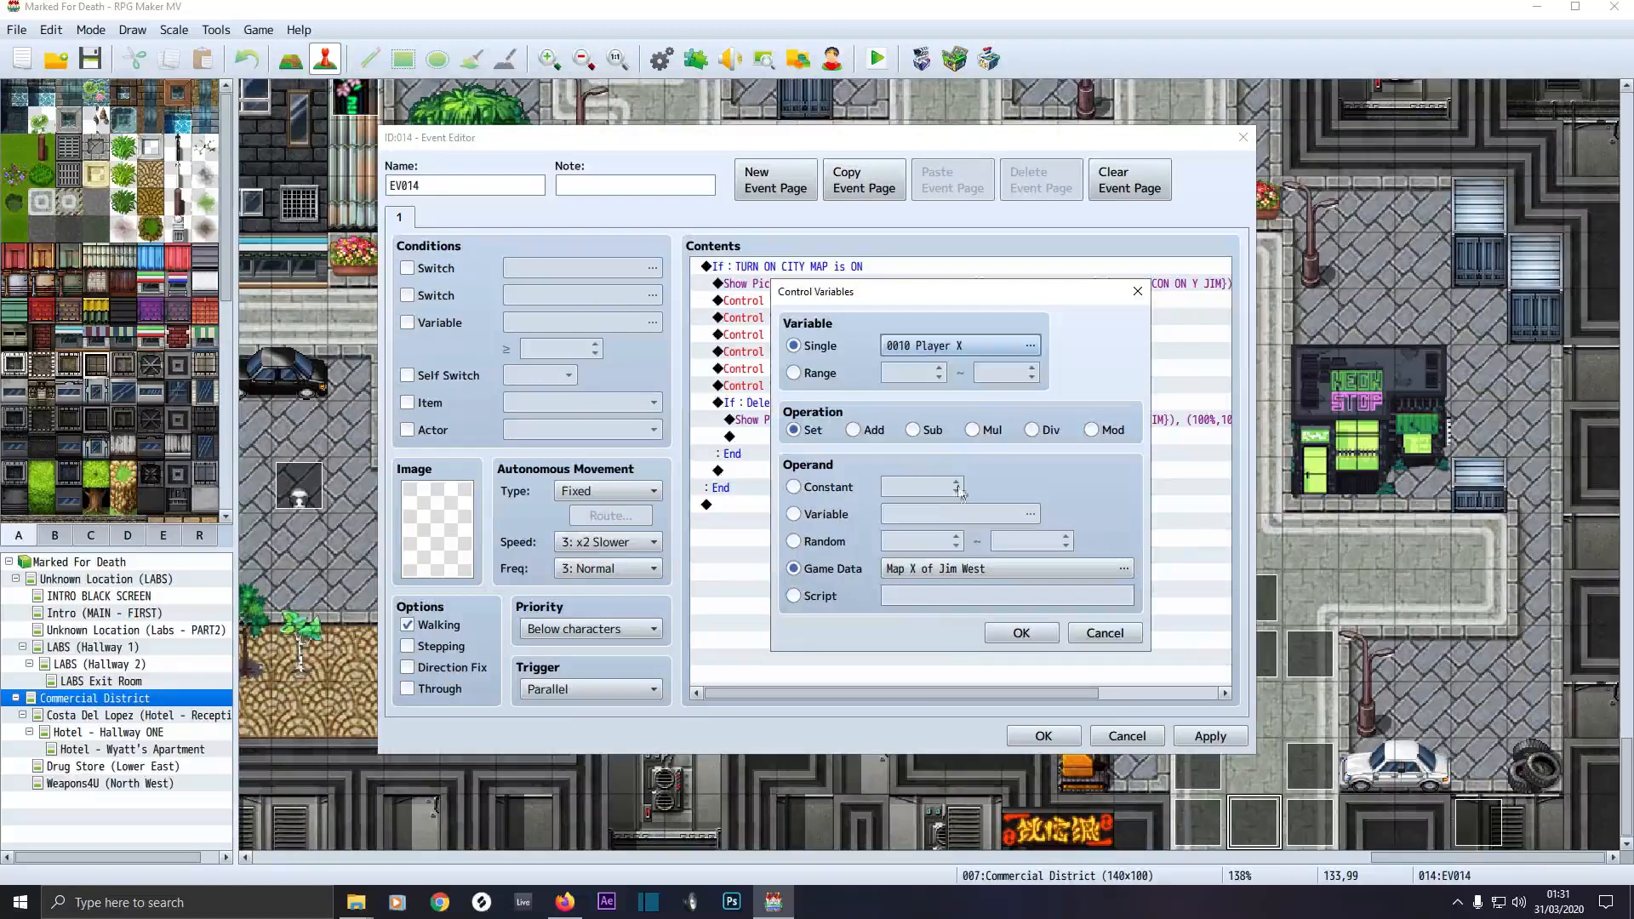
left_click(1098, 636)
Examine the game data source of the 0015 ENEMY ICON ON X JIM command, including its list of selectable characters, and cancel
double_click(919, 315)
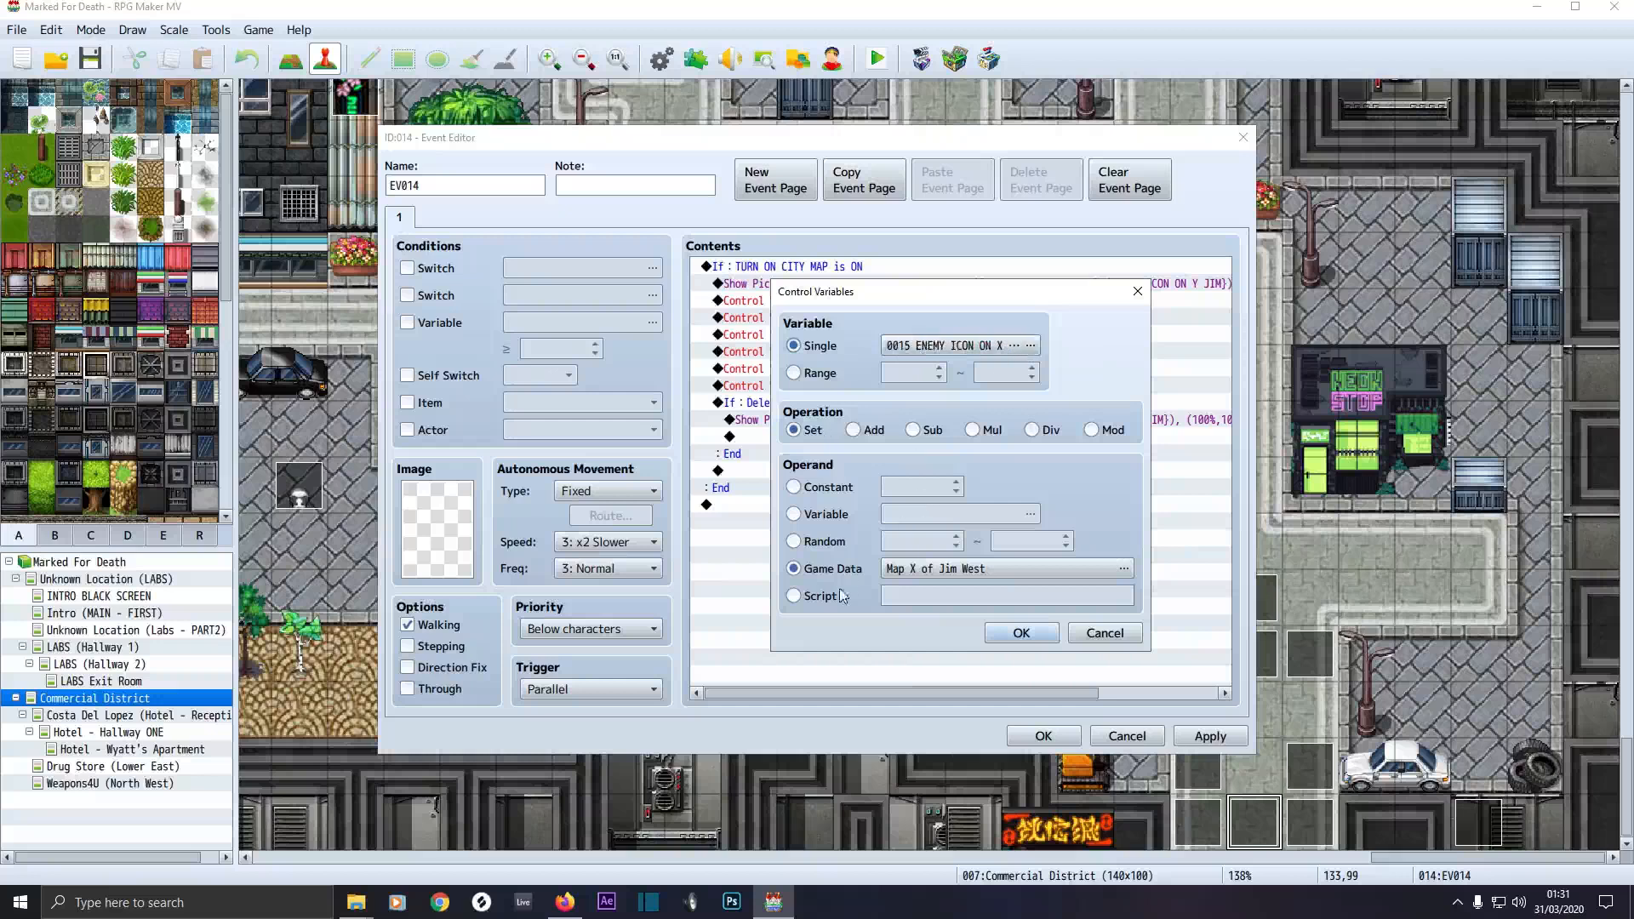
left_click(924, 569)
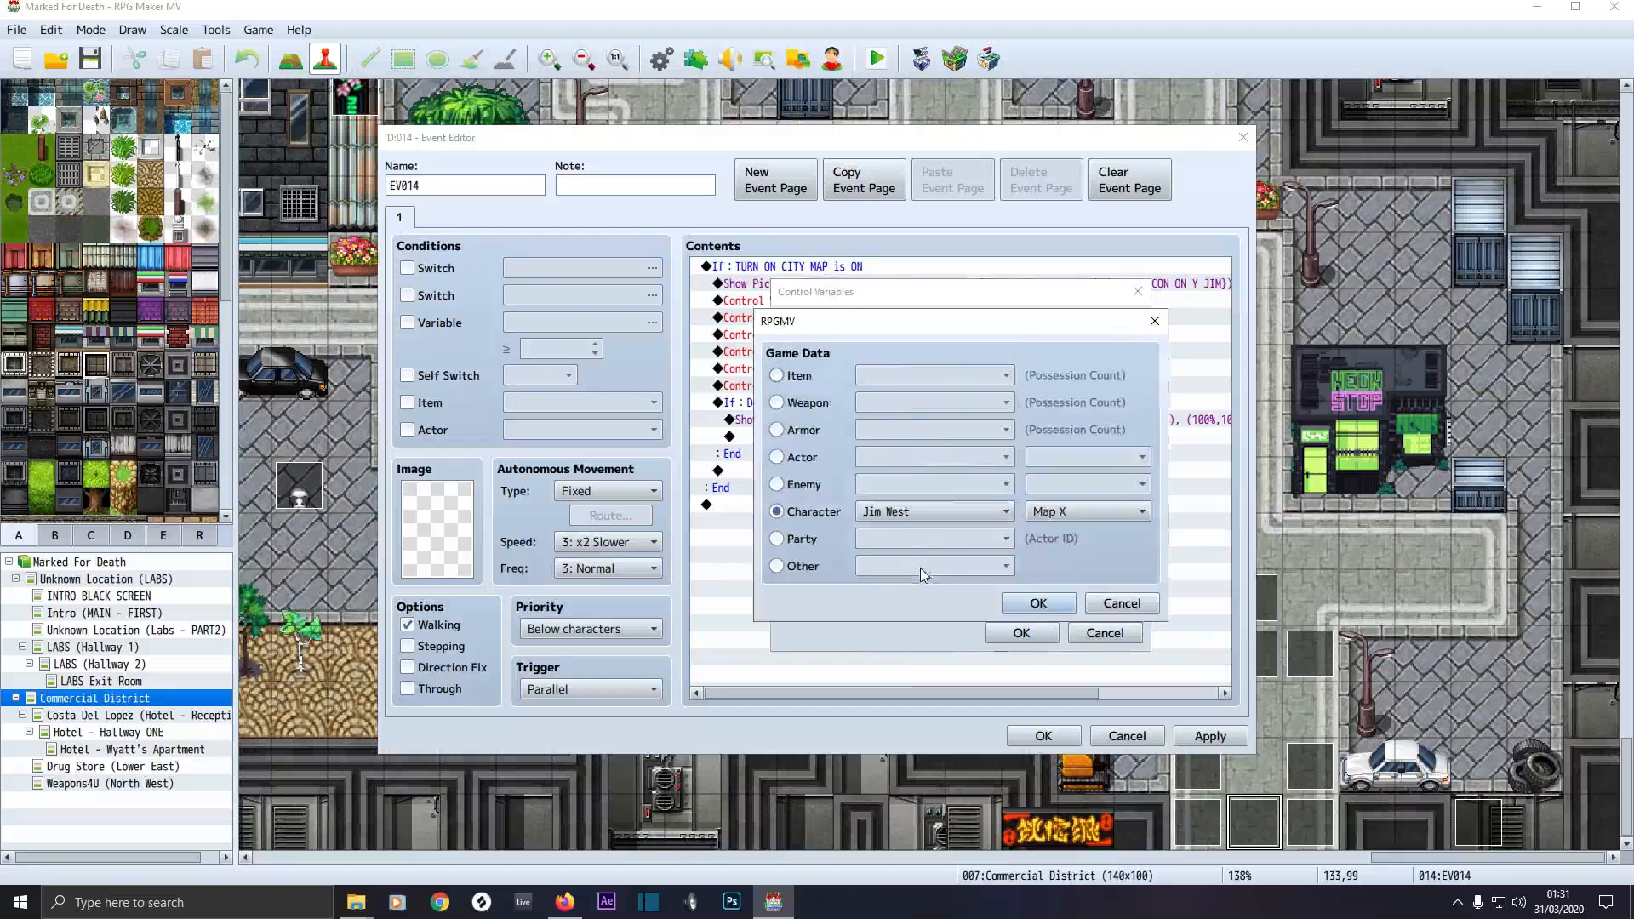
left_click(900, 511)
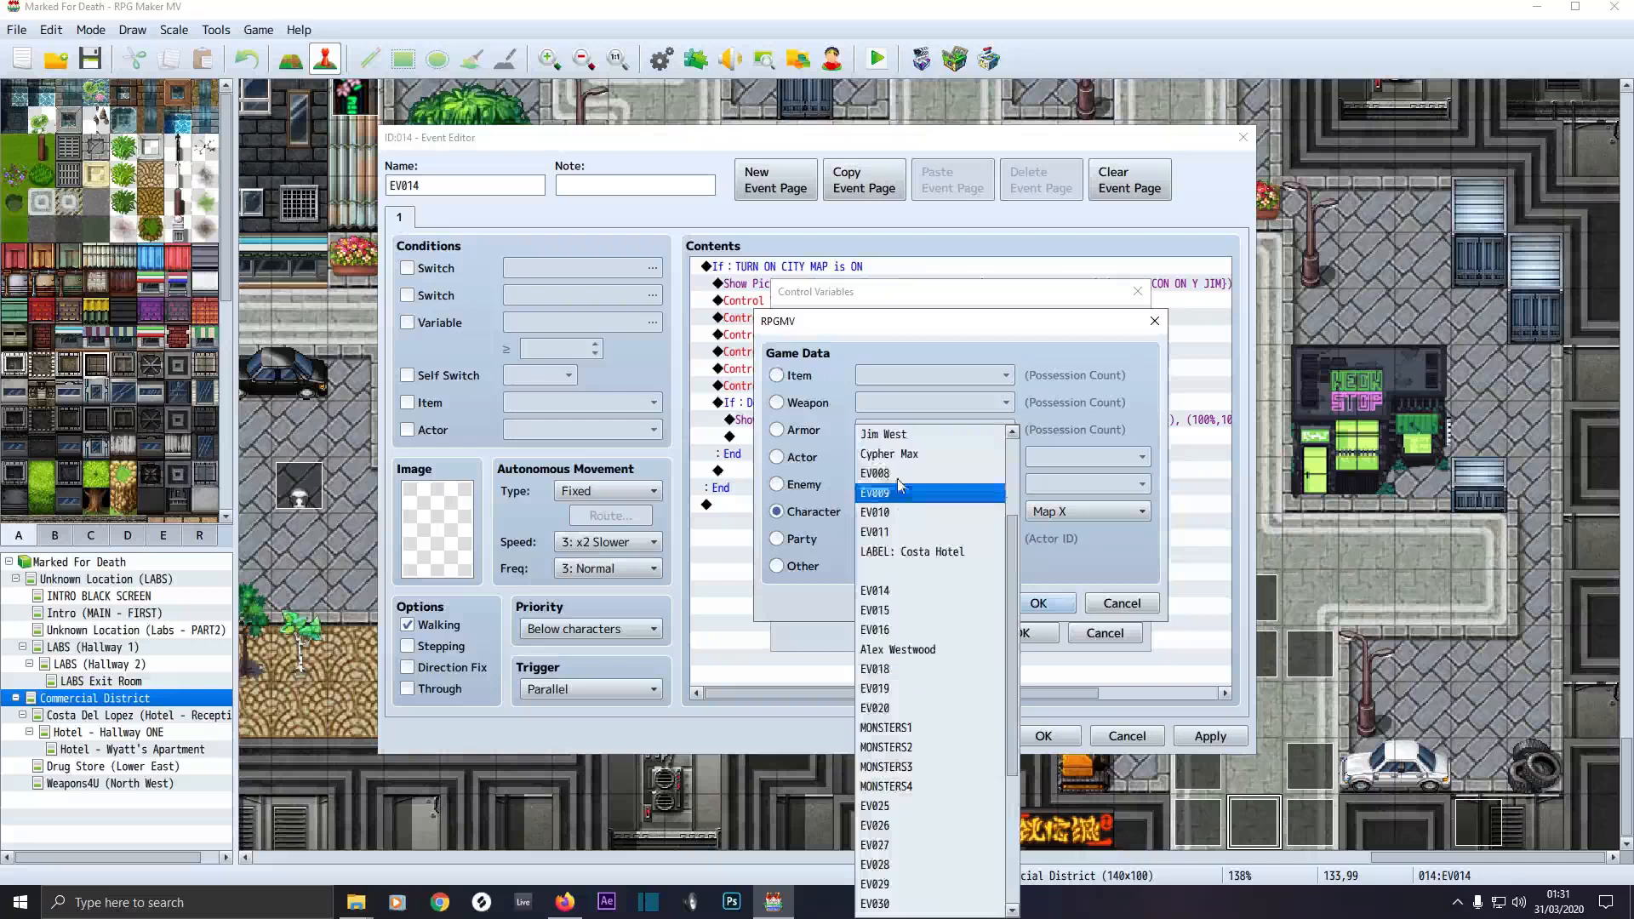
scroll(940, 646, "up", 3)
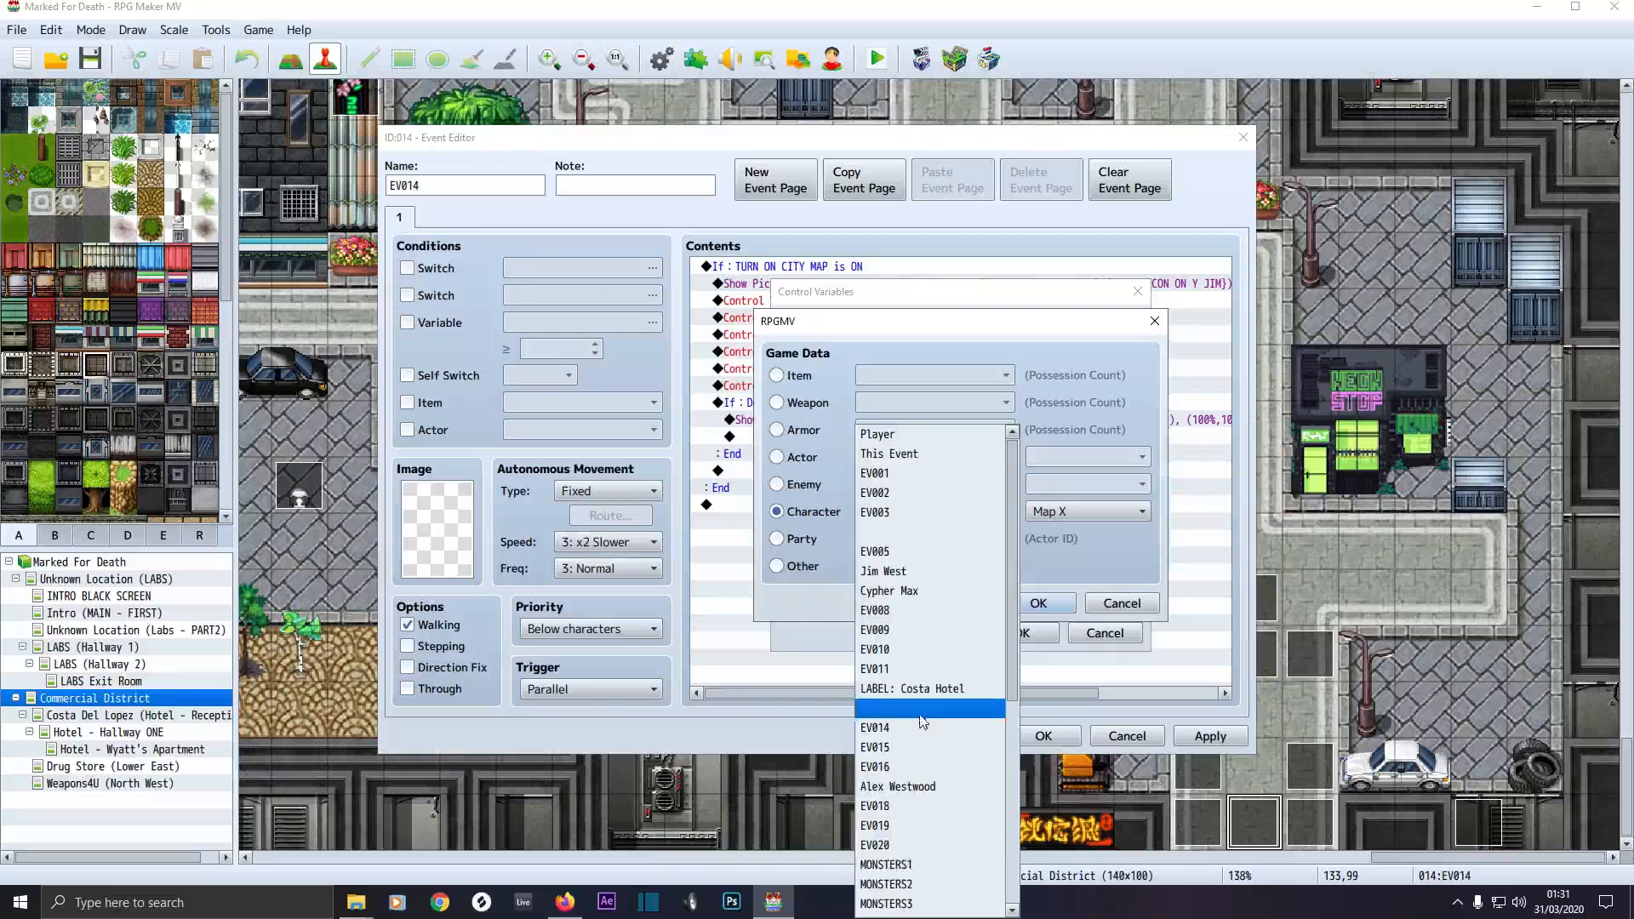
left_click(1121, 604)
left_click(1122, 604)
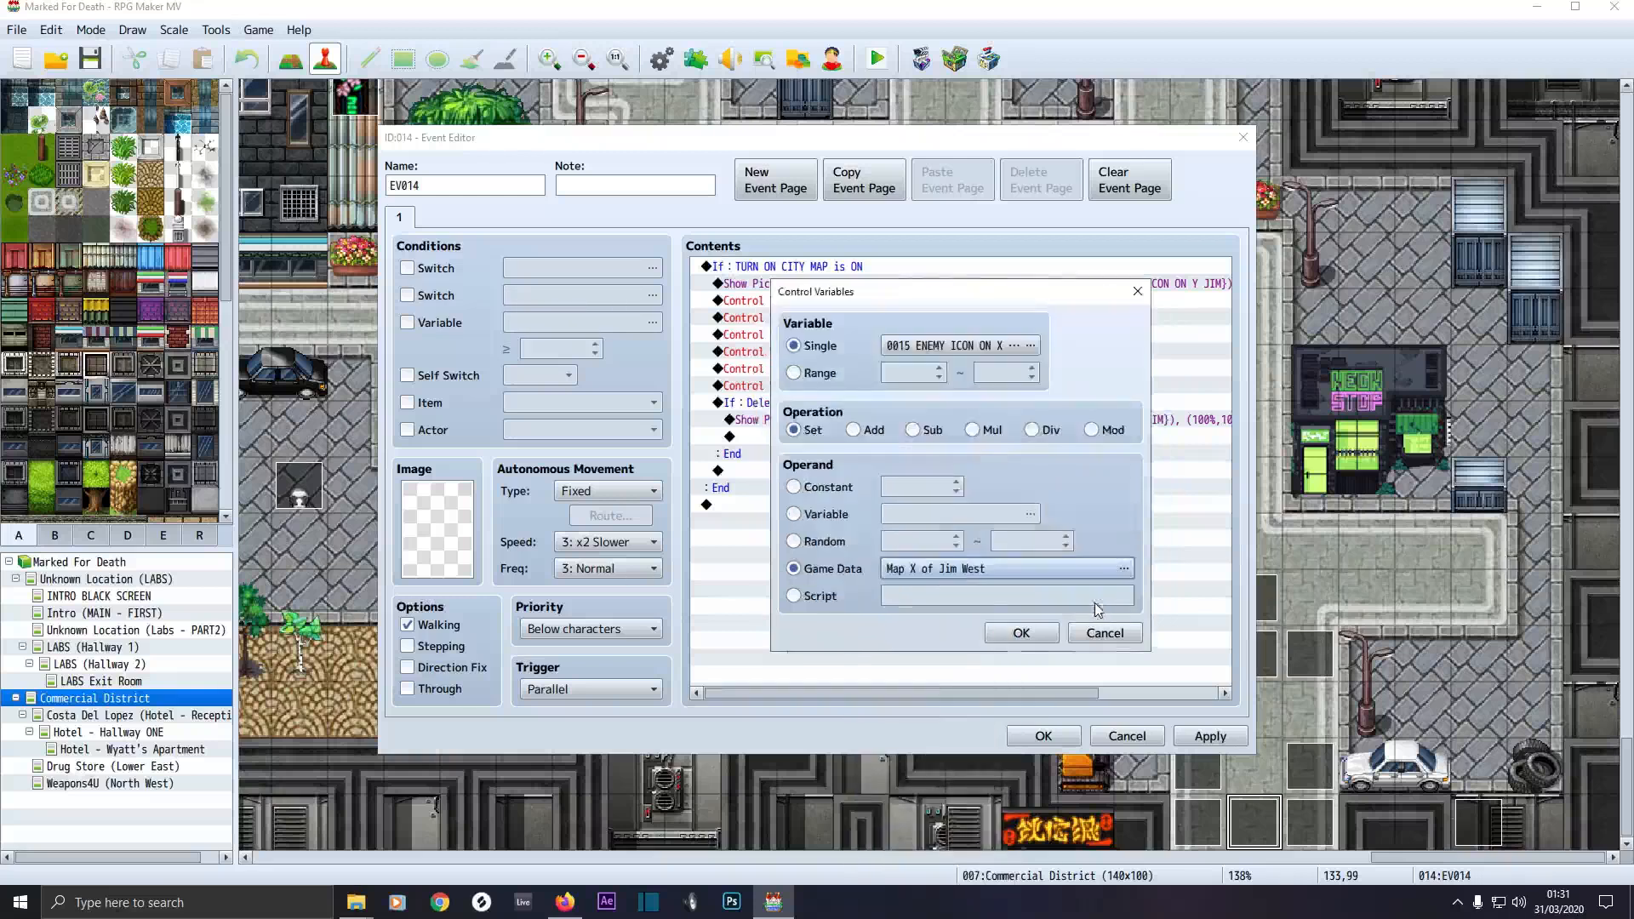
left_click(1080, 633)
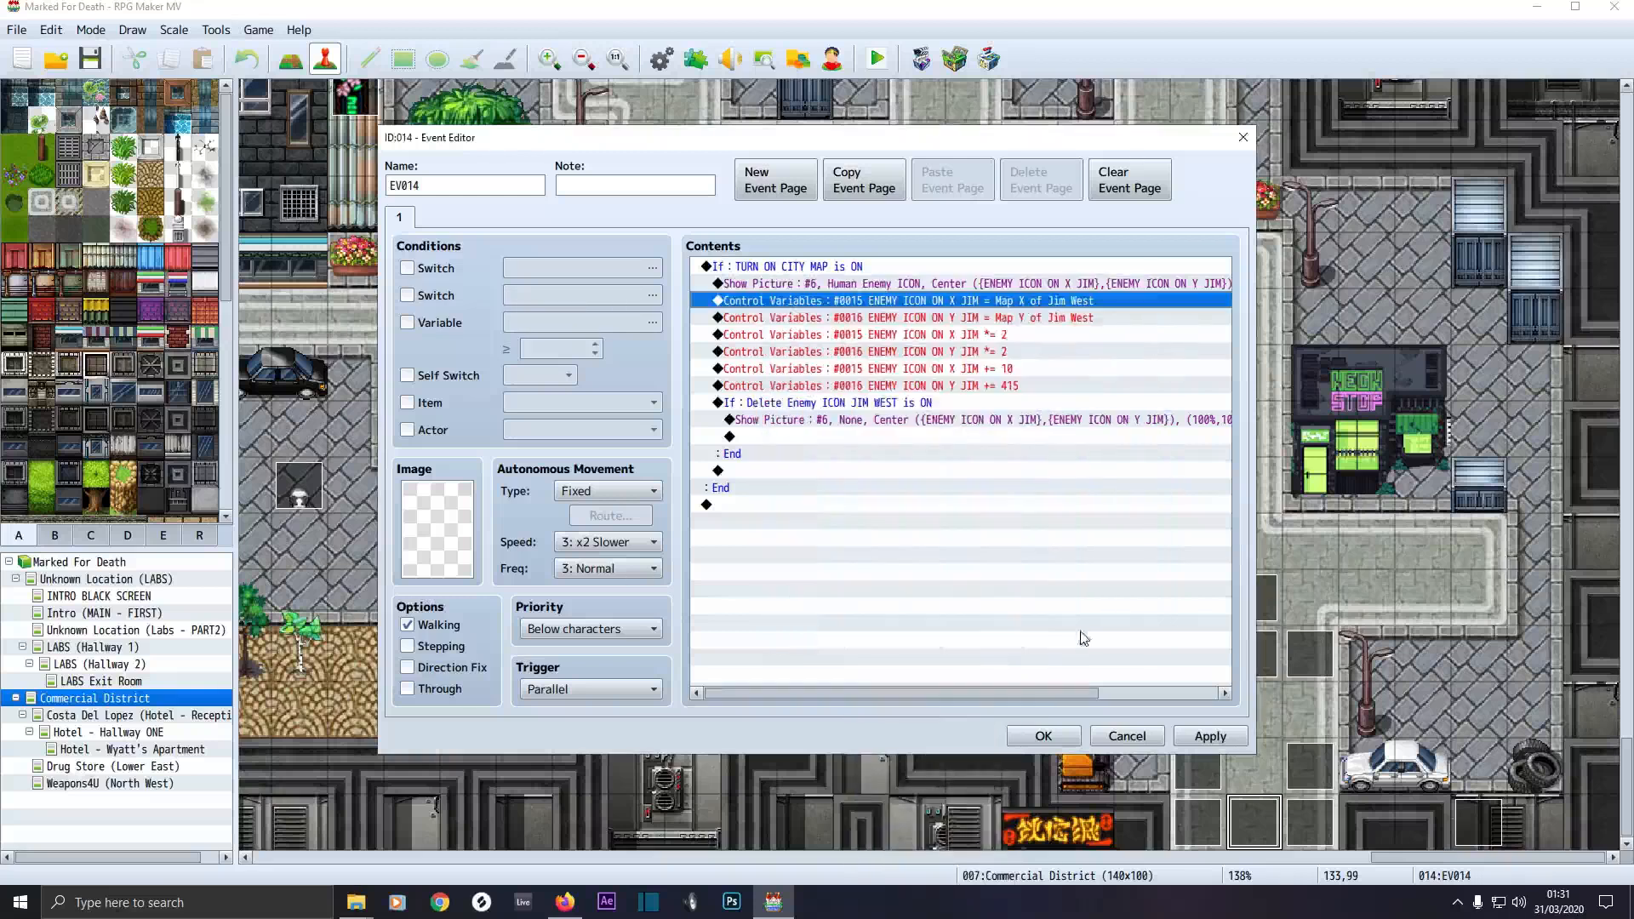
Review the 0016 ENEMY ICON ON Y JIM command and its game data source, character Jim West with Map Y, and confirm it
double_click(915, 320)
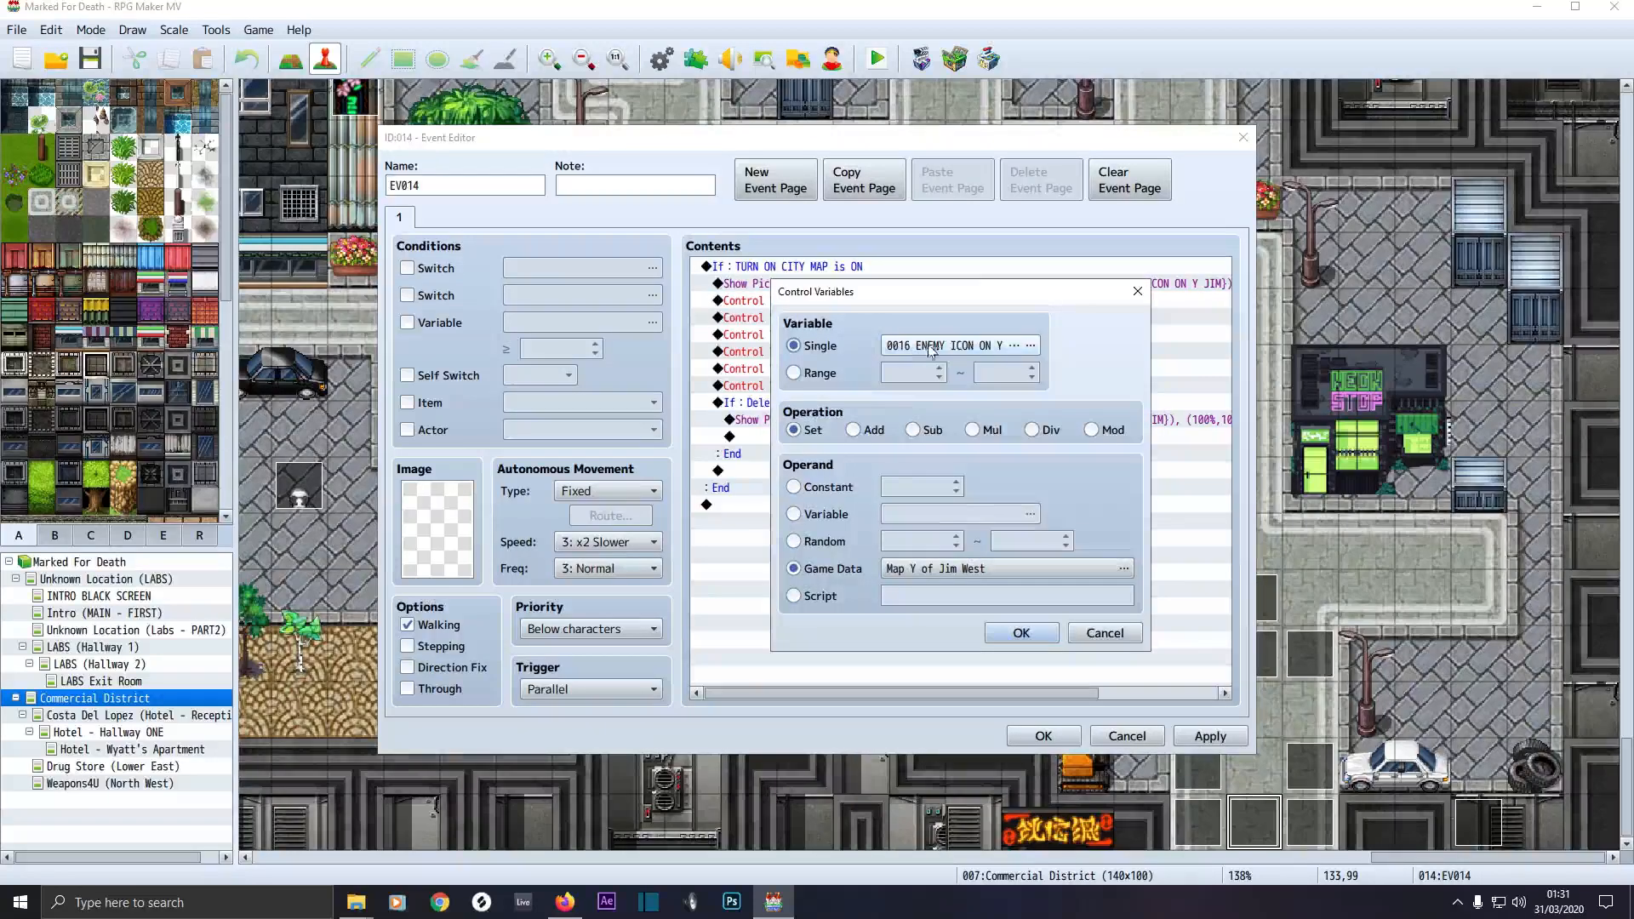
left_click(914, 579)
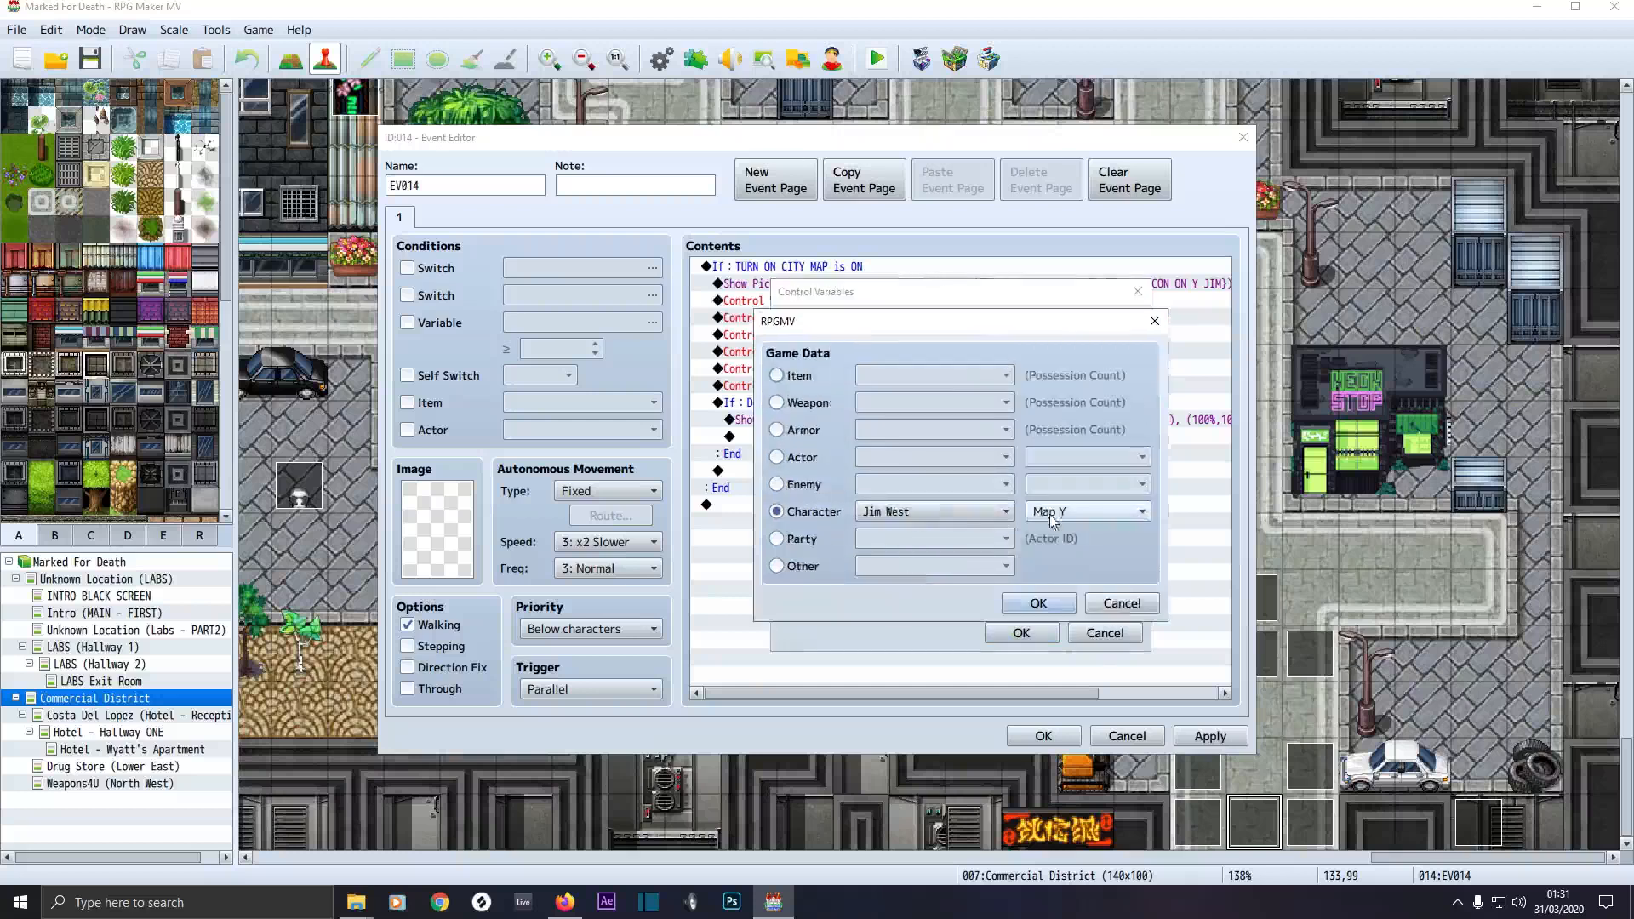
left_click(1038, 602)
left_click(1020, 633)
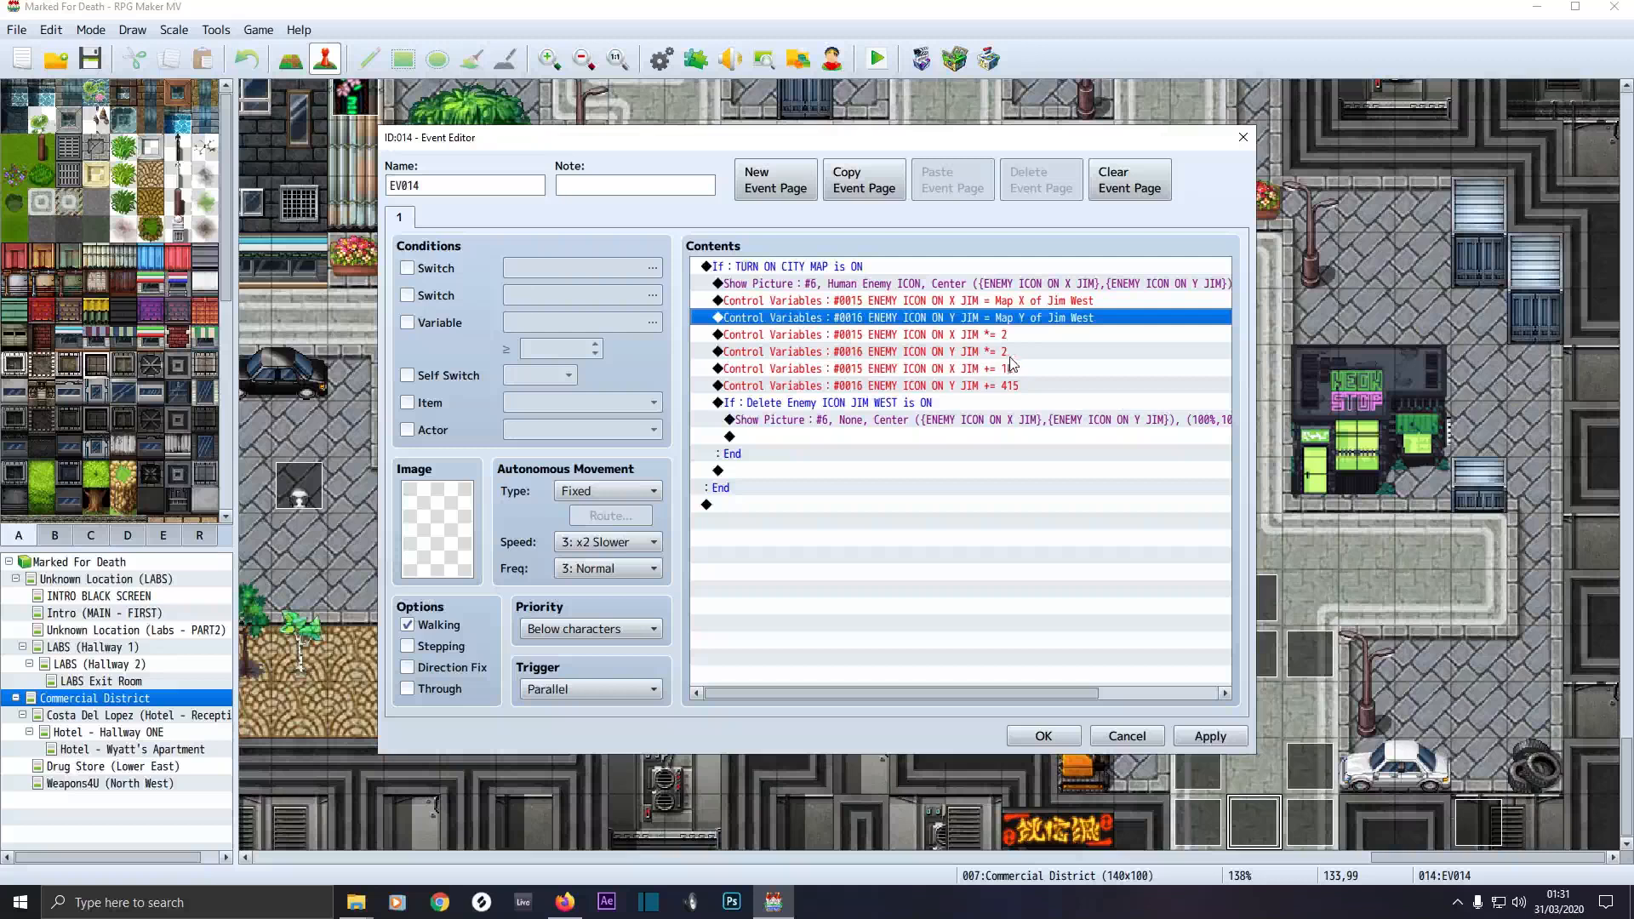
Review the commands adding 10 to 0015 ENEMY ICON ON X JIM and 415 to 0016 ENEMY ICON ON Y JIM, and confirm both
double_click(943, 371)
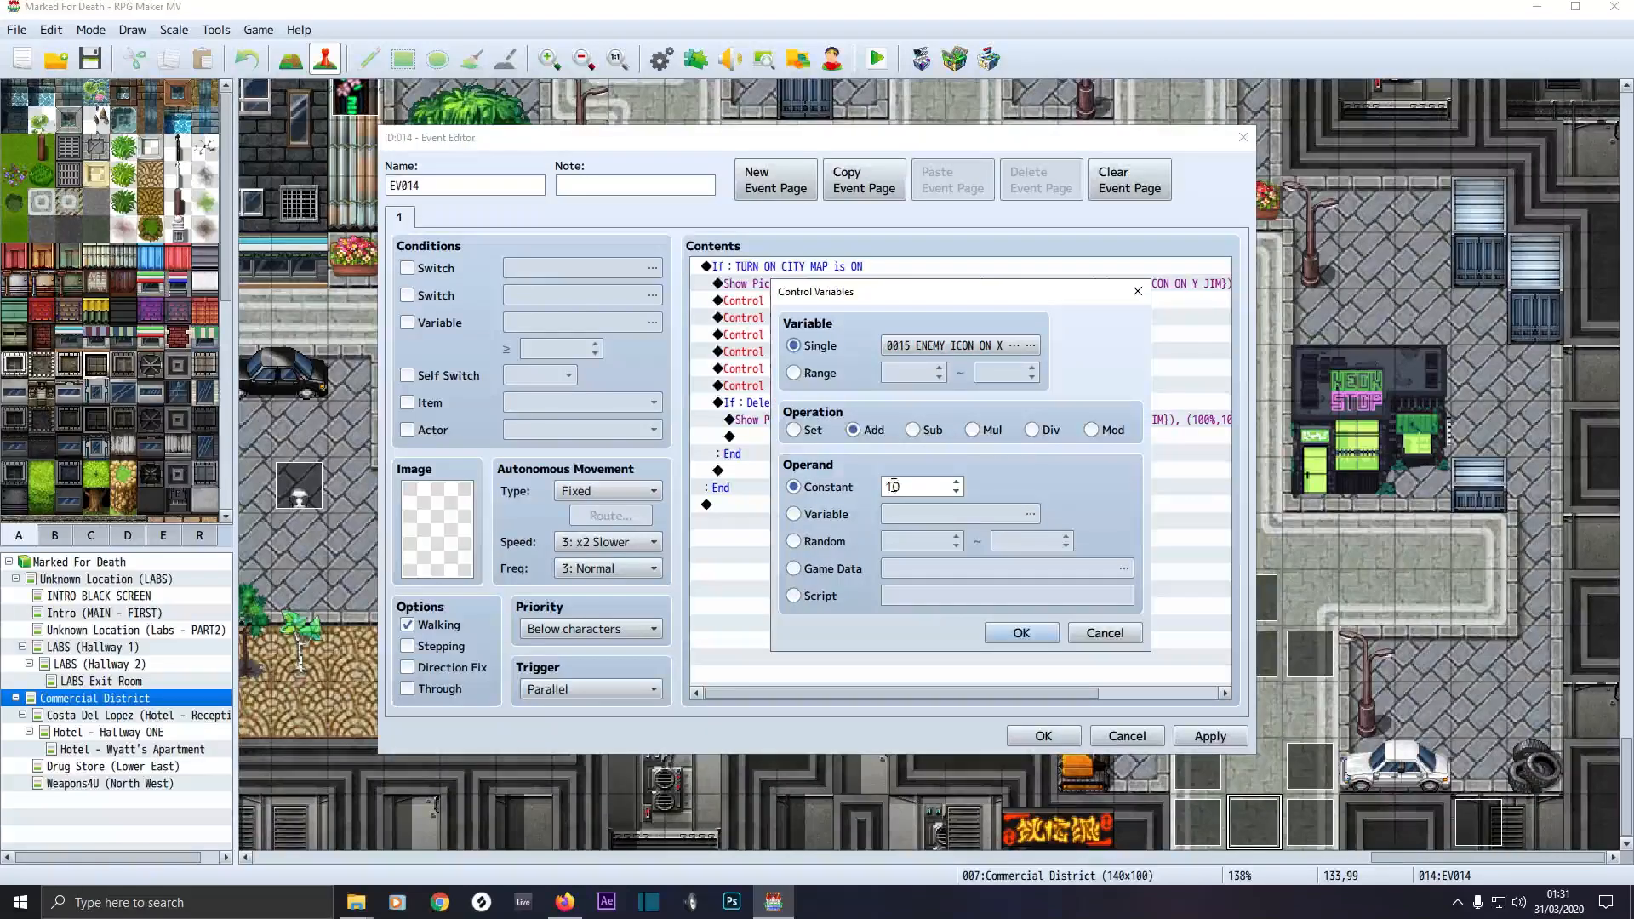
left_click(1023, 636)
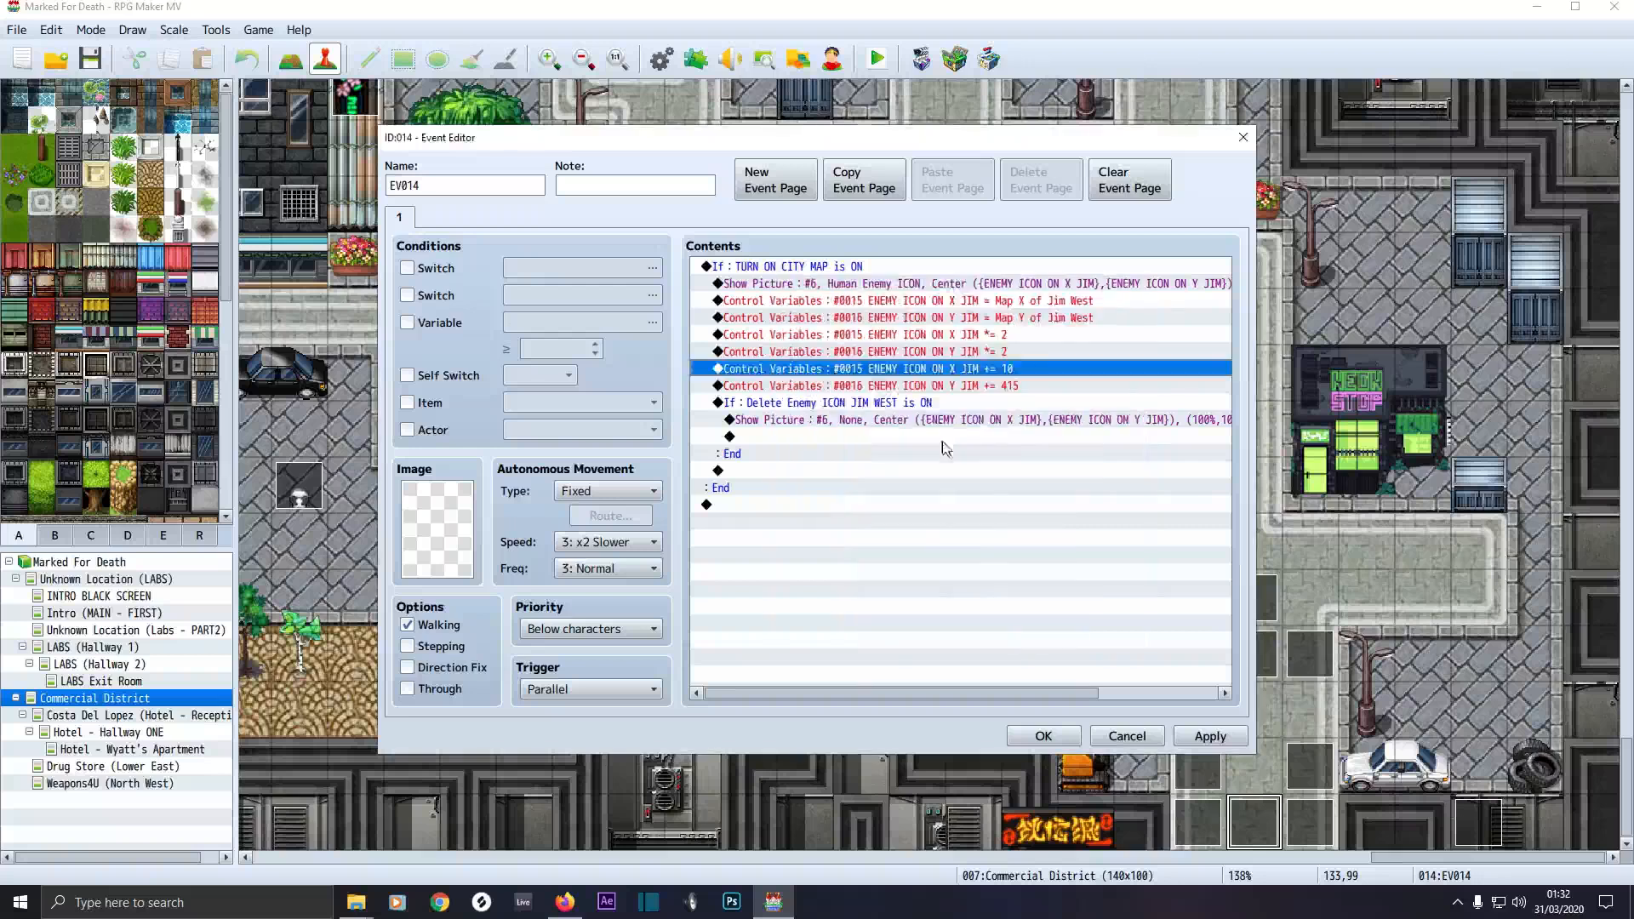
double_click(919, 377)
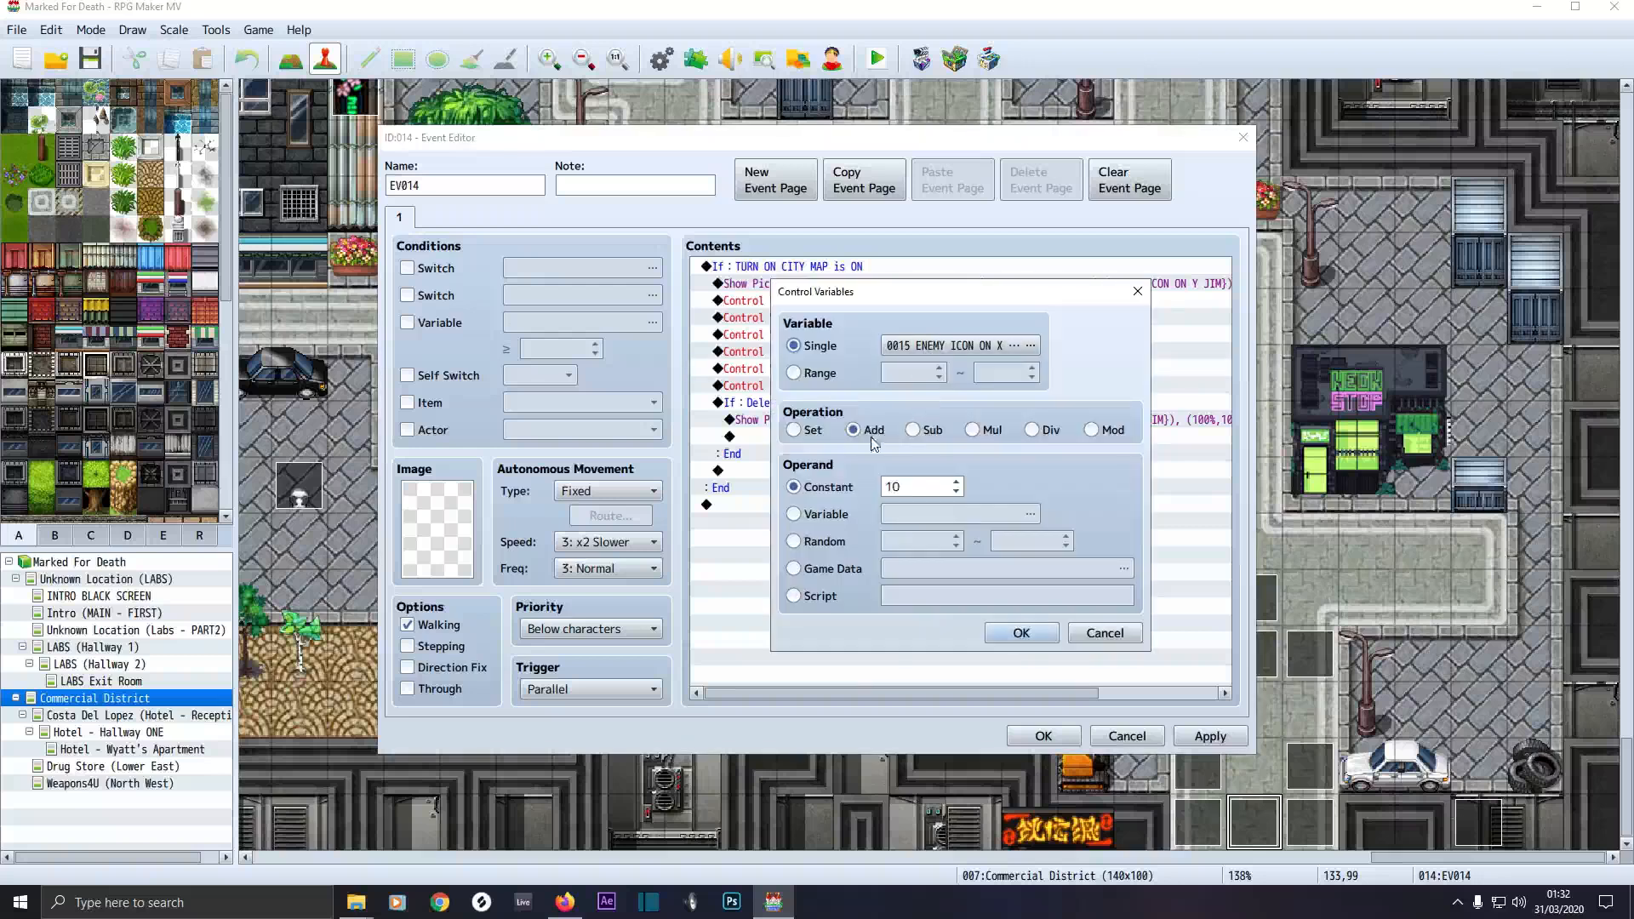
left_click(1004, 636)
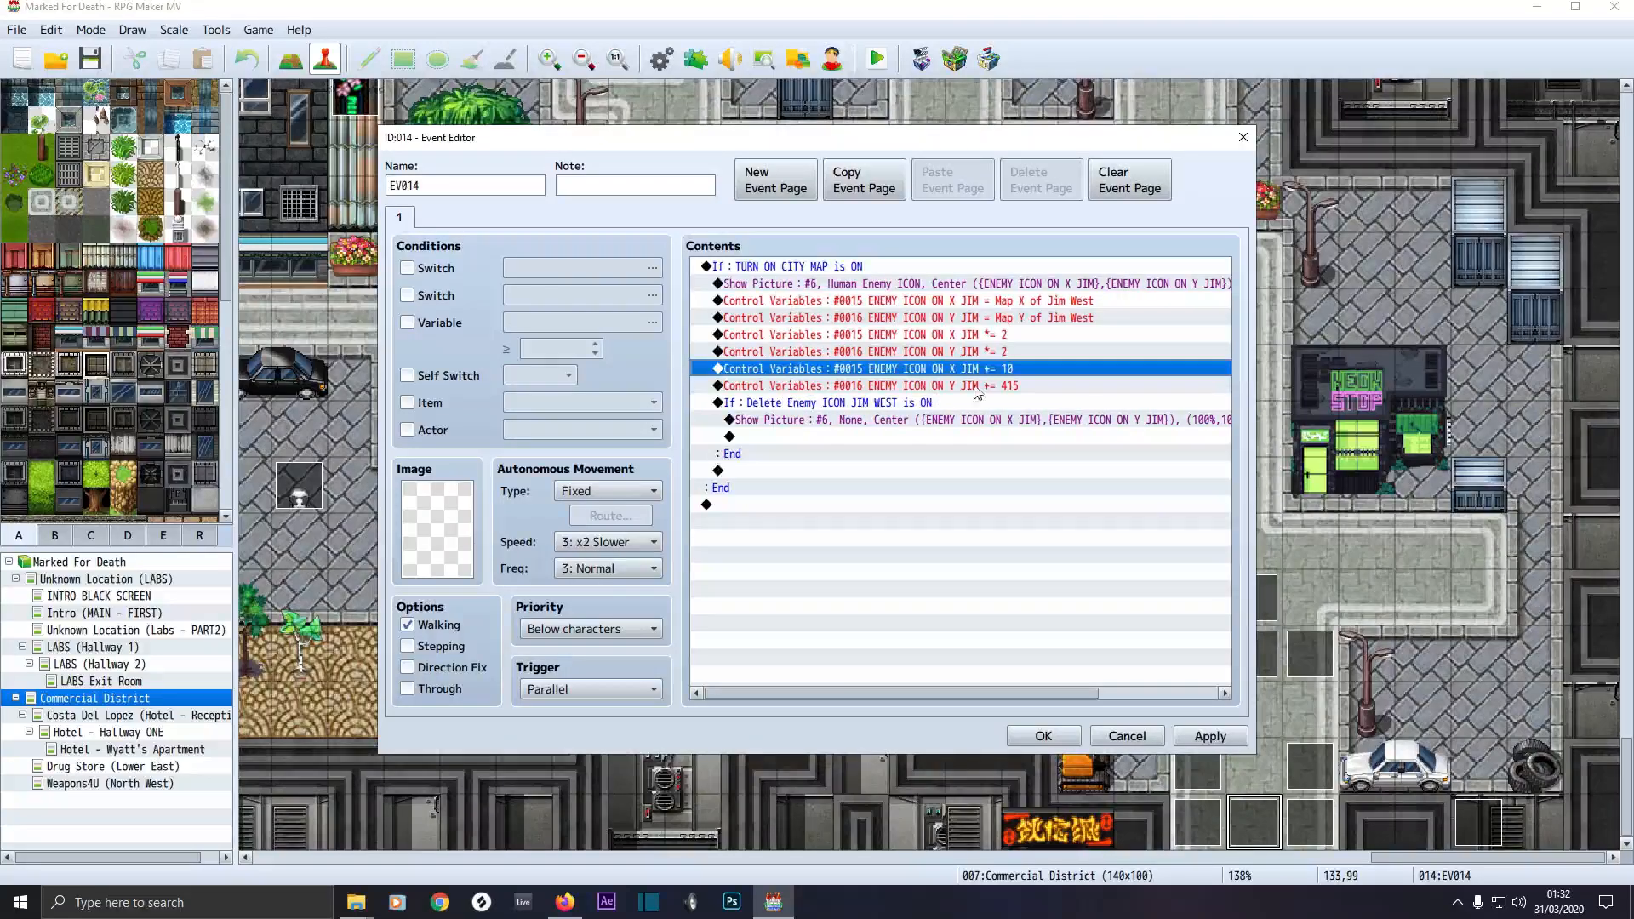
double_click(929, 387)
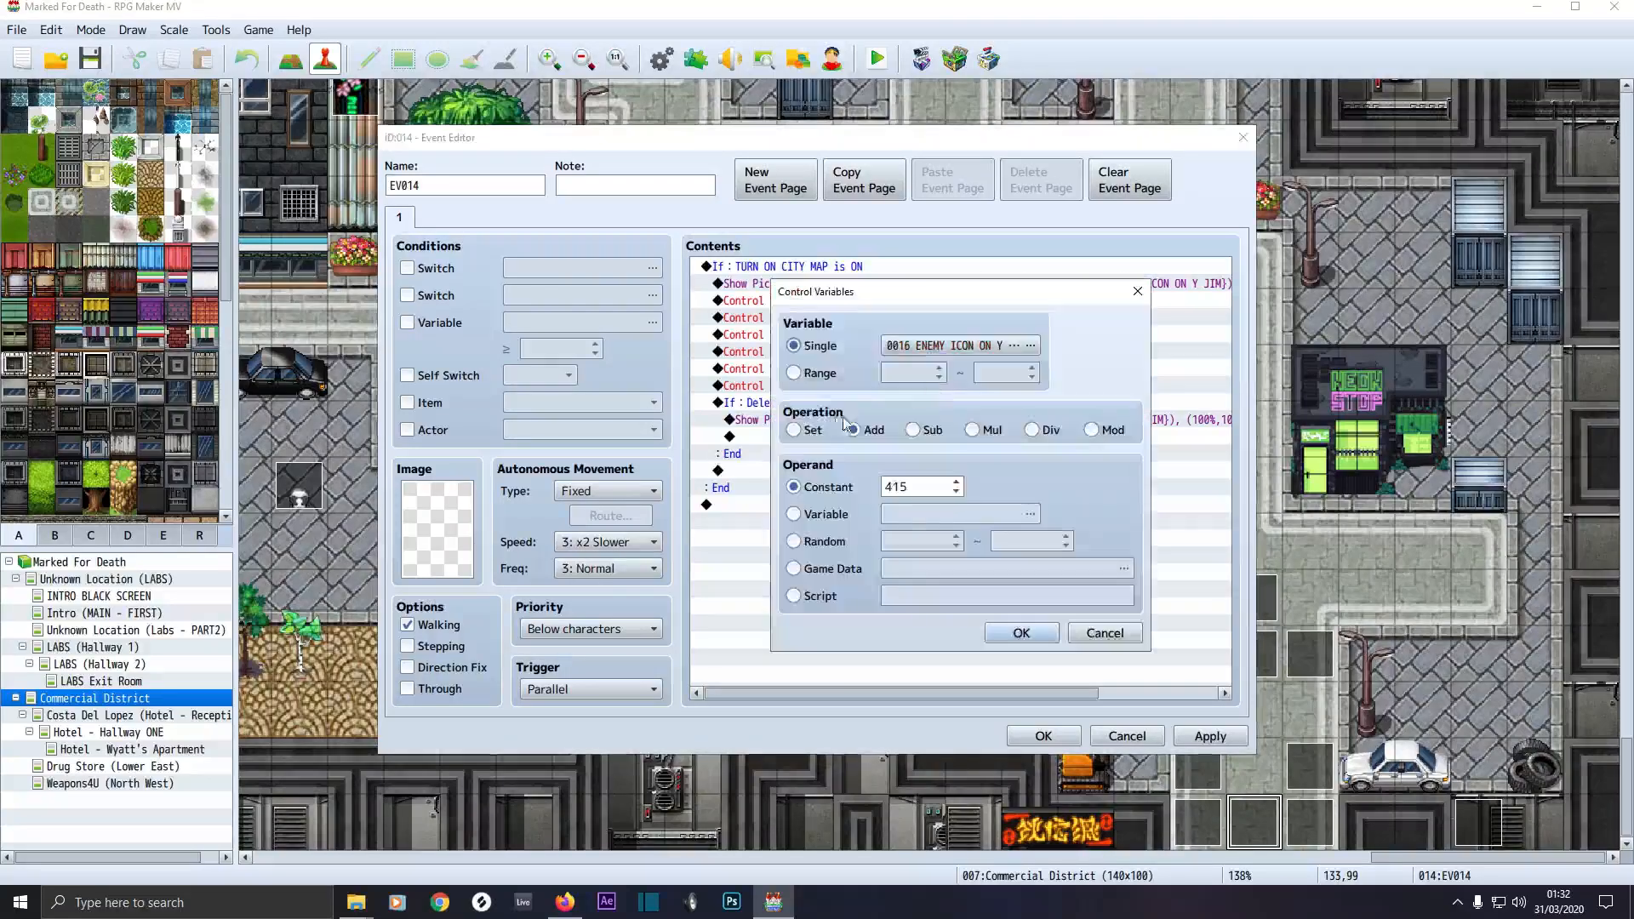
left_click(1052, 634)
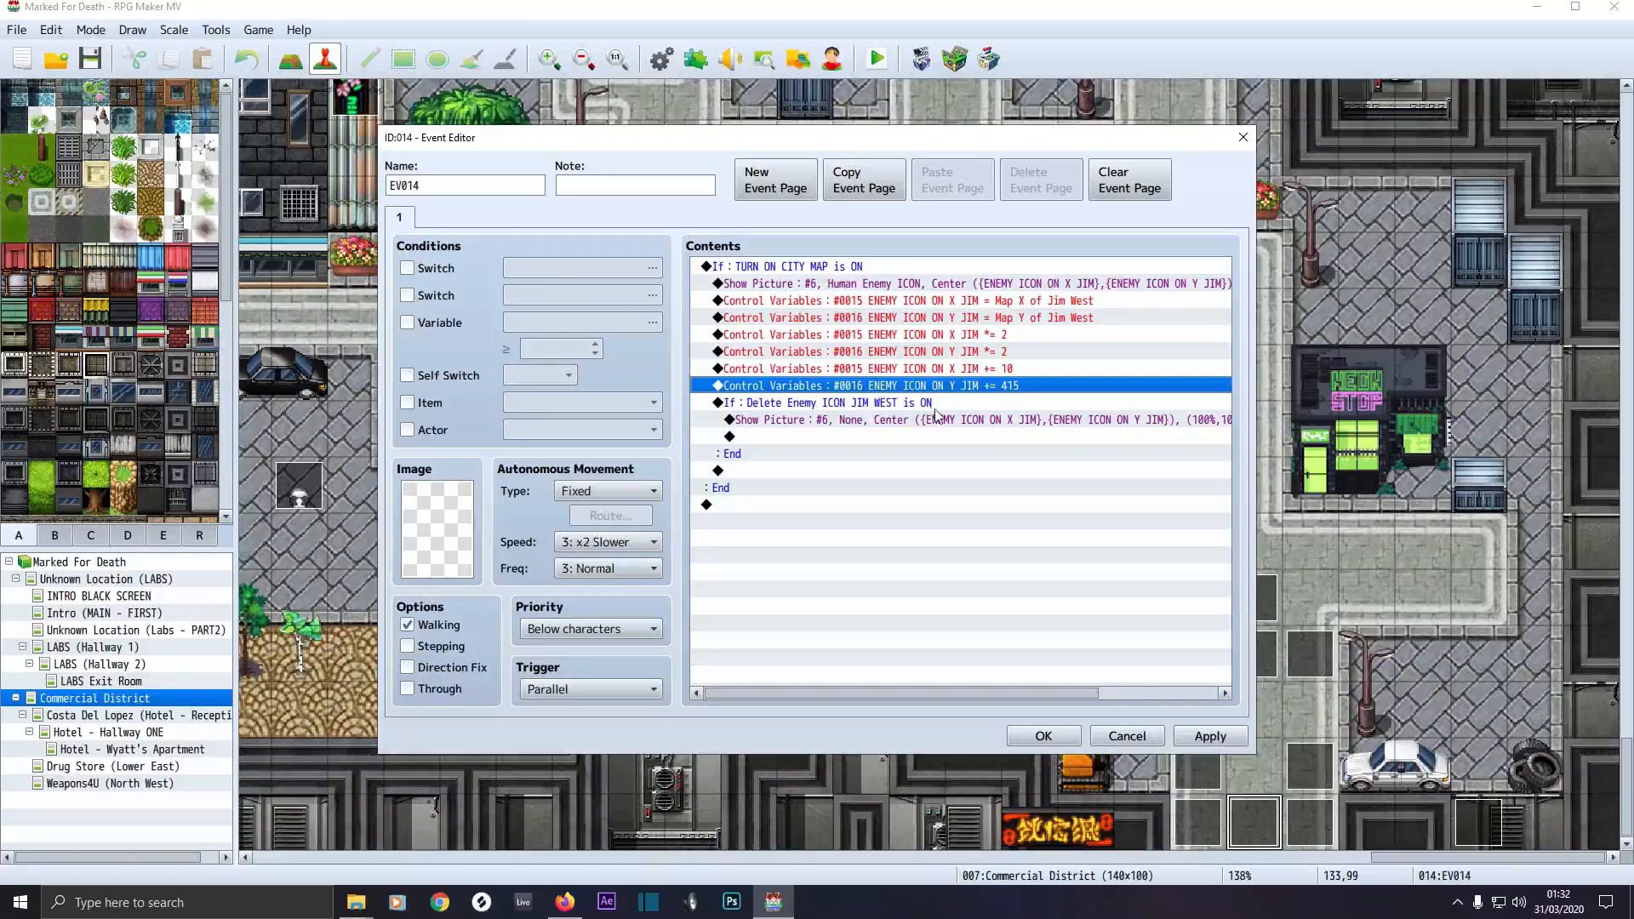
Review the Show Picture command with number 6 and image None under the Delete Enemy ICON condition, and apply and close the event
double_click(815, 420)
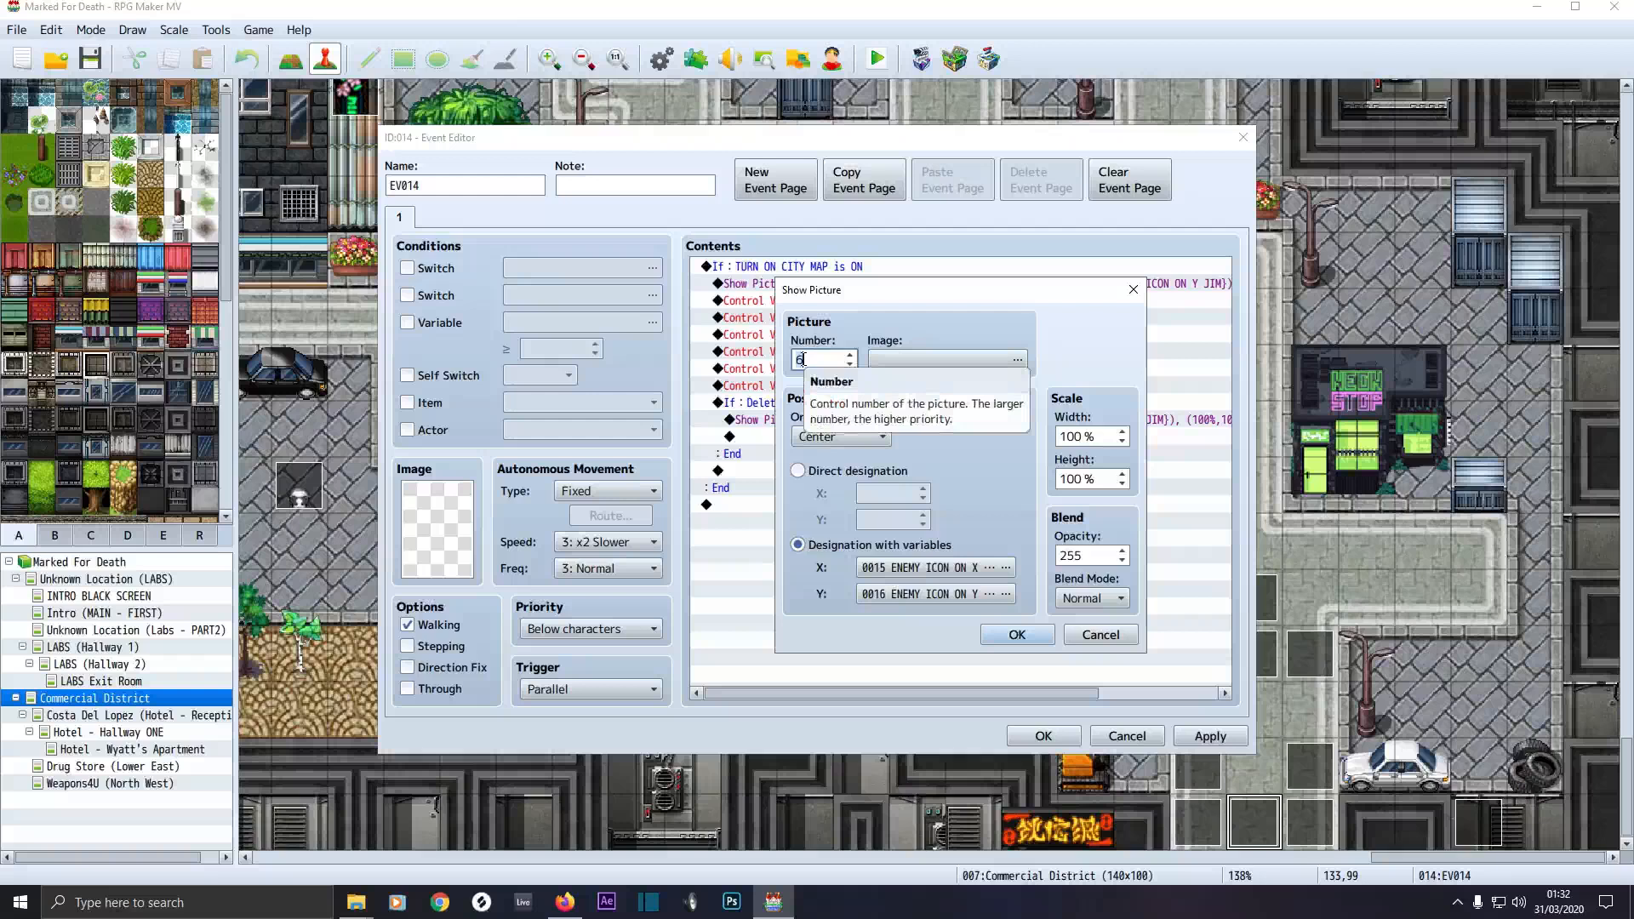
left_click(896, 361)
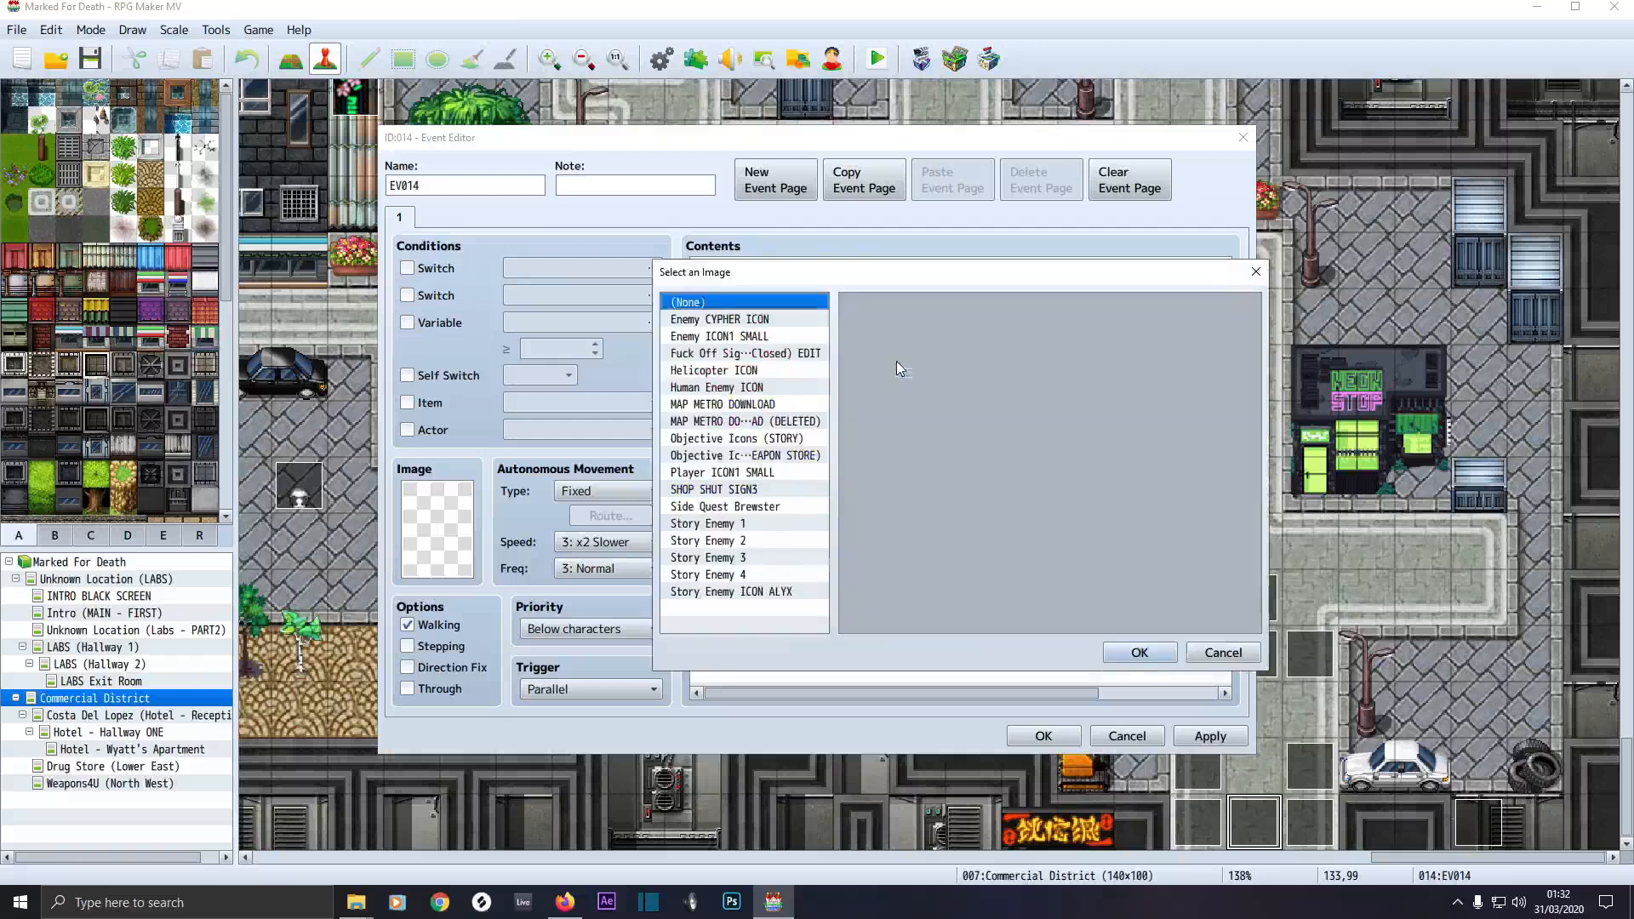
left_click(1139, 652)
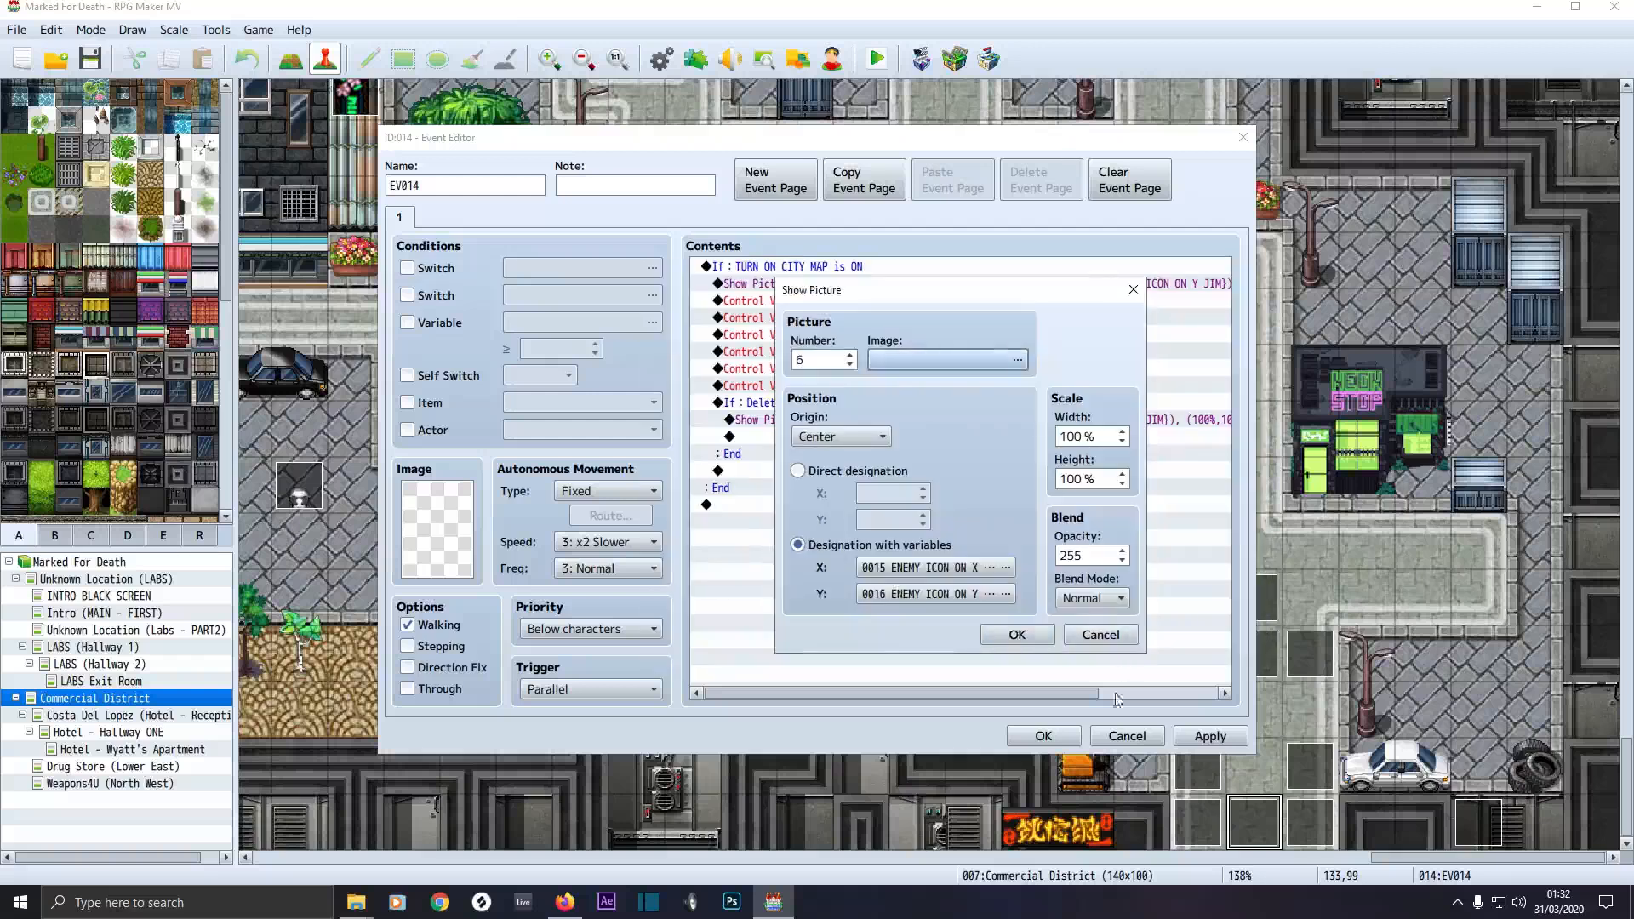
left_click(1030, 640)
left_click(1205, 735)
left_click(1062, 737)
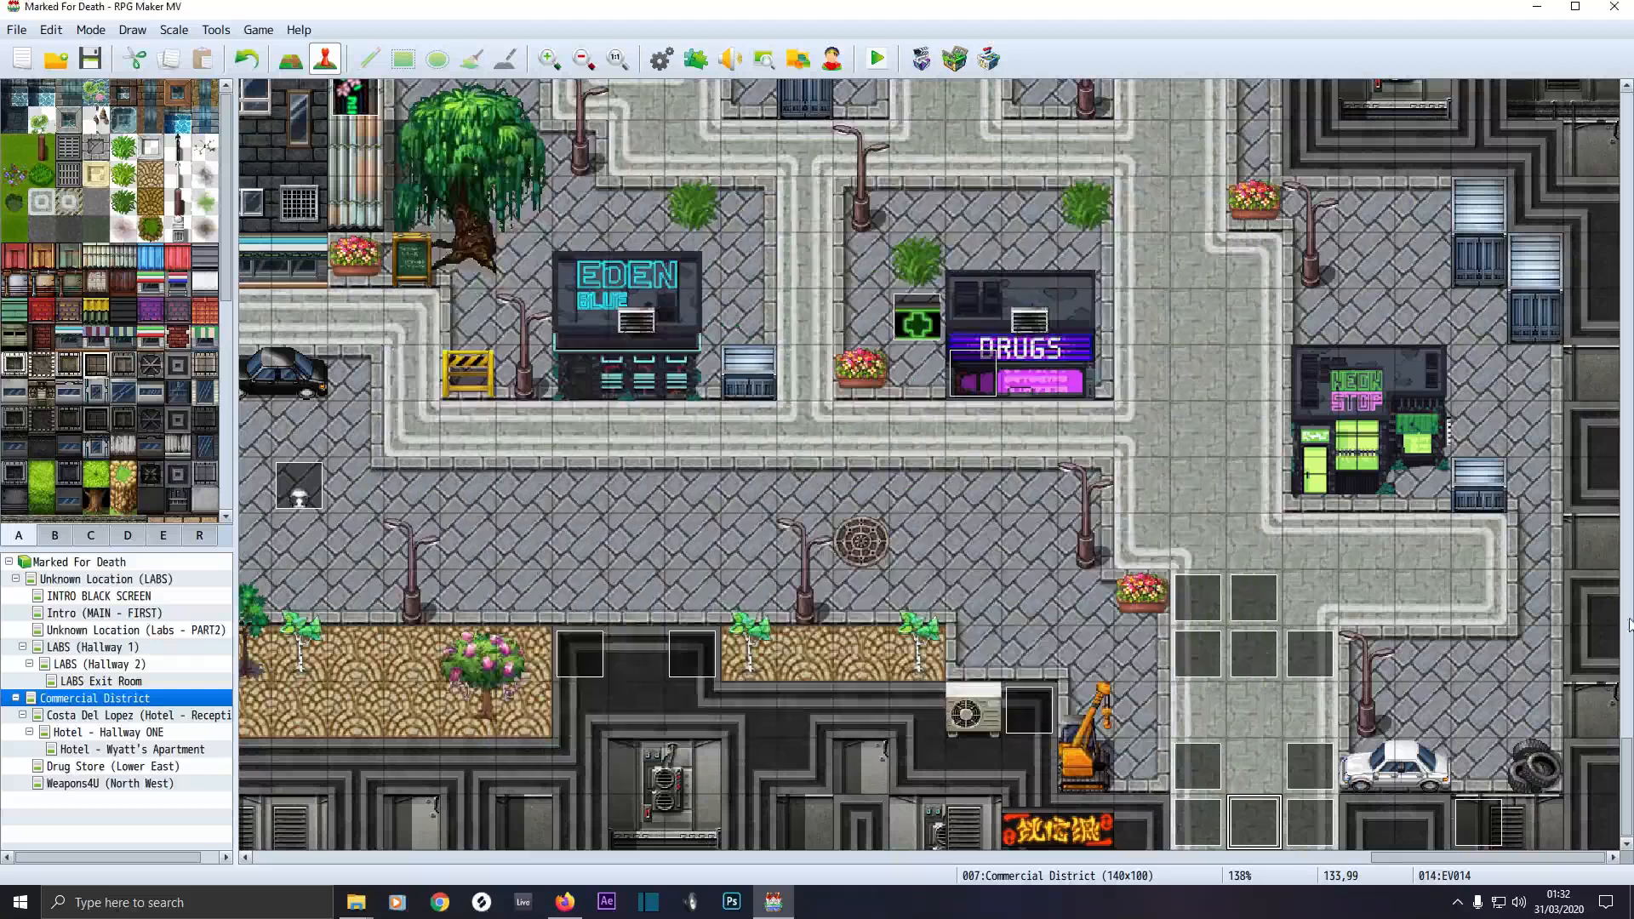
Find the mission objective event EV001 beside the brick building in the Commercial District map and open it
left_click_drag(1626, 776, 1625, 418)
left_click_drag(1483, 854, 1184, 855)
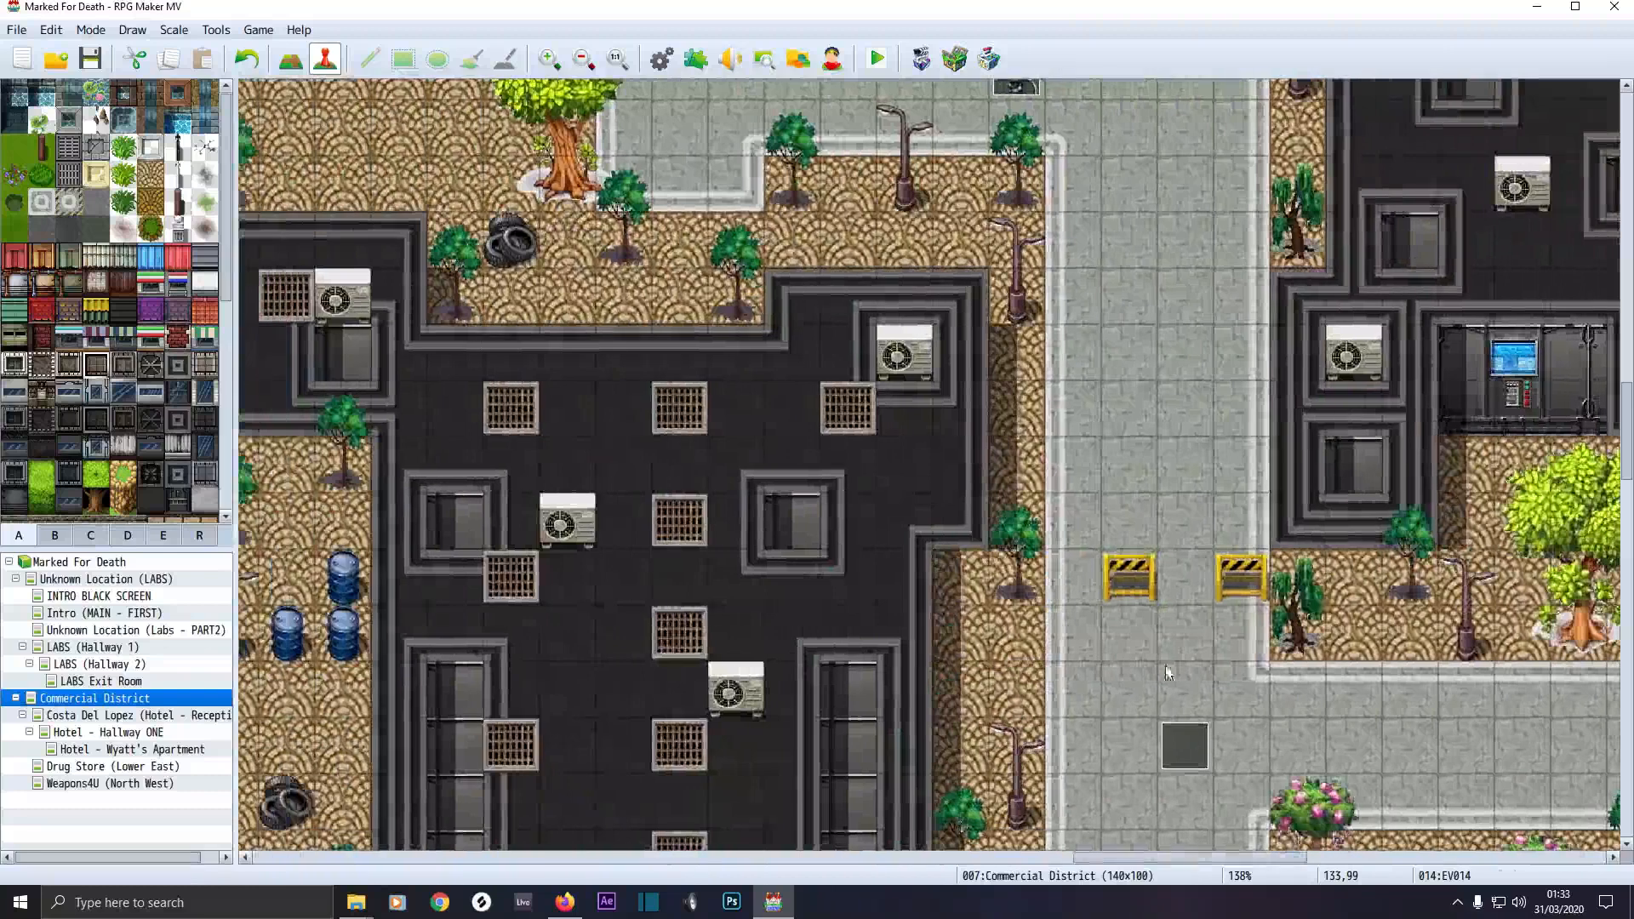
scroll(1130, 570, "up", 2)
scroll(1131, 572, "down", 5)
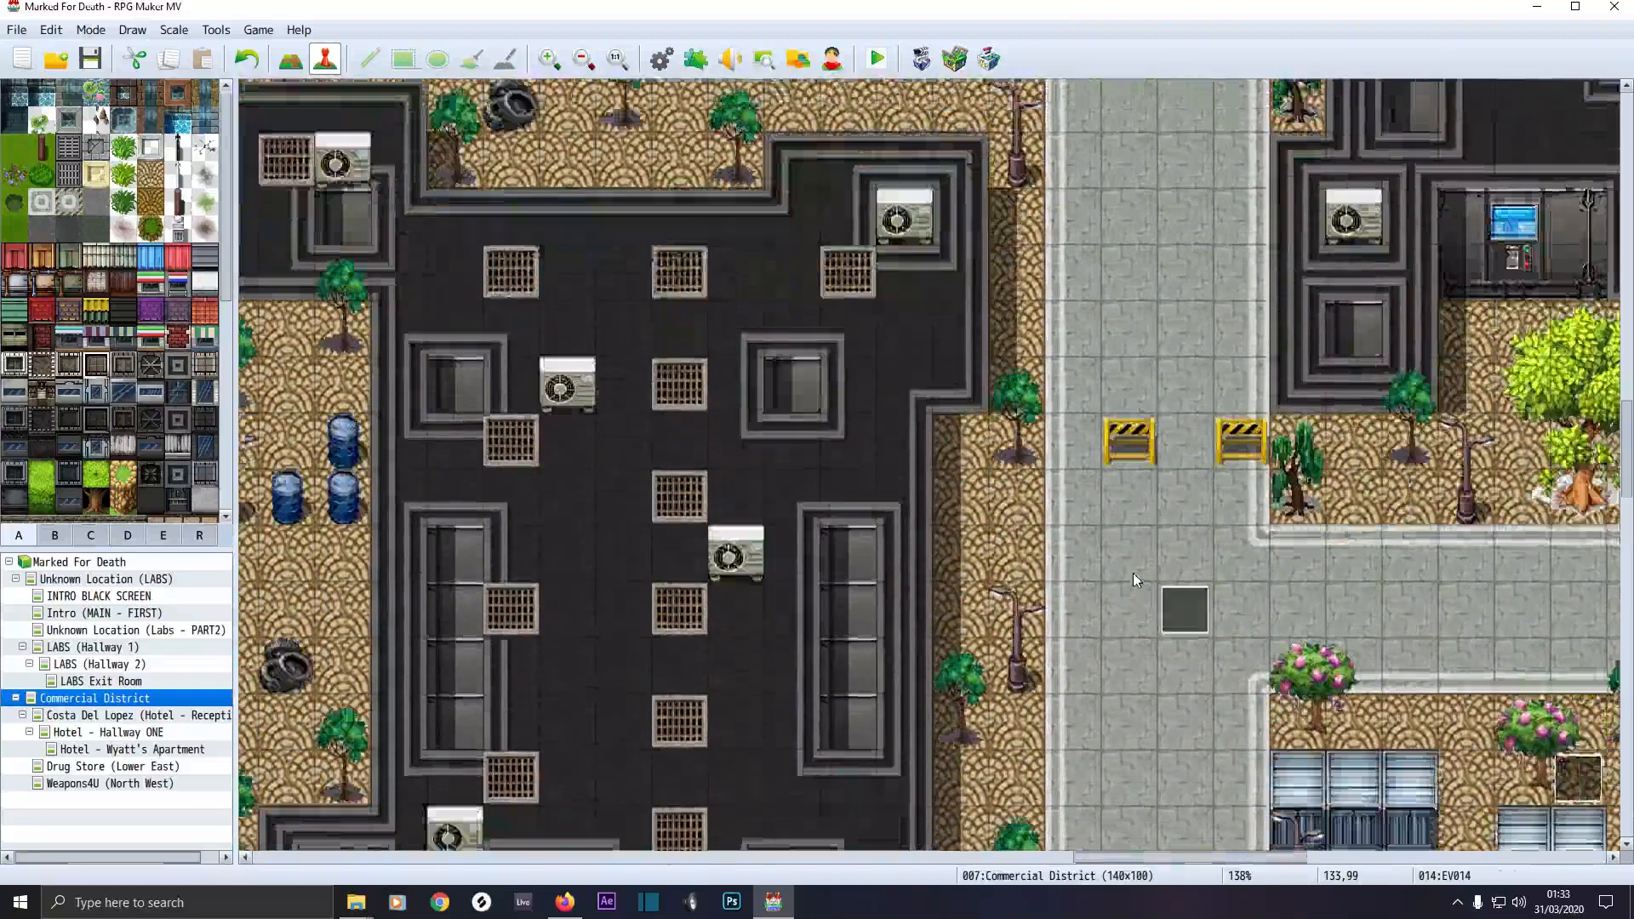
scroll(1131, 578, "down", 4)
left_click_drag(1125, 856, 1306, 857)
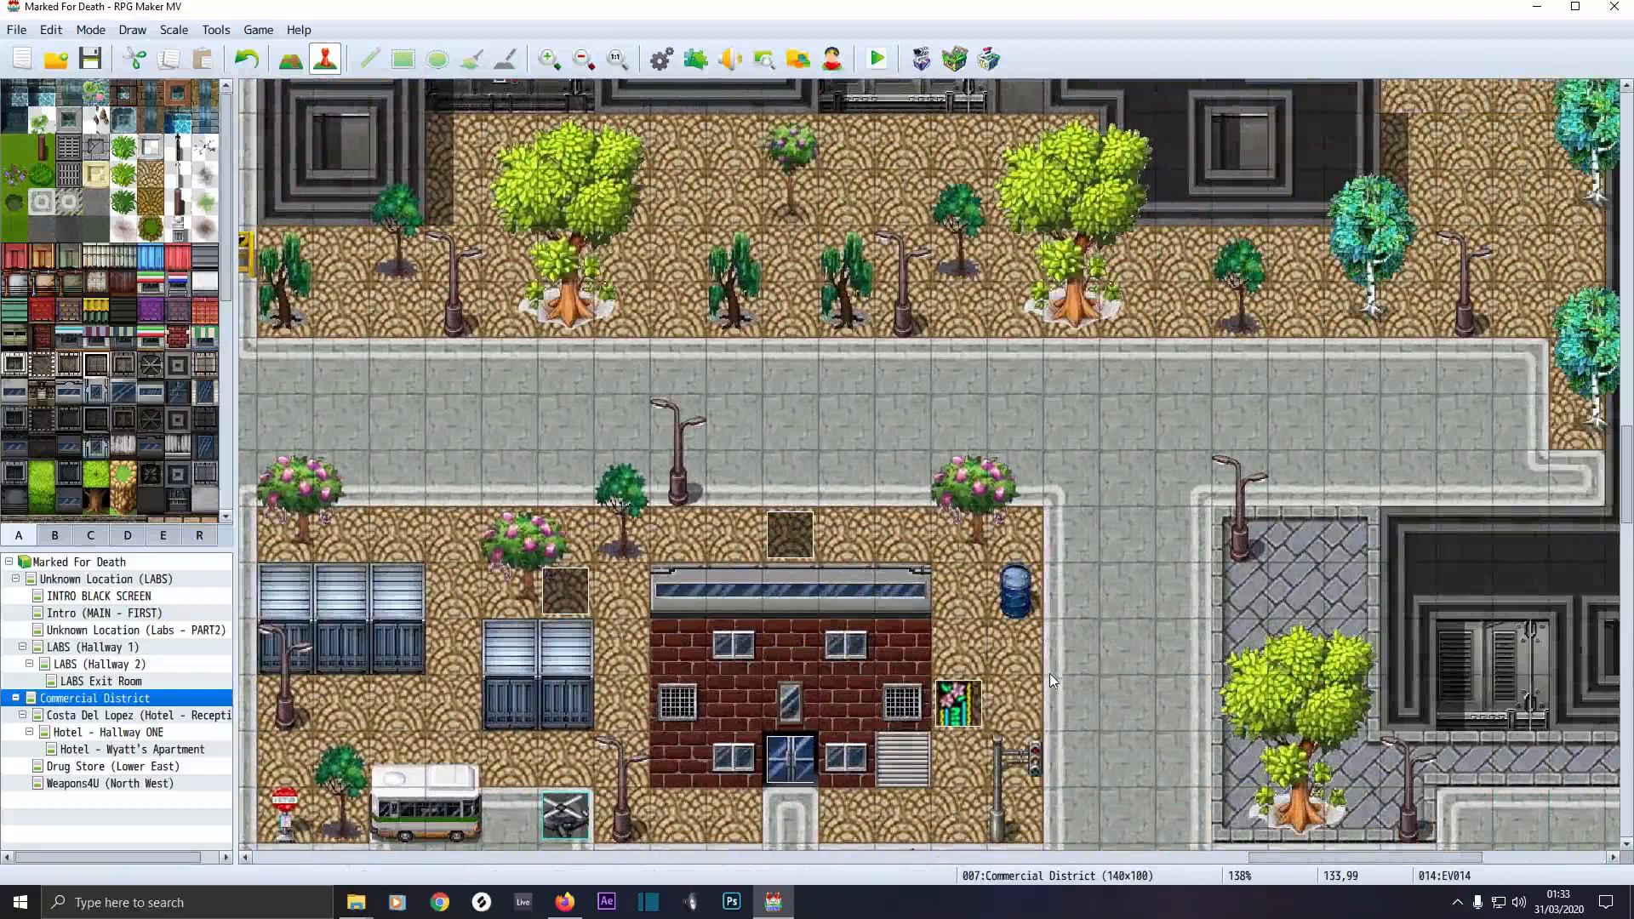
scroll(1053, 678, "down", 2)
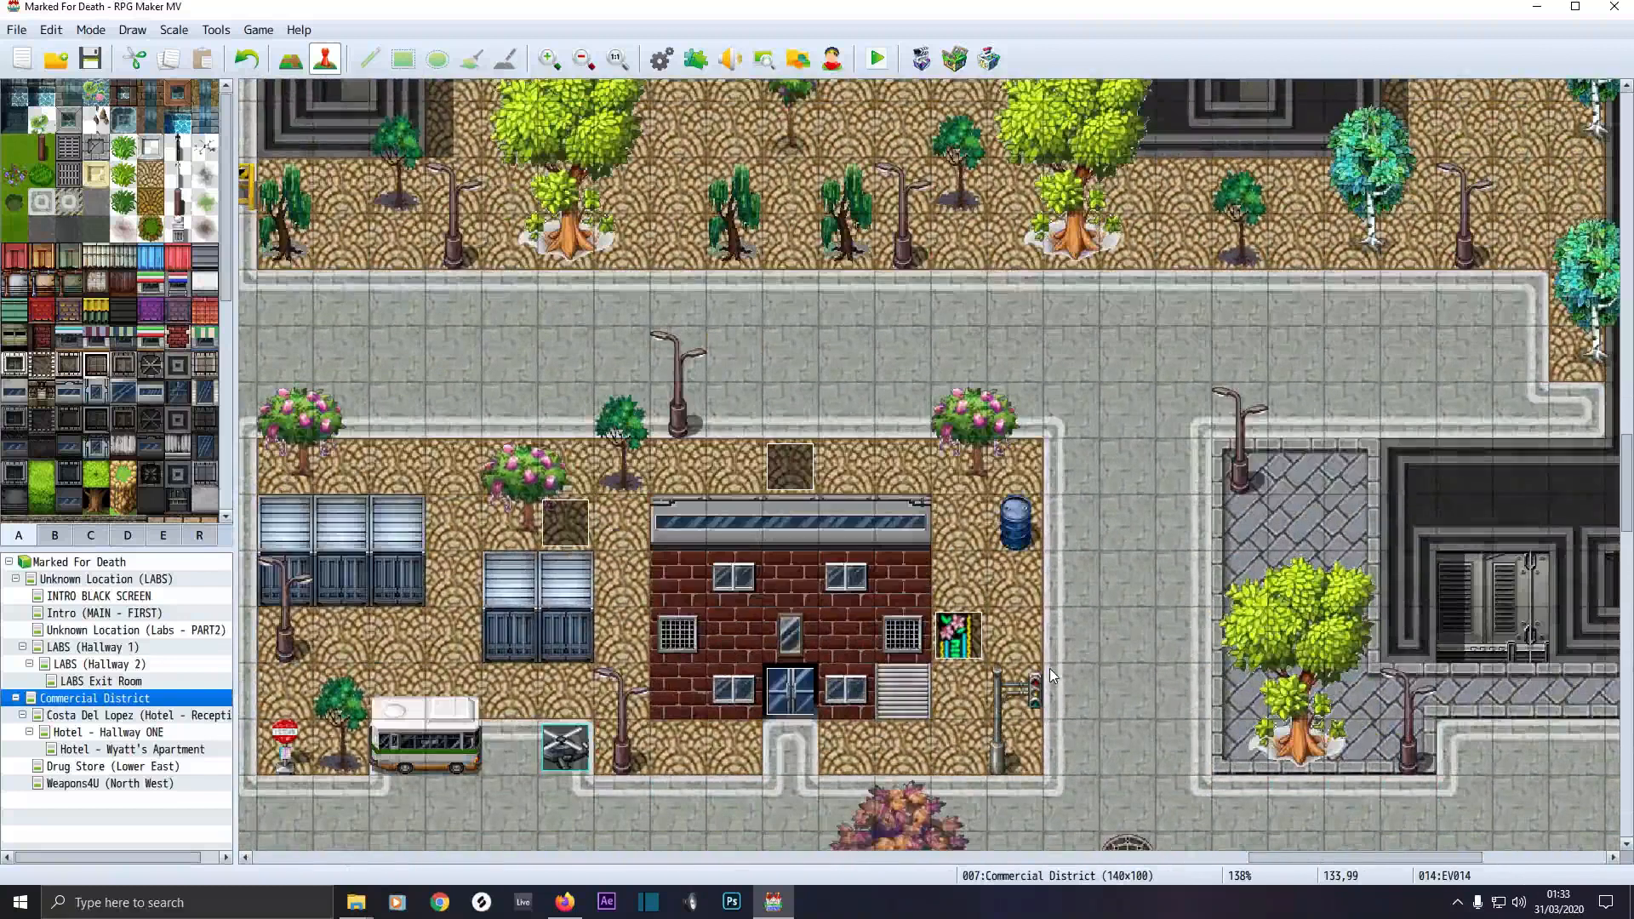
scroll(1049, 670, "down", 2)
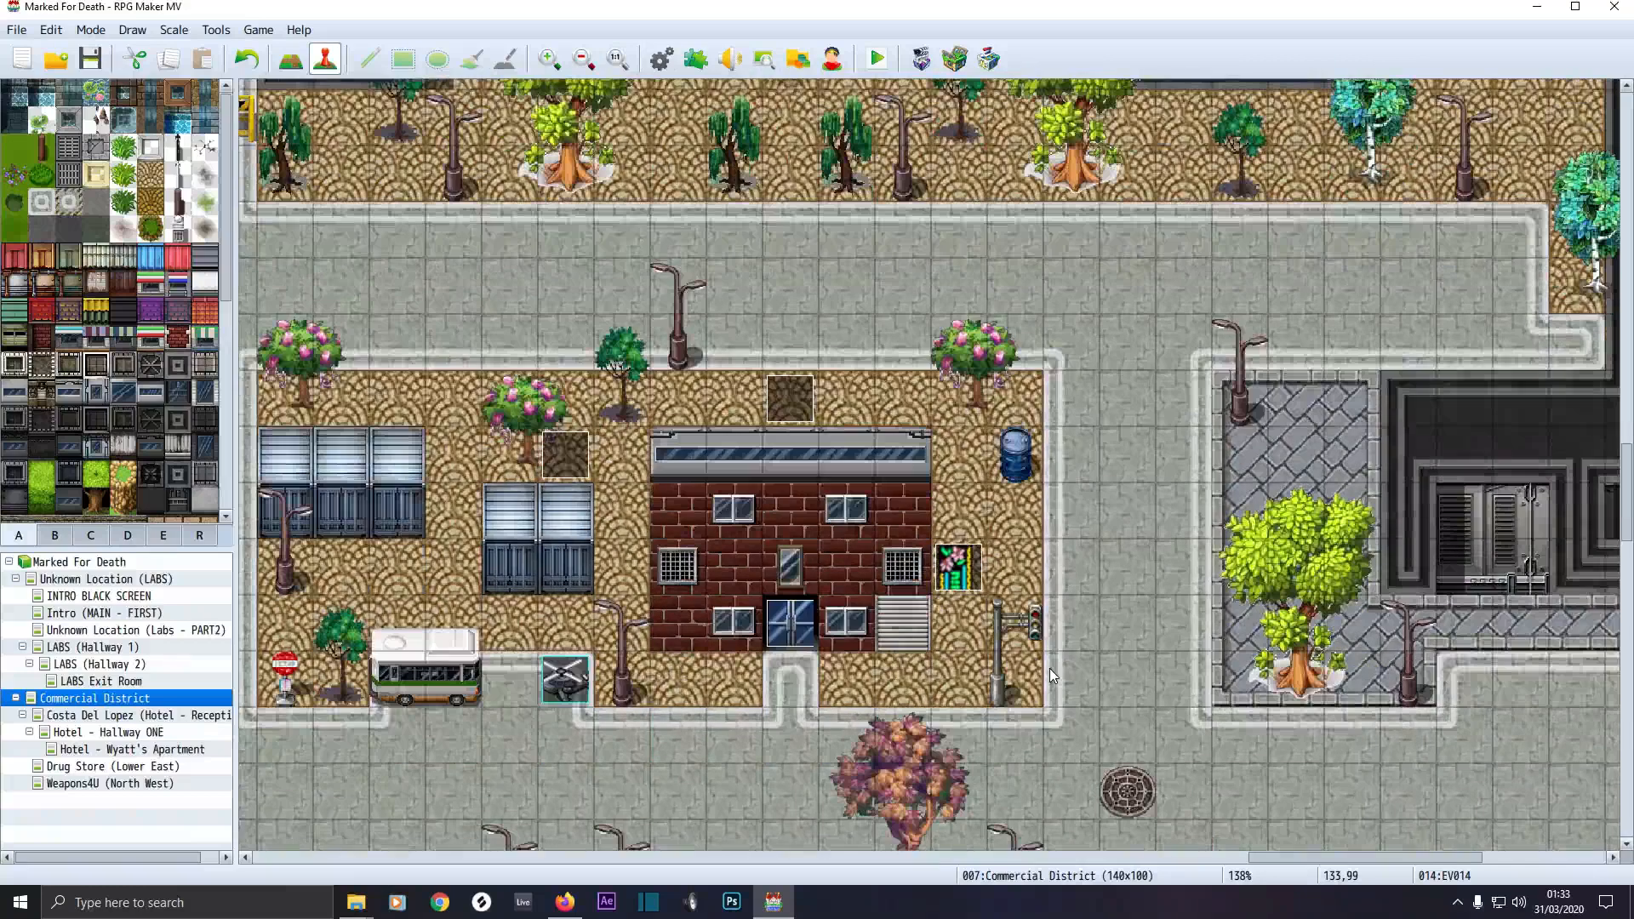
double_click(565, 451)
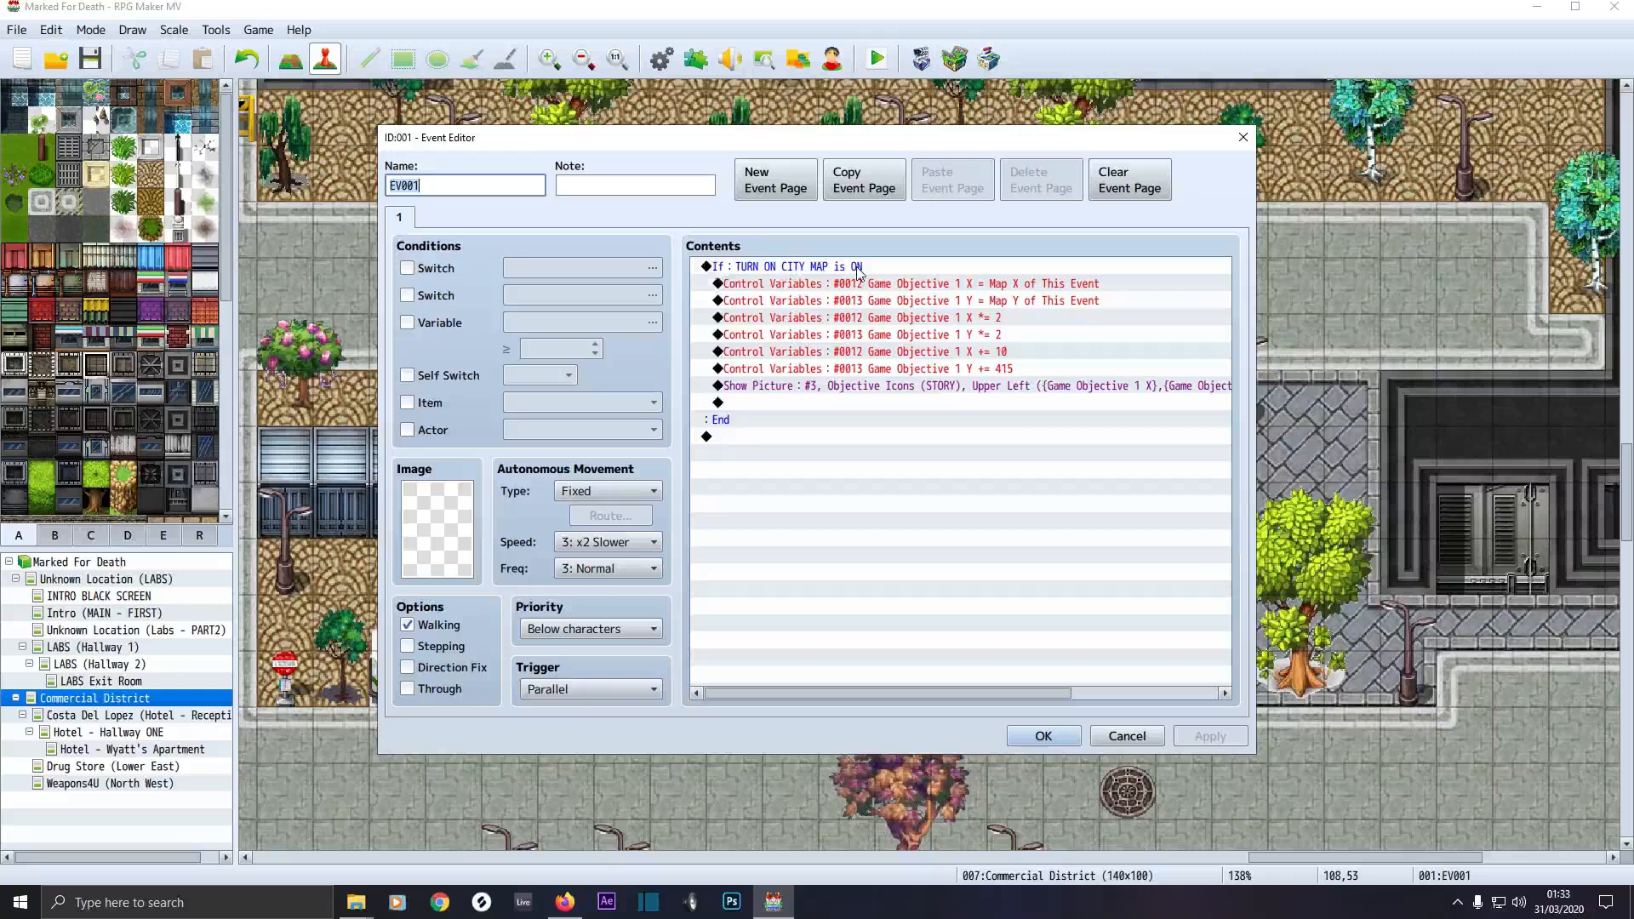
Examine the variable list behind the 0012 Game Objective 1 X command, including ranges 0001-0020 and 0021-0040, and cancel the selection
double_click(791, 290)
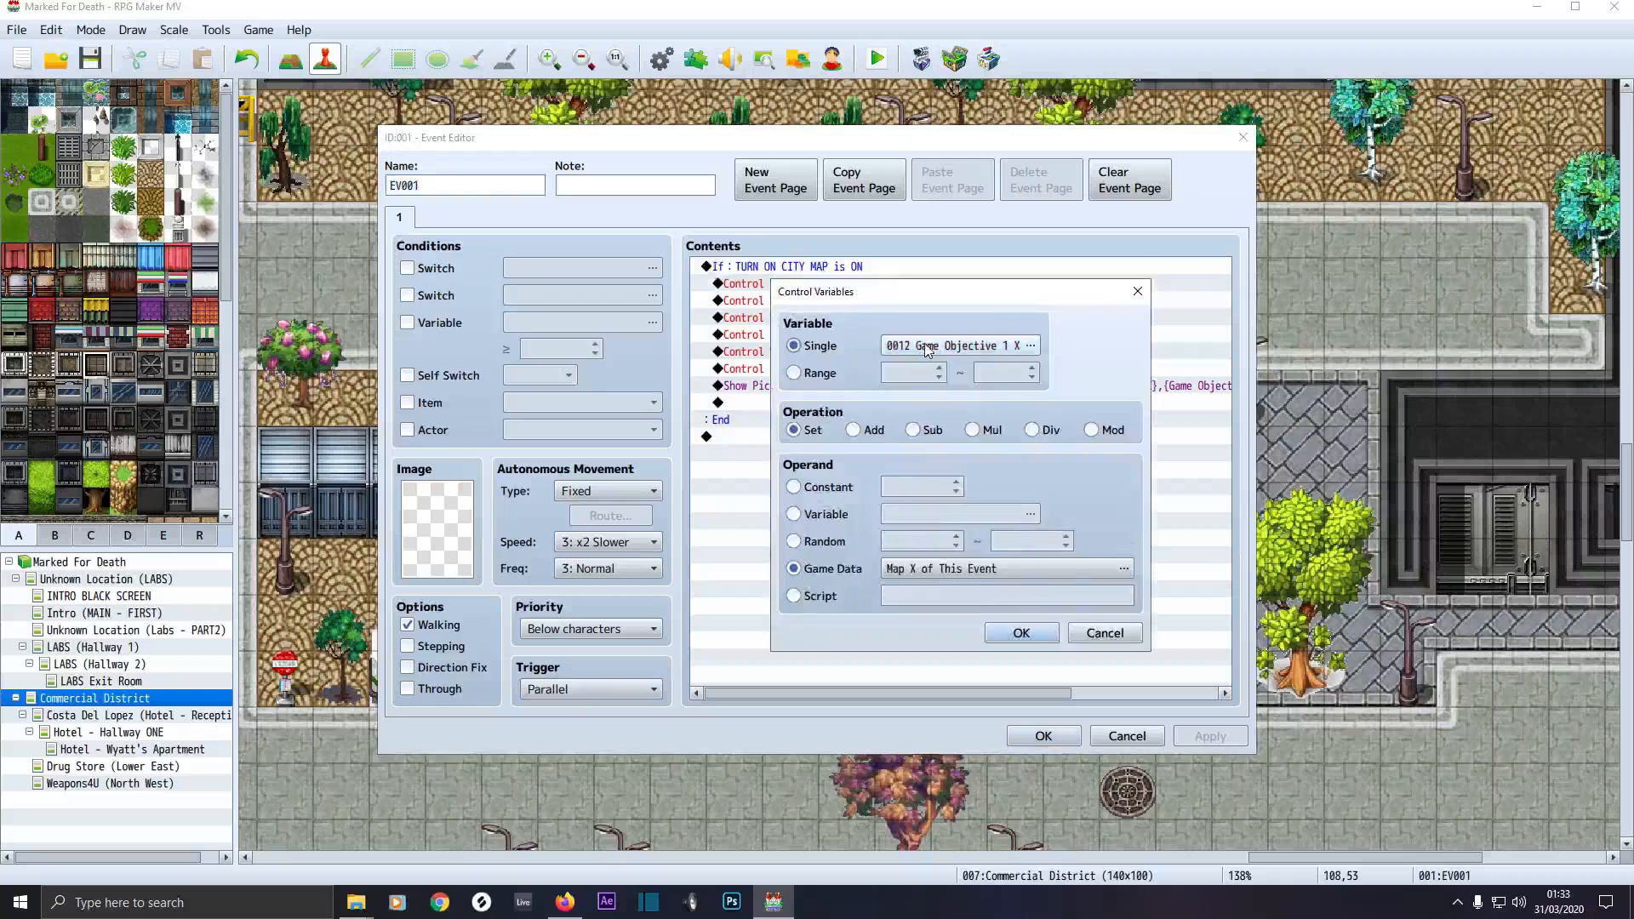
left_click(927, 346)
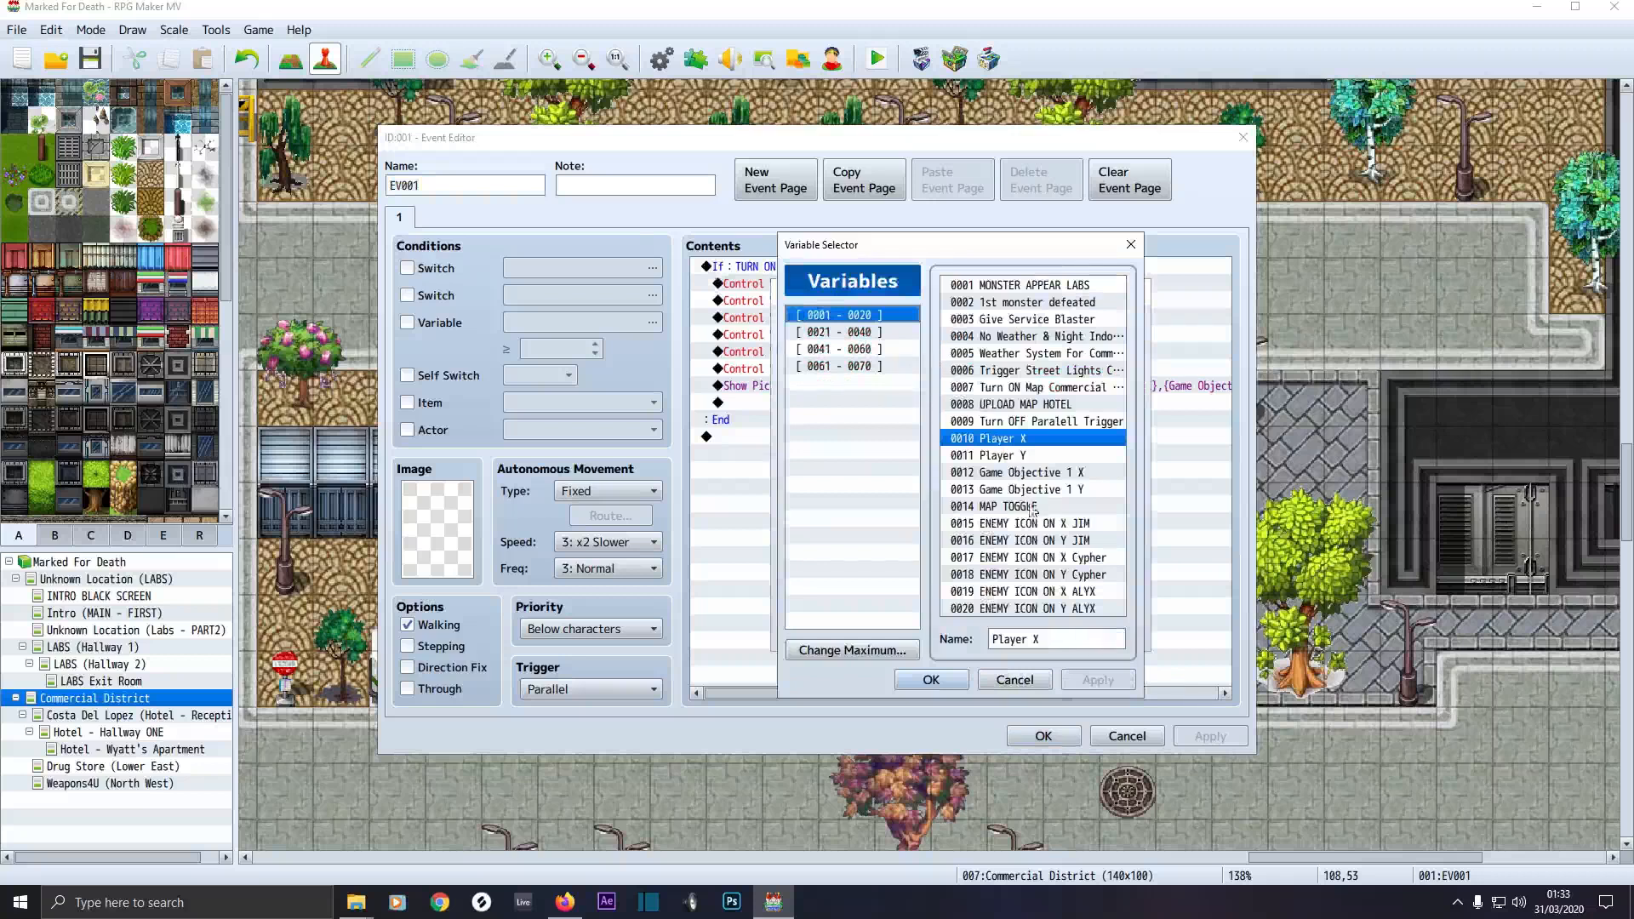
left_click(872, 334)
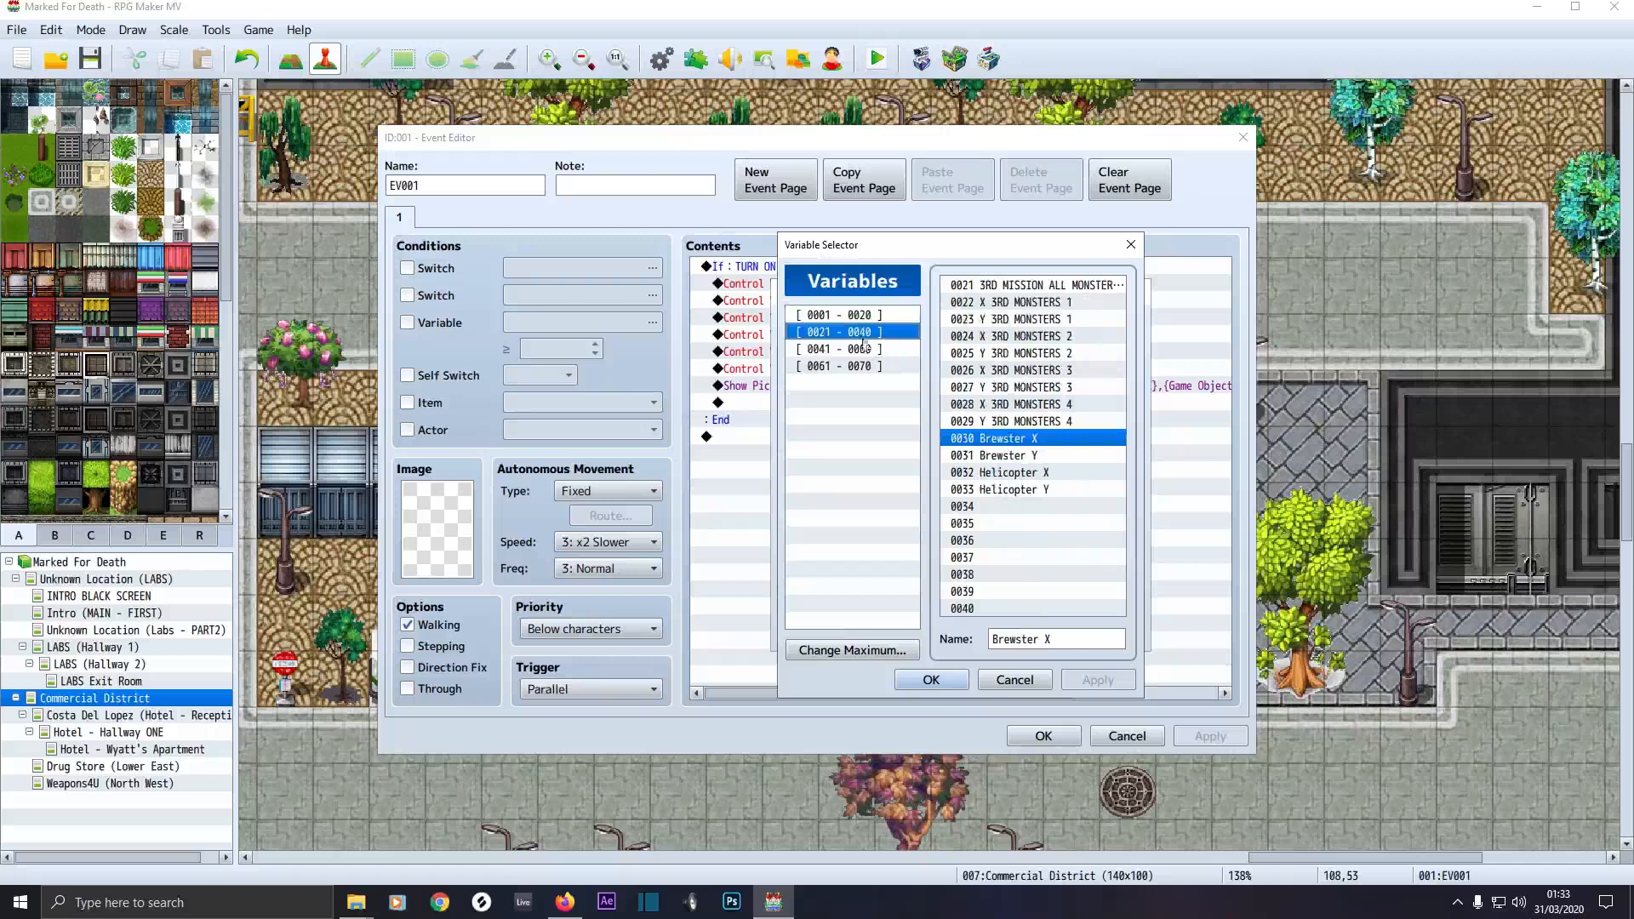
left_click(862, 319)
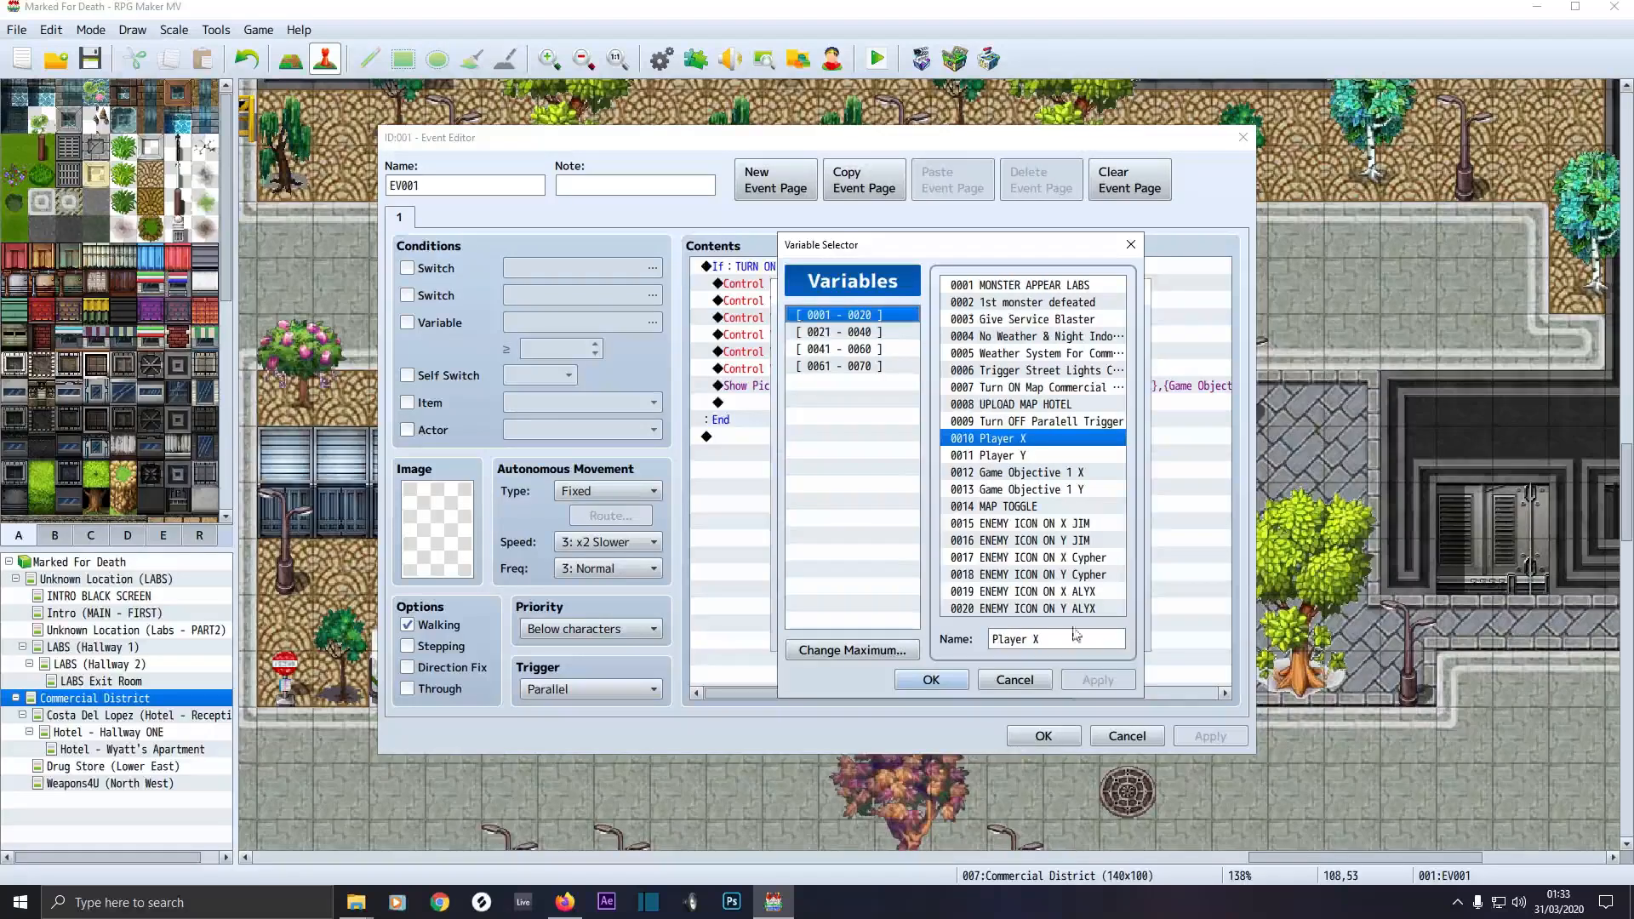
left_click(1013, 680)
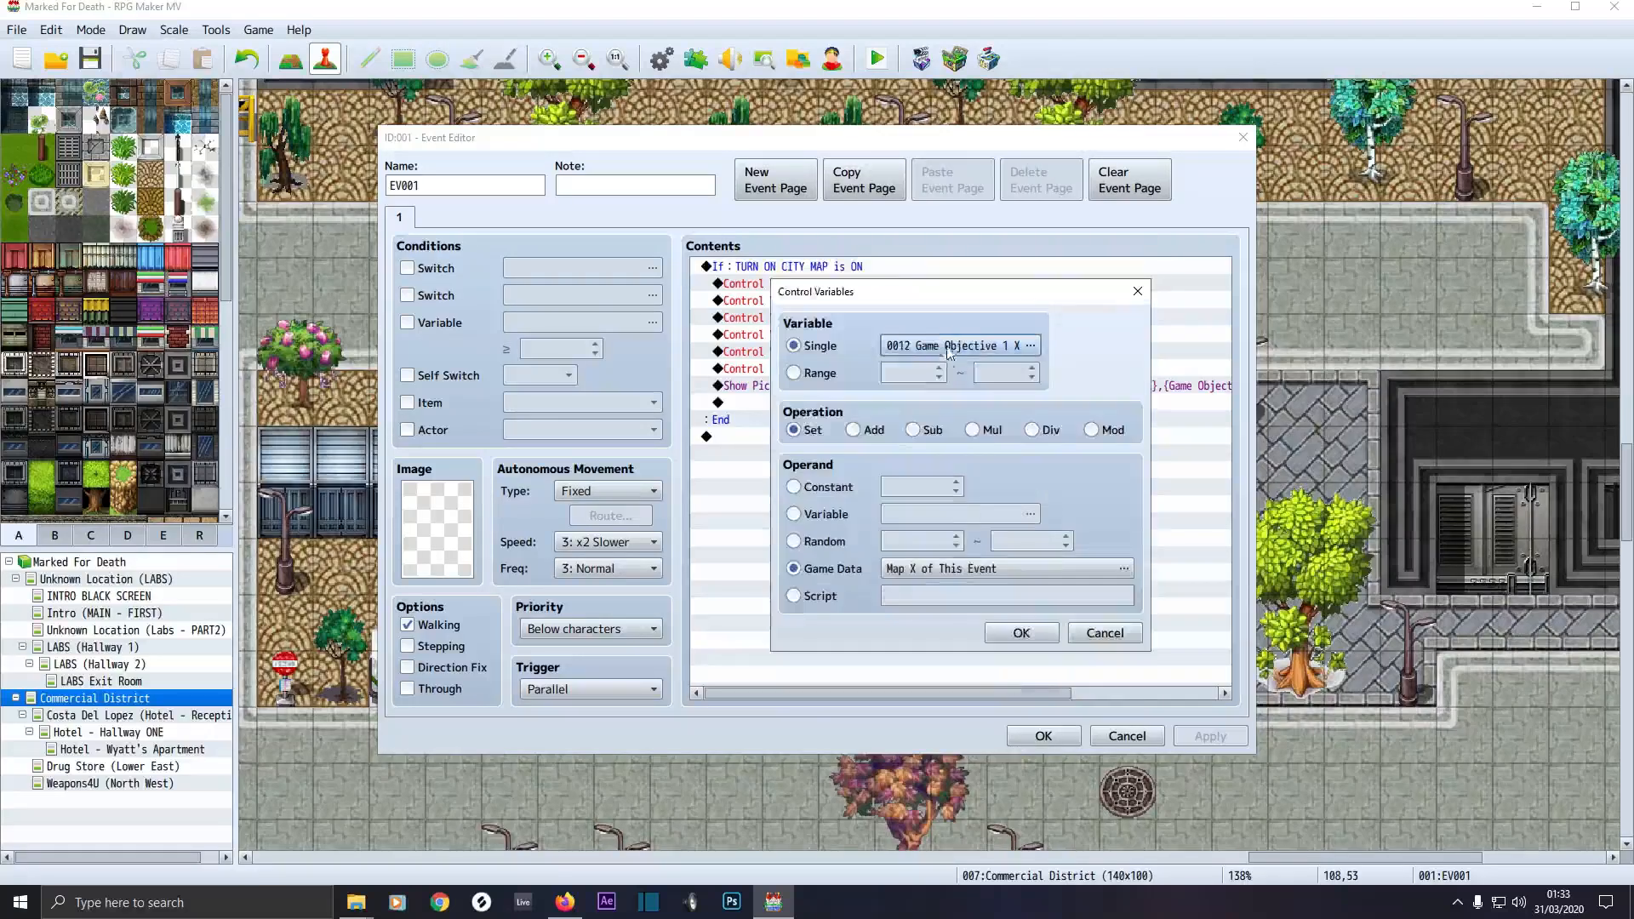
Review the 0012 Game Objective 1 X game data source, keep the character This Event with Map X, and confirm the command
left_click(900, 573)
left_click(888, 515)
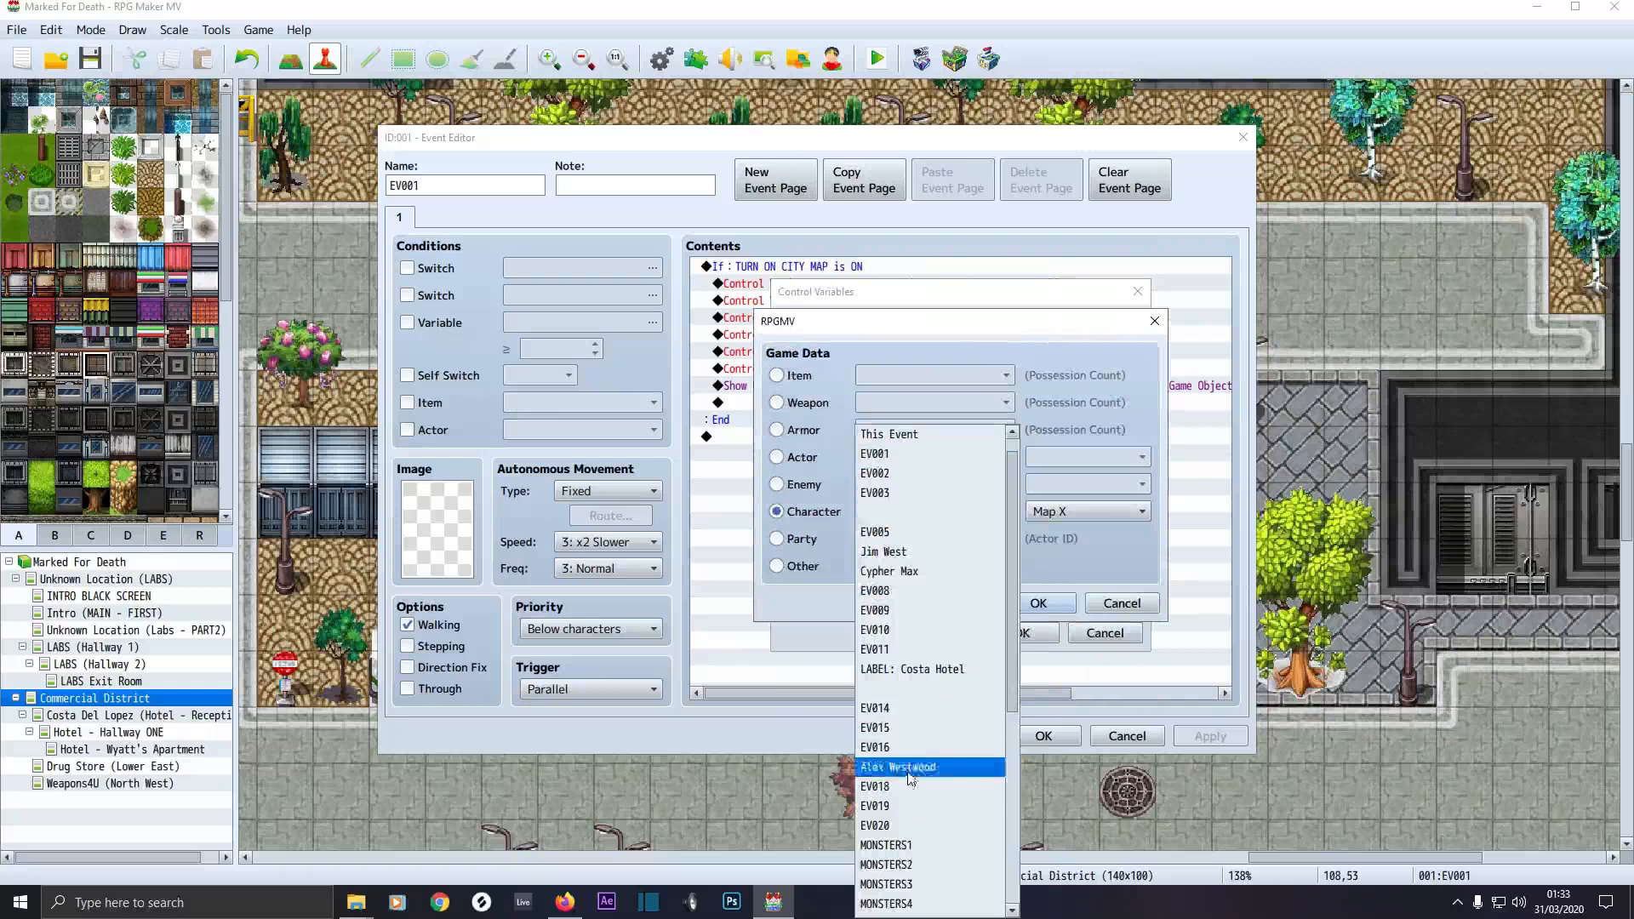
scroll(919, 719, "up", 1)
left_click(934, 459)
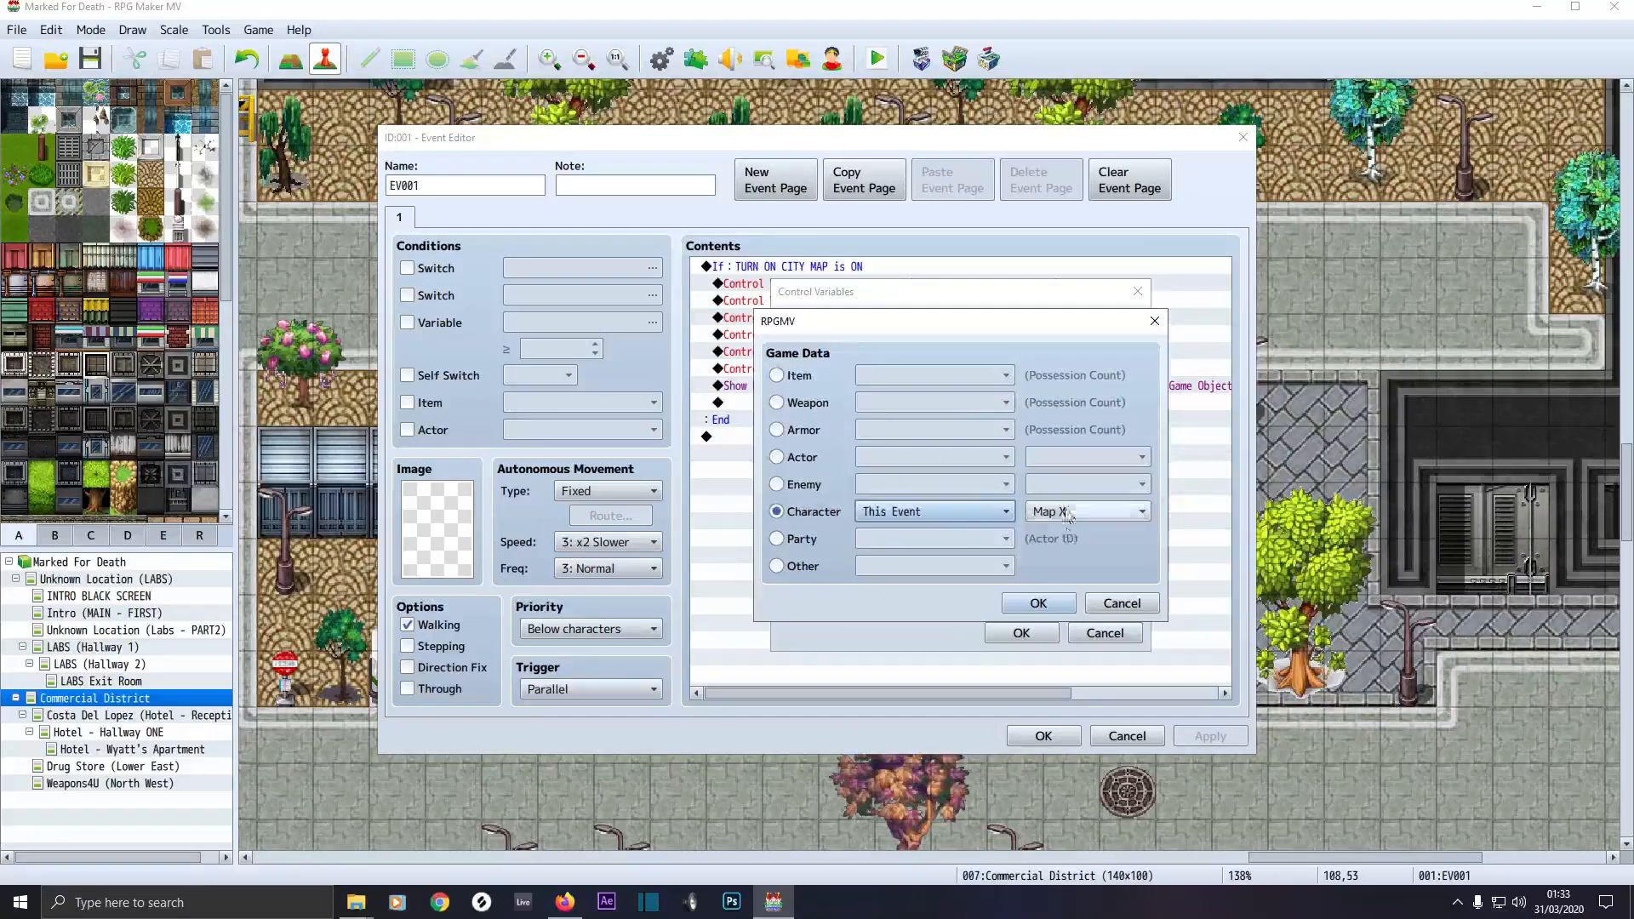
left_click(1030, 604)
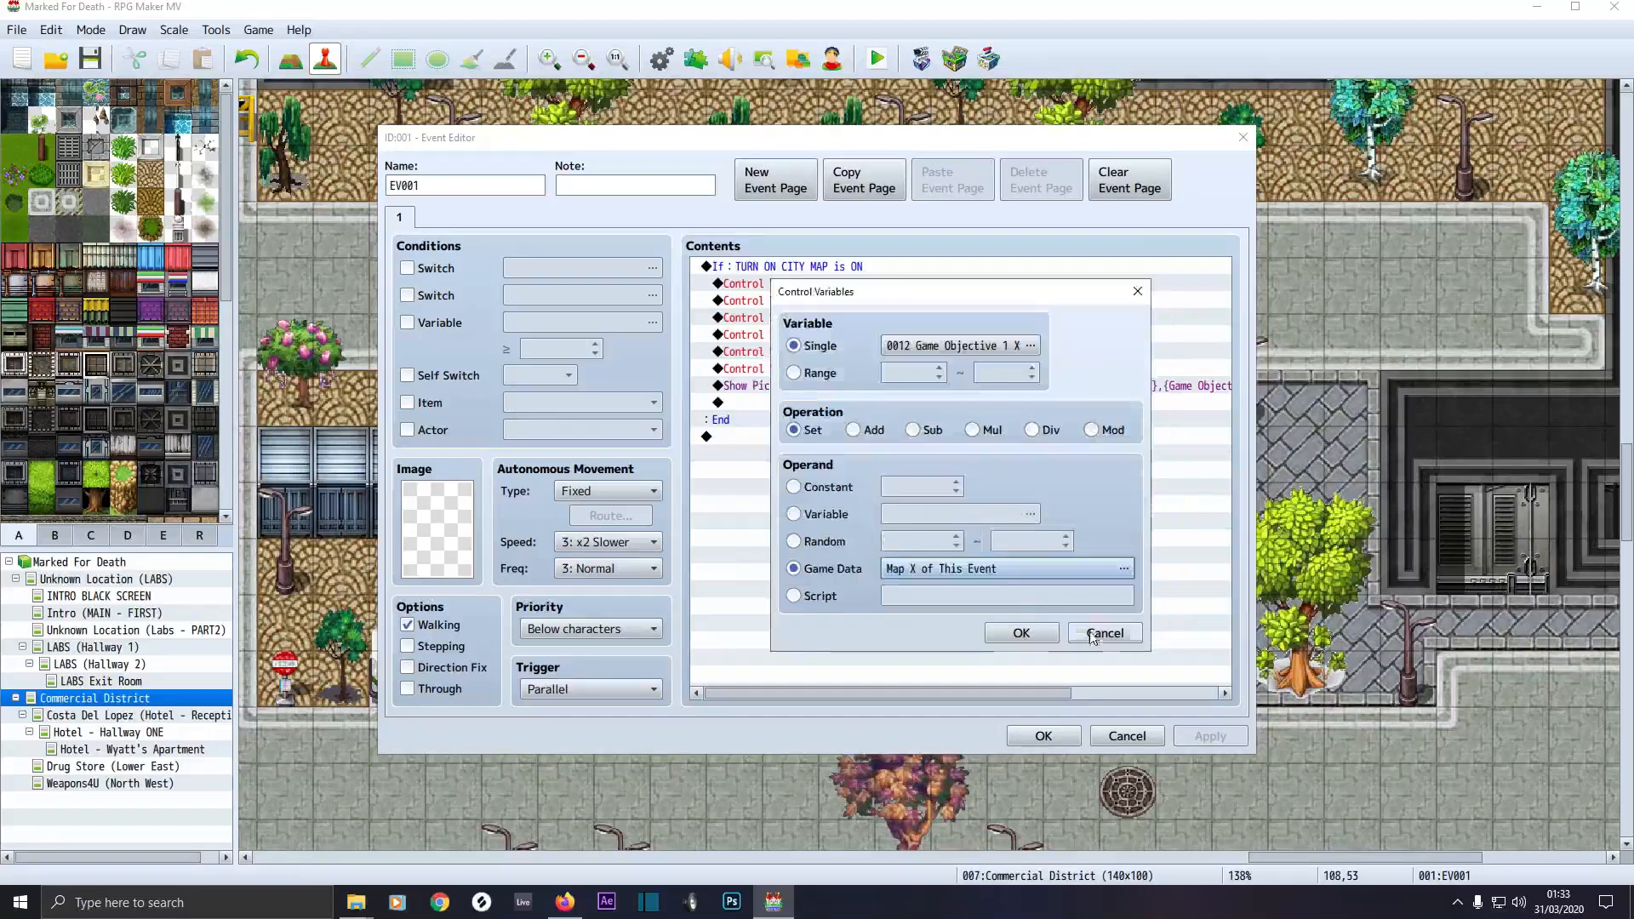
left_click(1031, 632)
Review the 0013 Game Objective 1 Y command and its game data source, Map Y of This Event, and confirm it
double_click(855, 302)
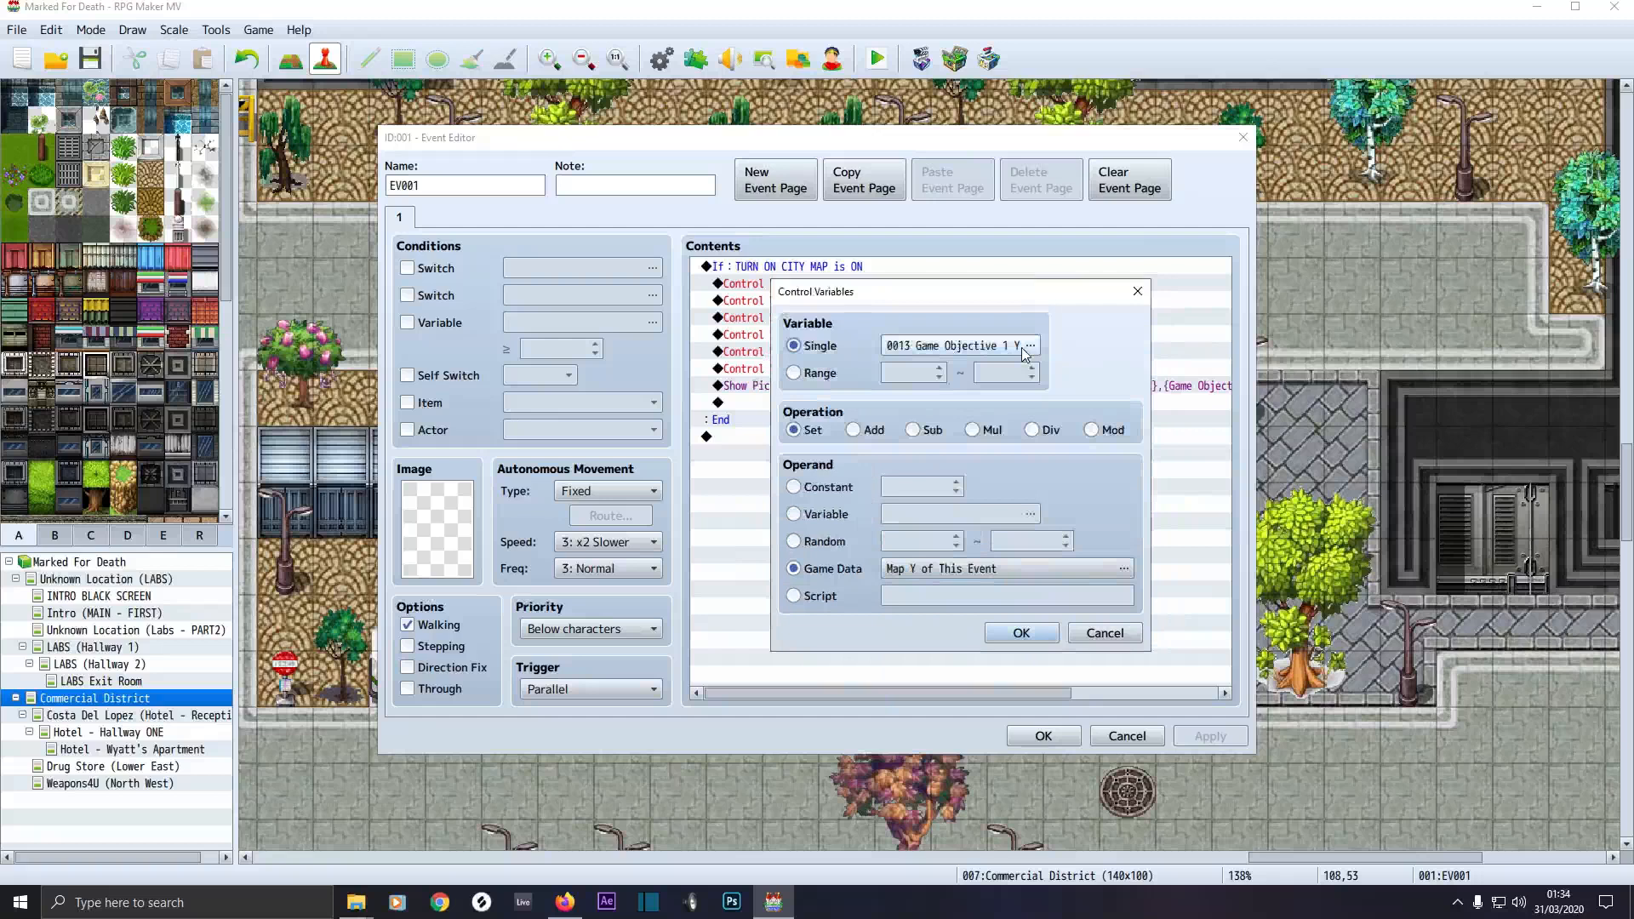
left_click(897, 577)
left_click(1035, 606)
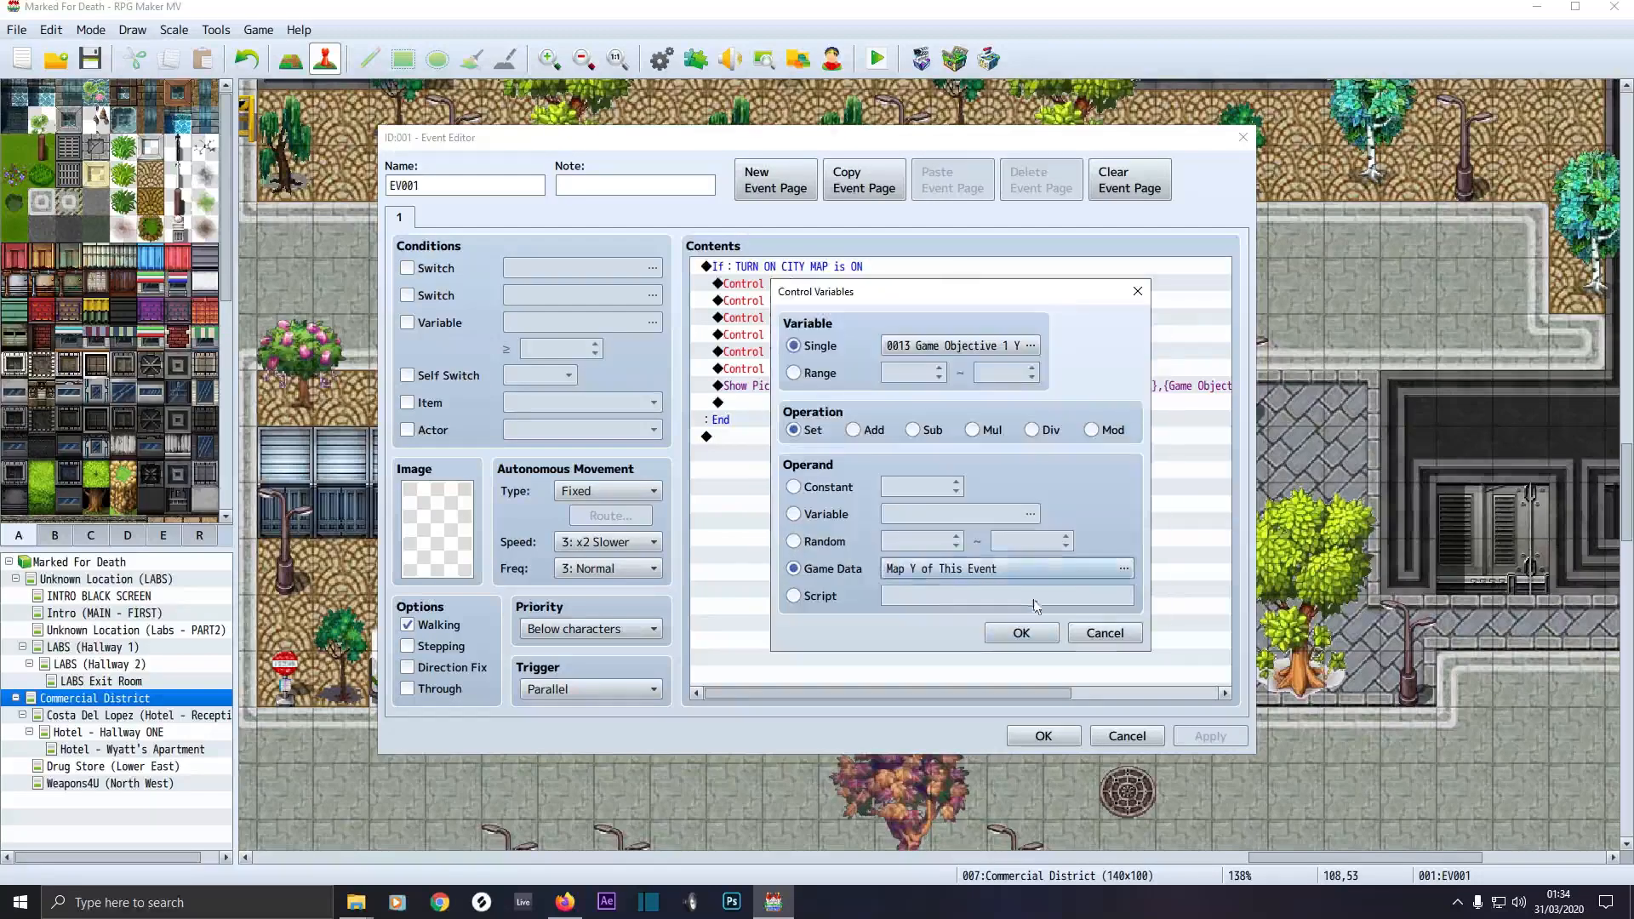
left_click(1028, 635)
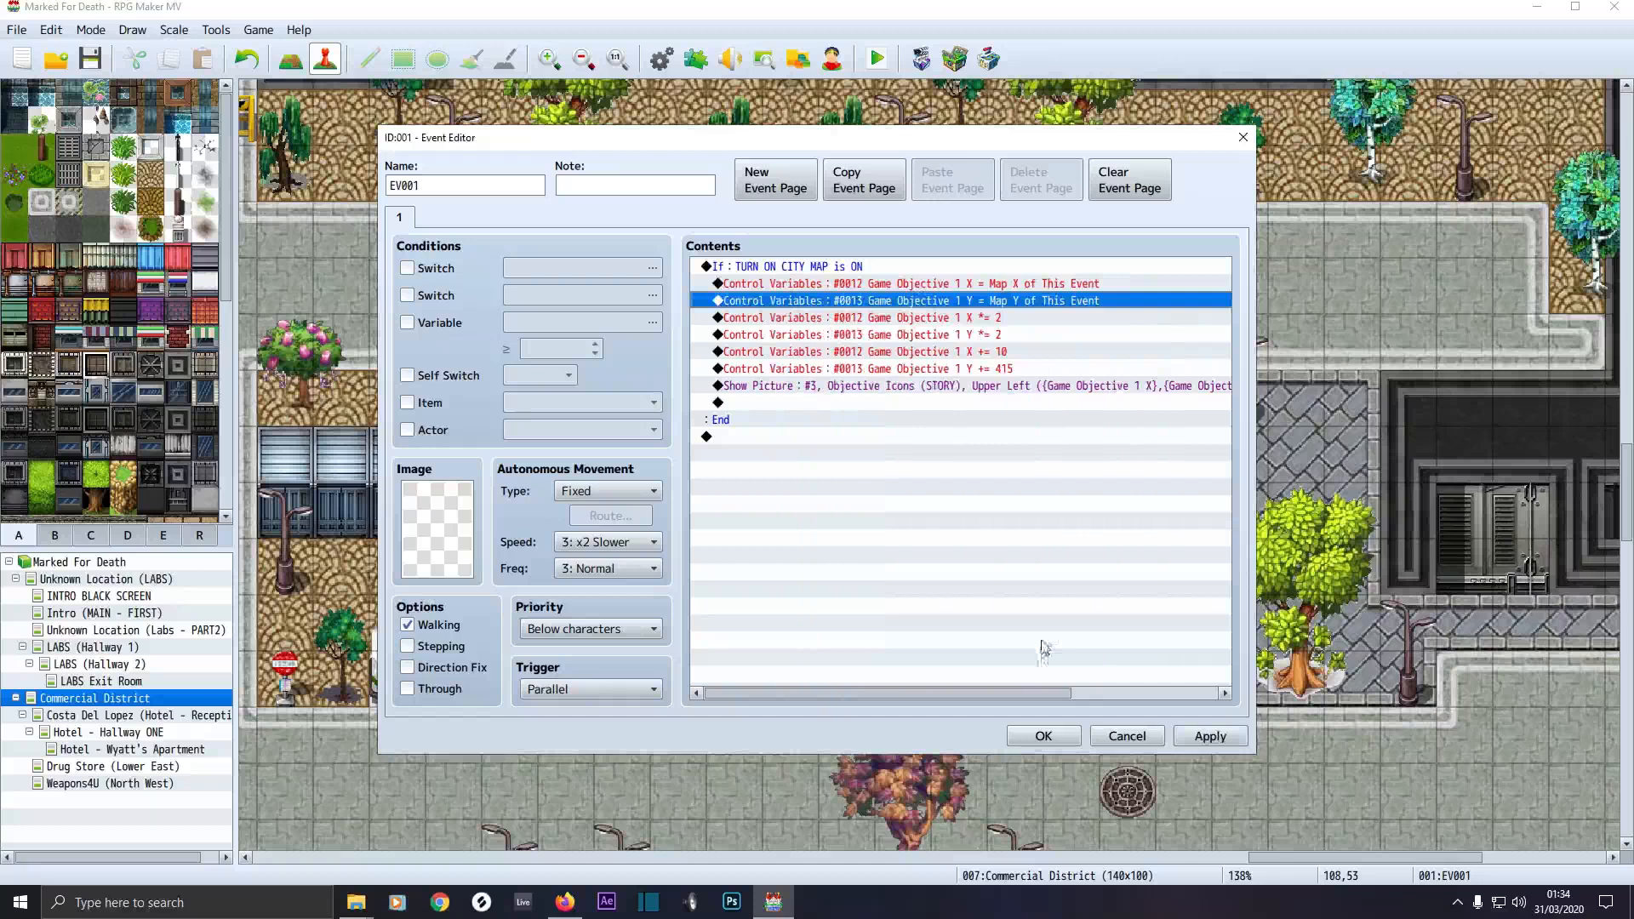
Review the commands multiplying 0012 Game Objective 1 X and 0013 Game Objective 1 Y by 2, and confirm both
double_click(899, 322)
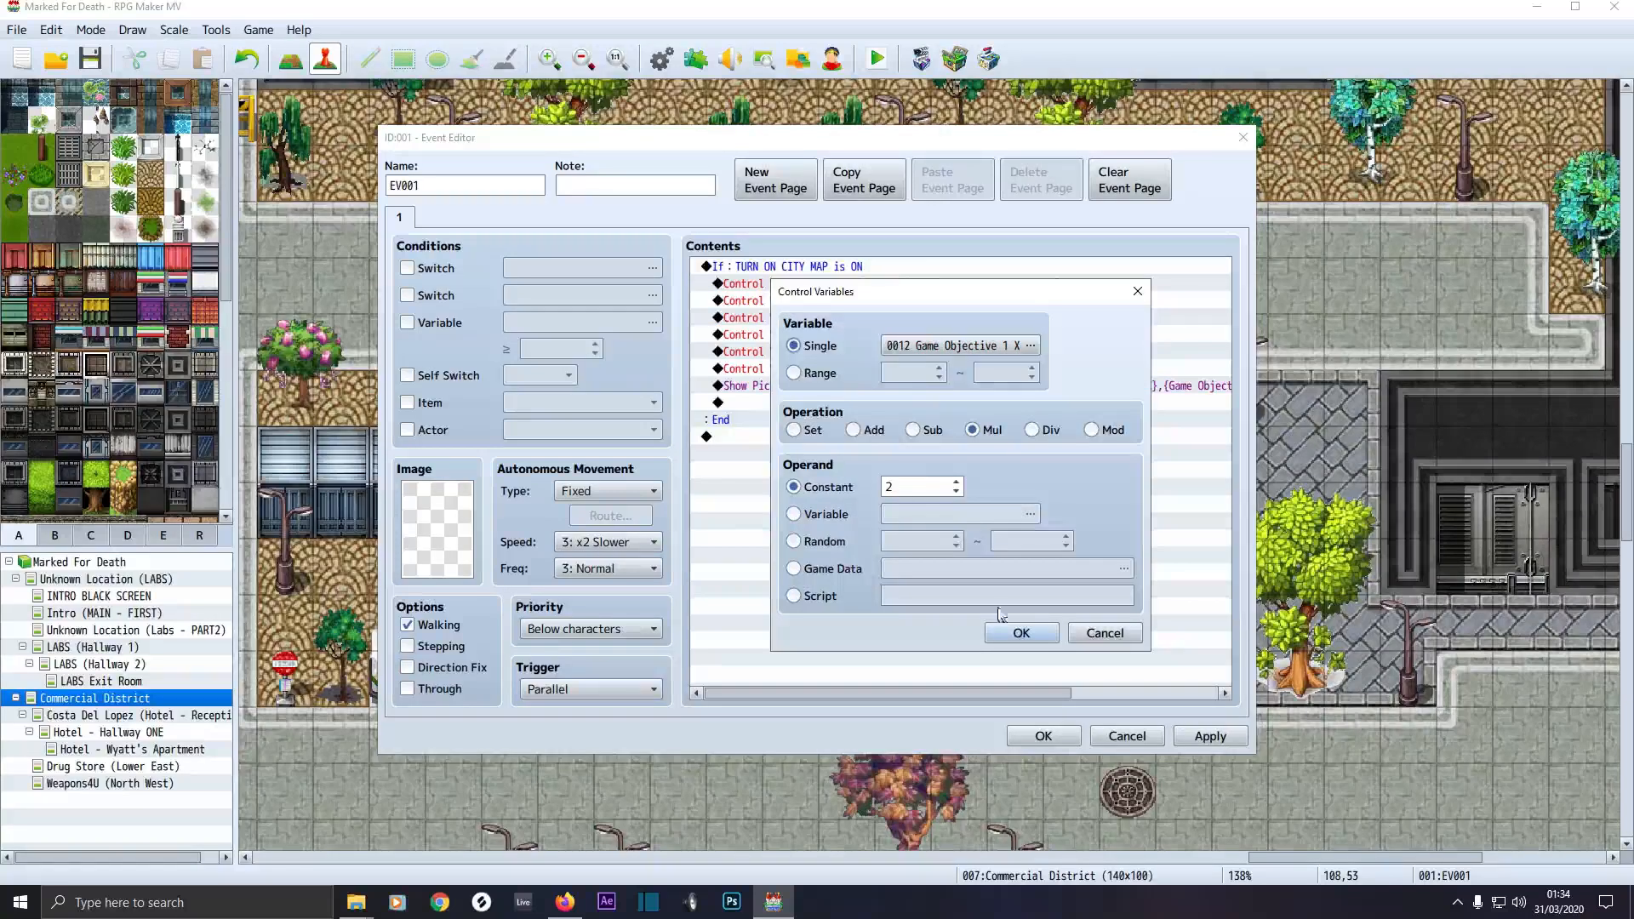
left_click(1004, 633)
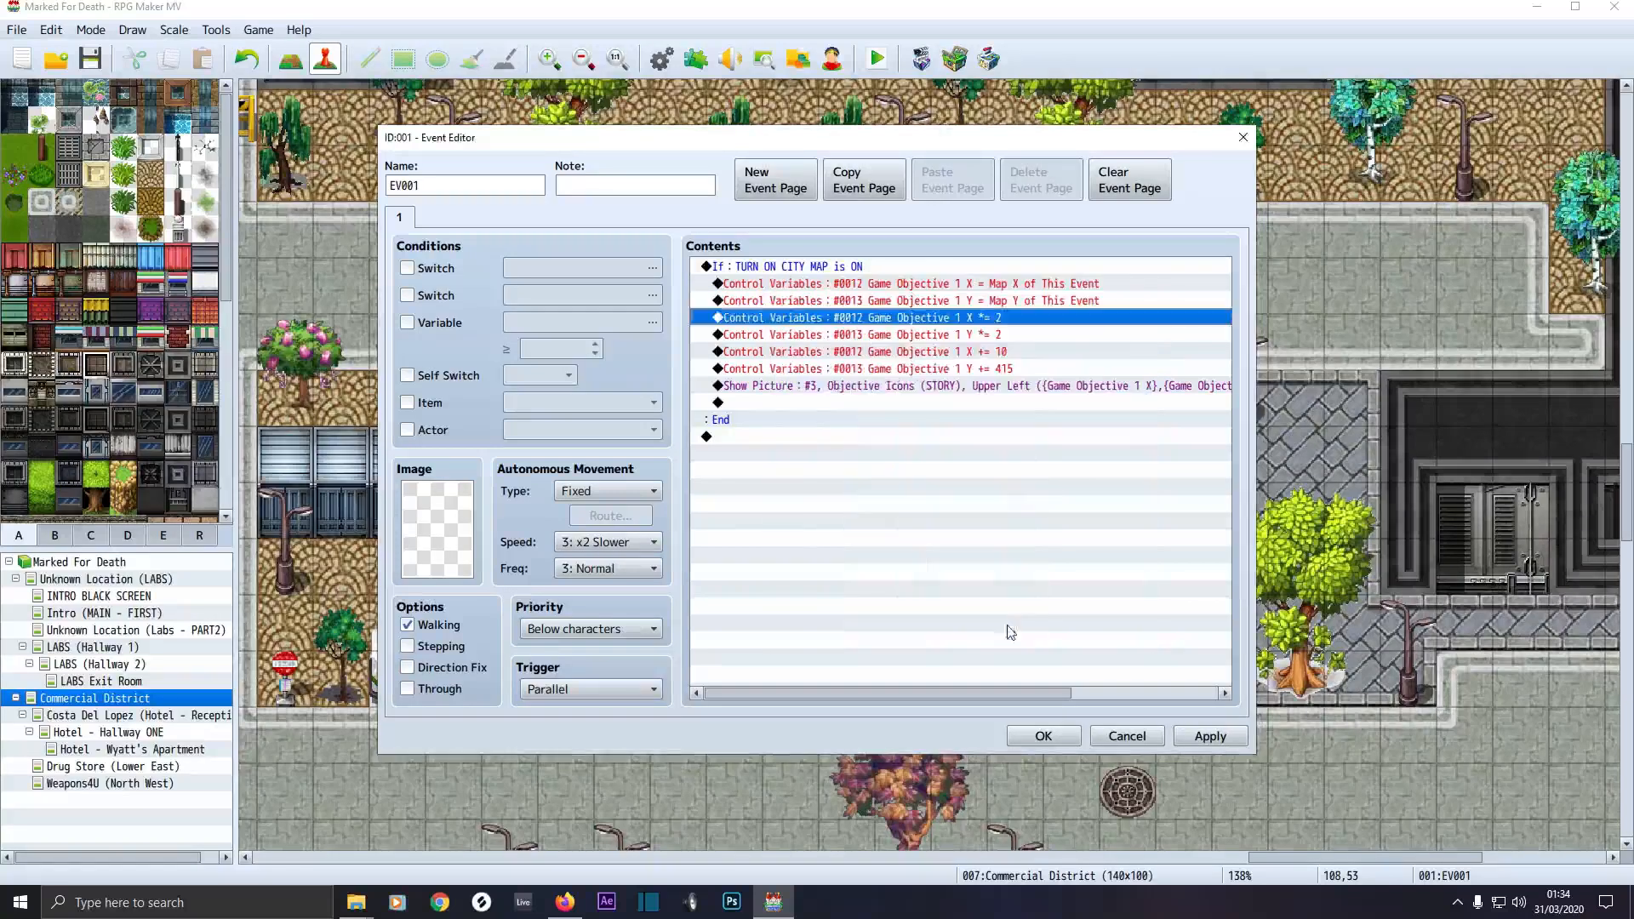
double_click(926, 338)
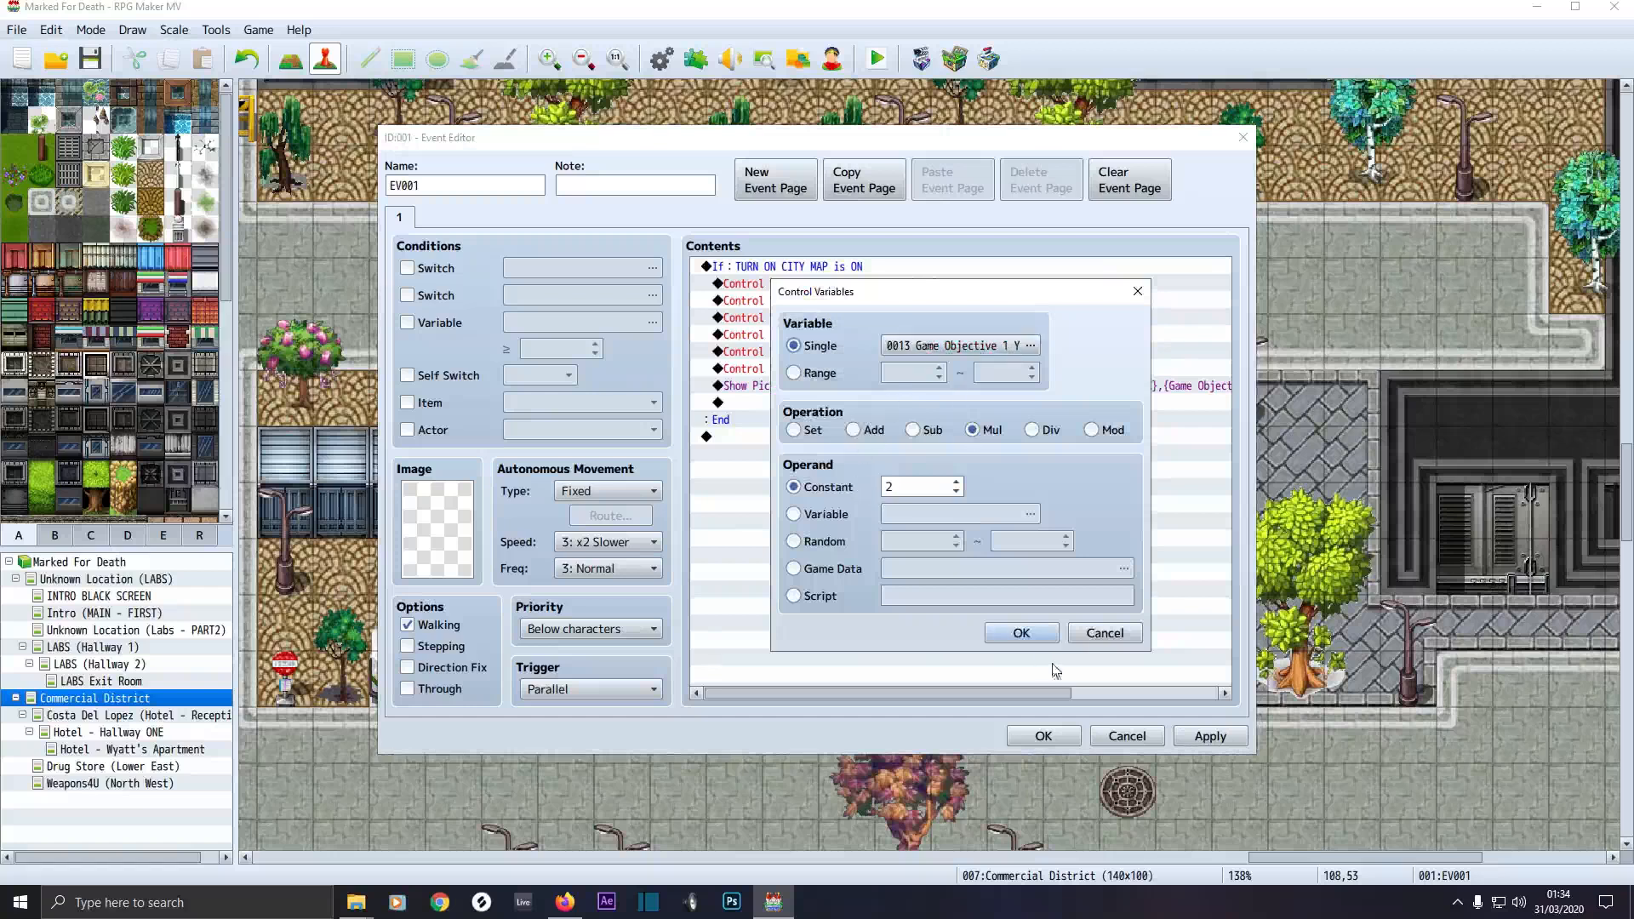
left_click(1025, 633)
Review the commands adding 10 to 0012 Game Objective 1 X and 415 to 0013 Game Objective 1 Y, and confirm both
double_click(945, 353)
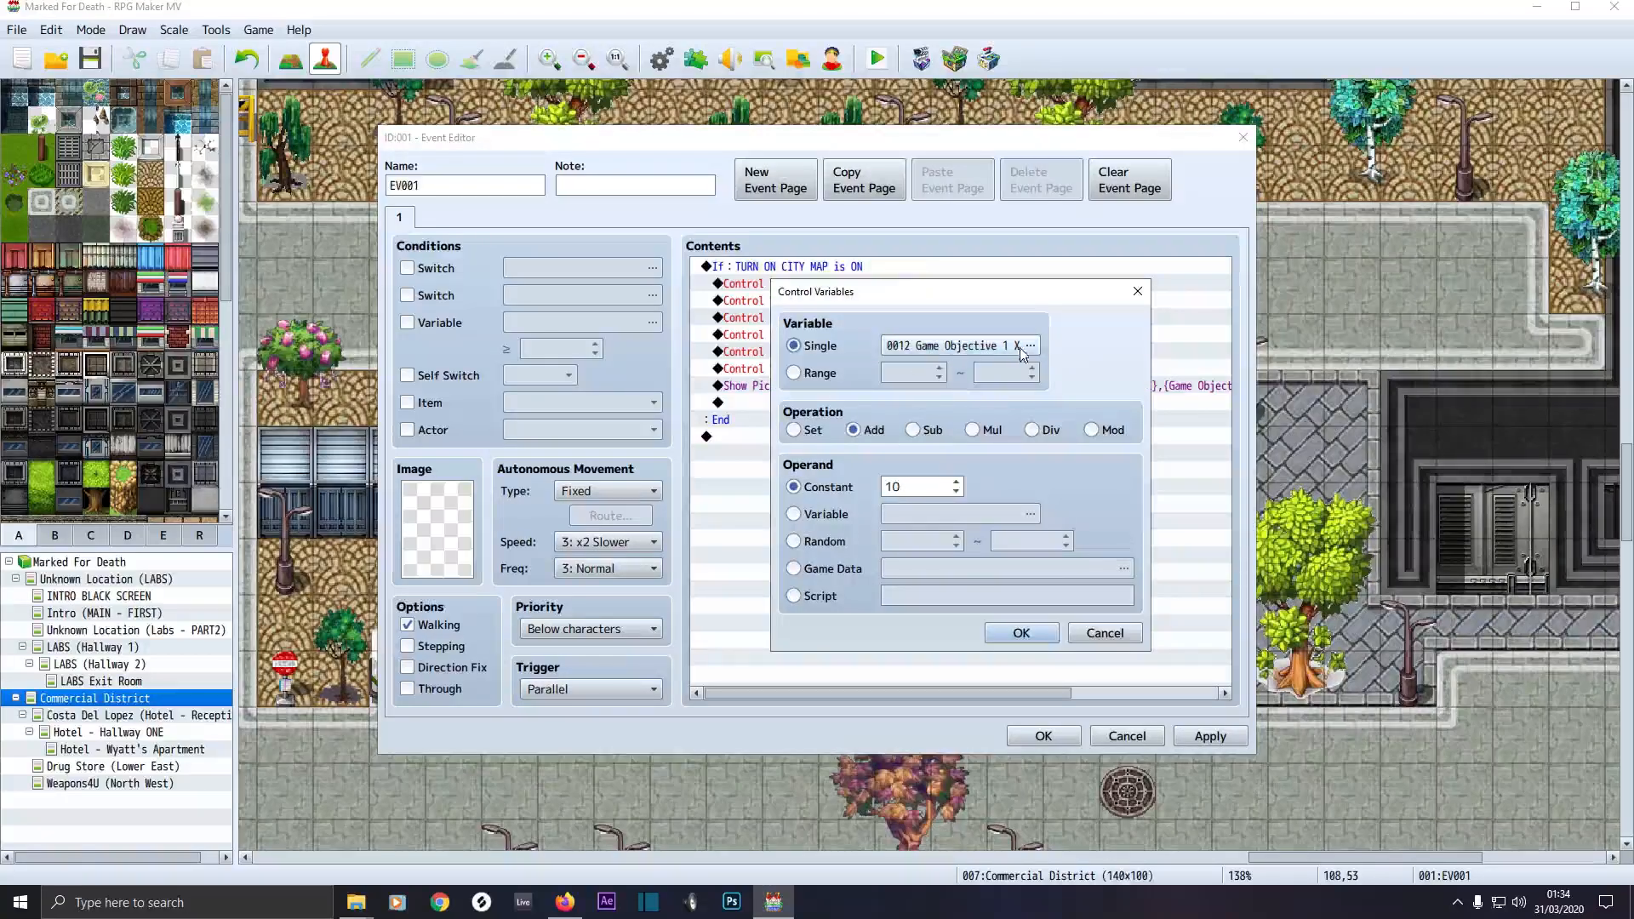
left_click(1019, 634)
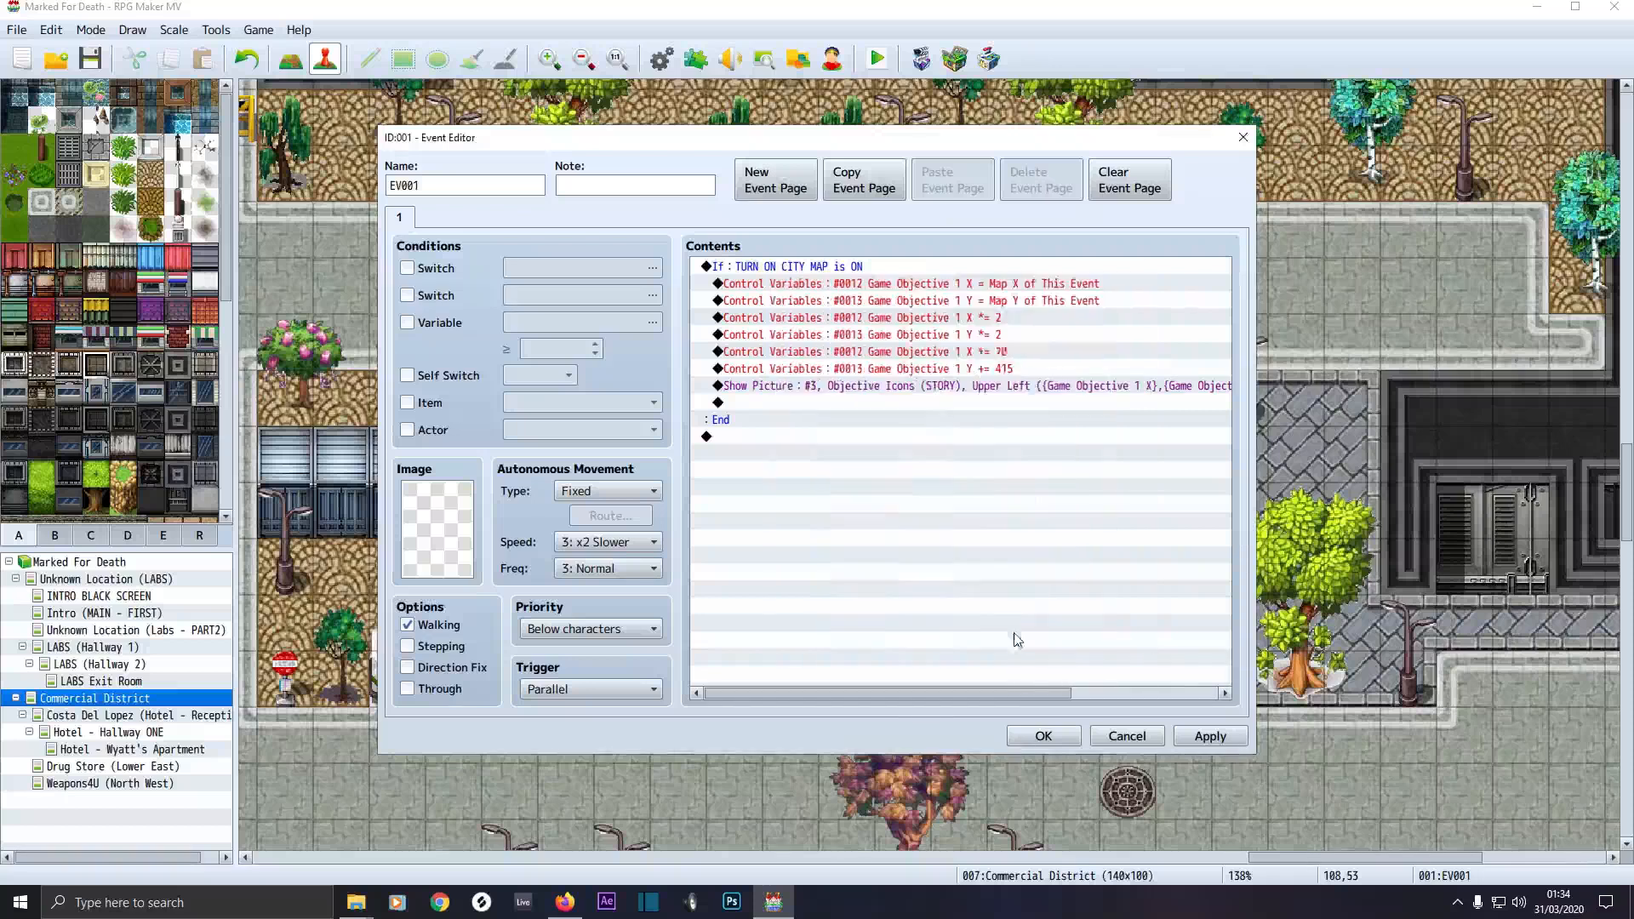
double_click(932, 368)
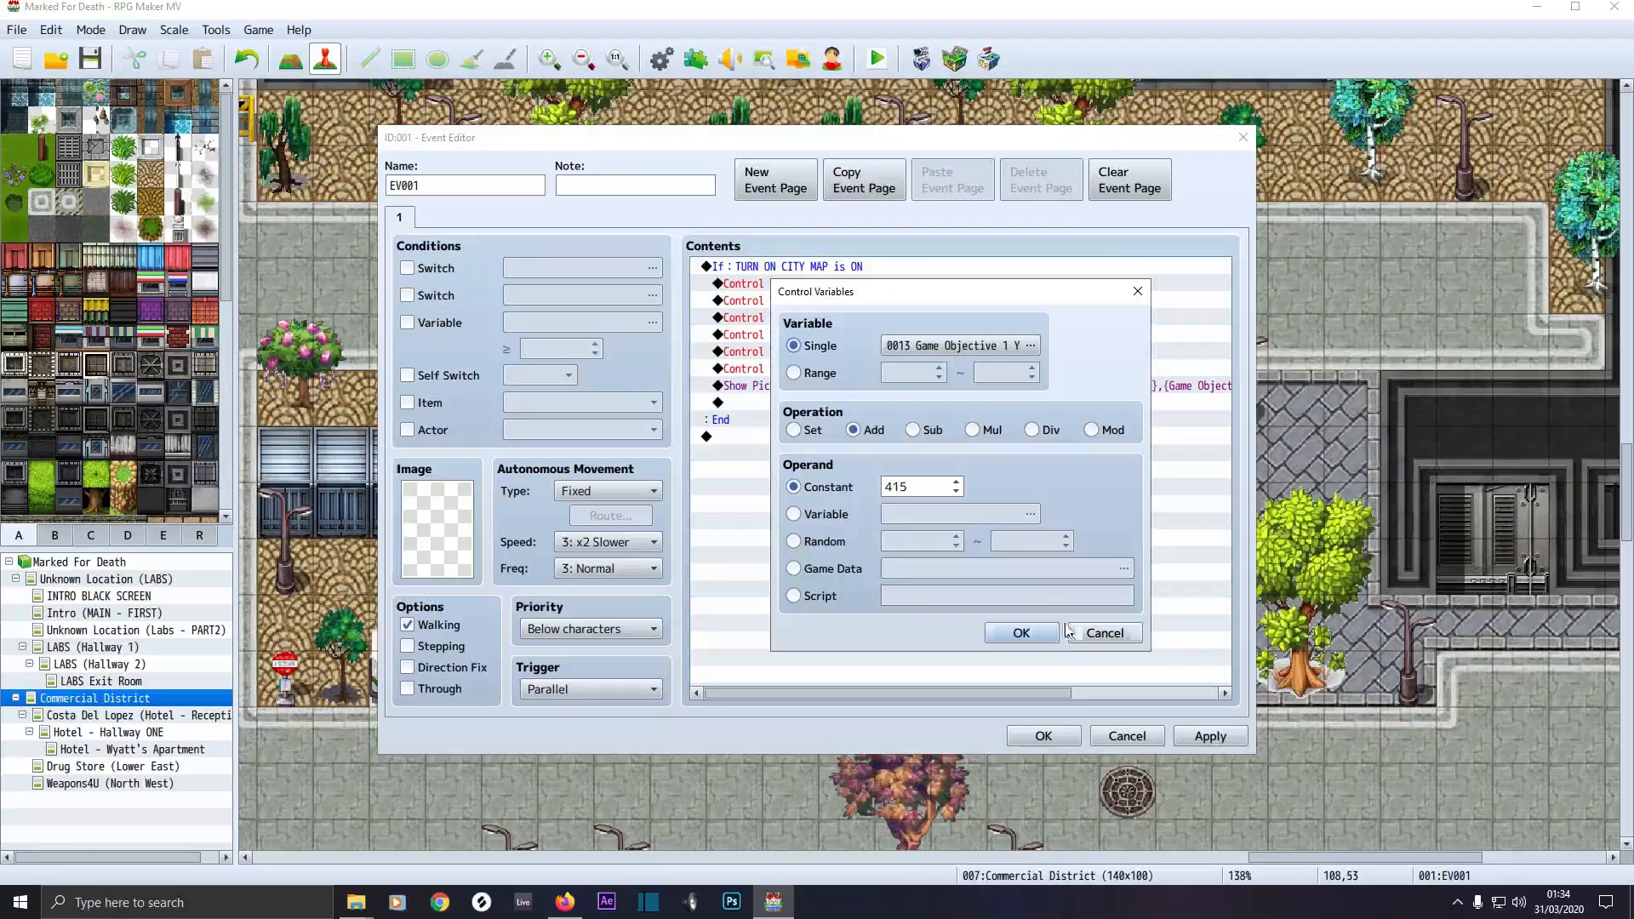
left_click(1040, 635)
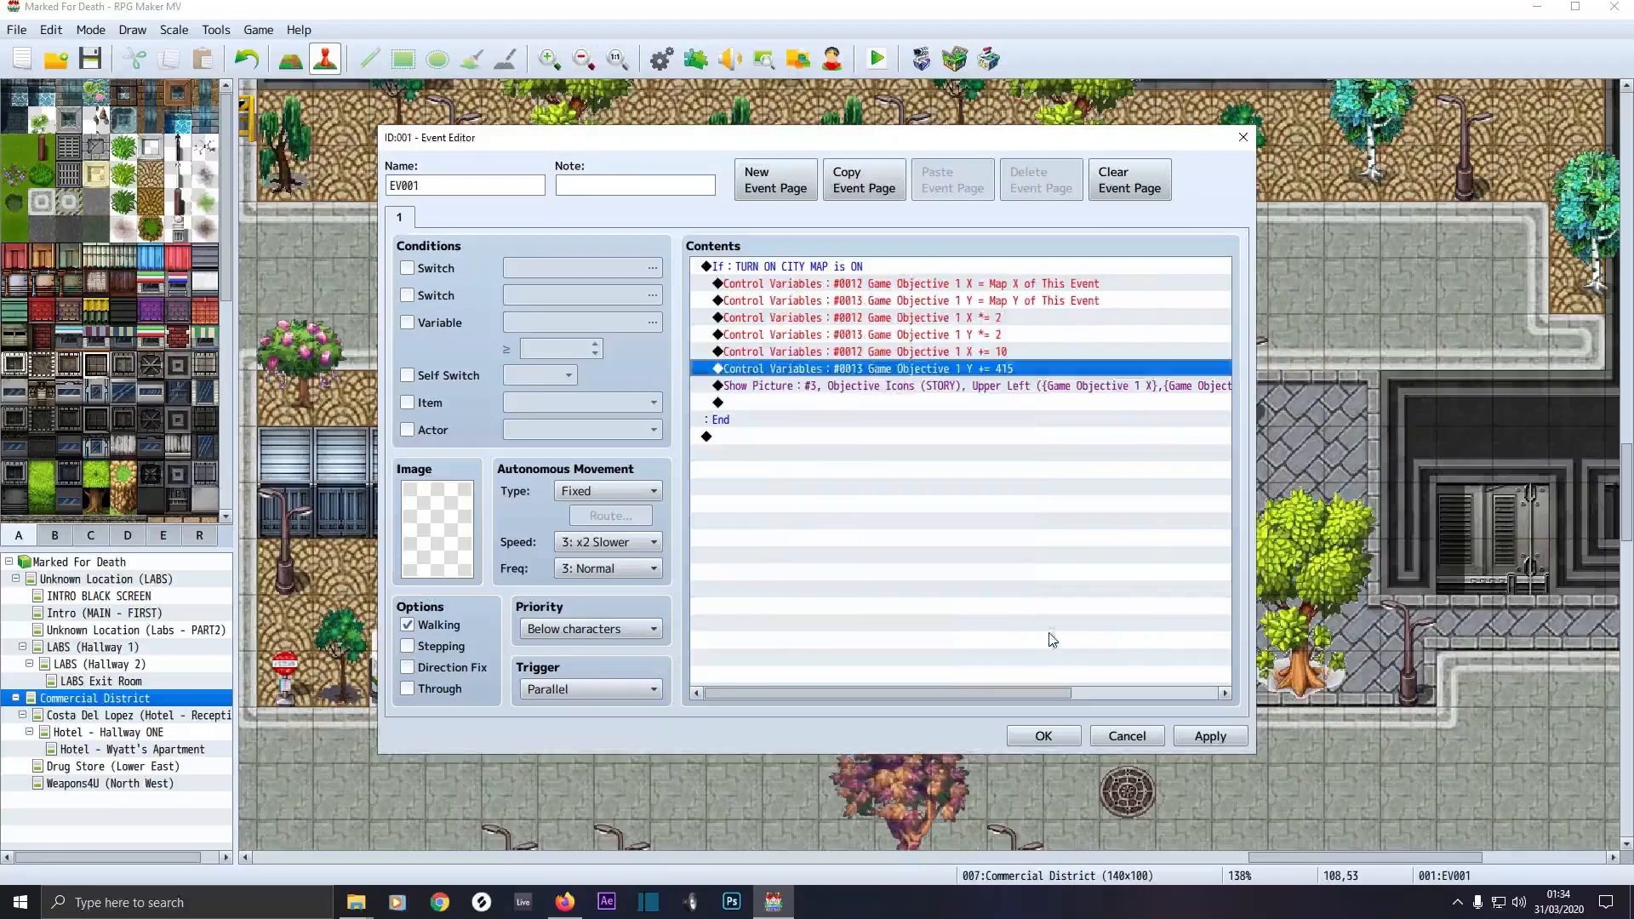
Review the Show Picture #3 command's image selection and keep Objective Icons (STORY)
double_click(893, 385)
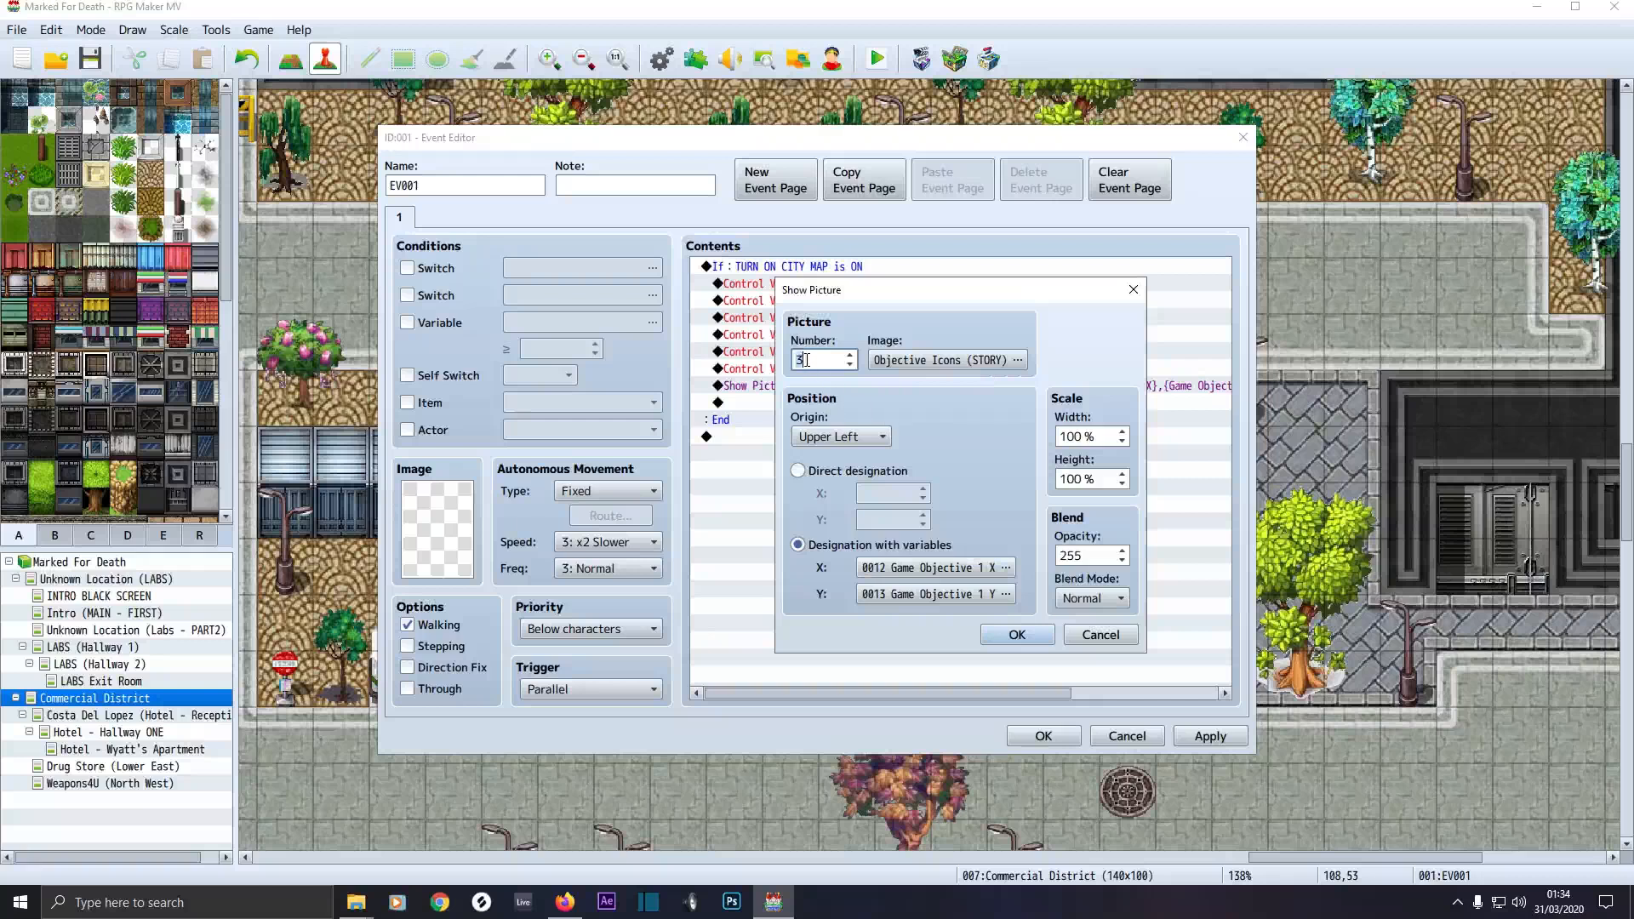
left_click(922, 359)
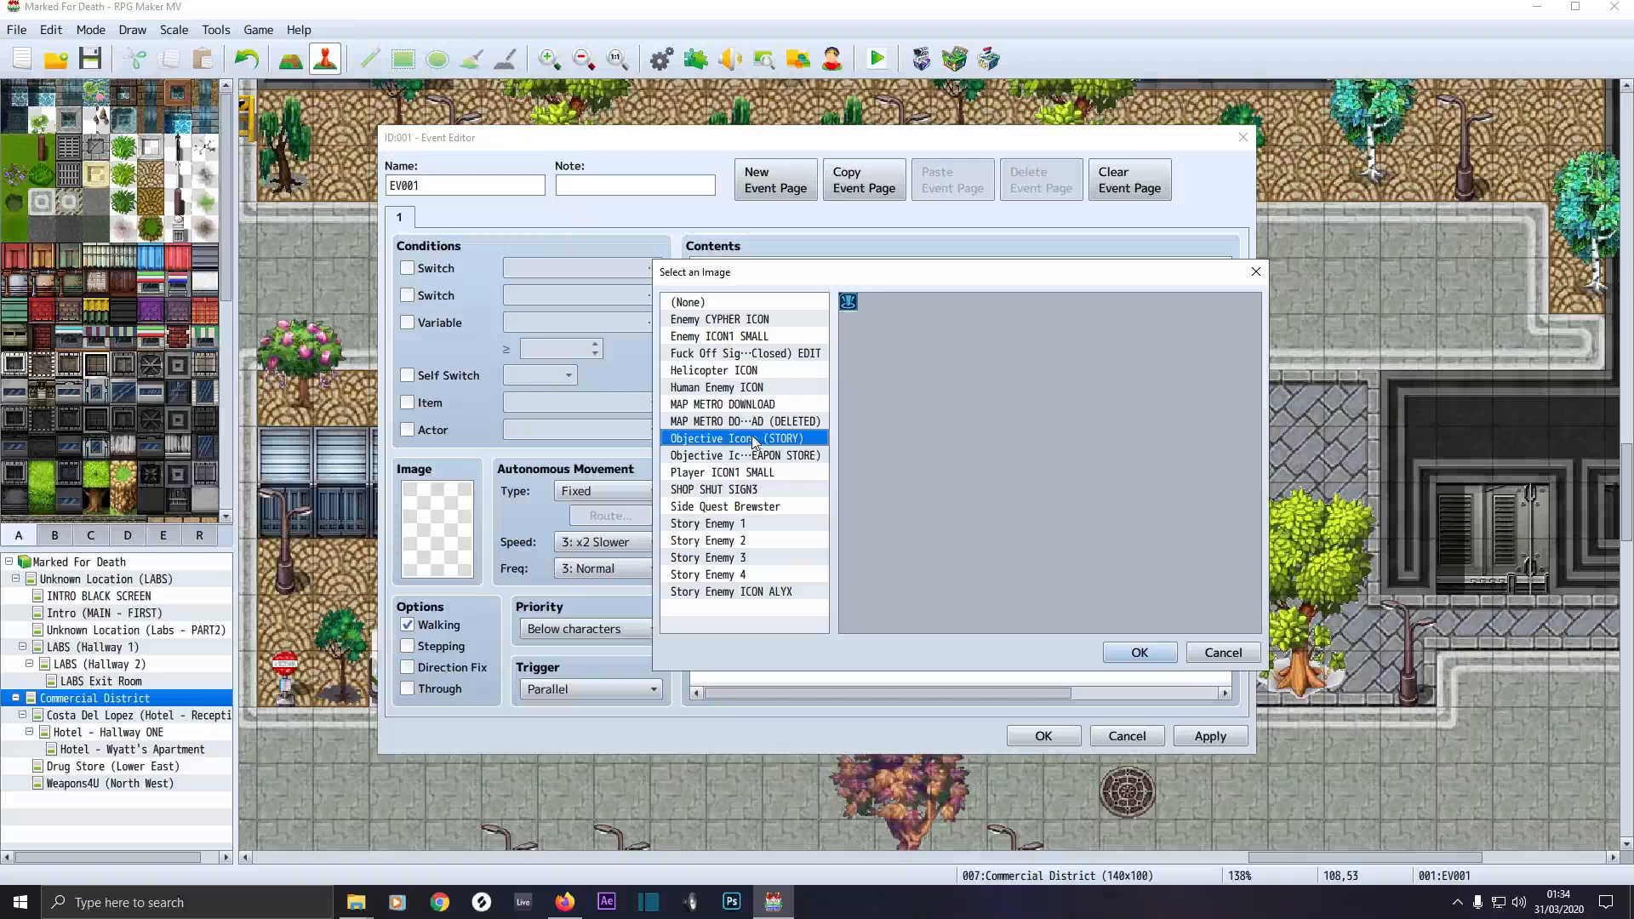
left_click(1137, 653)
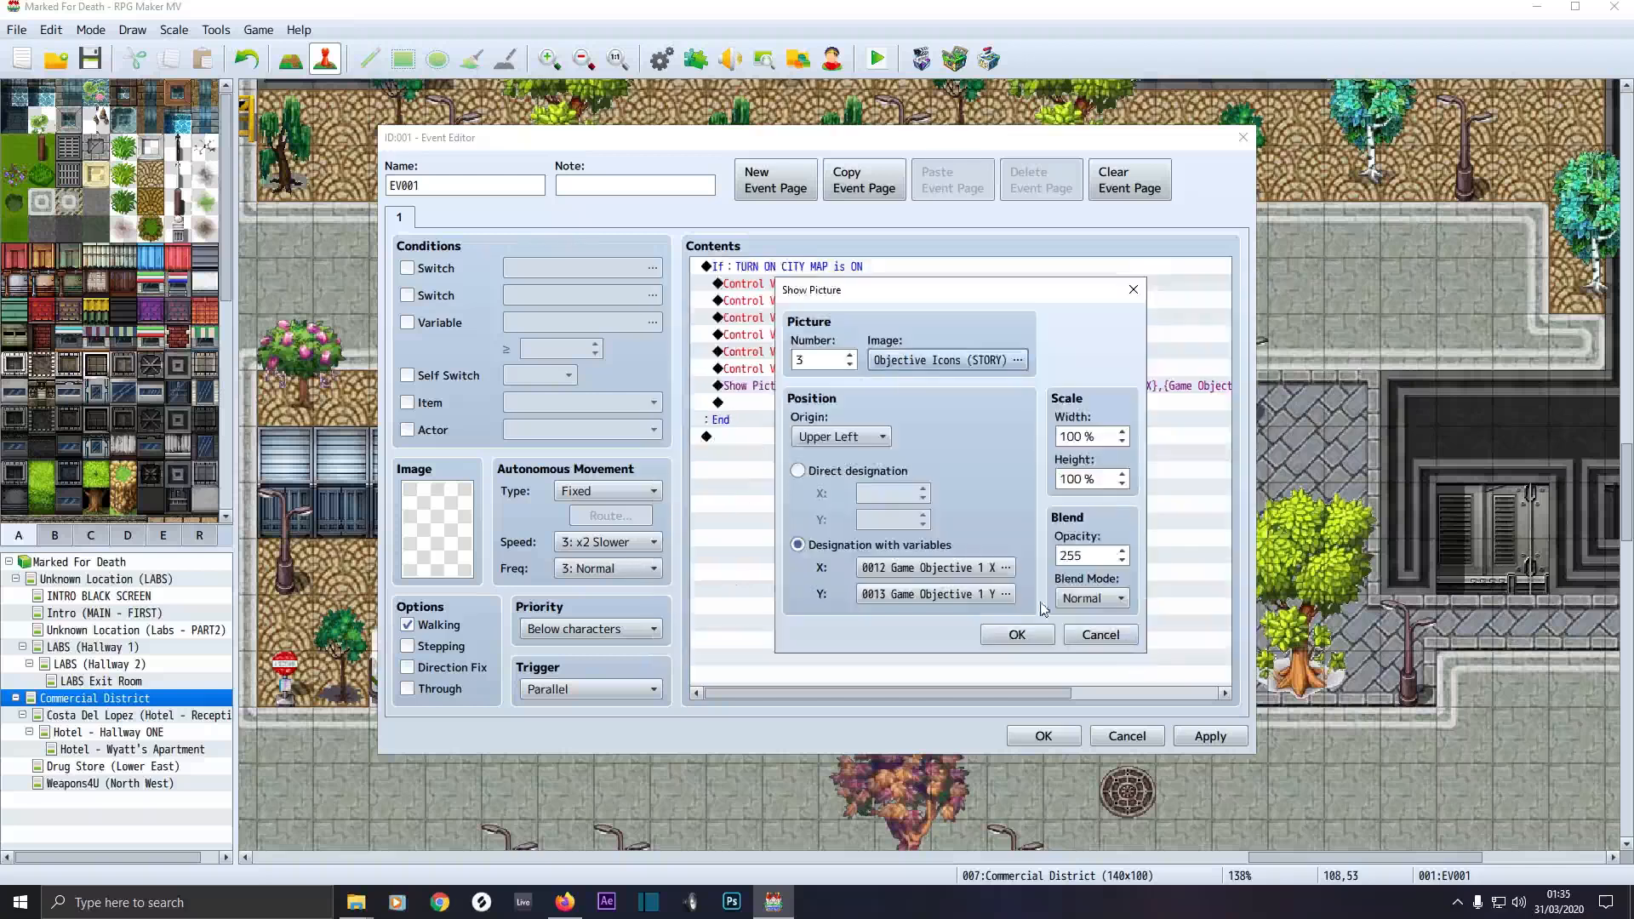
Set the Show Picture command's X position variable to 0010 Player X and save the objective event
double_click(917, 569)
left_click(987, 439)
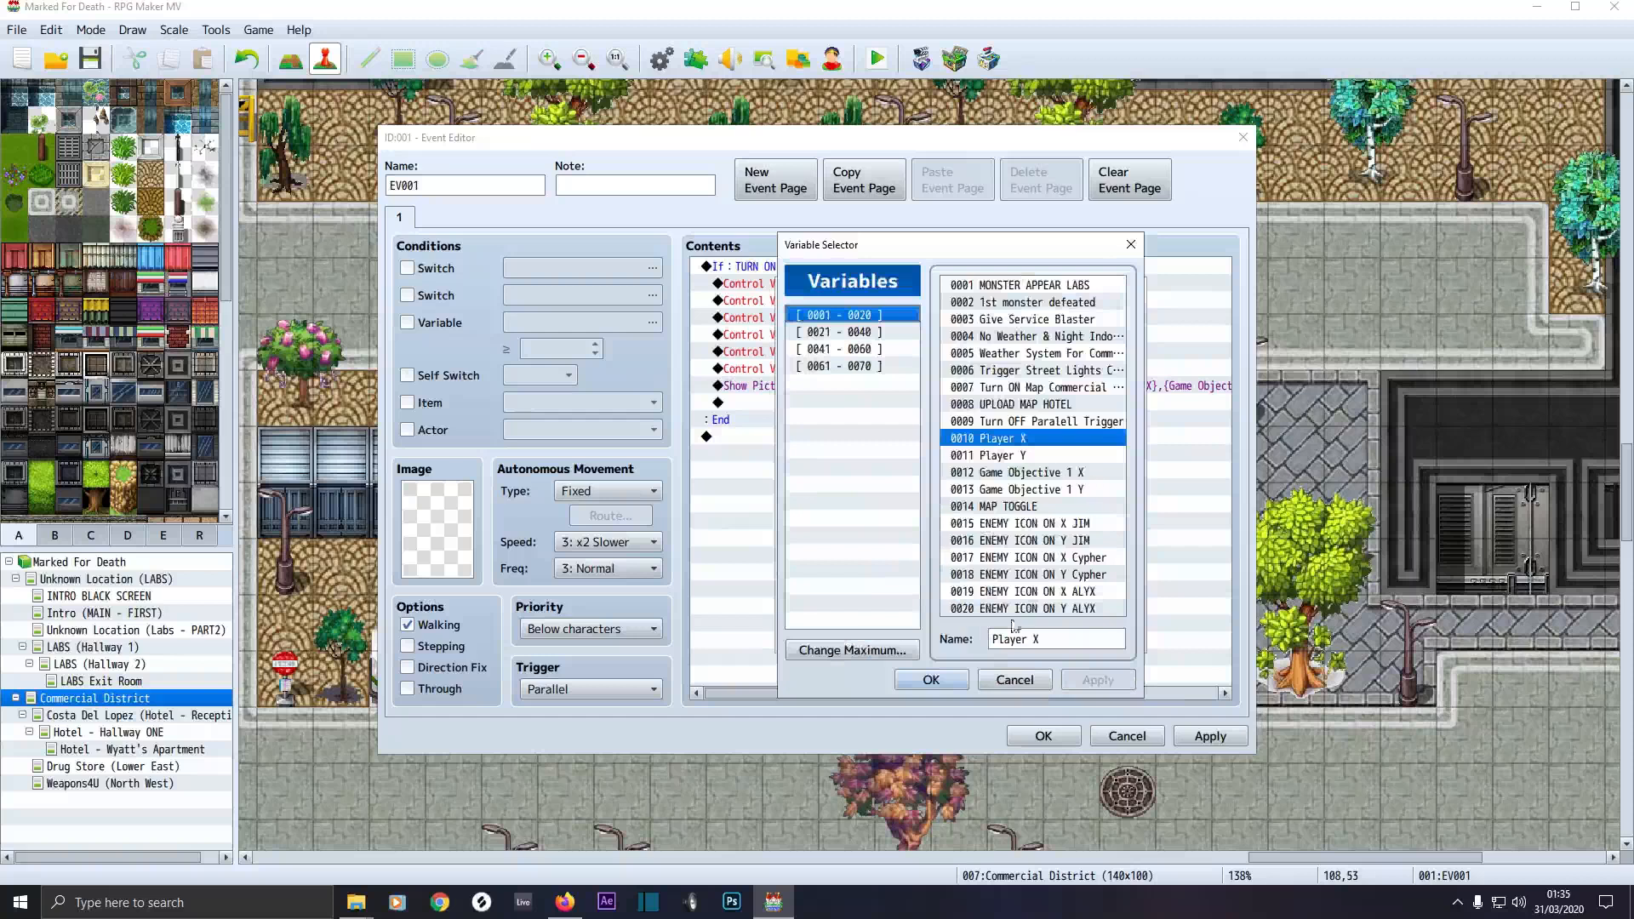
left_click(934, 678)
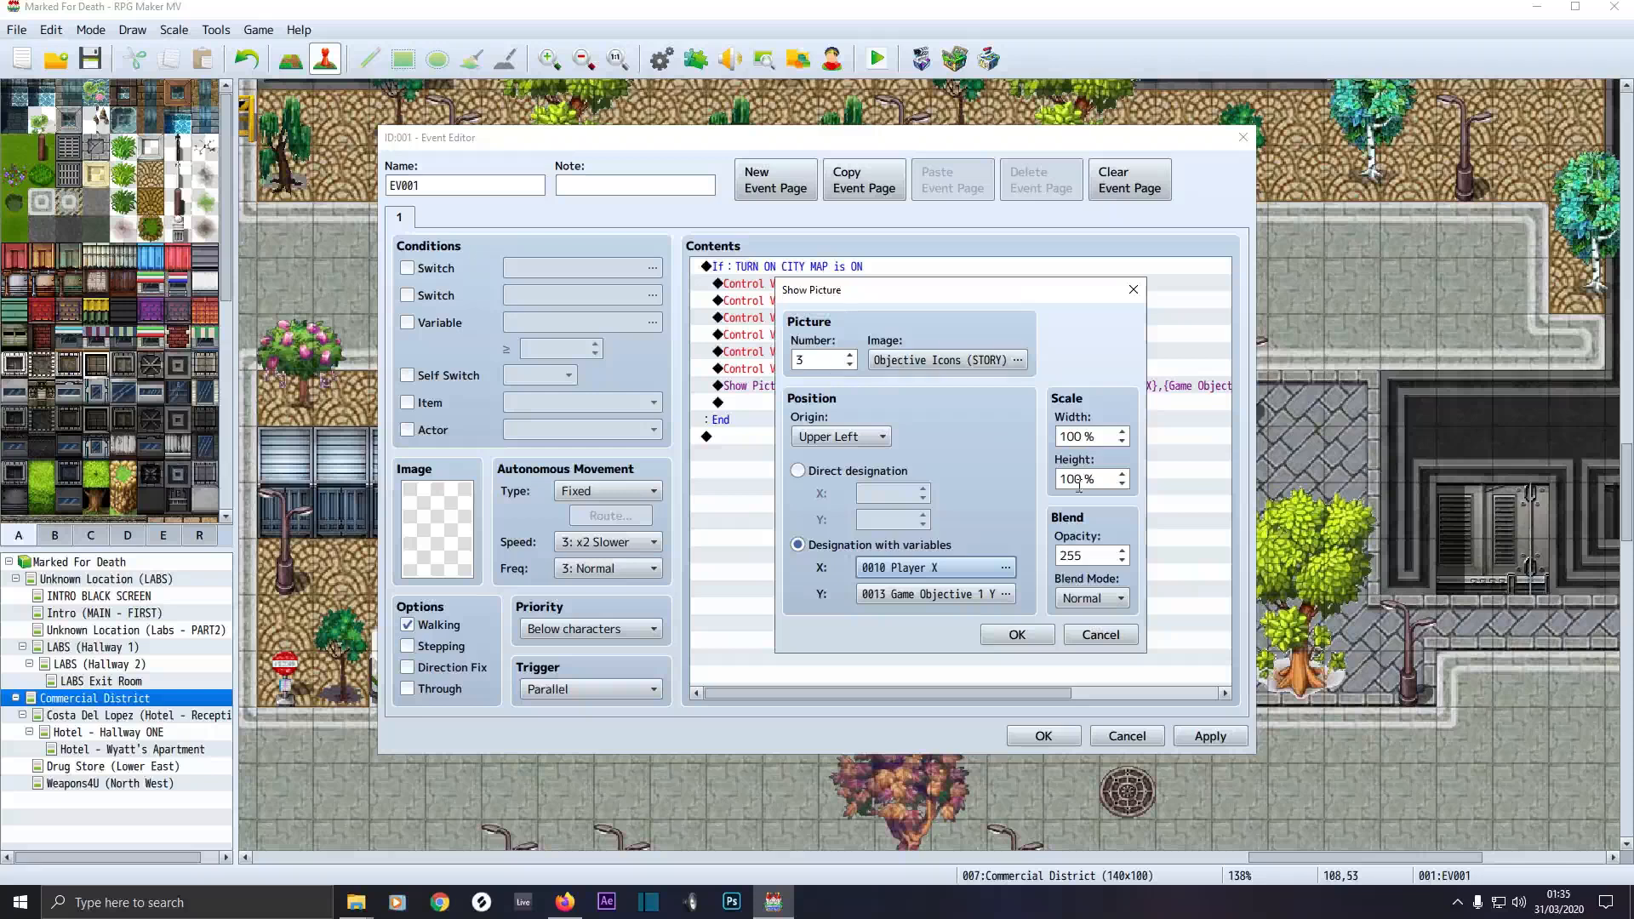
left_click(1015, 636)
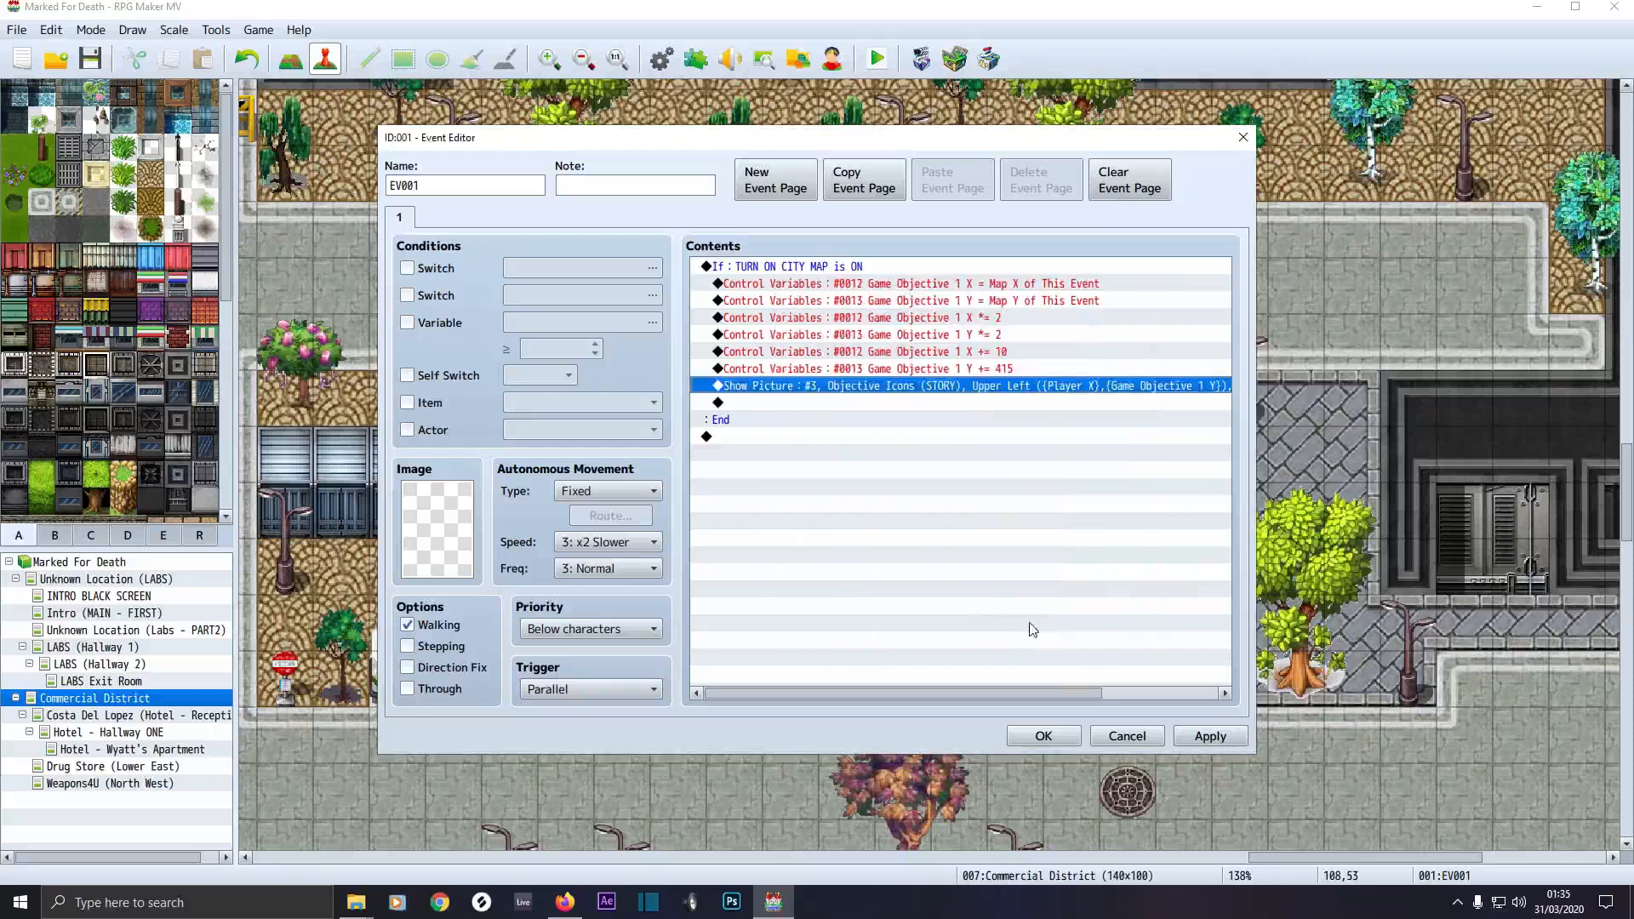
left_click(1209, 737)
left_click(1051, 736)
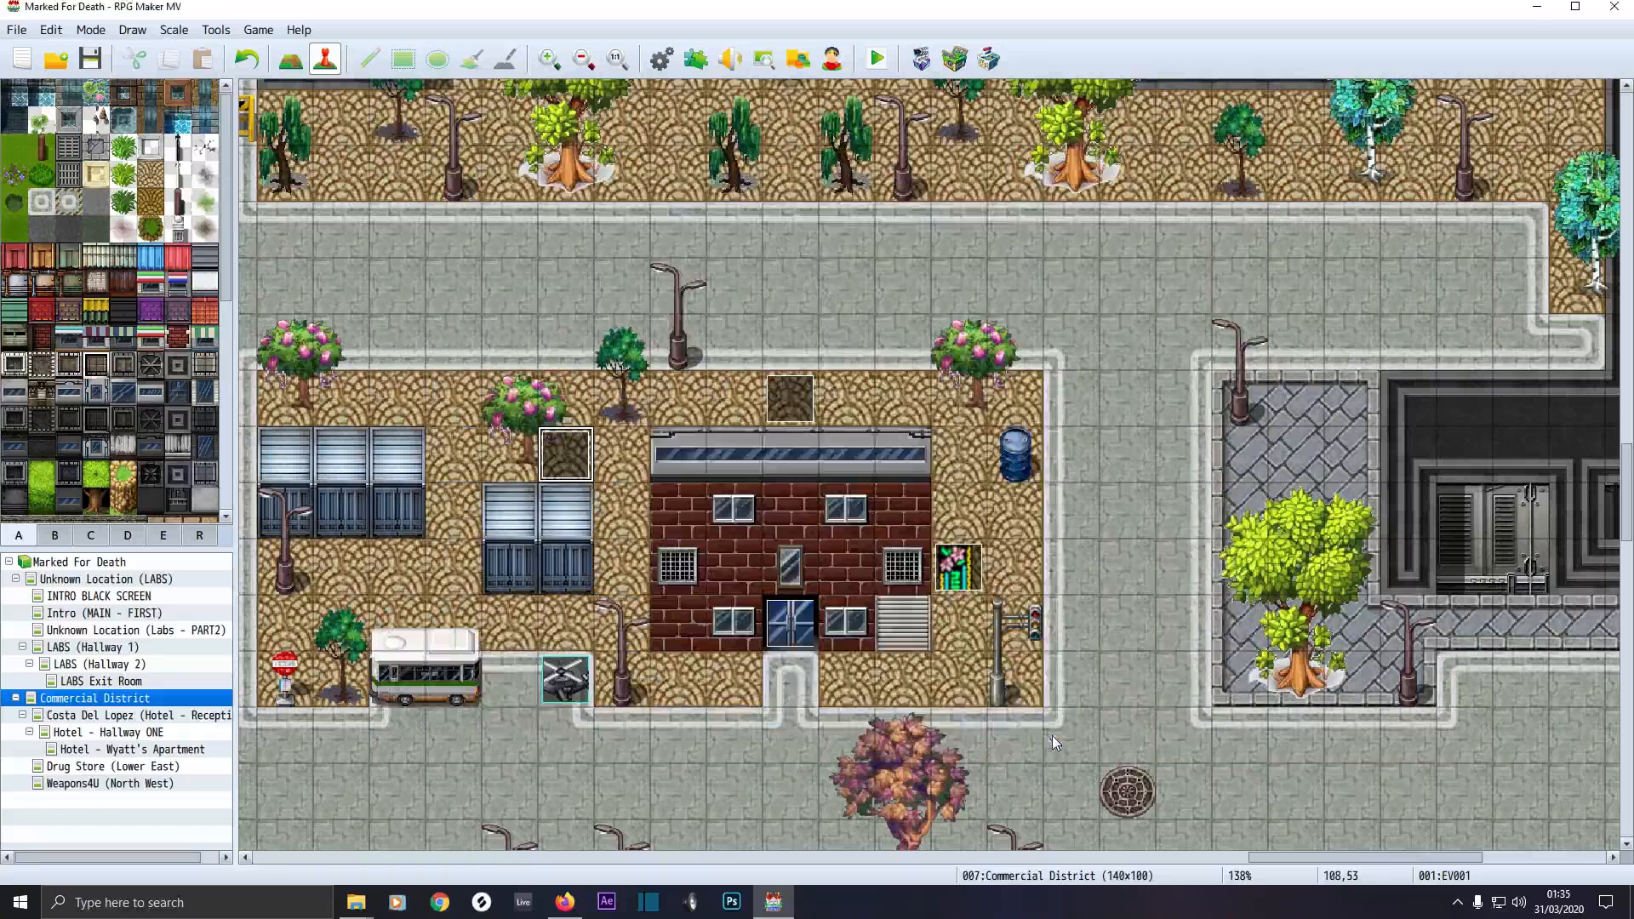
Save the game changes, launch a playtest, and close the game at its title screen
left_click(879, 60)
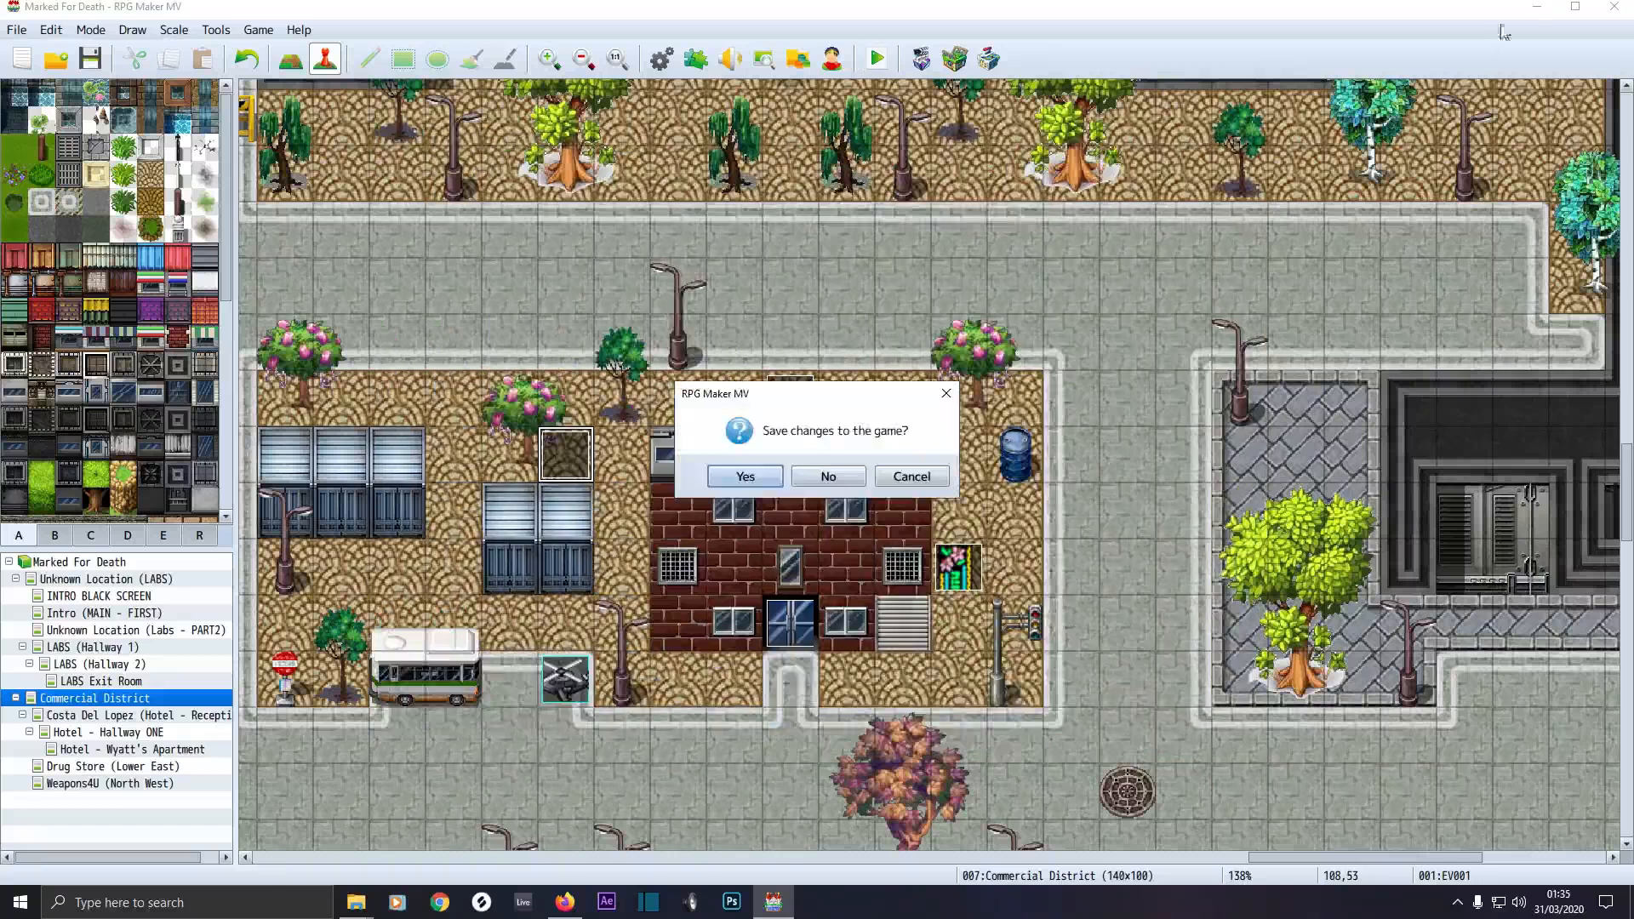
key("Return")
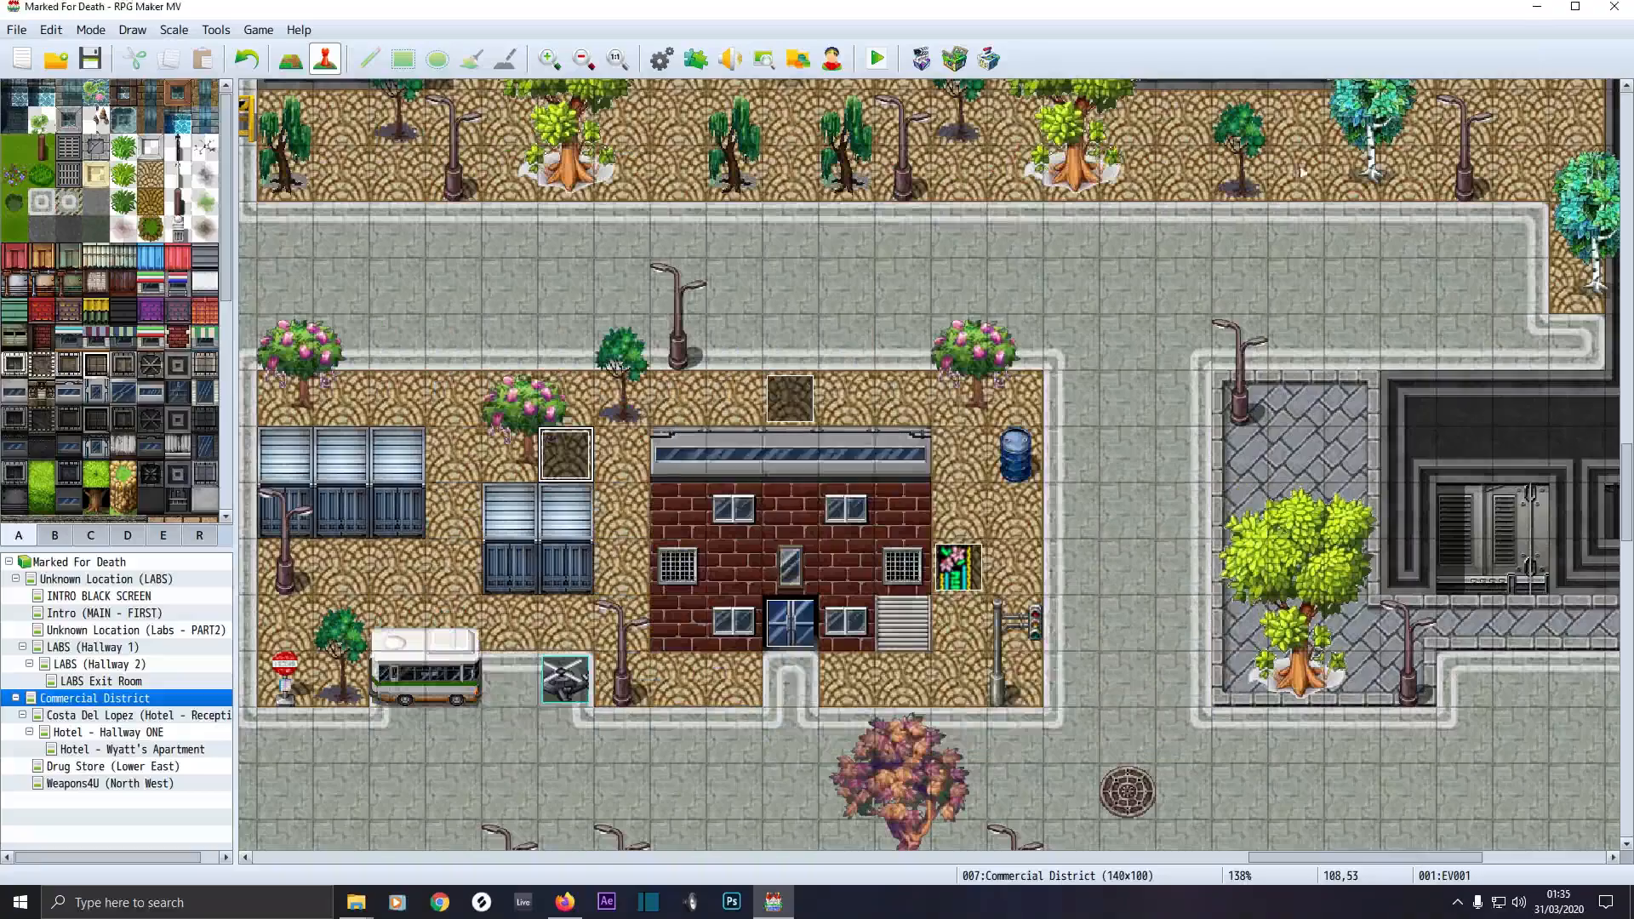
left_click(1535, 8)
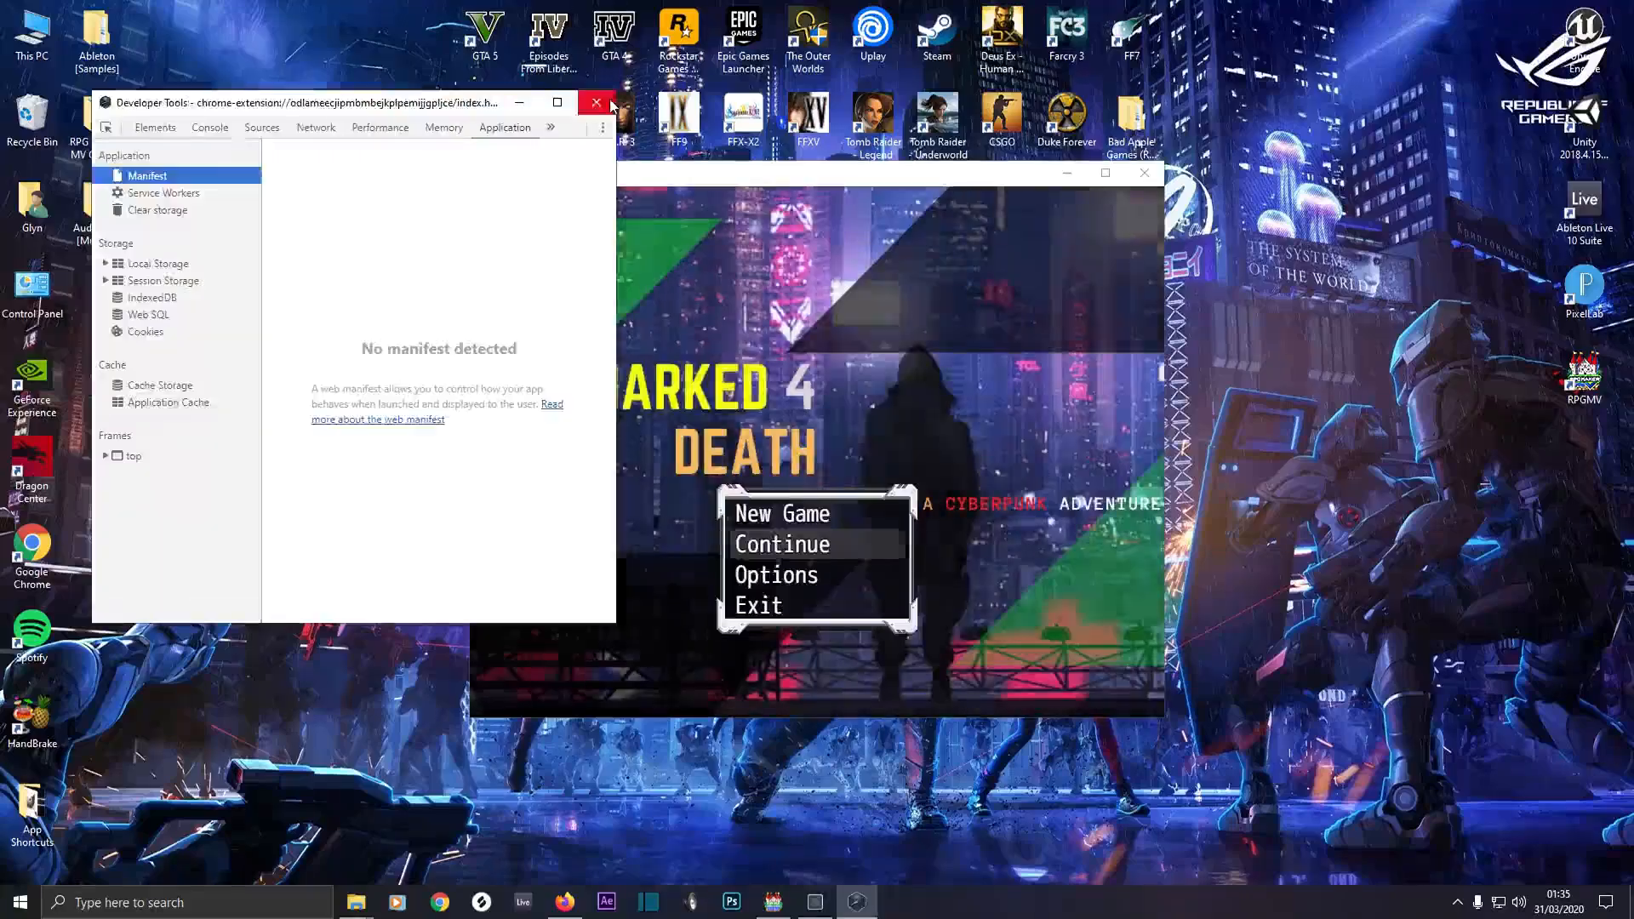
left_click(1144, 173)
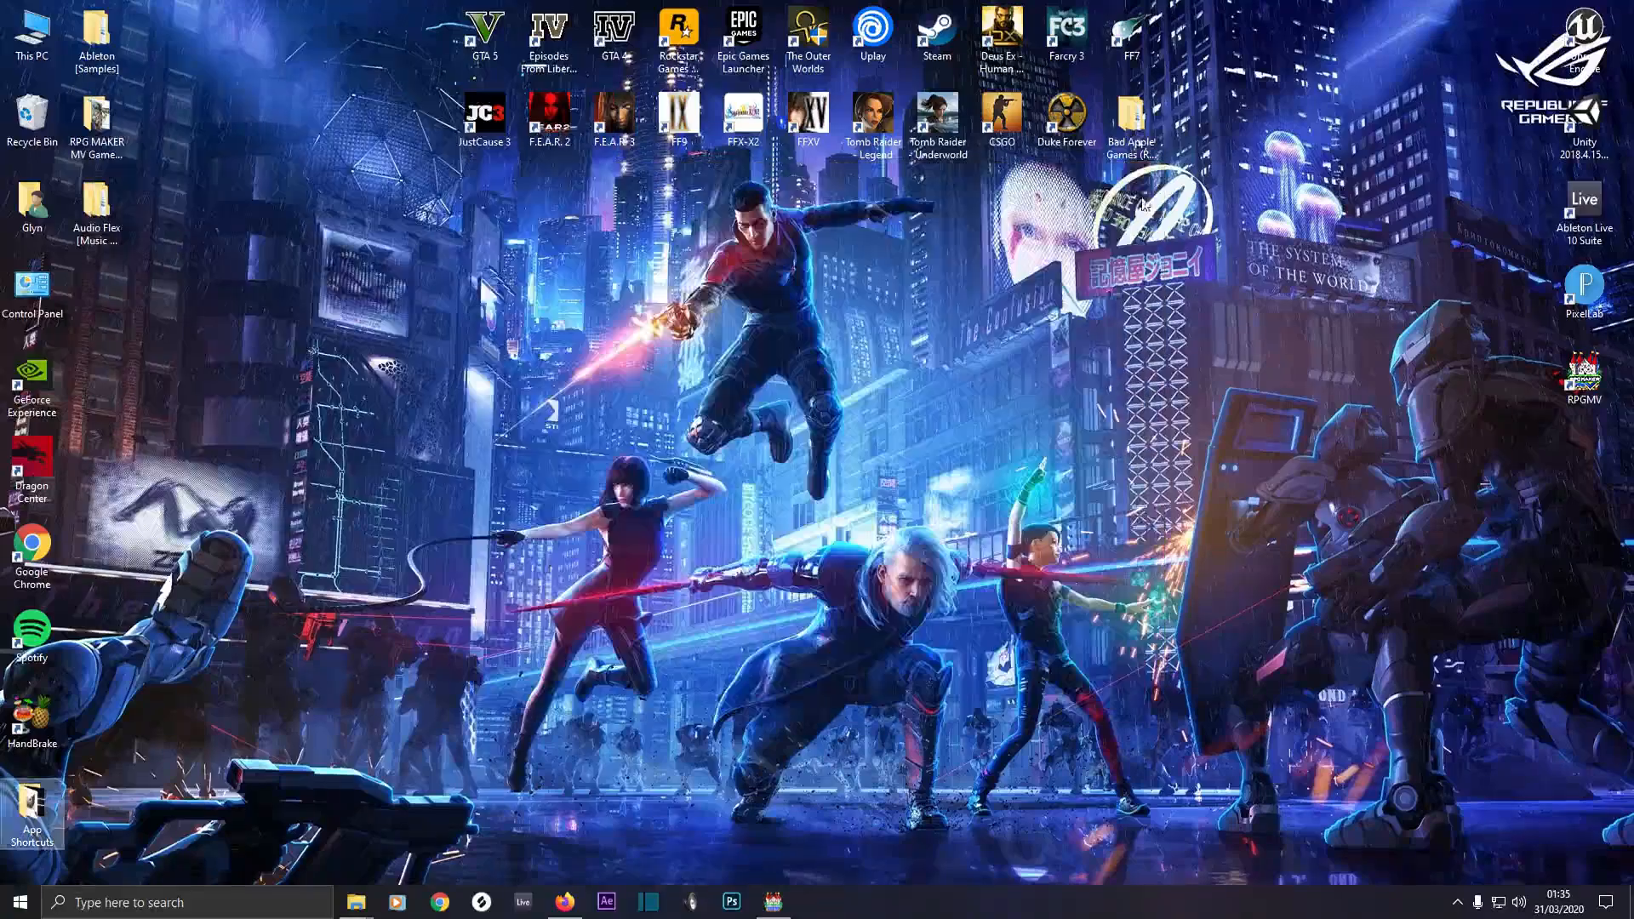
Return to RPG Maker MV and review the Erase Picture commands in event EV003 of the Hotel - Hallway ONE map
left_click(776, 897)
scroll(915, 639, "down", 3)
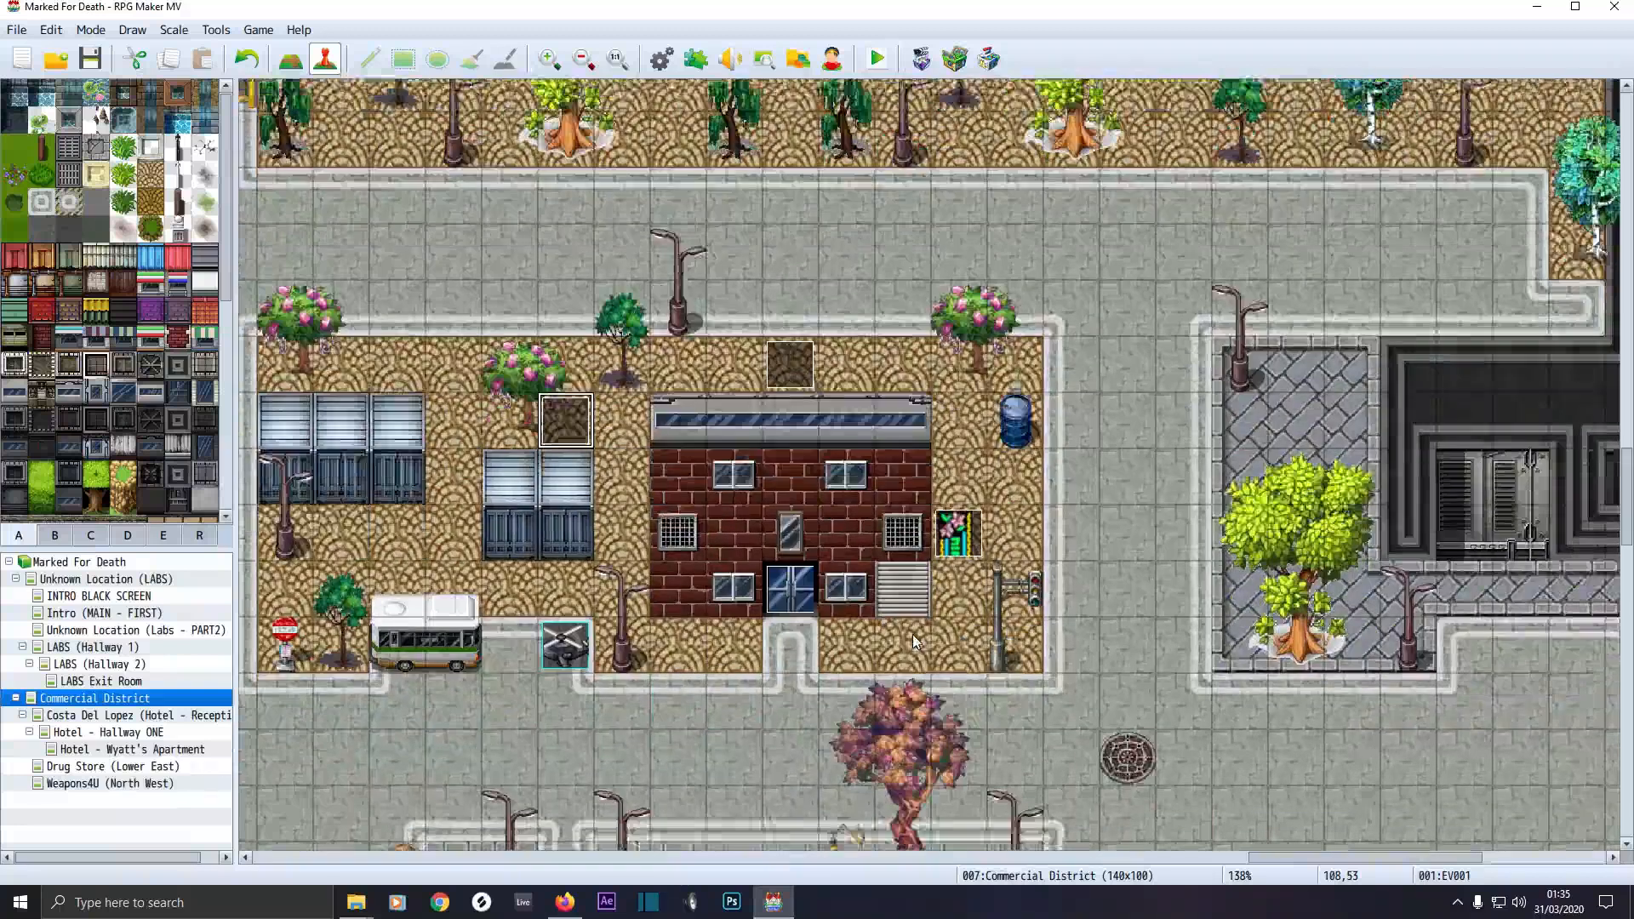
scroll(915, 640, "down", 1)
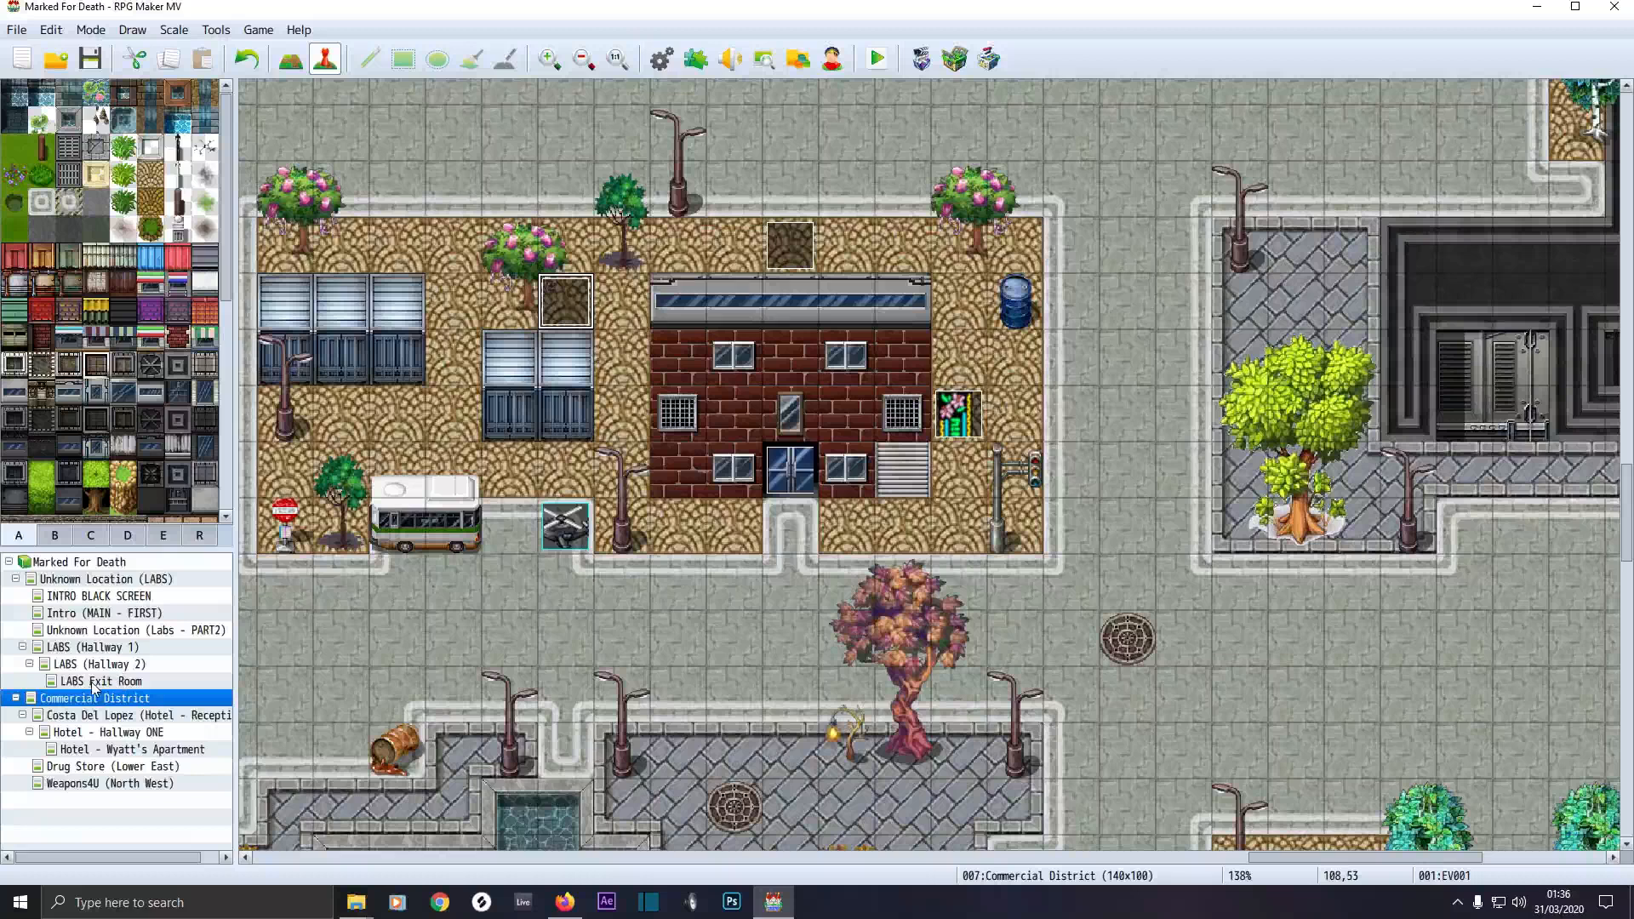
left_click(82, 733)
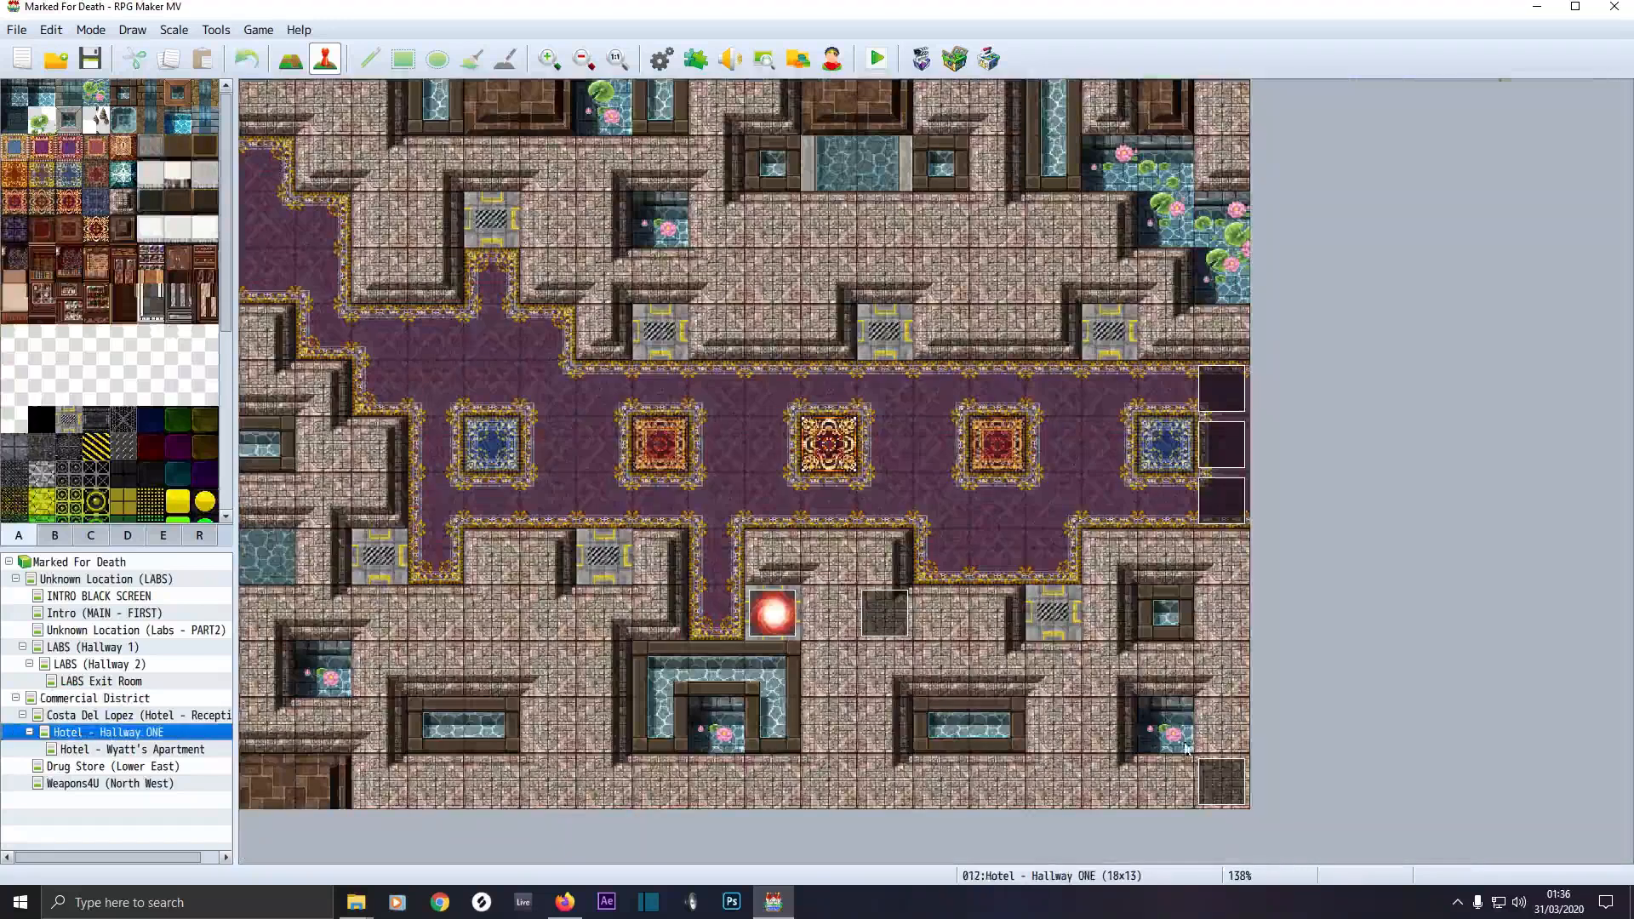
double_click(1217, 779)
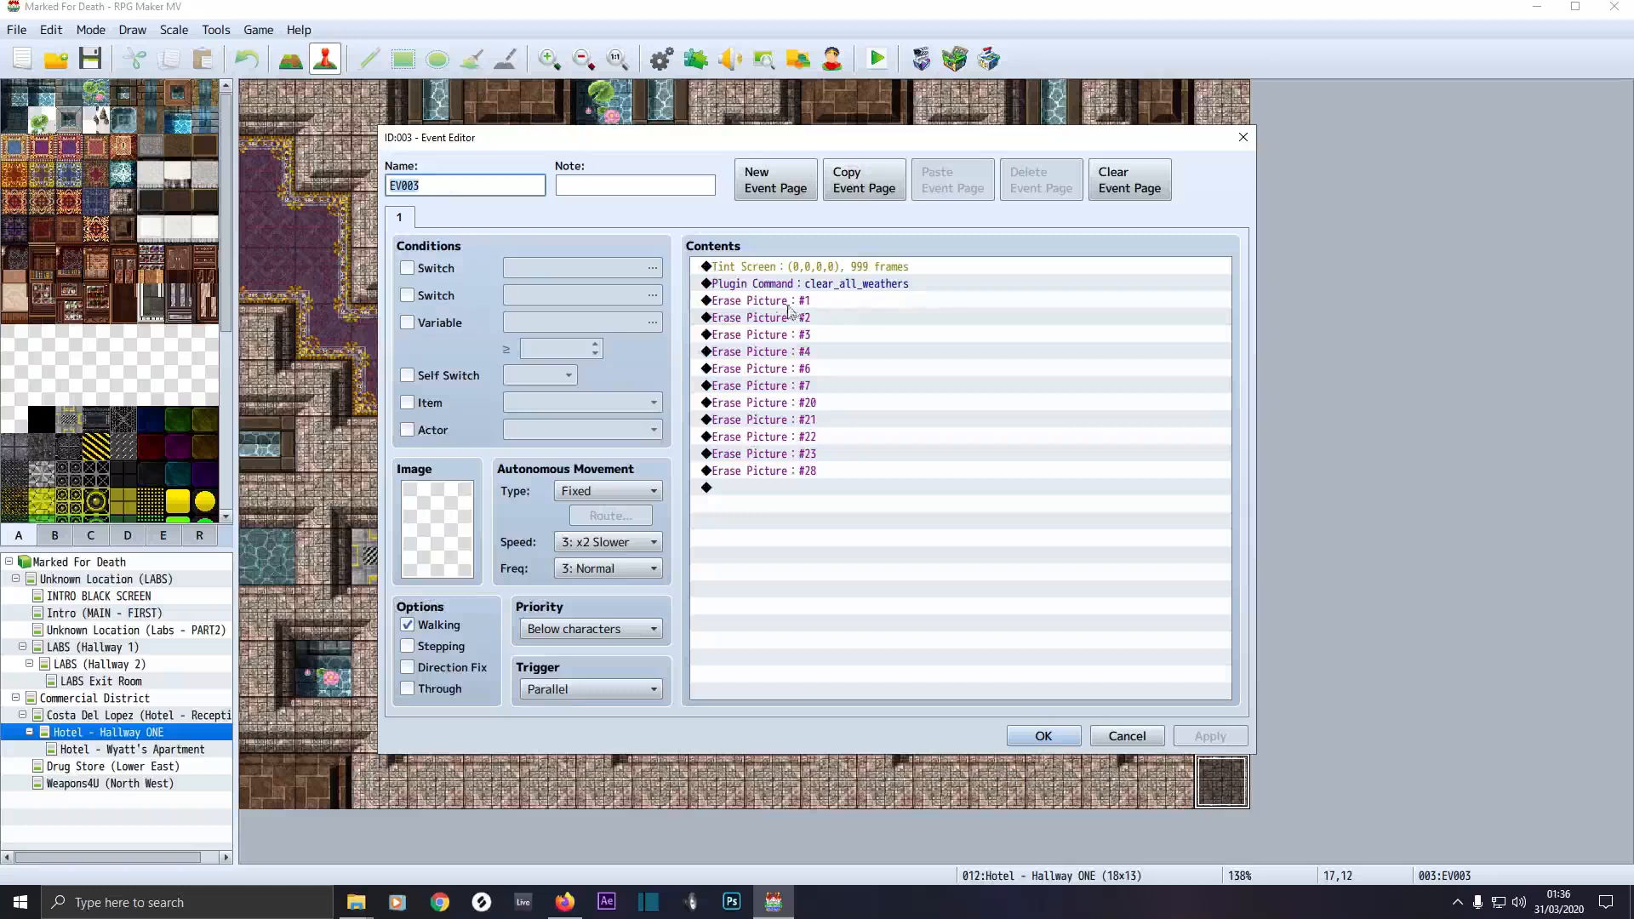
left_click(734, 303)
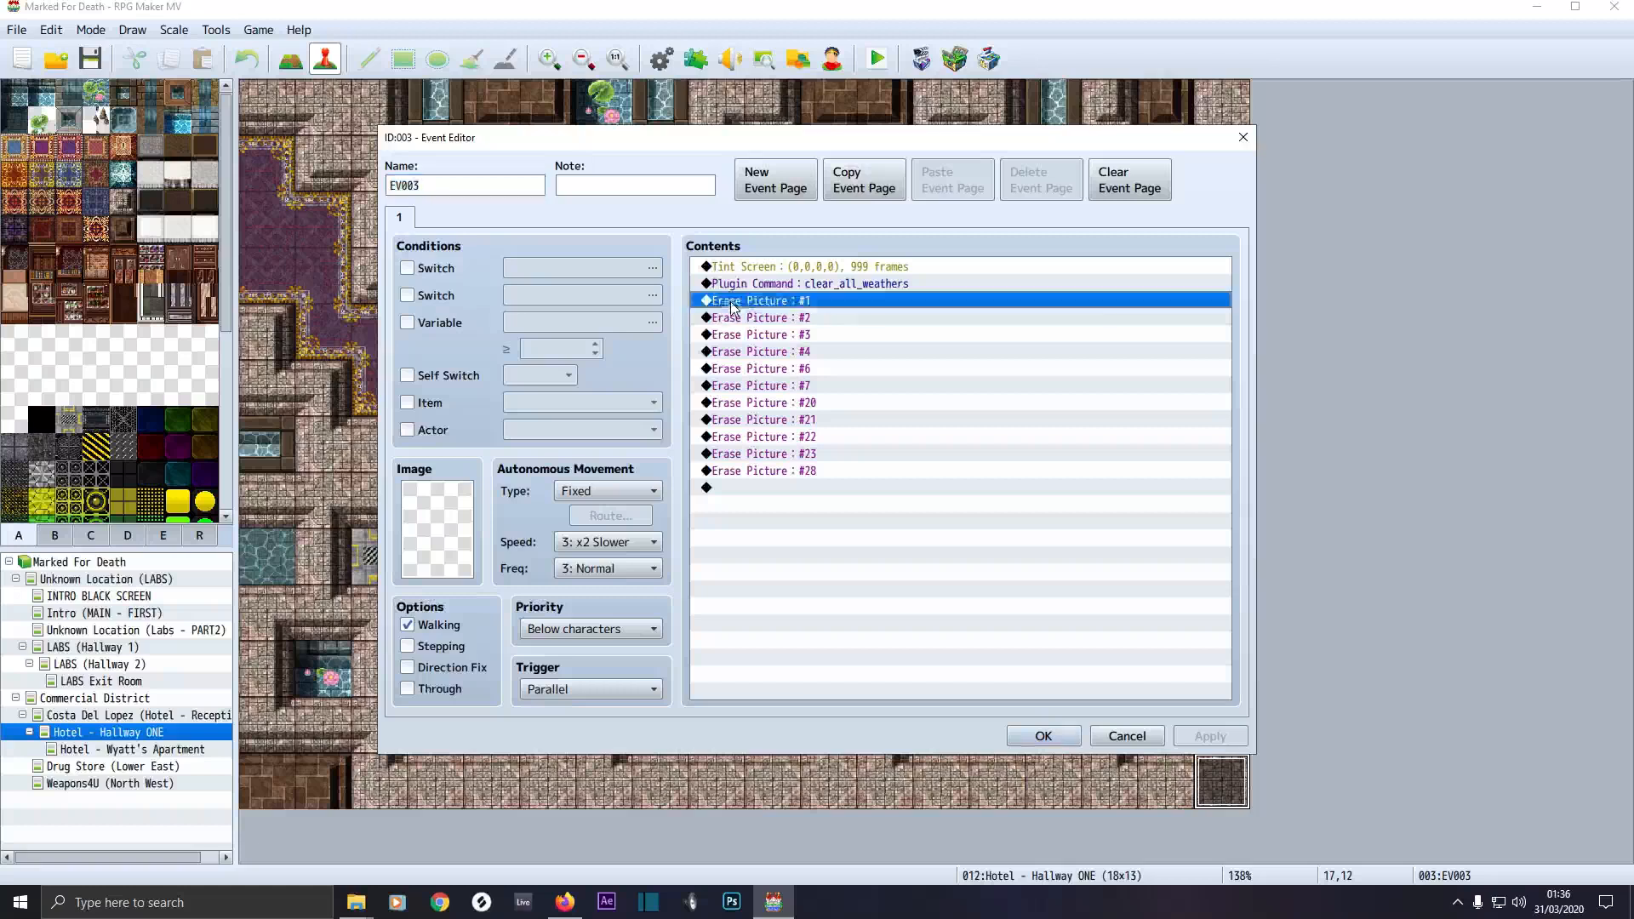
Start adding an Erase Picture command at the end of EV003's contents, and cancel it
double_click(767, 523)
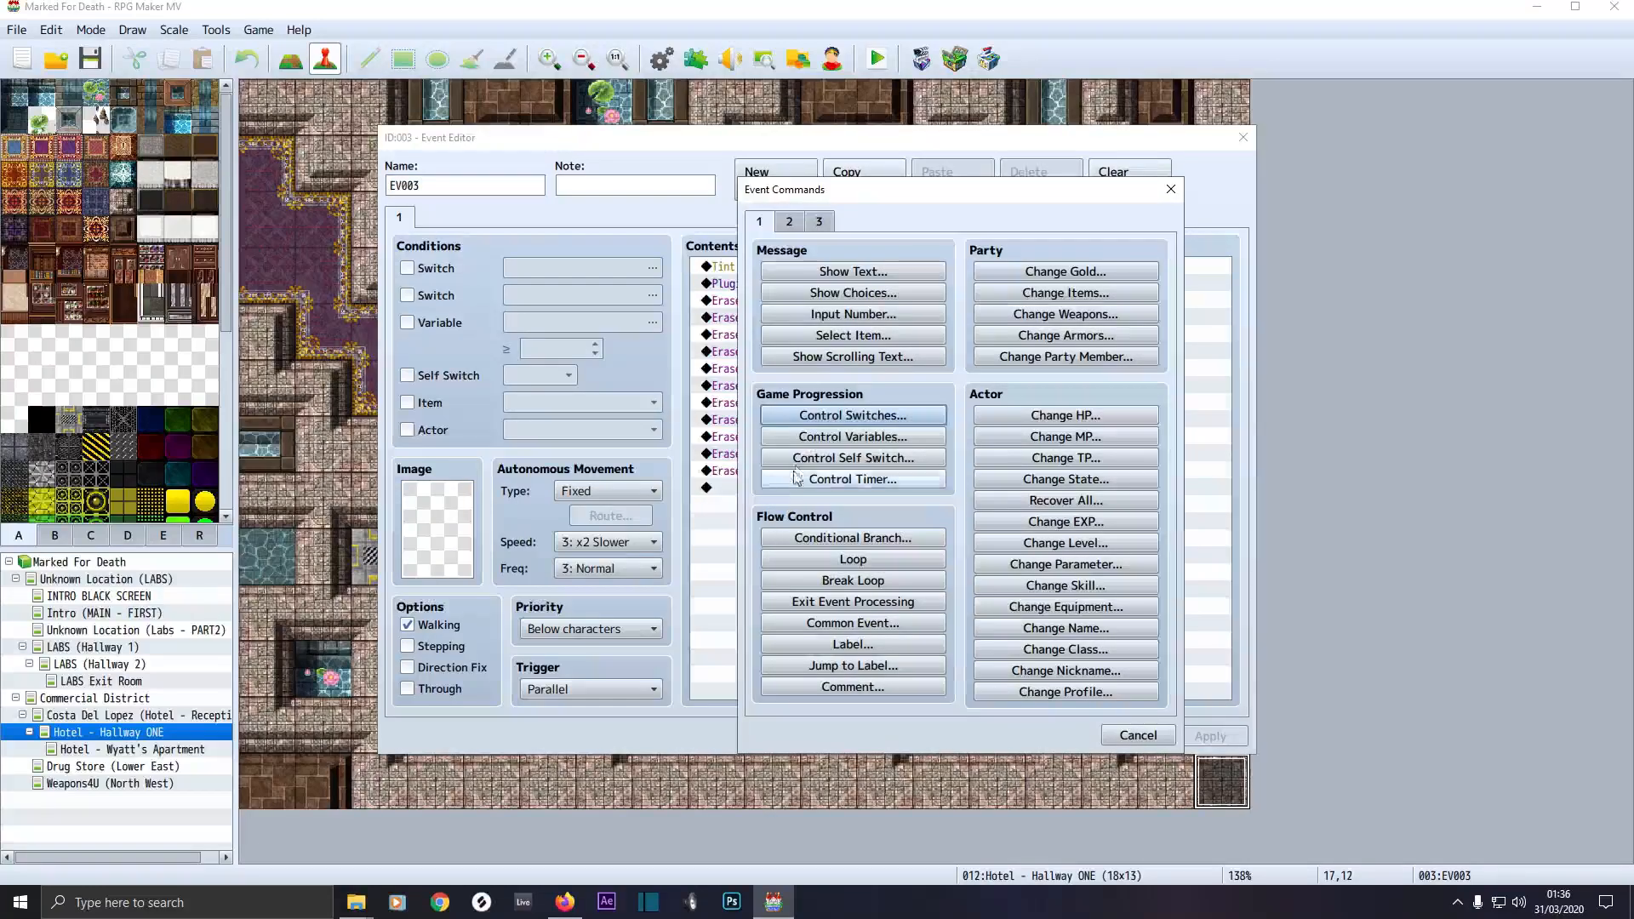
left_click(789, 223)
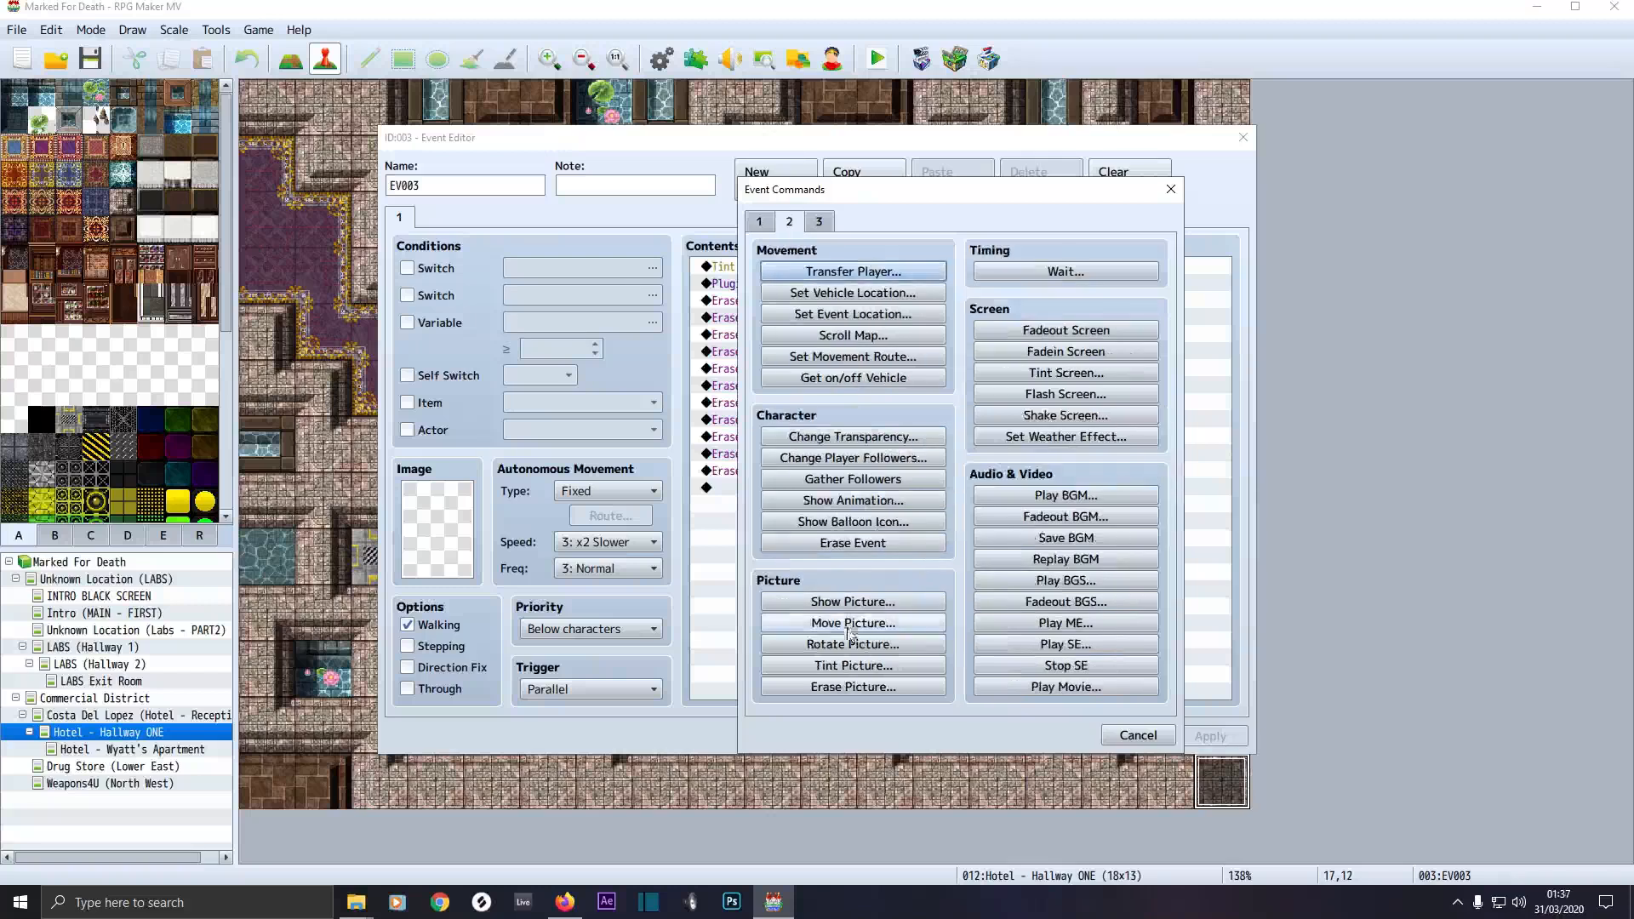
left_click(853, 686)
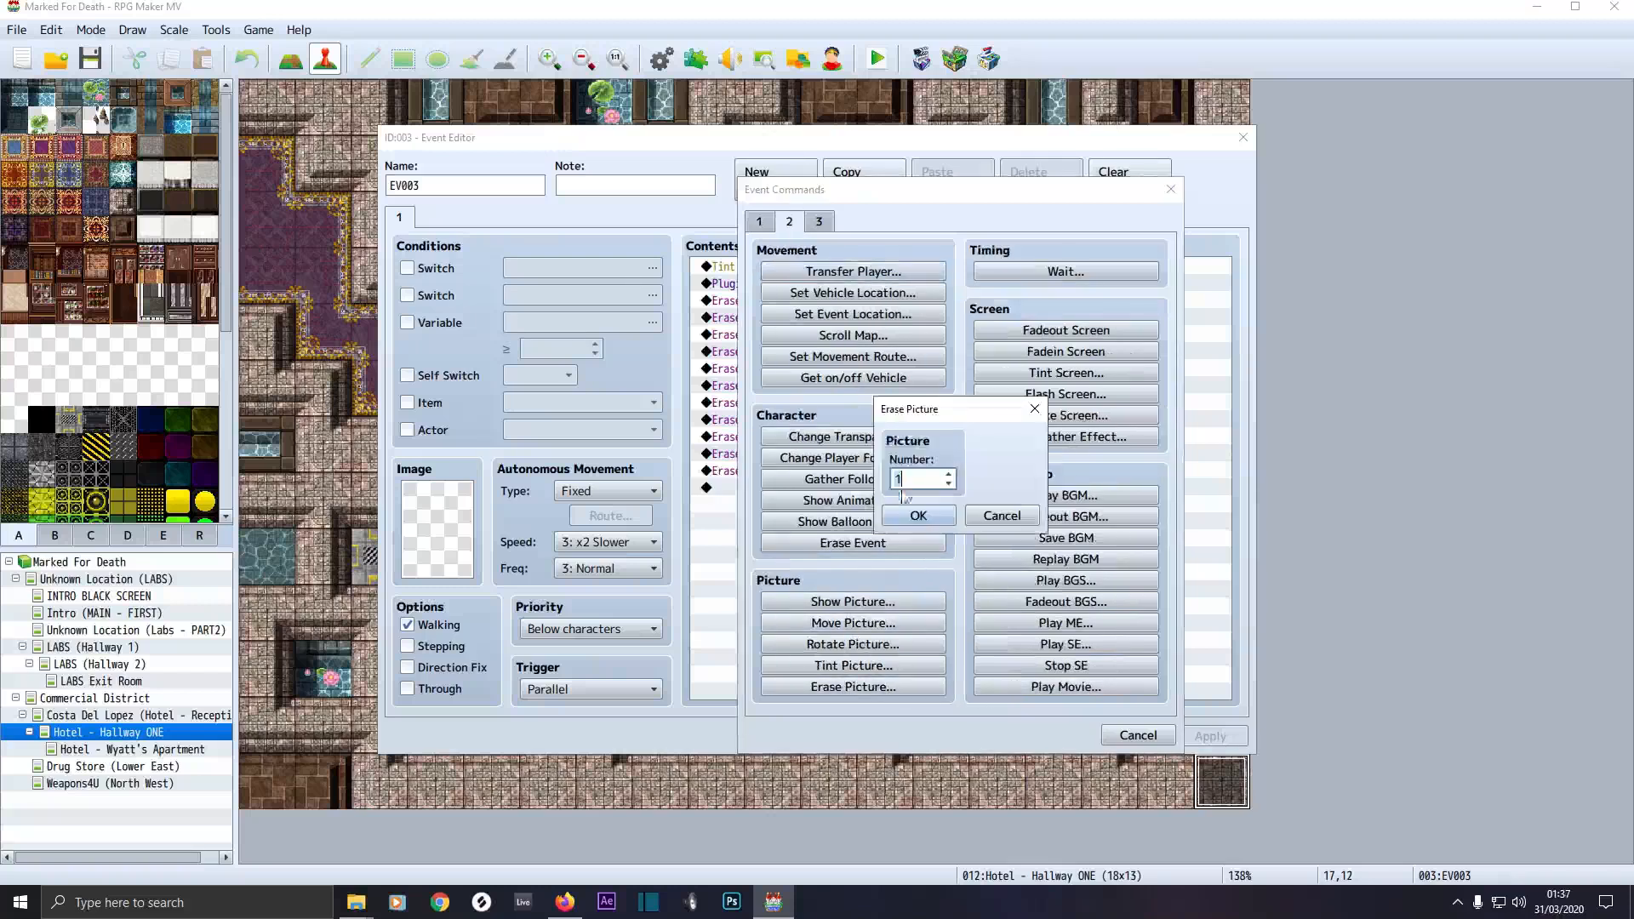
left_click(985, 518)
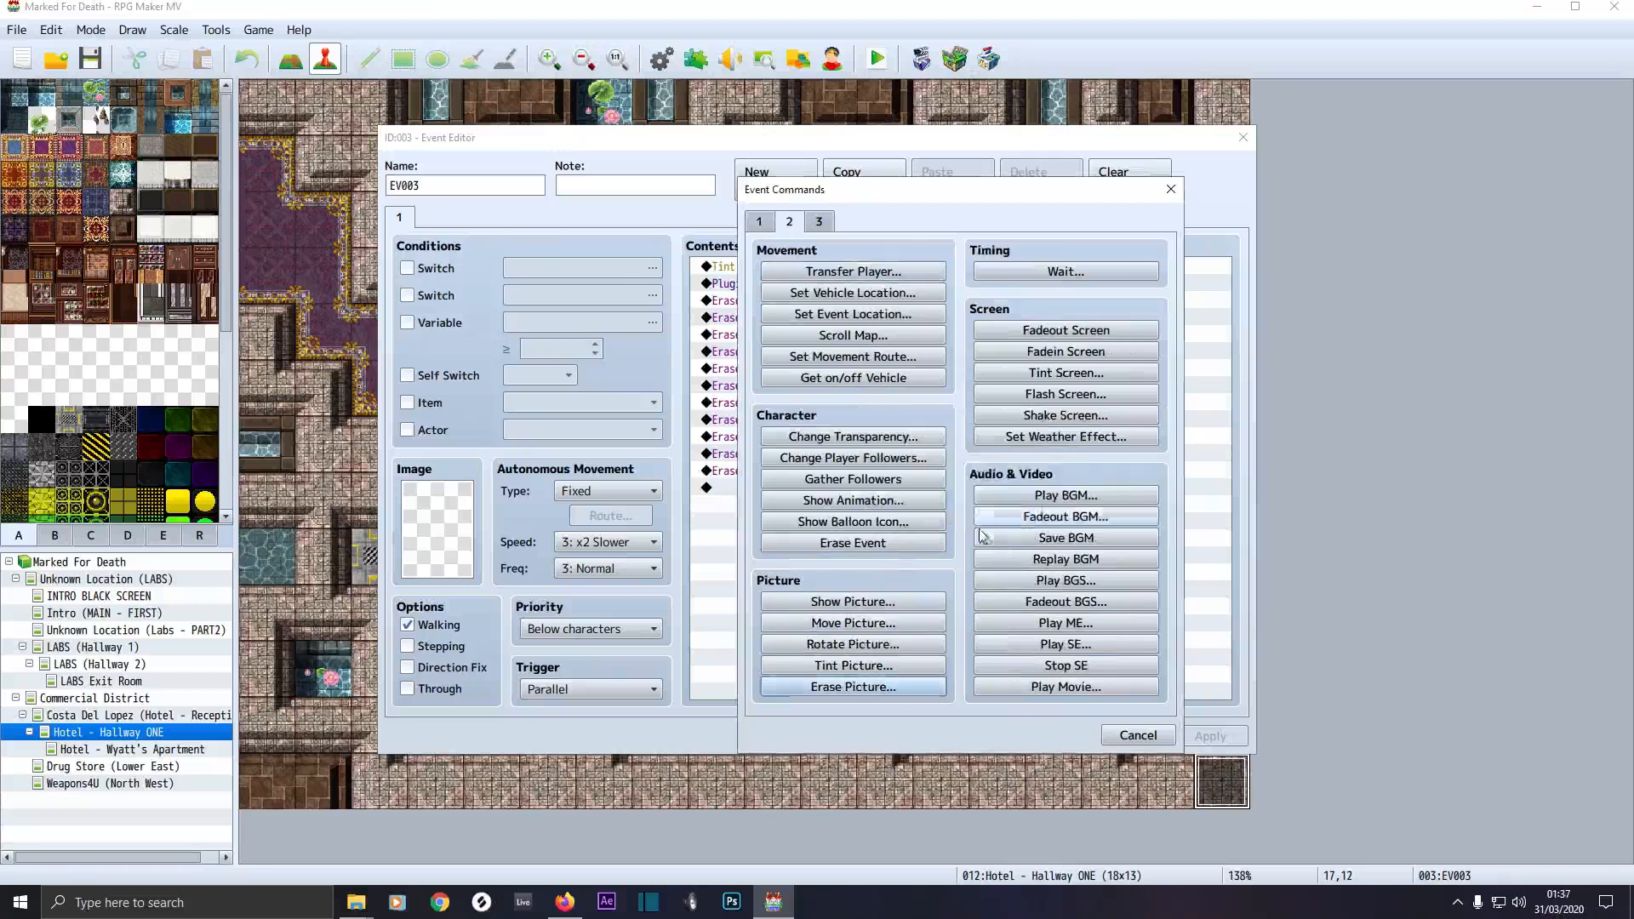
left_click(1129, 735)
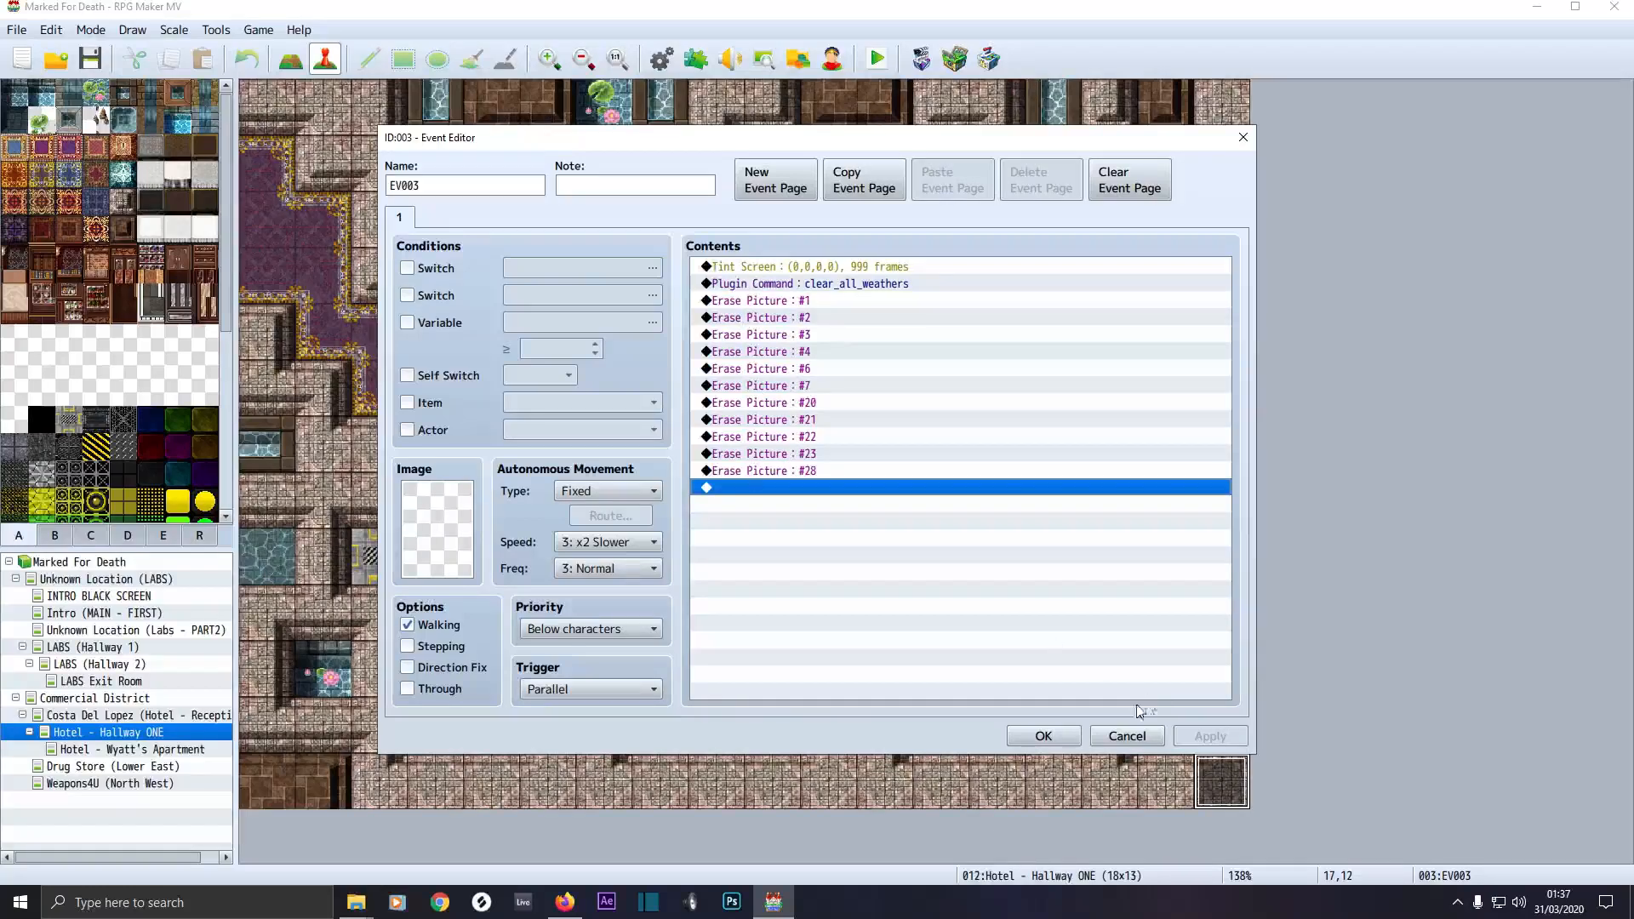
Confirm EV003, reopen it to recheck its list of erased pictures, and confirm it again
left_click(1045, 736)
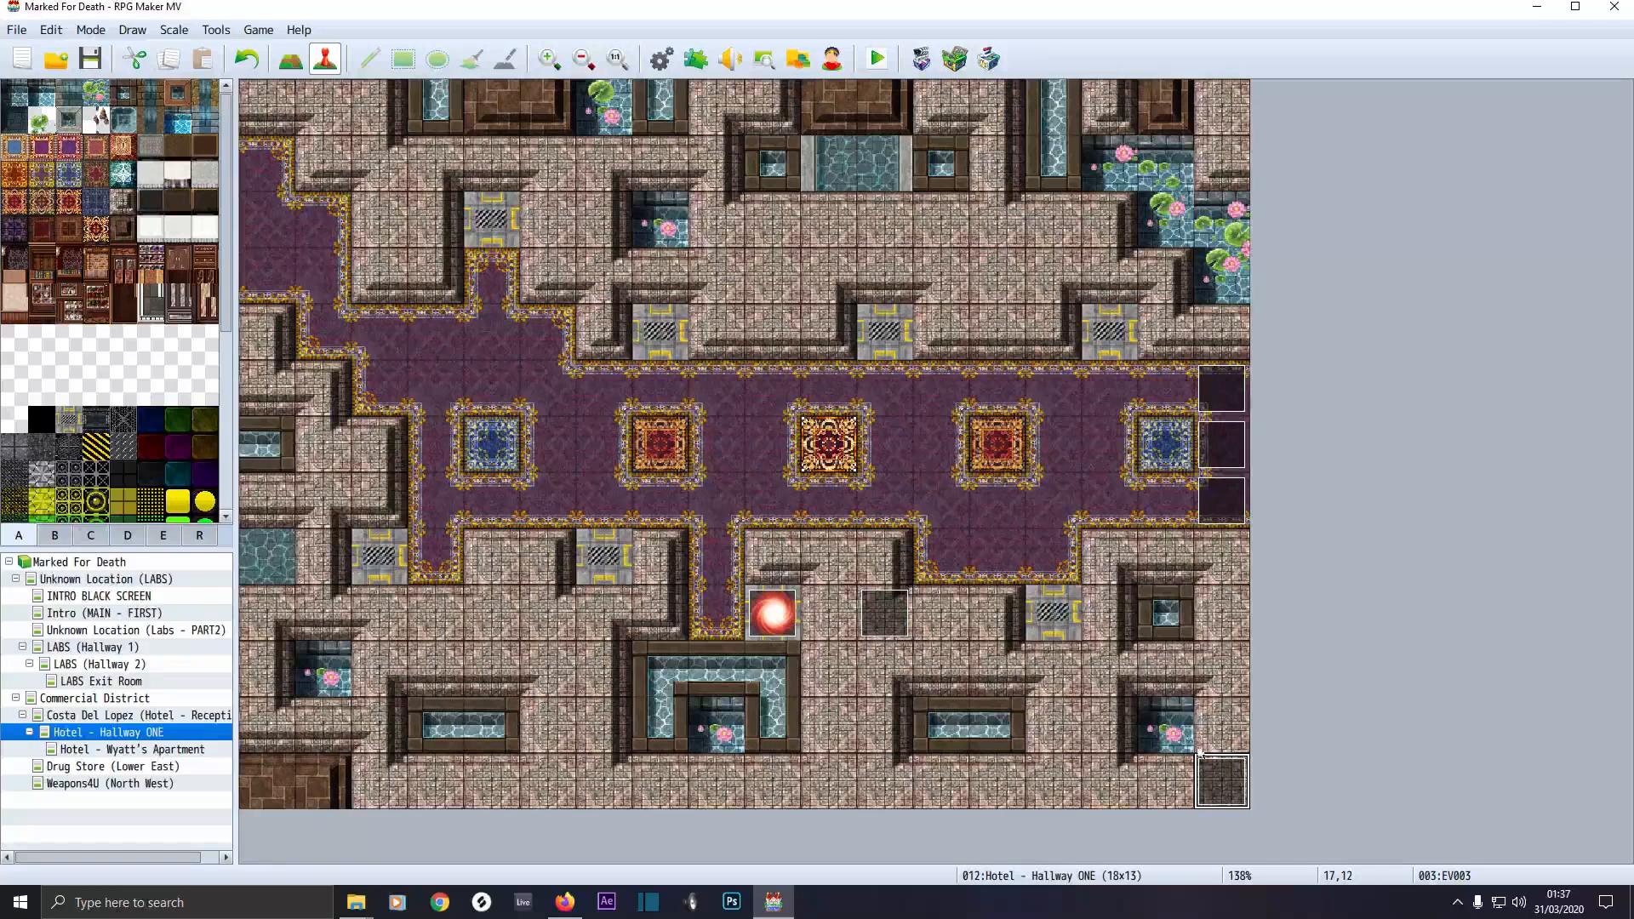
double_click(1220, 782)
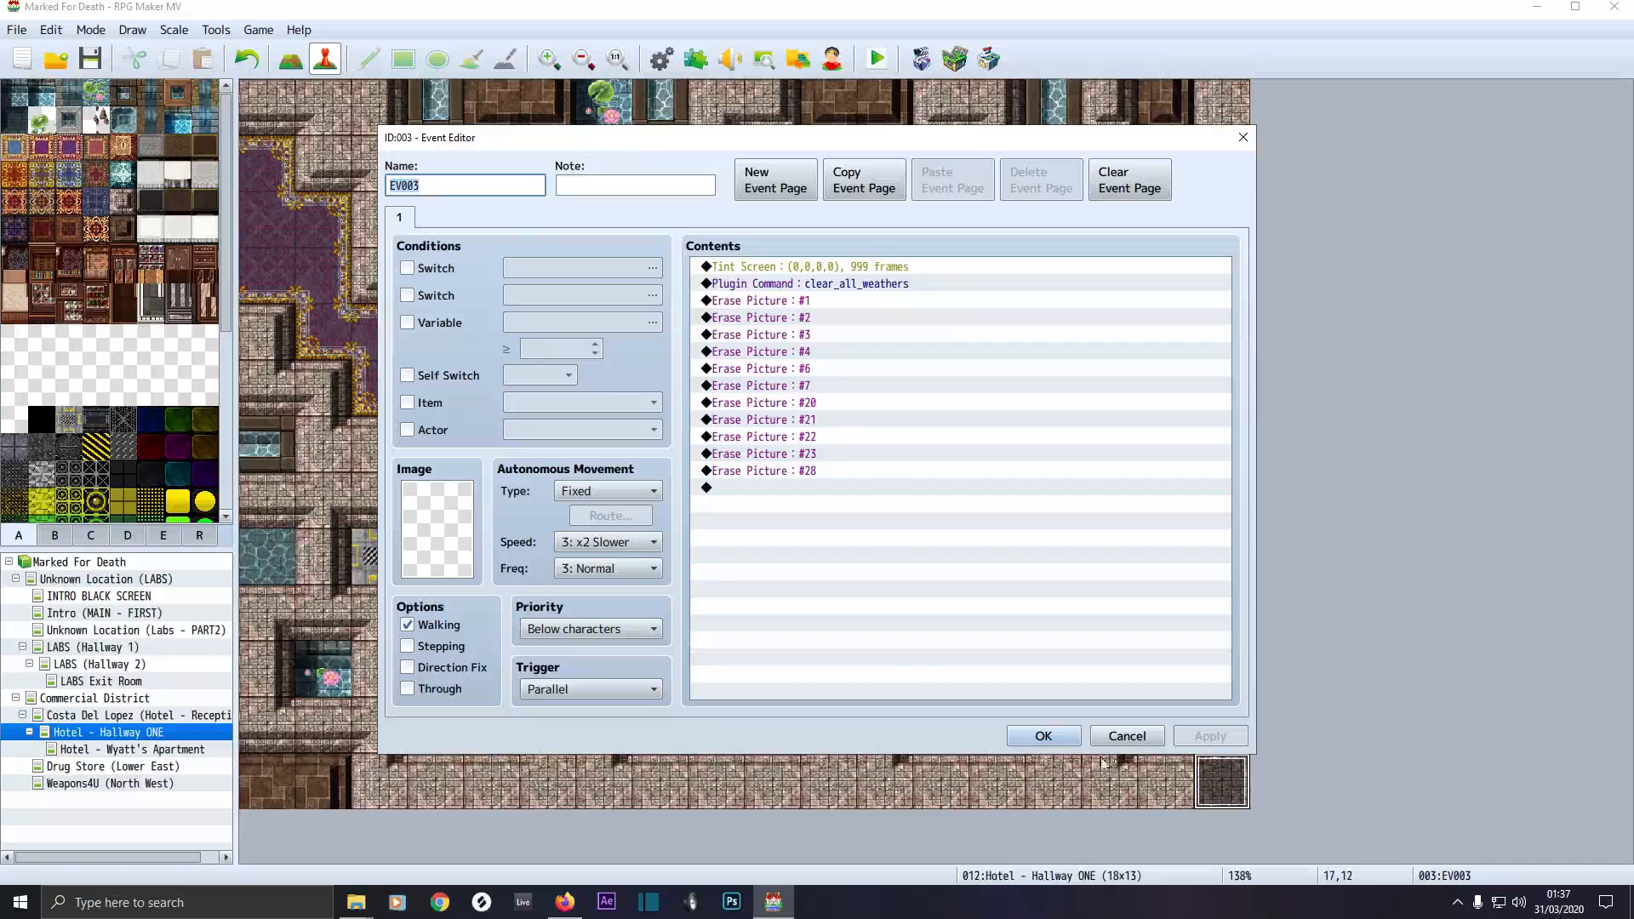
left_click(1044, 737)
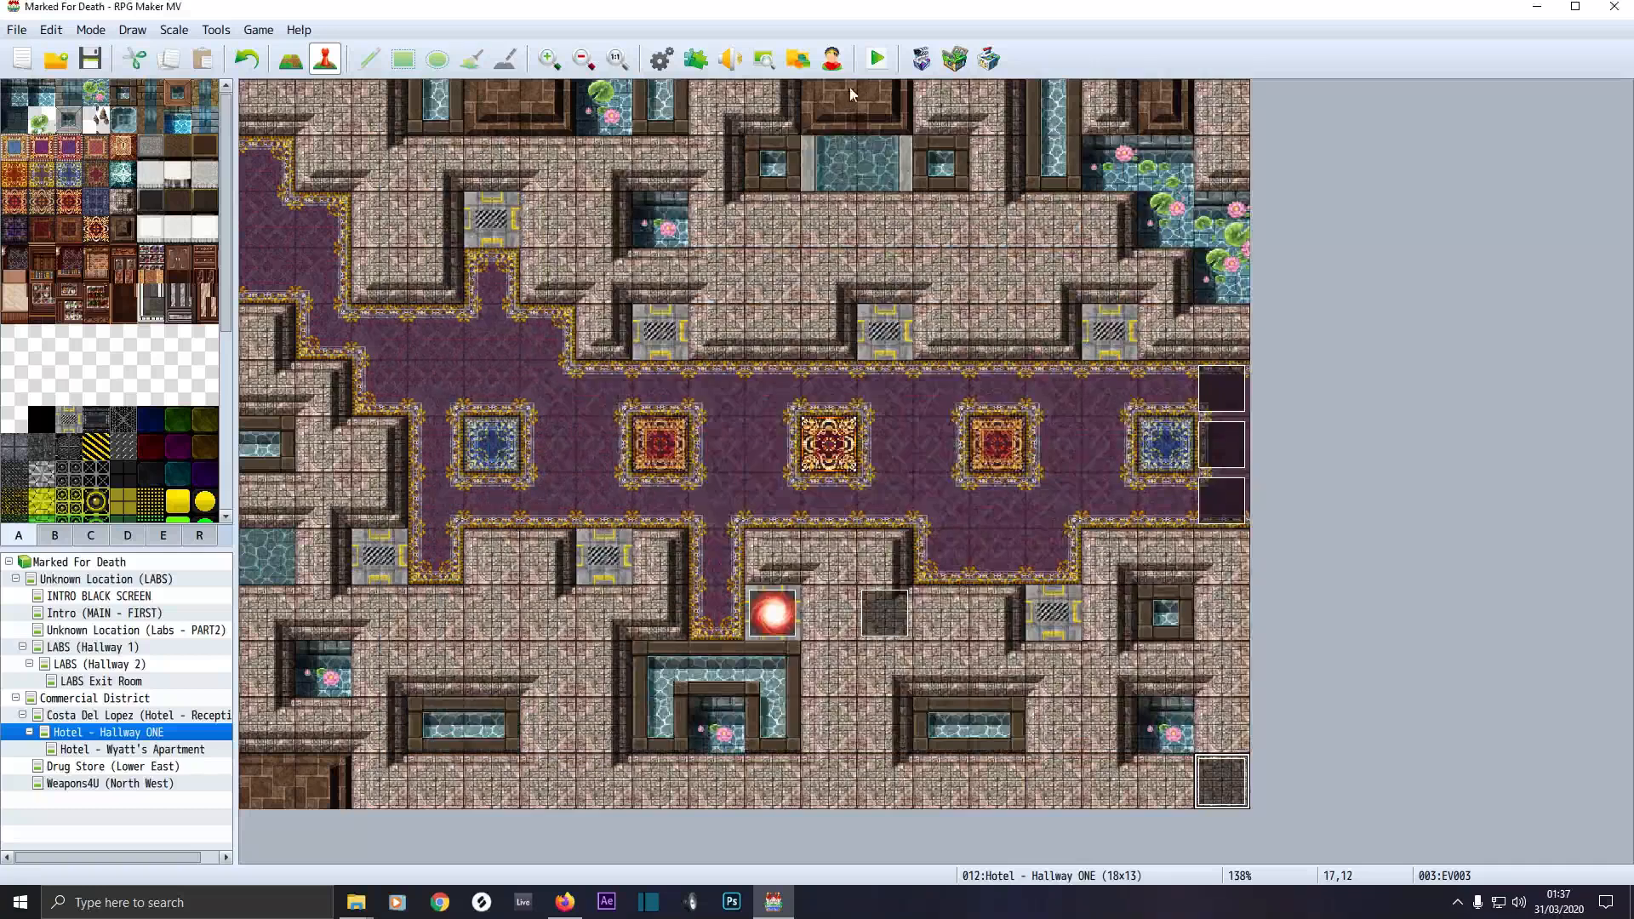
Save and launch a playtest, close the Developer Tools window, maximize the game, and continue from save File 2
left_click(874, 59)
left_click(745, 476)
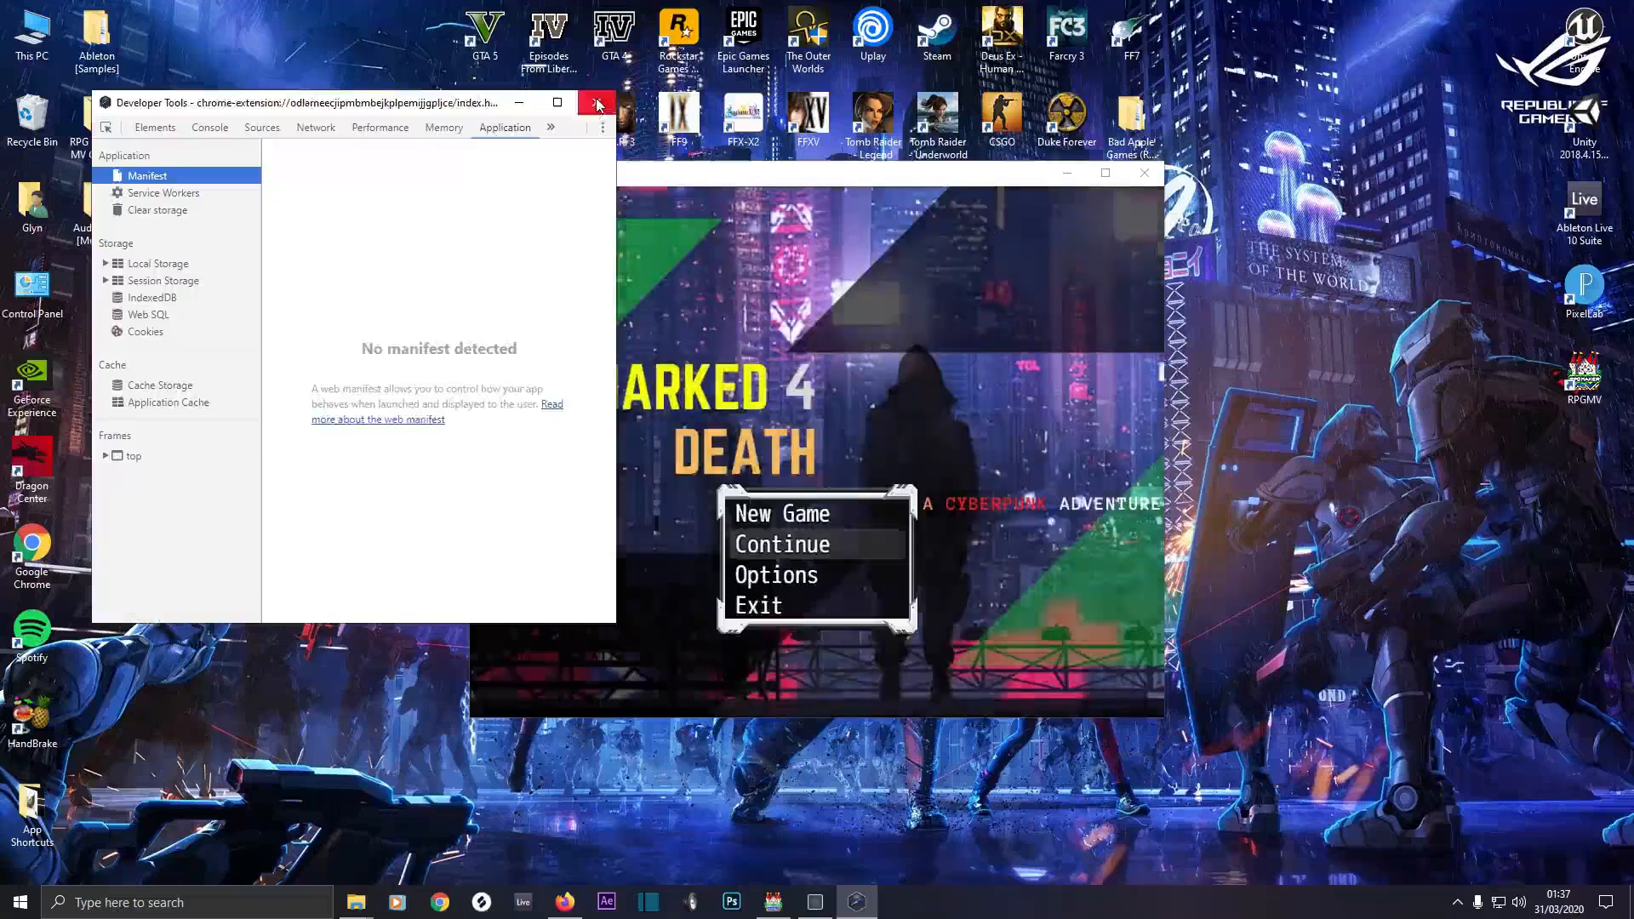
left_click(599, 105)
left_click(1105, 172)
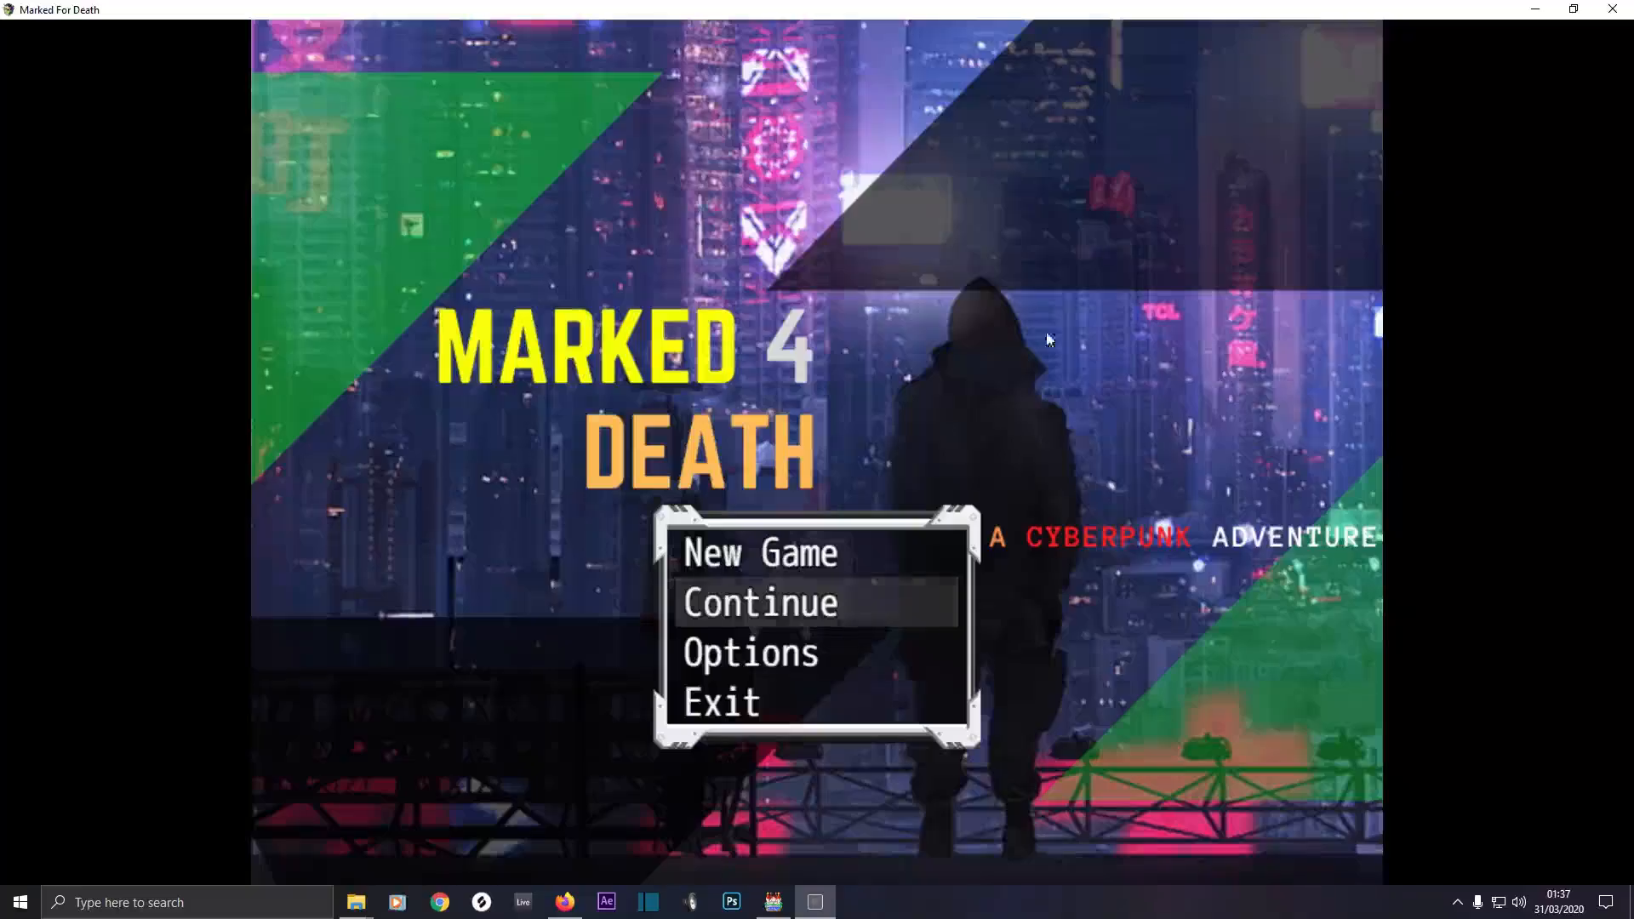
left_click(754, 598)
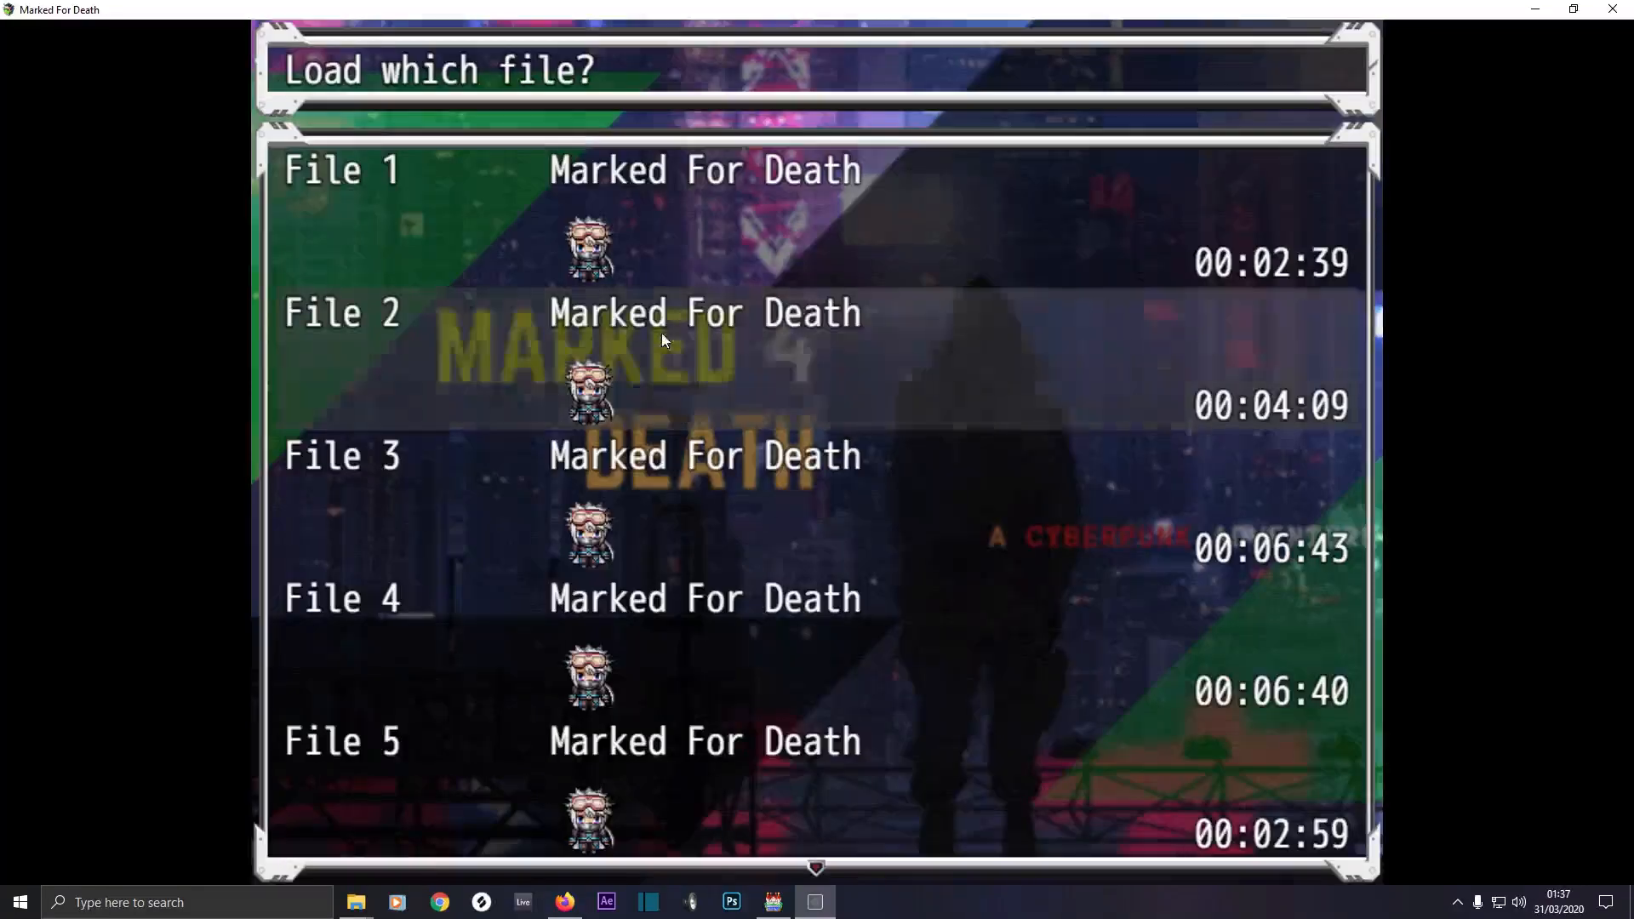
left_click(641, 313)
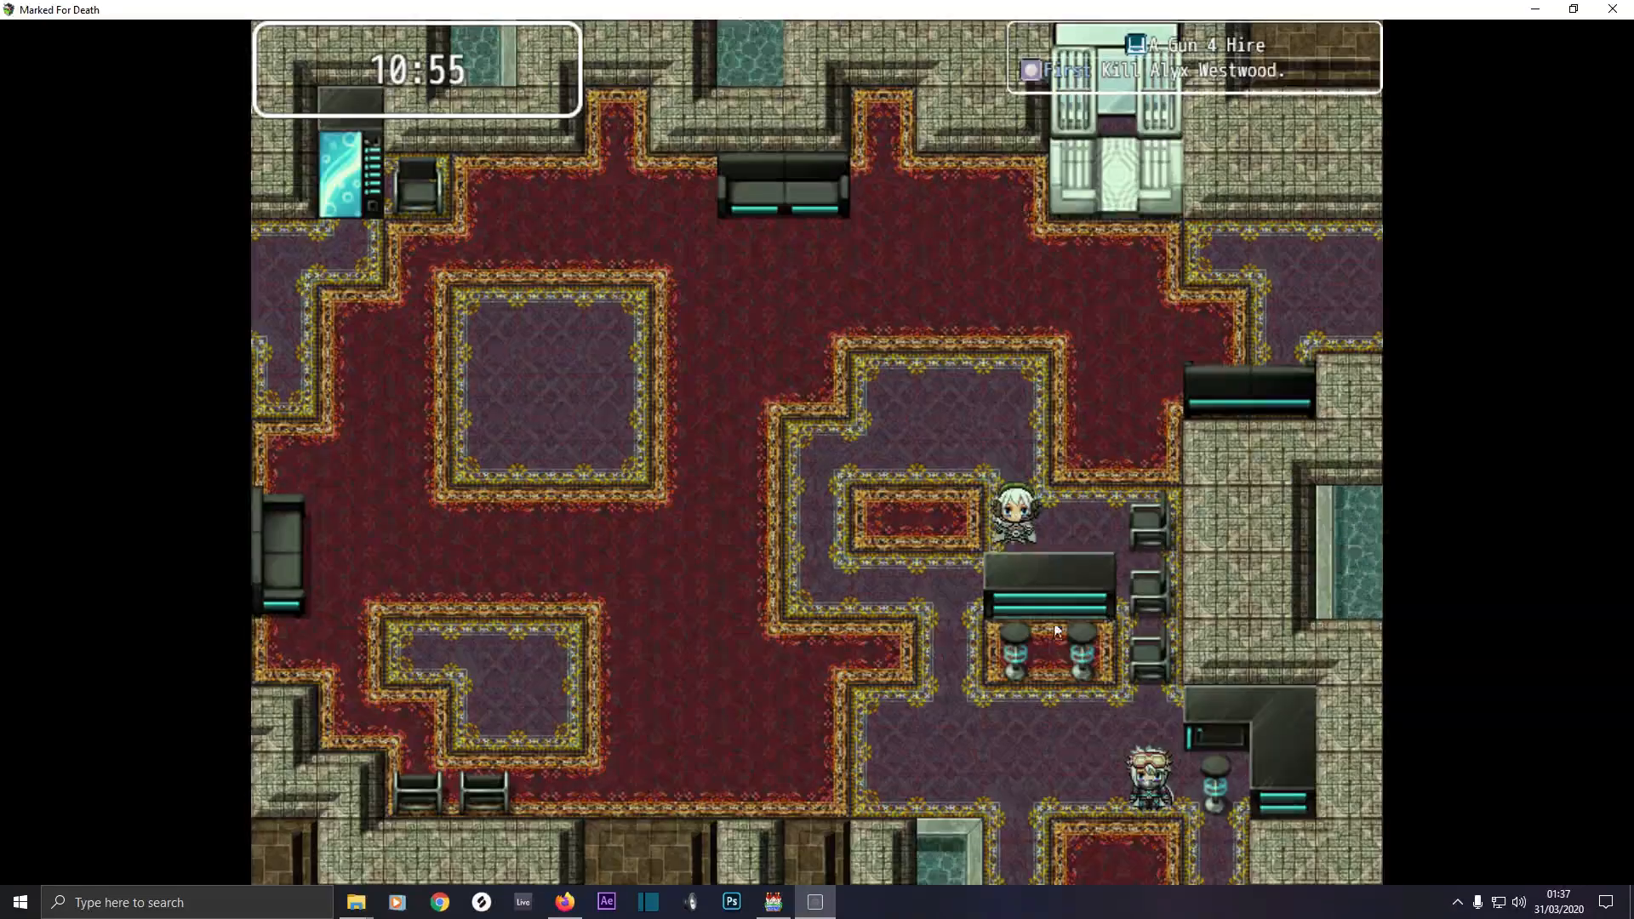
Walk the player out of the hotel and west along the street to test the city map's player icon
left_click(1143, 842)
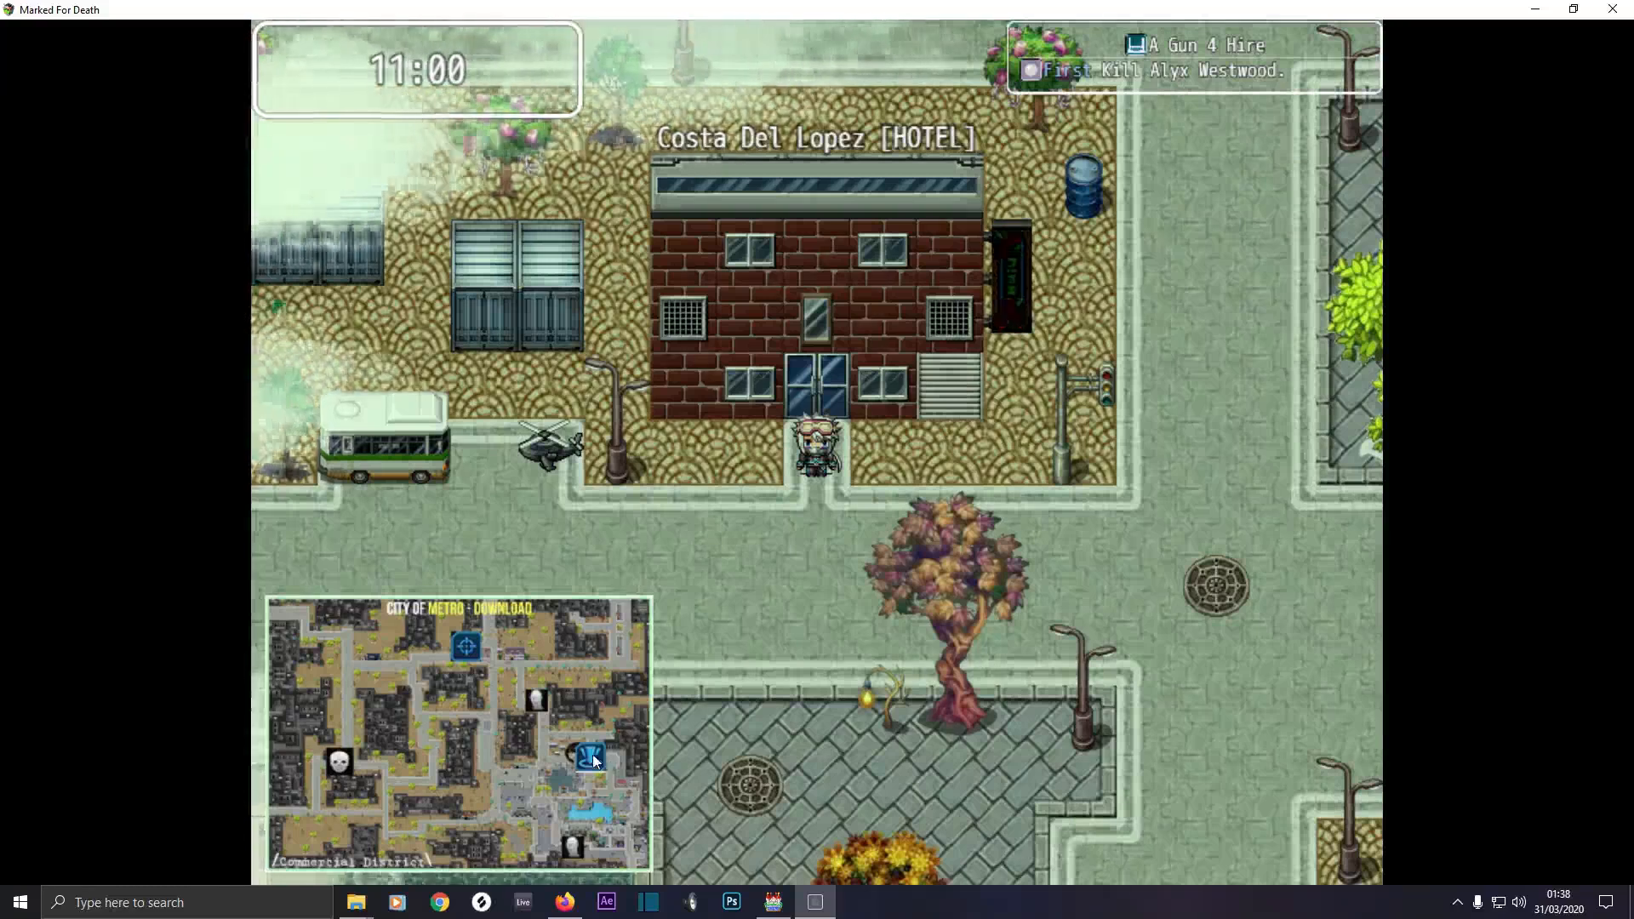
left_click(742, 607)
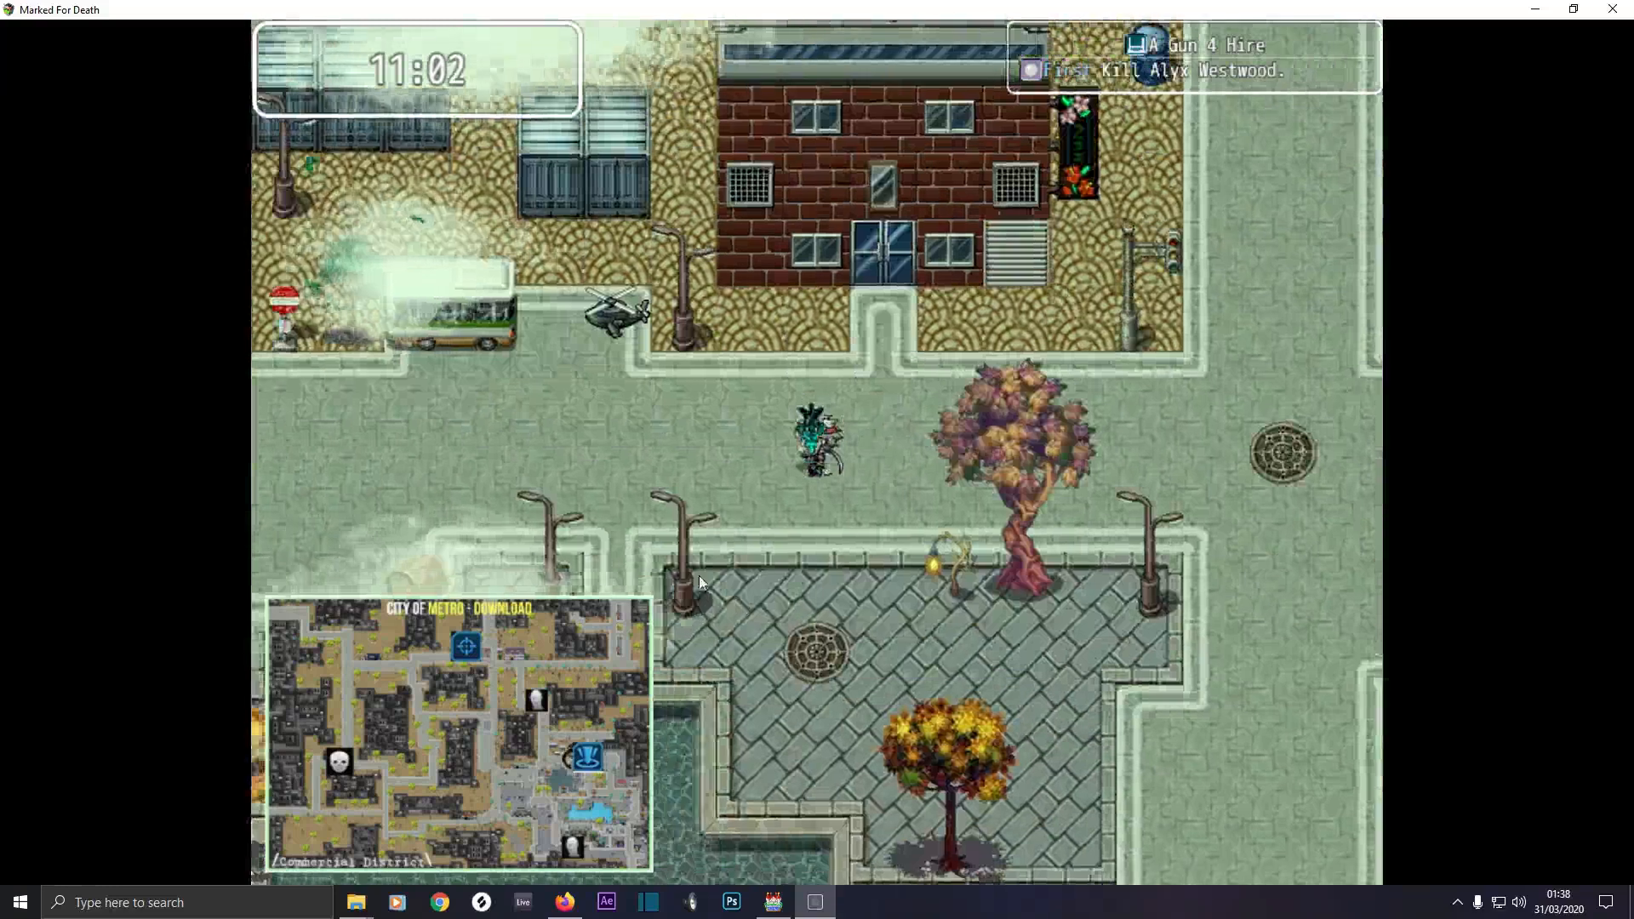
left_click(667, 542)
left_click(622, 505)
left_click(551, 471)
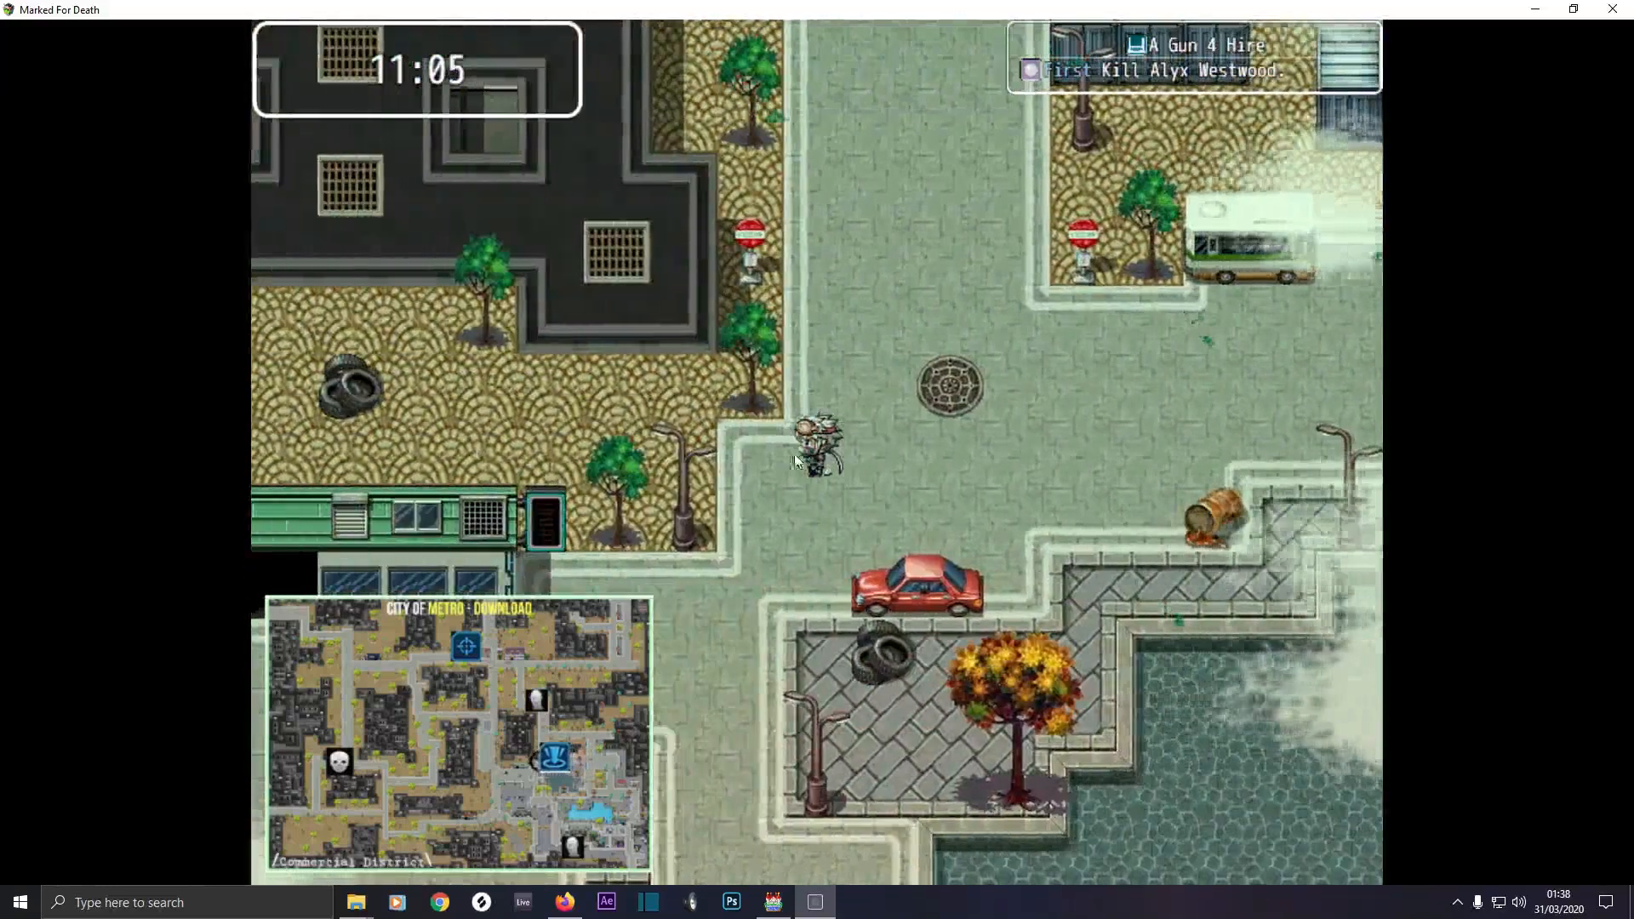
Walk the player back east and then west again, checking that the map icon follows the movement
left_click(919, 455)
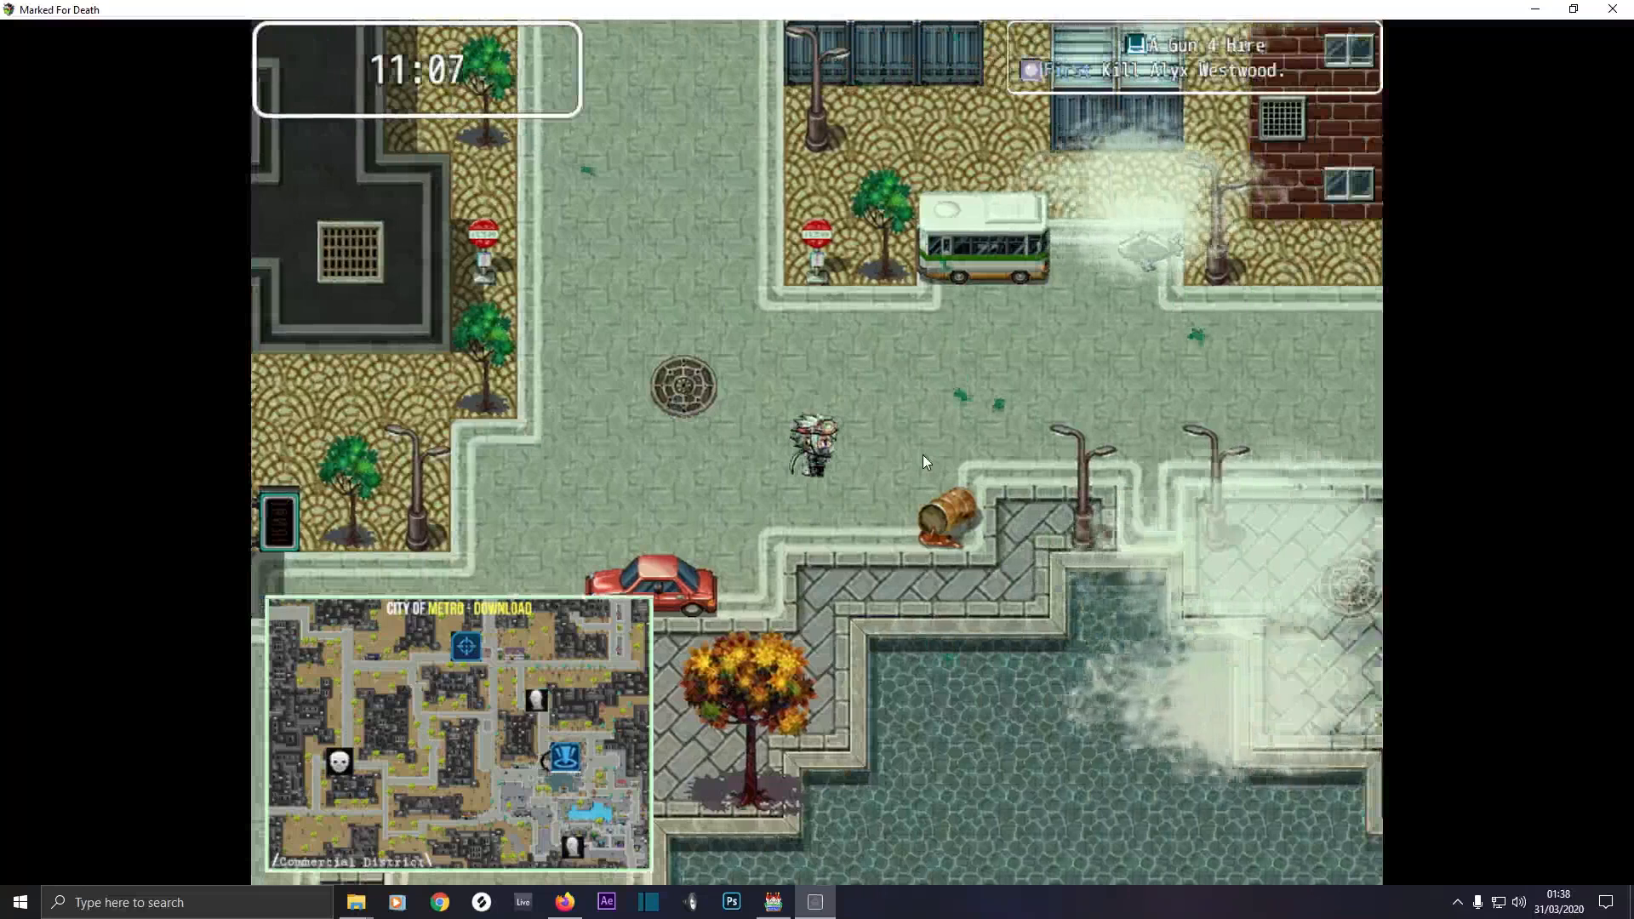
left_click(922, 454)
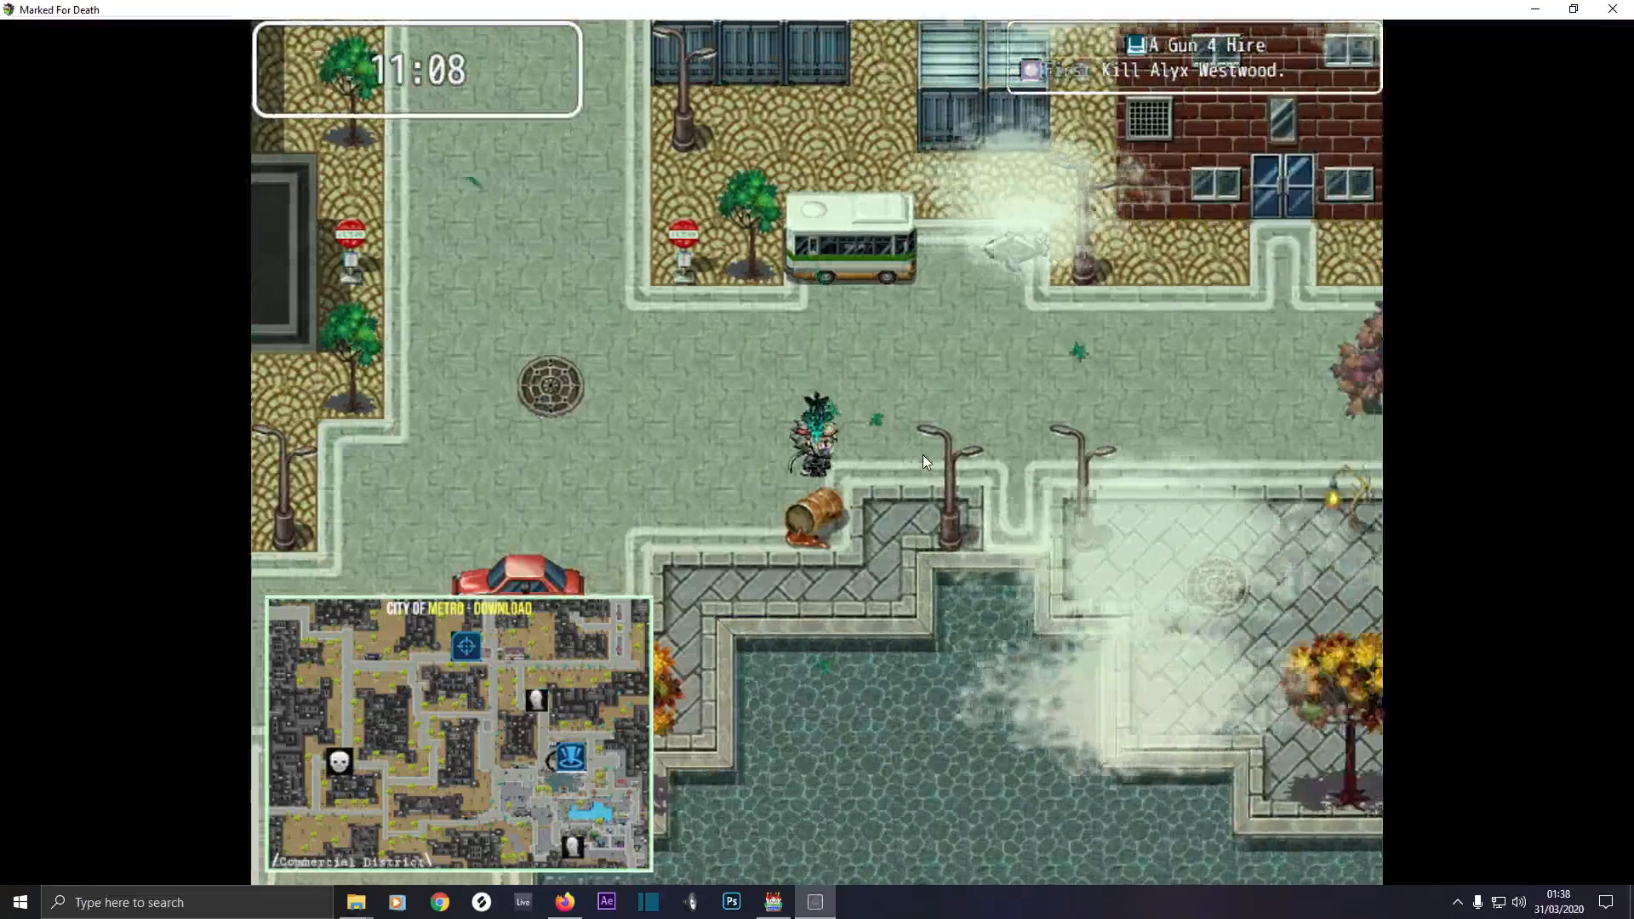
left_click(893, 451)
left_click(711, 439)
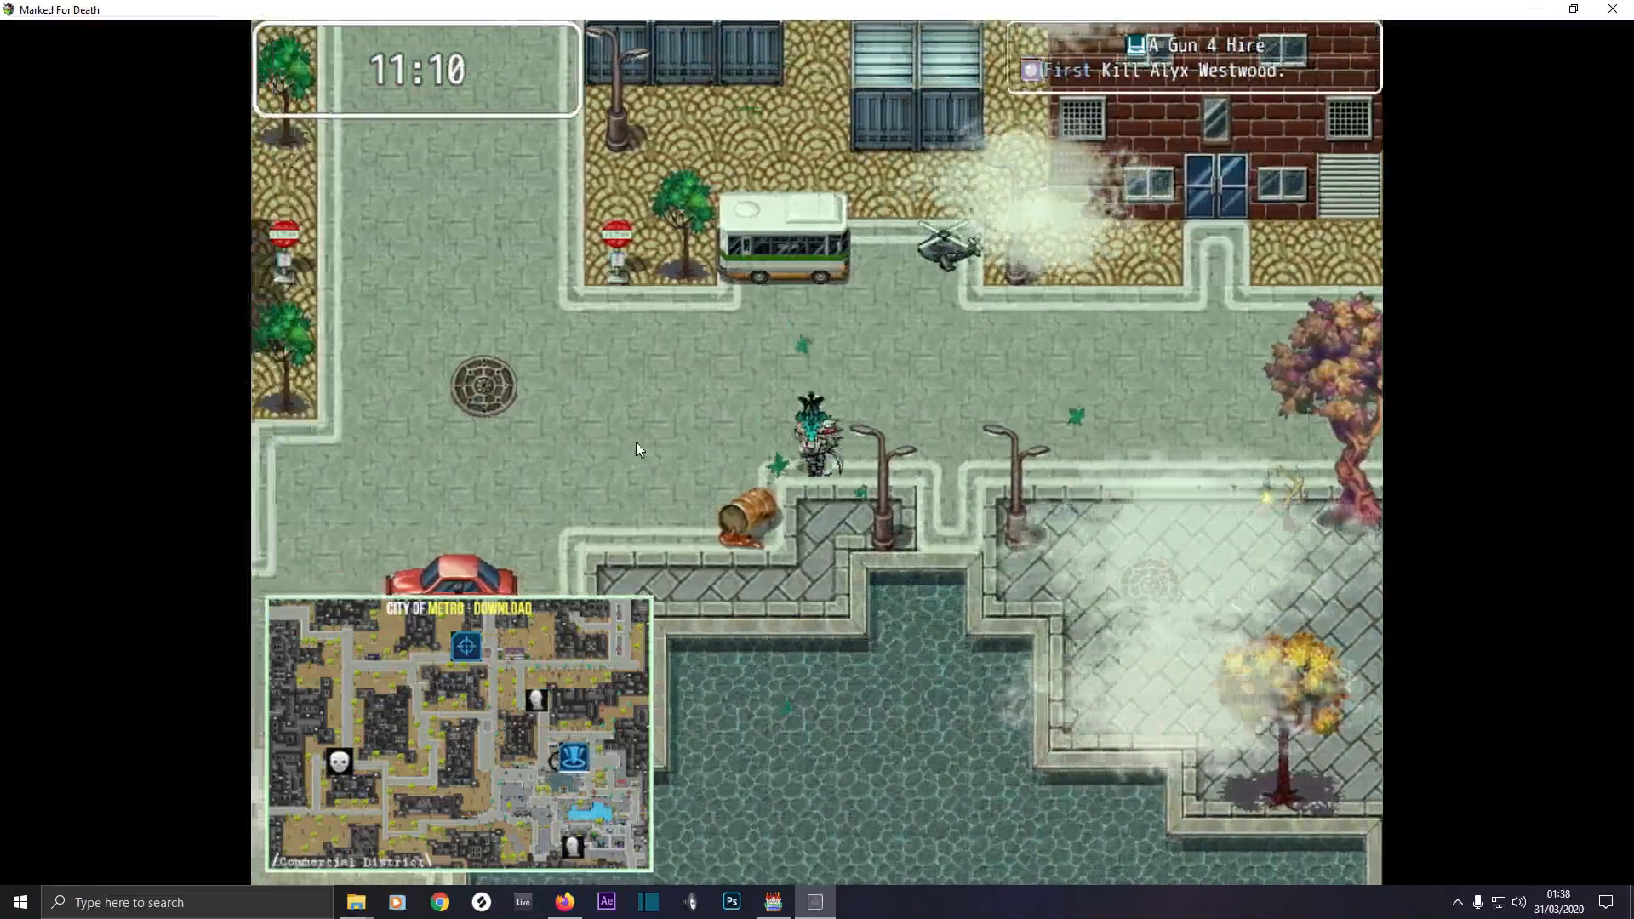
left_click(628, 443)
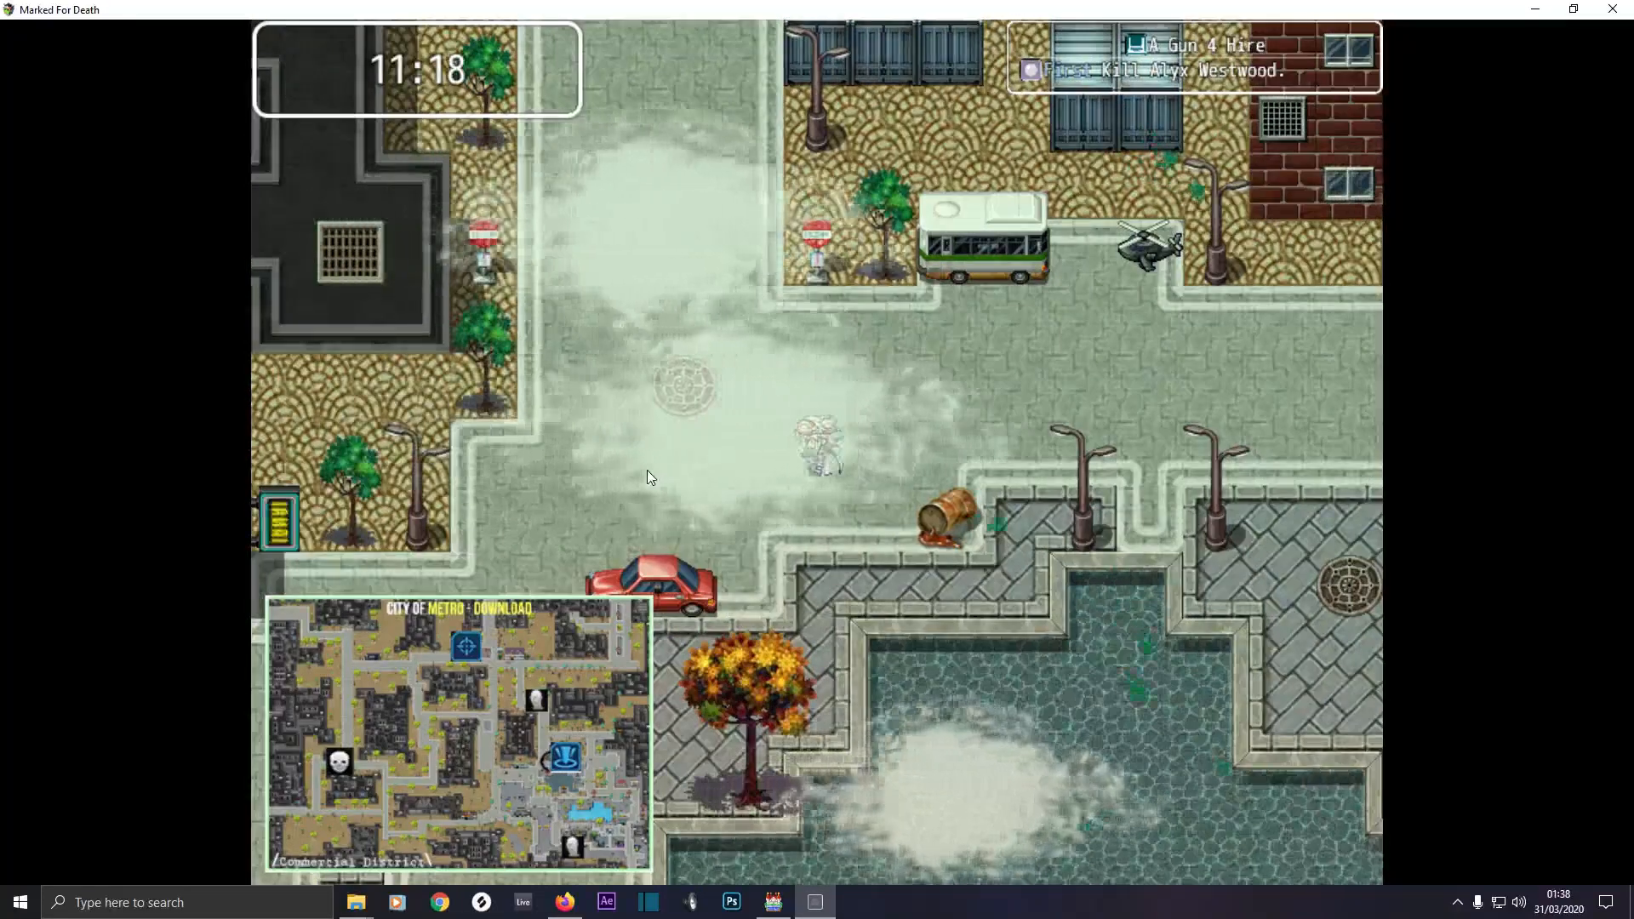
Walk the player west and north along the street towards a patrolling enemy to check both icons on the city map
left_click(647, 470)
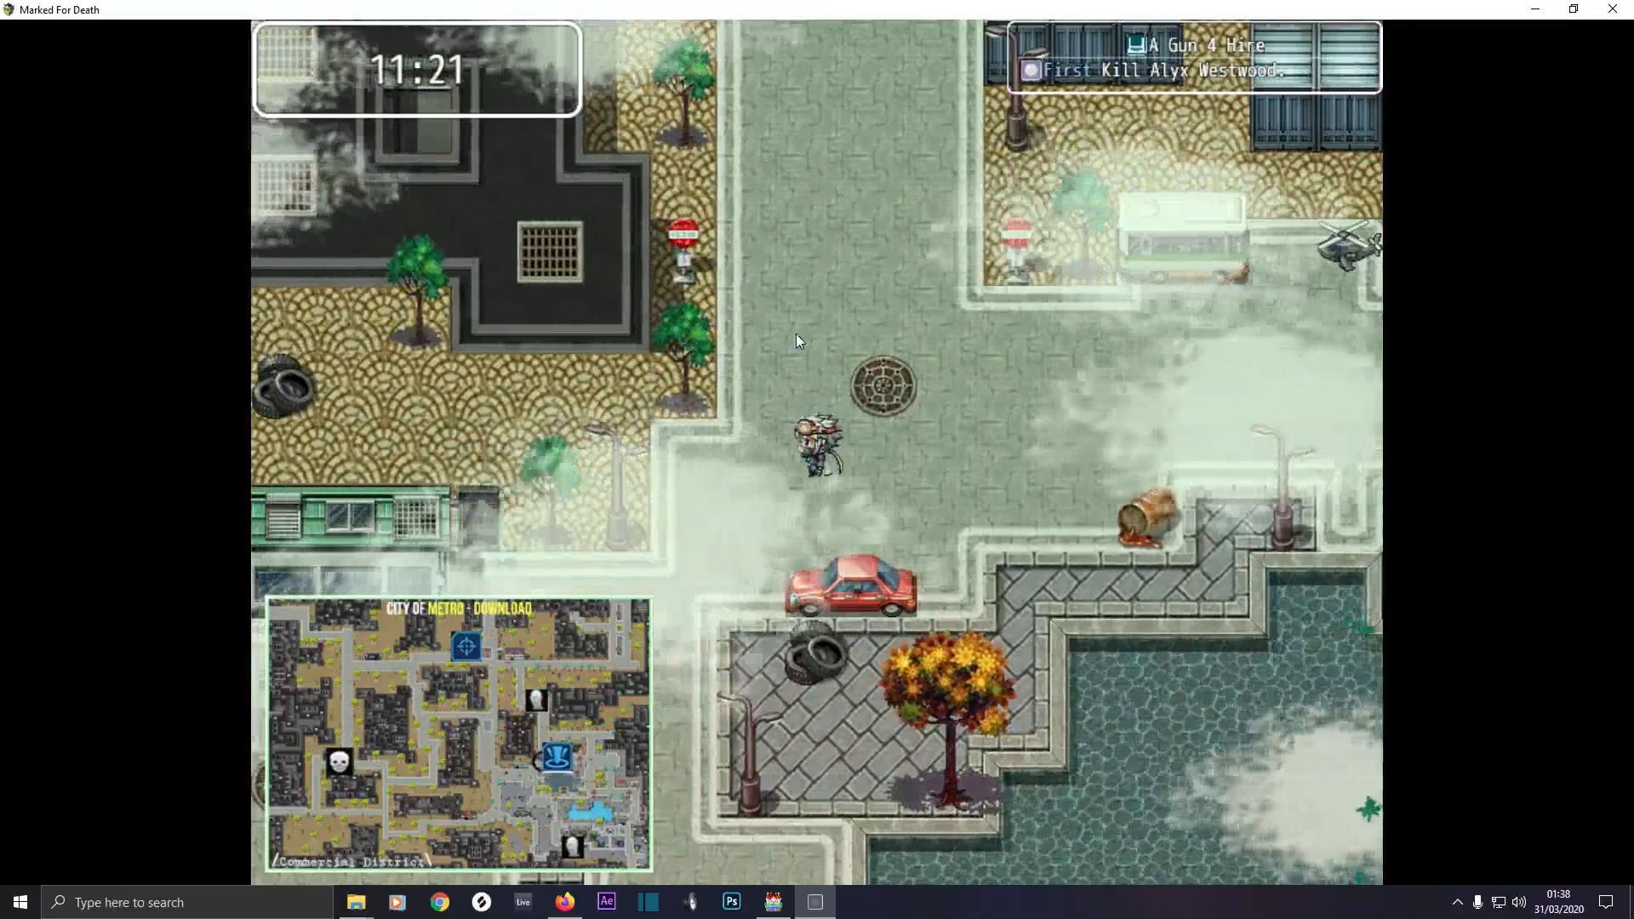
left_click(803, 323)
left_click(809, 286)
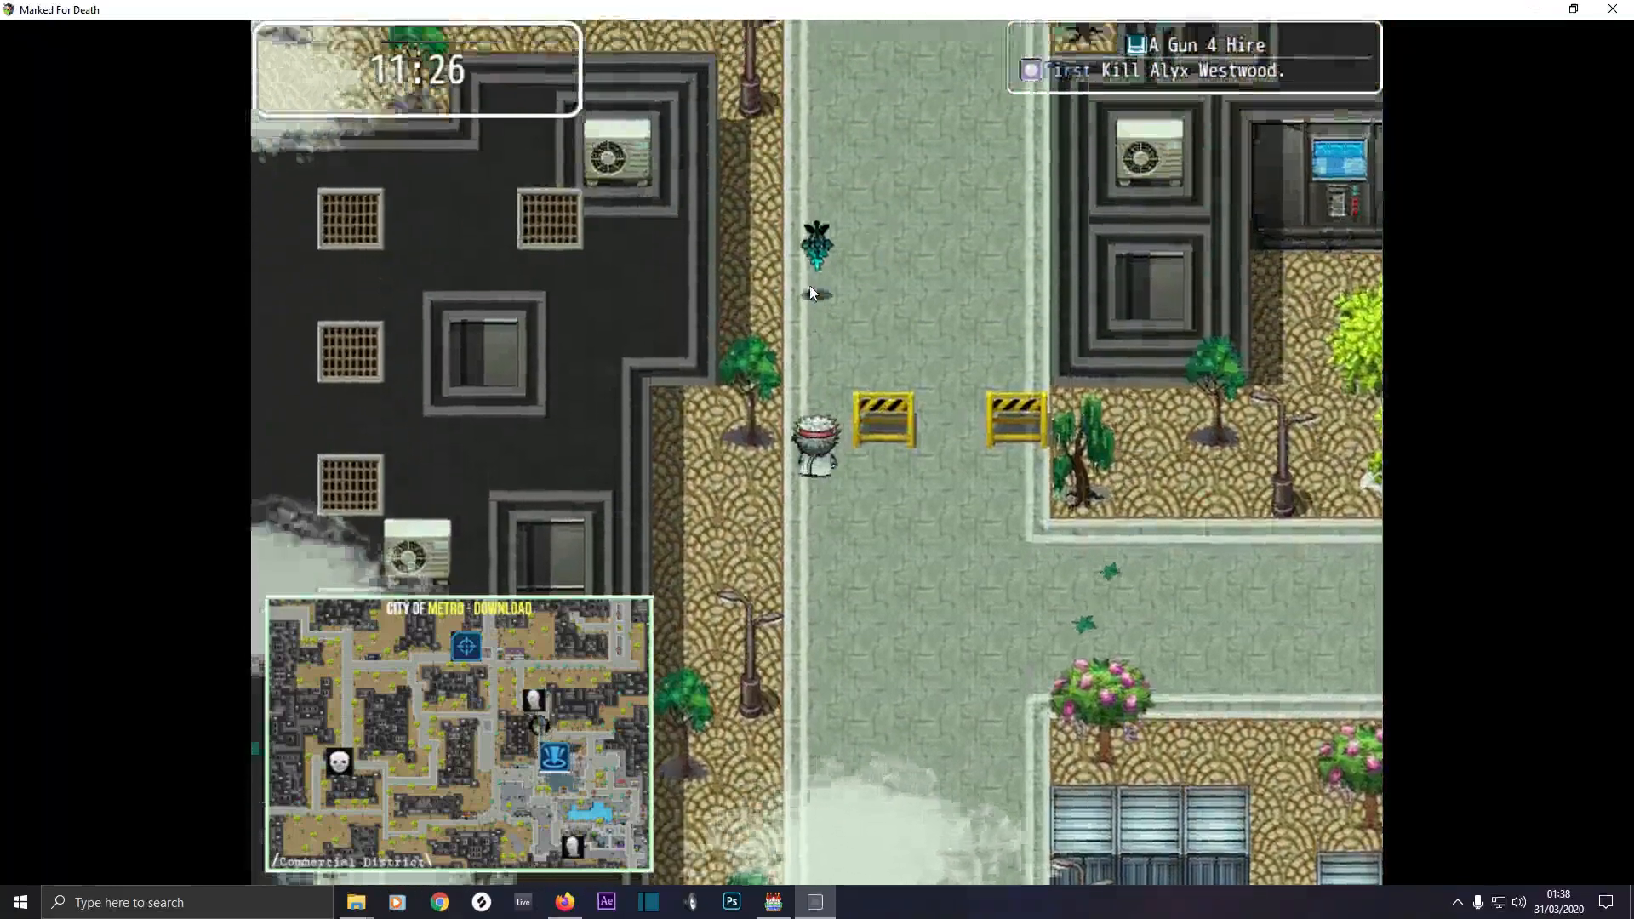
left_click(809, 284)
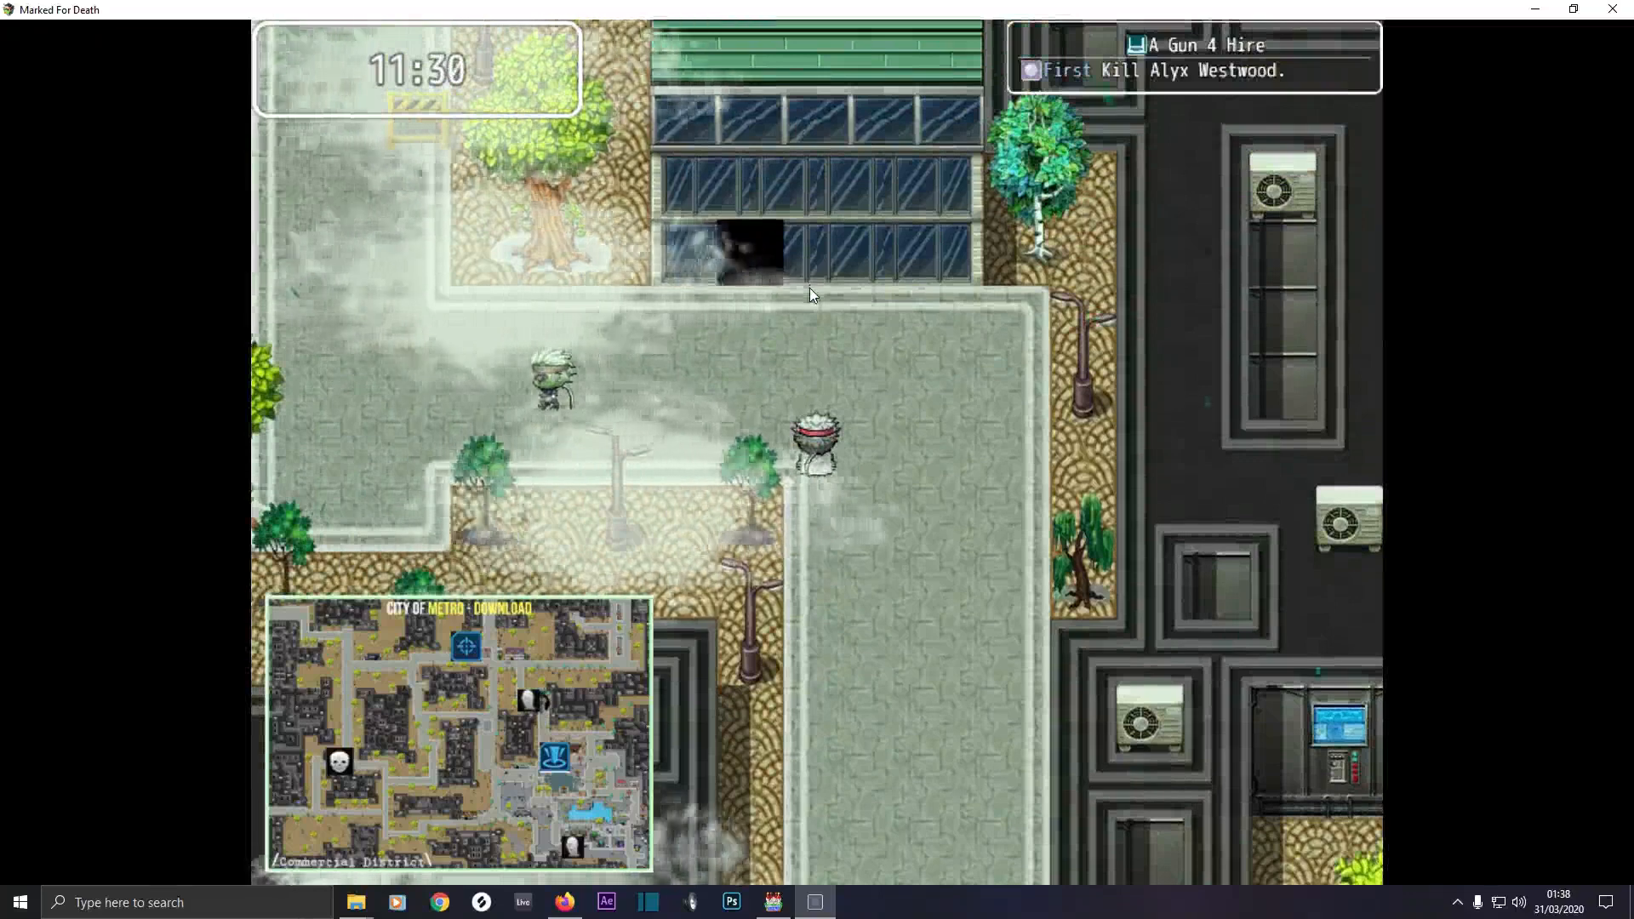
Return to the helicopter beside the hotel, board it, and fly west across the city to test the map icons
left_click(871, 563)
left_click_drag(870, 563, 789, 401)
left_click(790, 403)
left_click(808, 436)
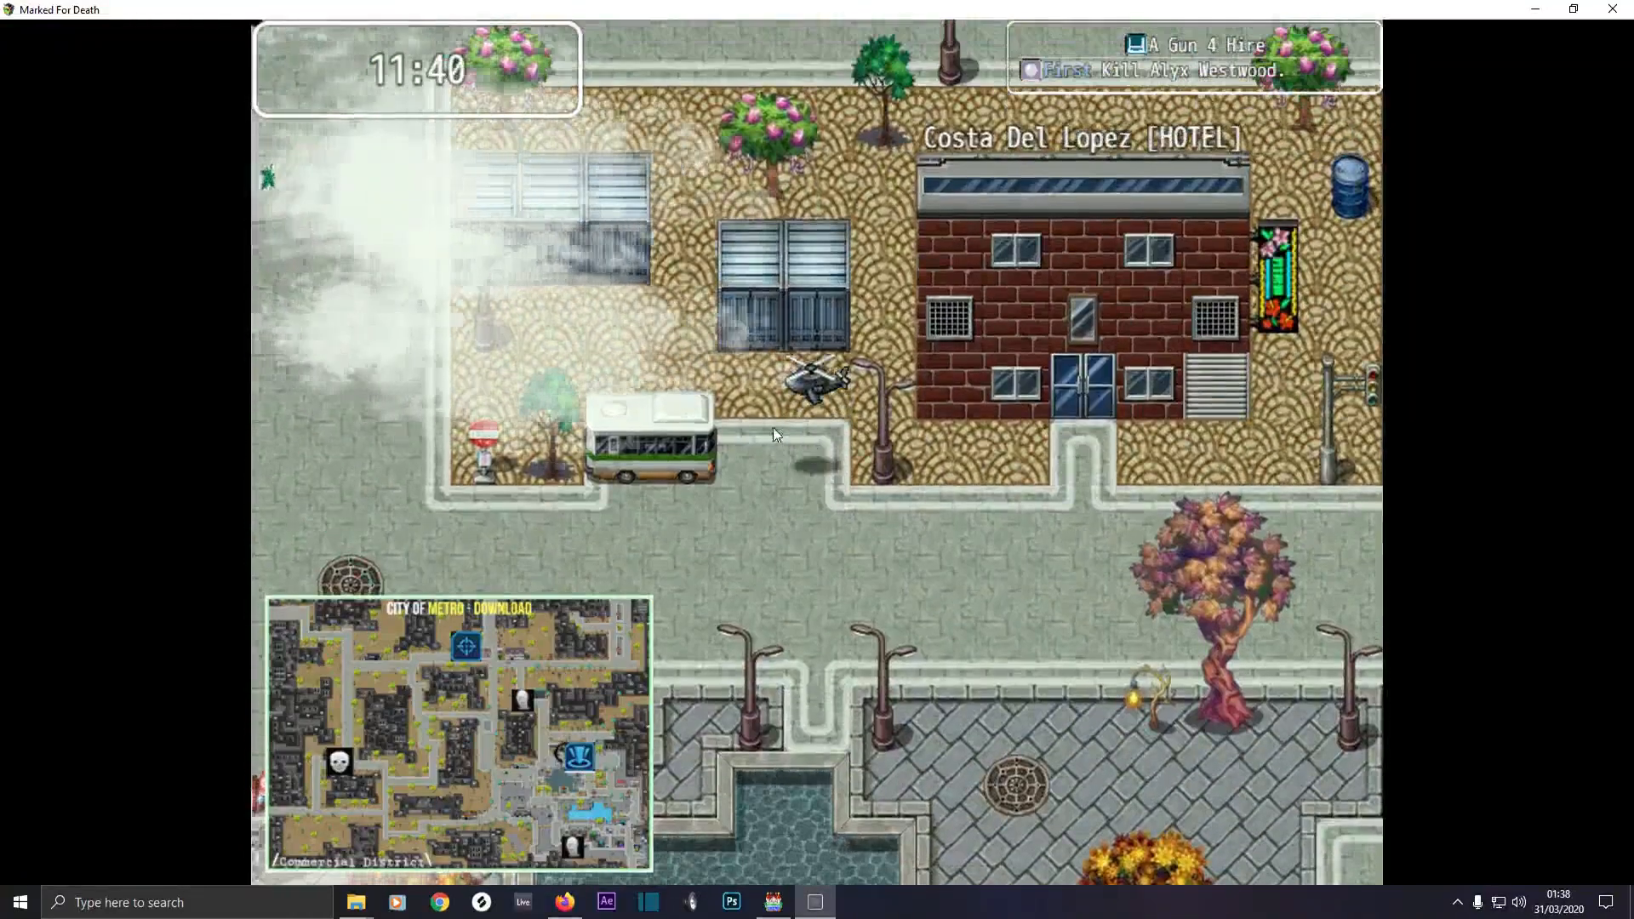
left_click_drag(681, 427, 695, 491)
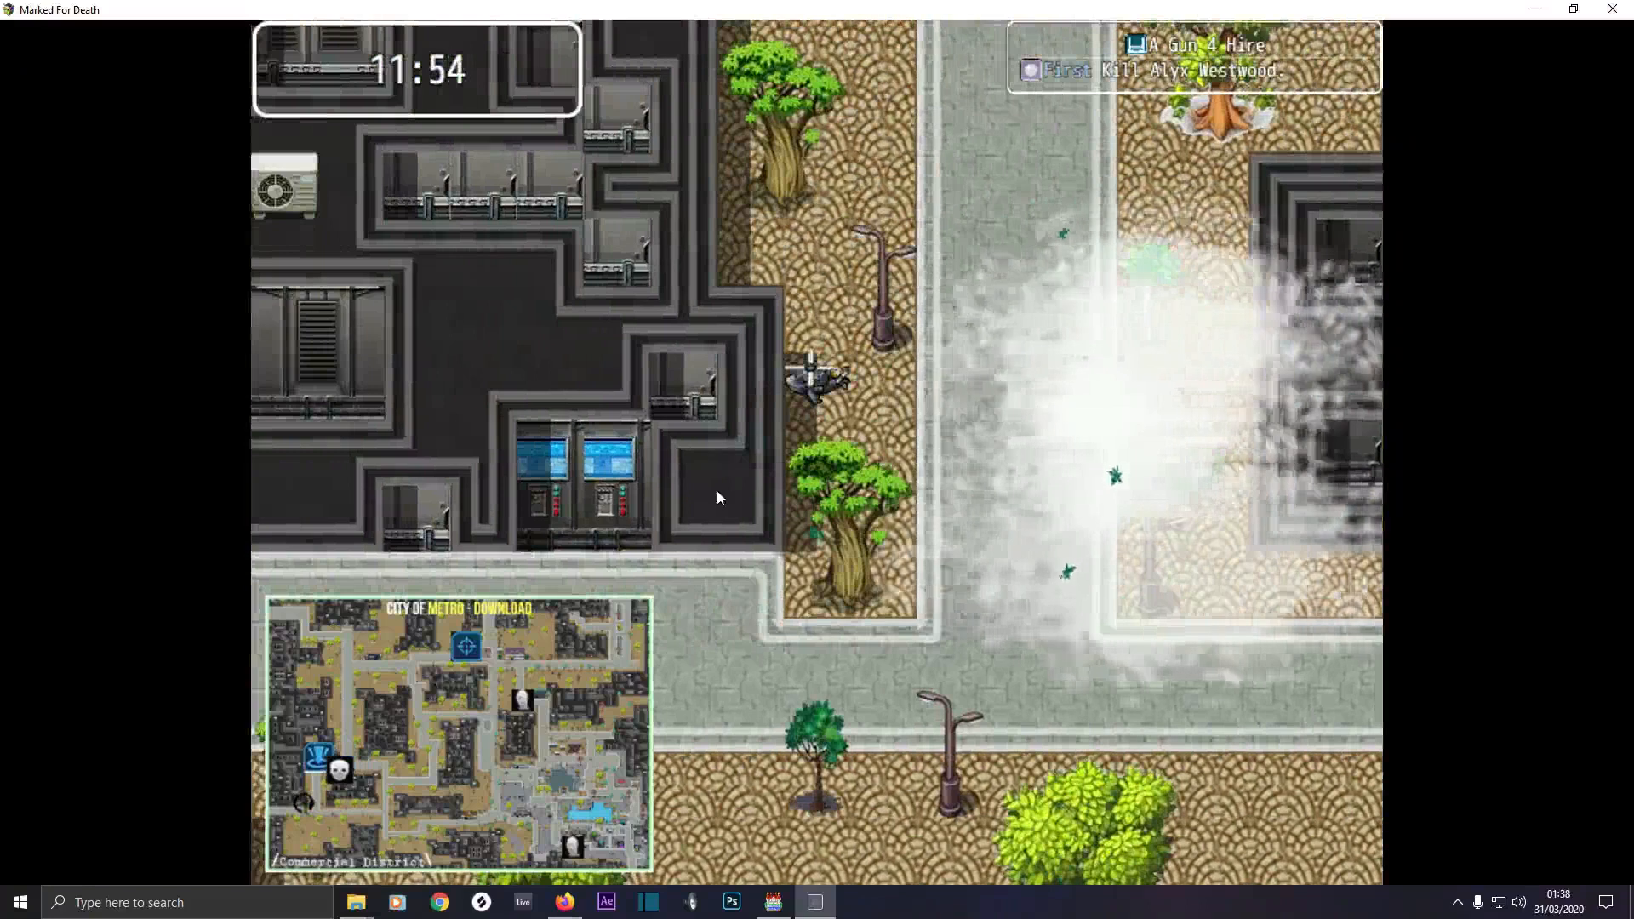
Fly the helicopter to the street beside the mission target and land it on the road
left_click(829, 454)
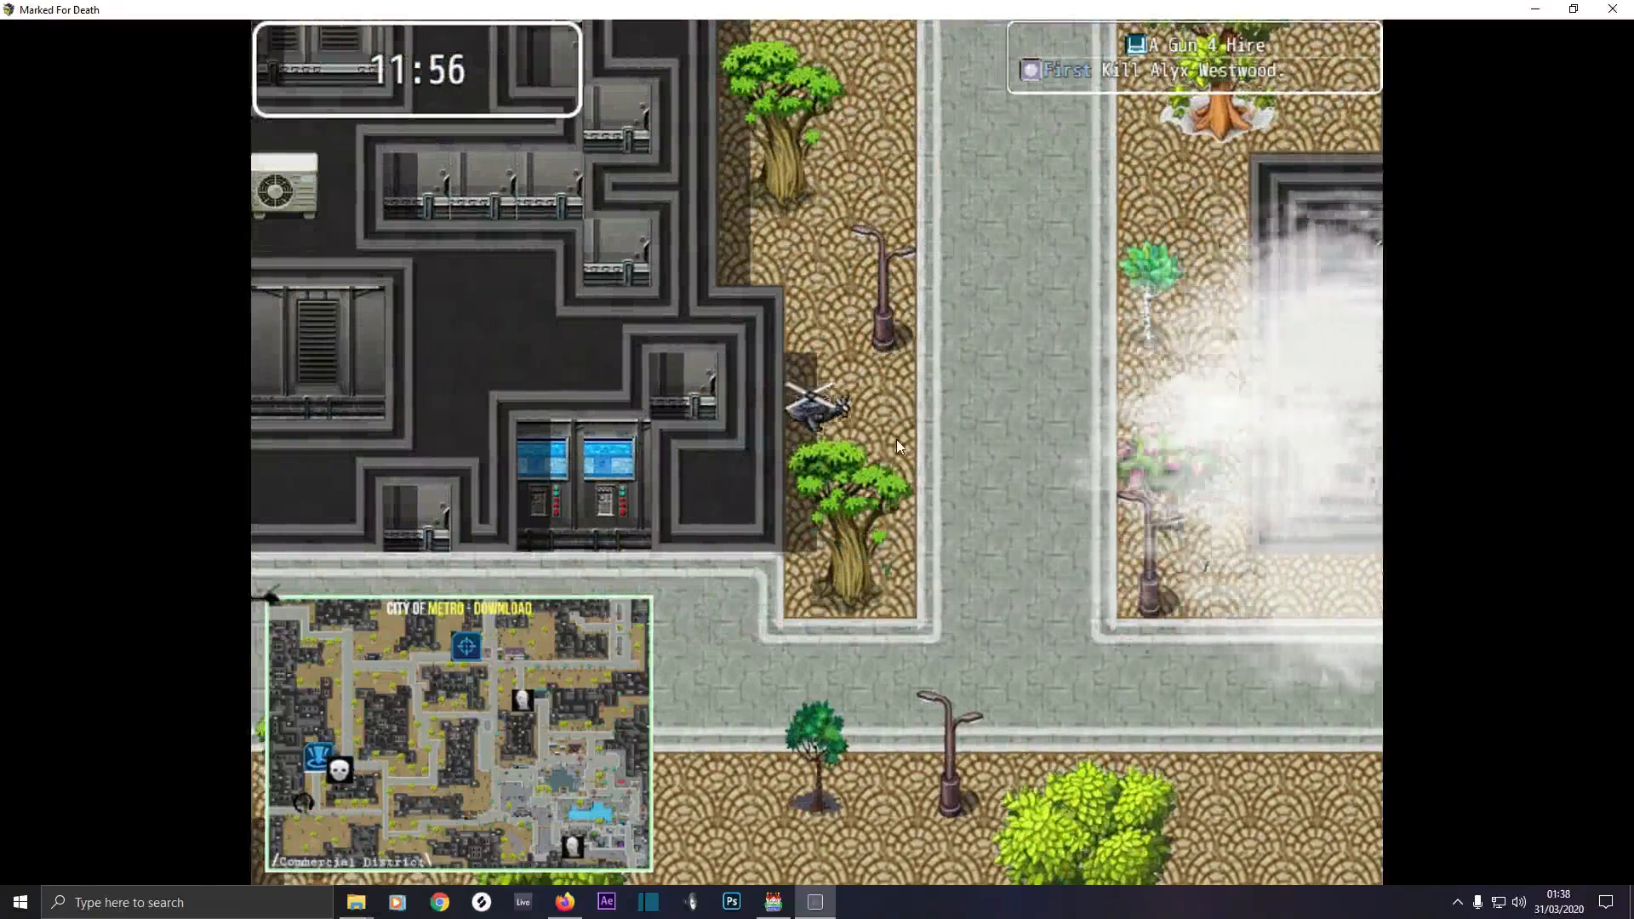
left_click(830, 451)
left_click_drag(902, 437, 936, 432)
left_click_drag(815, 254, 810, 248)
left_click(810, 247)
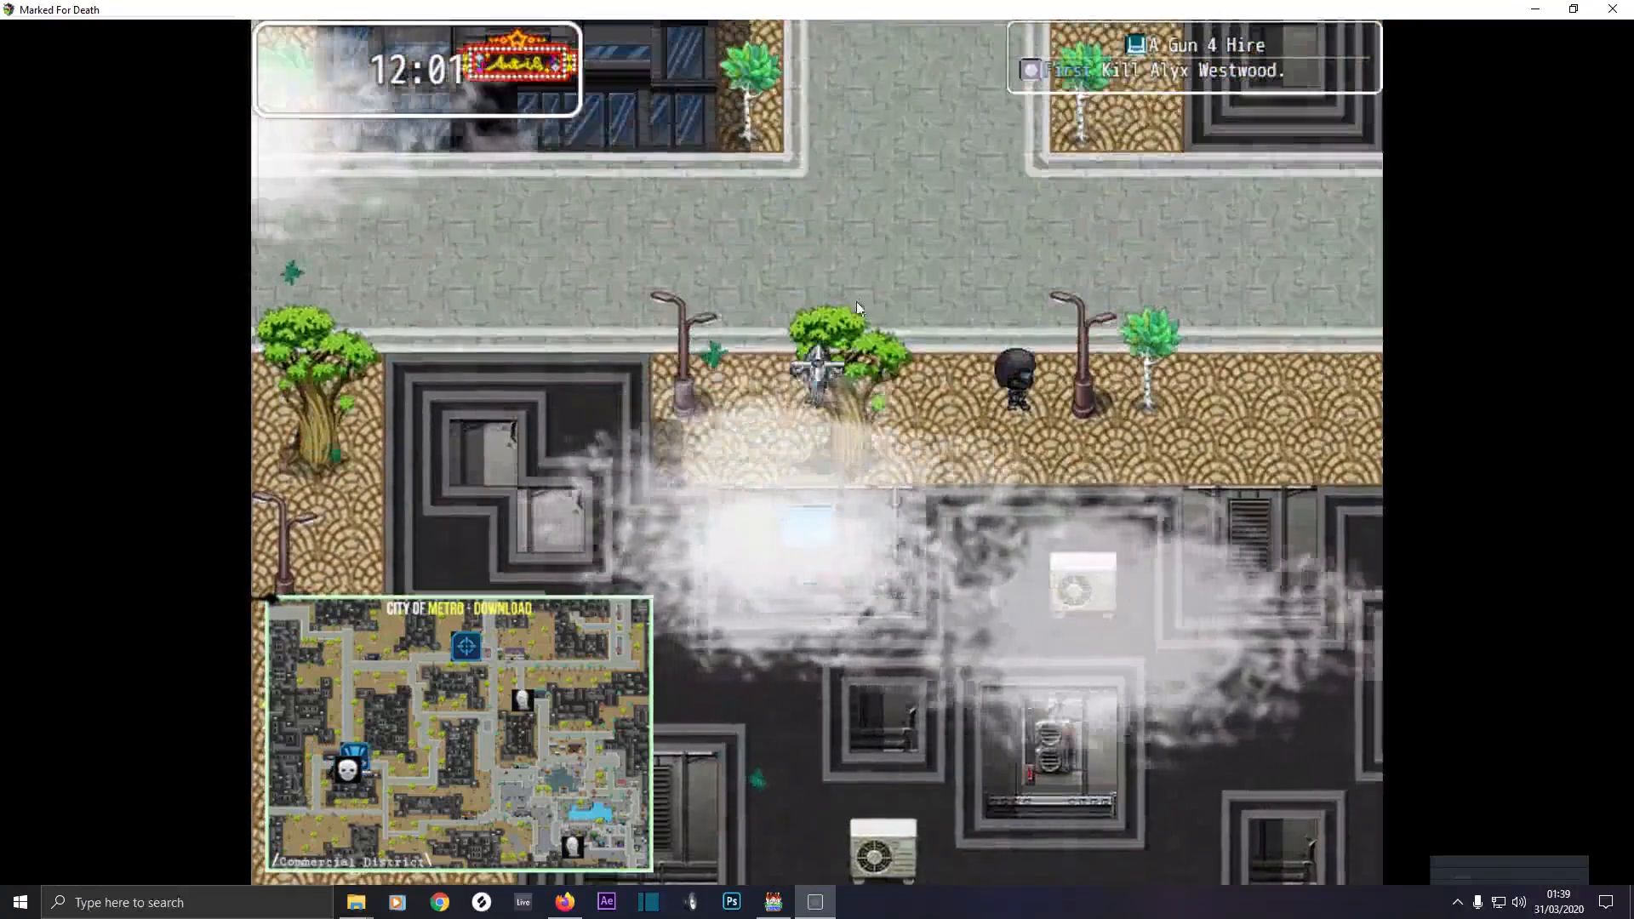
left_click(810, 391)
left_click(810, 410)
left_click(810, 423)
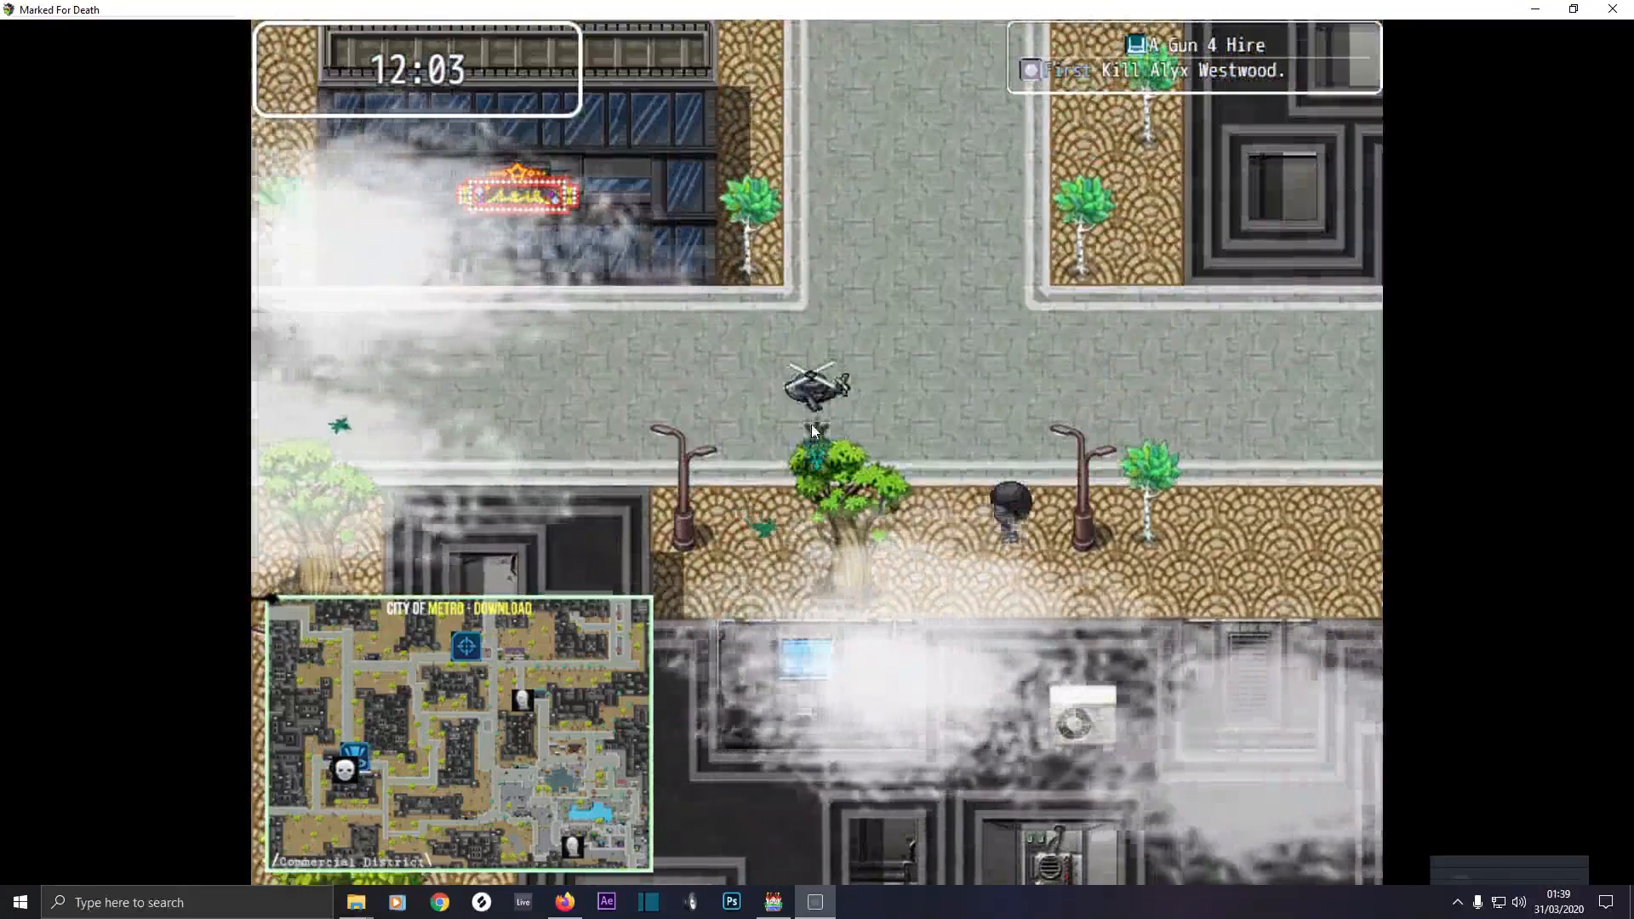
Approach the mission target to start the battle and attack with the Frost Byte summon
left_click(948, 492)
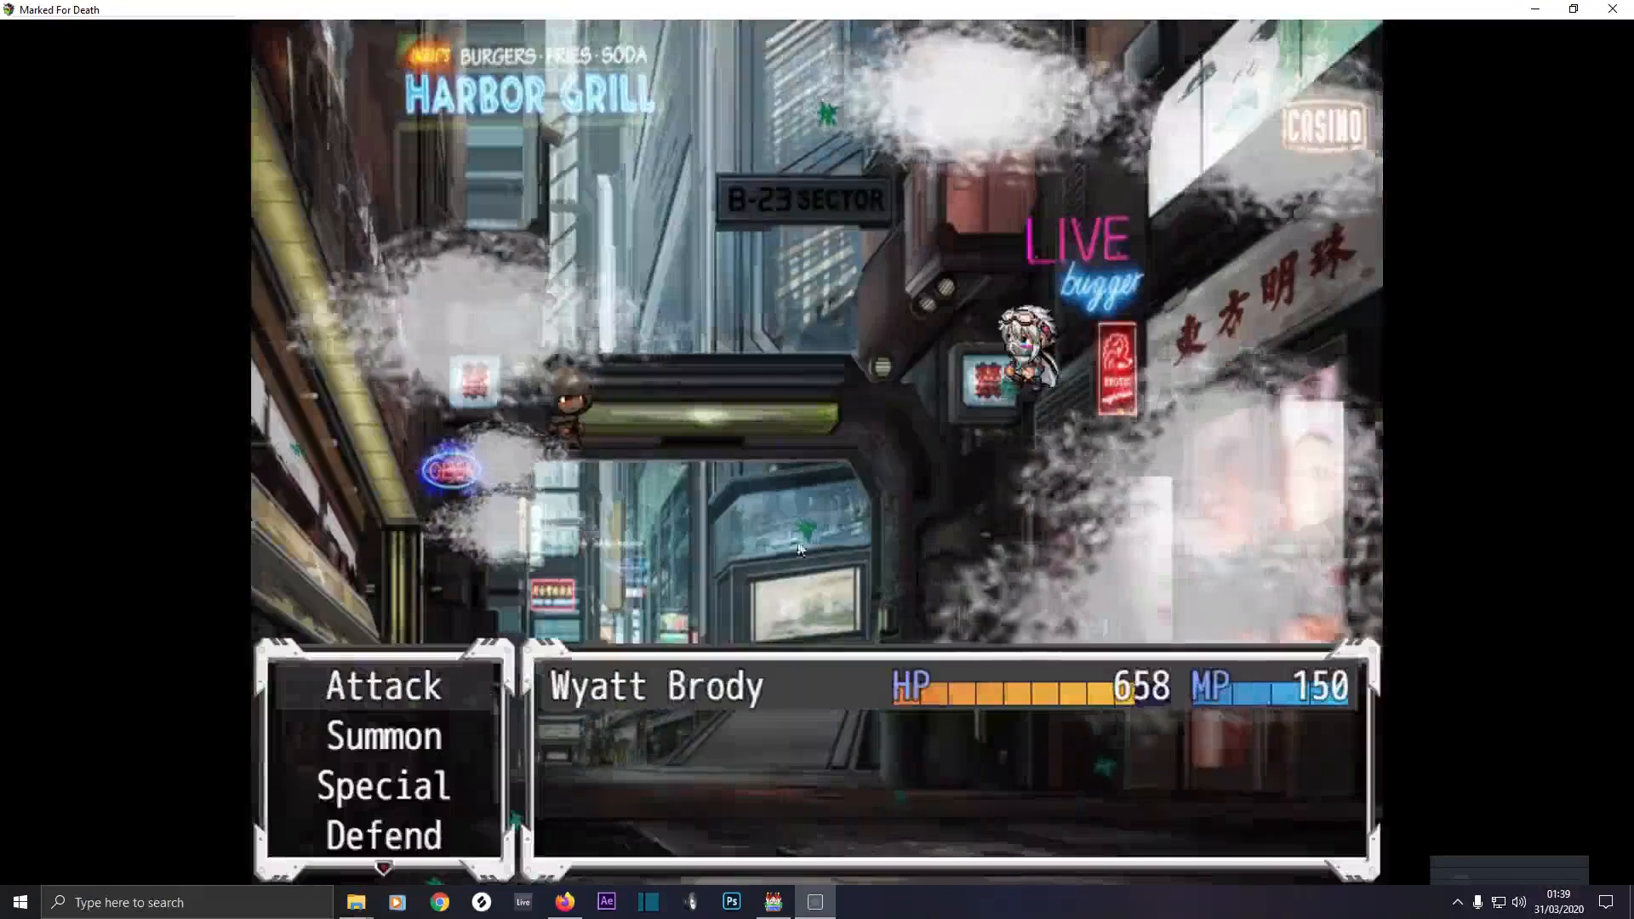
left_click(425, 736)
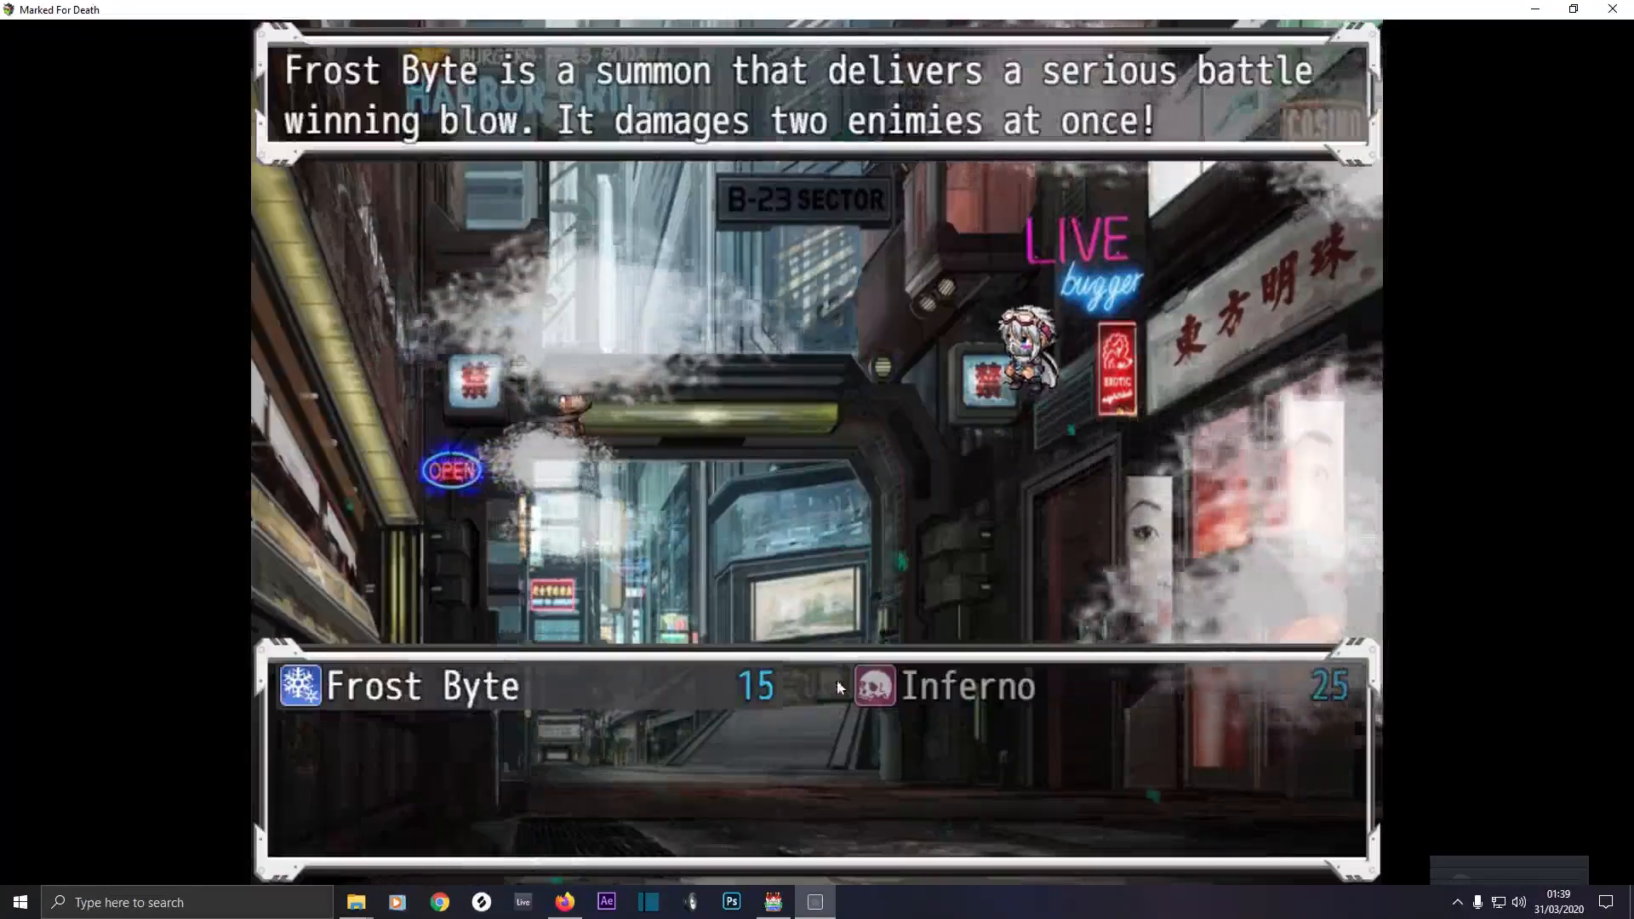
left_click(518, 697)
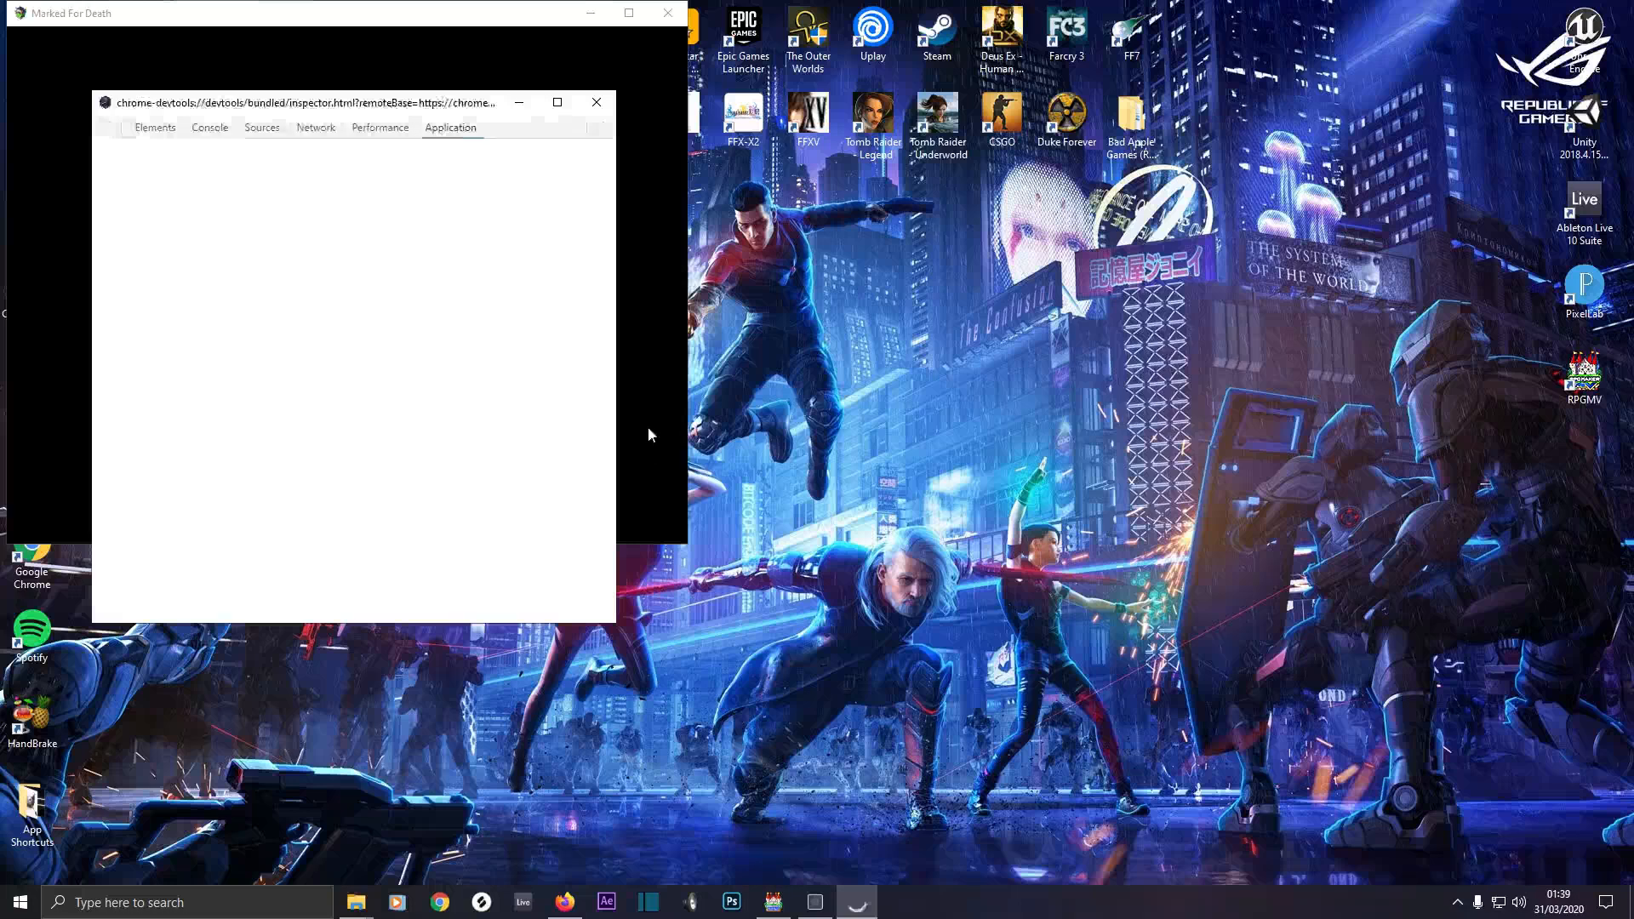
Close the relaunched playtest's Developer Tools window, maximize the game, and continue from the saved game outside the hotel
left_click(609, 106)
left_click(355, 376)
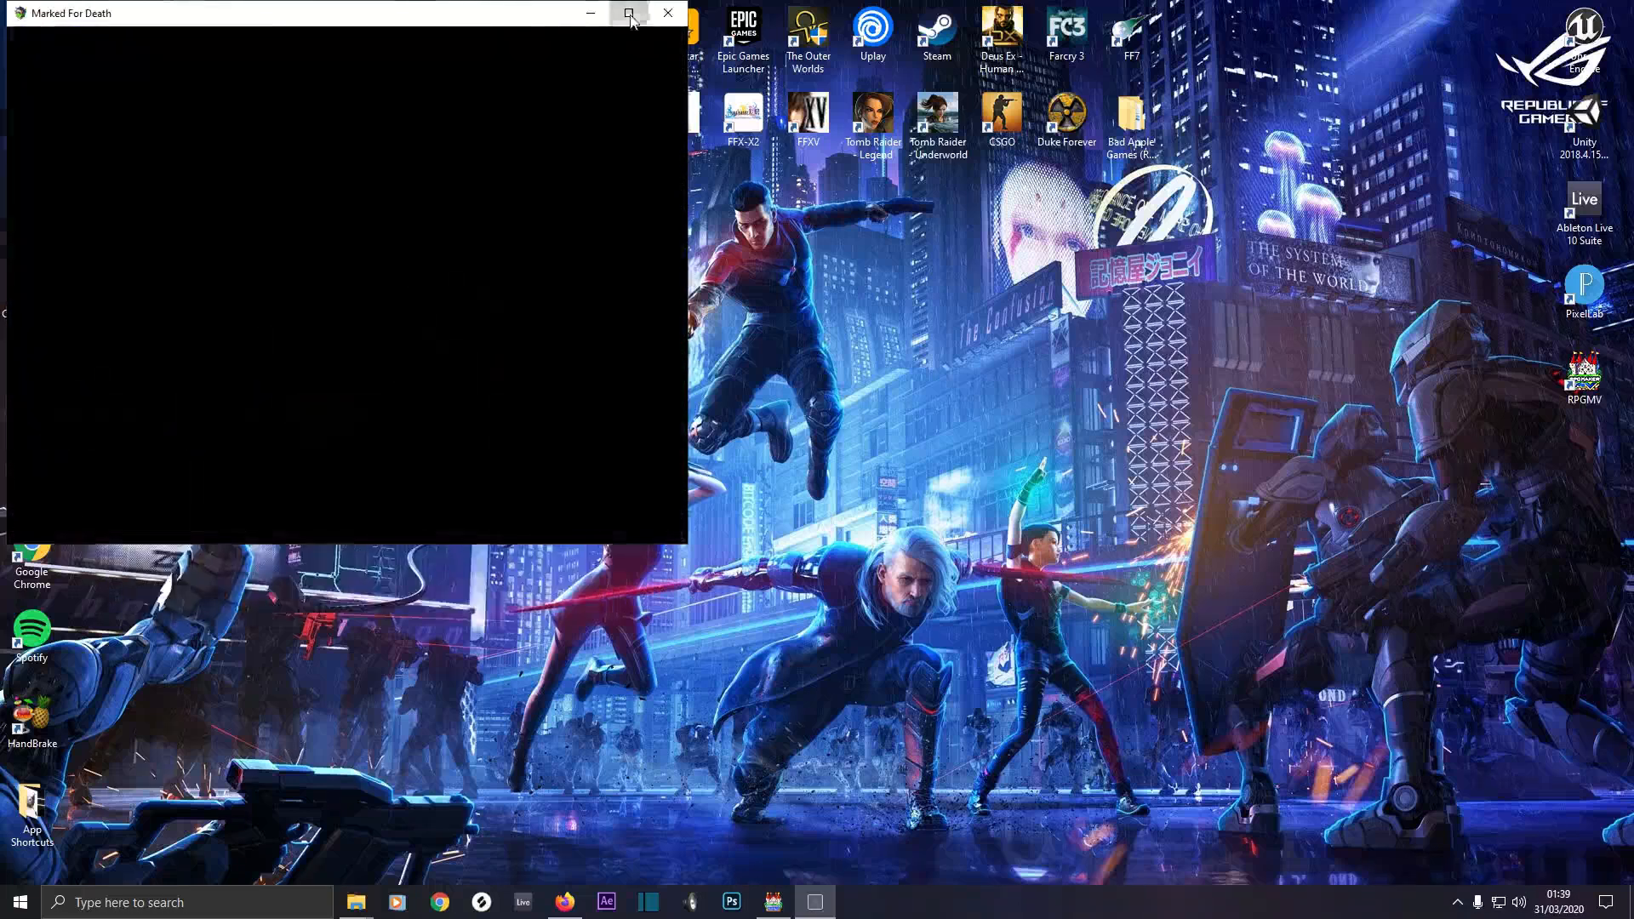
left_click(628, 13)
left_click(1141, 849)
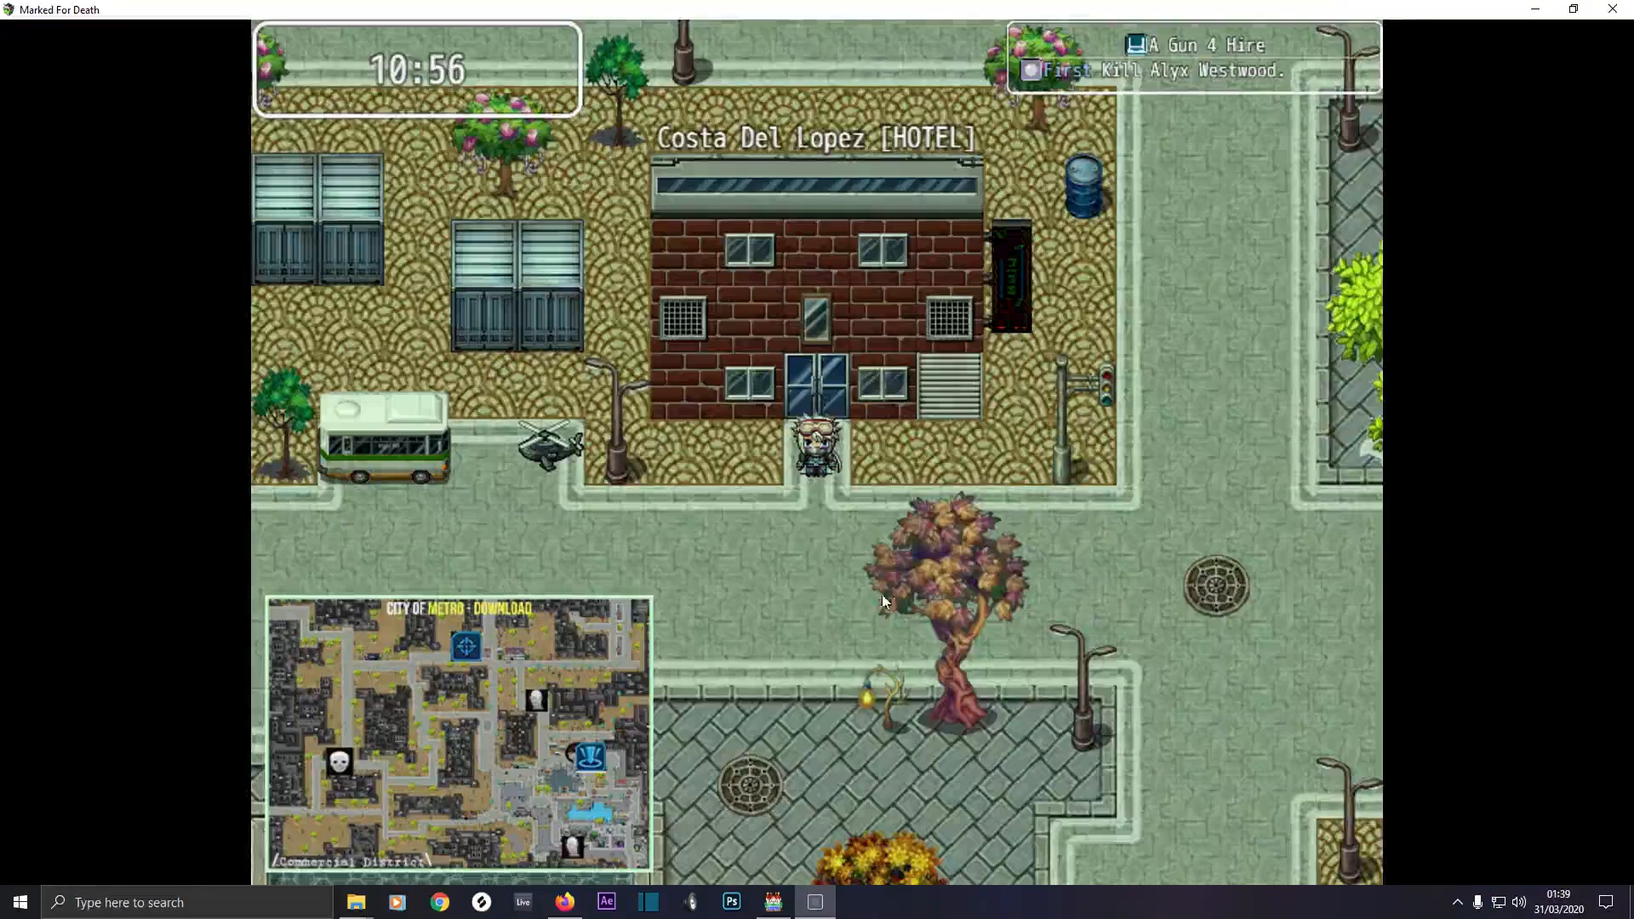
Equip the Blaster (Black Watch) in the character's Weapon slot and return to the city
right_click(809, 580)
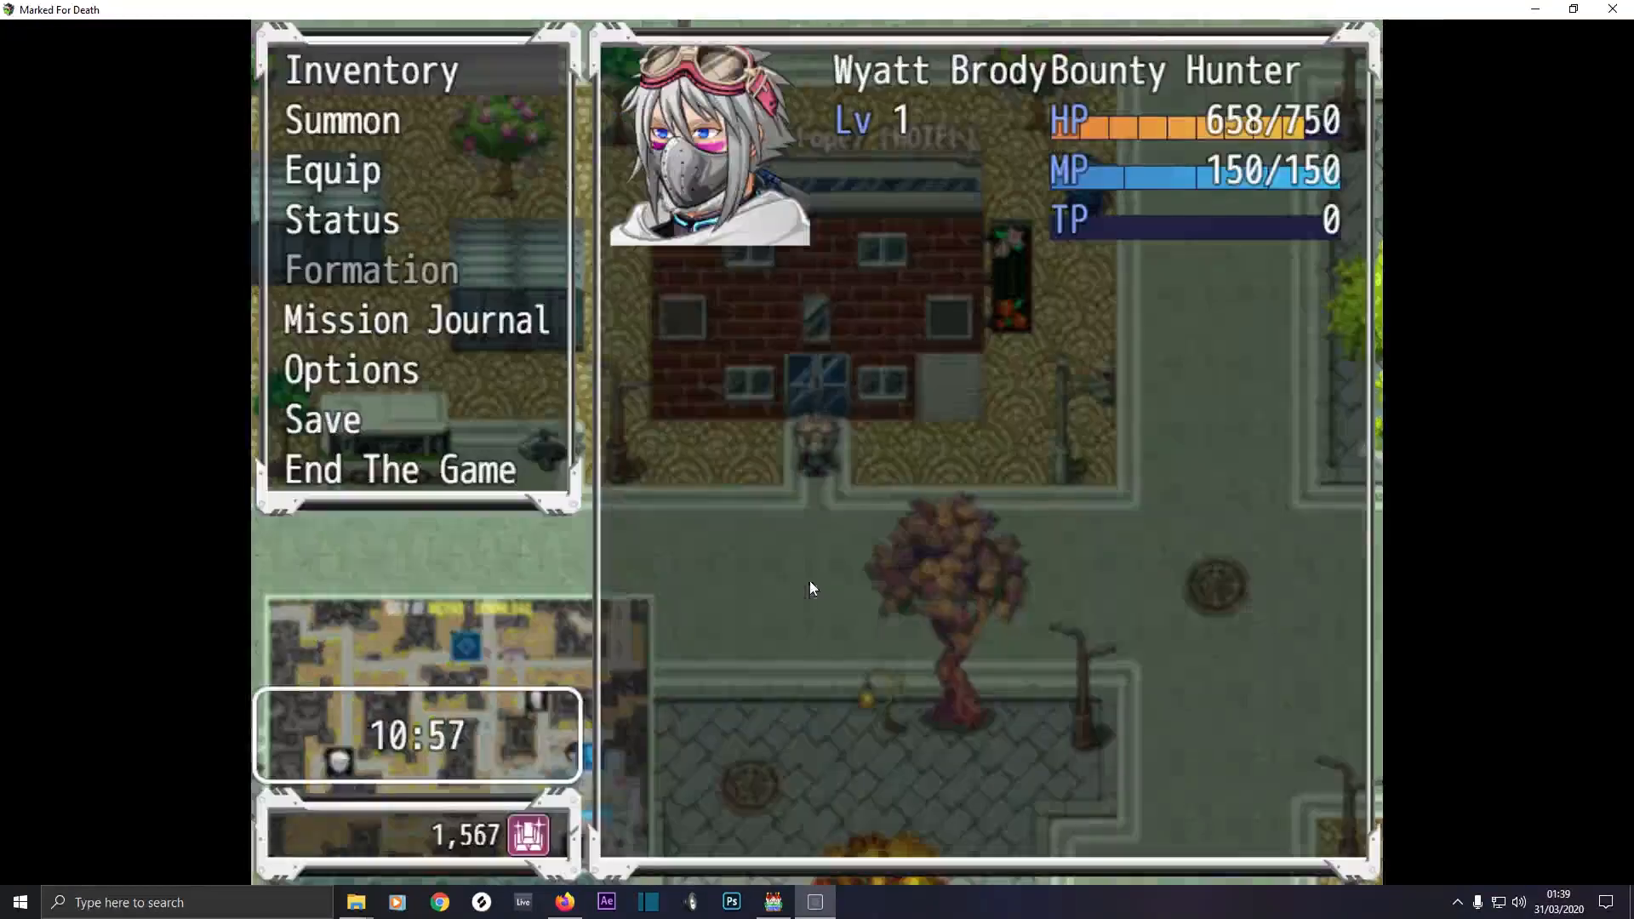
left_click(356, 174)
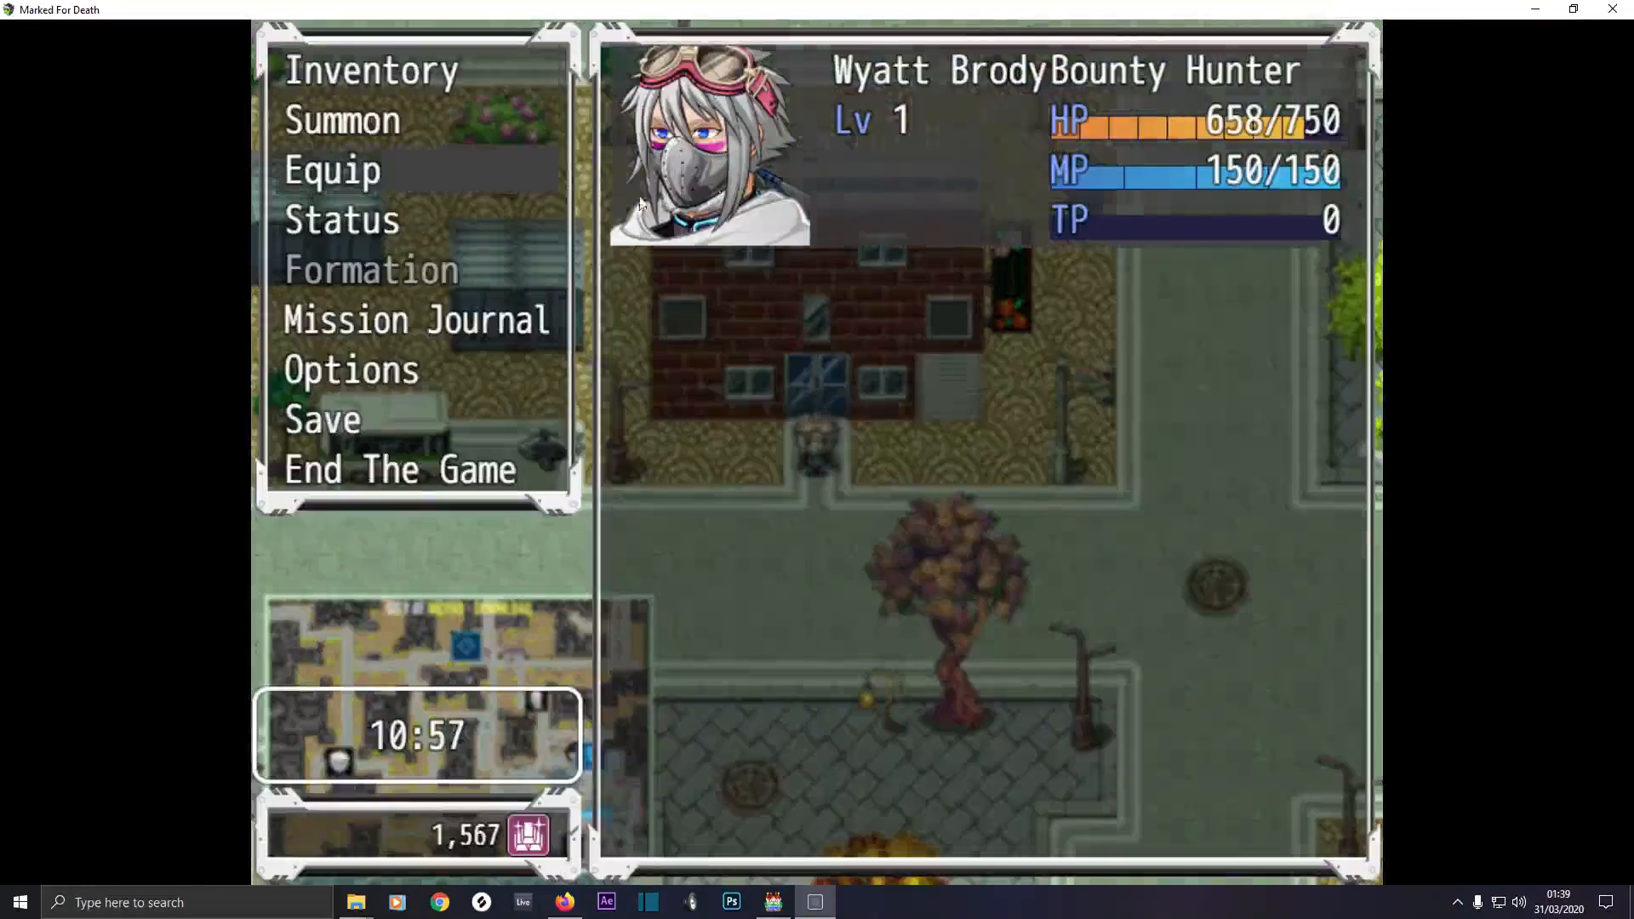
left_click(356, 174)
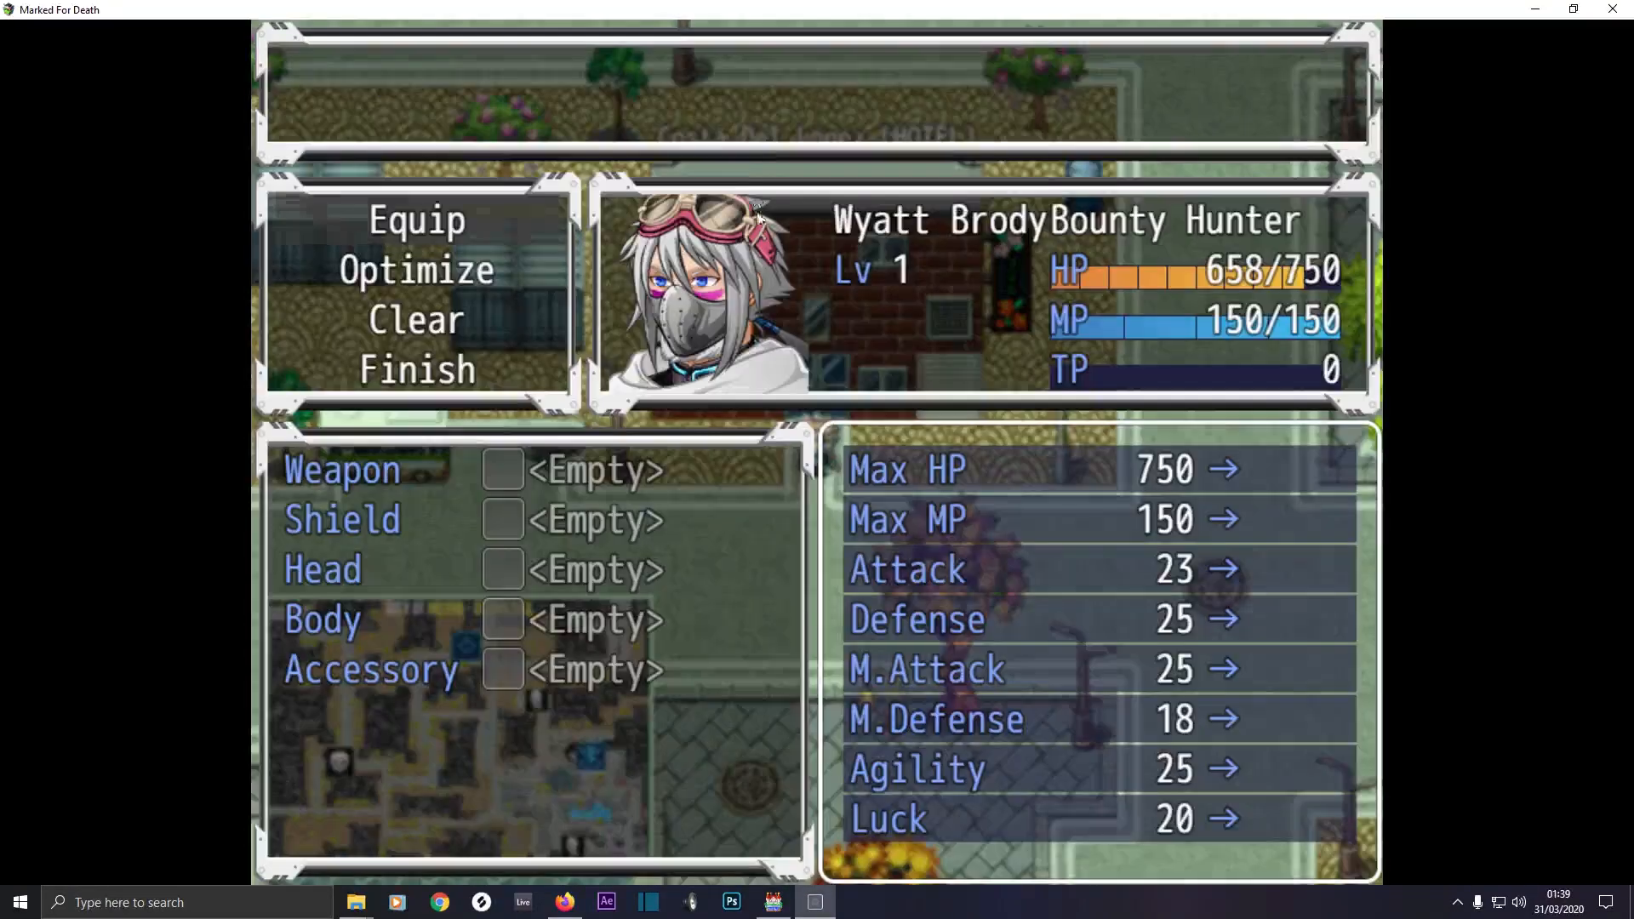
left_click(427, 226)
left_click(478, 467)
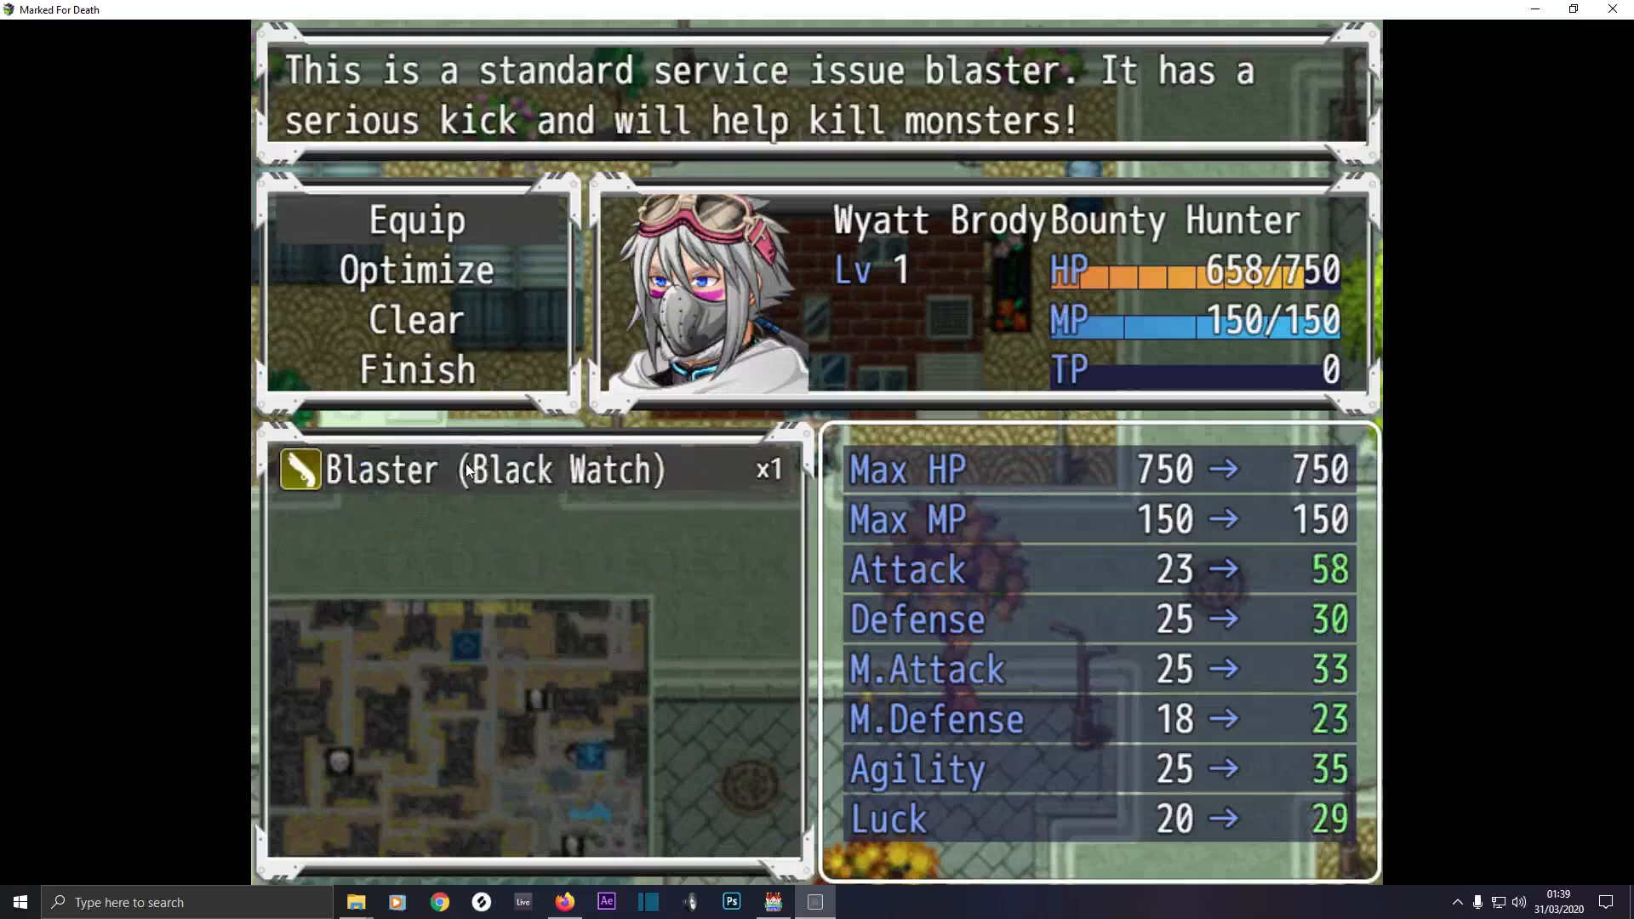
left_click(442, 472)
right_click(440, 495)
right_click(441, 495)
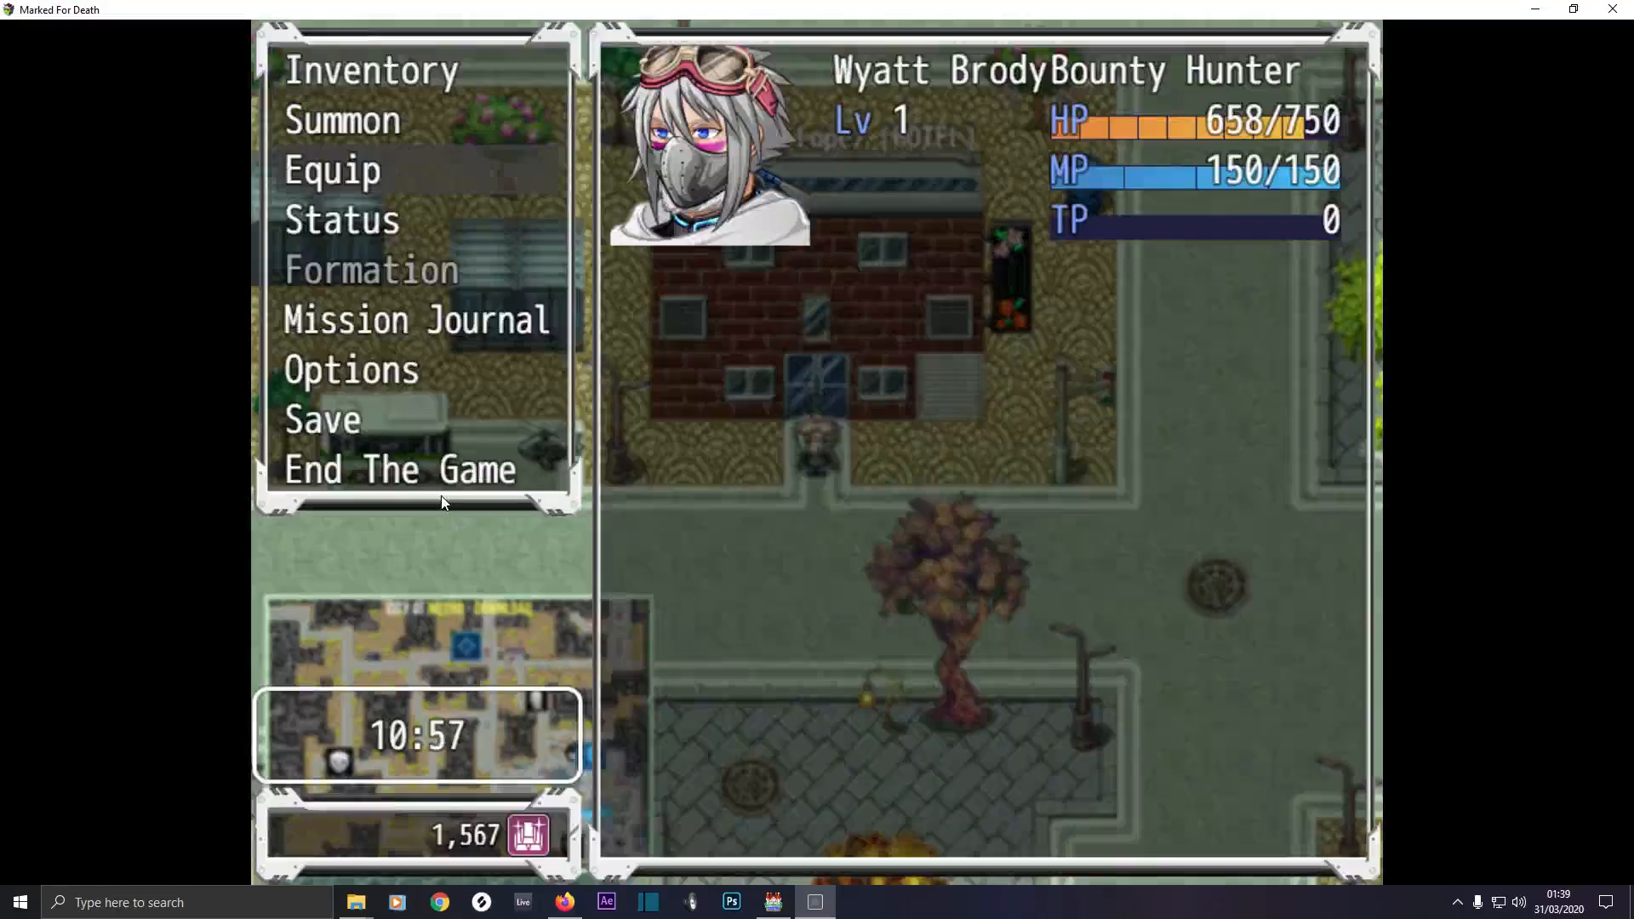
right_click(442, 496)
Board the helicopter, fly west to the mission target, land, and confront the target to start the battle
left_click(544, 480)
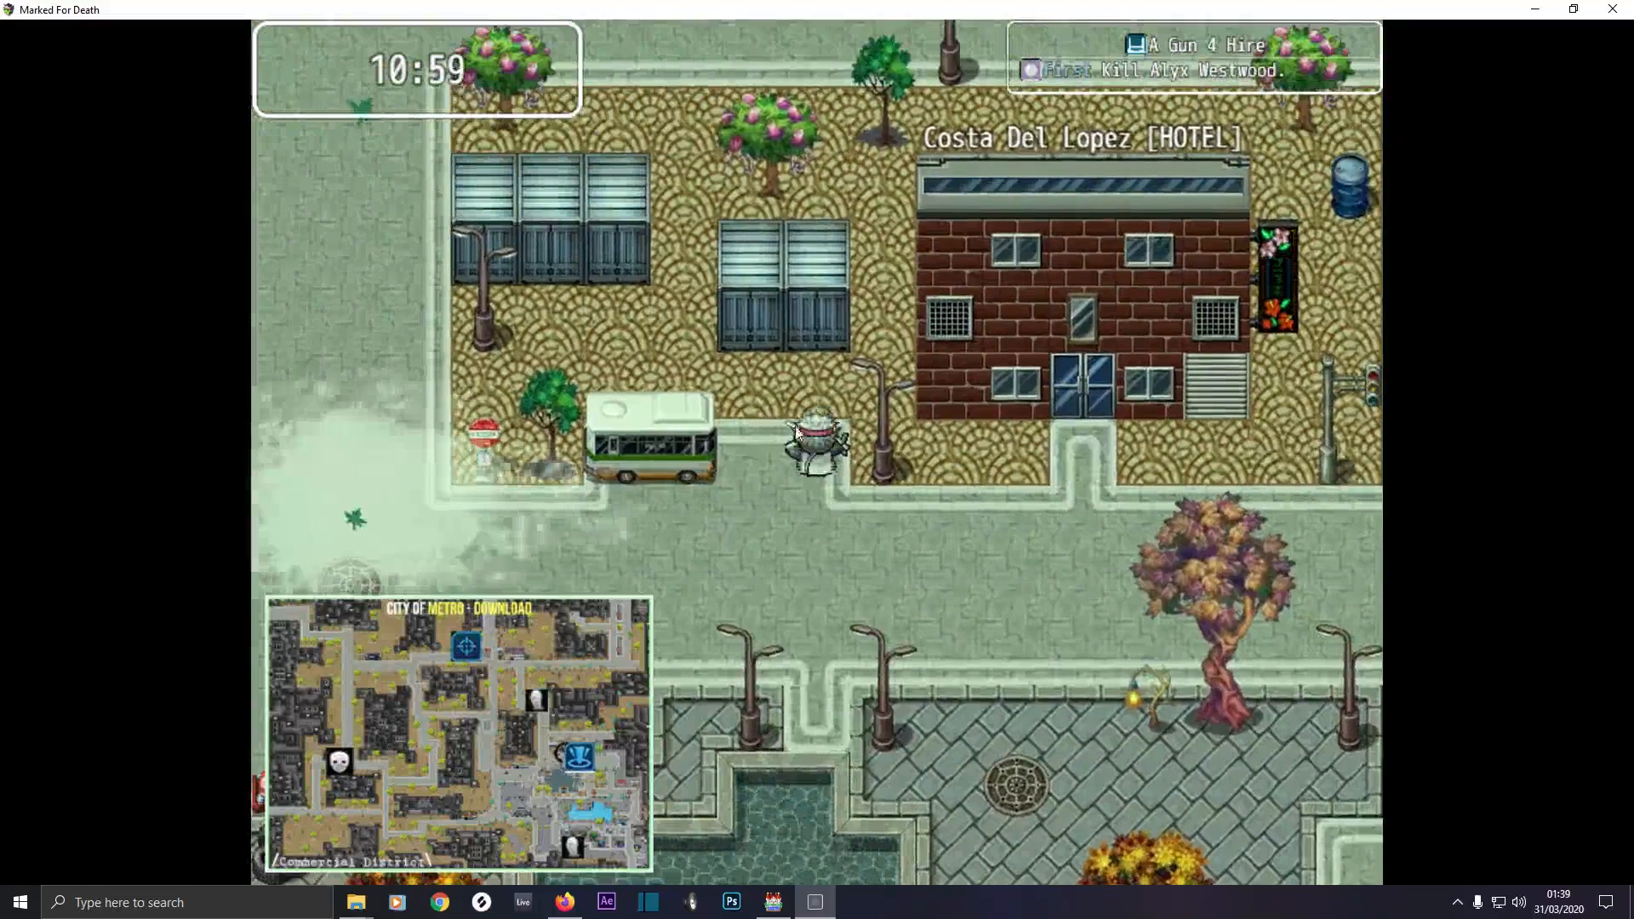
left_click(667, 442)
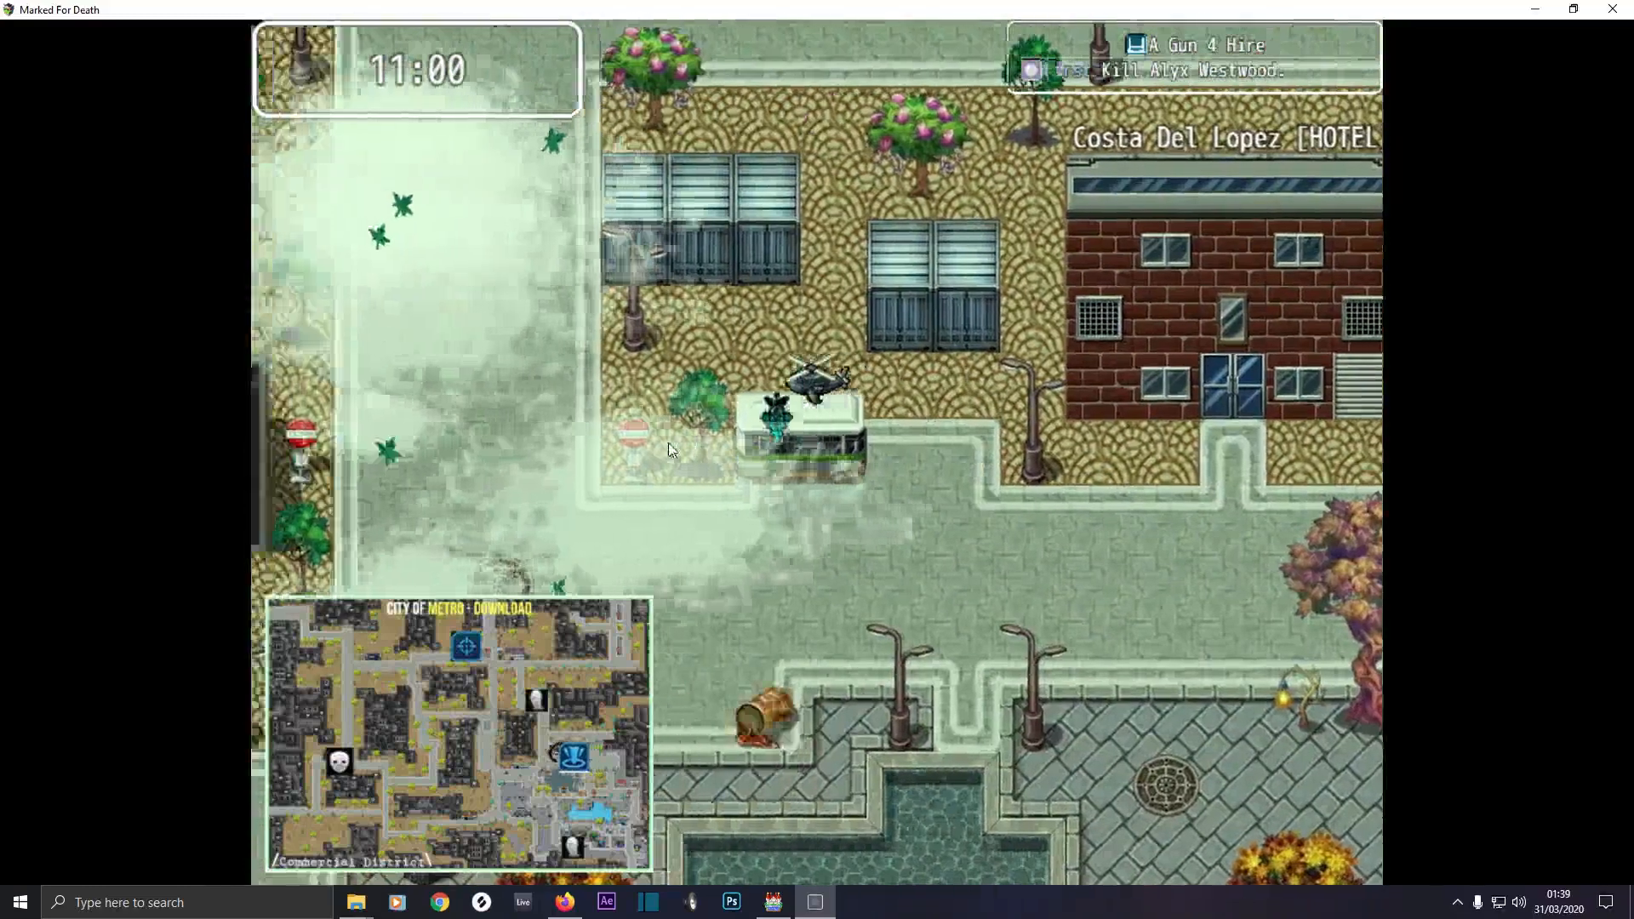
left_click(640, 442)
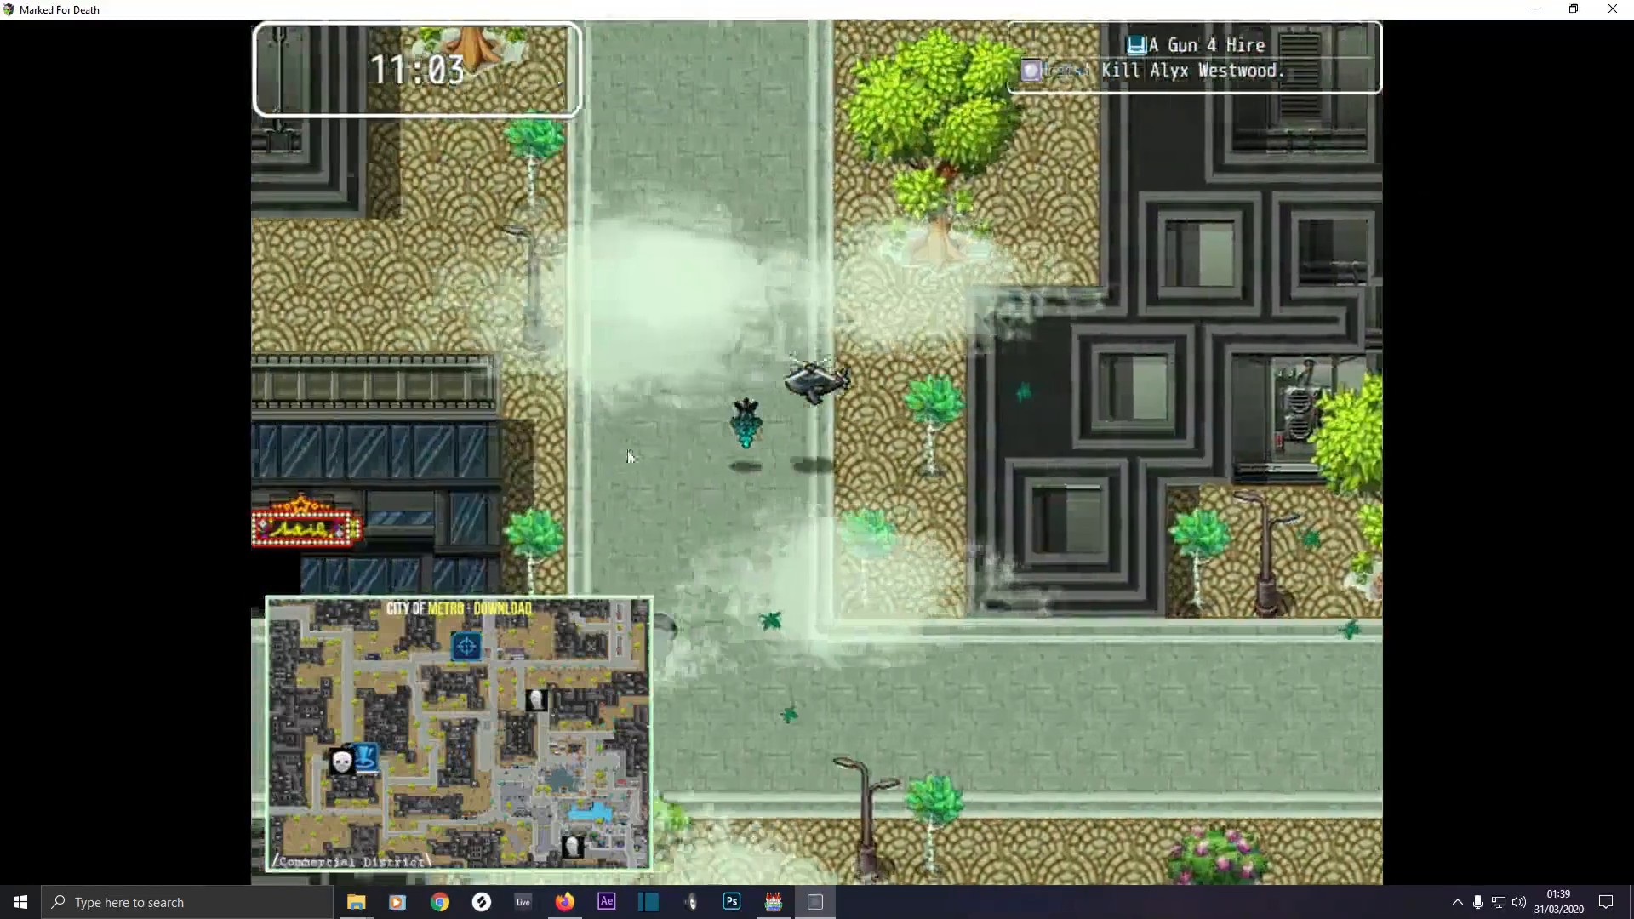
left_click(628, 457)
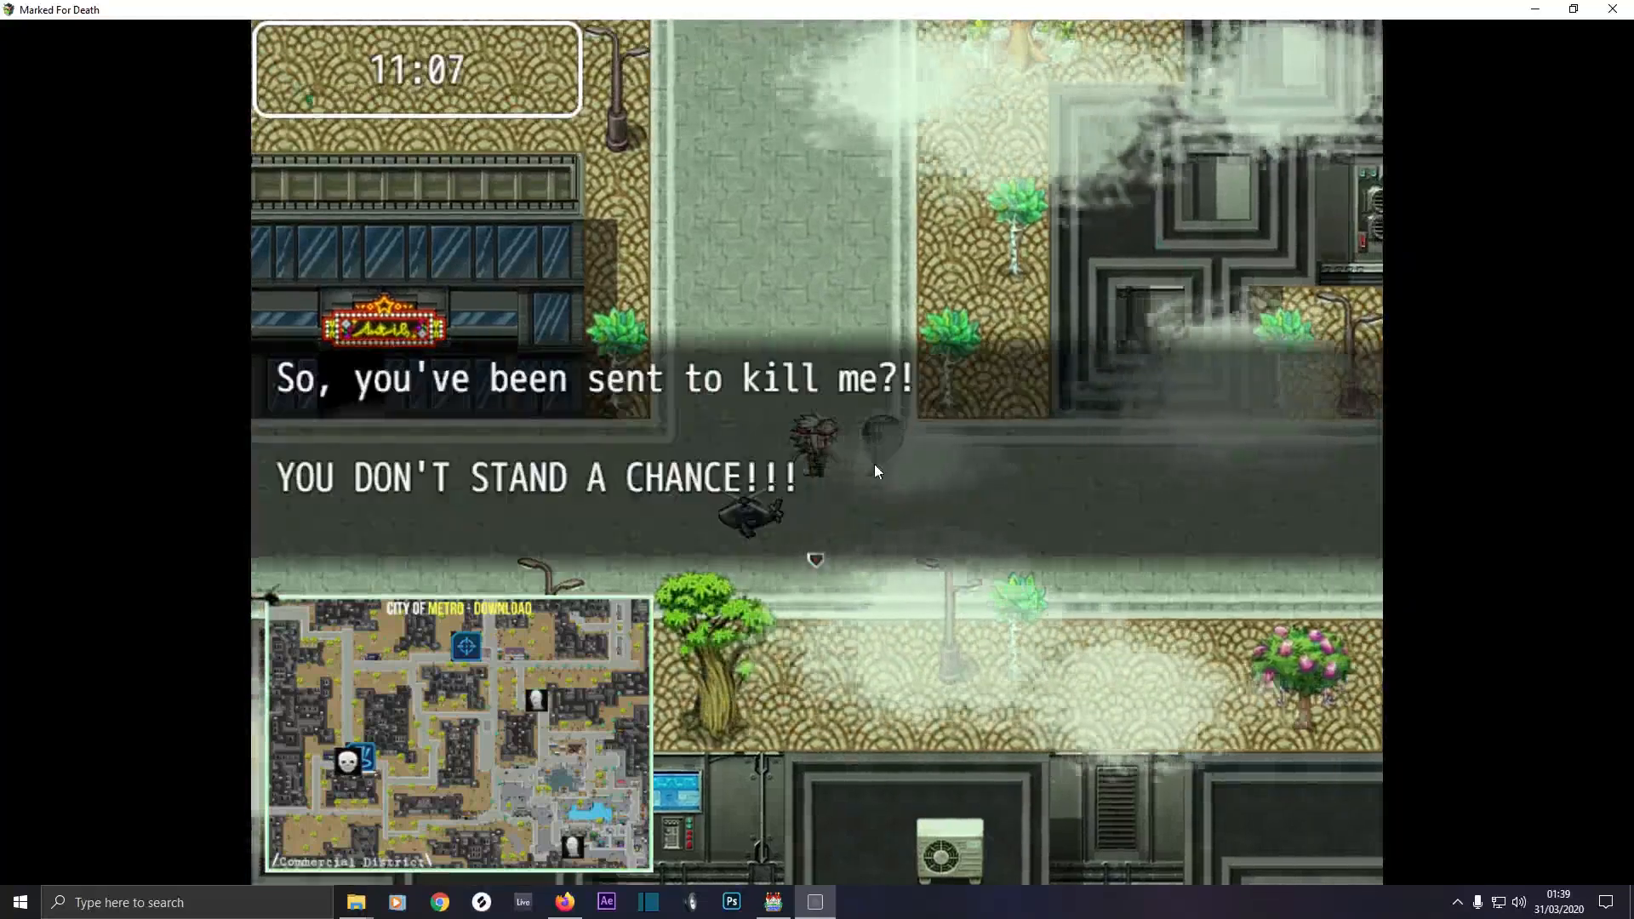
left_click(842, 485)
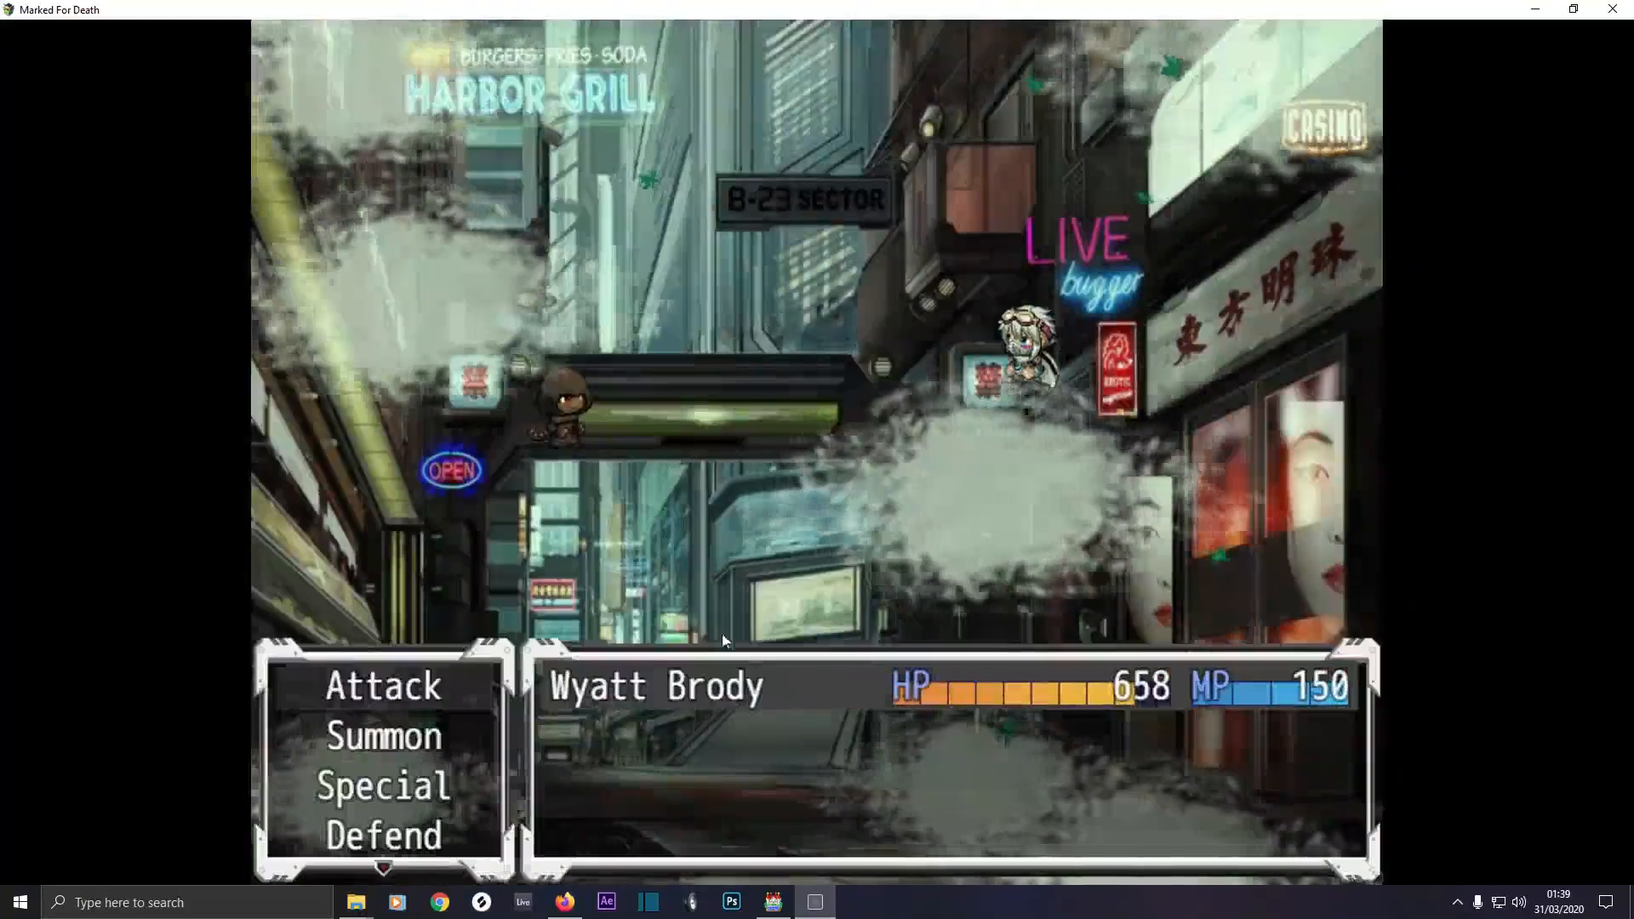
Attack the mission target with the Inferno summon in the first two battle turns
left_click(435, 738)
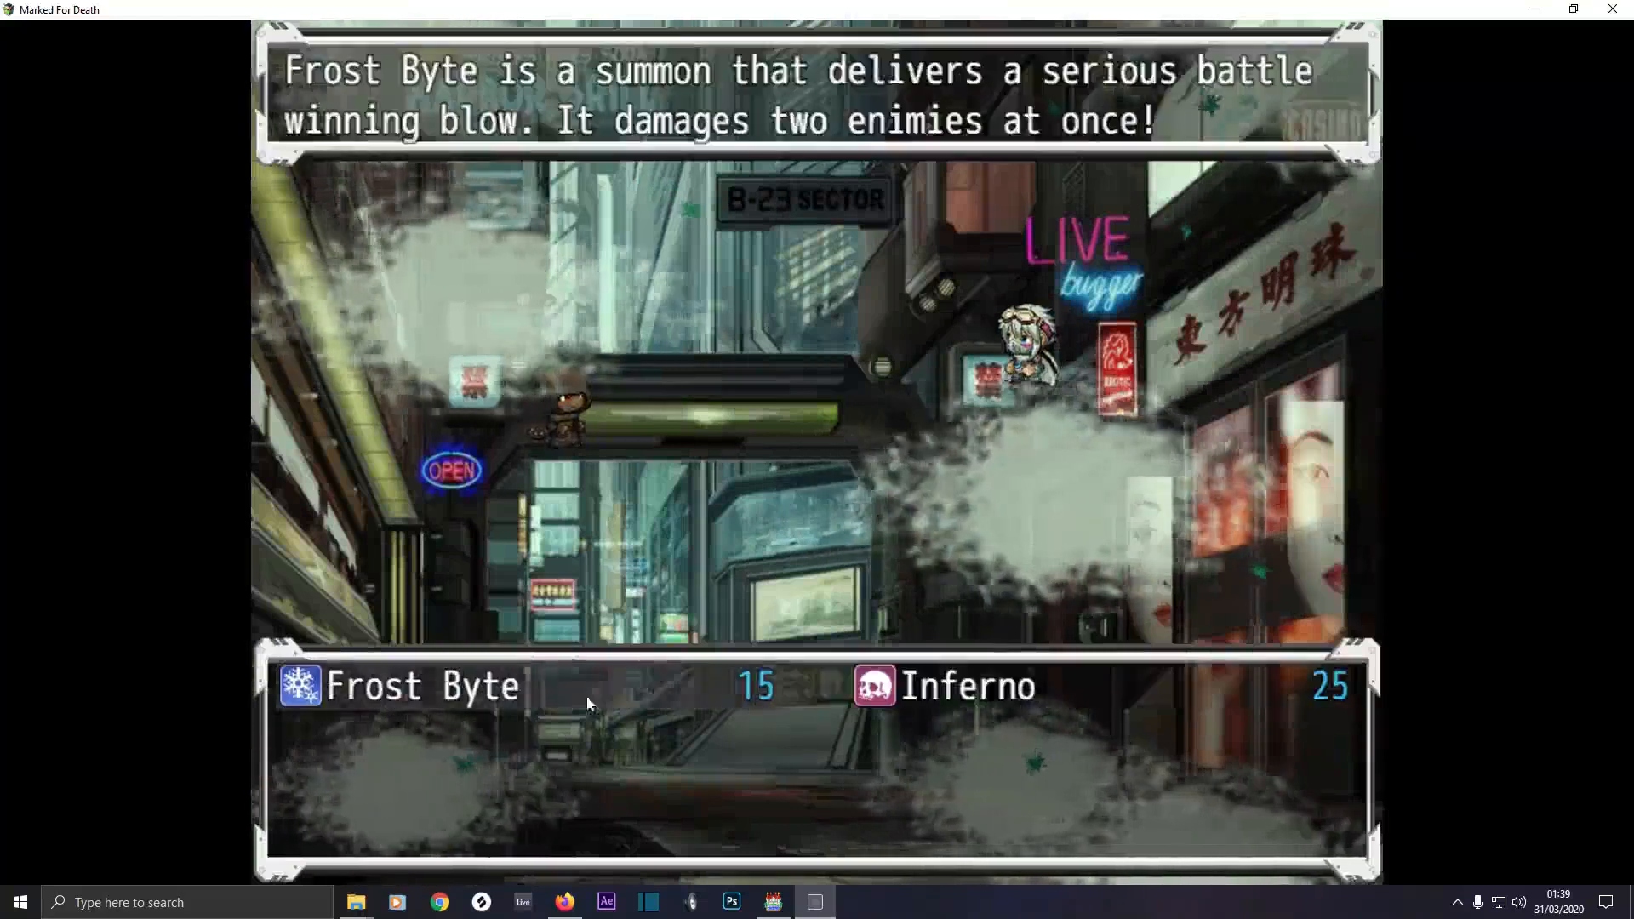
key("Return")
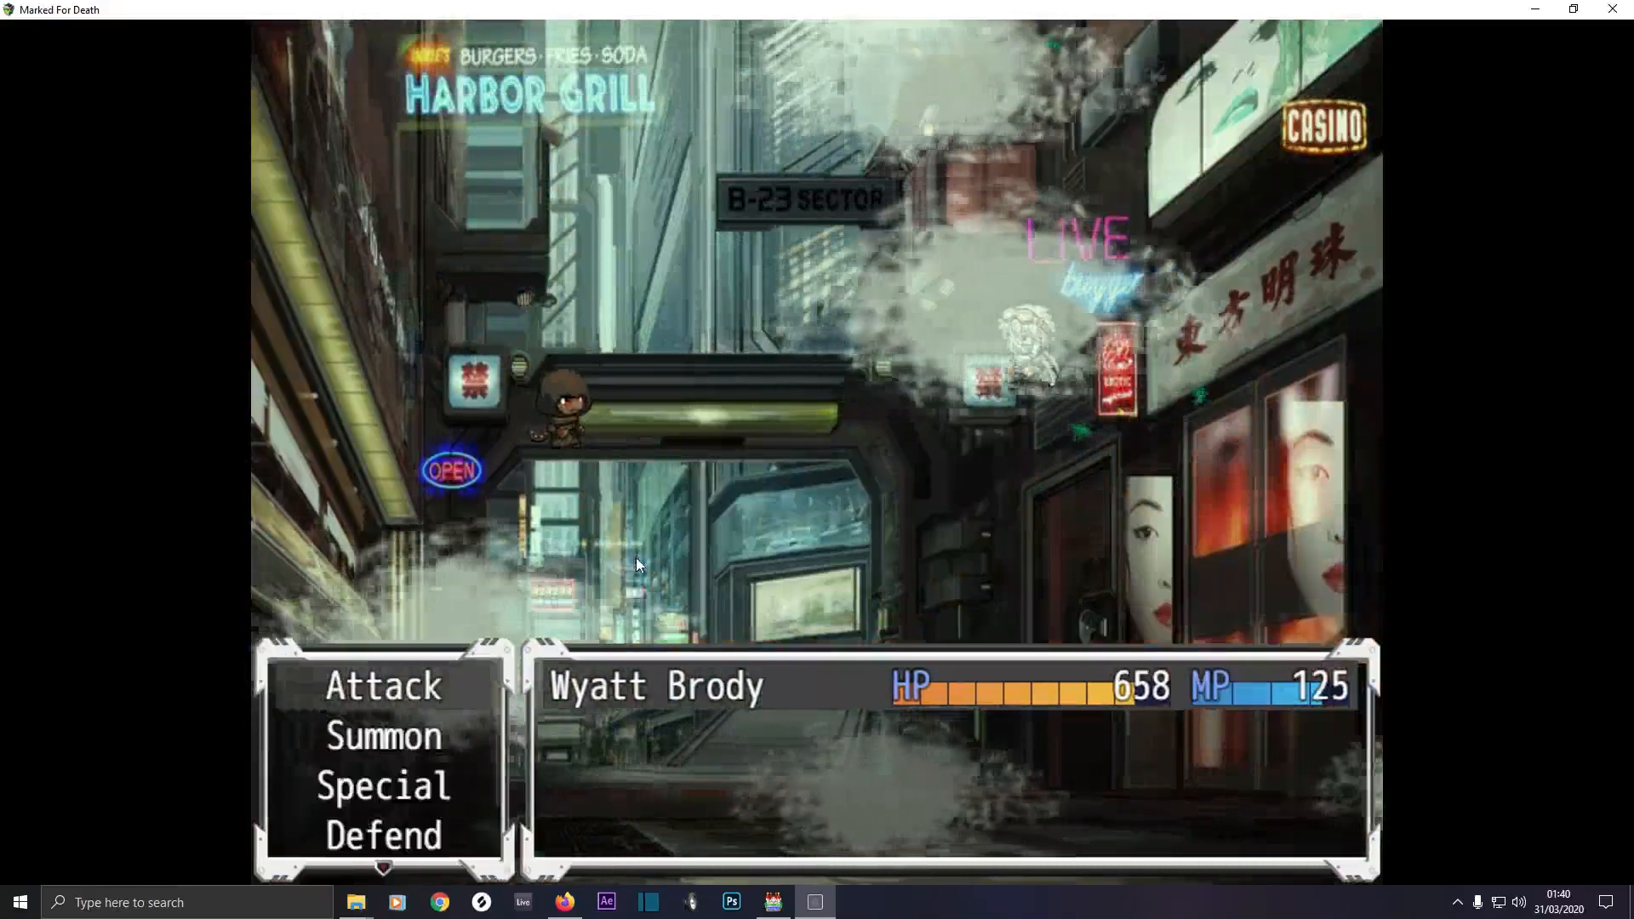
left_click(407, 737)
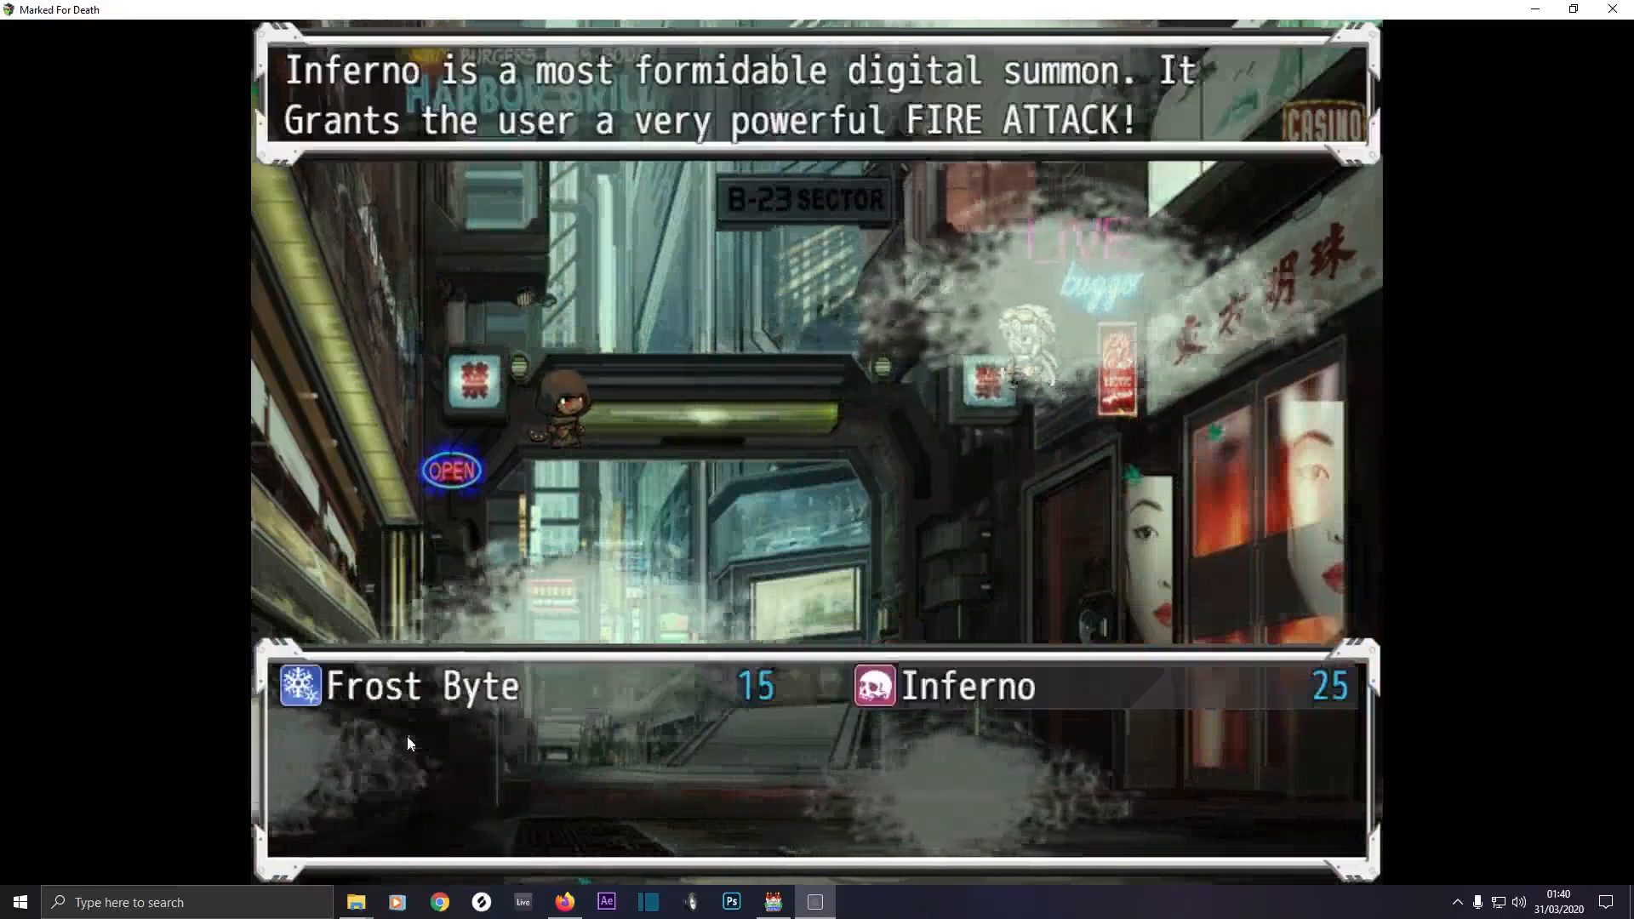
left_click(961, 703)
left_click(560, 432)
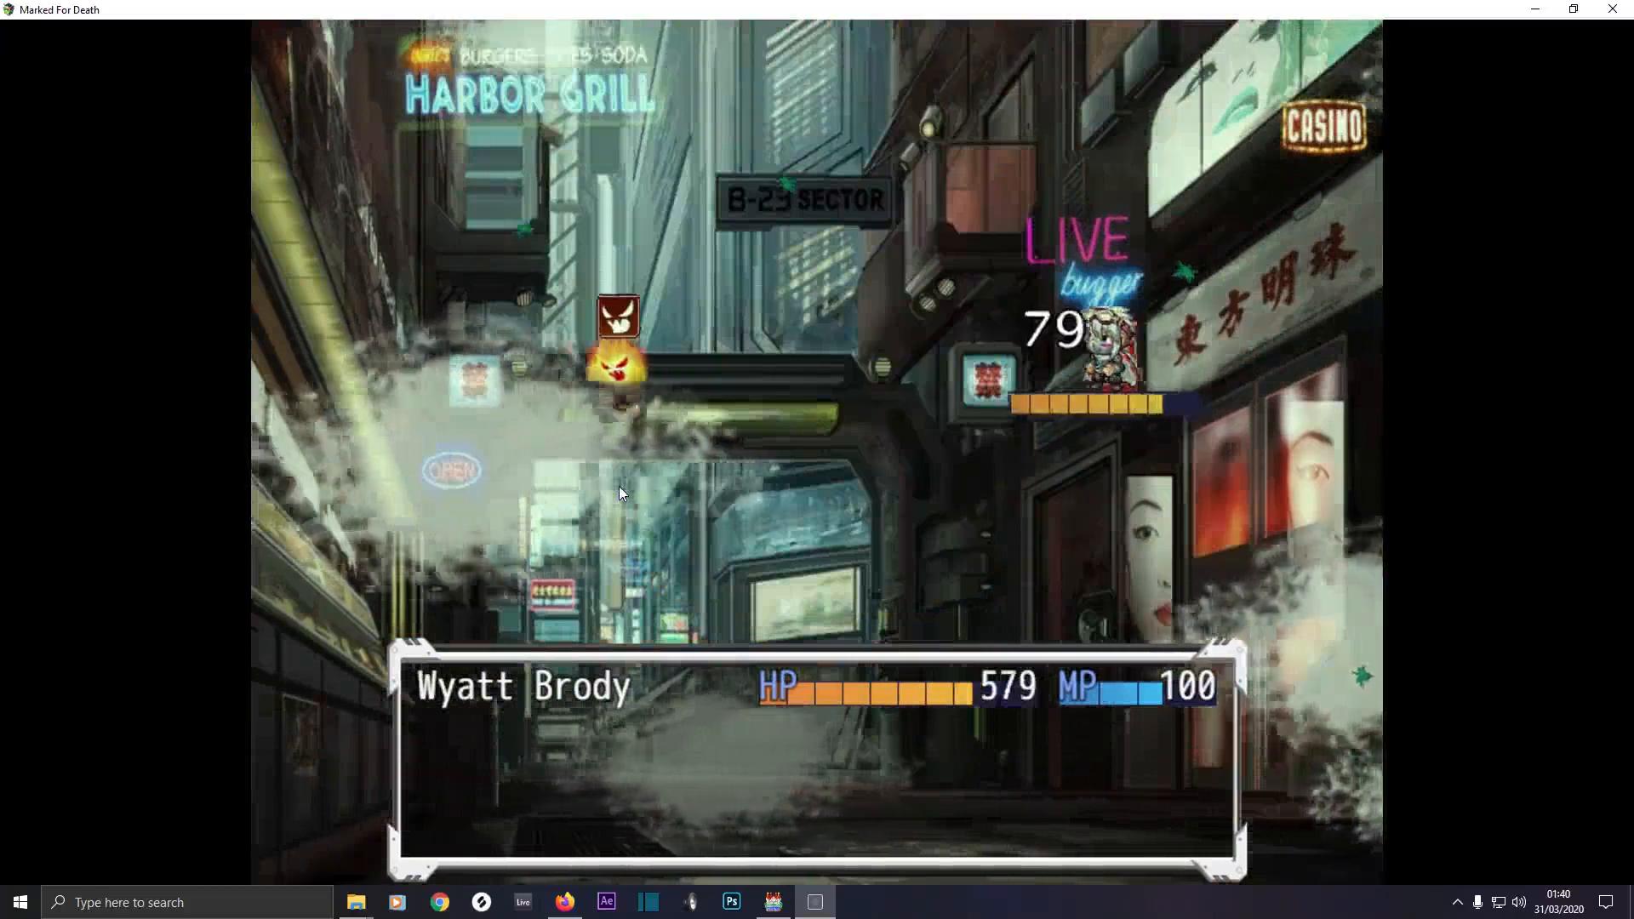
Use the Inferno summon two more times to finish off the mission target
left_click(430, 730)
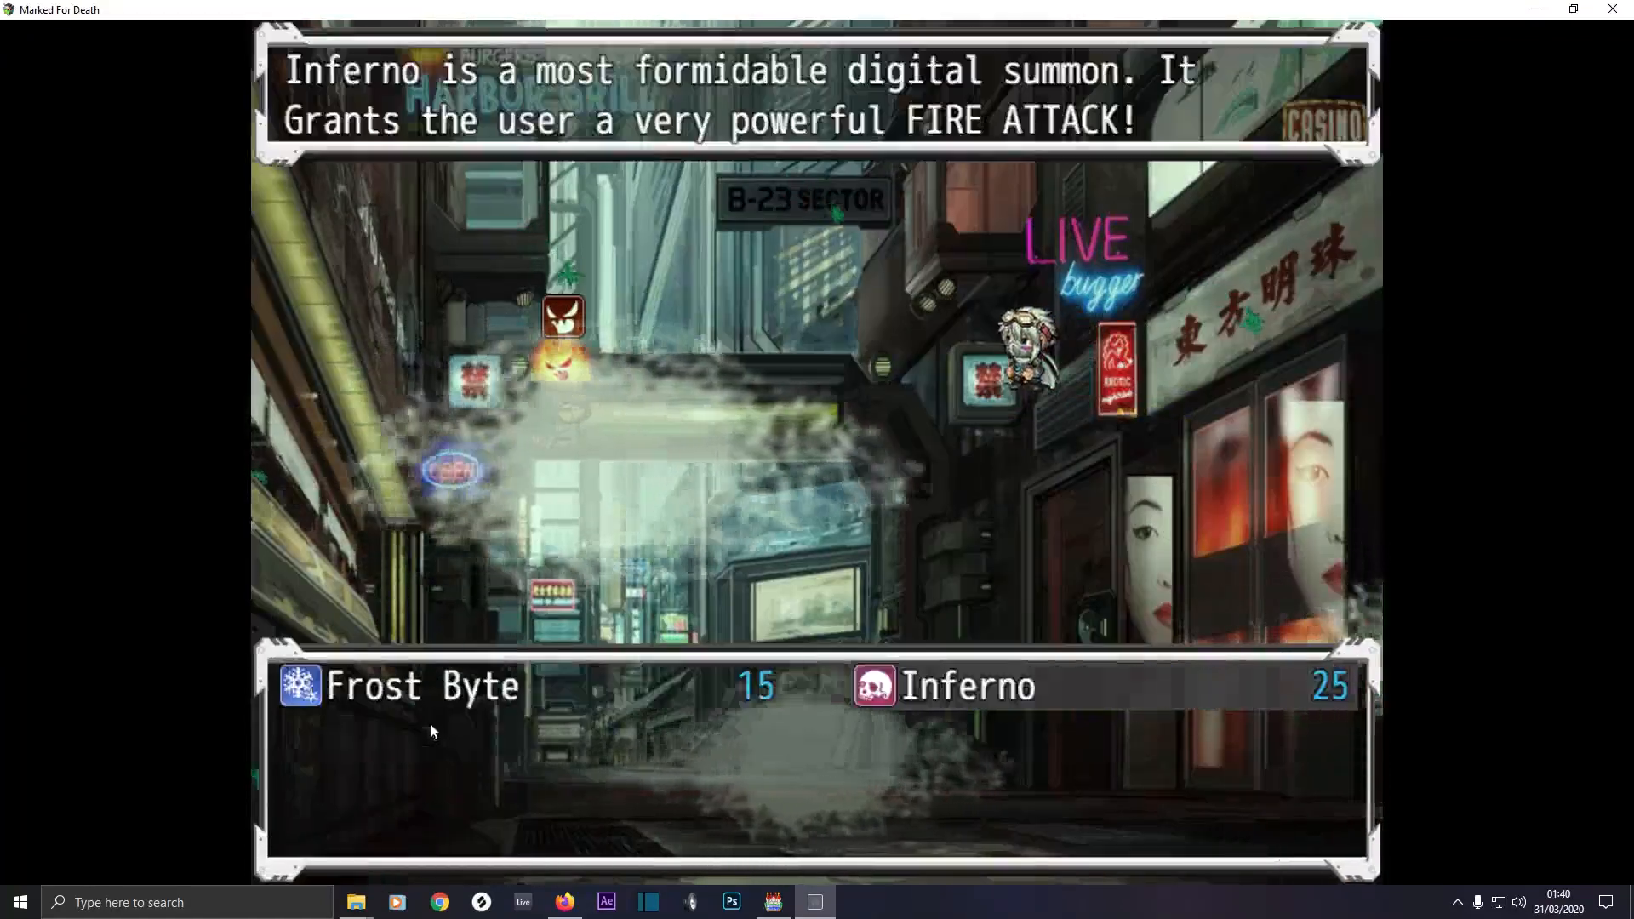
key("Return")
key("Return")
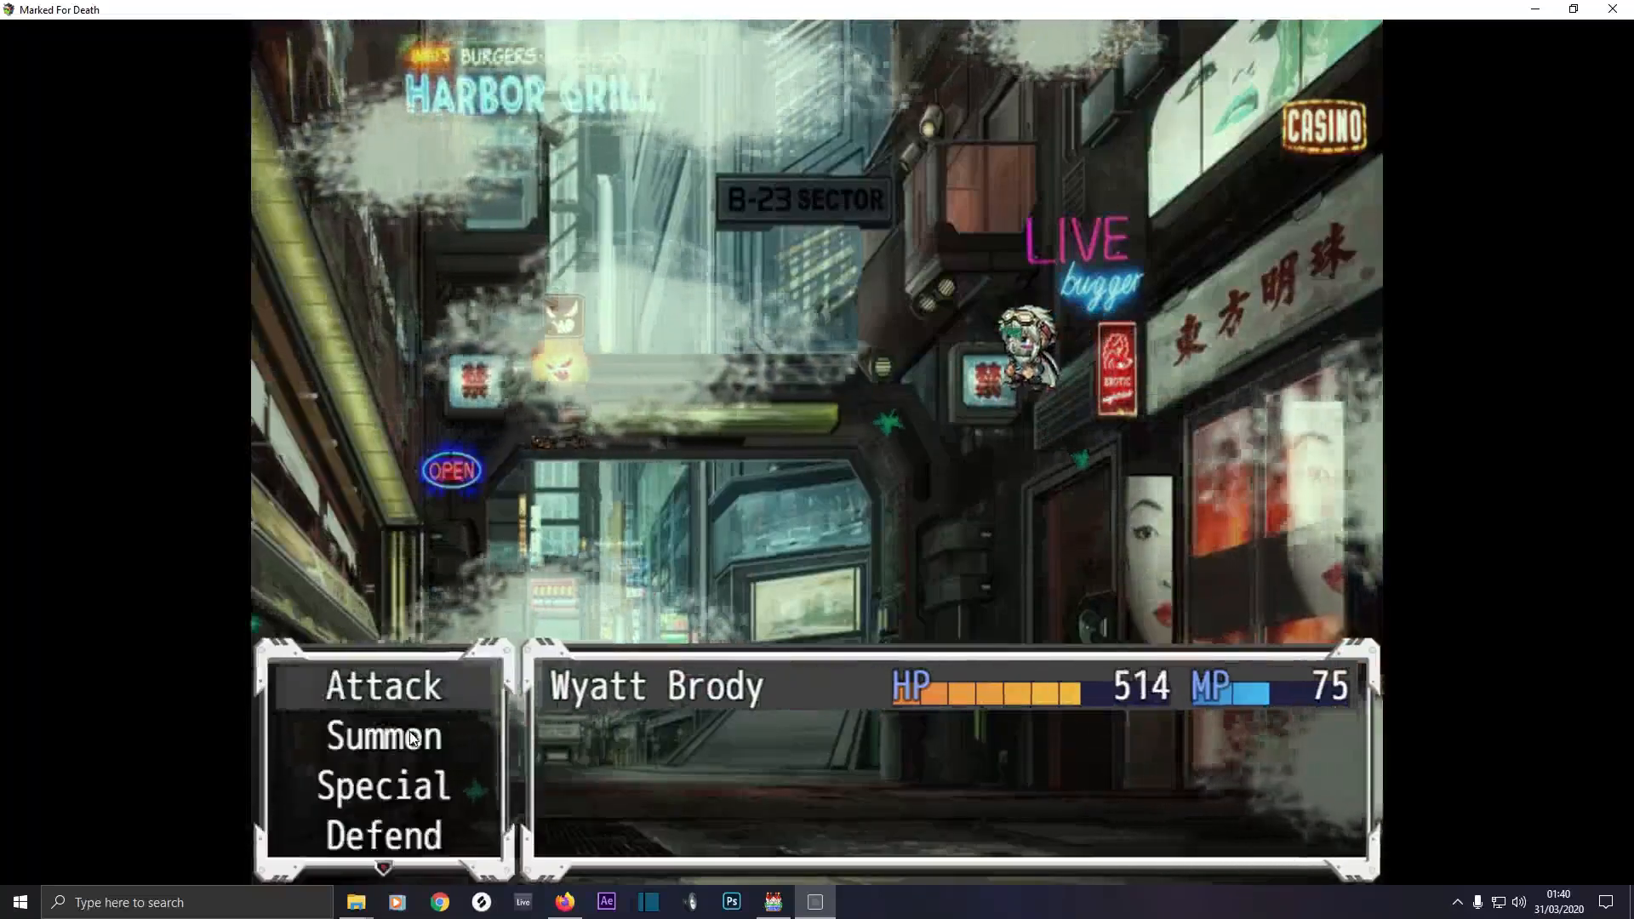
left_click(458, 725)
left_click(977, 697)
left_click(578, 418)
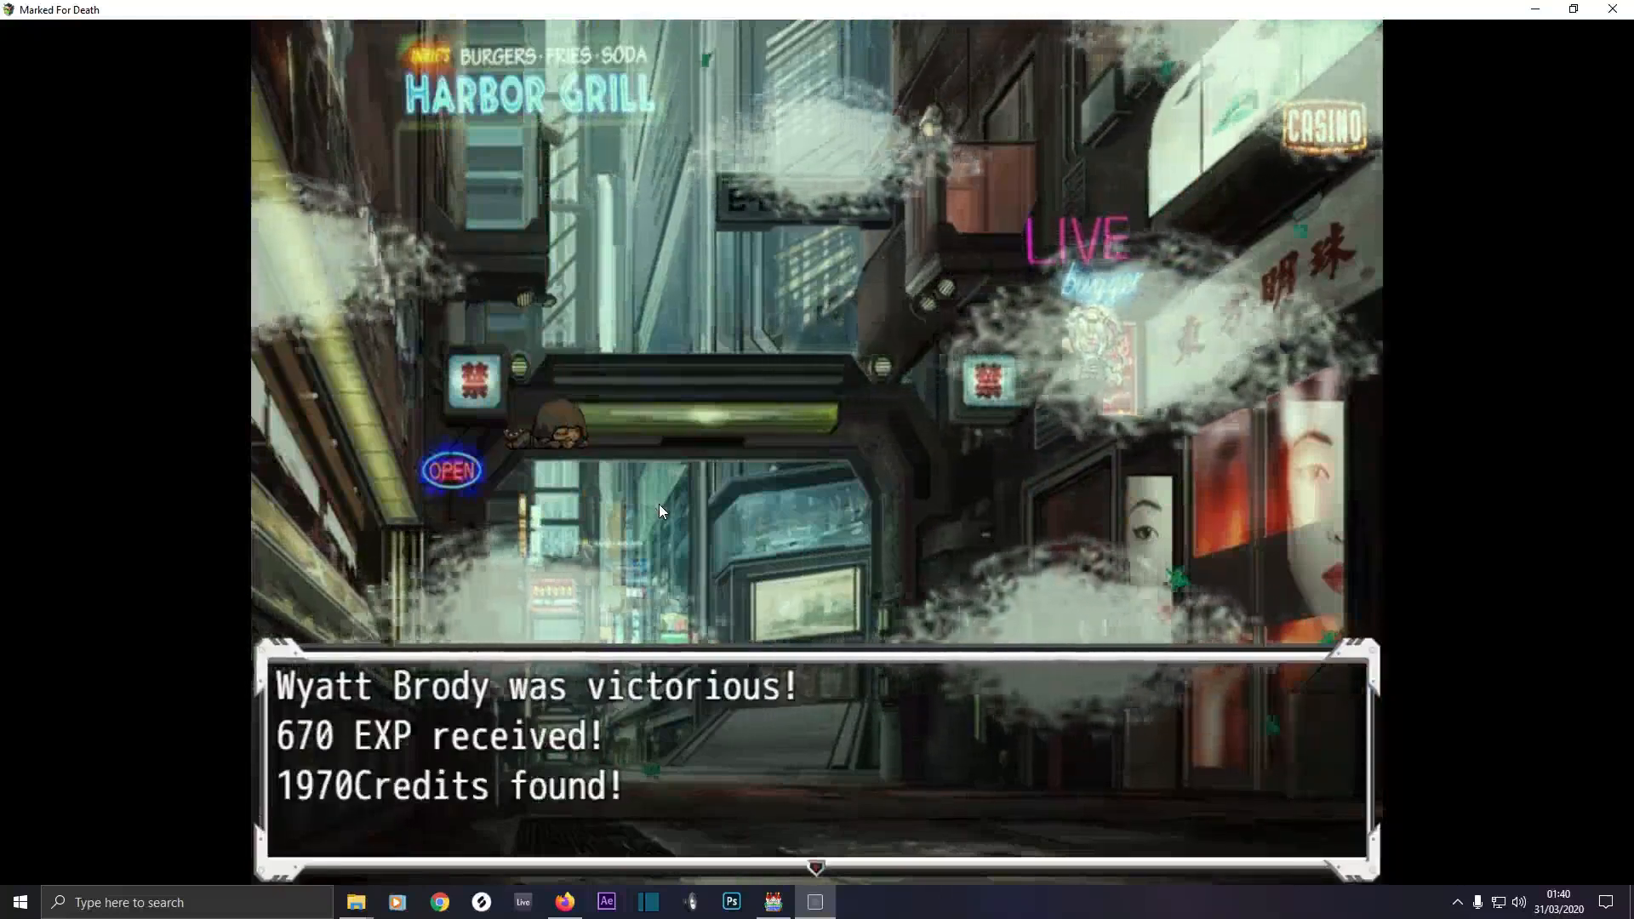
Dismiss the victory and reward messages to return to the city and check the target's icon on the map
left_click(637, 531)
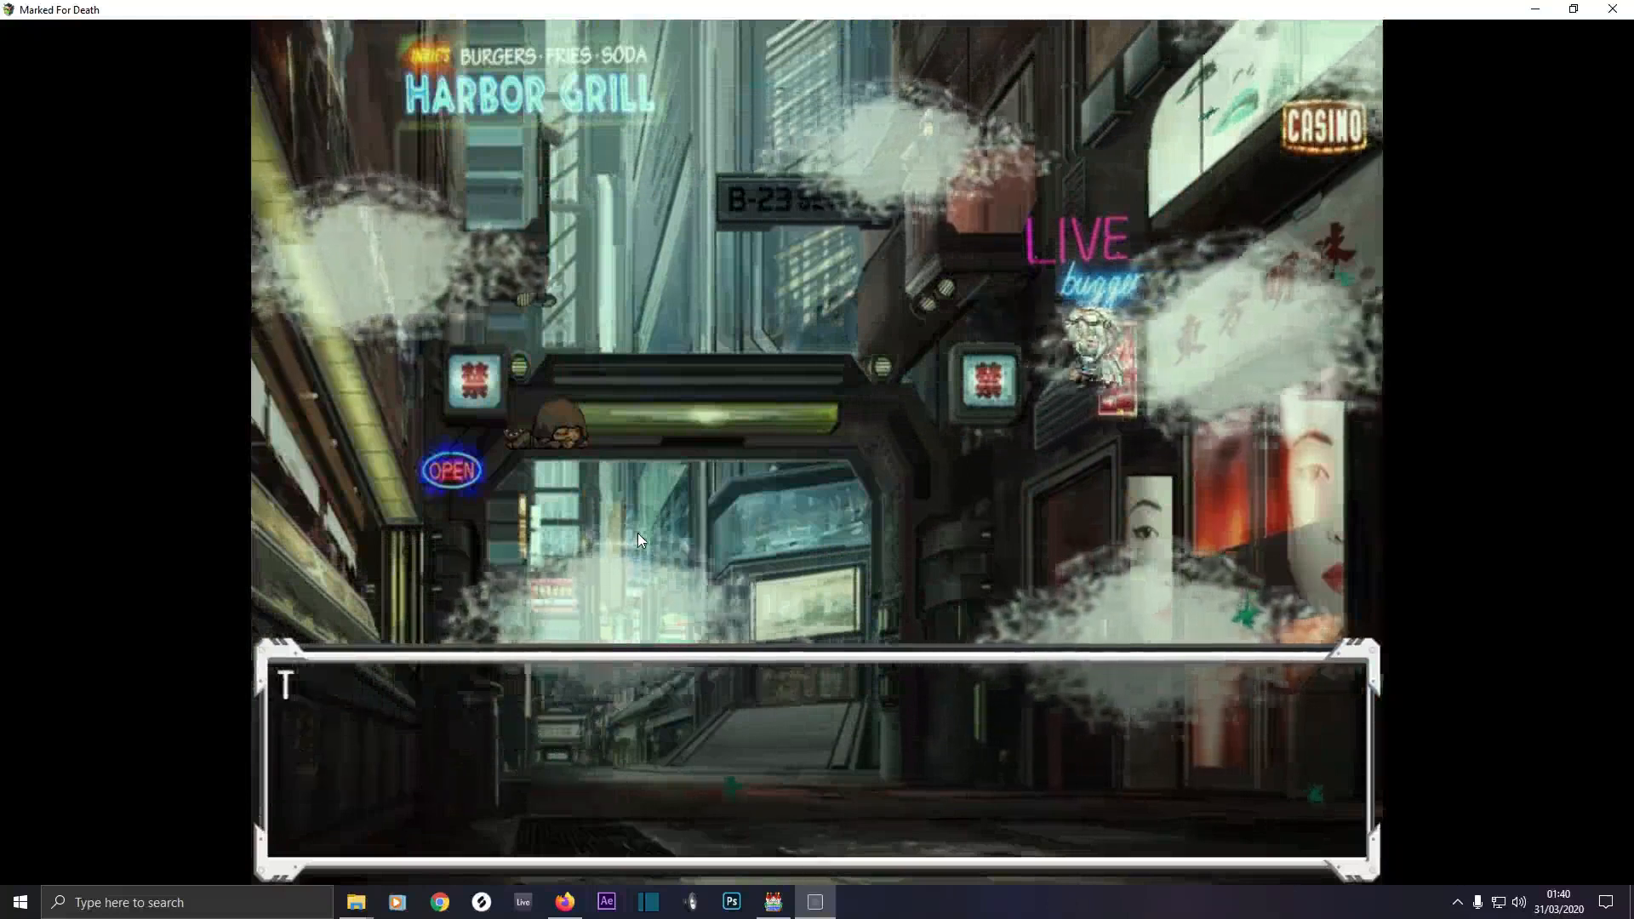
left_click(636, 534)
left_click(636, 534)
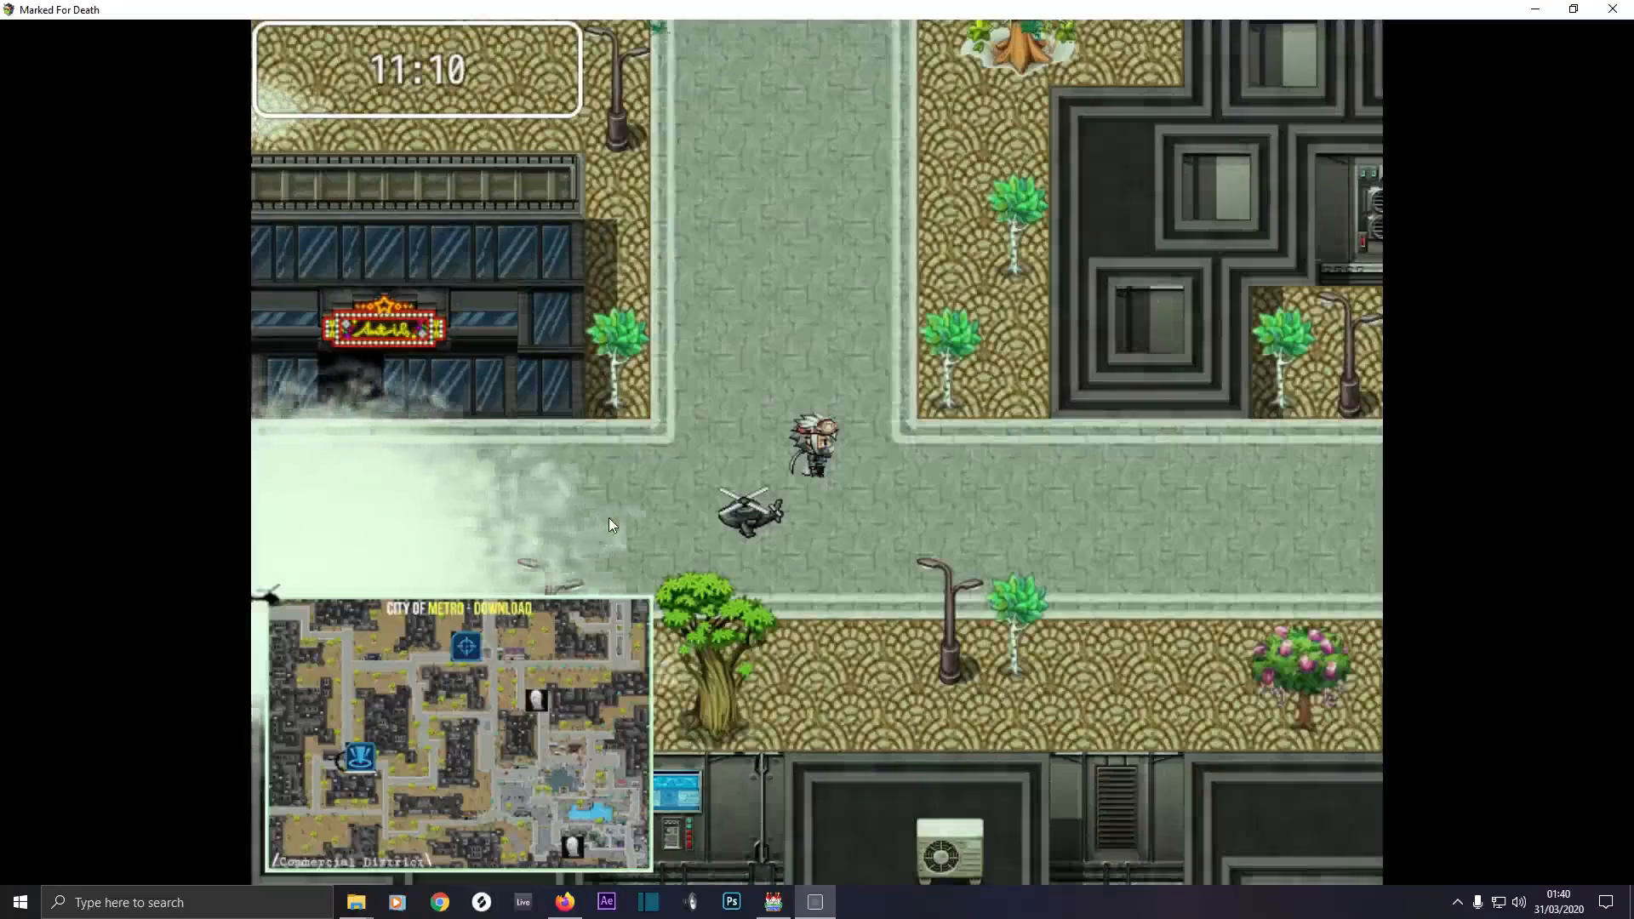
Advance through the eye-patched character's dialogue that follows the completed kill mission
left_click(584, 727)
left_click(585, 727)
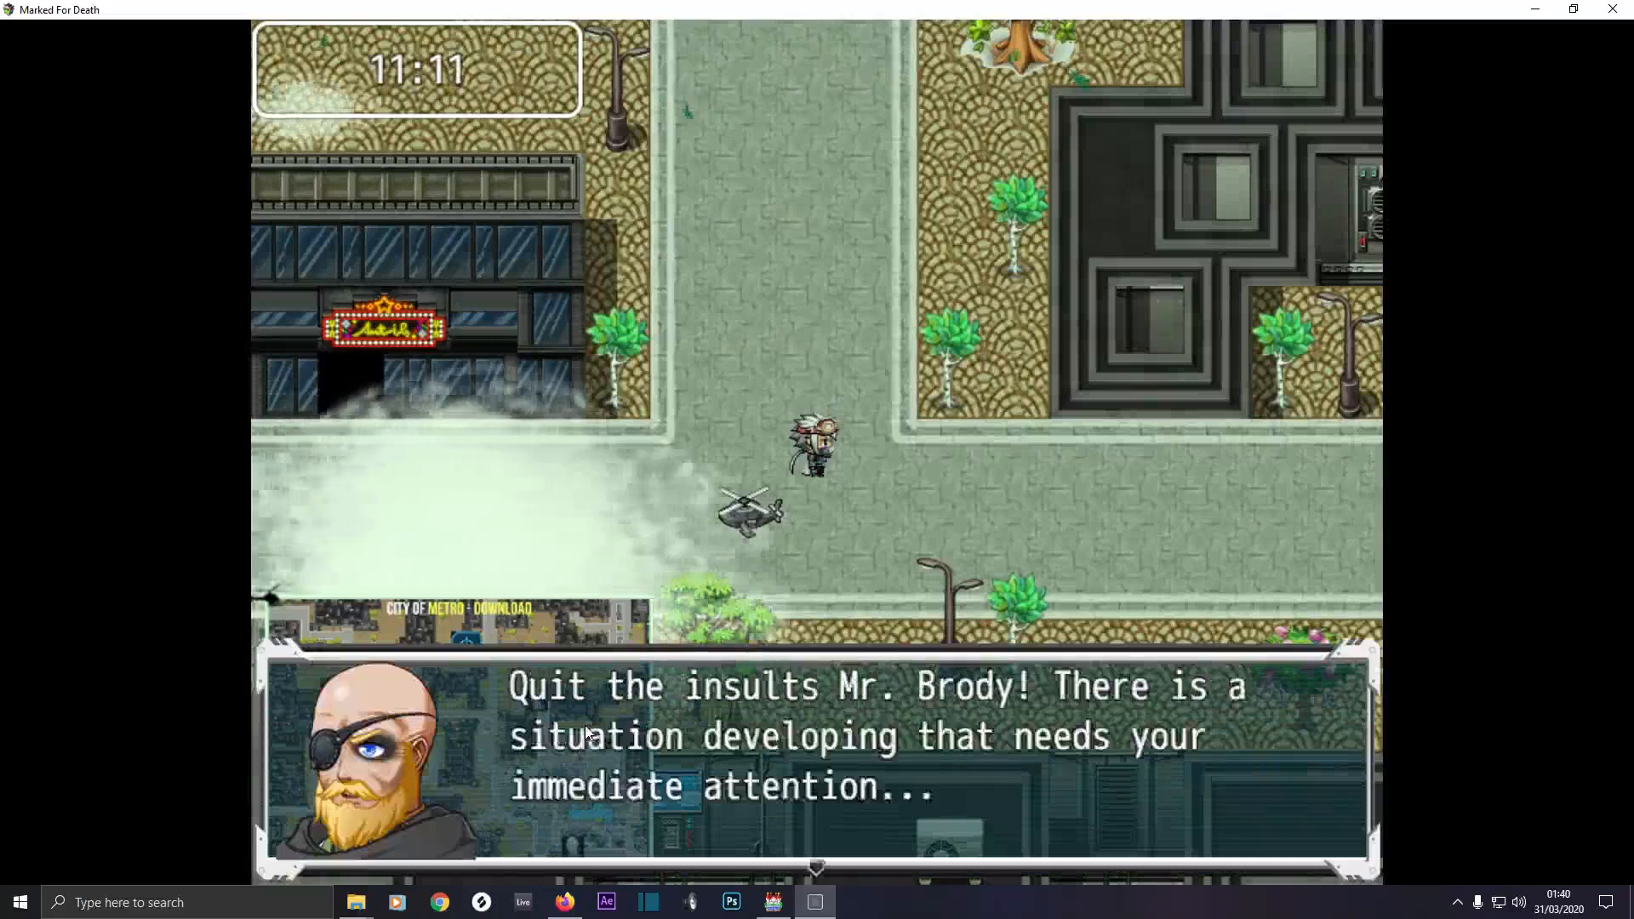
left_click(584, 727)
left_click(585, 727)
left_click(585, 726)
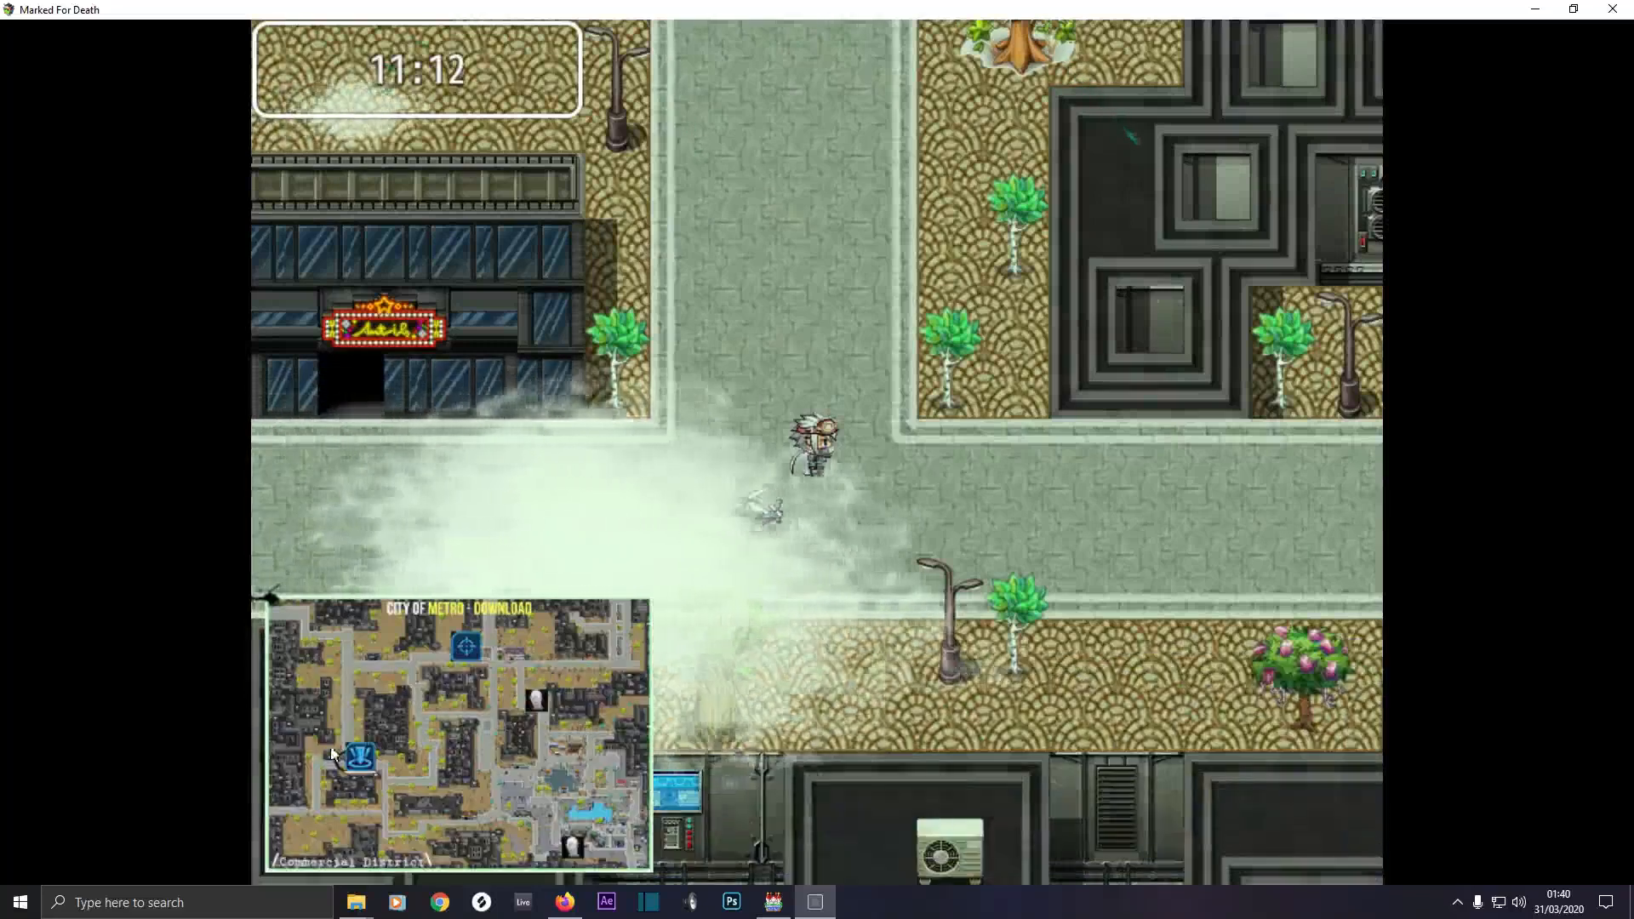
left_click(664, 685)
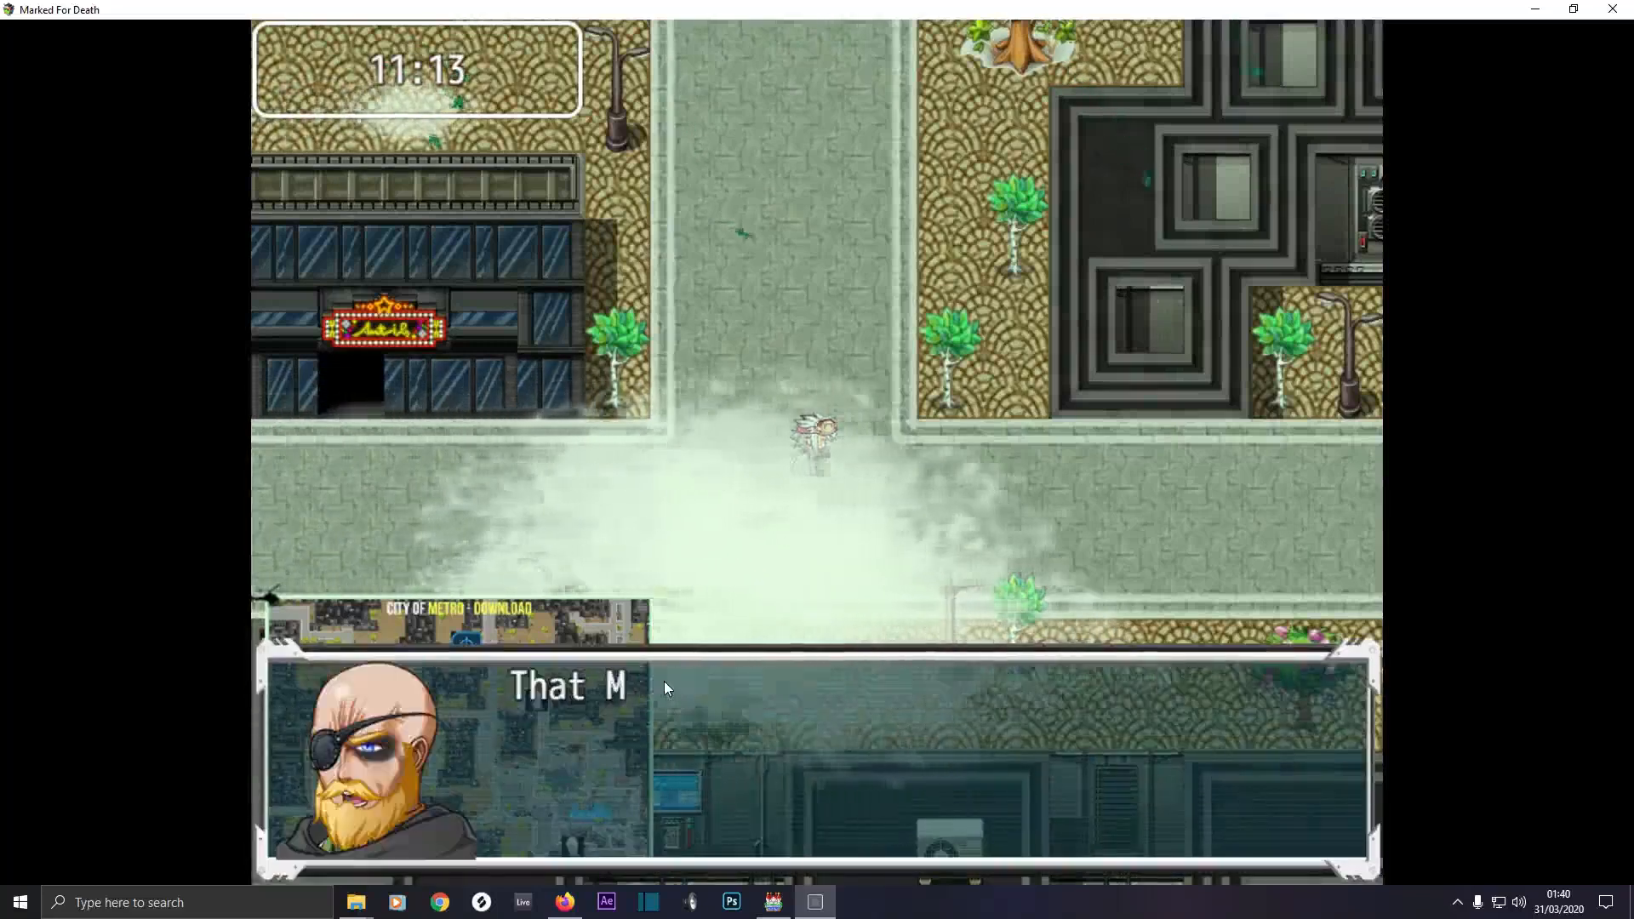
left_click(665, 685)
left_click(664, 684)
left_click(664, 684)
left_click(665, 684)
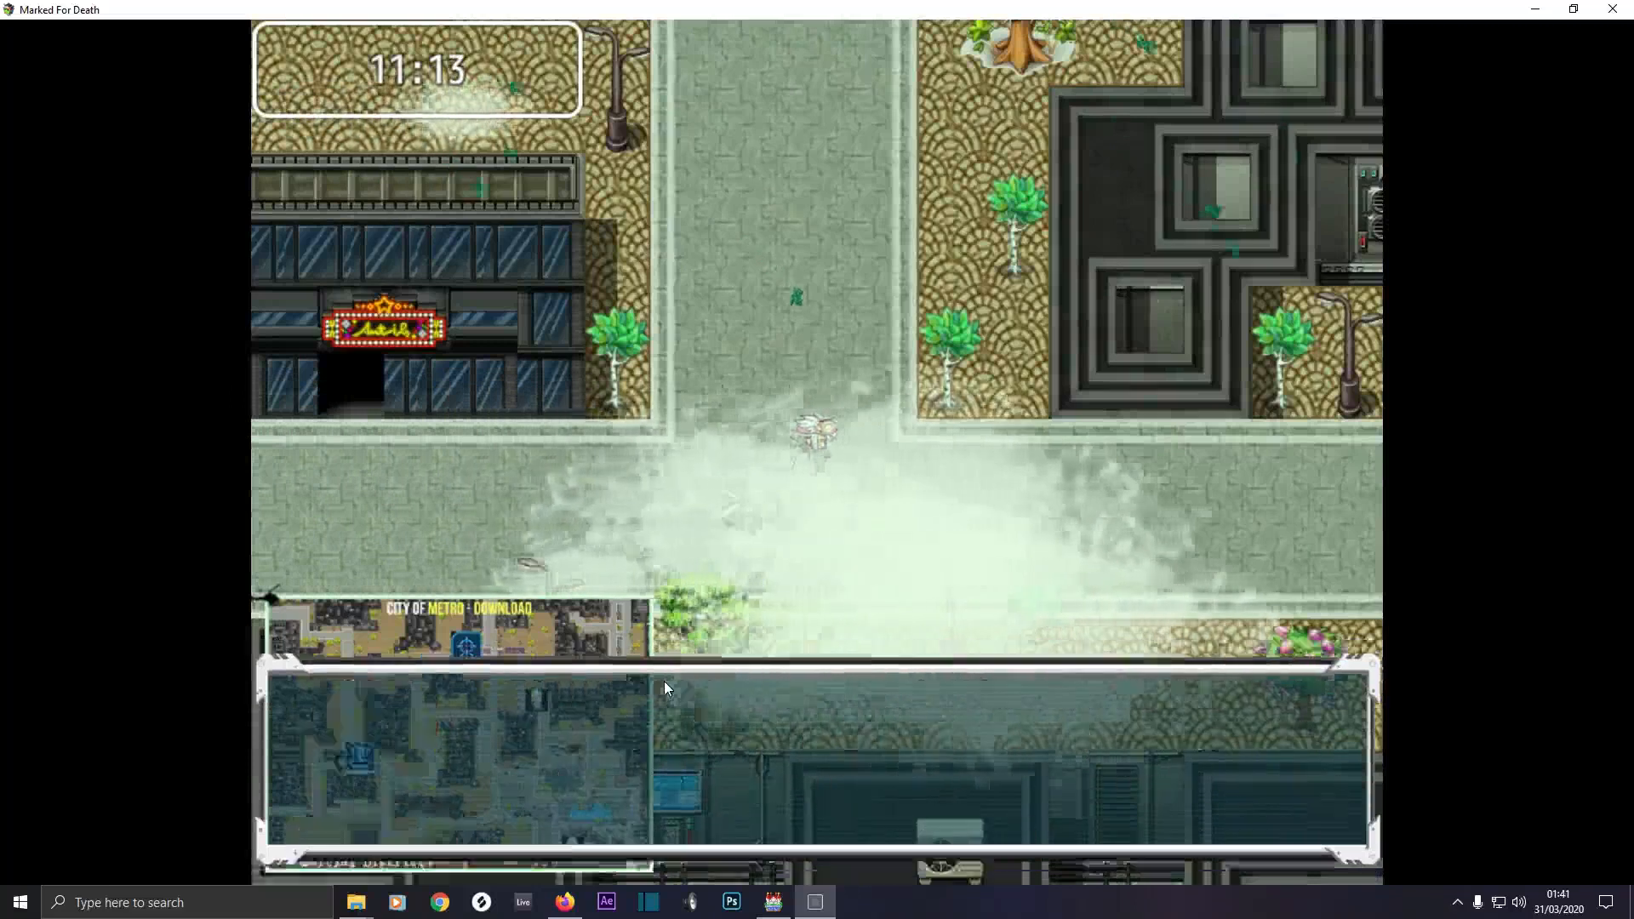